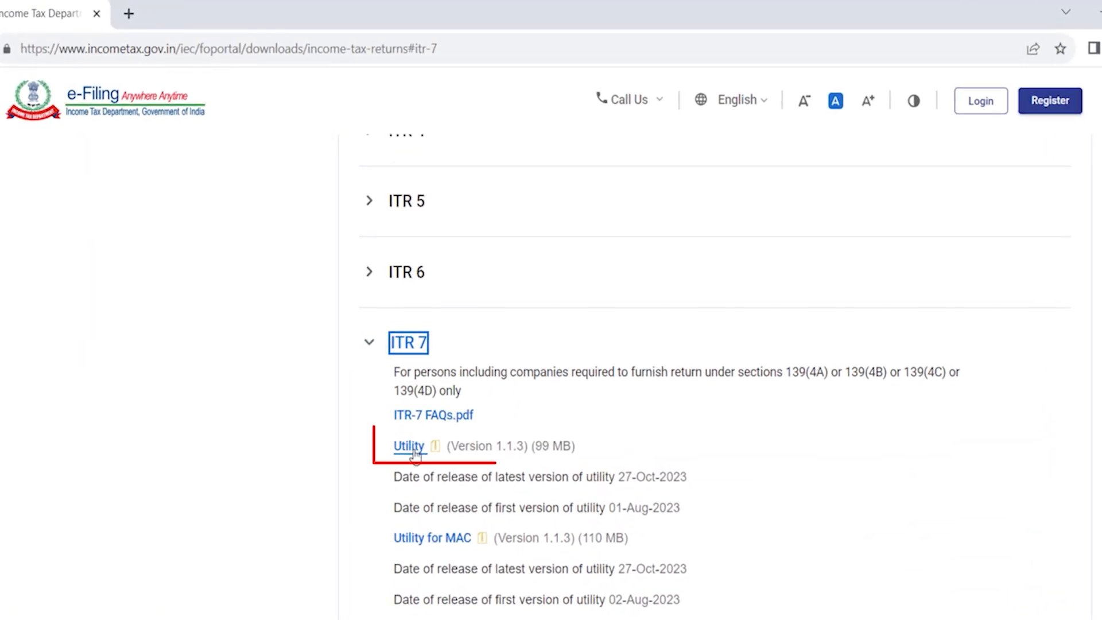
Download the ITR 7 Utility (Version 1.1.3) from the ITR 7 section of the downloads page.
click(411, 447)
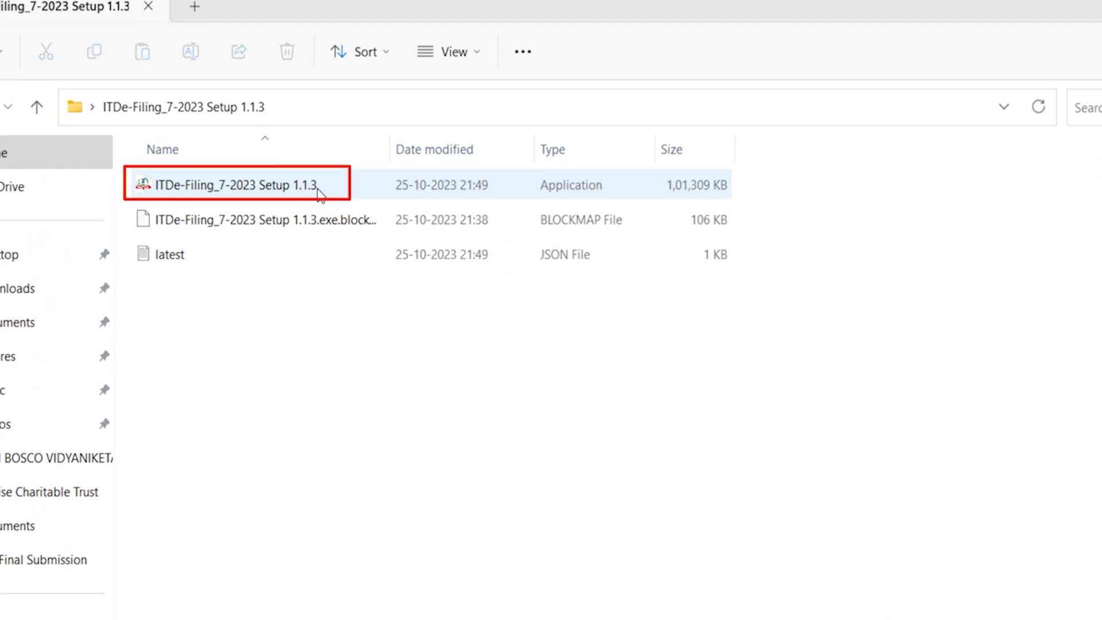
Run the ITDe-Filing_7-2023 Setup 1.1.3 file and allow it past the security warning.
click(252, 191)
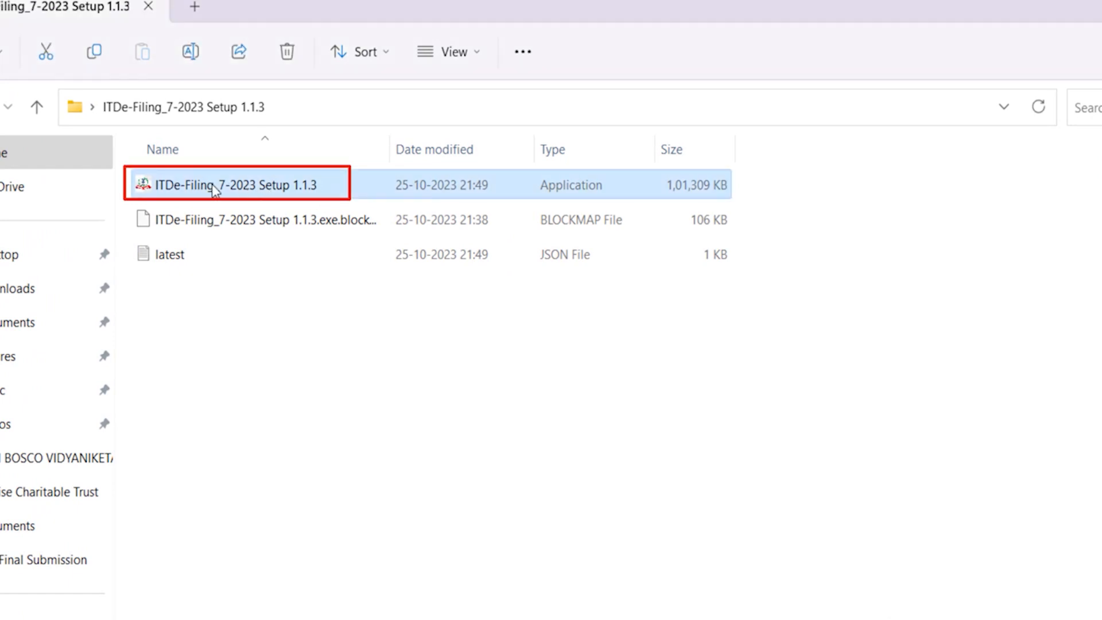
double_click(330, 192)
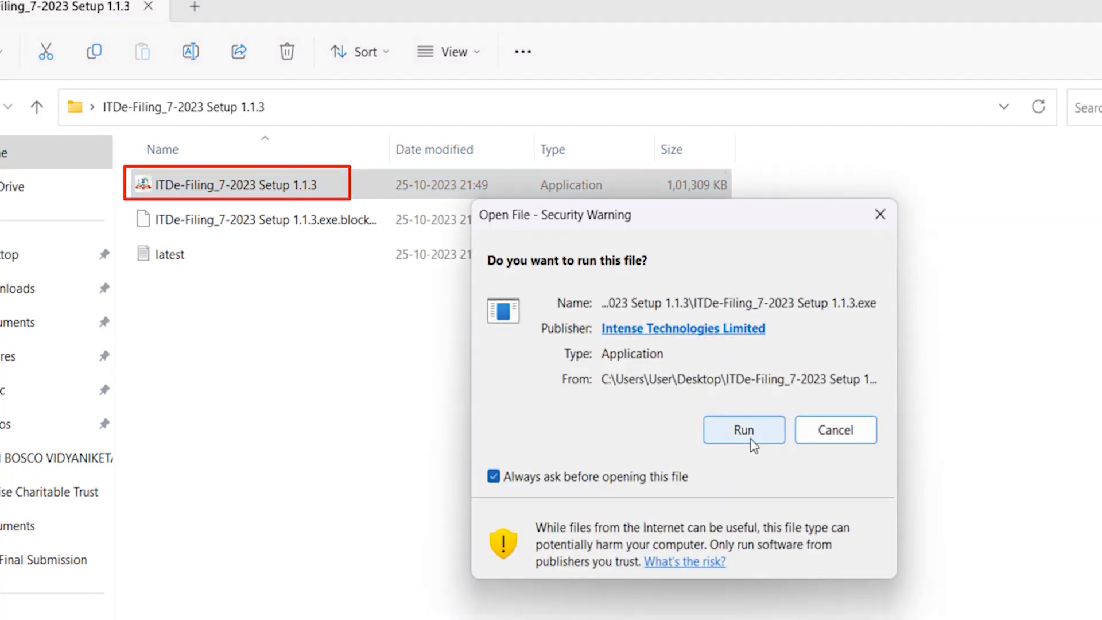
click(743, 430)
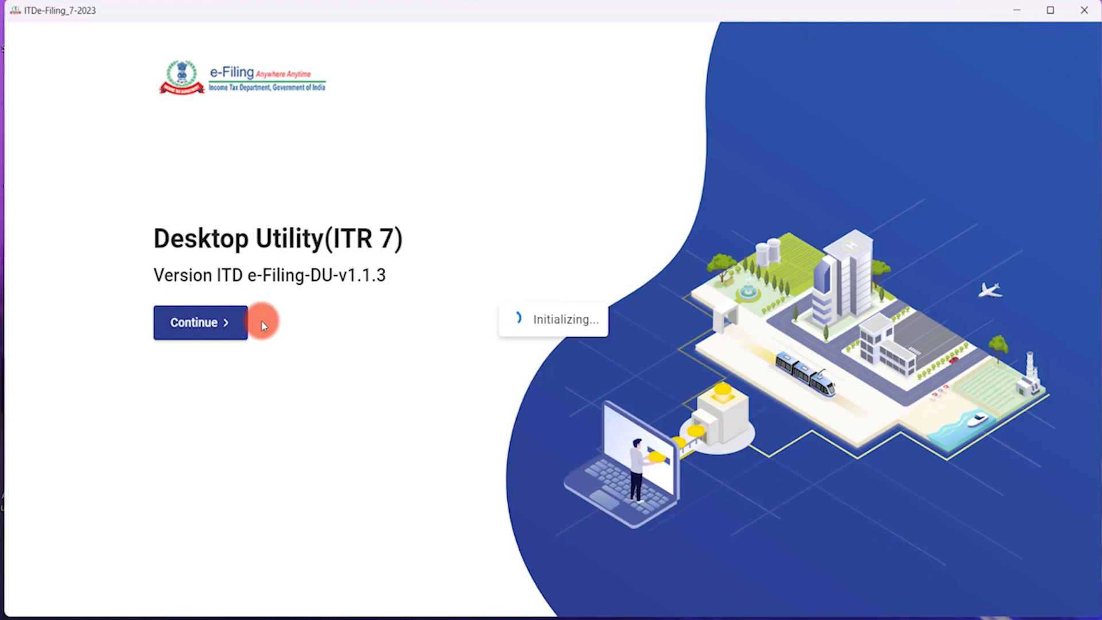
Continue past the splash screen and choose File Returns on the ITR 7 card for A.Y. 2023-24.
click(205, 319)
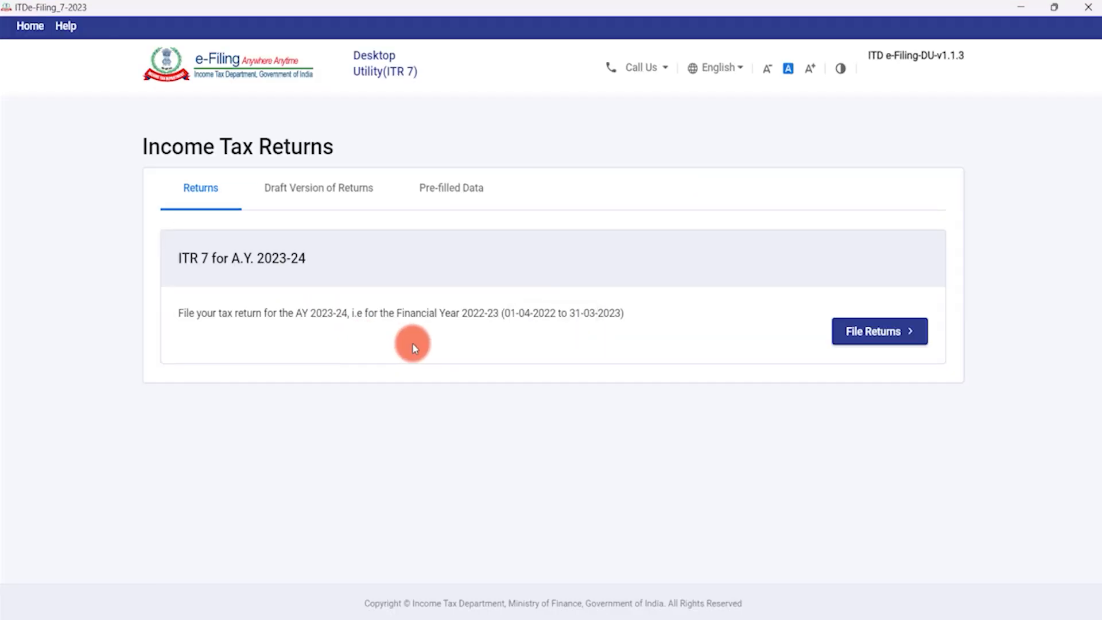
click(869, 337)
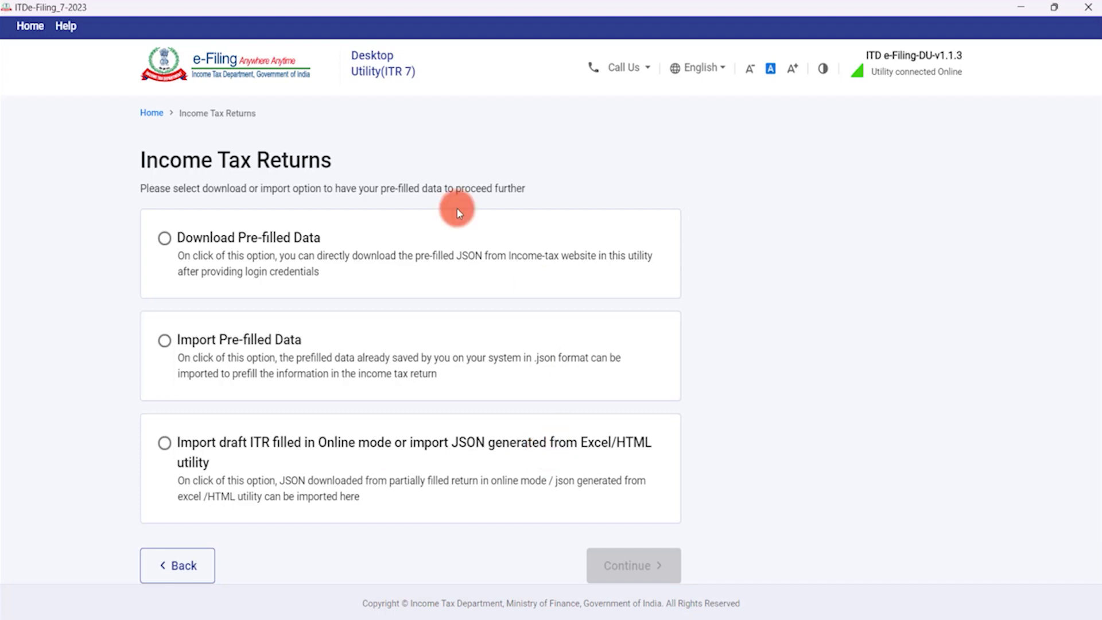
Choose Download Pre-filled Data and enter the trust's PAN in capital letters.
click(166, 240)
click(646, 570)
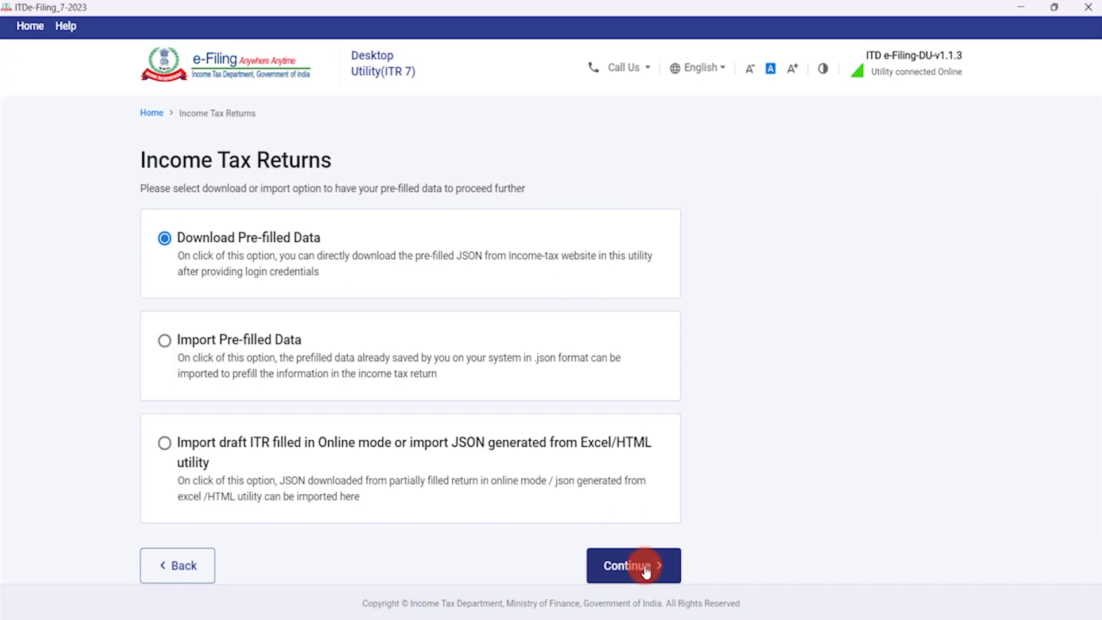
click(202, 281)
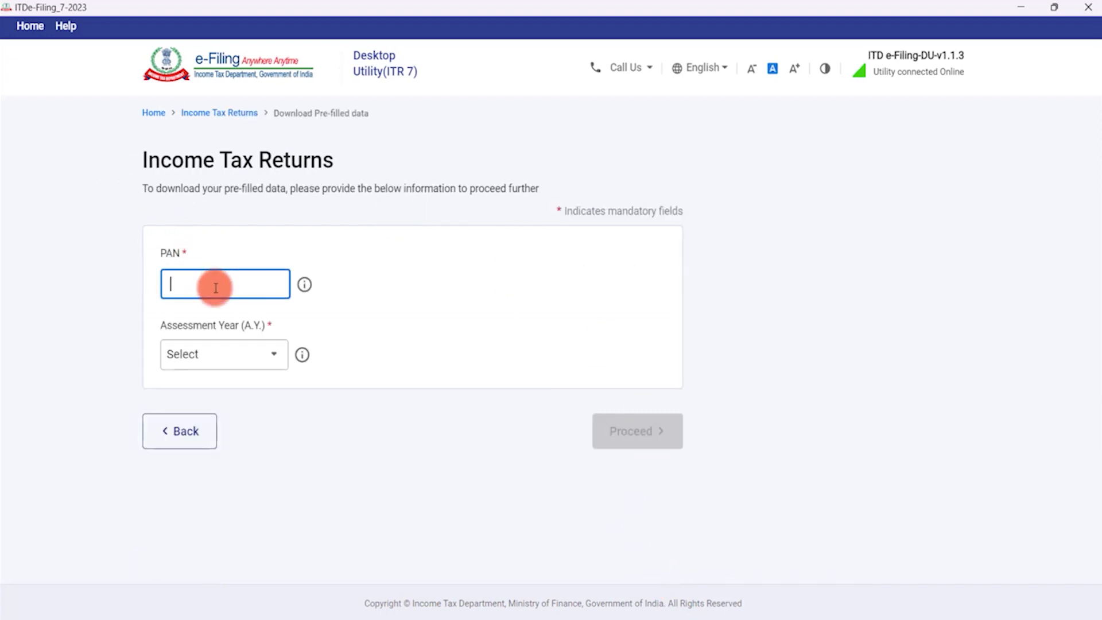
key(Caps_Lock)
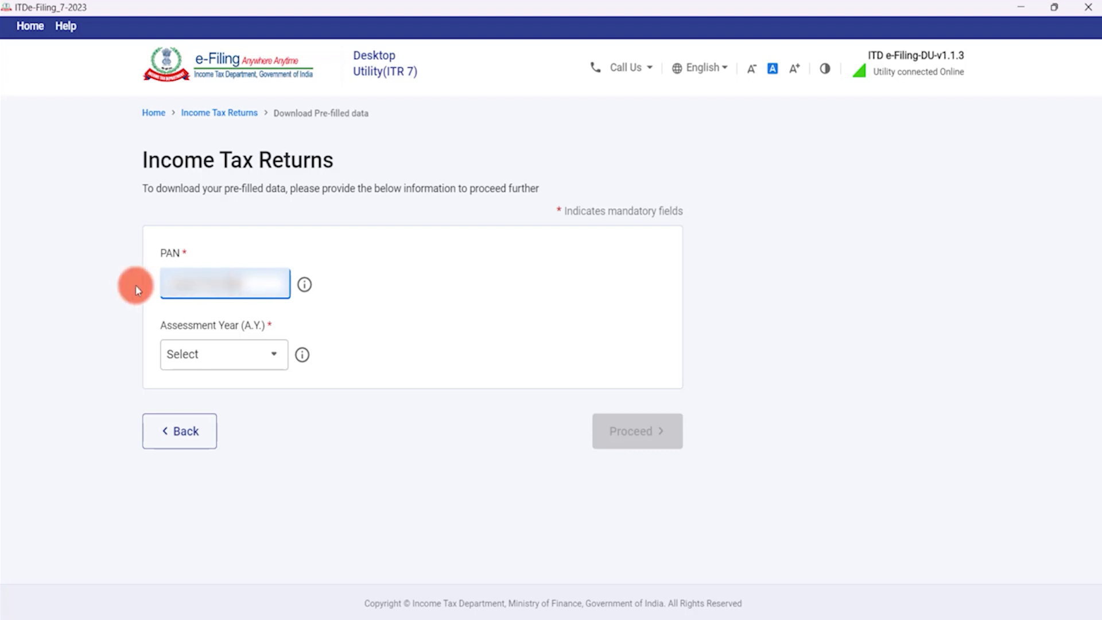
Pick A.Y. 2023-24, proceed, discard earlier saved details and accept the secure access message.
click(212, 355)
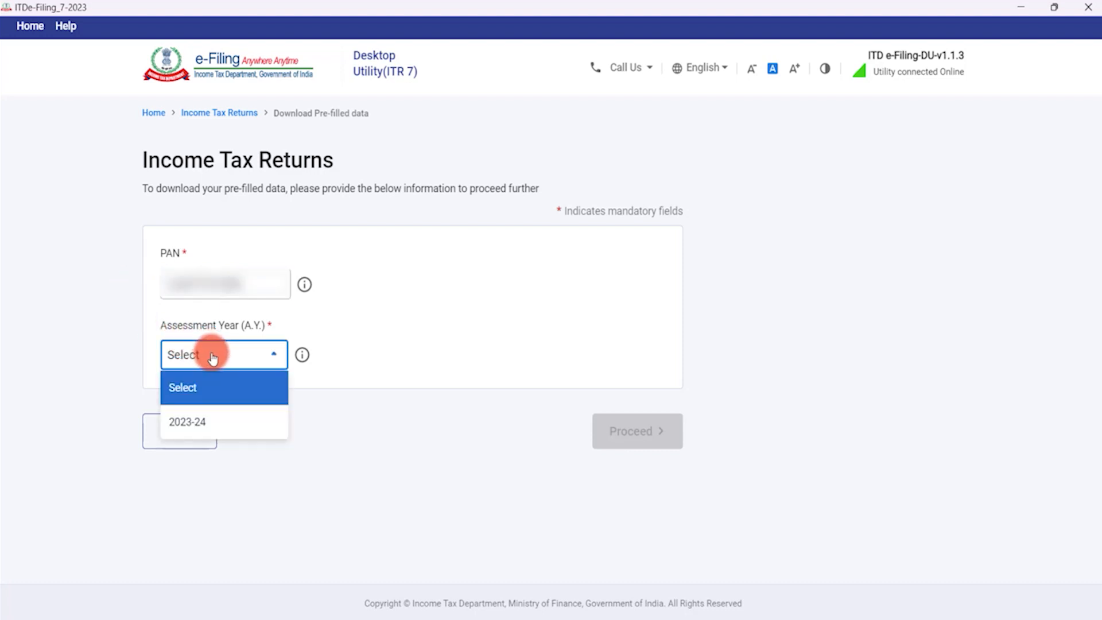
click(224, 423)
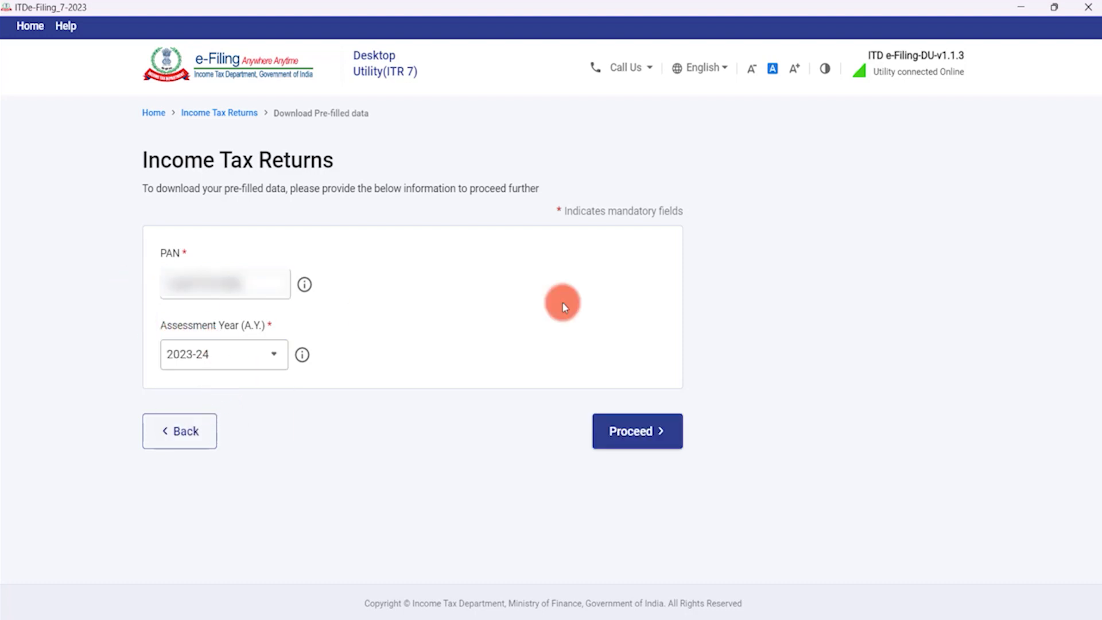
click(636, 435)
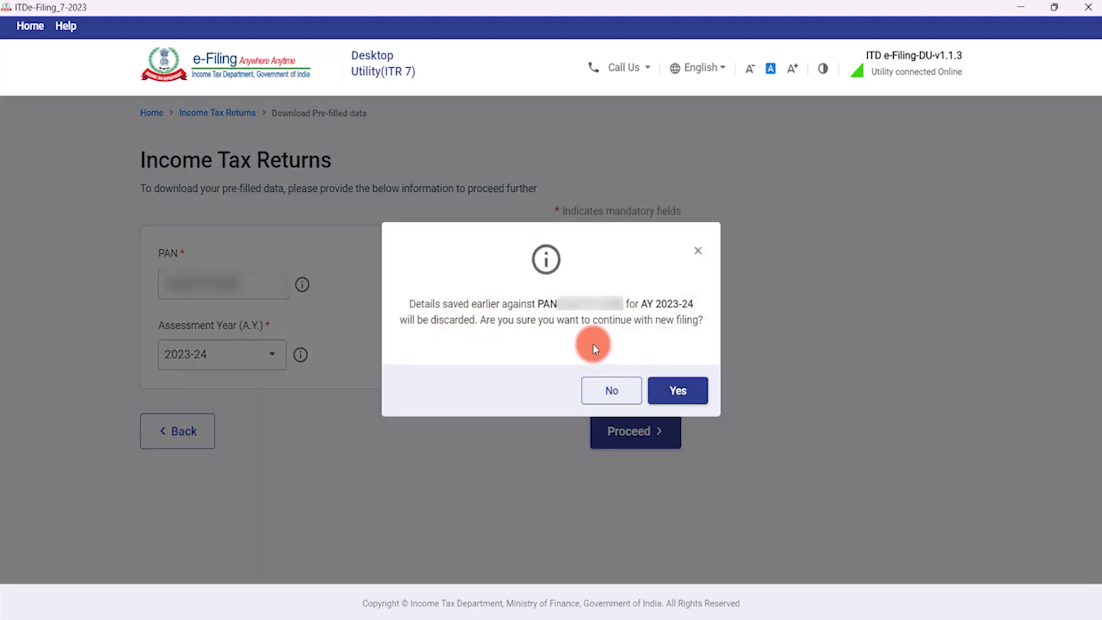
click(676, 384)
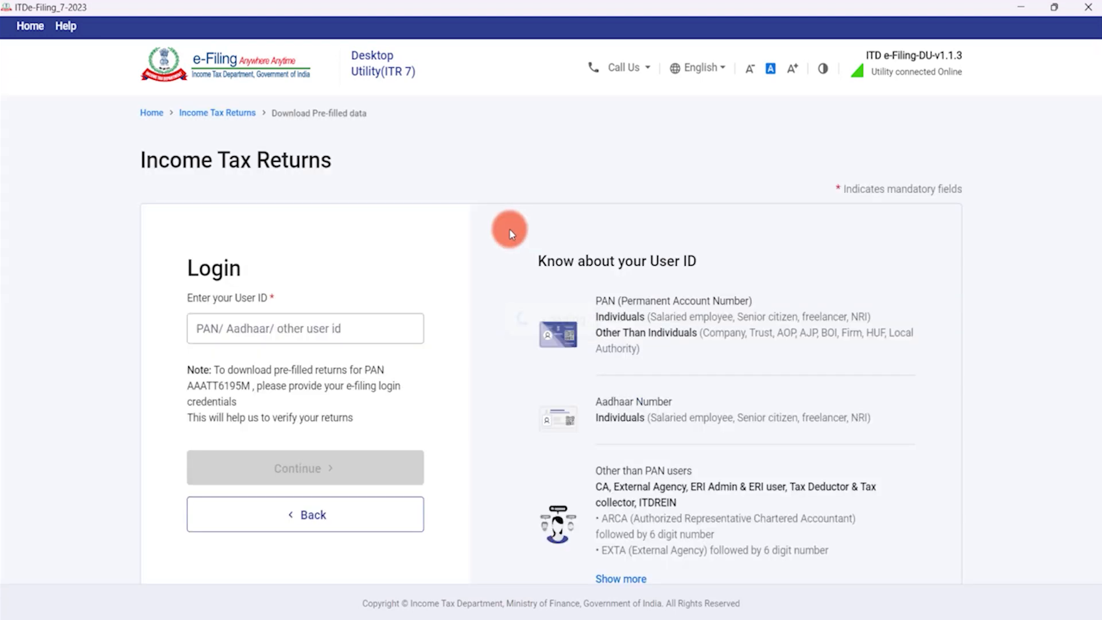
click(228, 393)
click(237, 484)
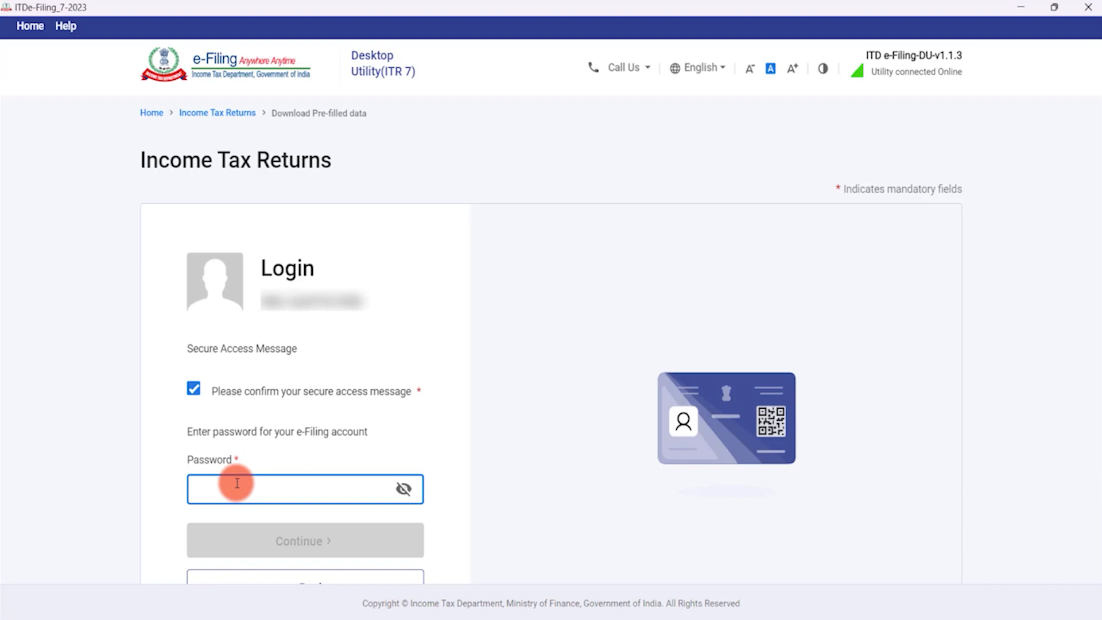
Log in with the account password, then start filing with the downloaded 2023-24 pre-filled data.
text(•••••••)
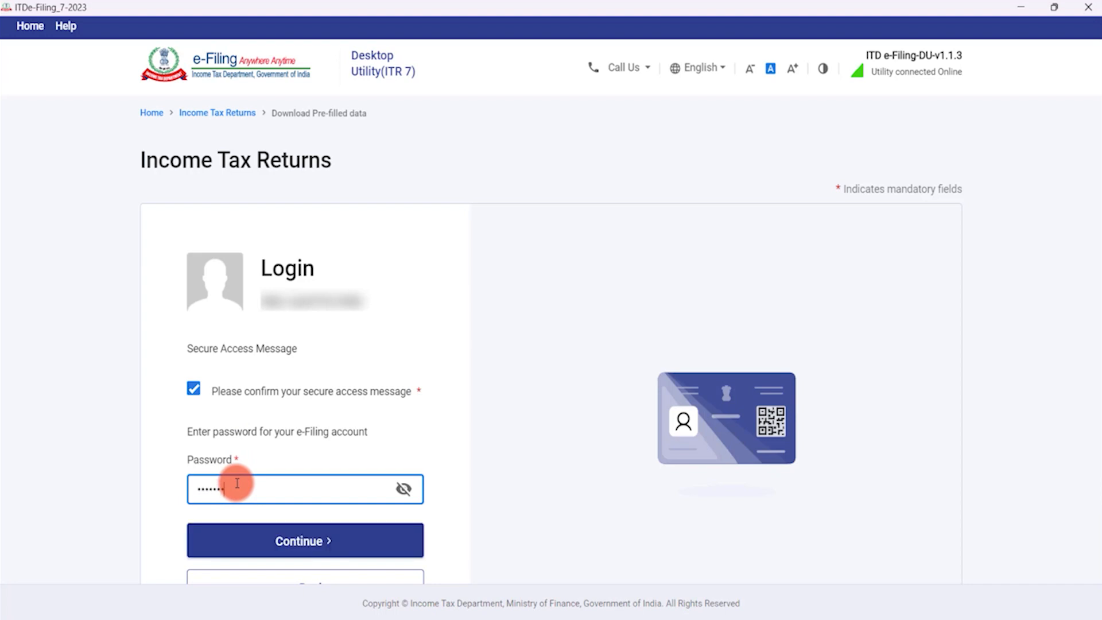
click(303, 543)
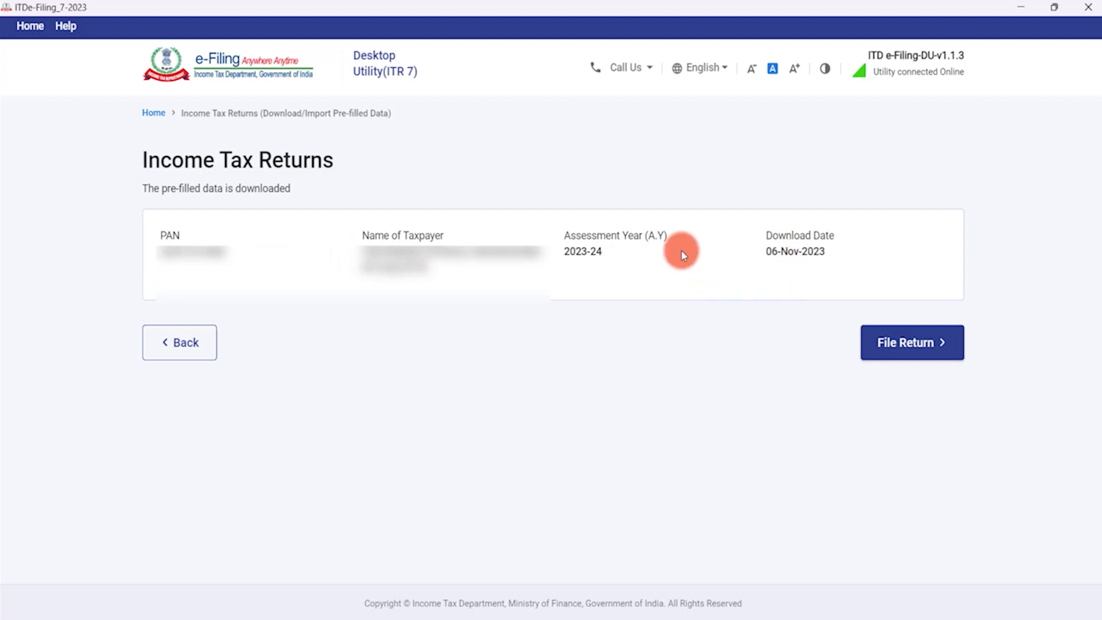
click(912, 351)
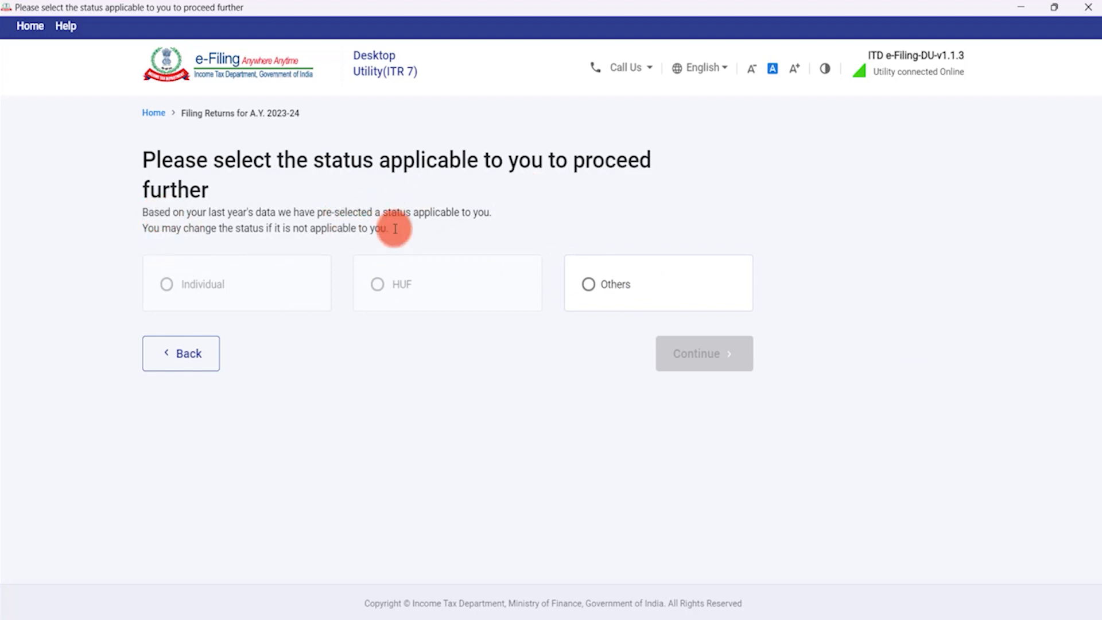
Choose Others status with Association of Persons (AOP) / (BOI) and confirm it.
click(589, 285)
click(376, 379)
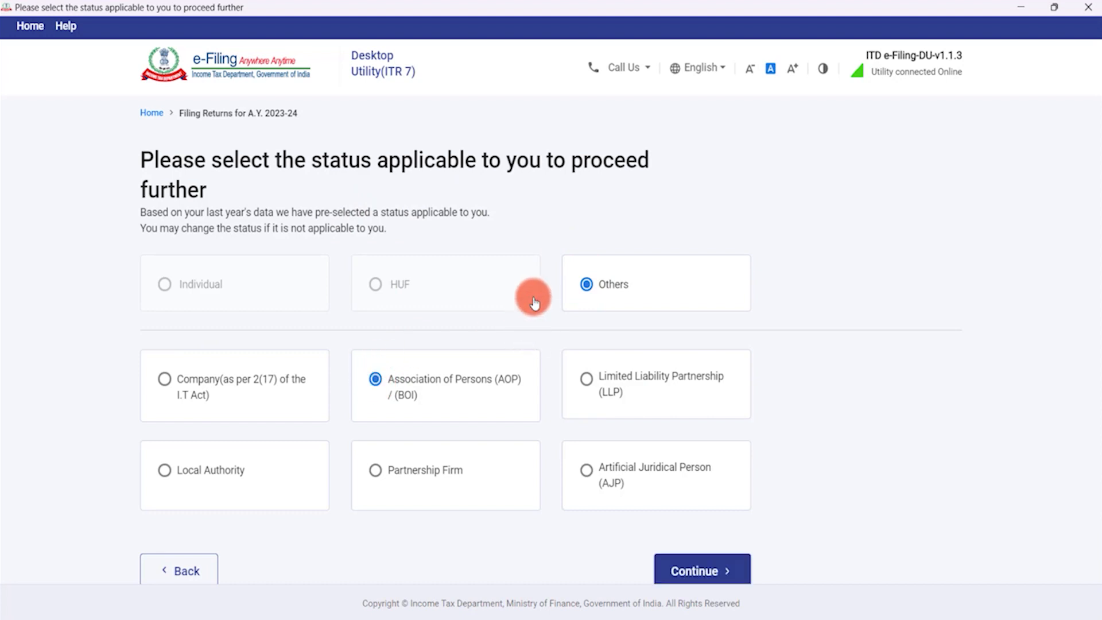
scroll(519, 280, down, 1)
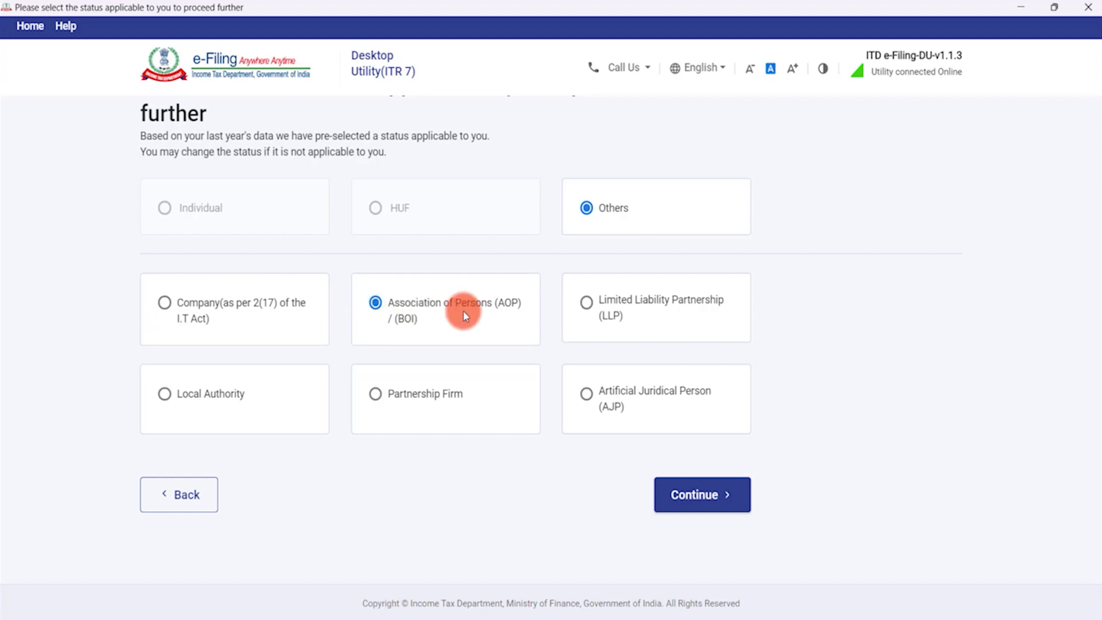
click(700, 493)
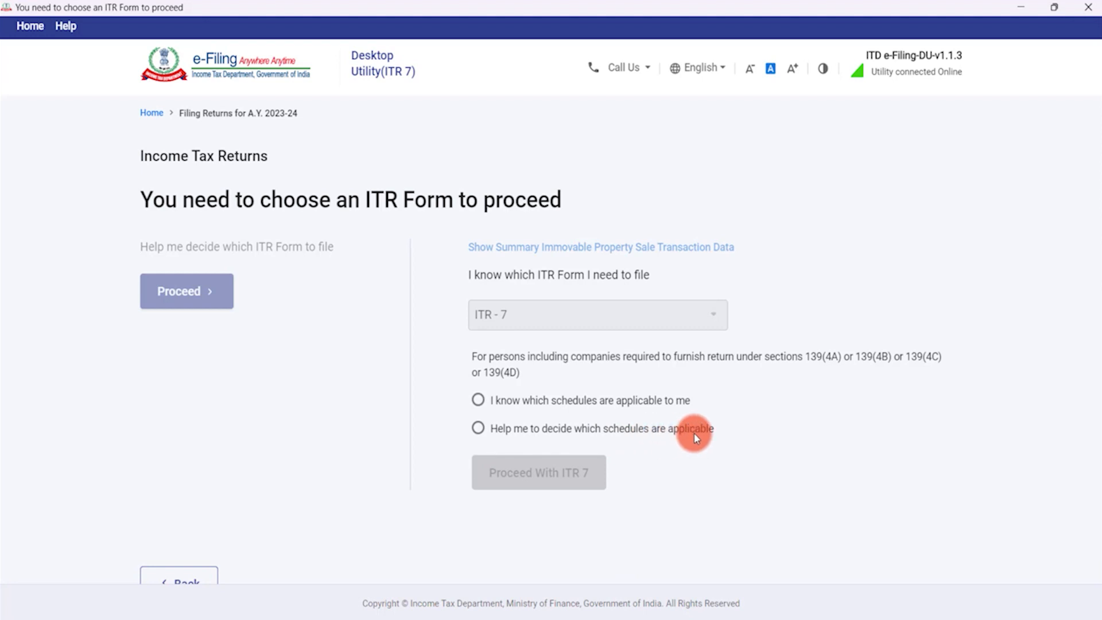
Select 'I know which schedules are applicable to me' and proceed with ITR 7 to schedule selection.
click(479, 400)
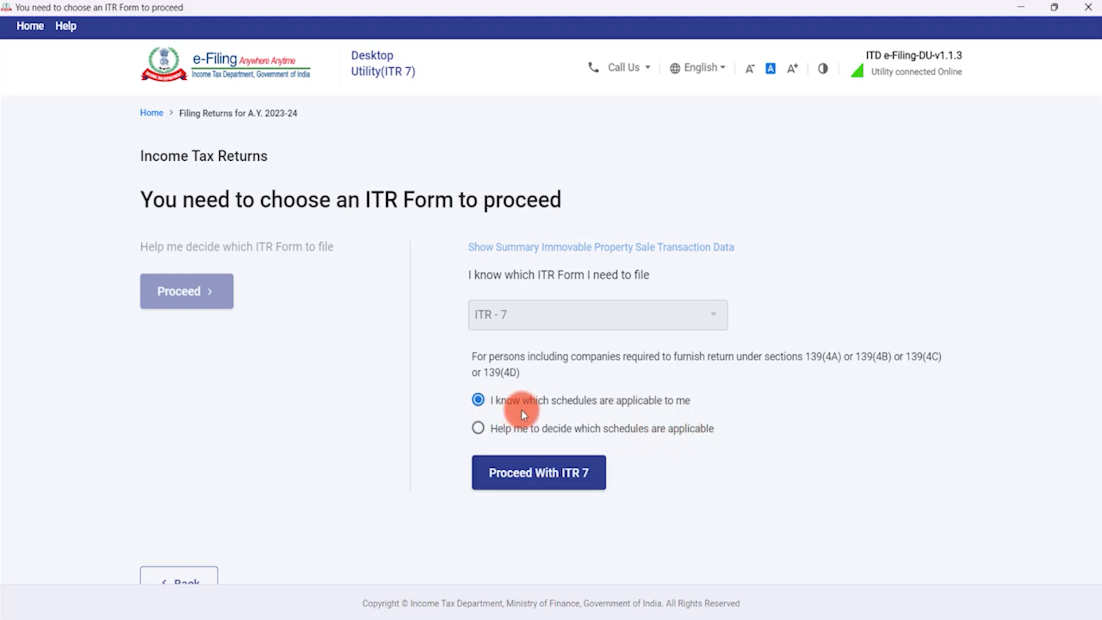
click(544, 480)
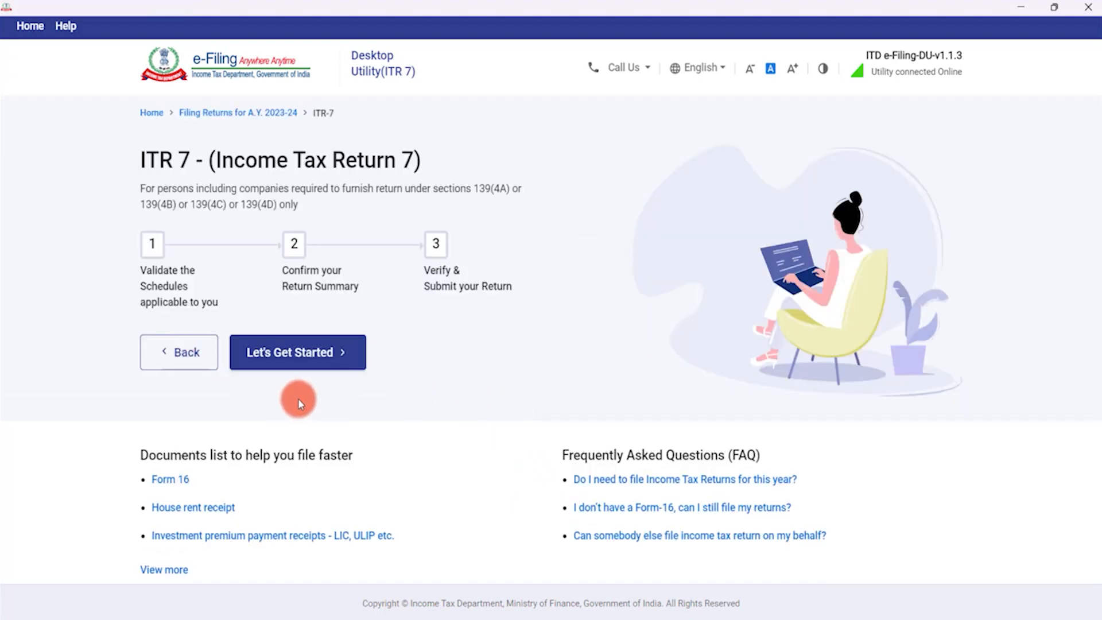
click(294, 357)
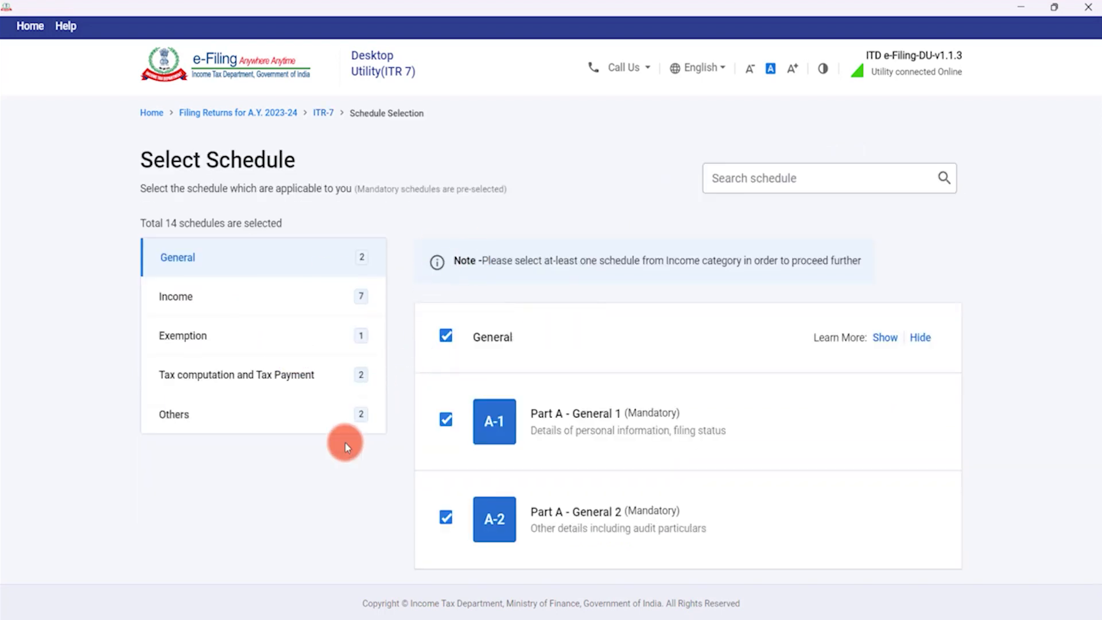
Keep the mandatory Part A - General 1 and General 2 schedules and continue to Income schedules.
scroll(345, 443, down, 1)
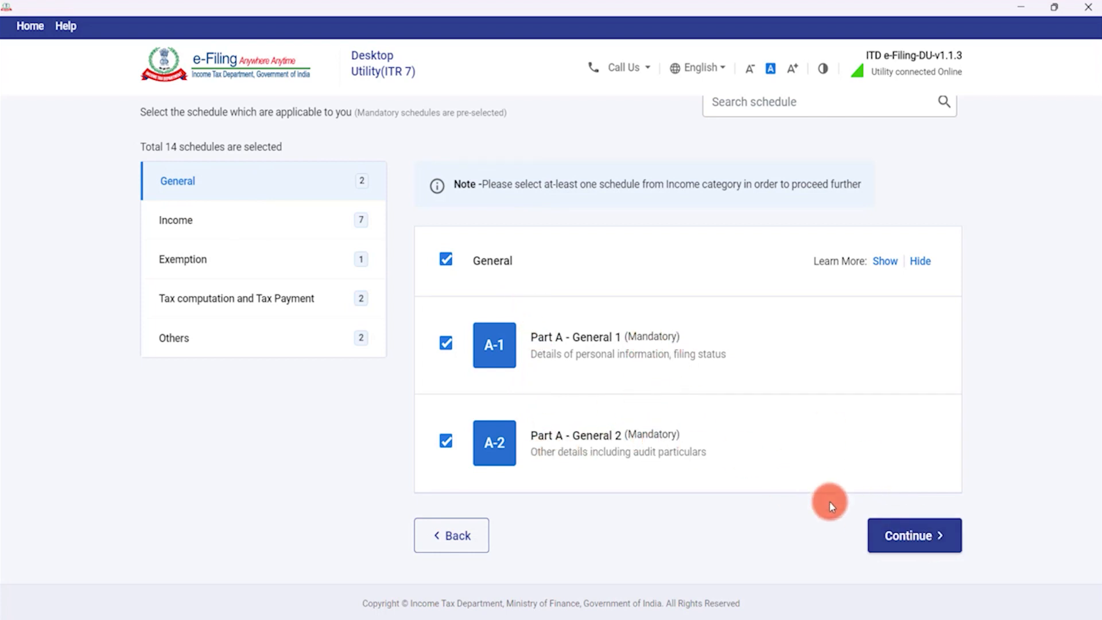
click(908, 536)
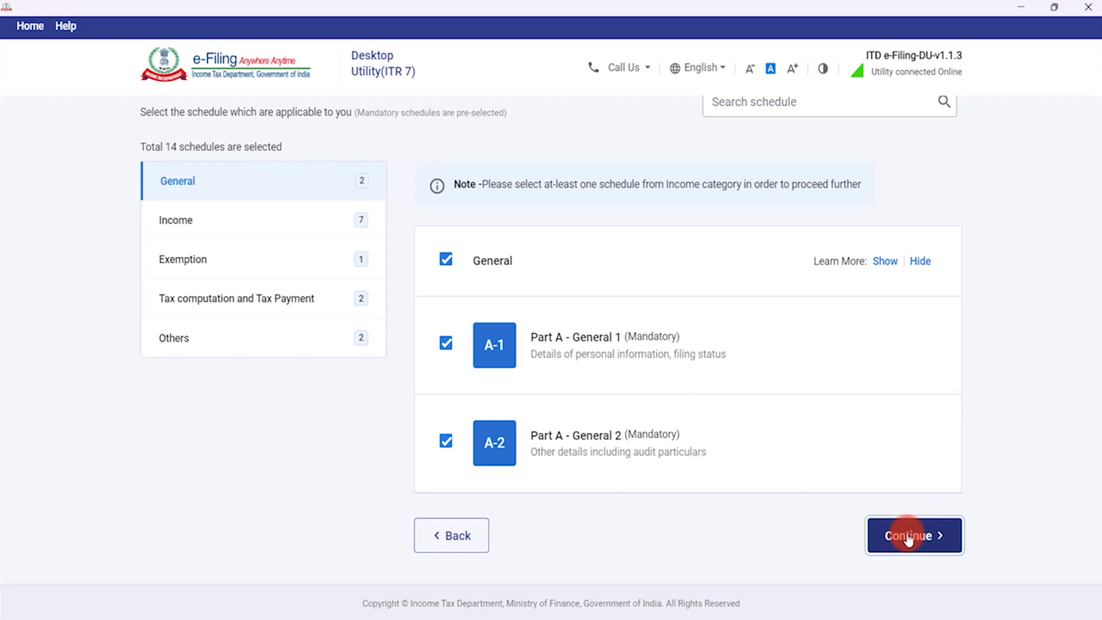
Untick Schedule House Property among the Income schedules.
scroll(402, 331, down, 4)
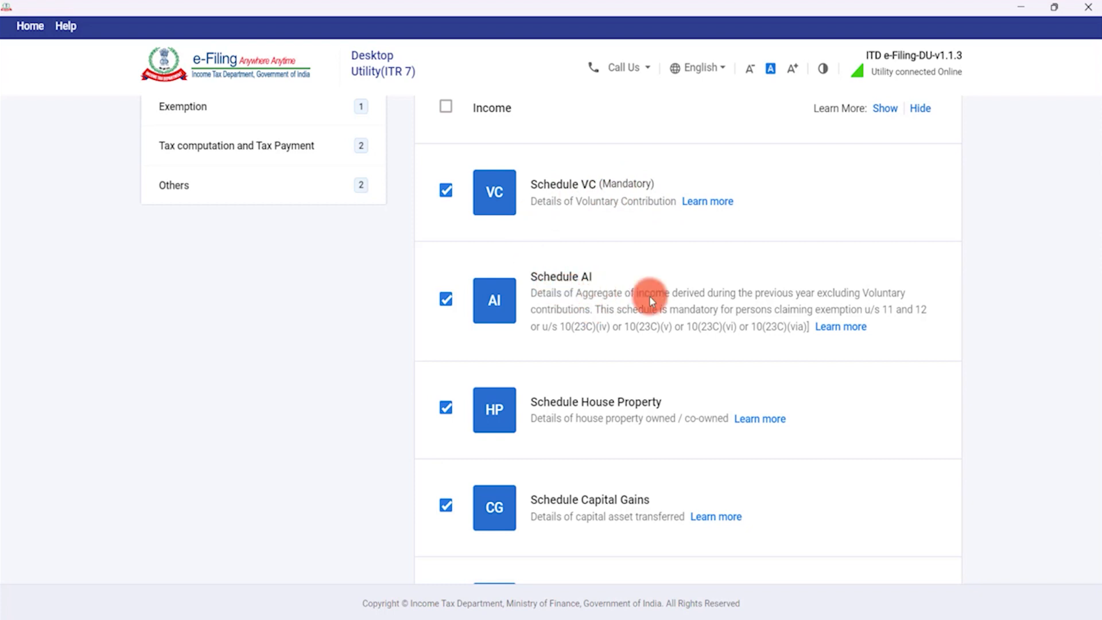
scroll(534, 339, down, 1)
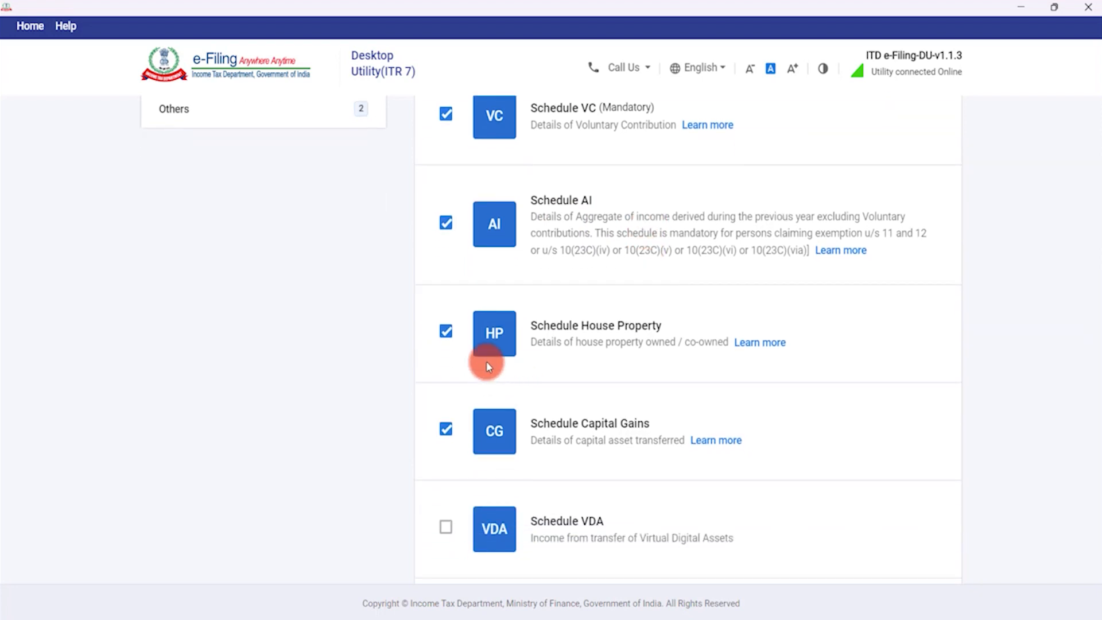
click(447, 332)
scroll(451, 344, down, 1)
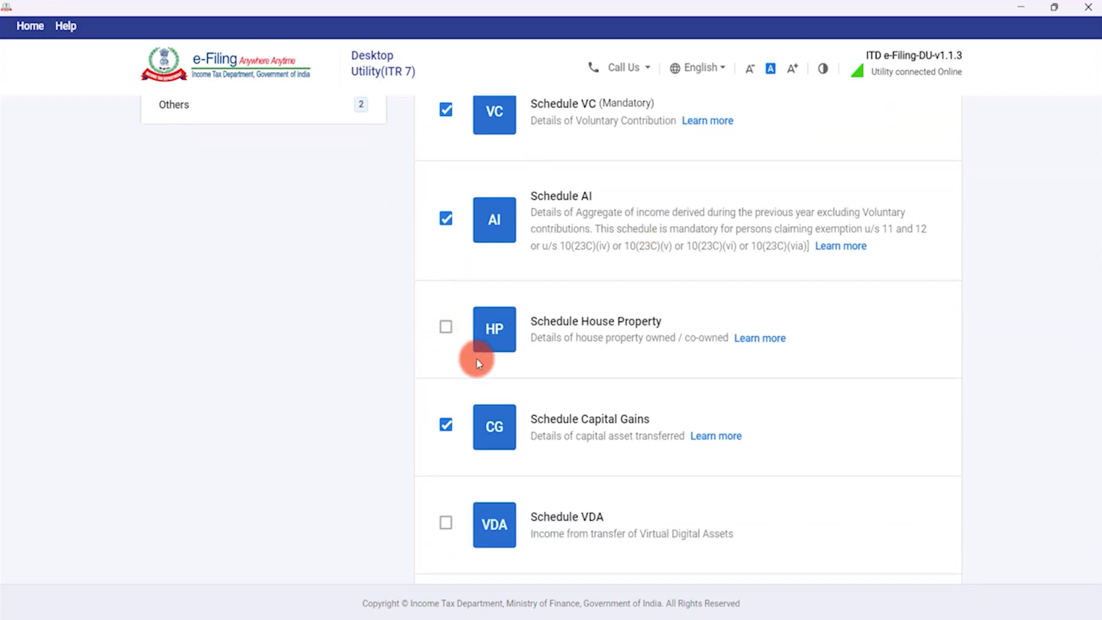
scroll(622, 362, down, 1)
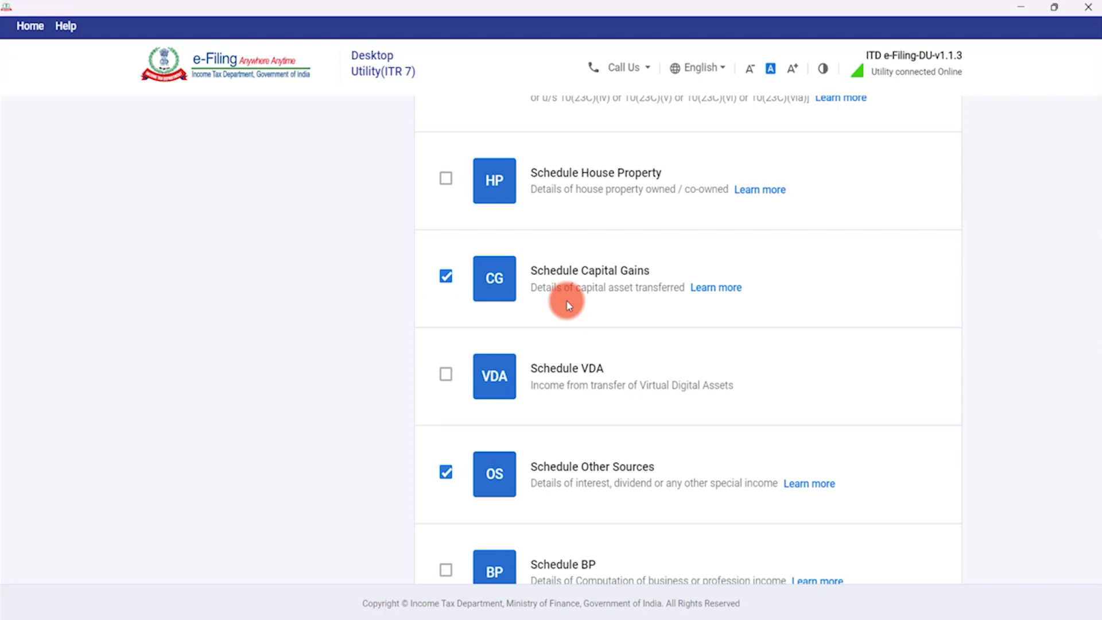
scroll(570, 290, down, 1)
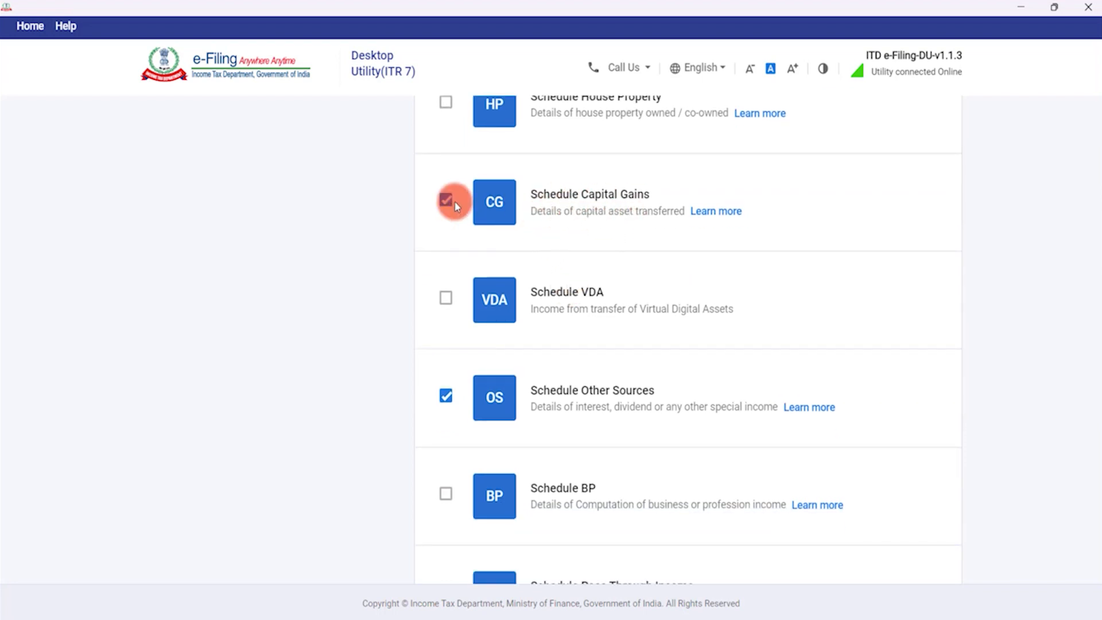
scroll(604, 247, down, 2)
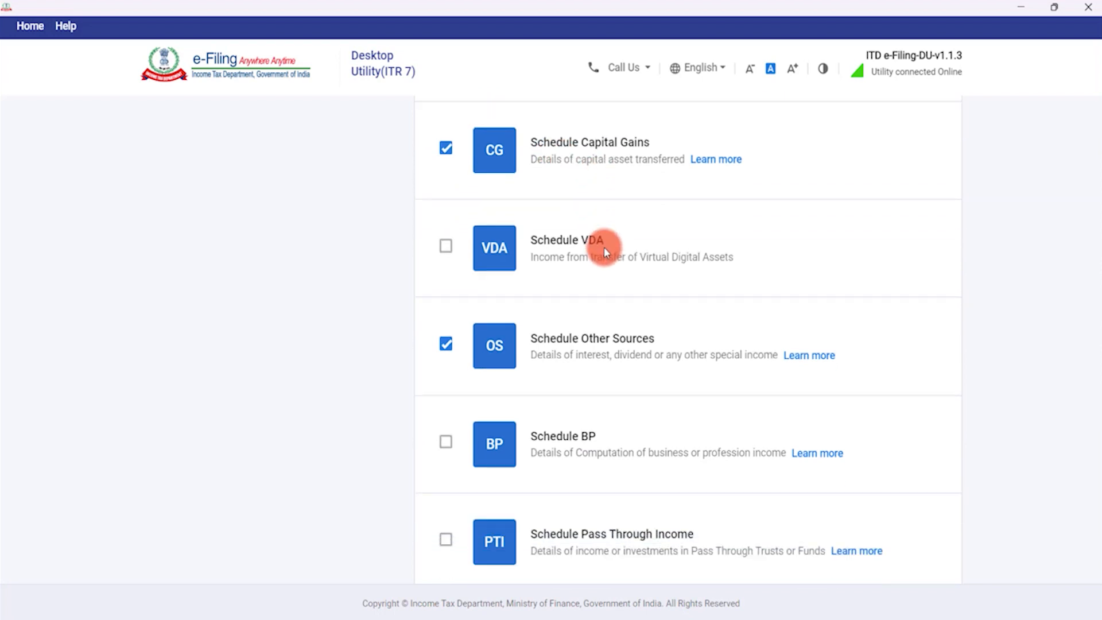
Review the ticked CG, OS, SI and CYLA schedules and continue to Exemption schedules.
scroll(552, 173, up, 4)
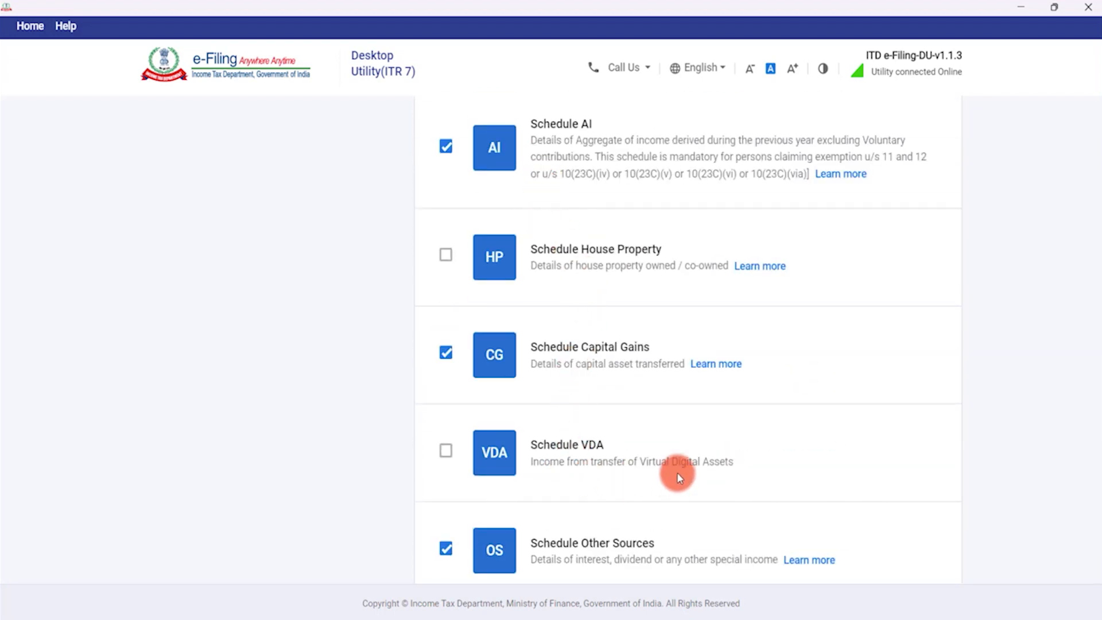
scroll(677, 472, down, 2)
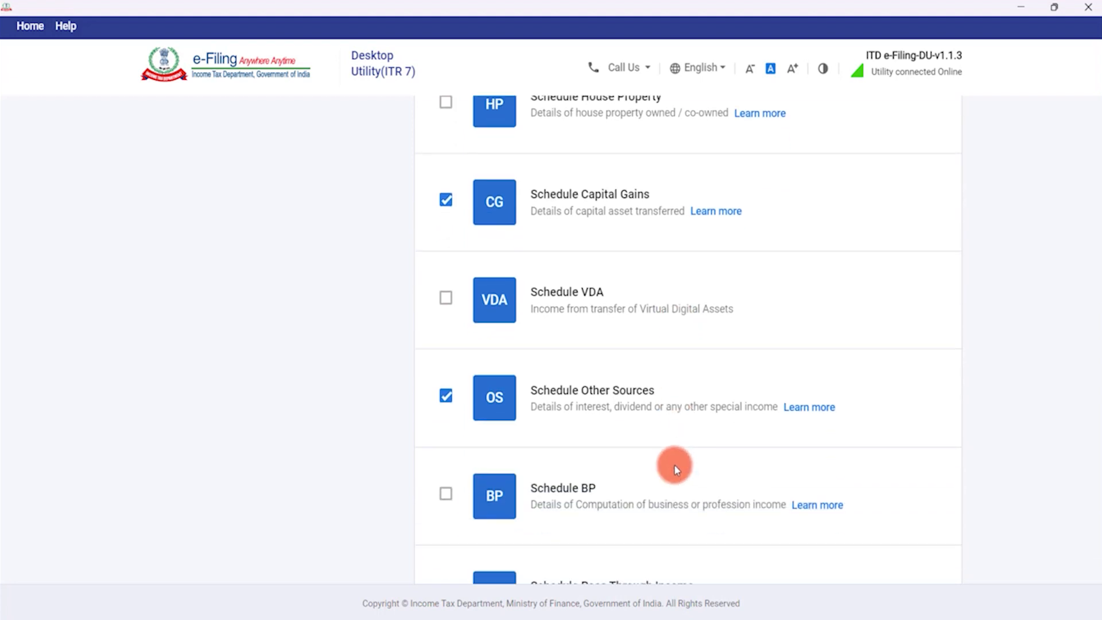
scroll(669, 423, down, 1)
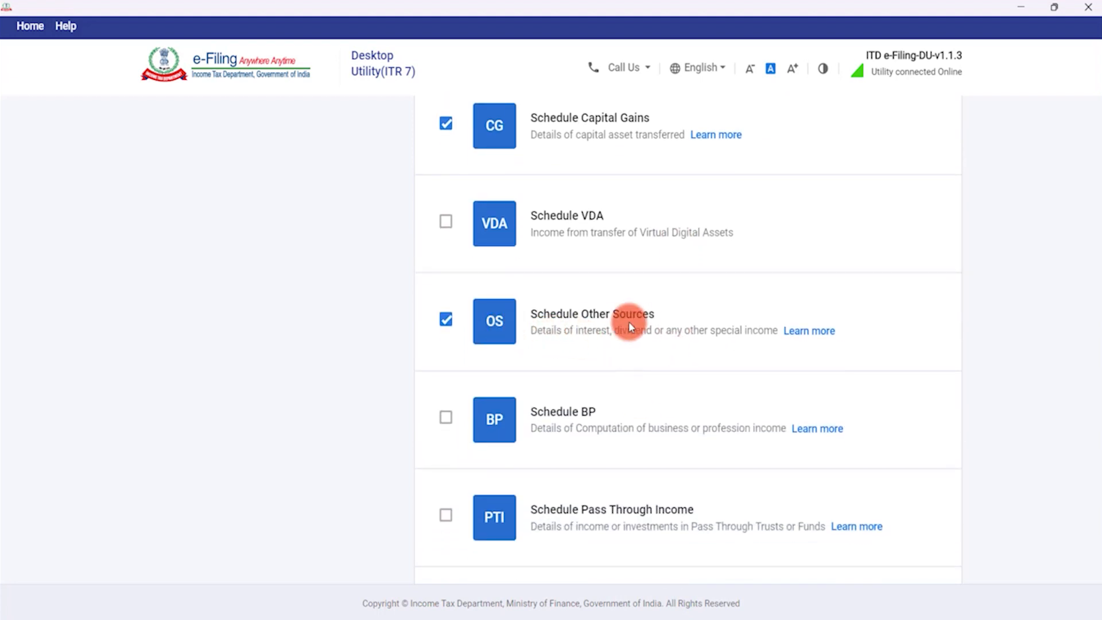
scroll(632, 323, down, 1)
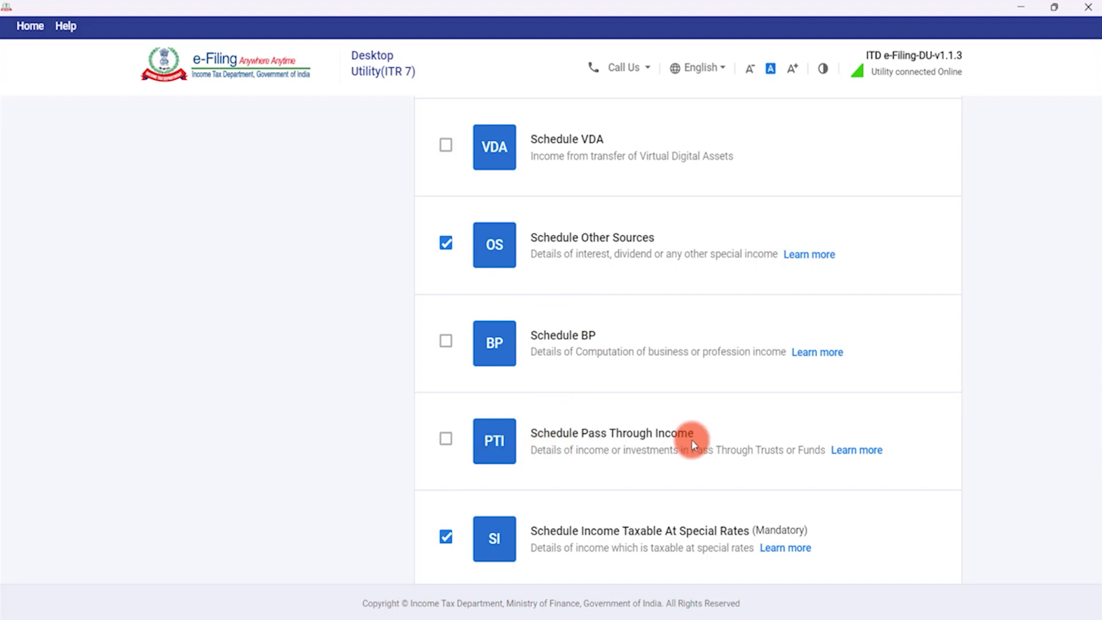
scroll(684, 408, down, 1)
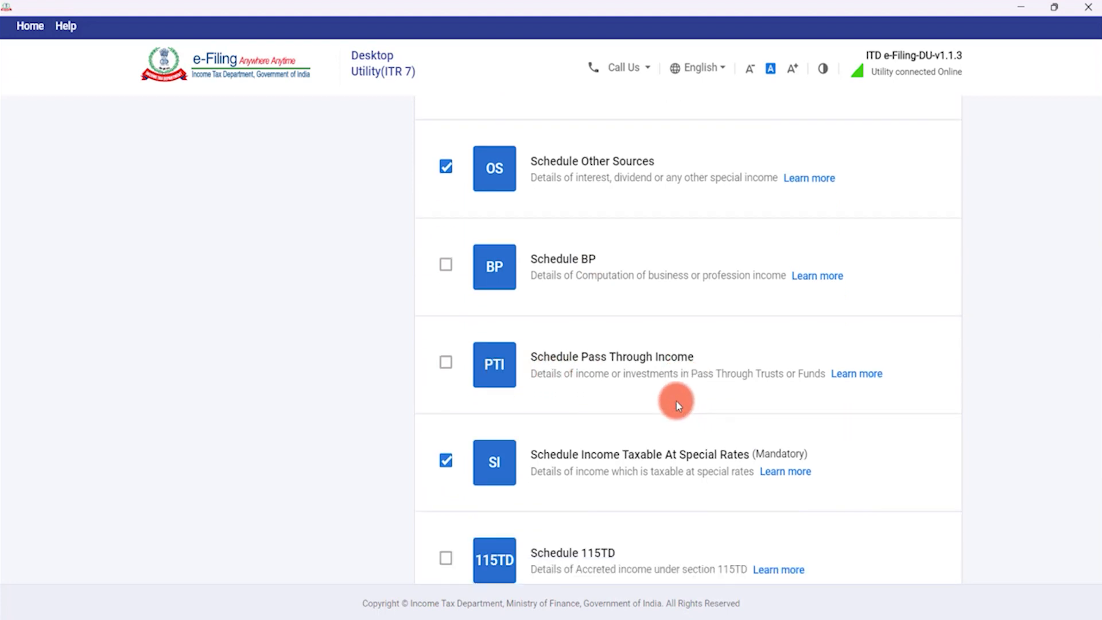
scroll(671, 396, down, 2)
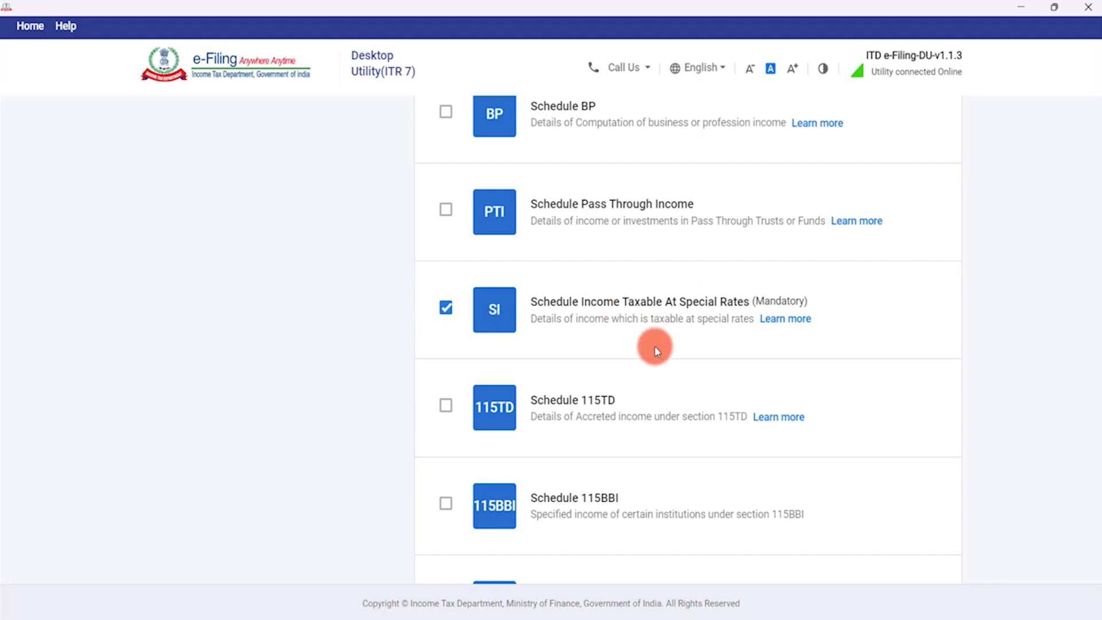
scroll(655, 345, down, 1)
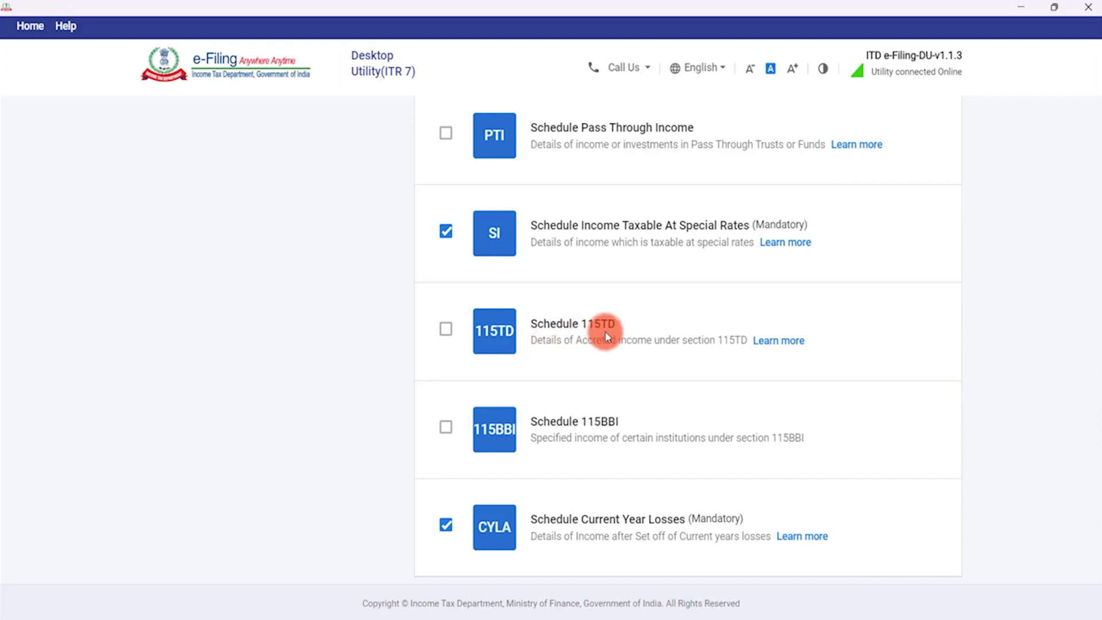
scroll(614, 358, down, 2)
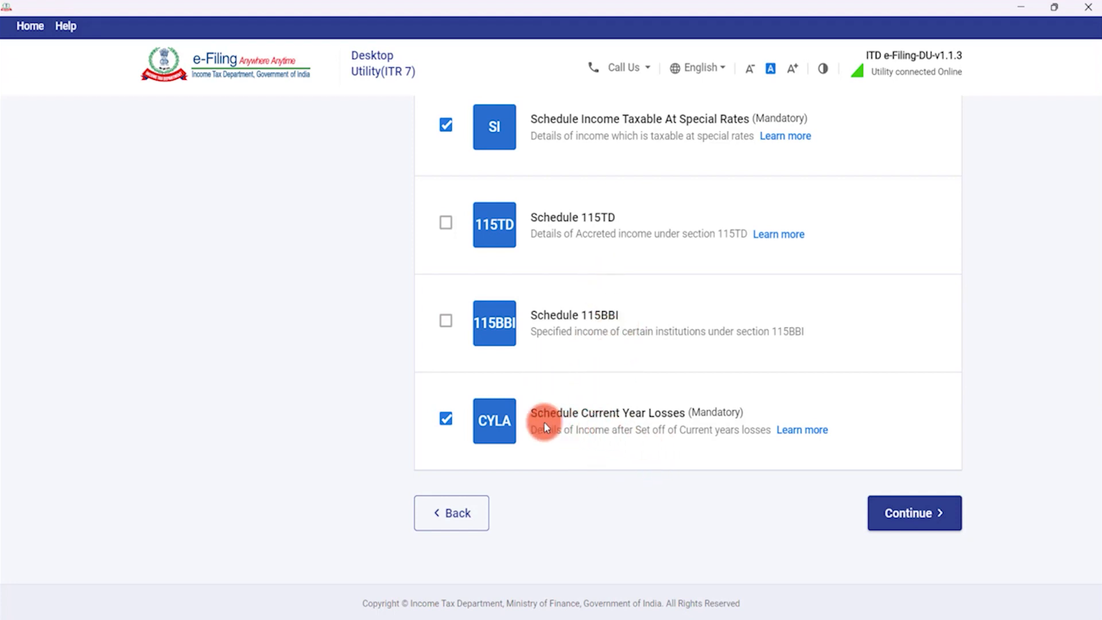
click(908, 513)
Tick exemption Schedules I, D and J.
scroll(603, 361, down, 3)
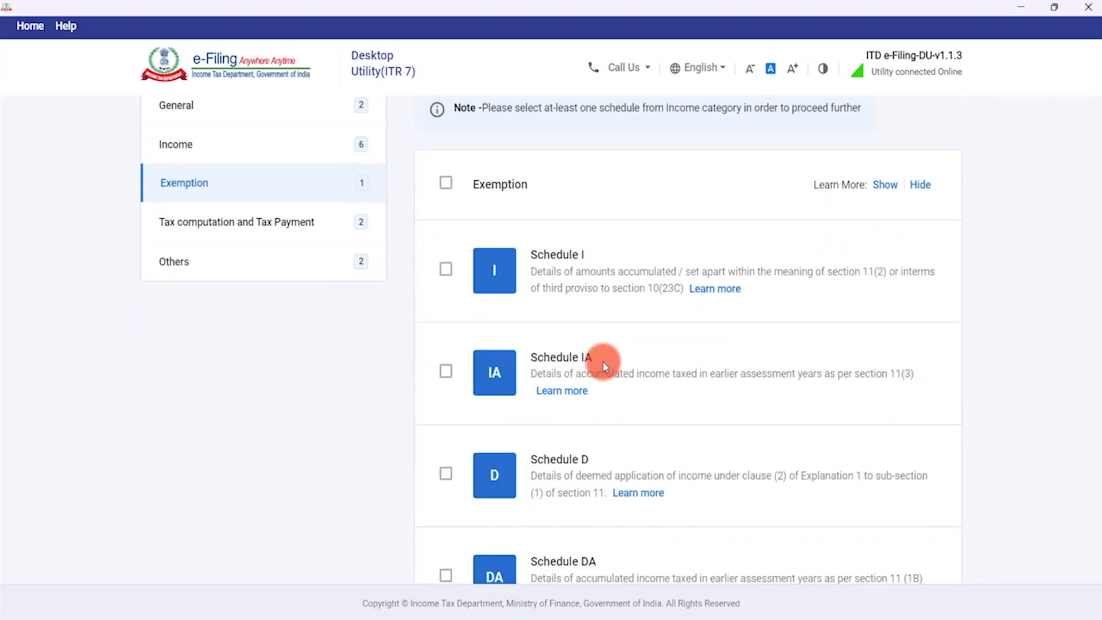
click(446, 269)
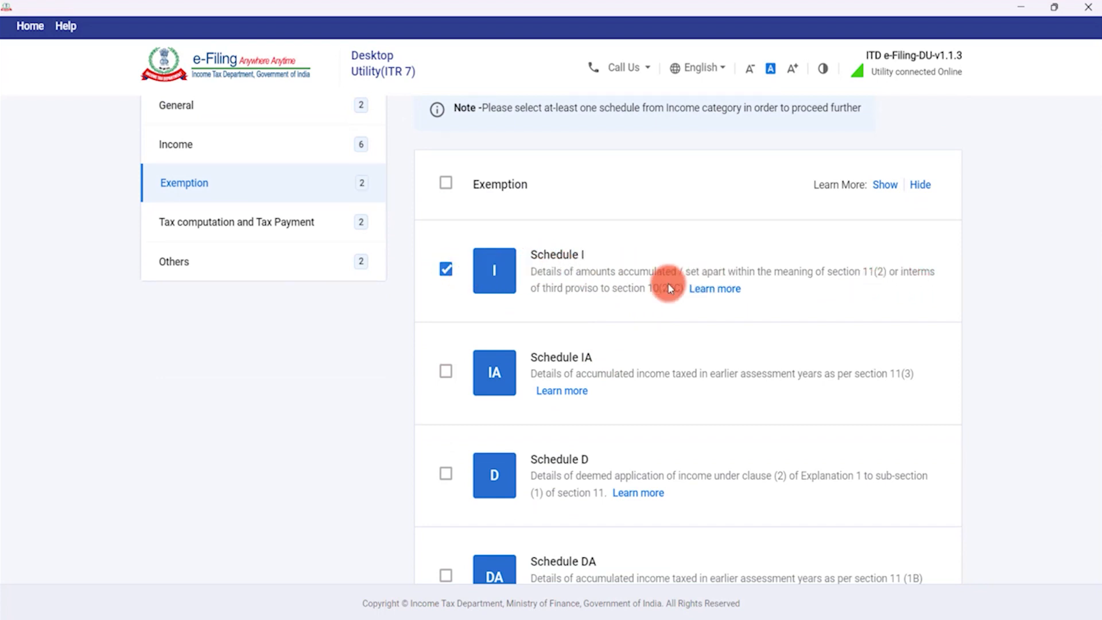
scroll(598, 295, down, 1)
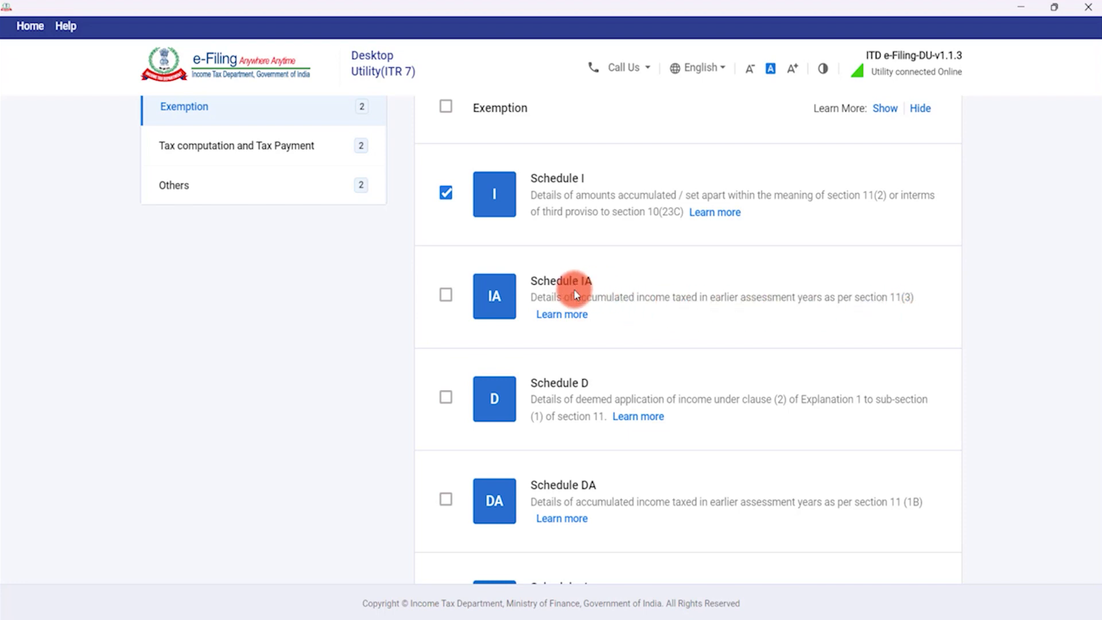
scroll(615, 316, down, 1)
scroll(615, 316, down, 1)
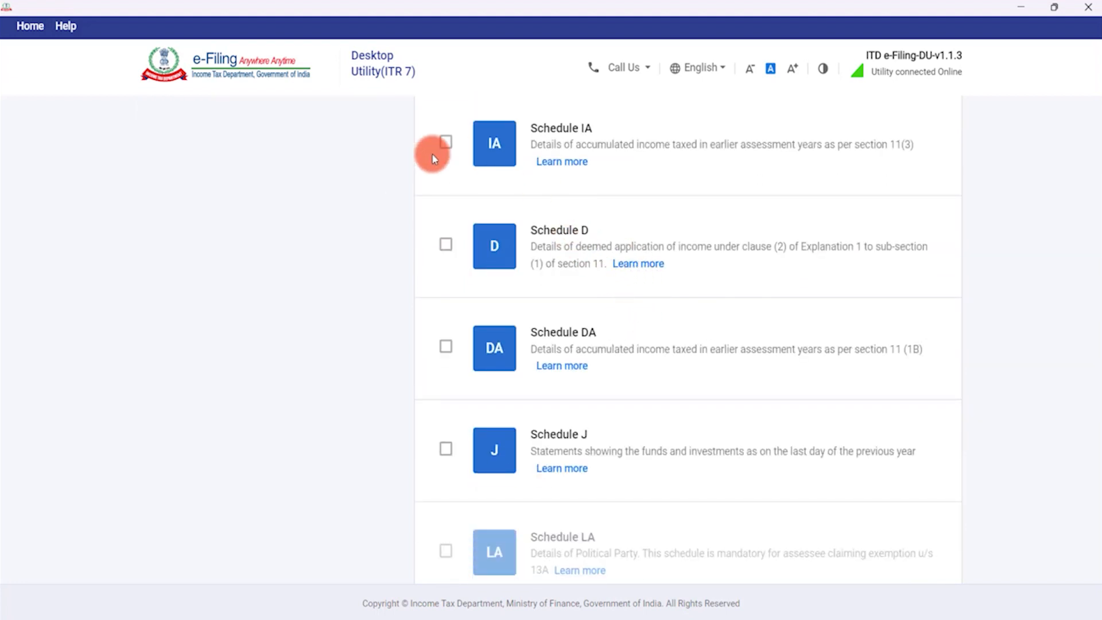
click(447, 245)
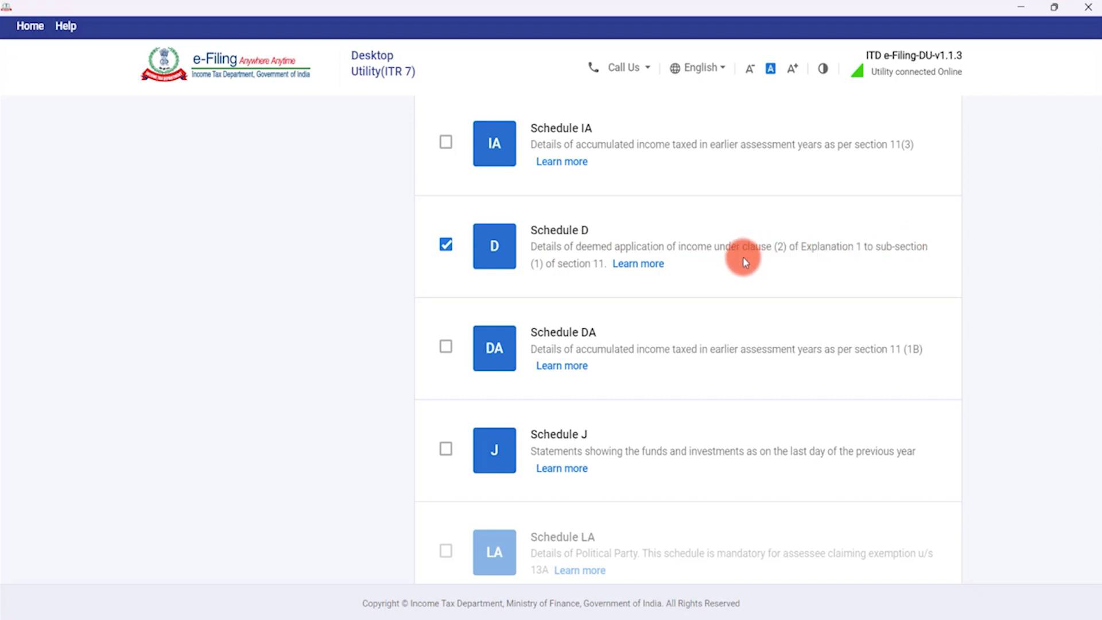
scroll(745, 288, down, 1)
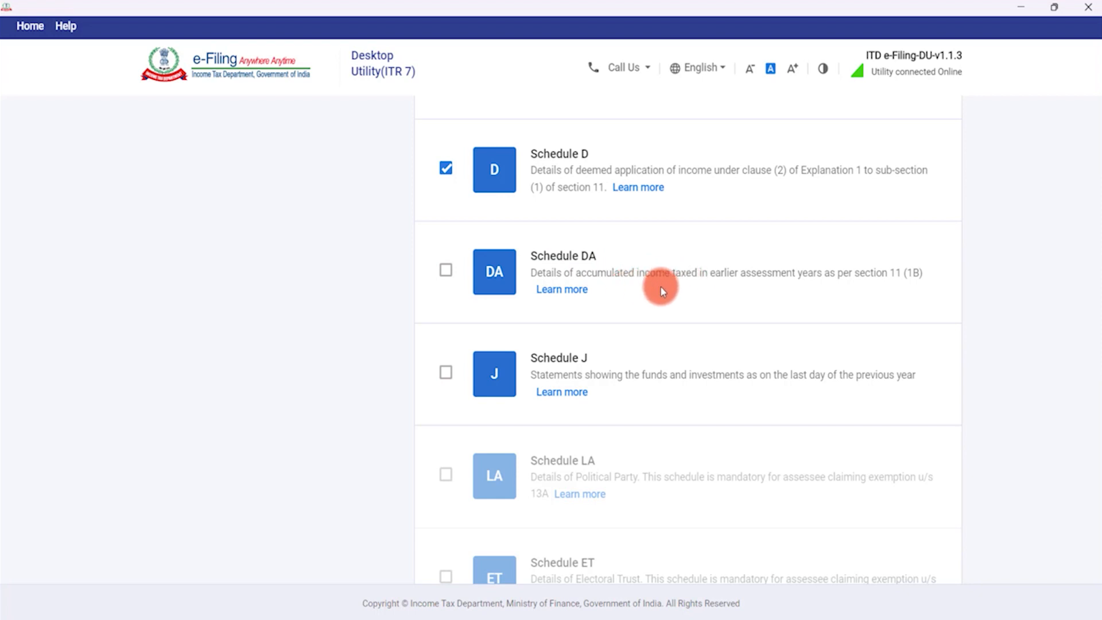
scroll(660, 286, down, 2)
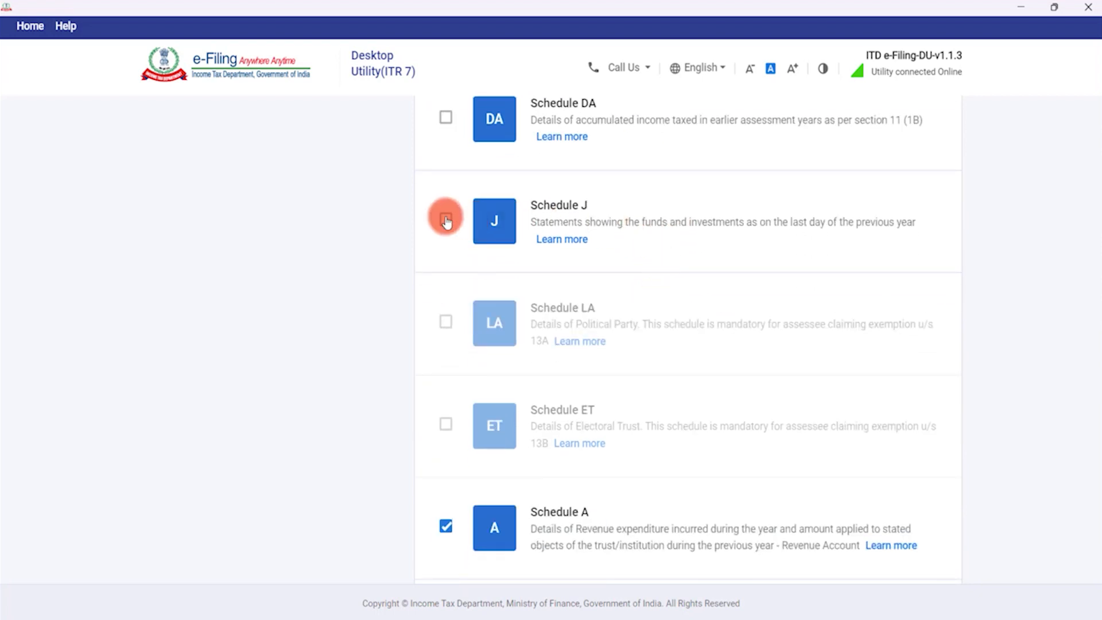
click(447, 220)
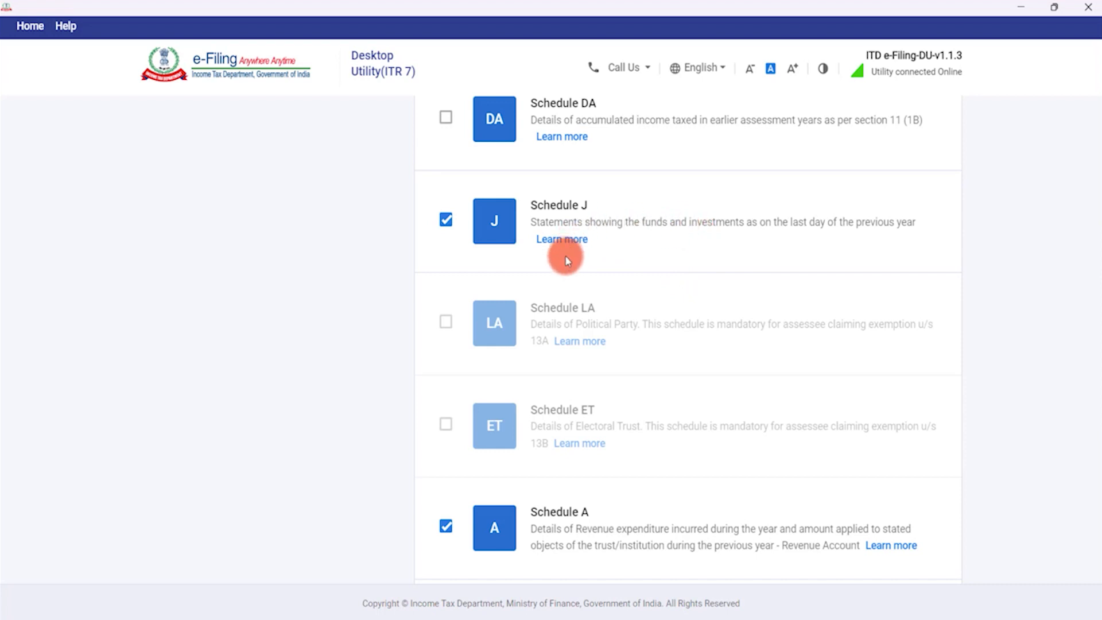
Tick Schedules IA and DA, then continue to tax computation.
scroll(612, 273, down, 4)
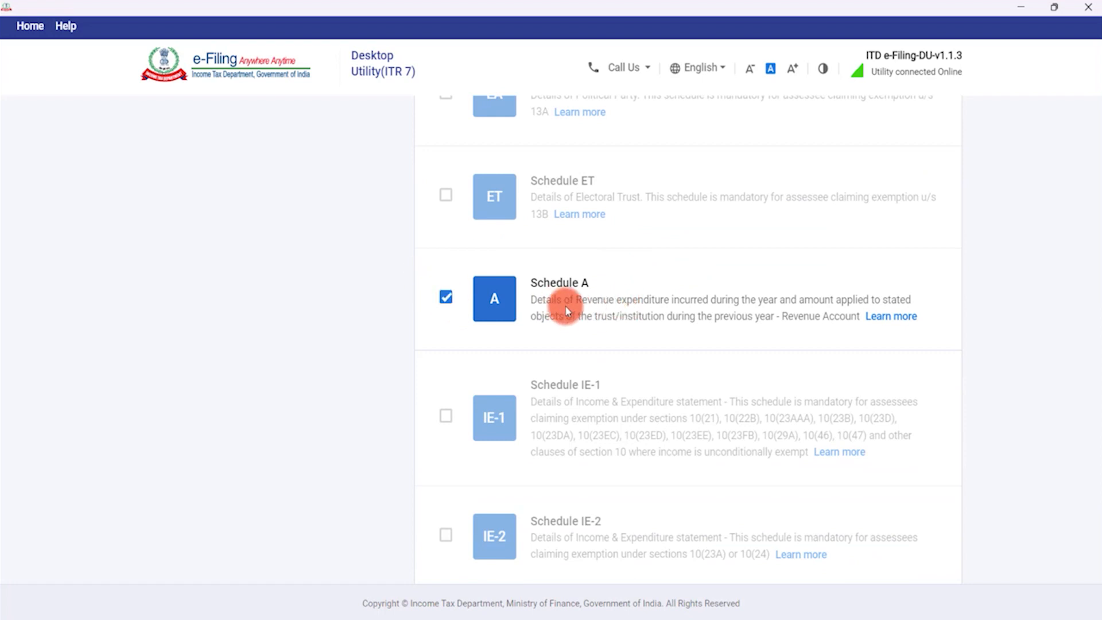
scroll(641, 330, down, 5)
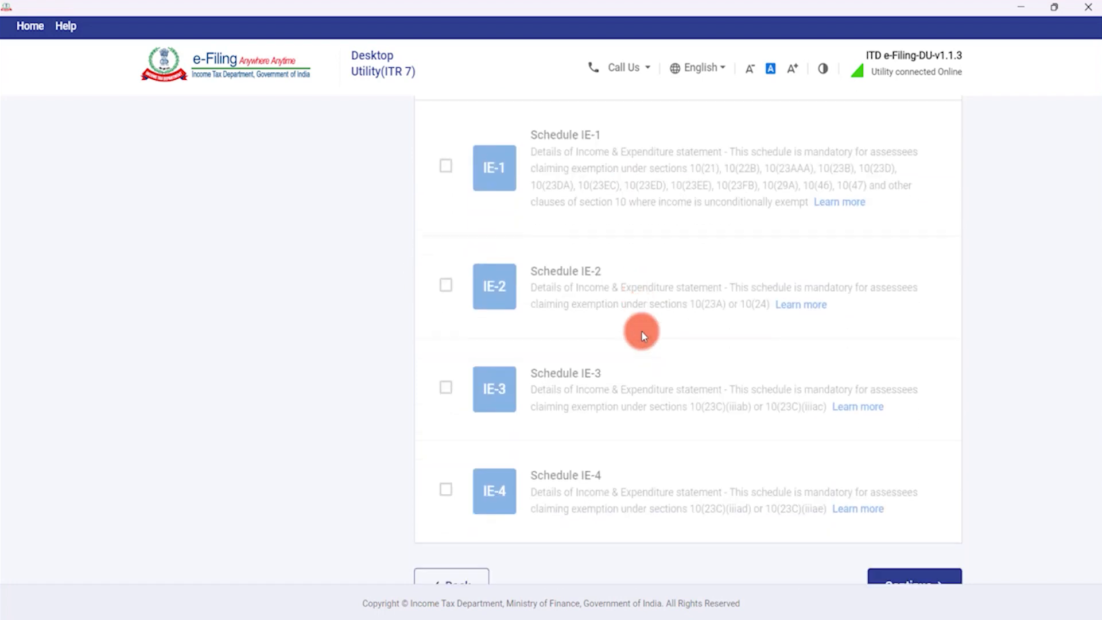
scroll(642, 330, up, 15)
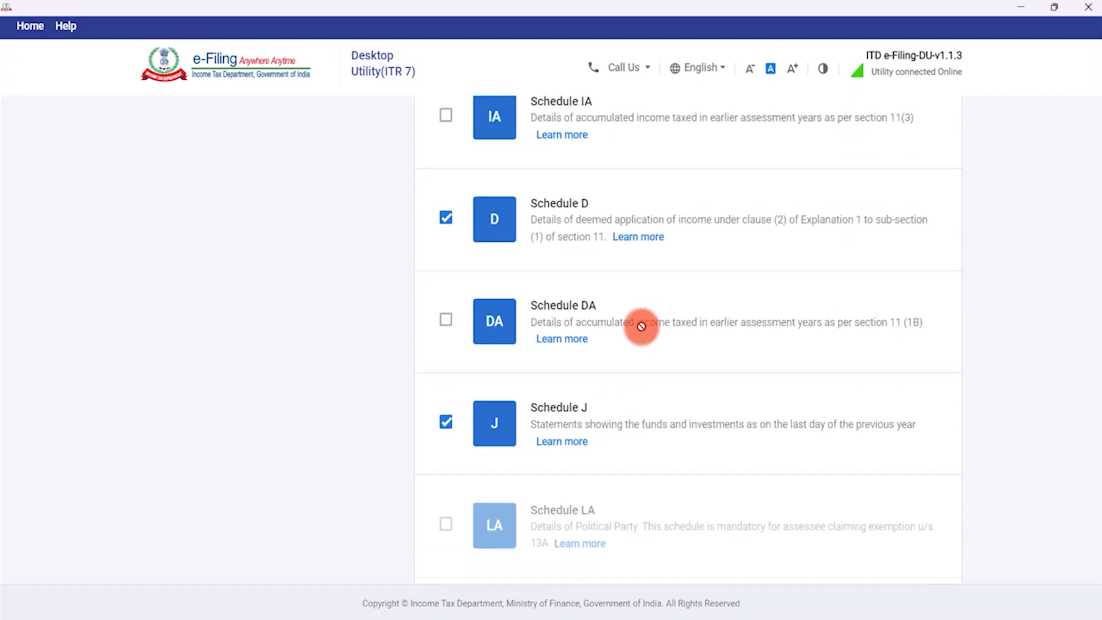
scroll(637, 321, up, 1)
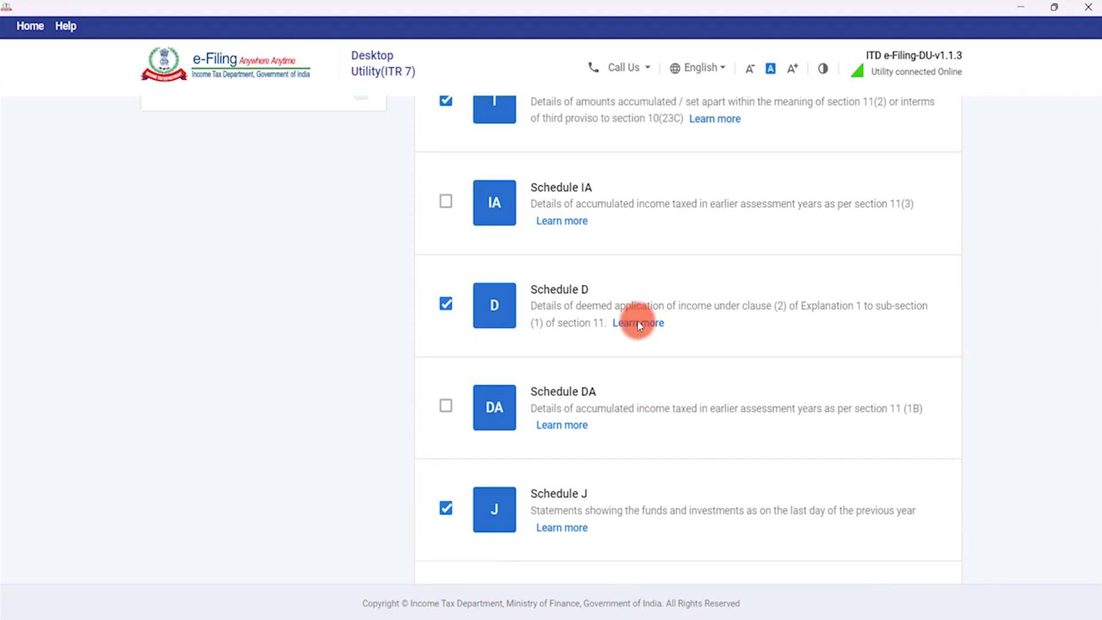
click(448, 206)
click(447, 407)
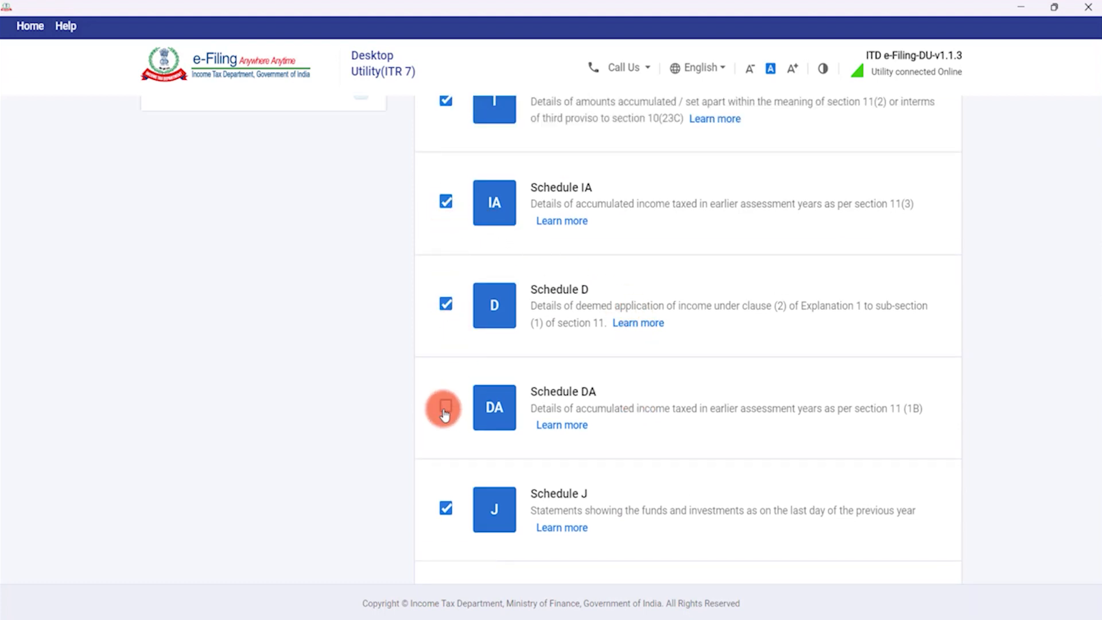
scroll(658, 415, down, 6)
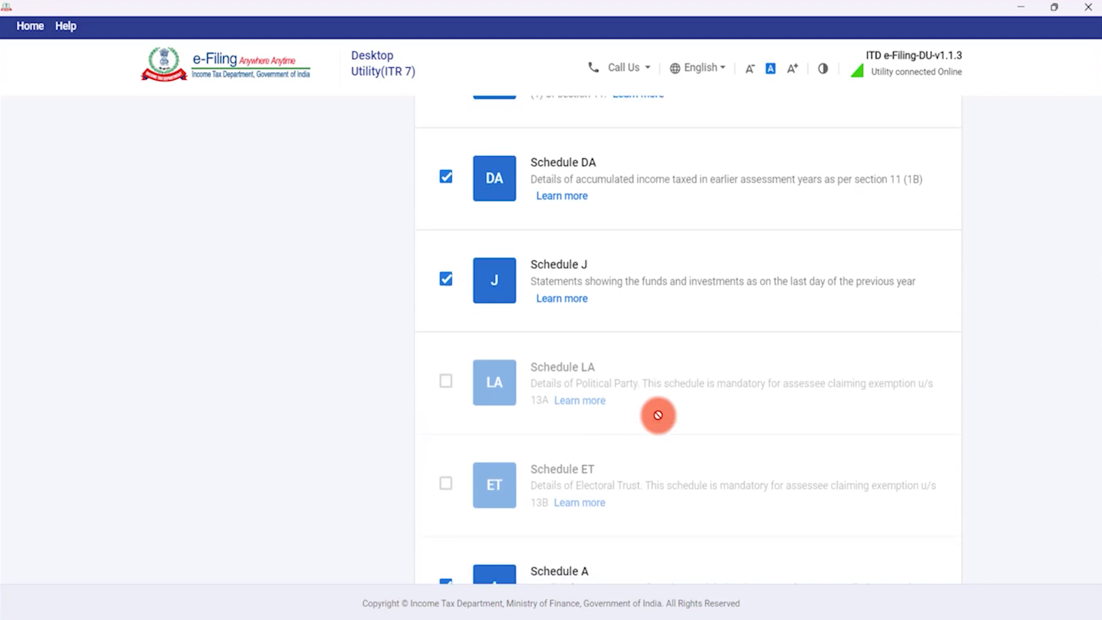
scroll(658, 415, down, 5)
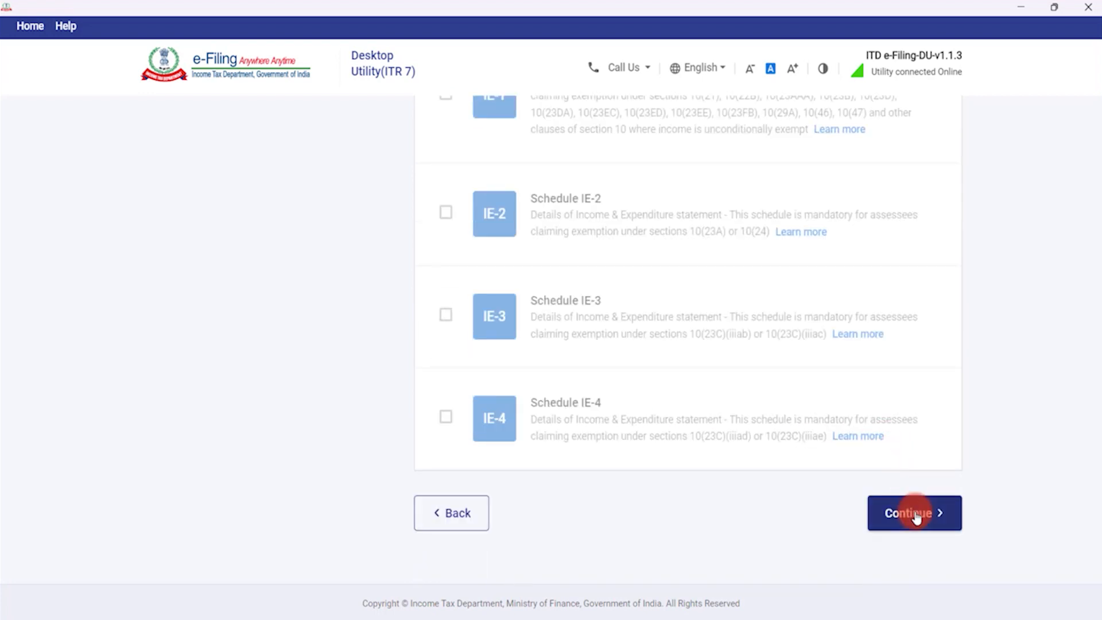
click(912, 513)
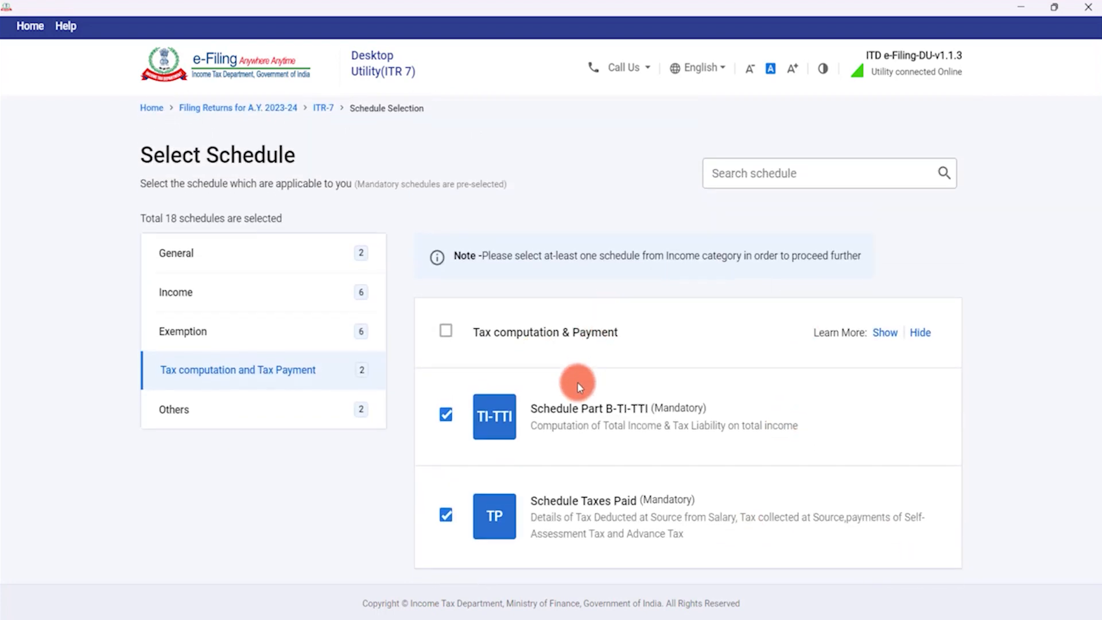
Accept the tax computation schedules and include Schedule R in the return.
scroll(577, 356, down, 2)
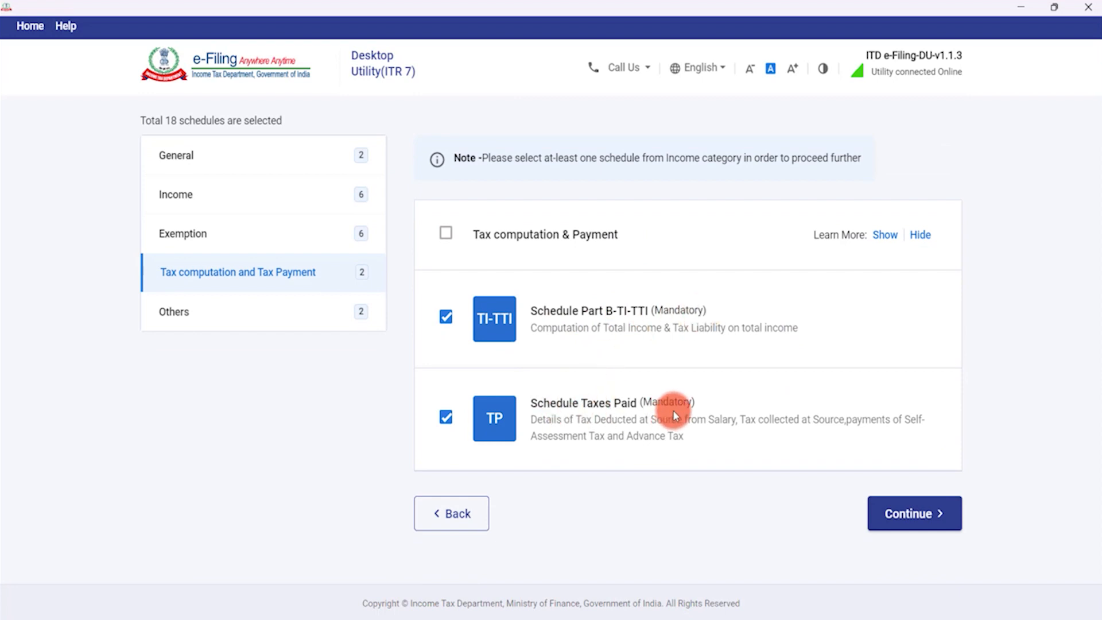
click(915, 511)
scroll(778, 377, down, 3)
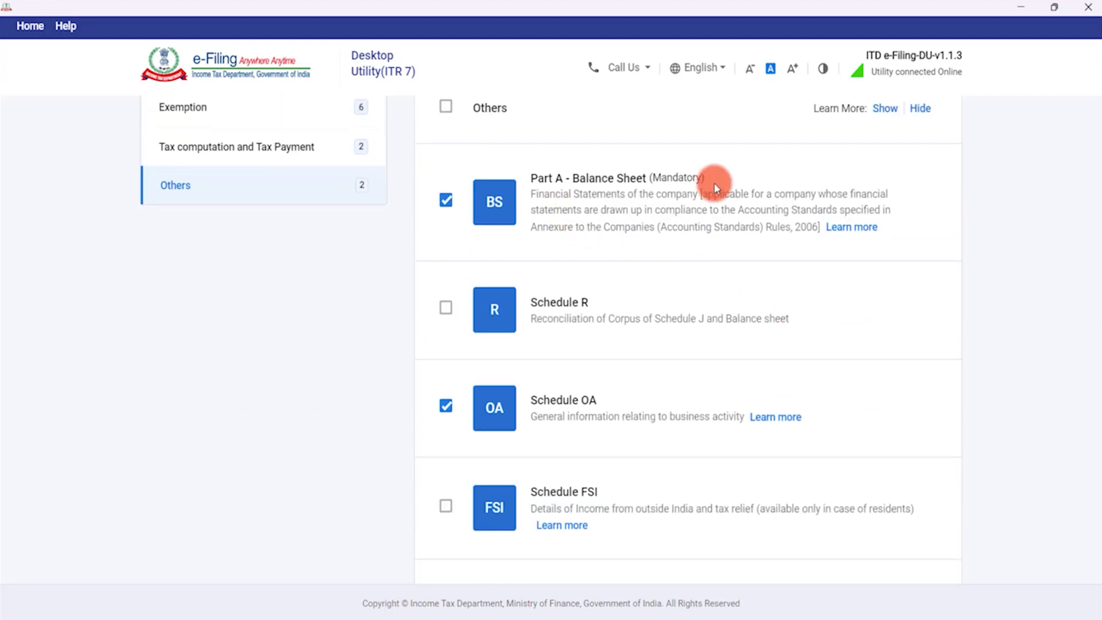
scroll(623, 346, down, 1)
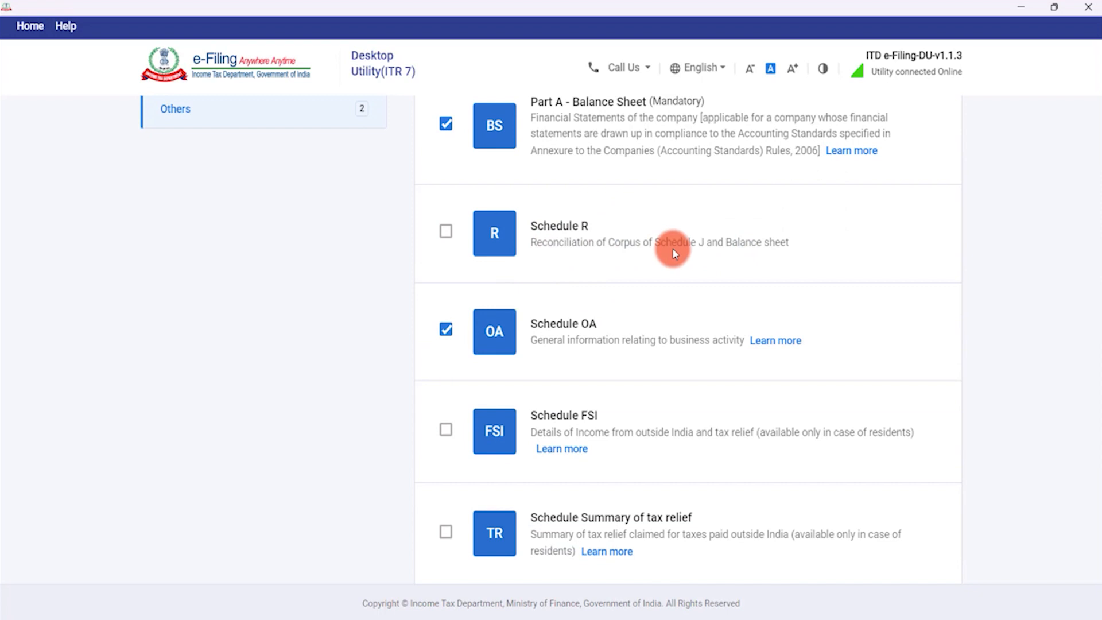
click(446, 230)
Proceed with Balance Sheet, Schedule OA and Schedule R as the chosen schedules.
scroll(711, 290, down, 1)
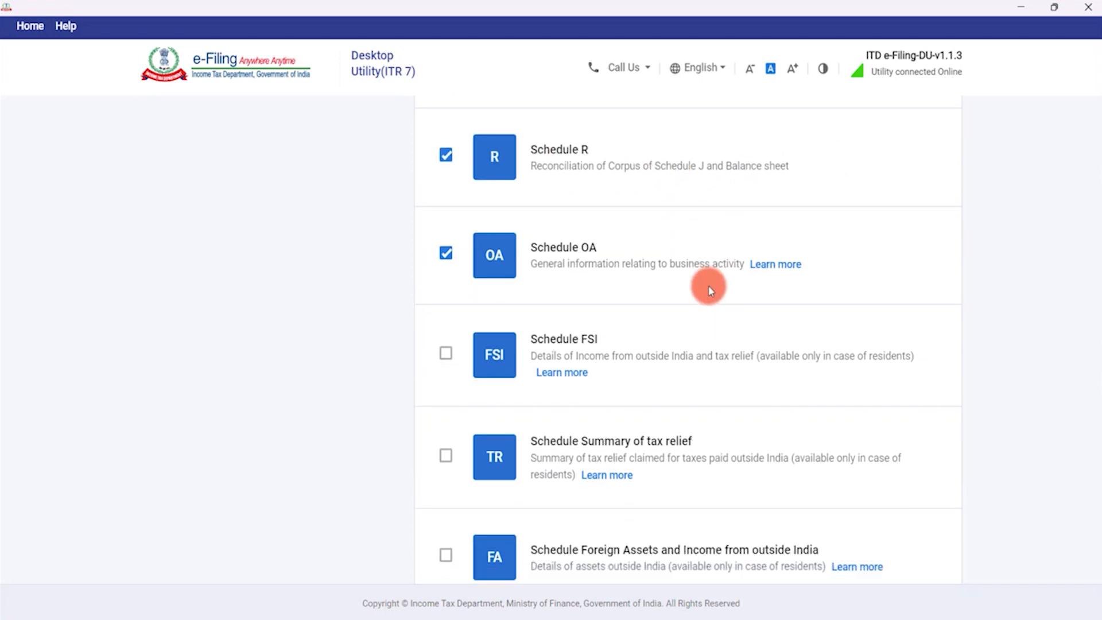
scroll(711, 290, down, 1)
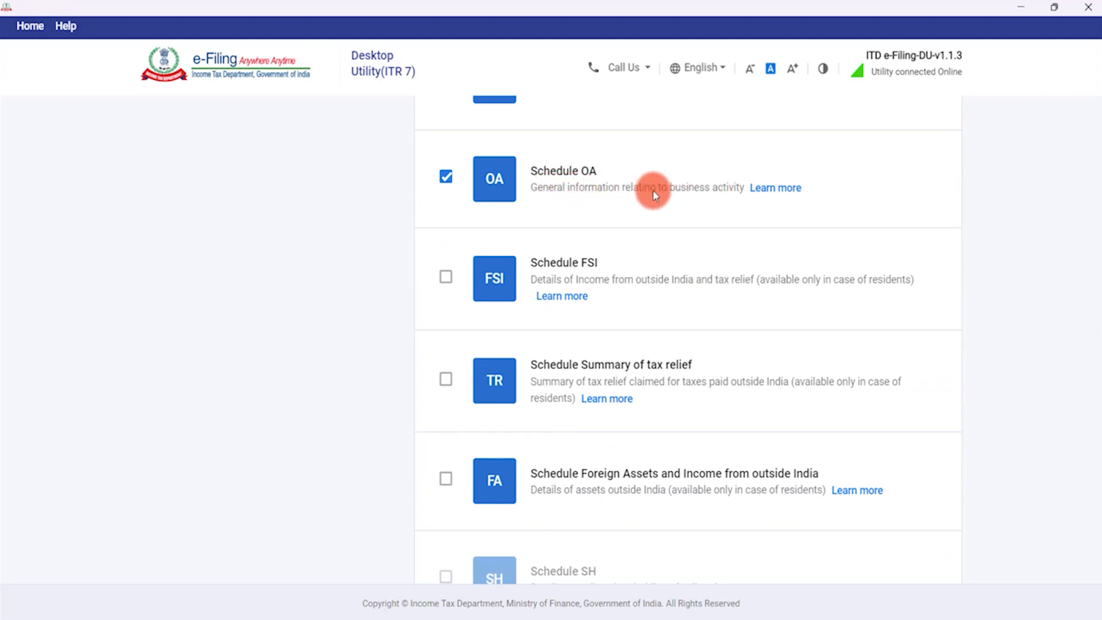
scroll(665, 266, down, 1)
scroll(663, 263, down, 1)
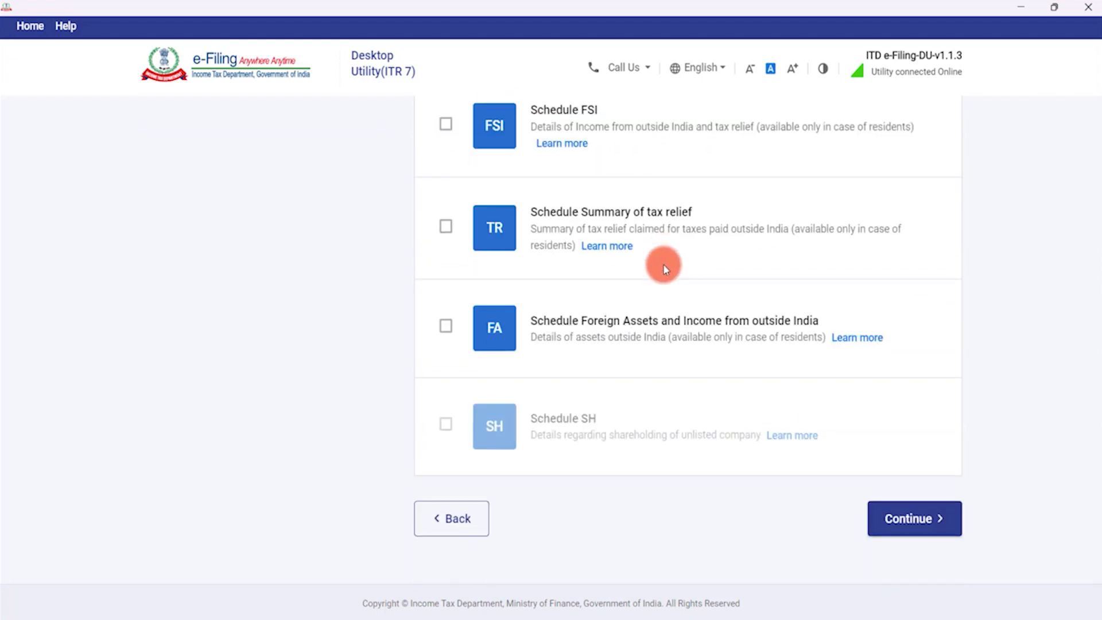
scroll(663, 263, up, 1)
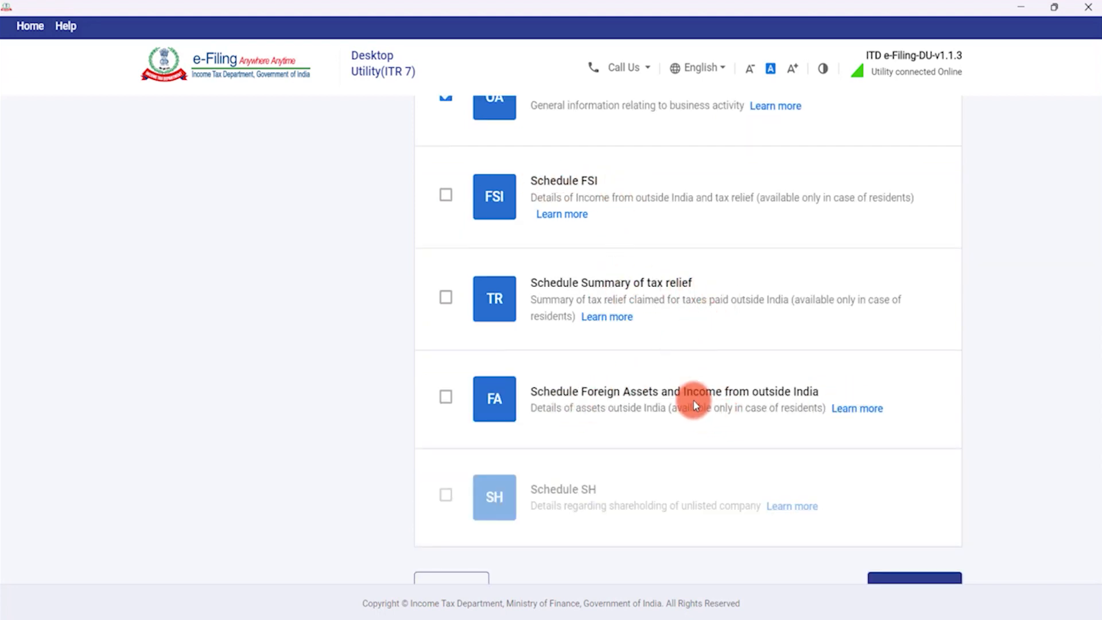
scroll(694, 403, up, 1)
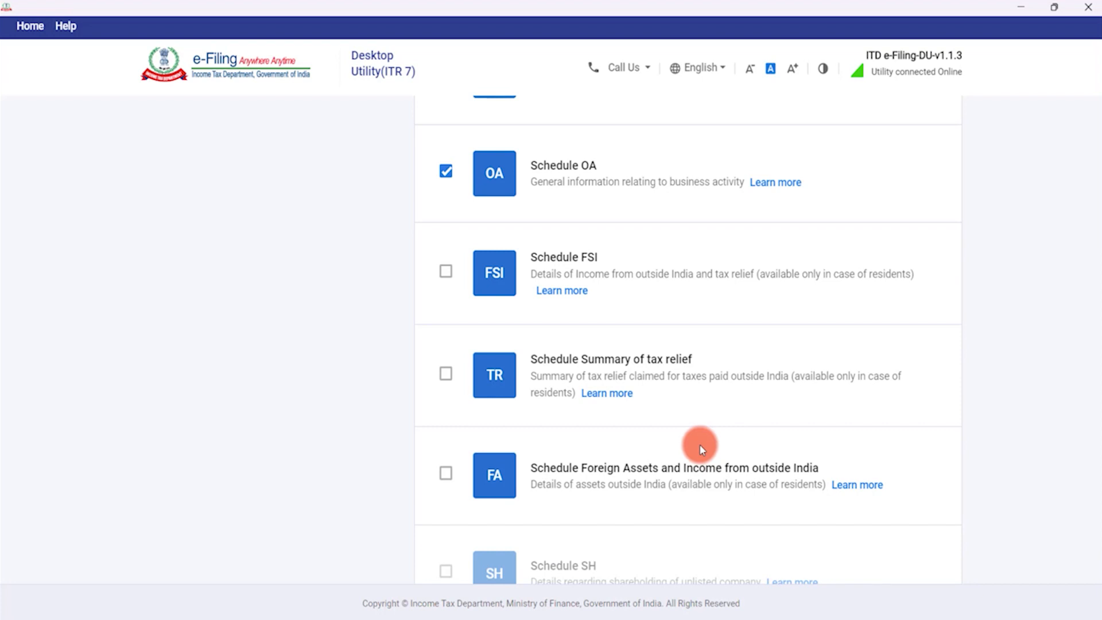
scroll(702, 445, down, 2)
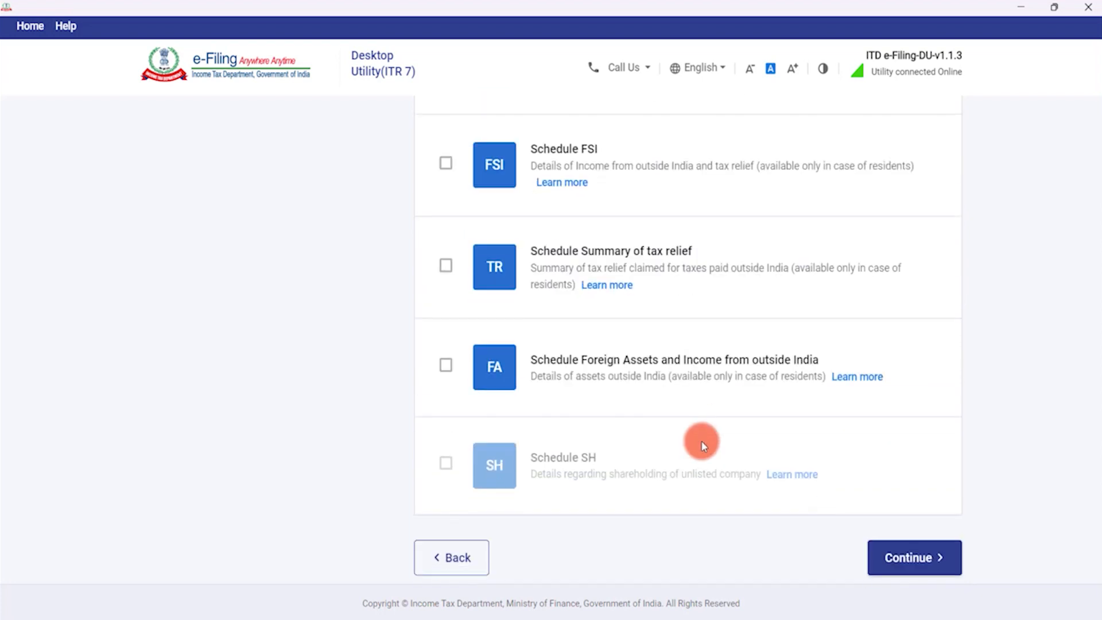
click(909, 506)
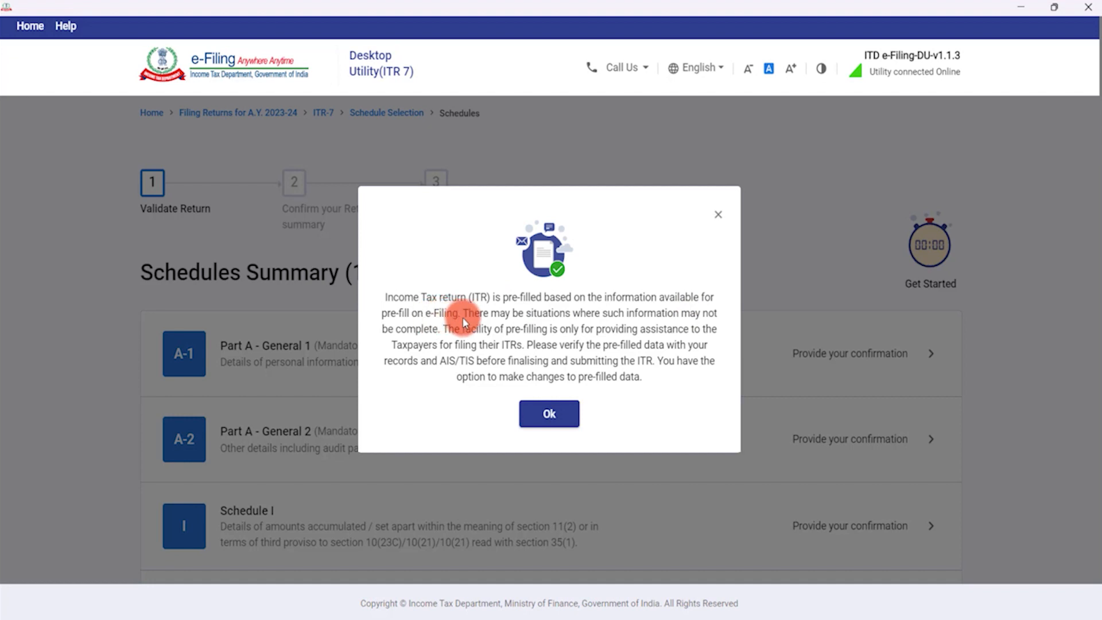
Close the pre-filled data notice and expand the Schedules Summary to list all 19 schedules.
click(550, 417)
scroll(538, 359, down, 2)
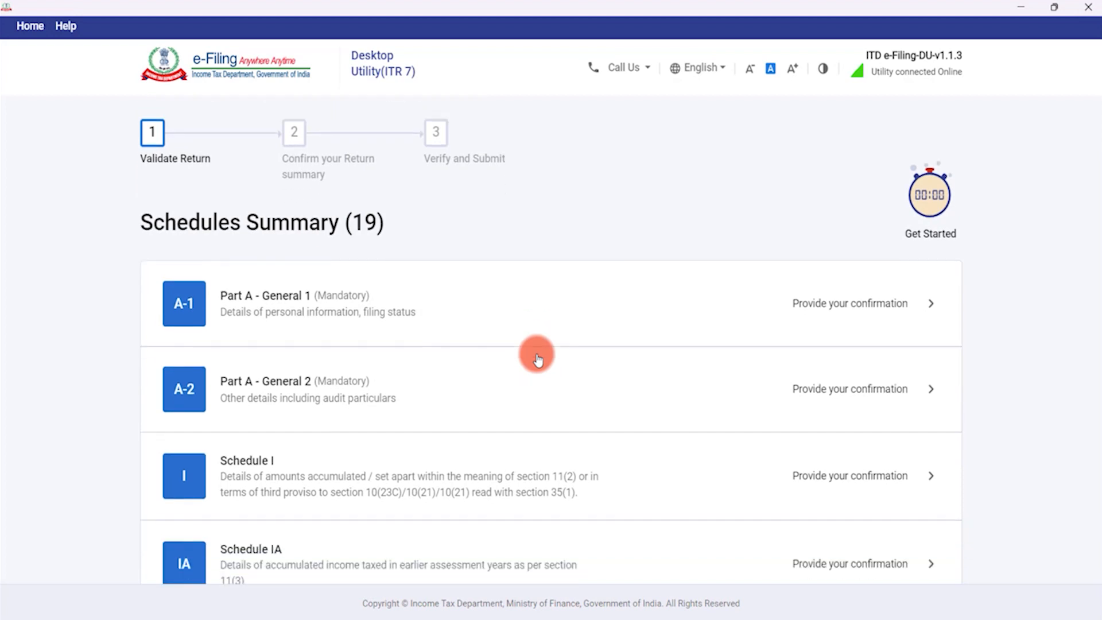
scroll(537, 359, down, 2)
scroll(538, 359, down, 12)
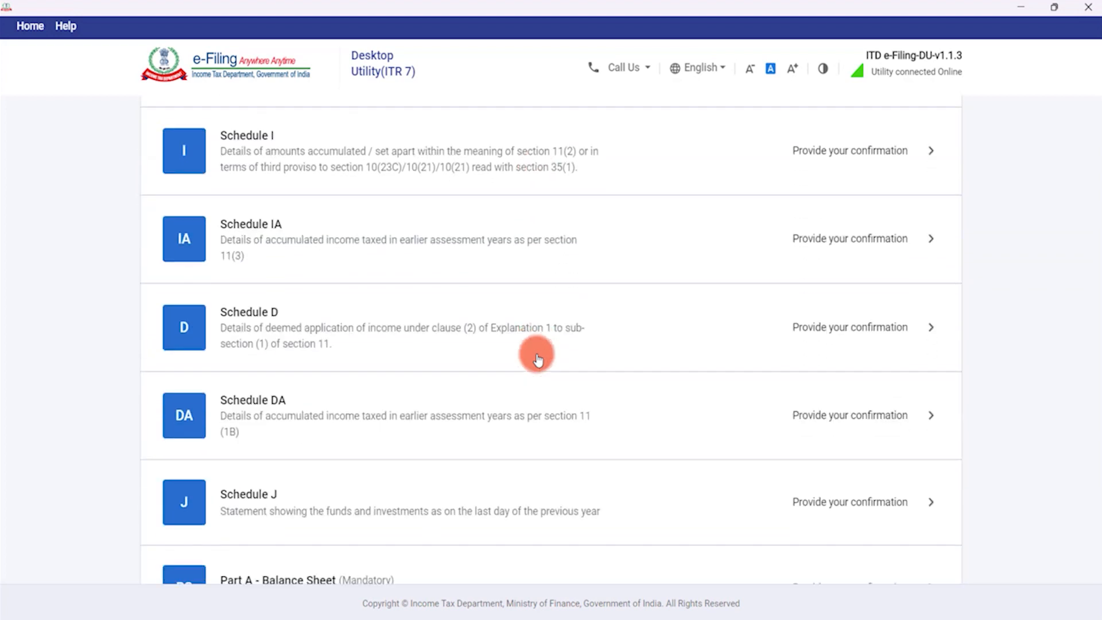
scroll(537, 359, down, 14)
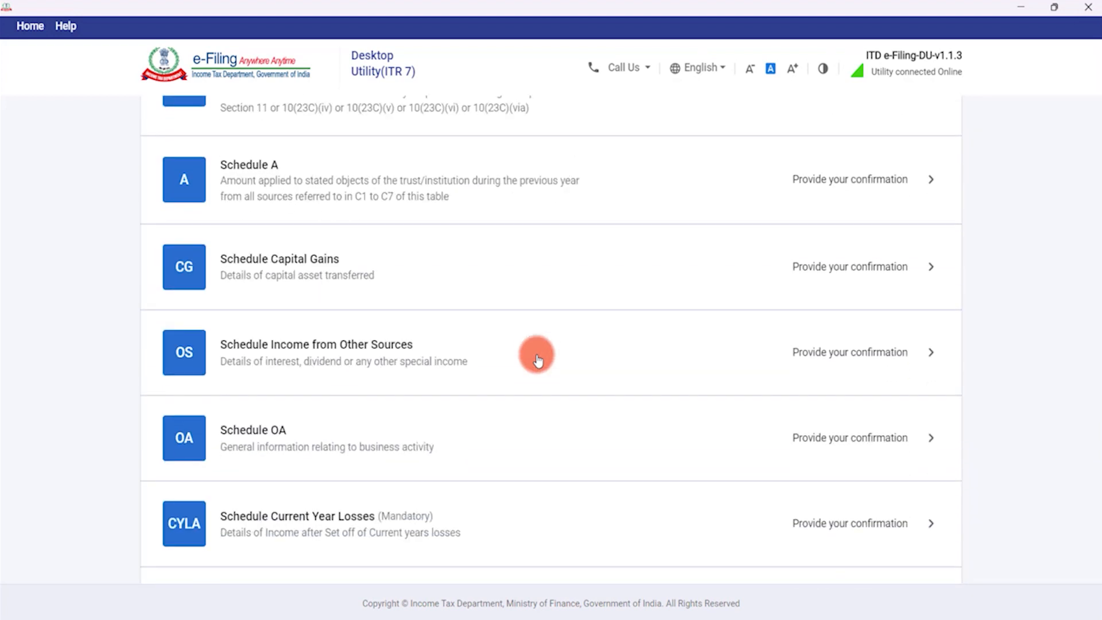
scroll(537, 359, down, 1)
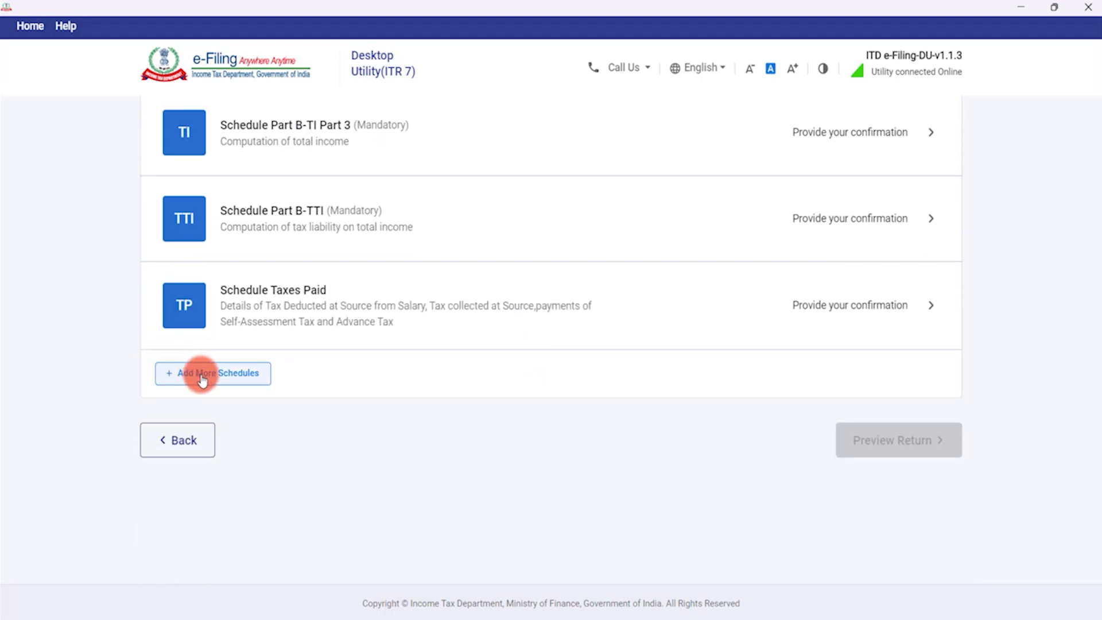
click(246, 380)
scroll(357, 383, up, 10)
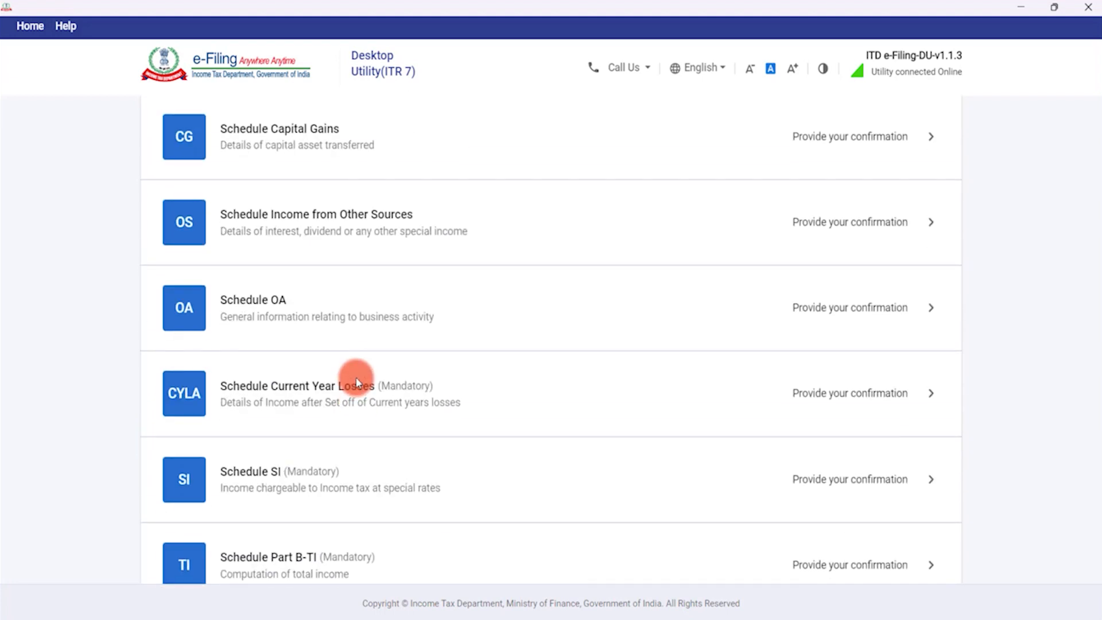
scroll(356, 383, up, 15)
scroll(356, 383, up, 5)
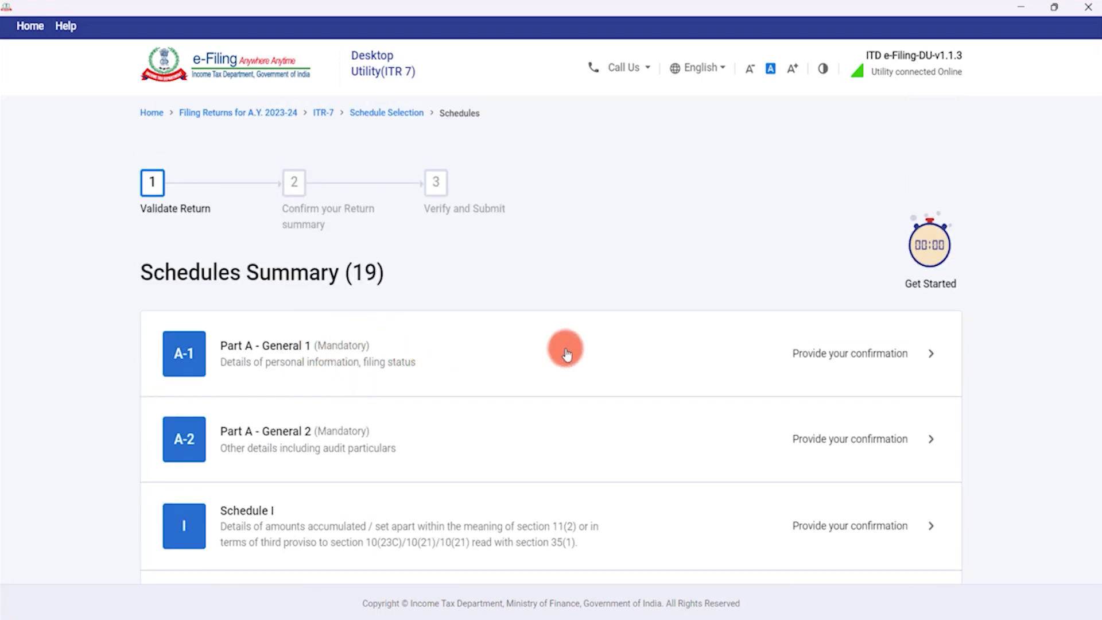
Start confirming Part A General 1 and briefly try Domestic Company as the status.
click(865, 356)
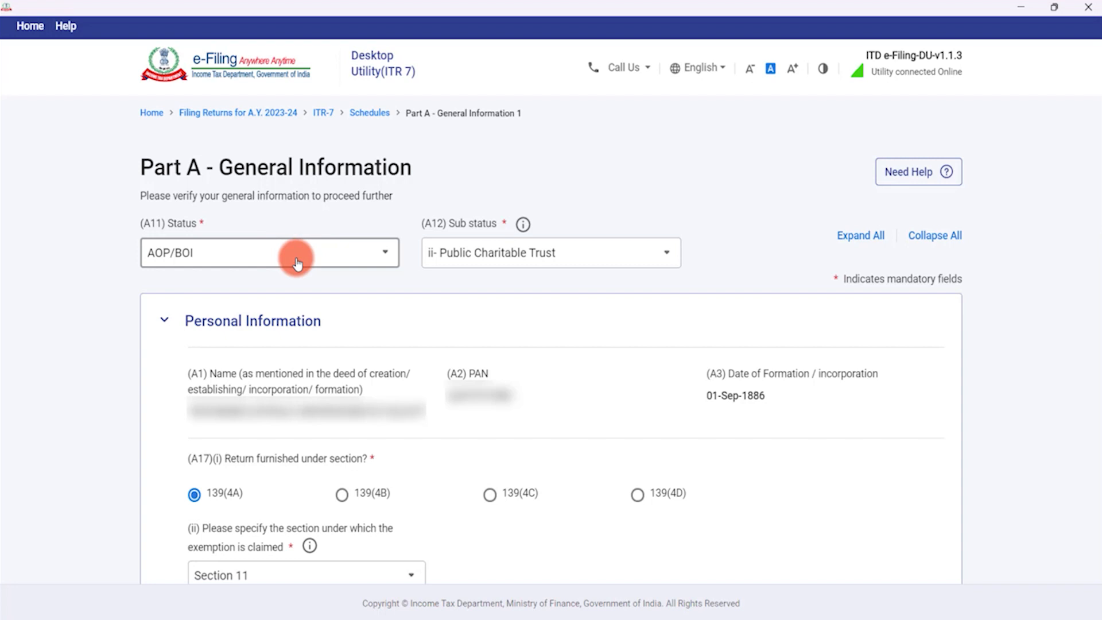
click(521, 258)
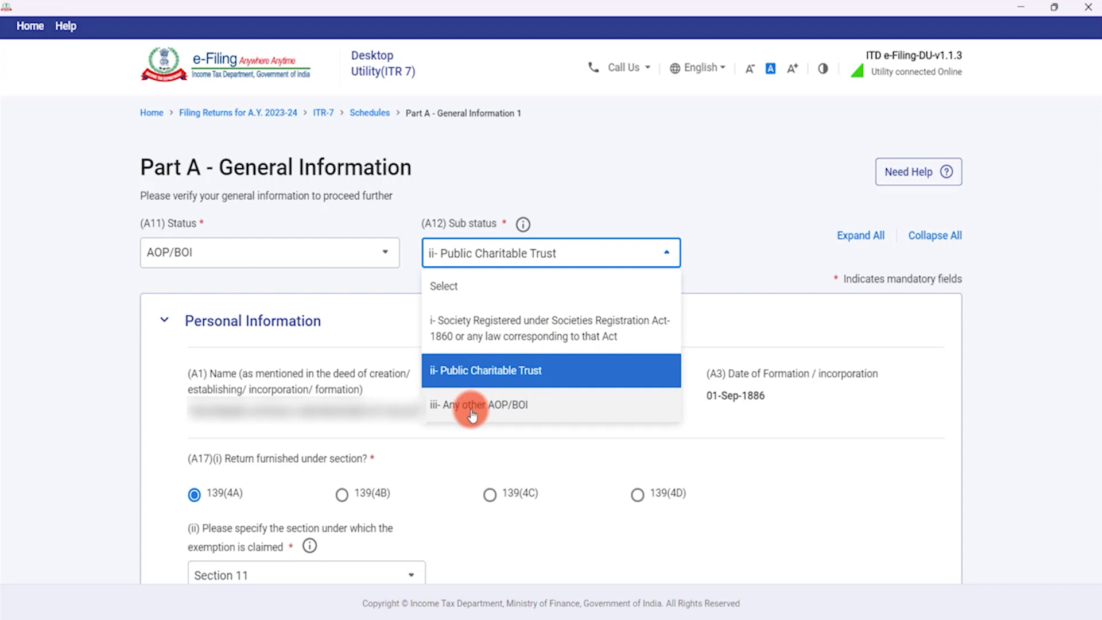
click(489, 374)
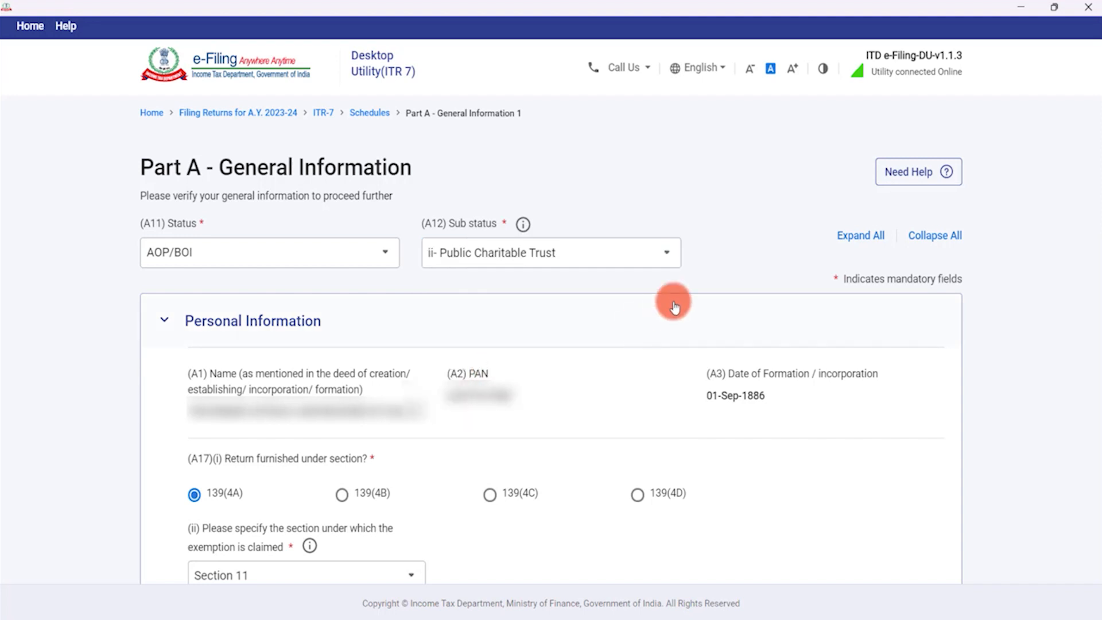
click(314, 260)
scroll(246, 332, down, 5)
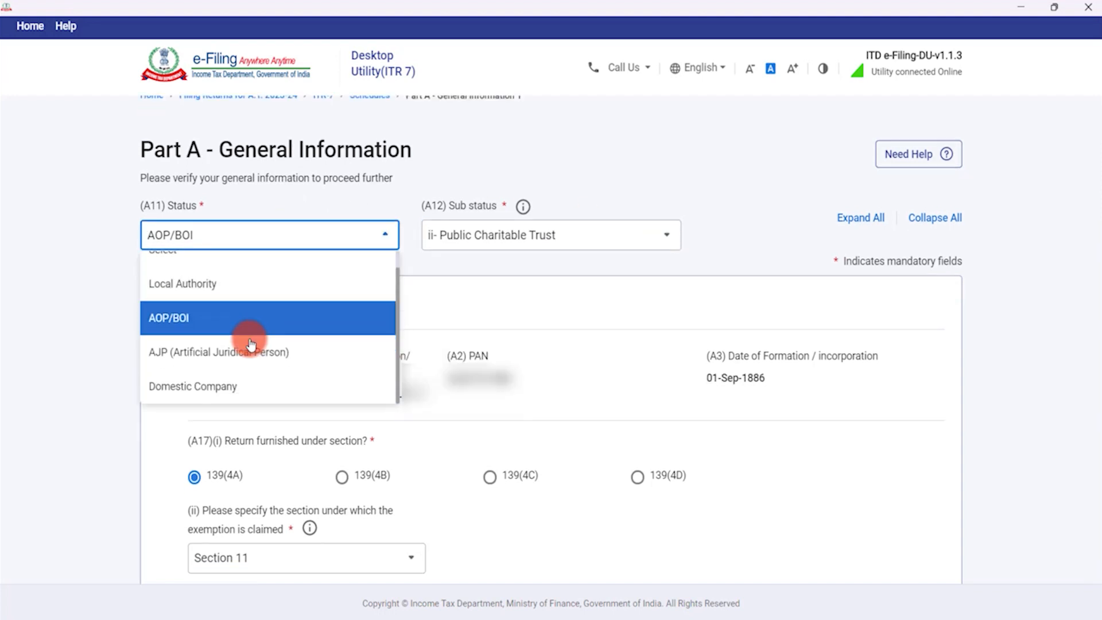
click(246, 251)
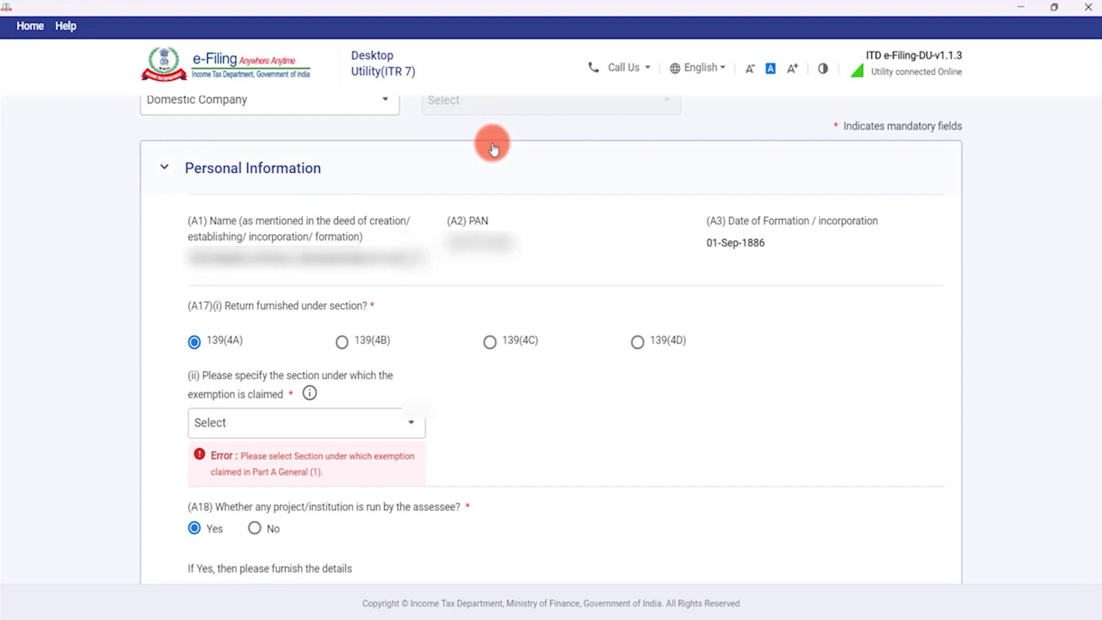
scroll(490, 158, up, 3)
scroll(489, 160, up, 1)
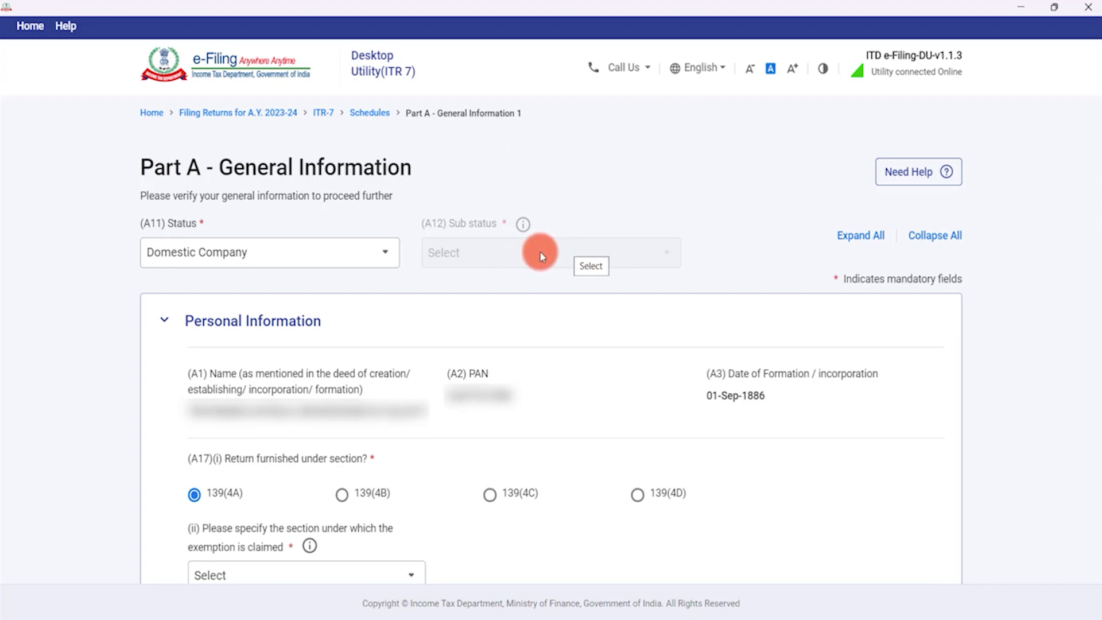
Set status to AOP/BOI and sub status to ii- Public Charitable Trust.
click(386, 251)
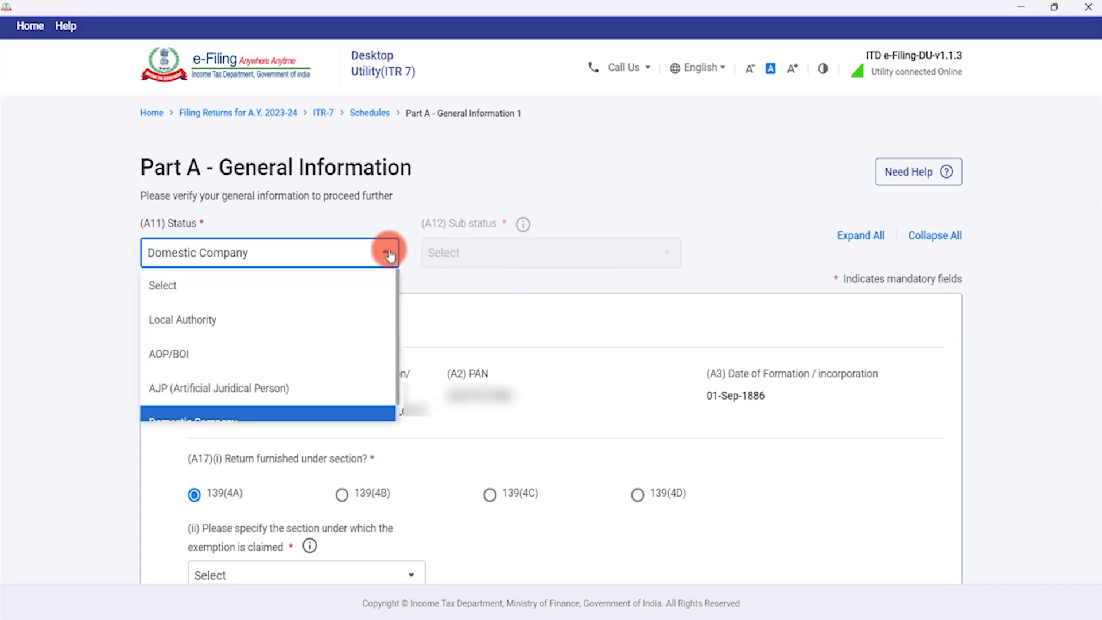
click(279, 352)
click(524, 251)
click(512, 369)
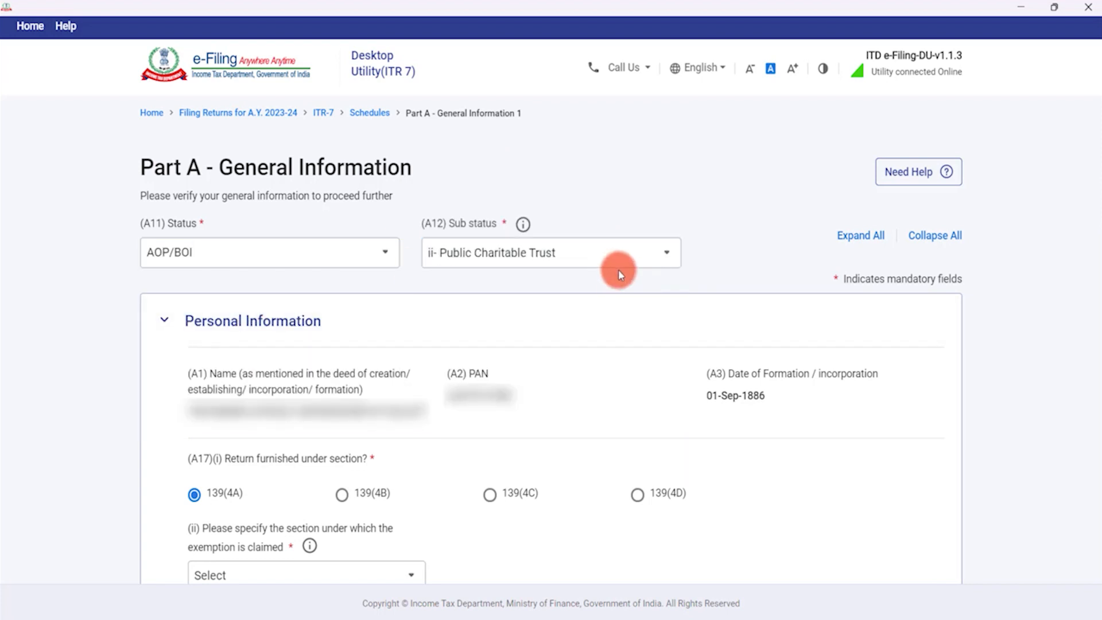
scroll(621, 278, down, 3)
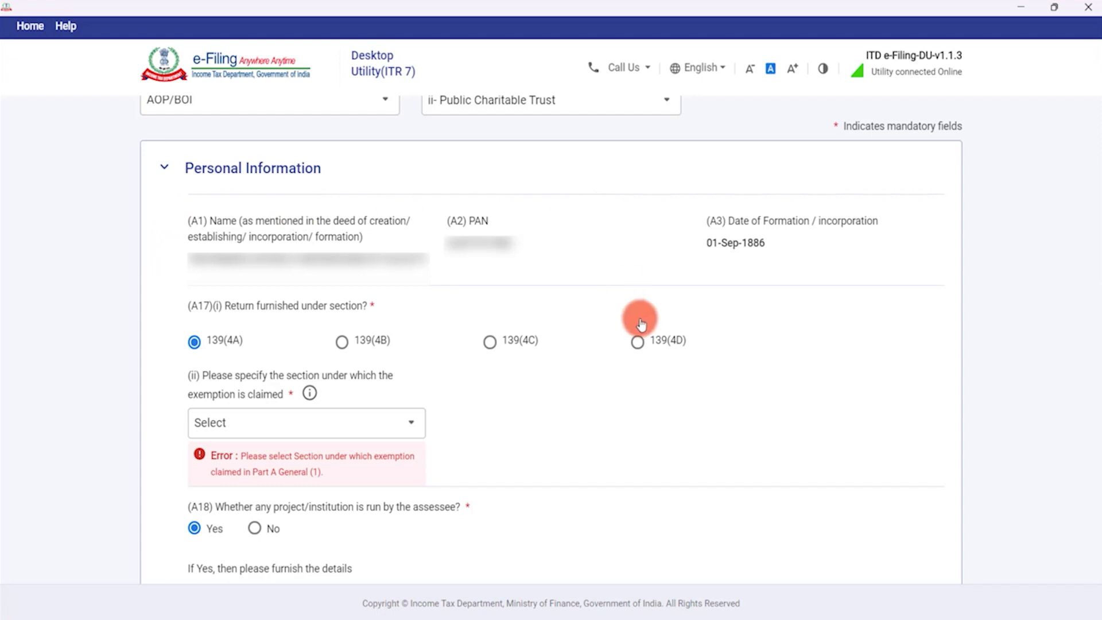
scroll(491, 389, down, 3)
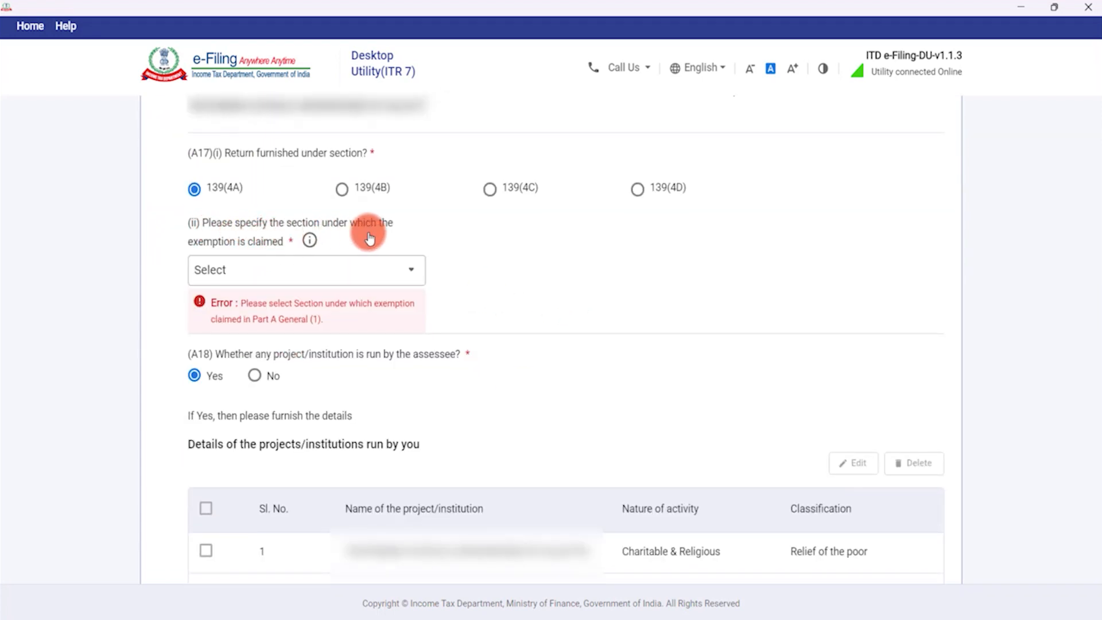
Claim the exemption under Section 11.
click(336, 264)
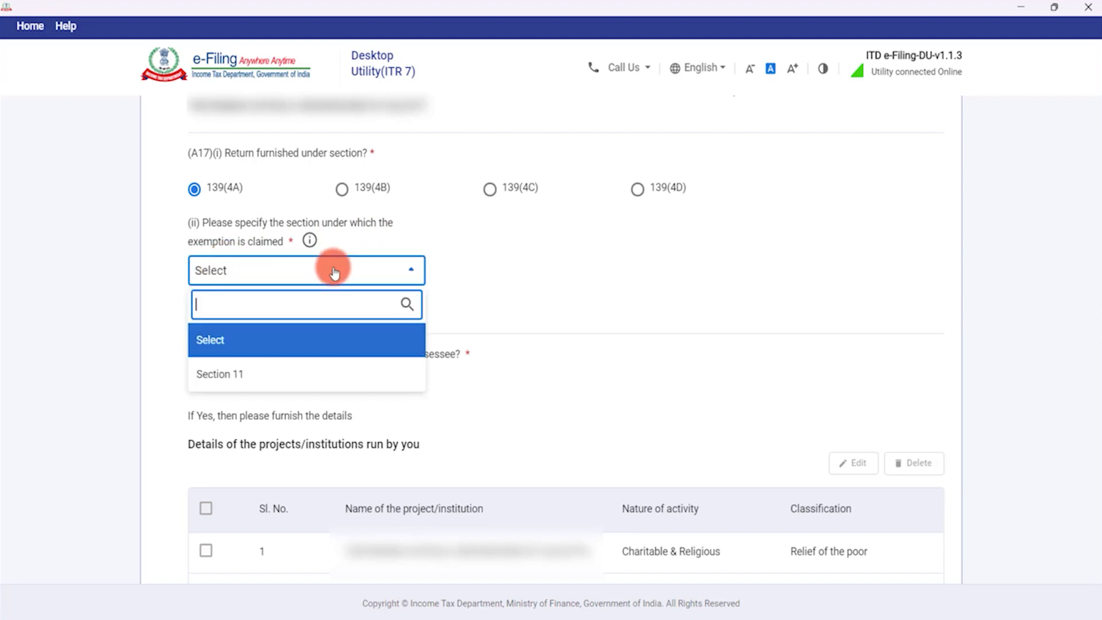
click(285, 375)
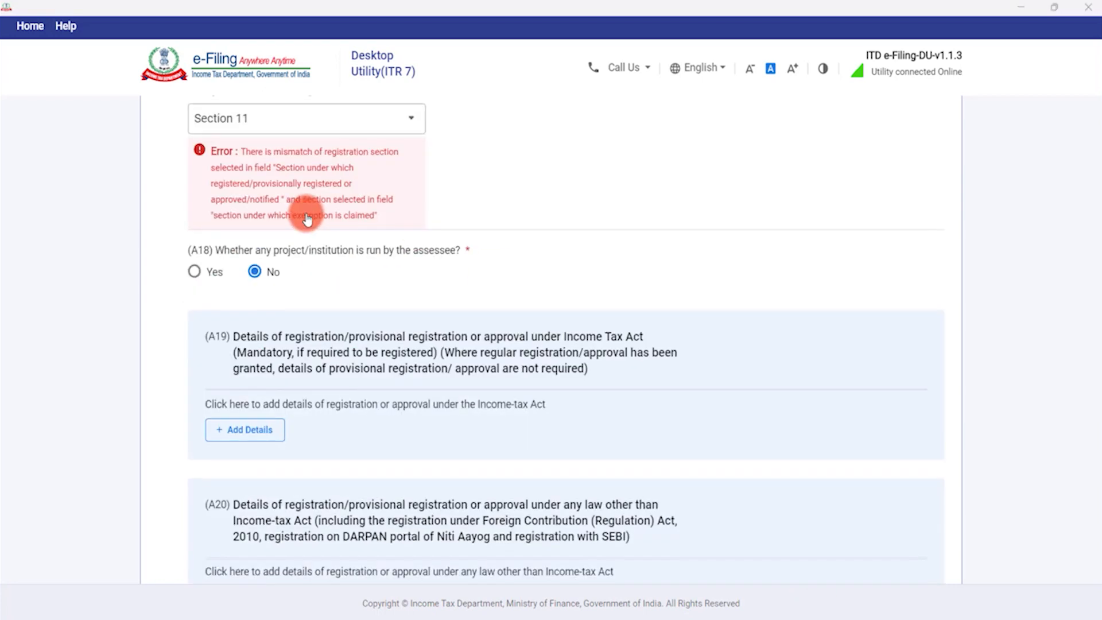
scroll(307, 218, up, 1)
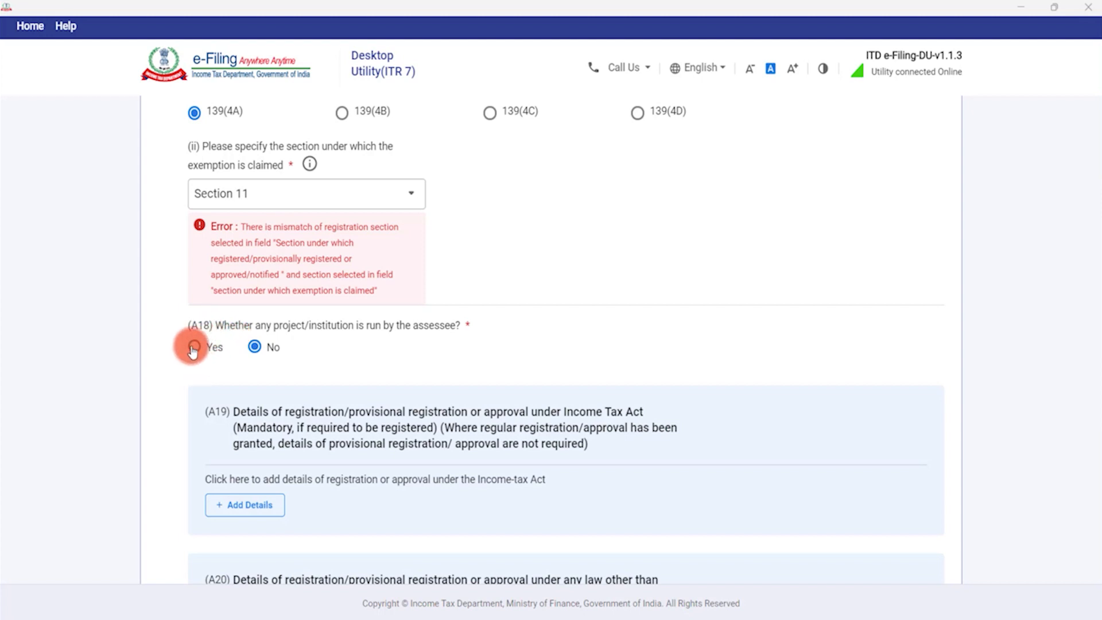
Answer Yes to A18 and add SPONSORSHIP OF CHILDREN as Charitable & Religious, Relief of the poor.
click(193, 347)
scroll(371, 345, down, 4)
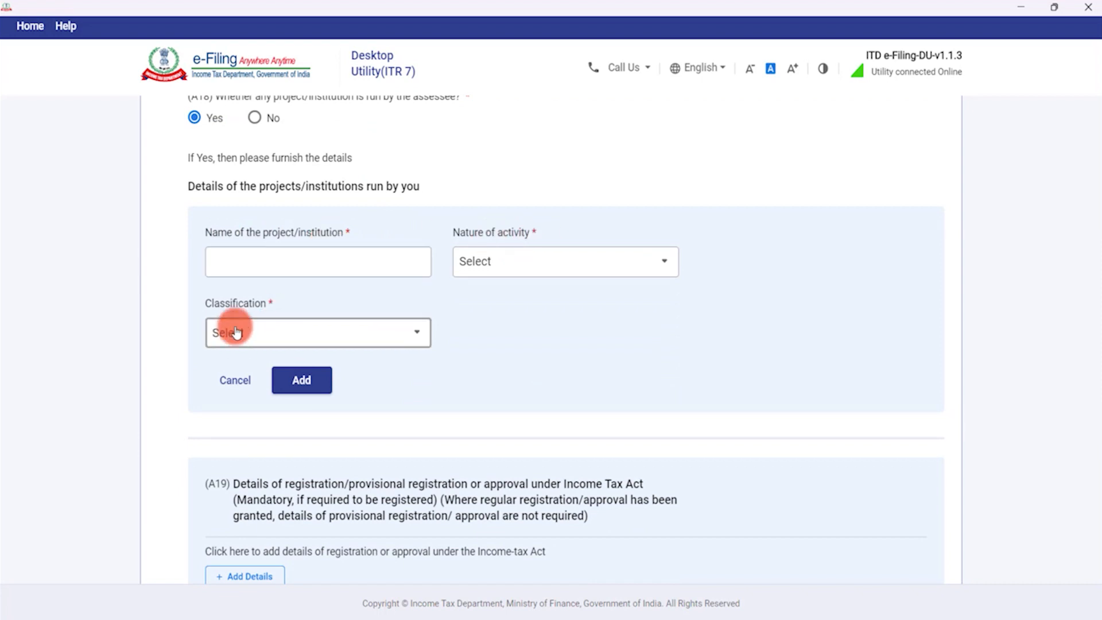
click(290, 258)
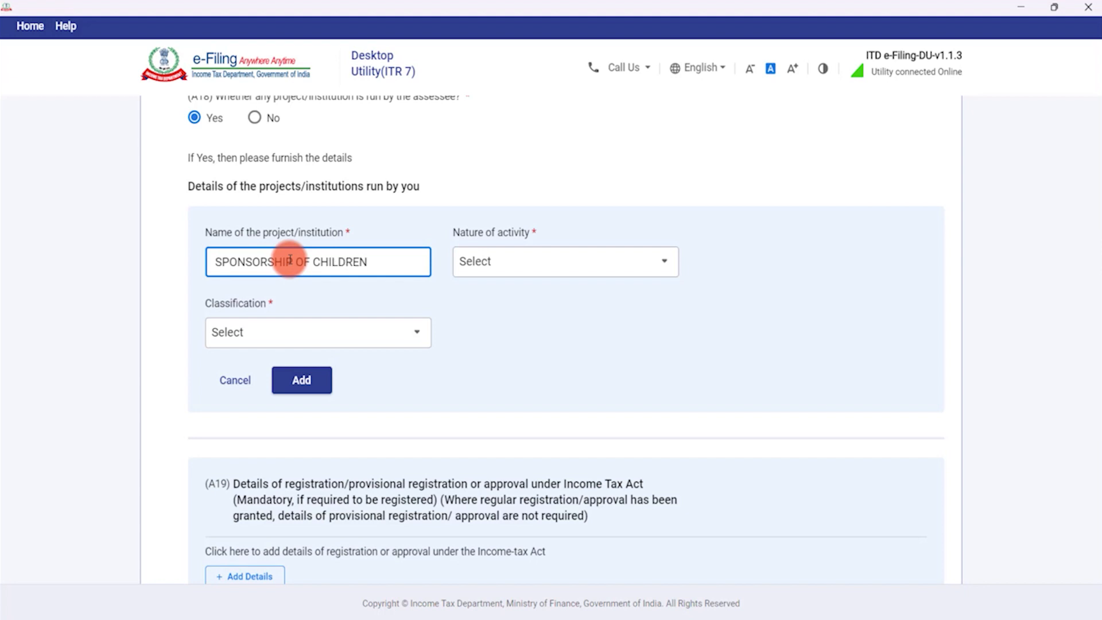
click(522, 262)
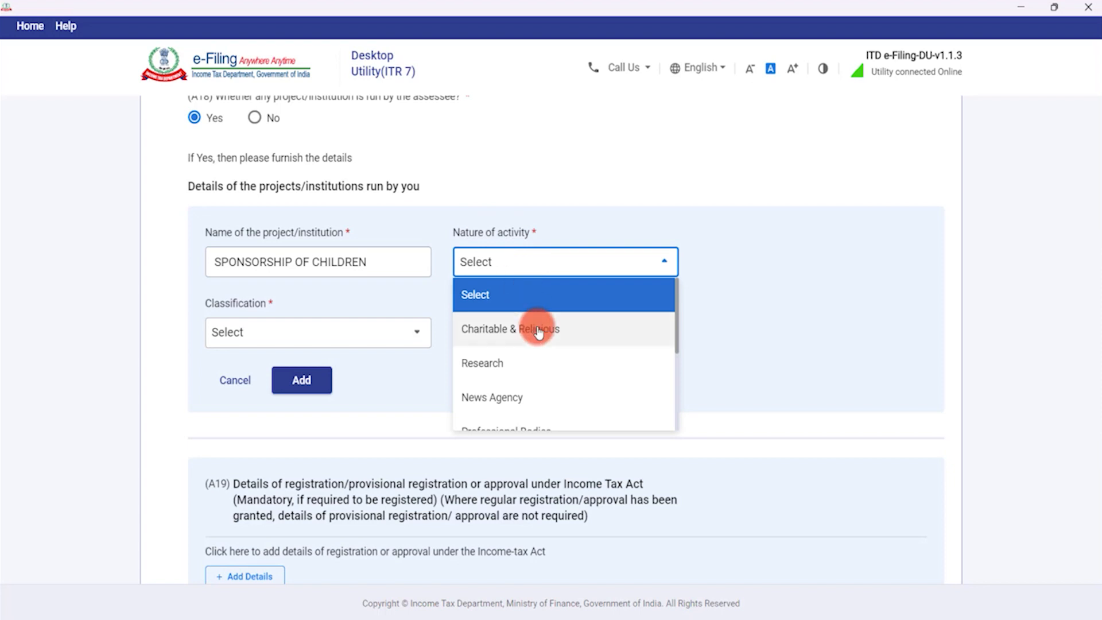
scroll(537, 330, down, 5)
scroll(537, 330, up, 5)
click(536, 332)
click(288, 334)
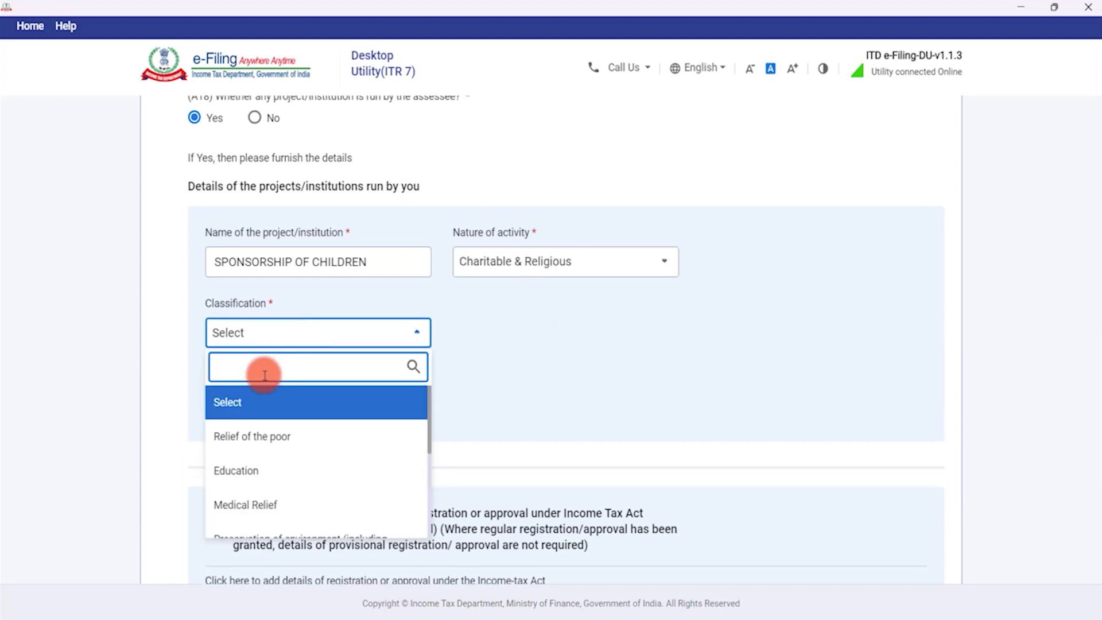
click(274, 441)
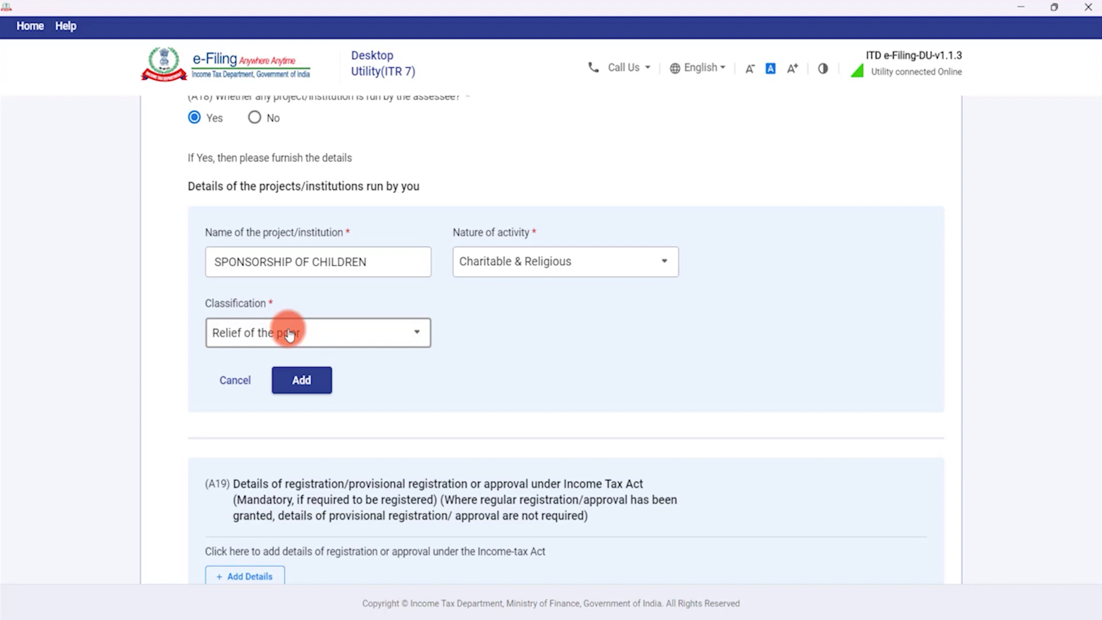
click(289, 334)
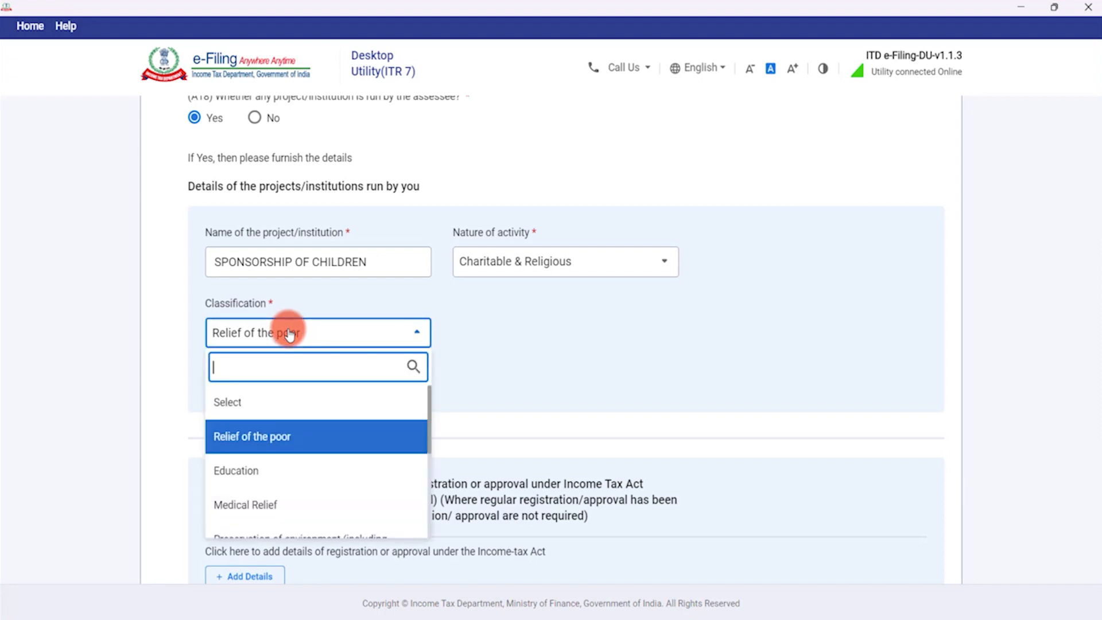
click(285, 442)
click(301, 380)
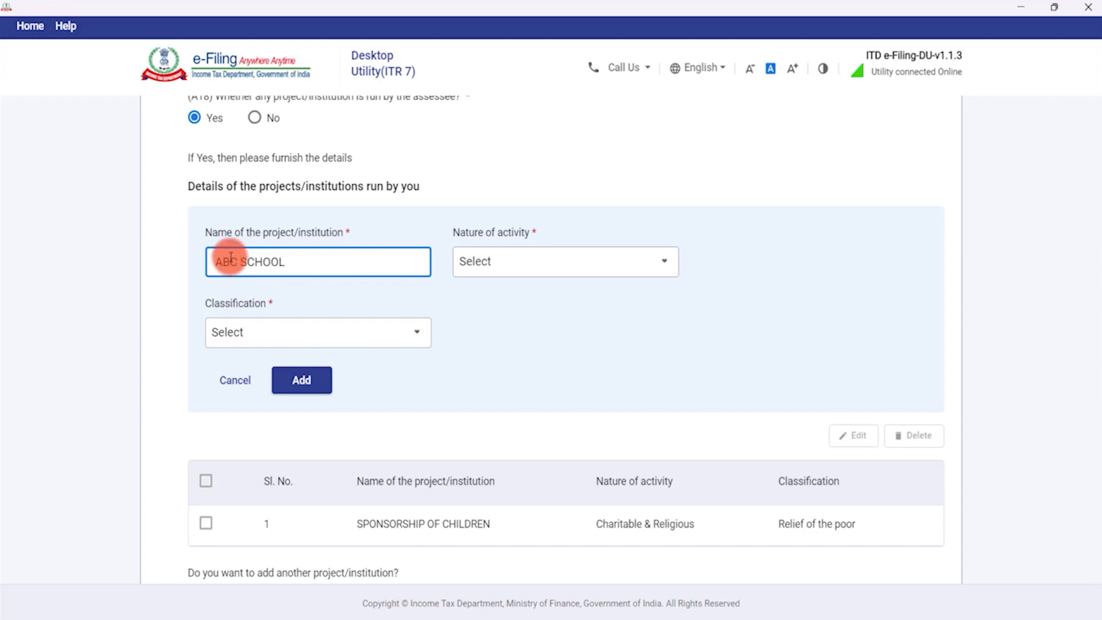
Add ABC SCHOOL as a Charitable & Religious project classified under Education.
click(519, 265)
click(528, 336)
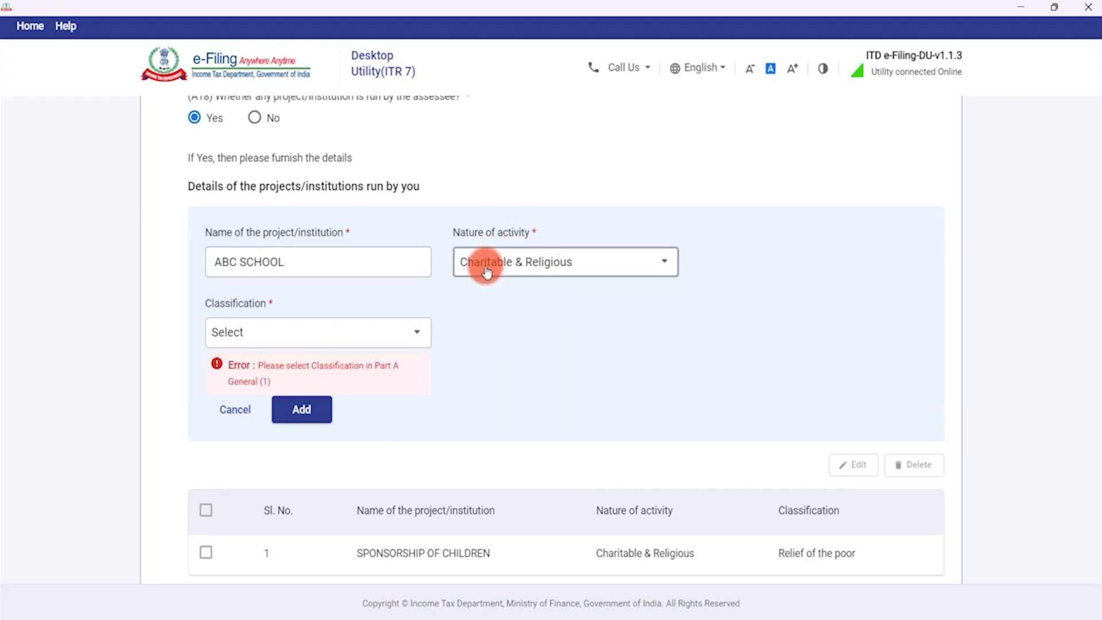
click(270, 339)
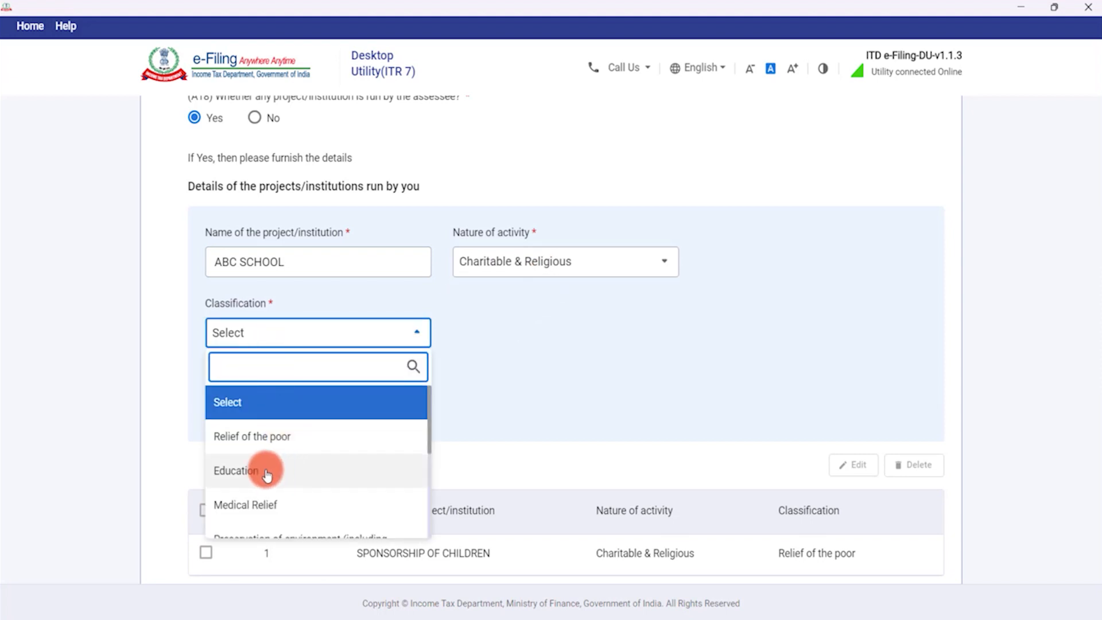
click(273, 469)
click(302, 381)
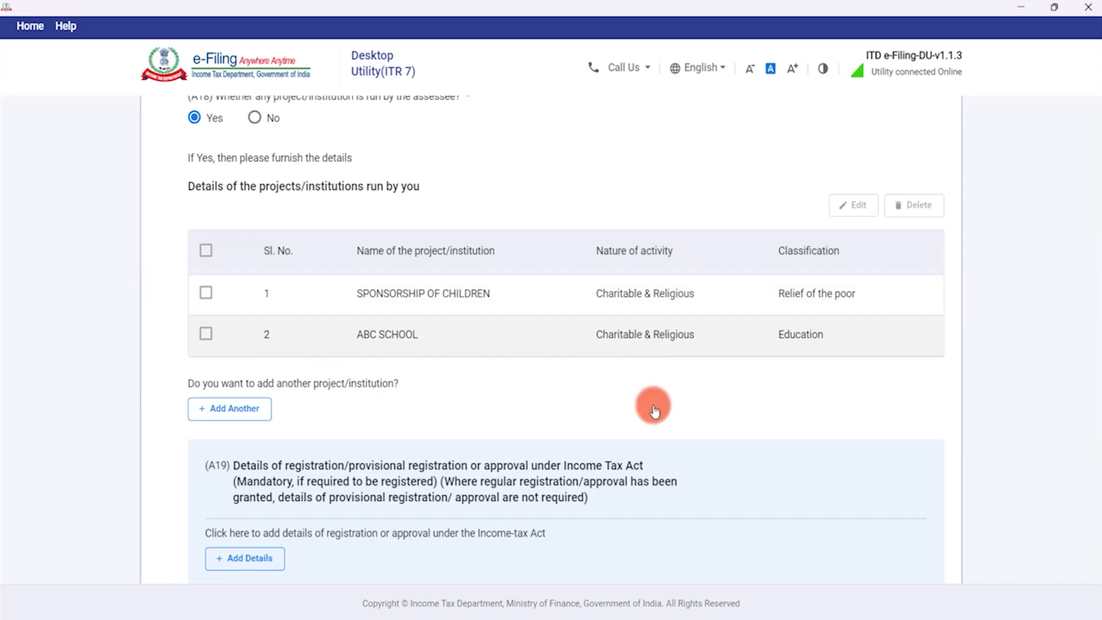
Start a new Income Tax Act registration entry under A19.
scroll(325, 356, down, 2)
scroll(333, 310, up, 2)
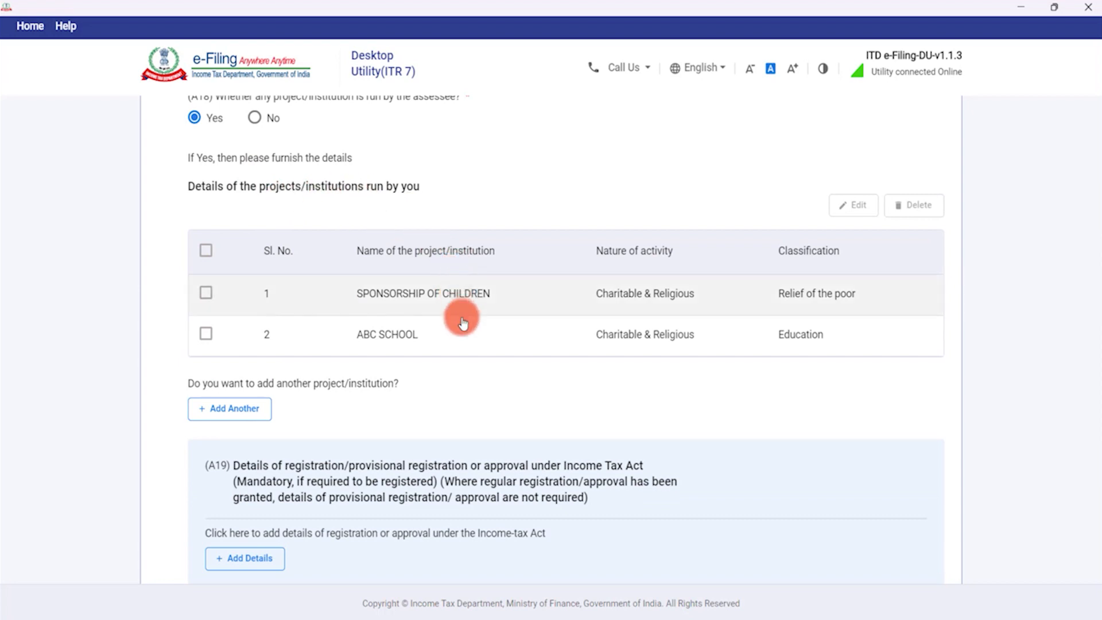
scroll(457, 316, down, 1)
scroll(460, 324, down, 2)
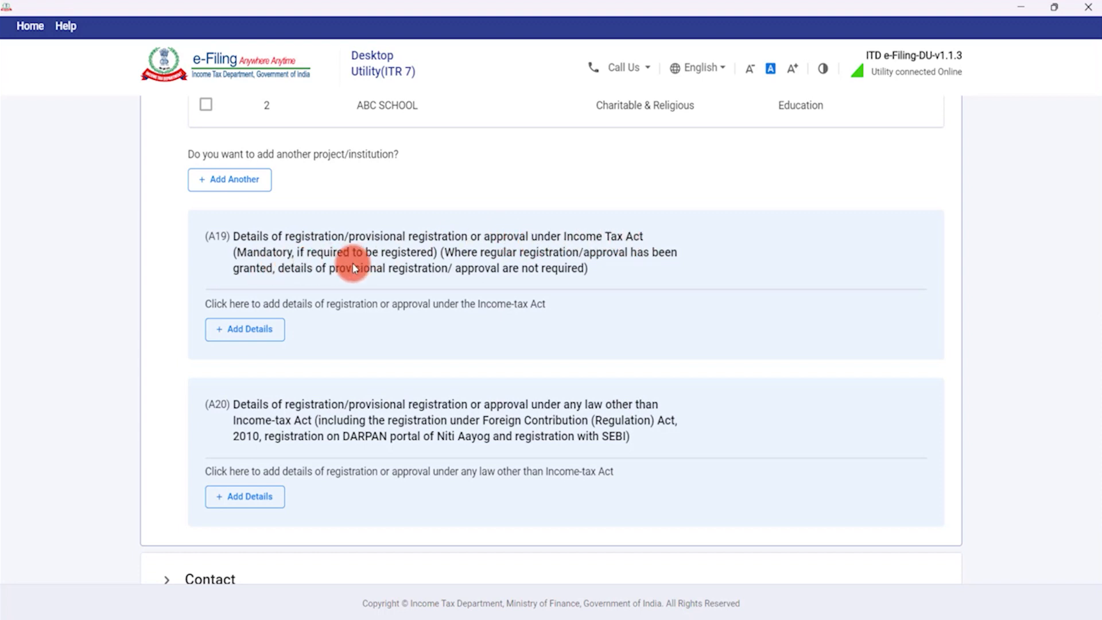
click(248, 331)
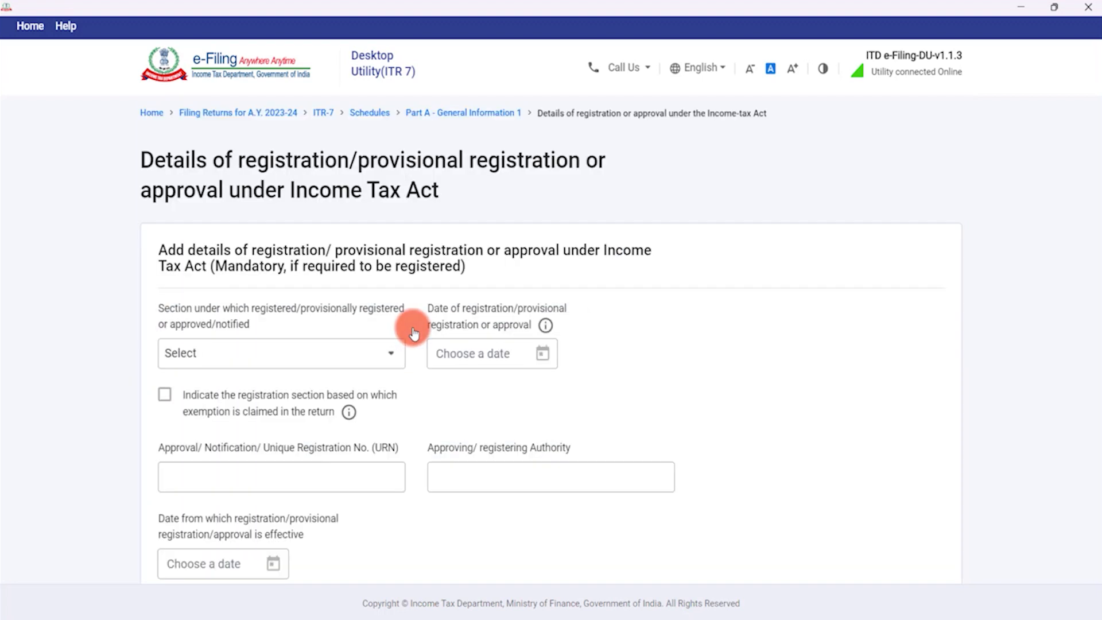
Choose registration section 12A/12AB with registration date 22-Jun-2021.
scroll(412, 326, down, 1)
click(352, 278)
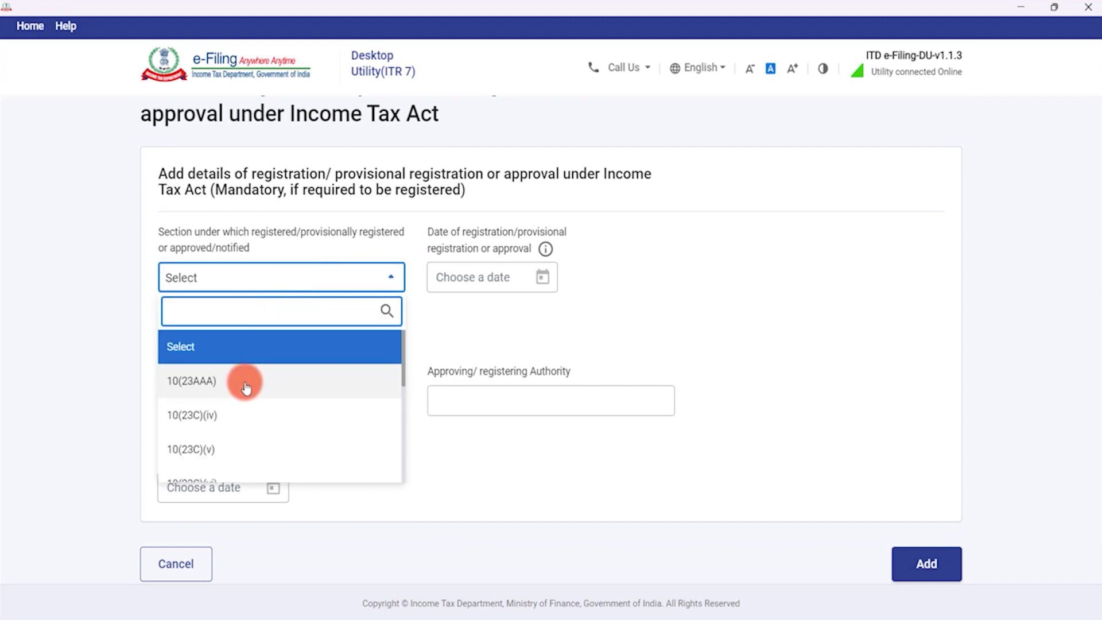
scroll(244, 379, down, 2)
scroll(242, 393, down, 3)
scroll(242, 390, up, 1)
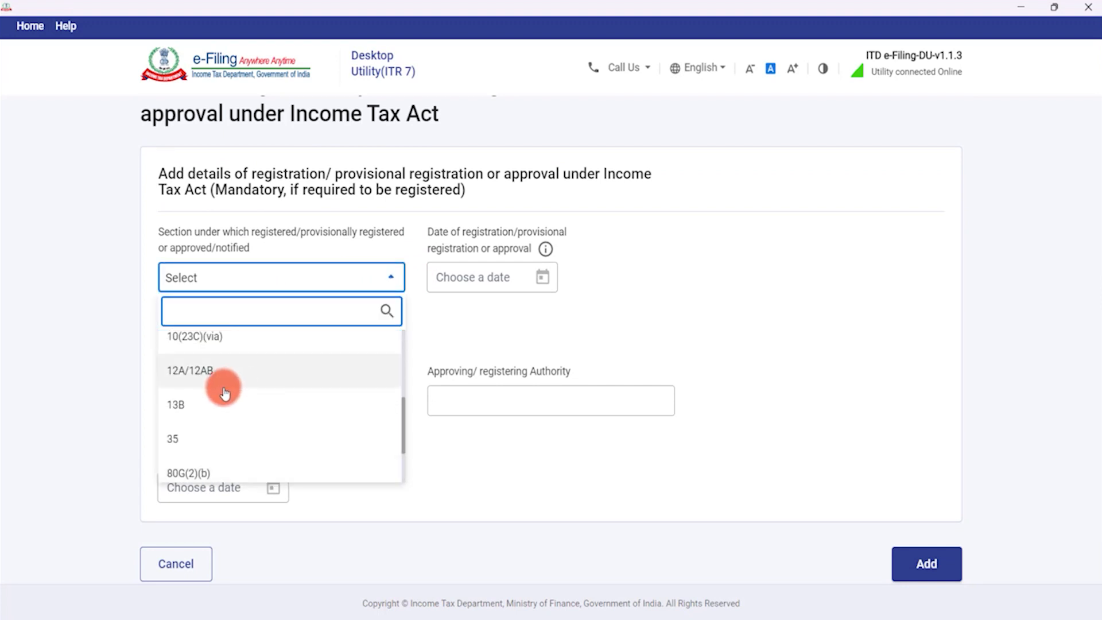
click(190, 370)
click(513, 275)
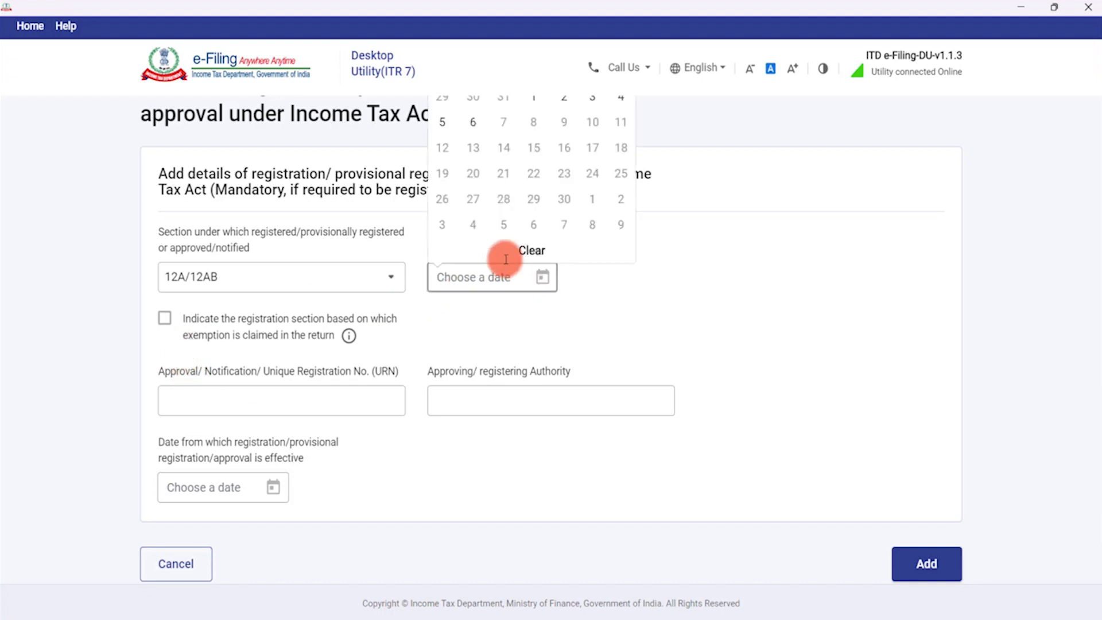
scroll(505, 127, up, 2)
click(506, 128)
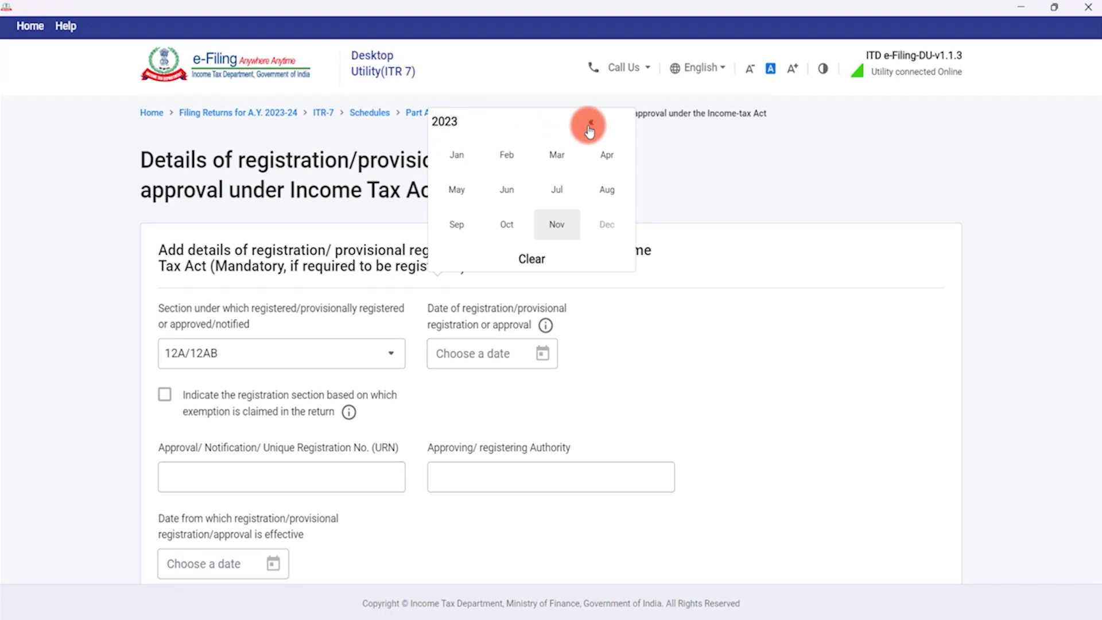
click(446, 121)
click(551, 158)
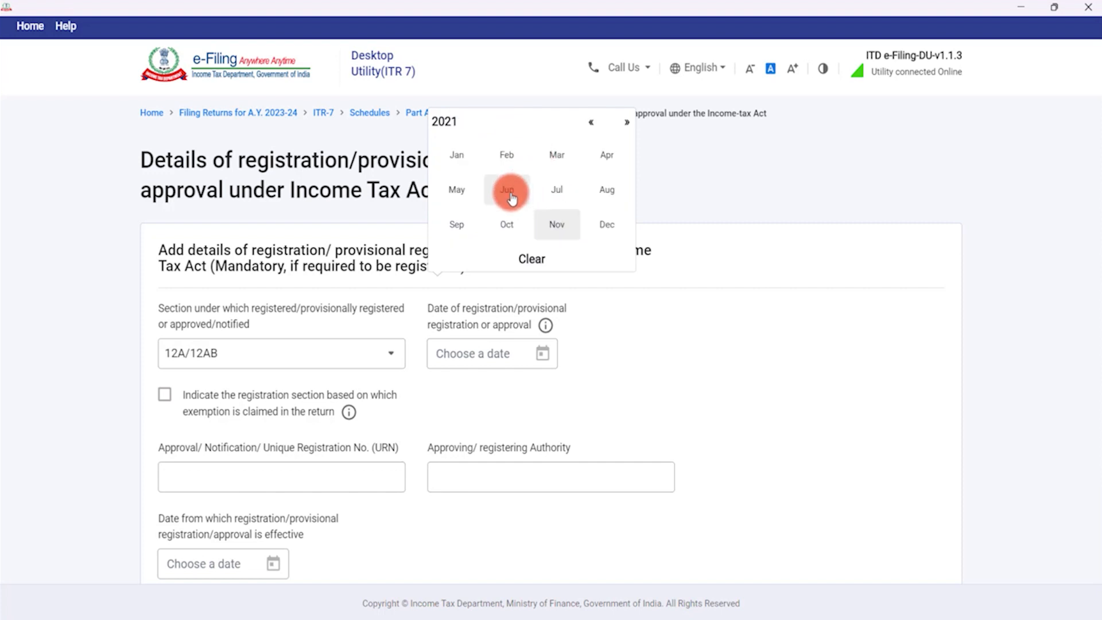
click(507, 190)
click(504, 250)
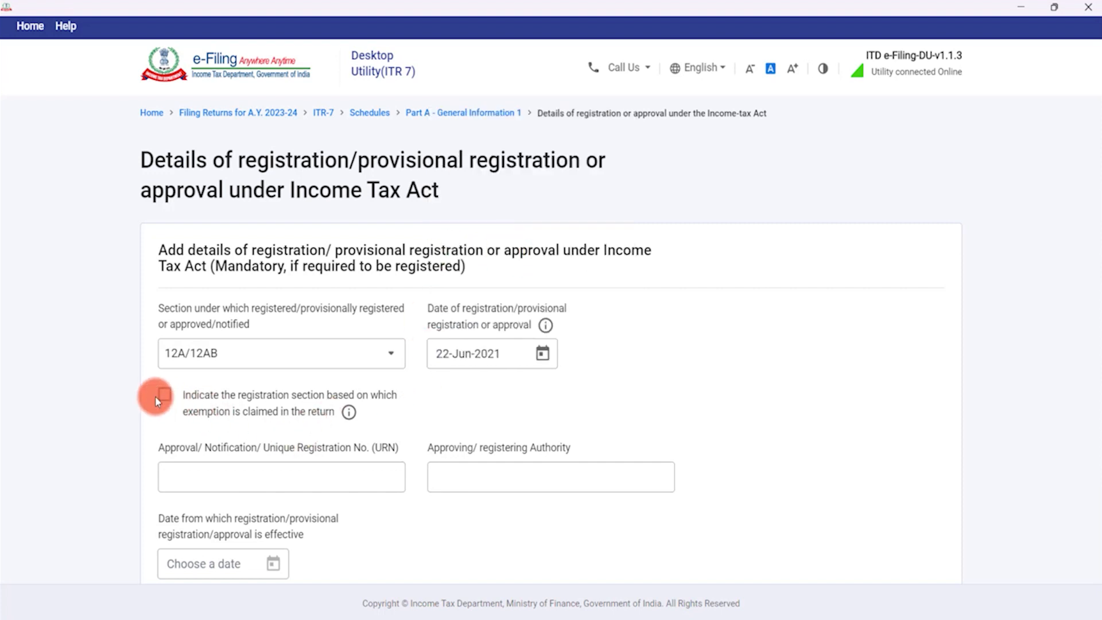
Mark 12A/12AB as the exemption basis and fill in the URN and approving authority.
click(227, 409)
scroll(228, 409, down, 3)
click(245, 324)
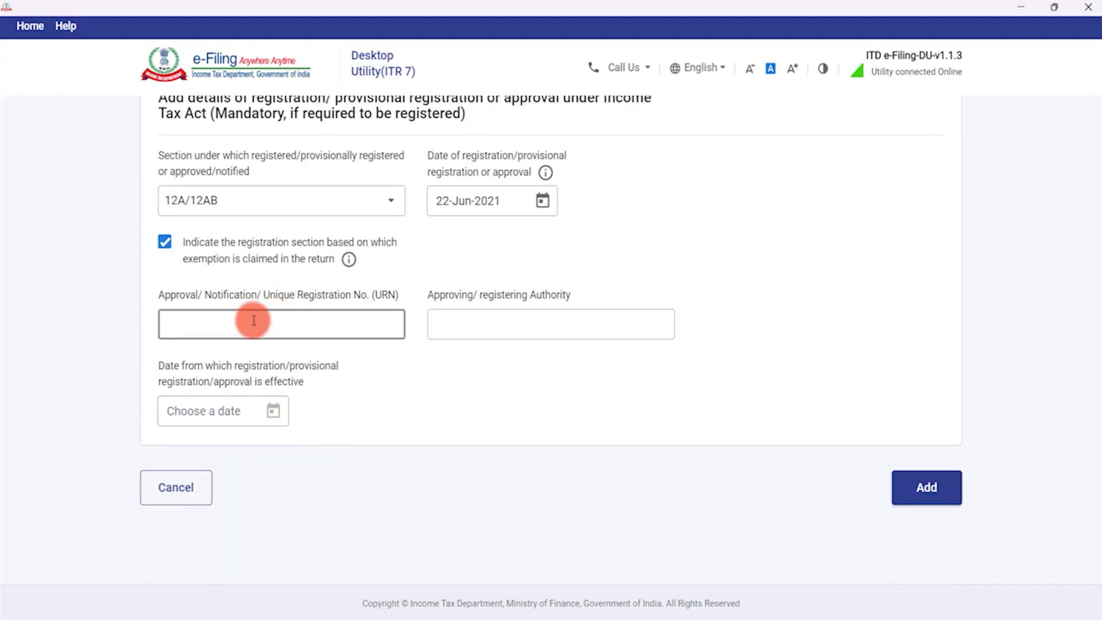
text(AAA)
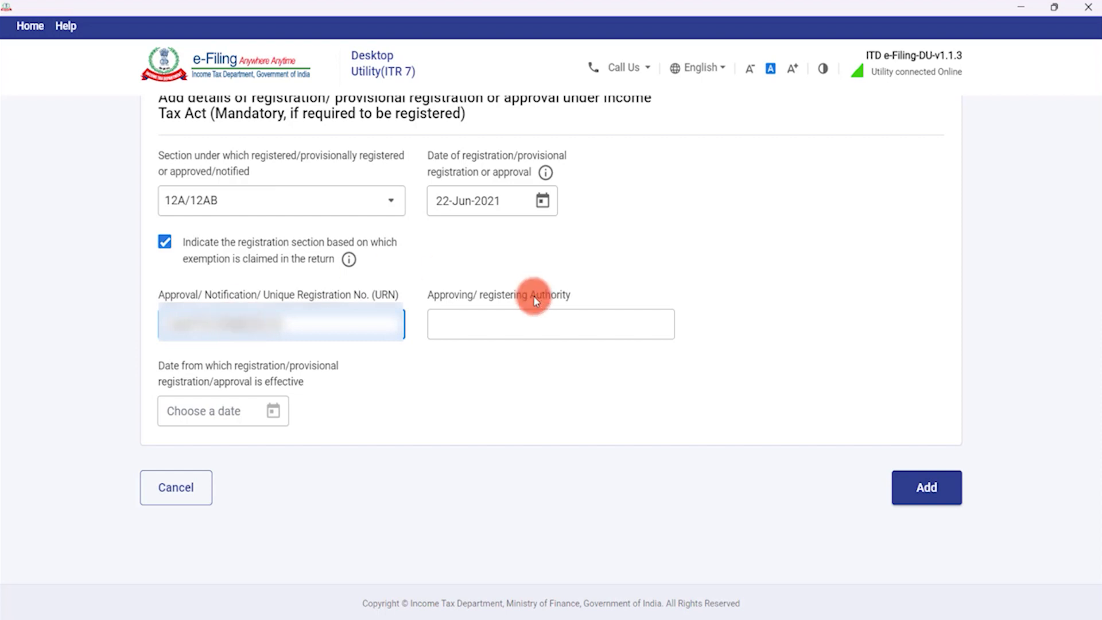
click(502, 319)
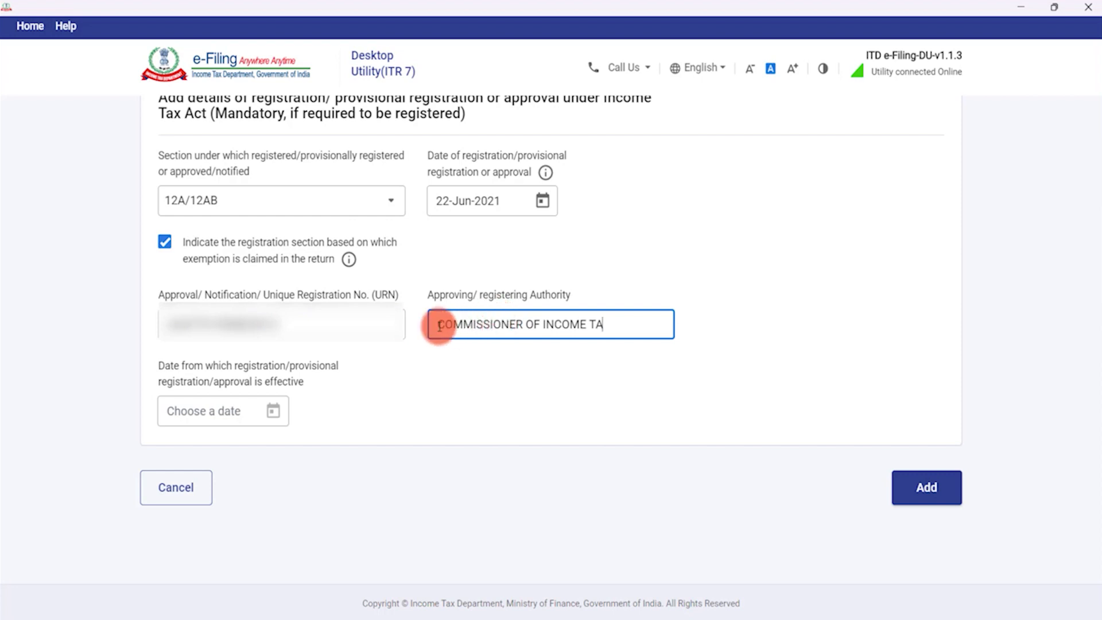
click(588, 324)
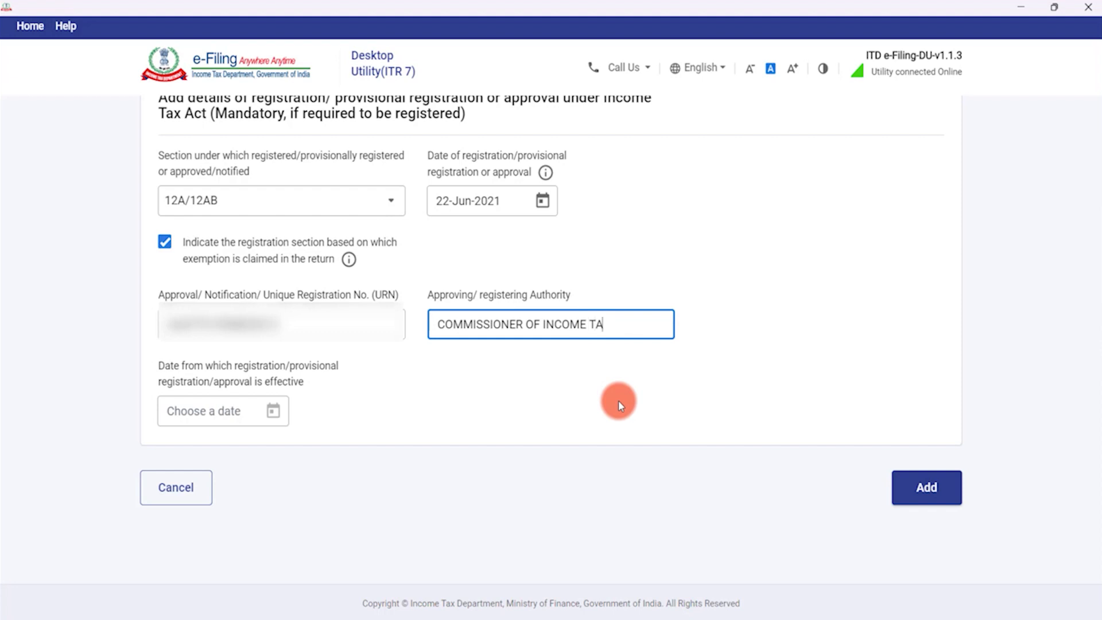
key(BackSpace)
text(X)
Set the effective date to 23-Jun-2021, save the entry and start a second registration.
click(212, 410)
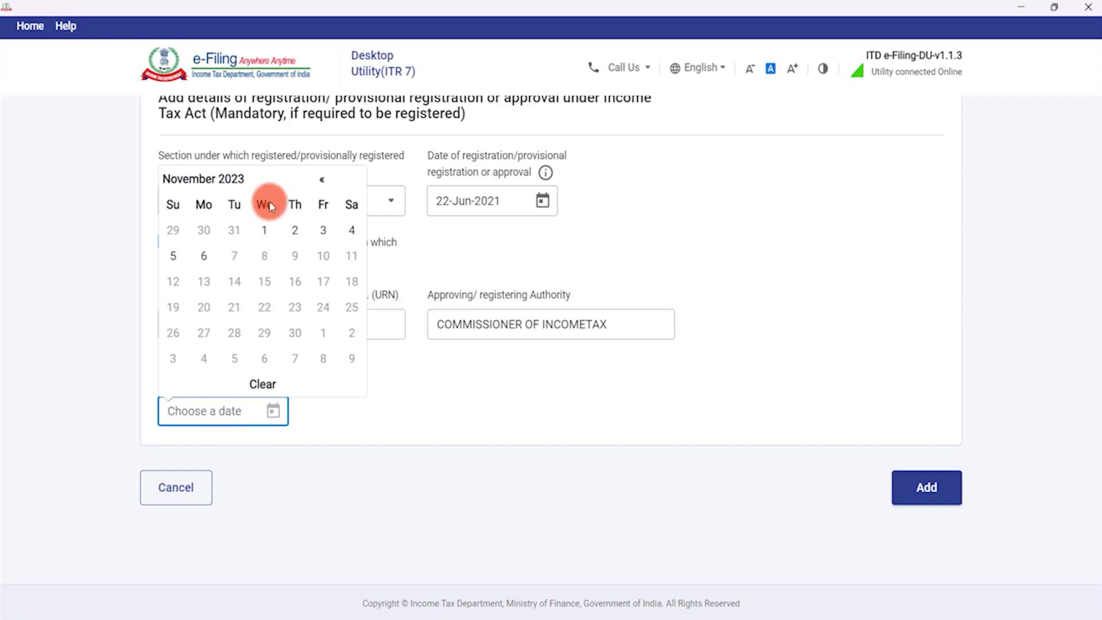
click(214, 179)
click(185, 178)
click(285, 211)
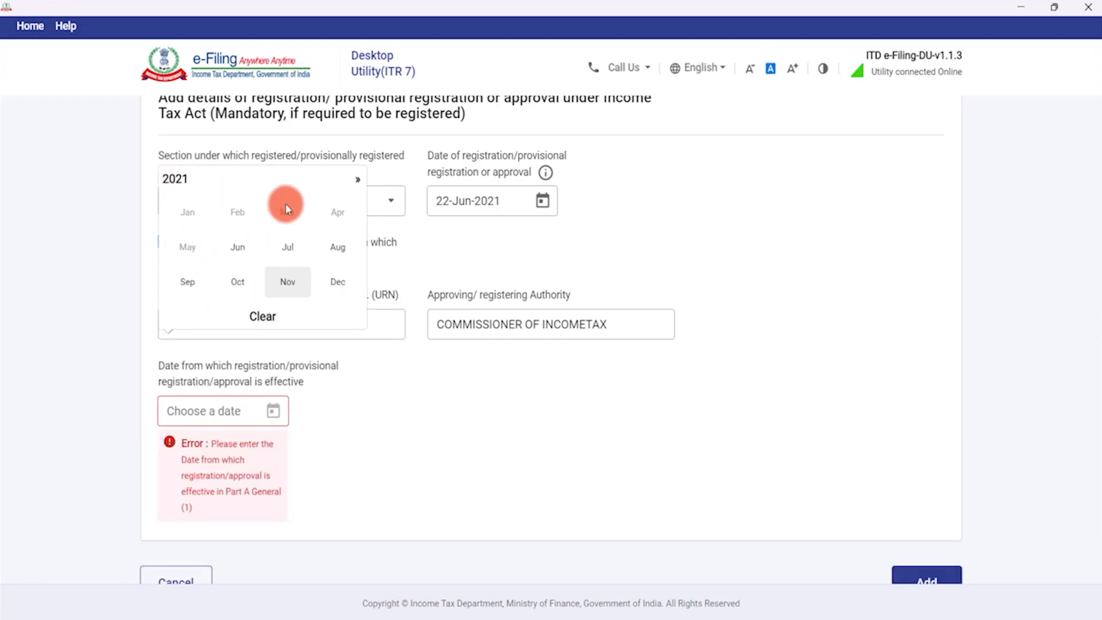
click(253, 254)
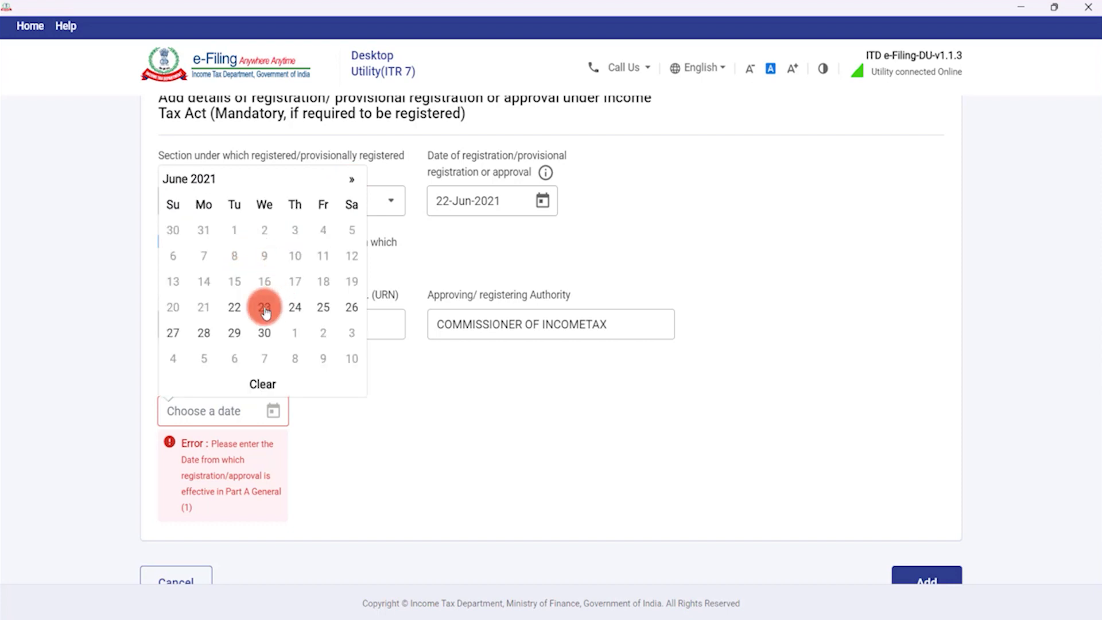
click(261, 304)
click(925, 491)
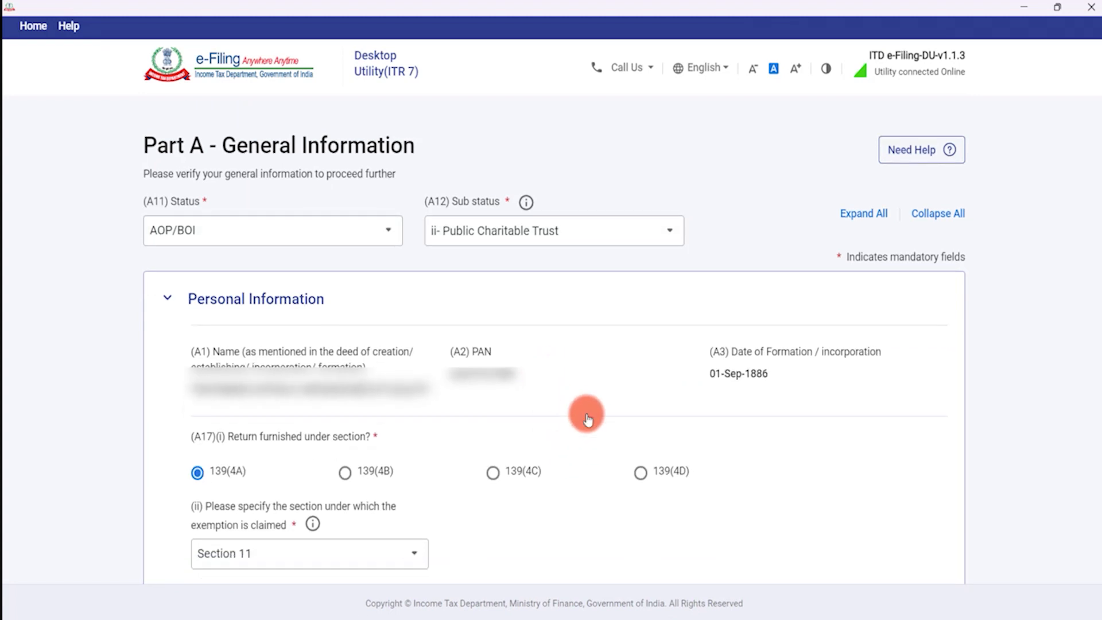
scroll(603, 414, down, 15)
scroll(625, 409, down, 2)
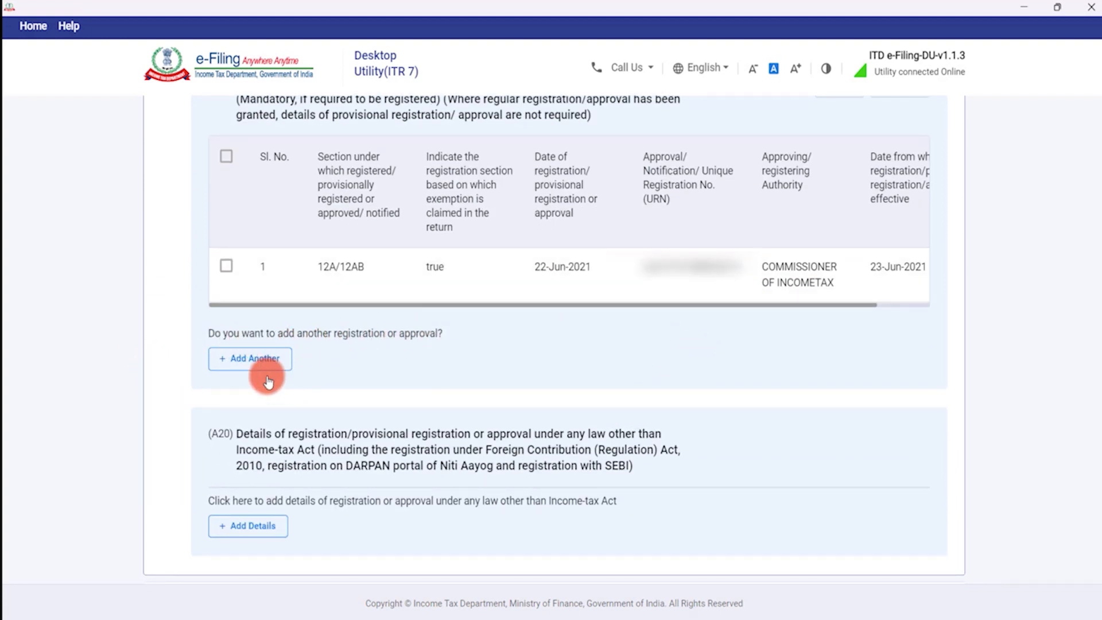
click(231, 360)
Choose registration section 80G(2)(a)(iv) with registration date 11-May-2021.
click(352, 354)
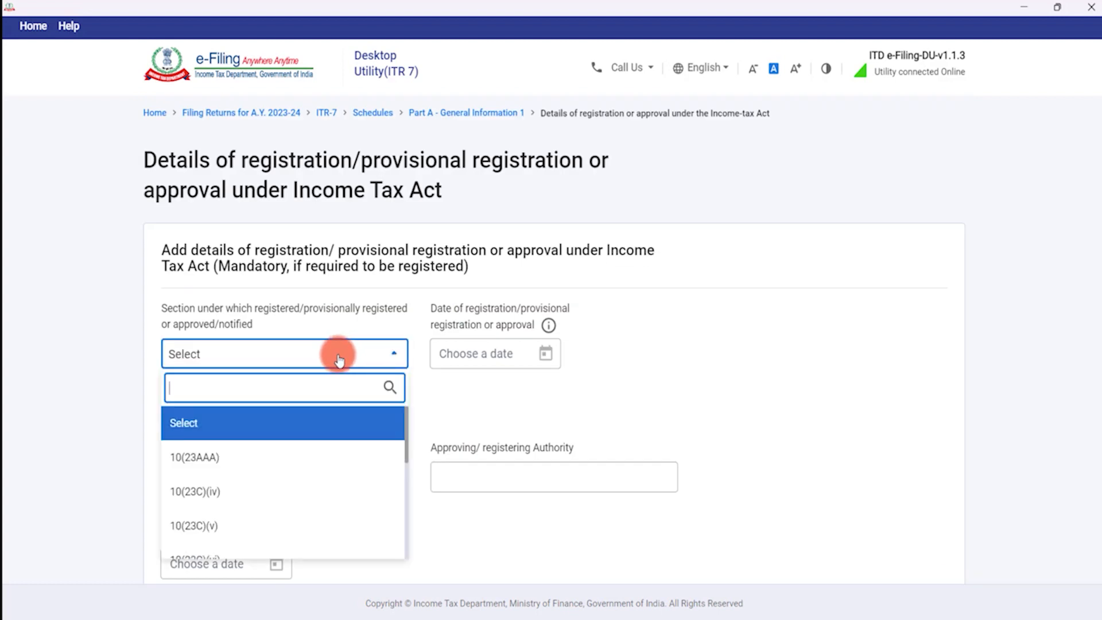
scroll(284, 440, down, 5)
scroll(281, 445, down, 2)
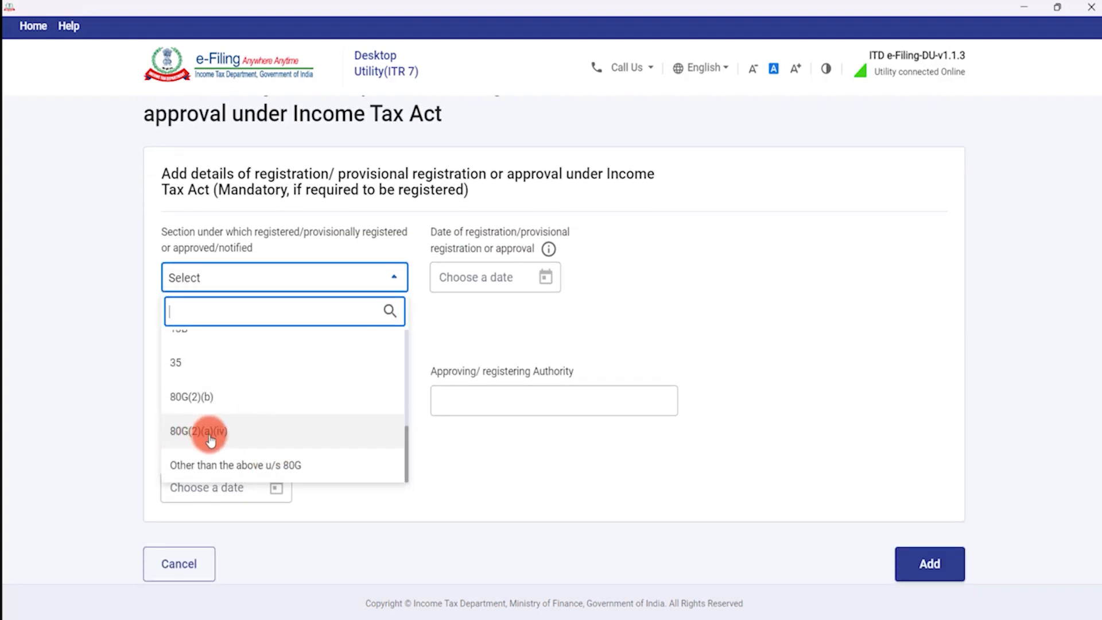
click(211, 439)
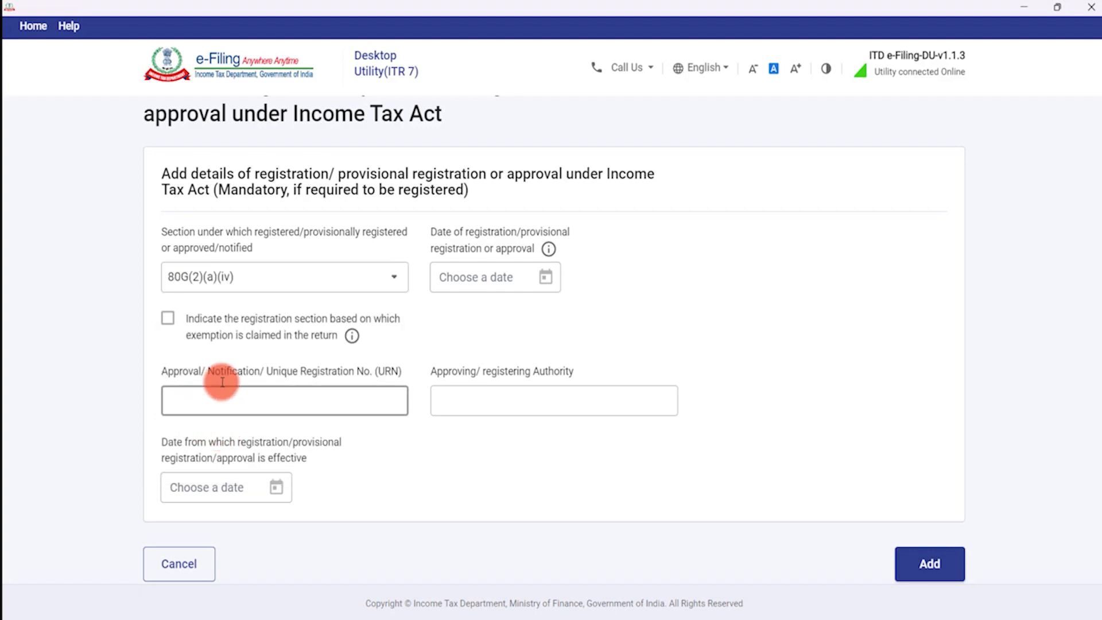
click(525, 276)
scroll(505, 149, up, 2)
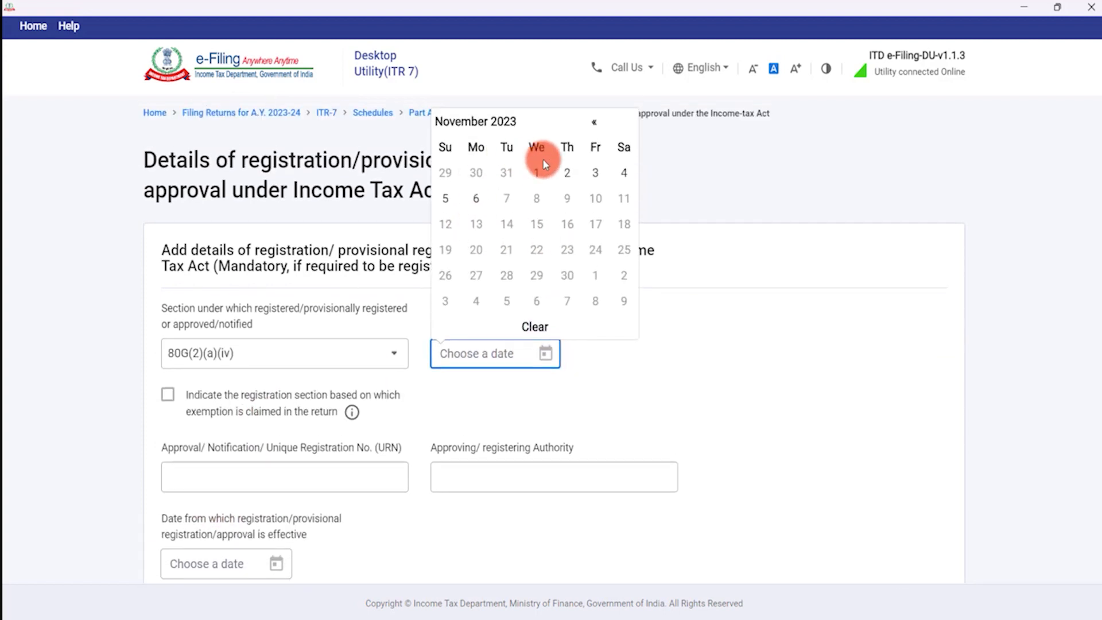
click(536, 172)
click(549, 354)
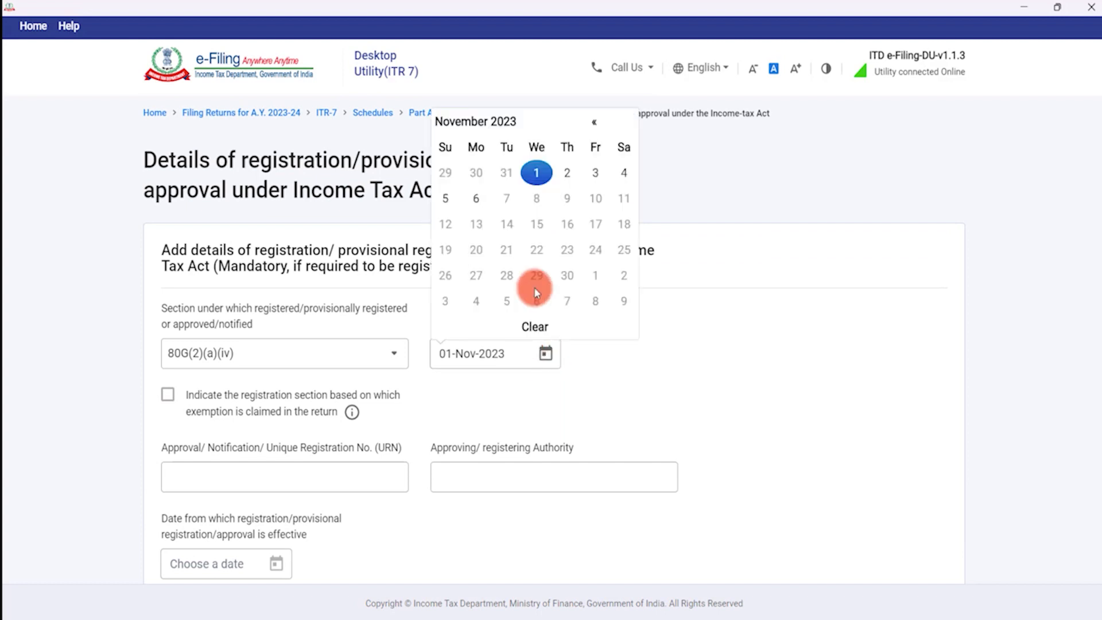
click(487, 122)
click(594, 122)
click(595, 122)
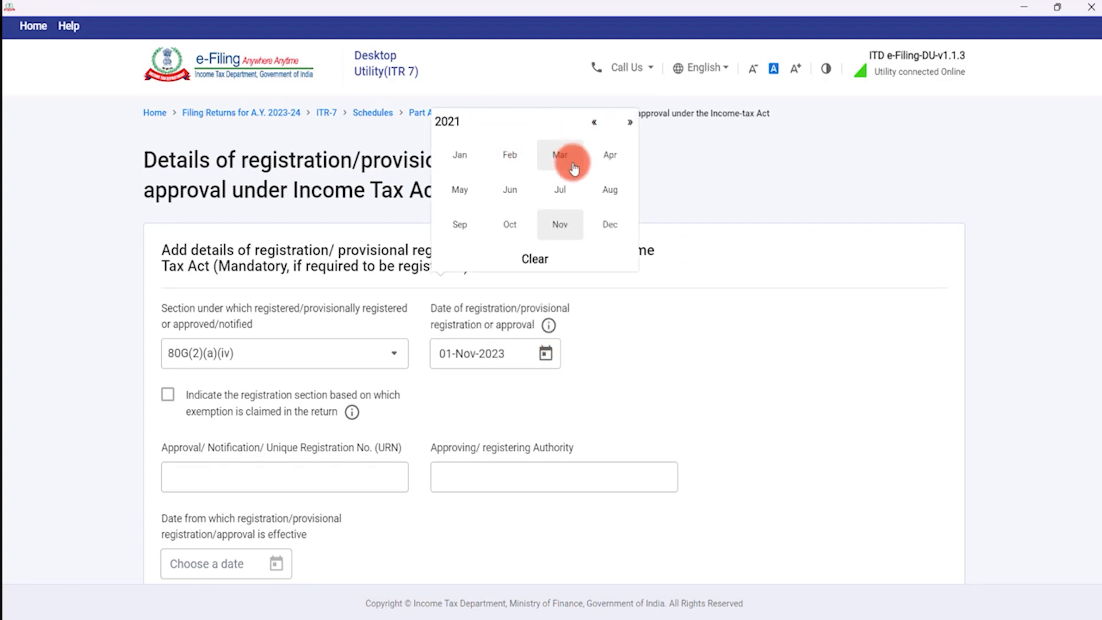
click(460, 189)
click(508, 226)
Tick the exemption-section box and enter the URN and Commissioner of Income Tax as authority.
scroll(272, 381, down, 2)
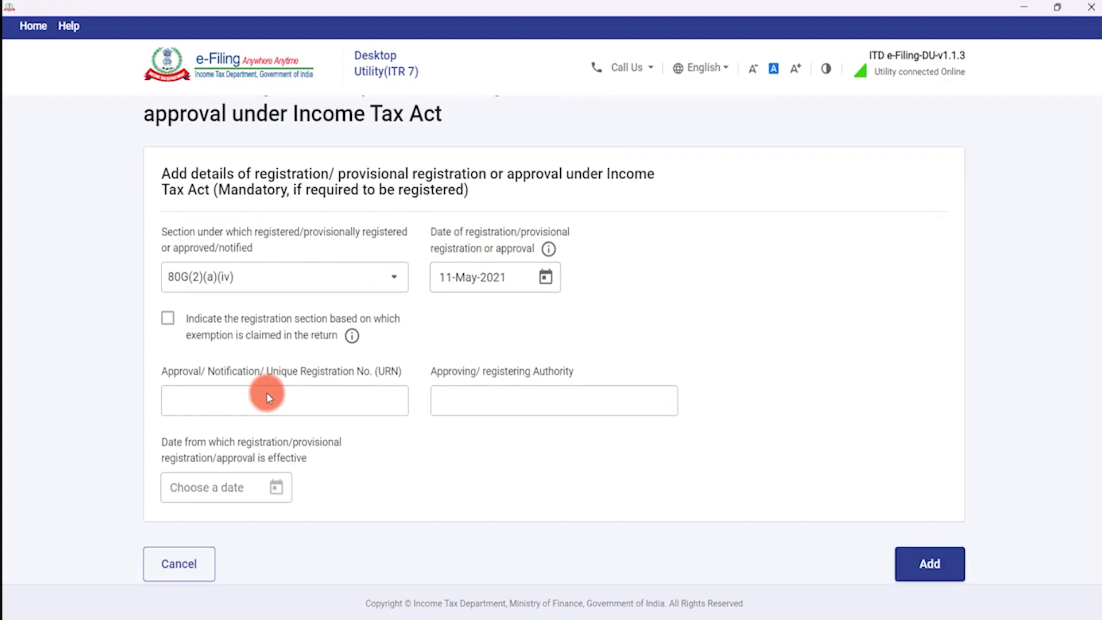
click(168, 320)
click(220, 400)
text(AAA)
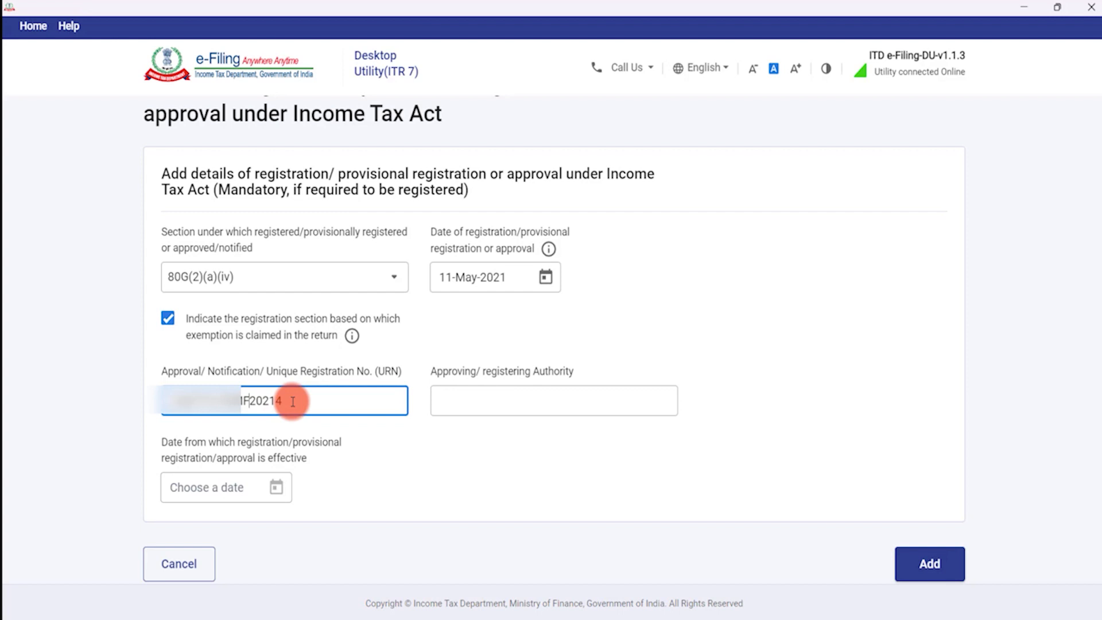
click(464, 400)
text(COMISSONER OF INCOME TAX)
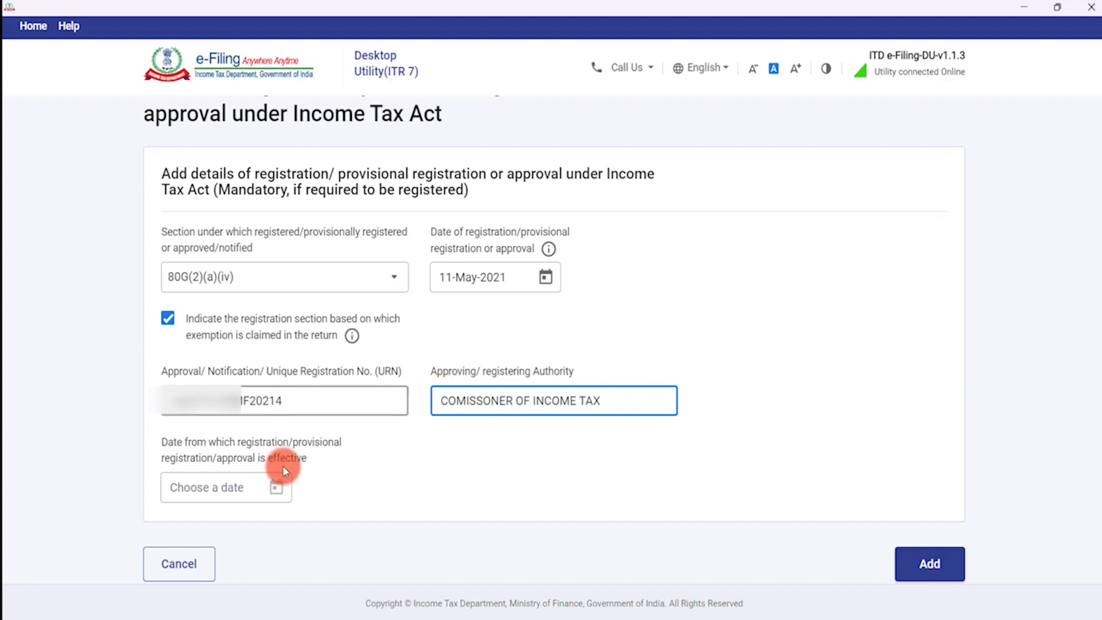
Set the effective date to 22-Jun-2021 and save the 80G(2)(a)(iv) registration.
click(287, 487)
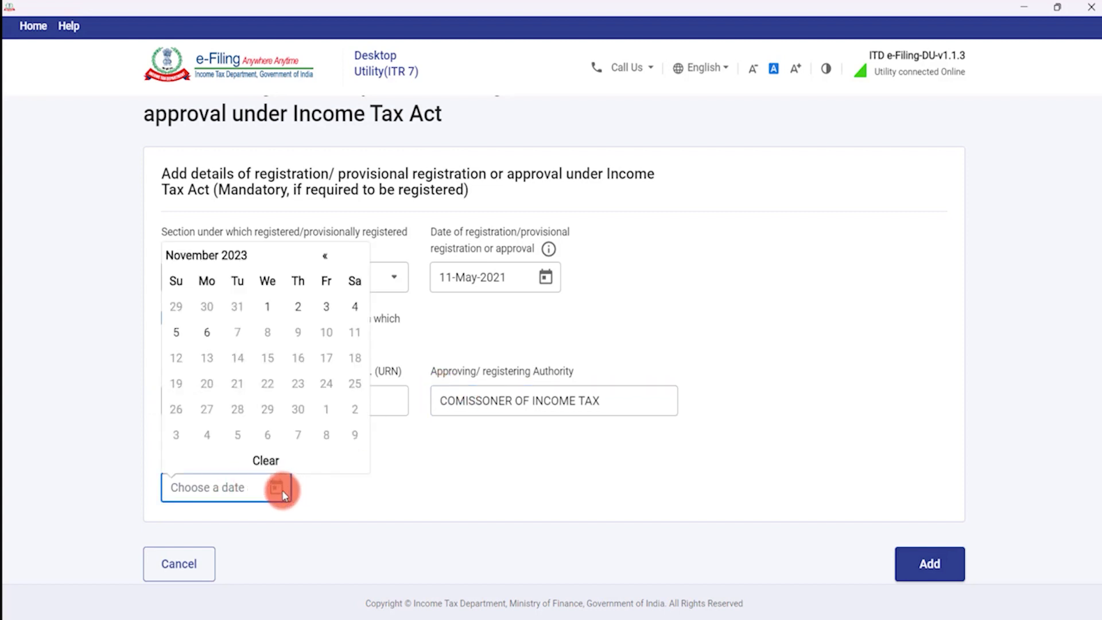
click(234, 256)
click(244, 296)
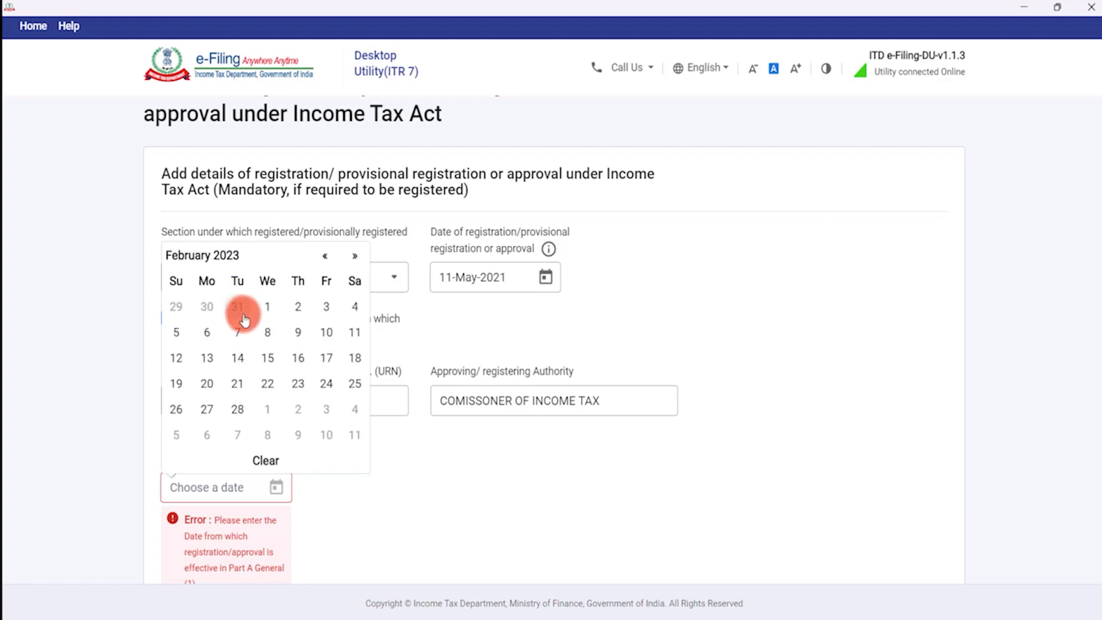
click(234, 261)
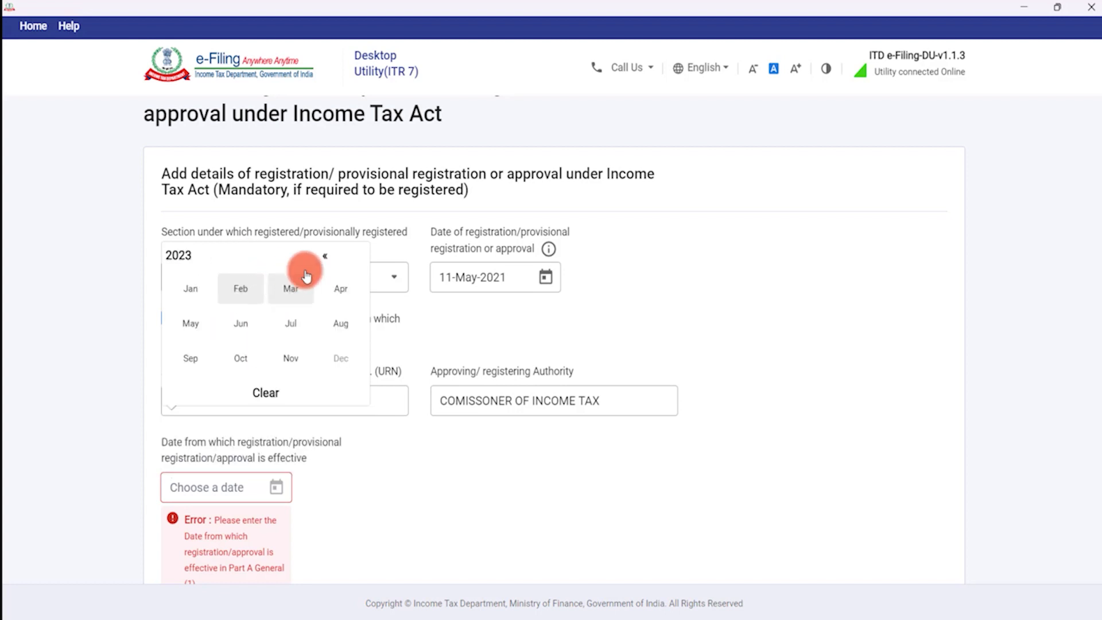
click(326, 257)
click(326, 257)
click(265, 324)
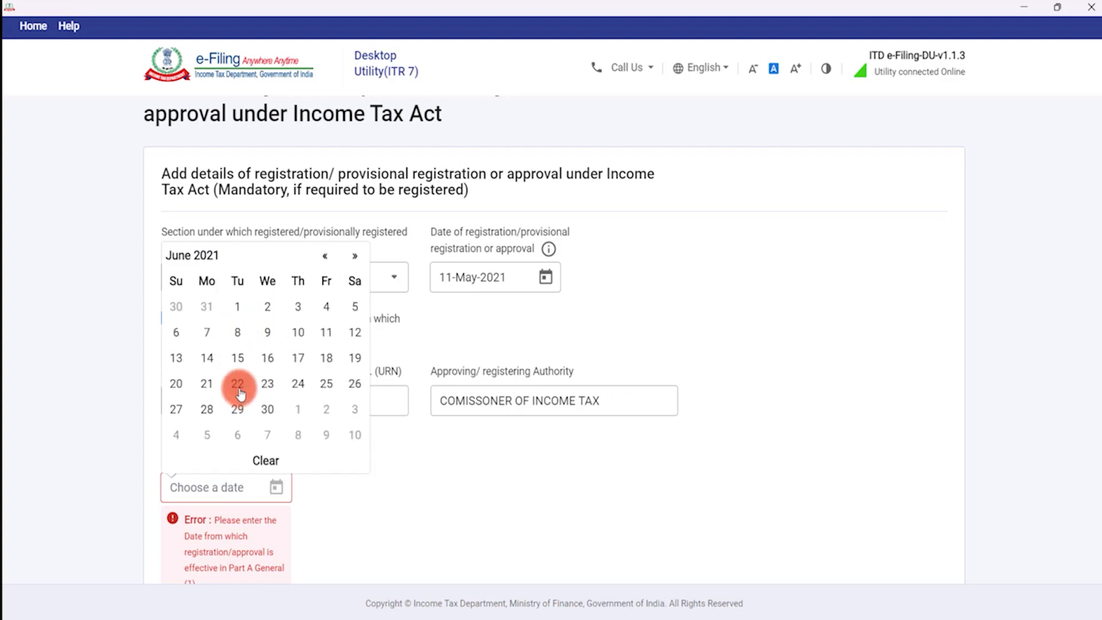
click(236, 385)
scroll(470, 446, down, 1)
click(961, 539)
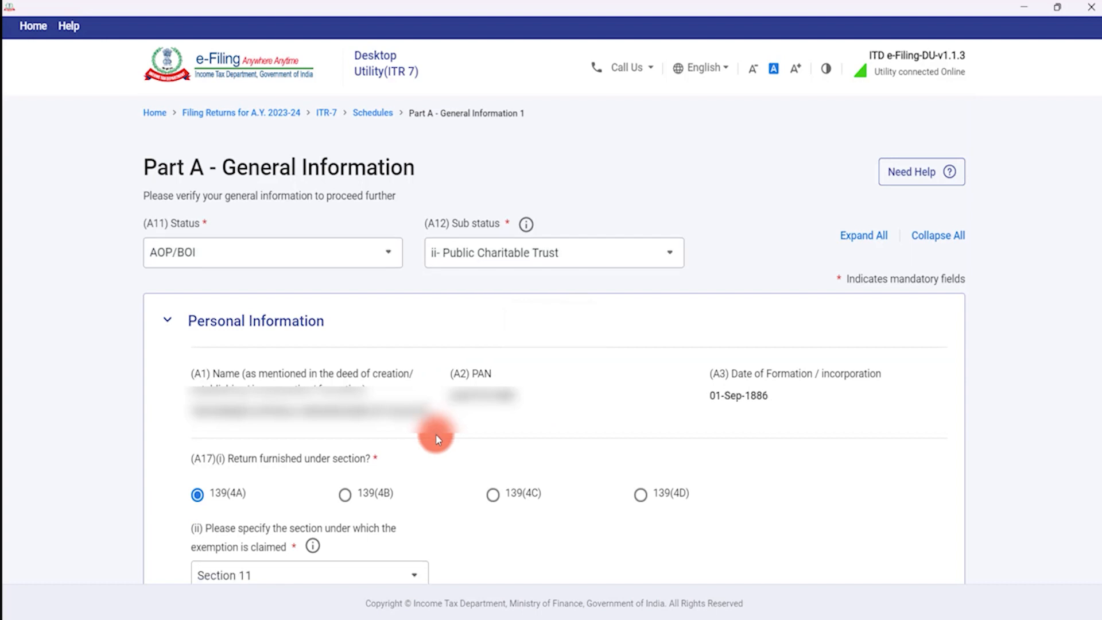
Edit the 12A/12AB row in A19 to flag it as the exemption-claiming registration section.
scroll(436, 434, down, 8)
scroll(437, 437, down, 3)
scroll(436, 434, down, 5)
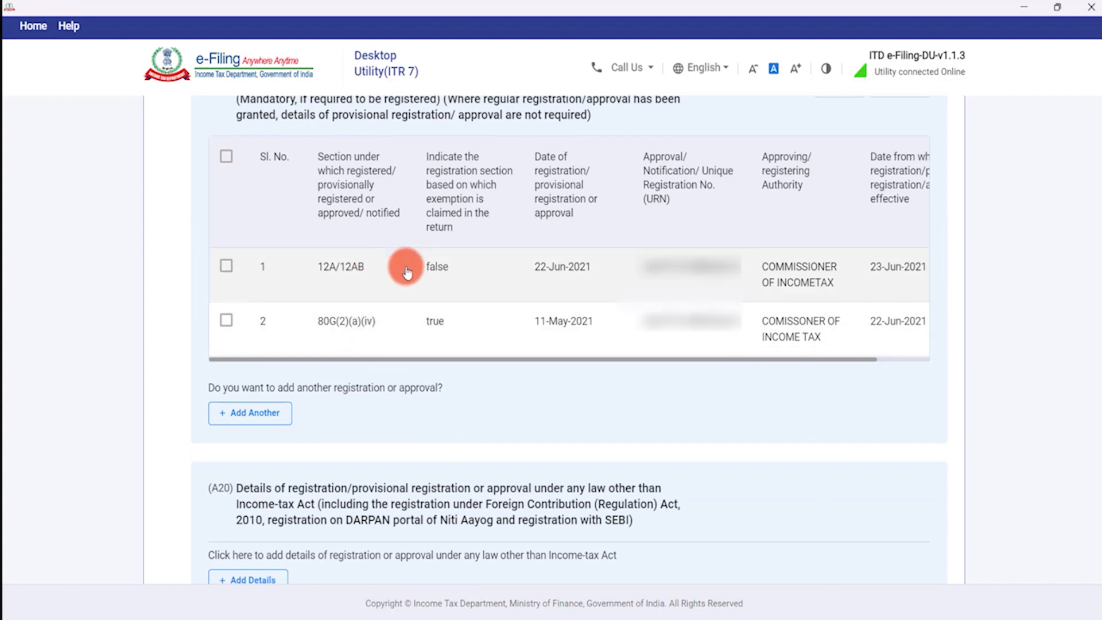
scroll(487, 268, up, 1)
scroll(490, 275, up, 1)
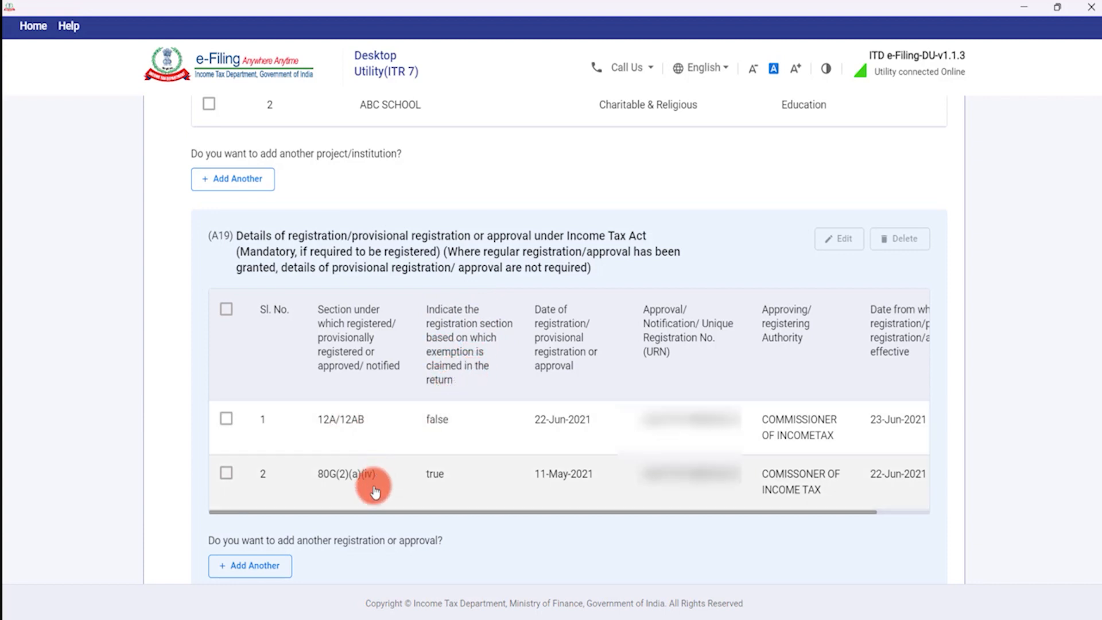
click(226, 418)
click(836, 239)
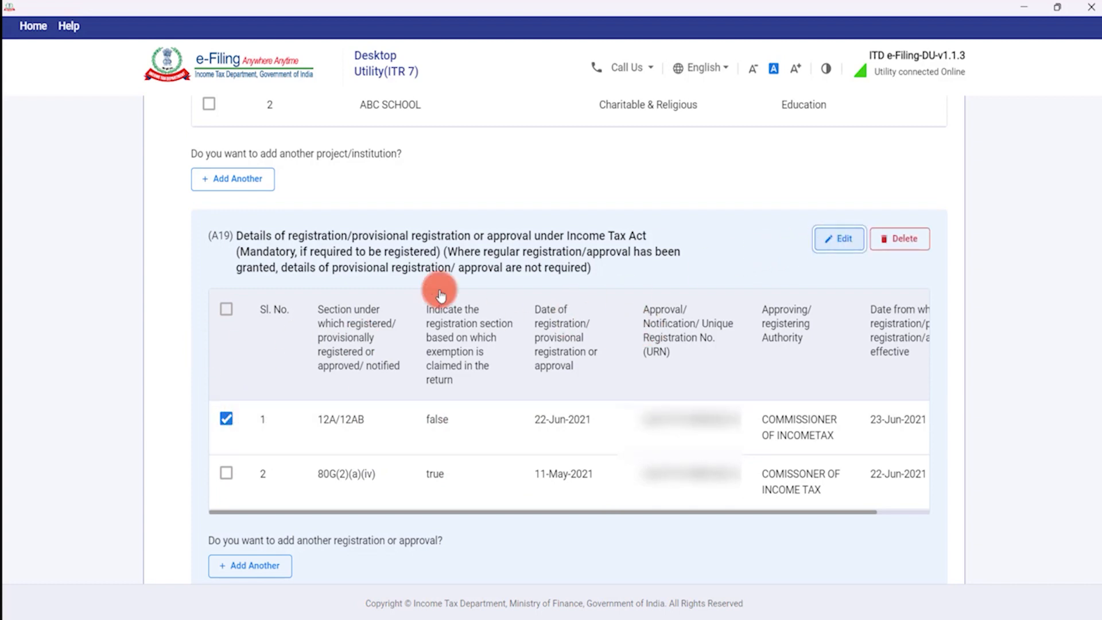
scroll(298, 402, down, 2)
click(167, 318)
click(928, 569)
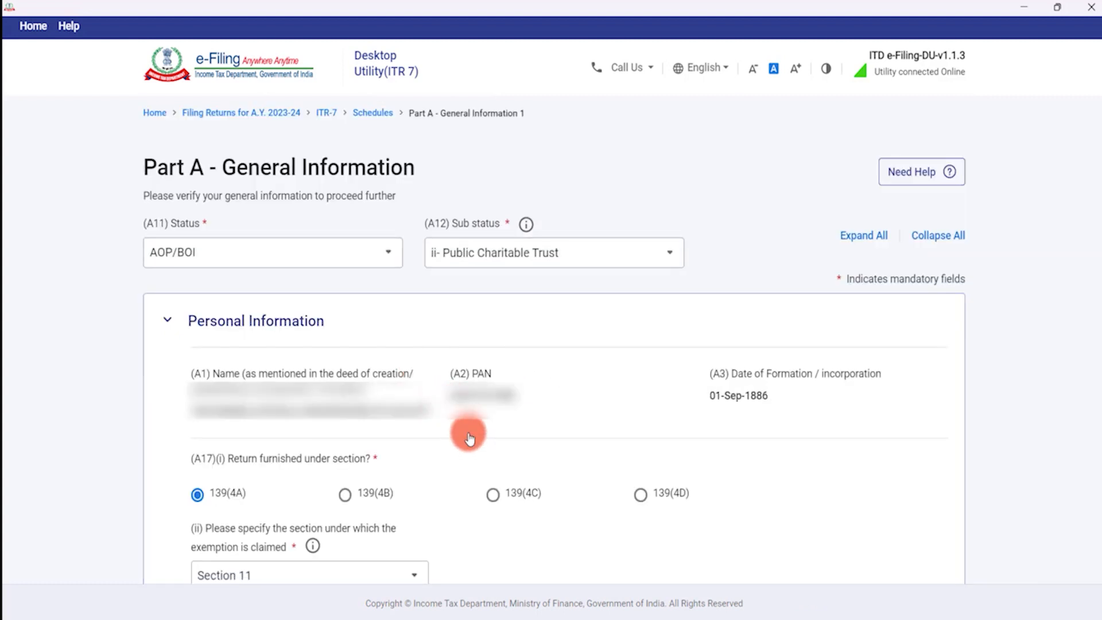
scroll(470, 435, down, 8)
scroll(454, 435, down, 4)
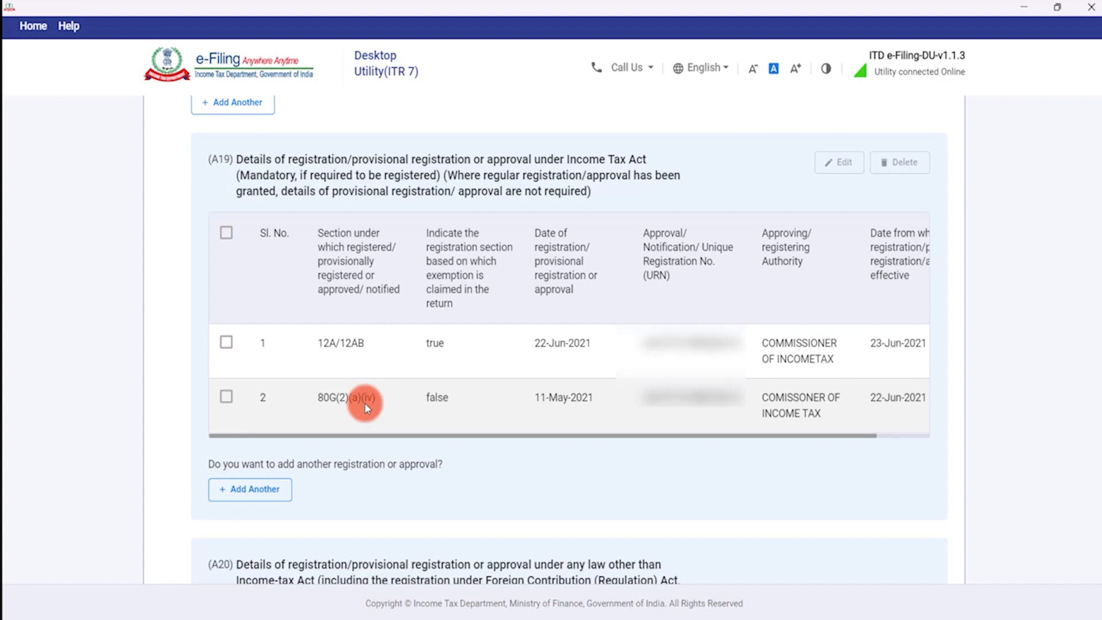
scroll(440, 371, down, 2)
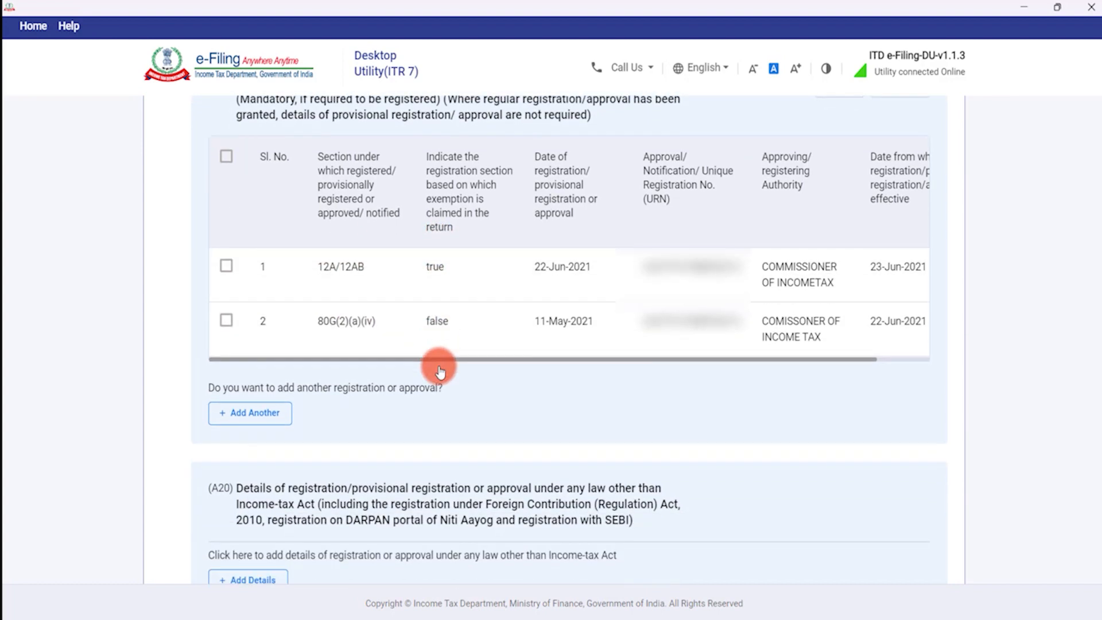
scroll(439, 370, down, 5)
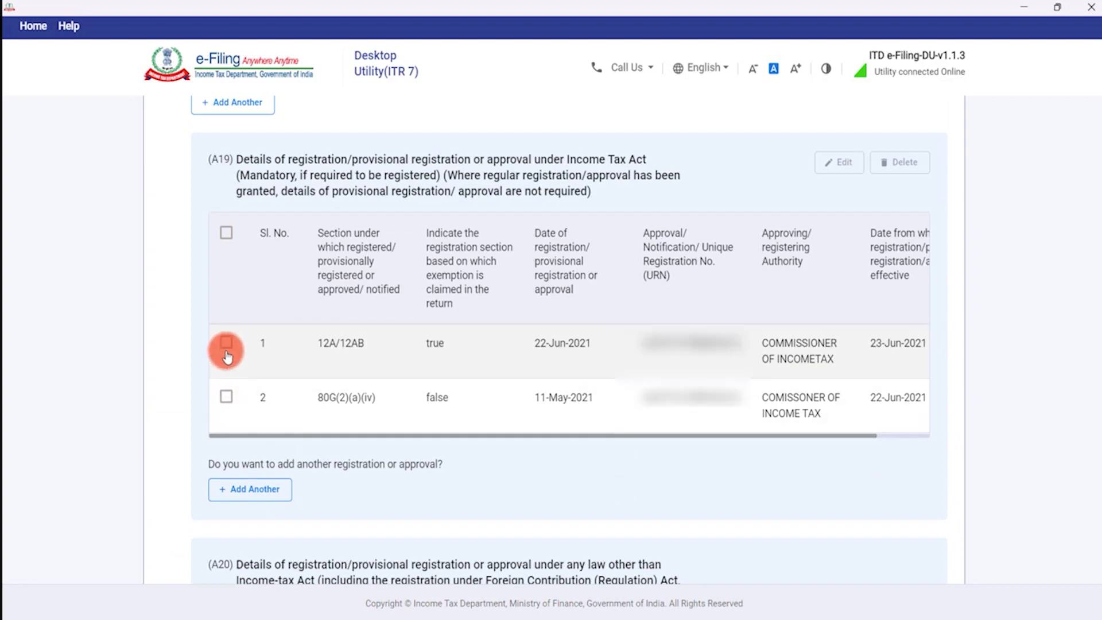
click(226, 342)
click(843, 167)
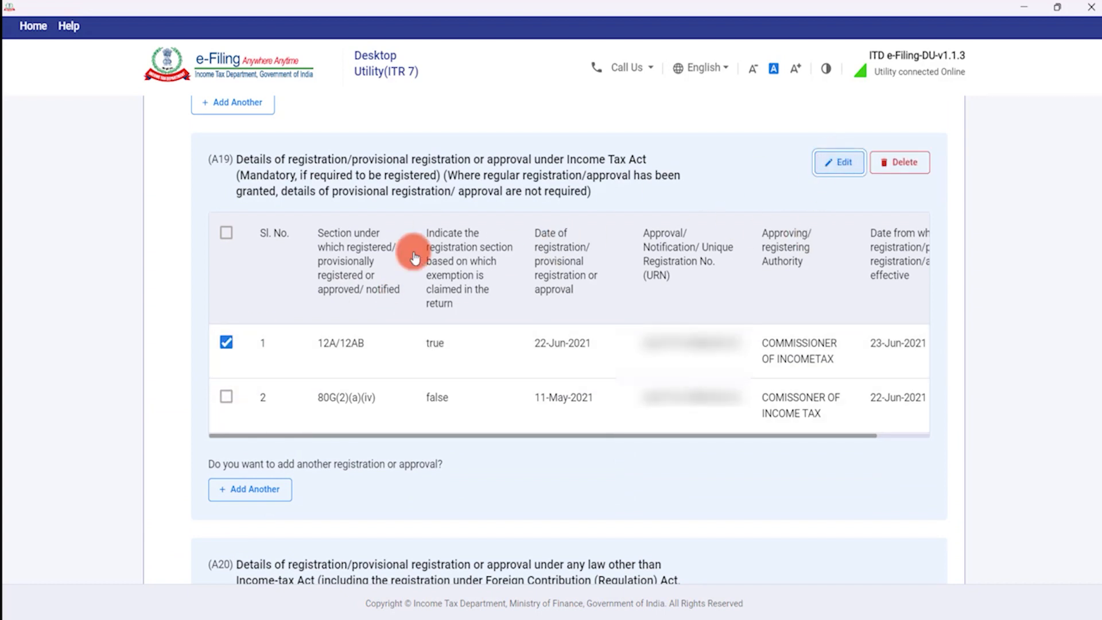
click(167, 397)
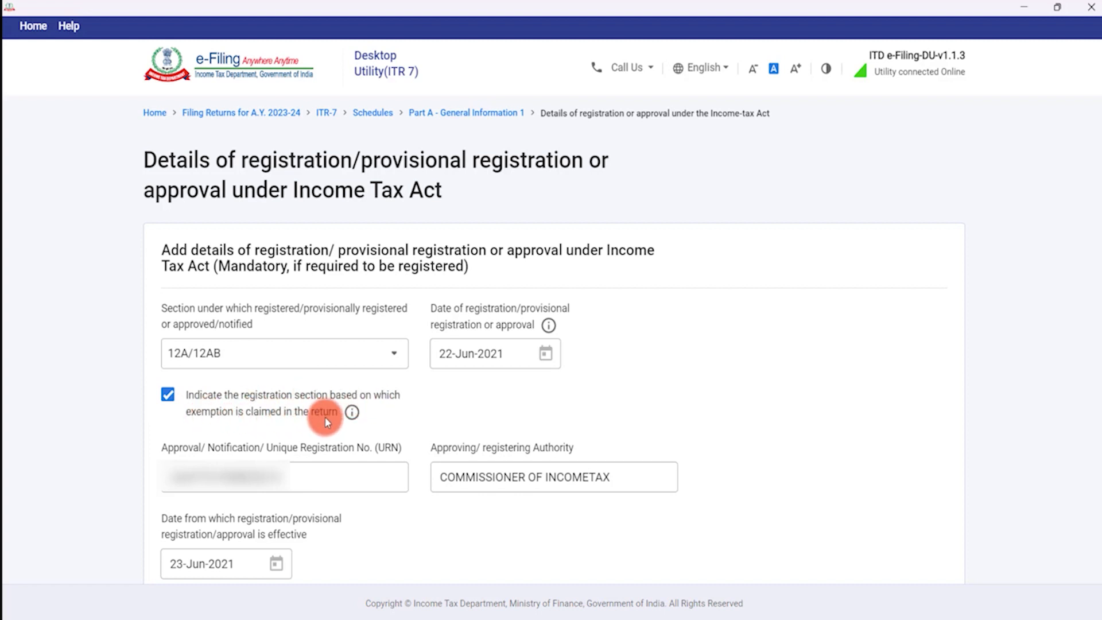
scroll(325, 413, down, 3)
click(927, 476)
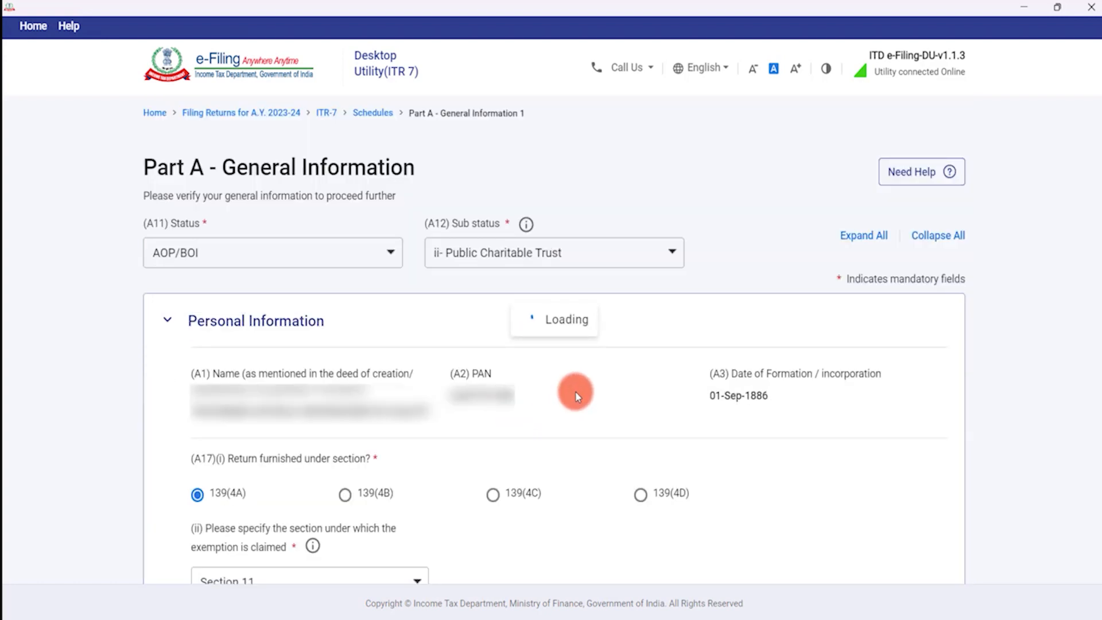
scroll(575, 391, down, 15)
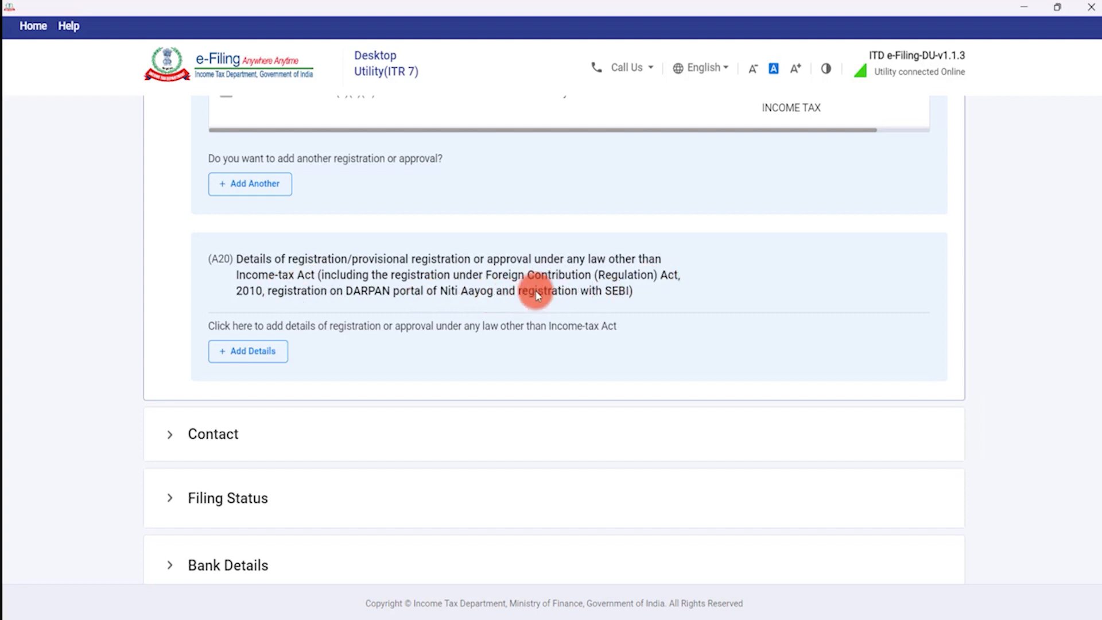
Start a new registration under another law and choose FCRA.
click(252, 350)
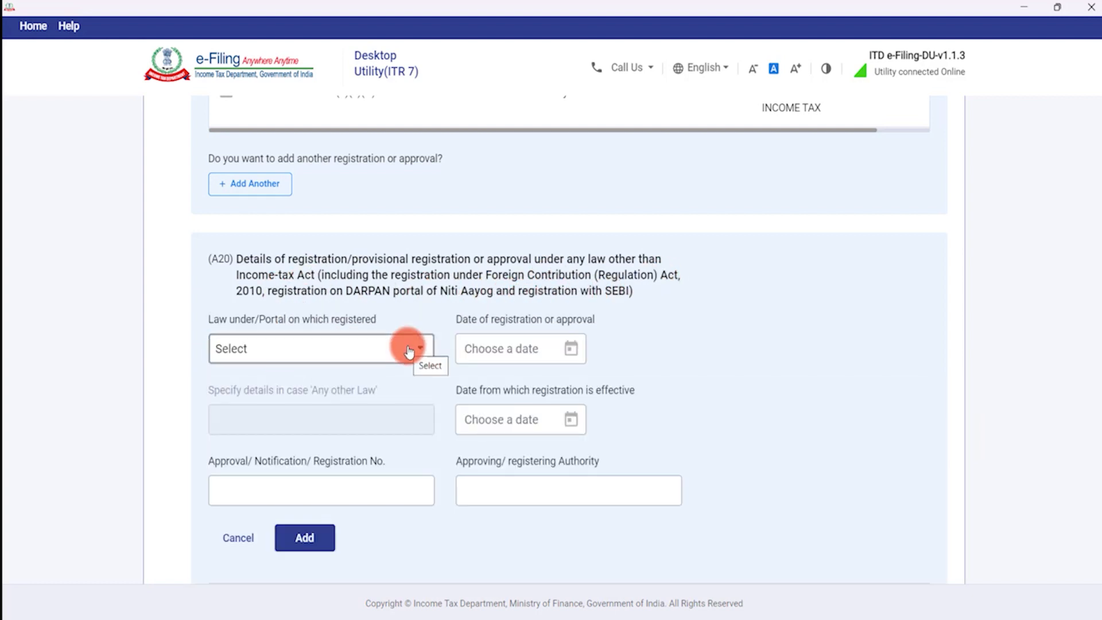
click(408, 349)
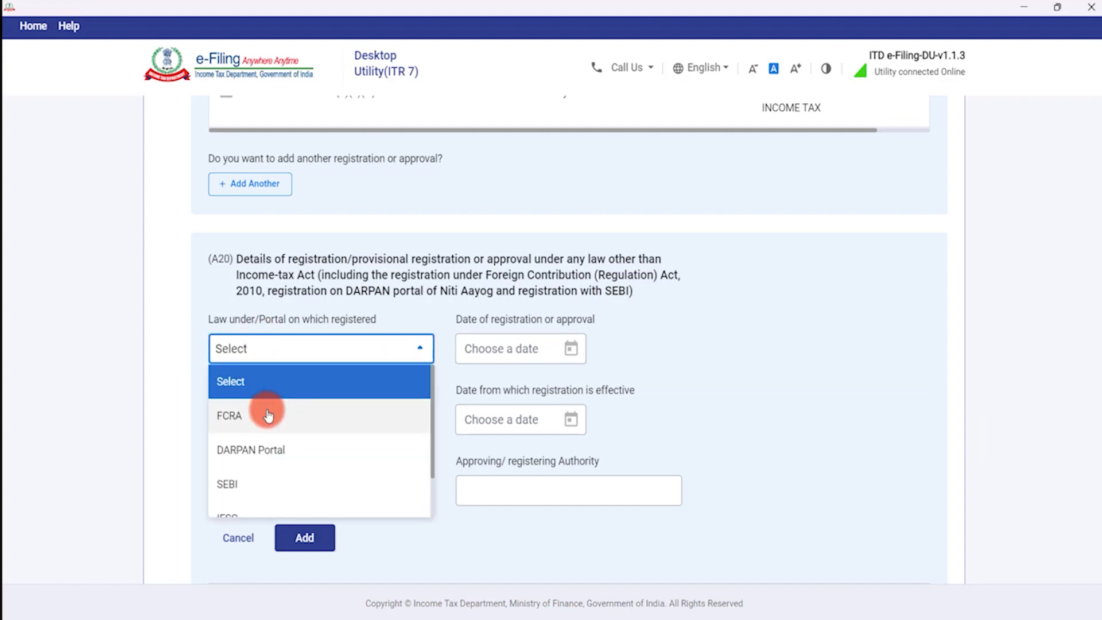
scroll(268, 415, down, 2)
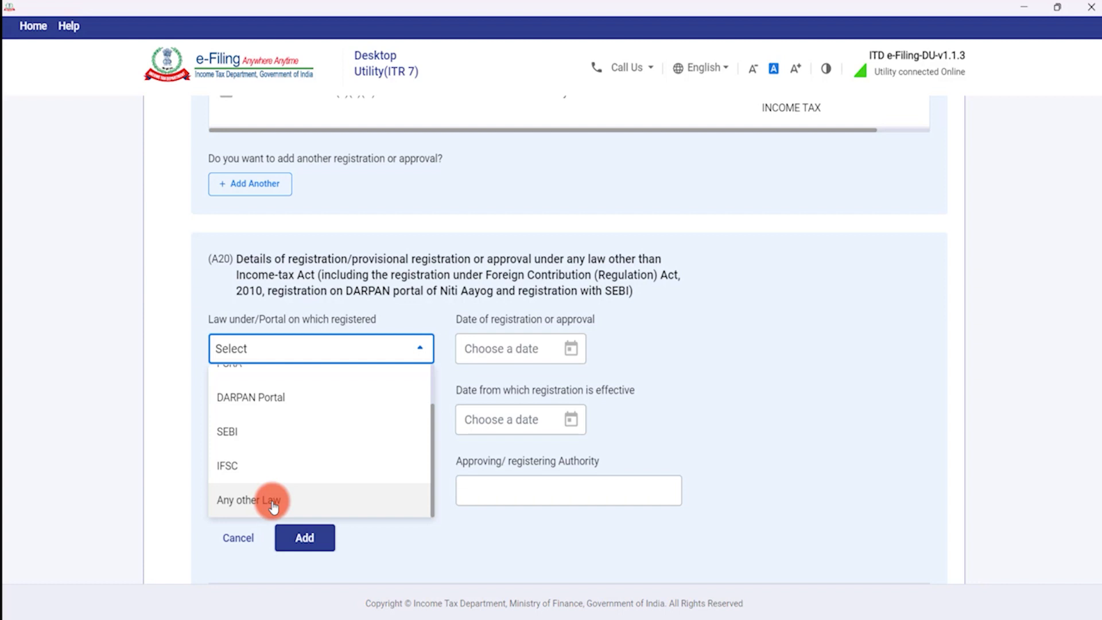
scroll(241, 470, up, 3)
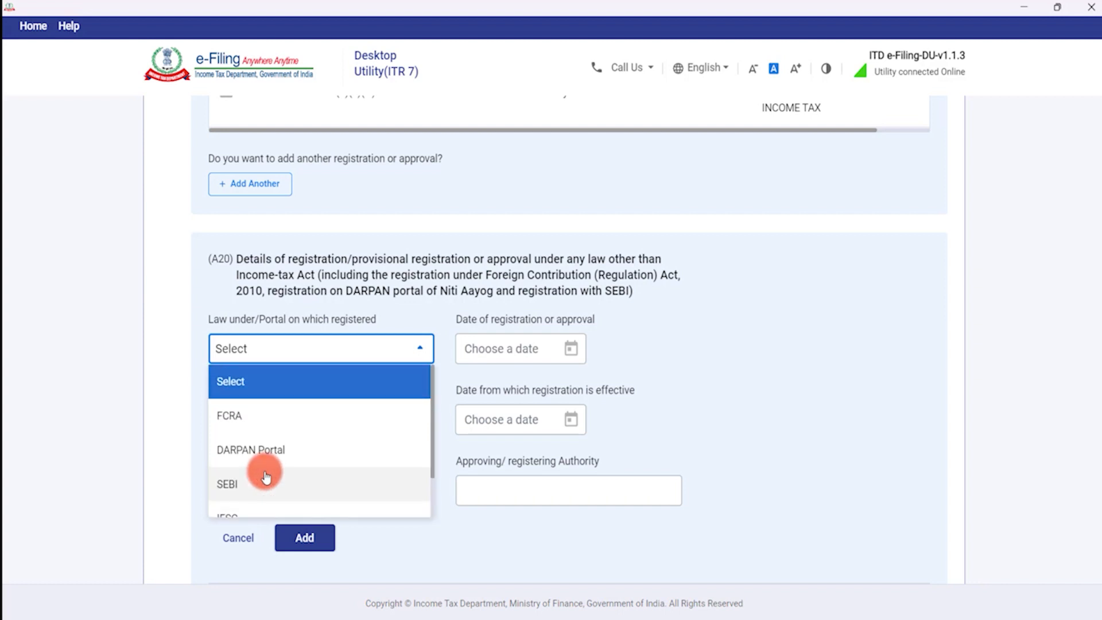
click(230, 414)
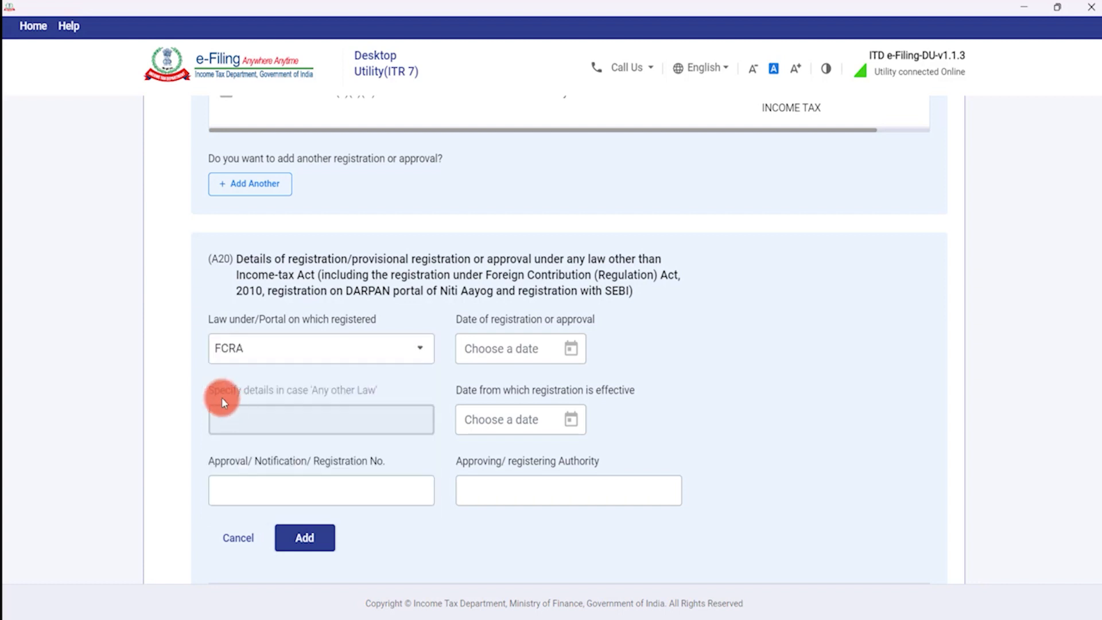
Set the FCRA registration date to 06-Apr-2022 in the calendar.
click(560, 348)
click(508, 392)
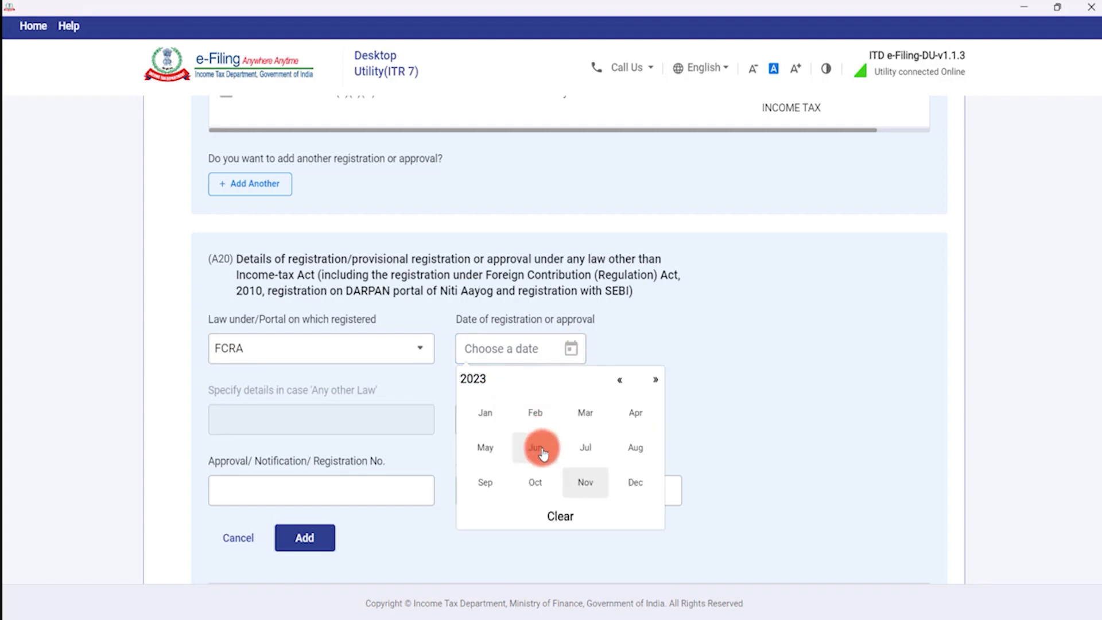
click(536, 448)
click(501, 380)
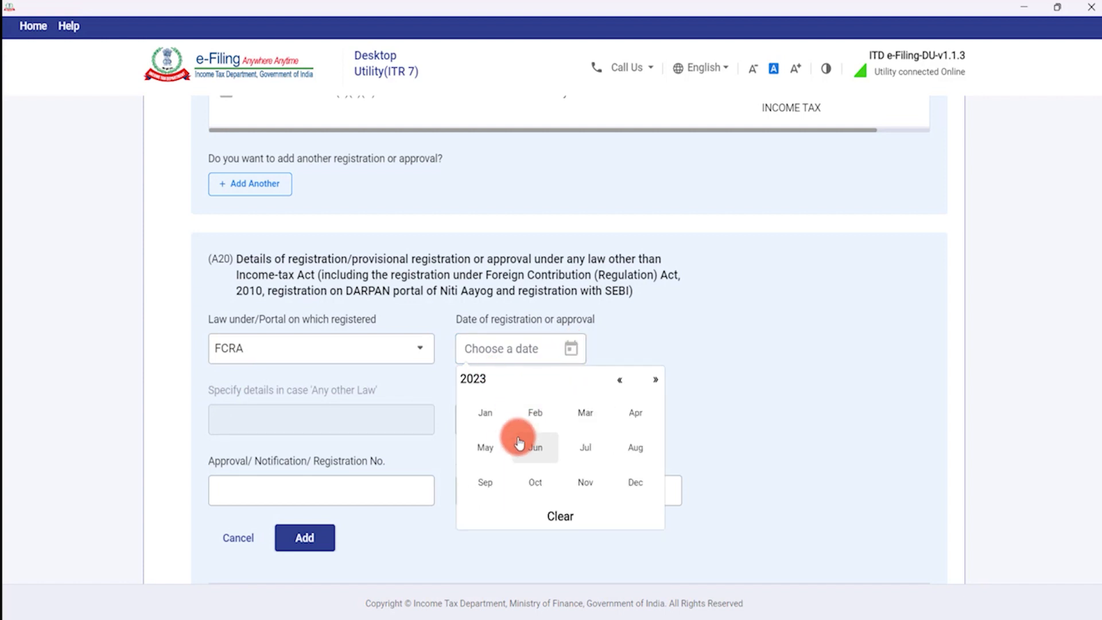
click(493, 446)
click(501, 388)
click(621, 380)
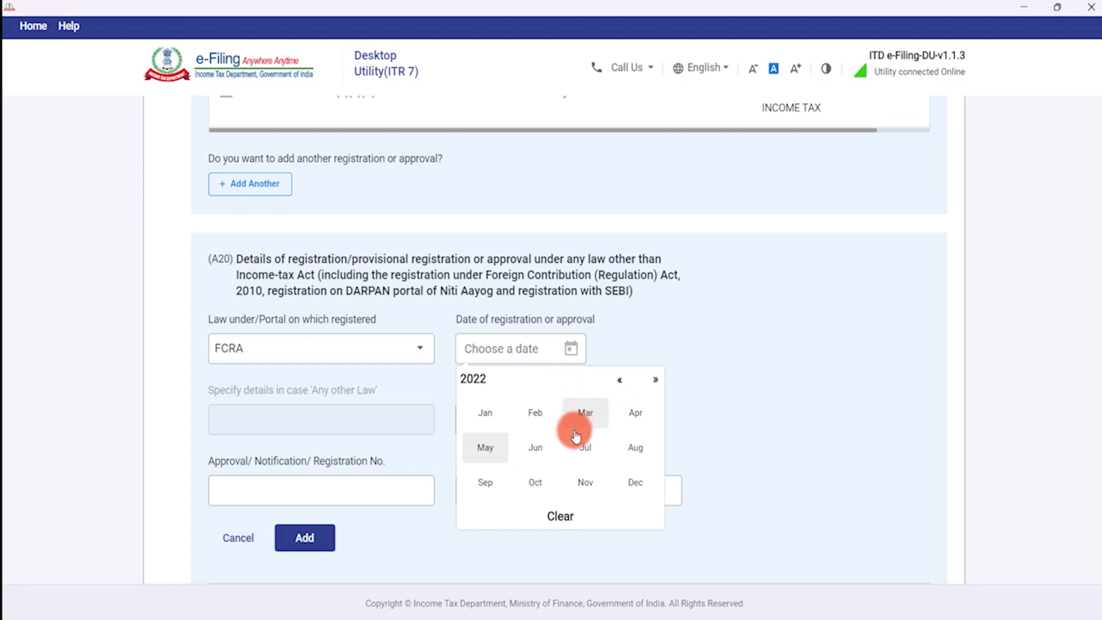
click(620, 424)
click(564, 451)
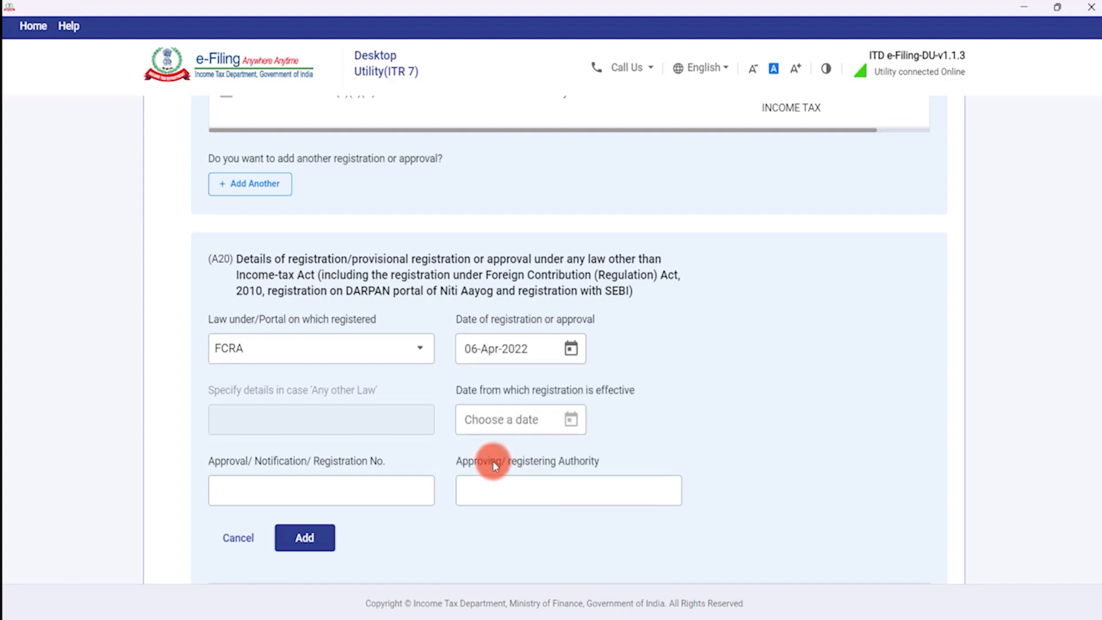
Set the effective date to 06-Apr-2022 as well, correcting an initial 01-Apr-2022.
click(503, 418)
scroll(561, 399, down, 6)
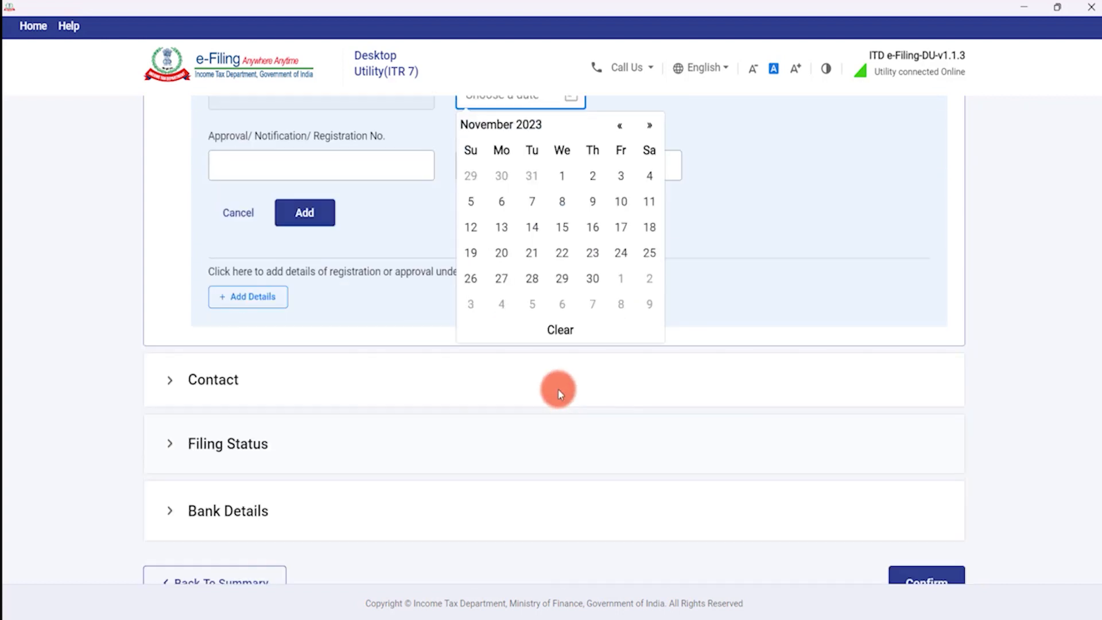
scroll(505, 413, up, 2)
scroll(539, 185, up, 1)
click(531, 207)
click(620, 208)
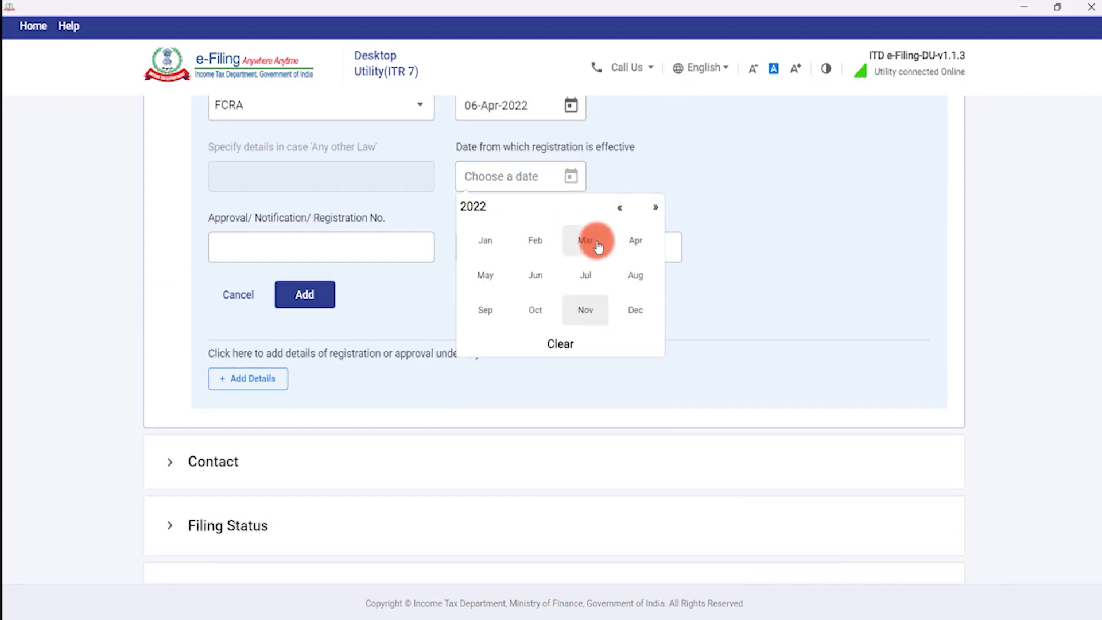
click(620, 241)
click(615, 253)
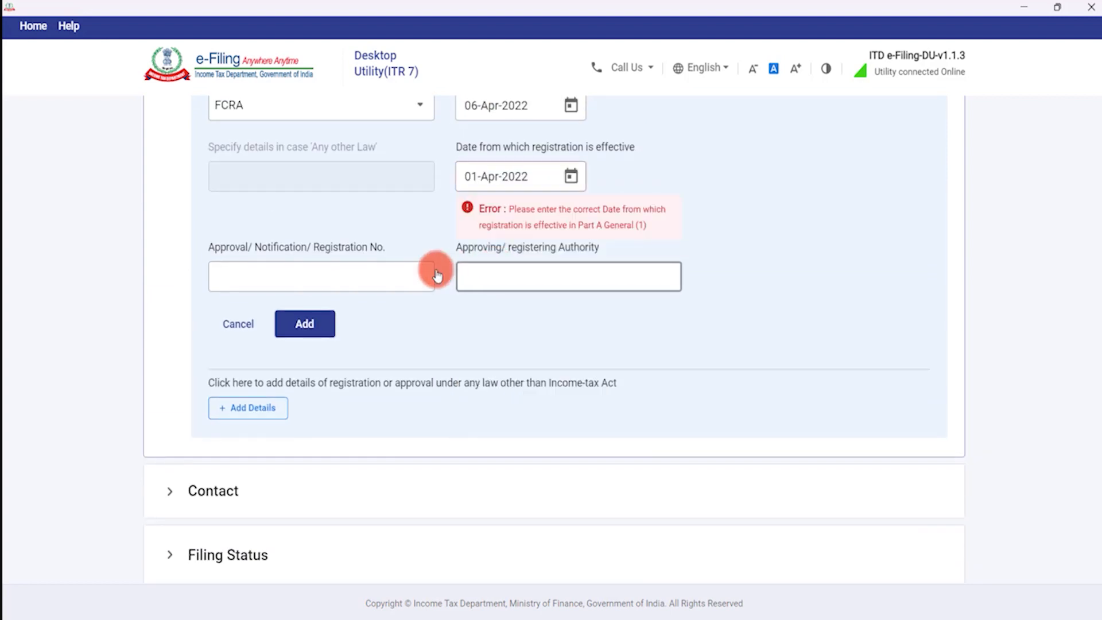
click(572, 178)
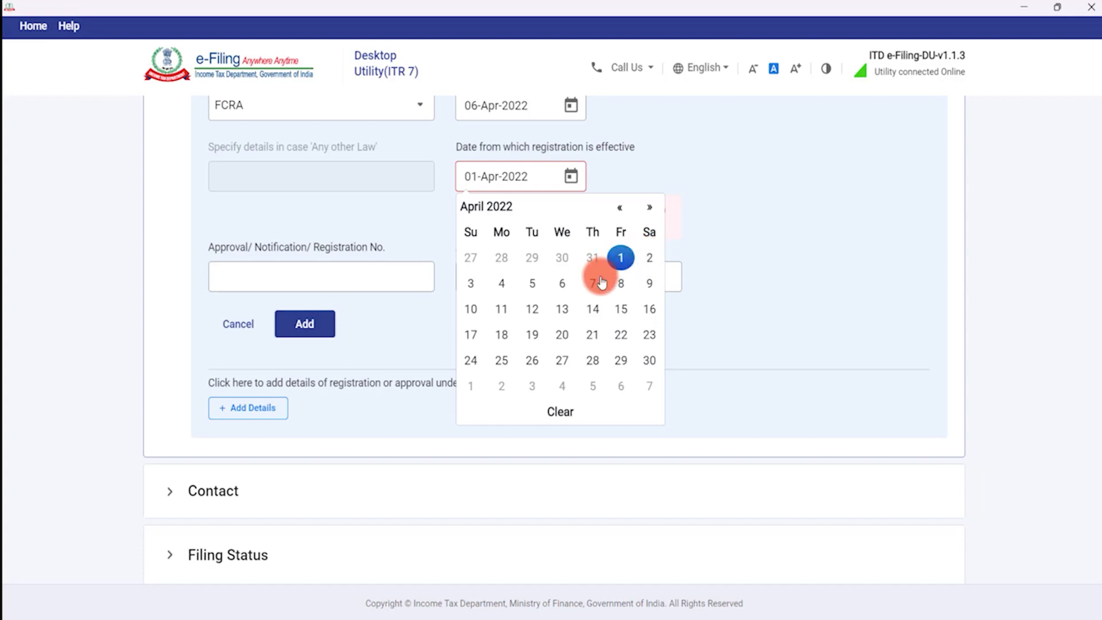
click(572, 285)
Enter the registration number and Ministry of Home Affairs as authority, then add the entry.
click(326, 247)
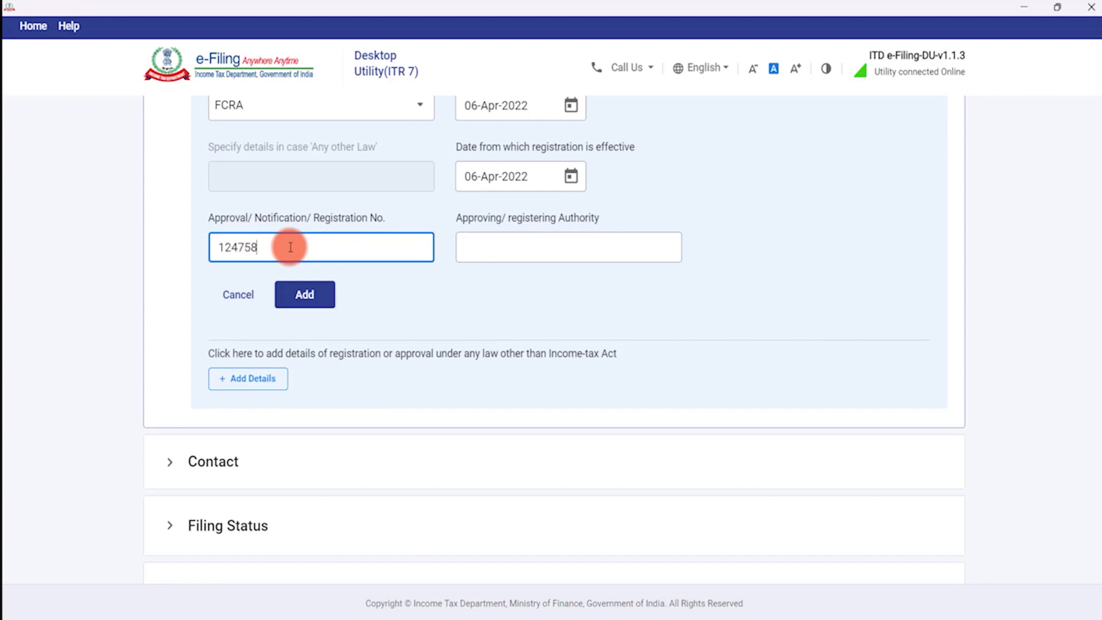
click(503, 251)
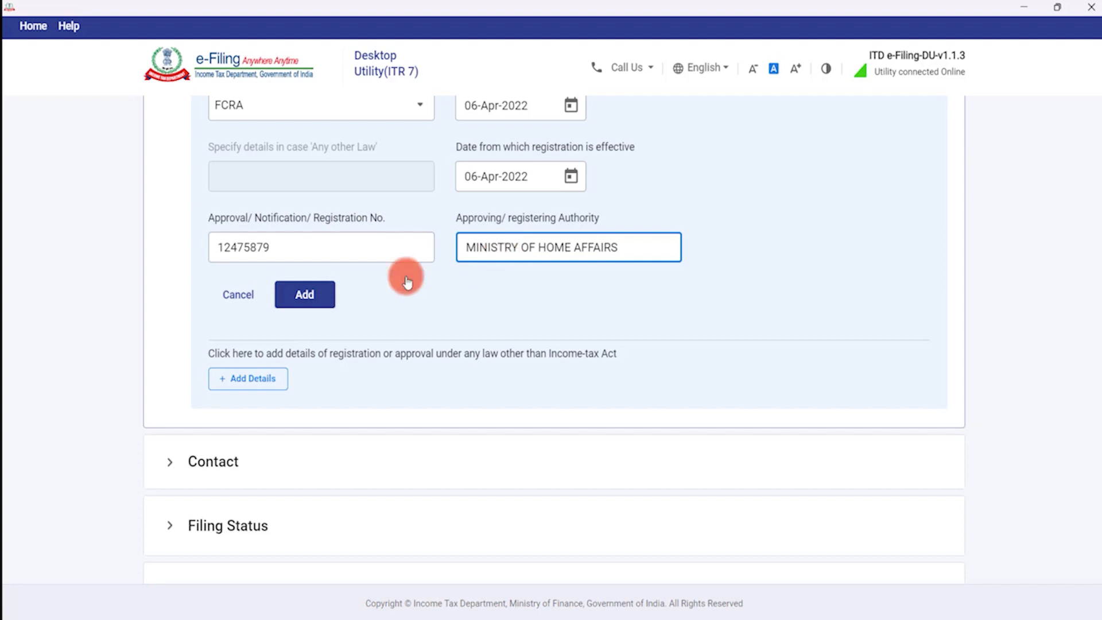
click(298, 296)
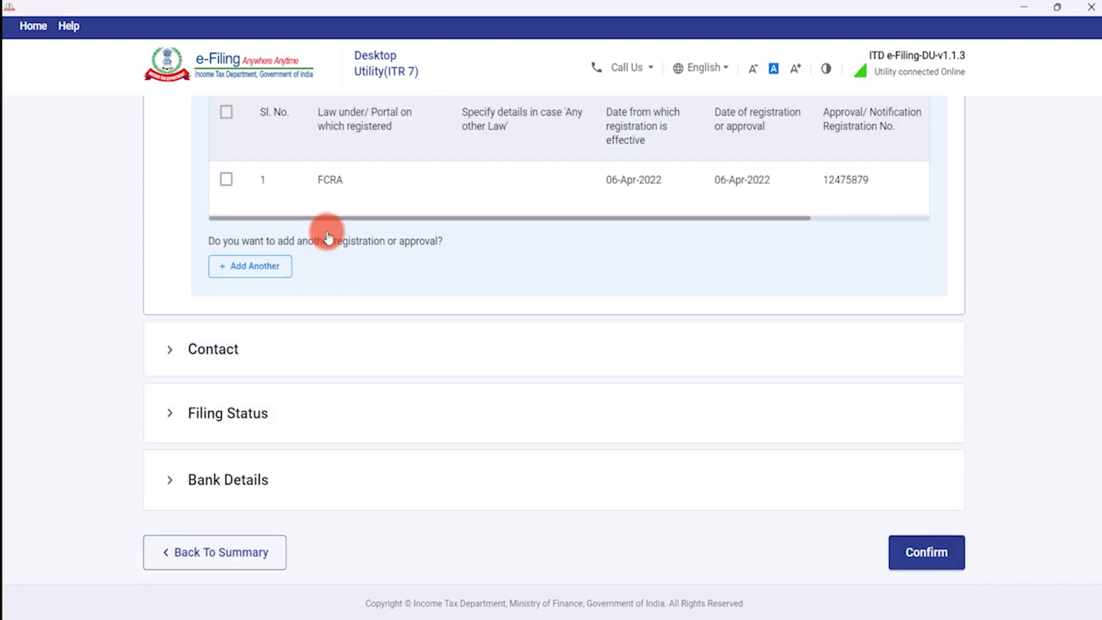
Under Contact and Filing Status, mark the section 90/90A/91 relief question No and save Personal Information.
scroll(490, 197, up, 3)
scroll(450, 276, up, 3)
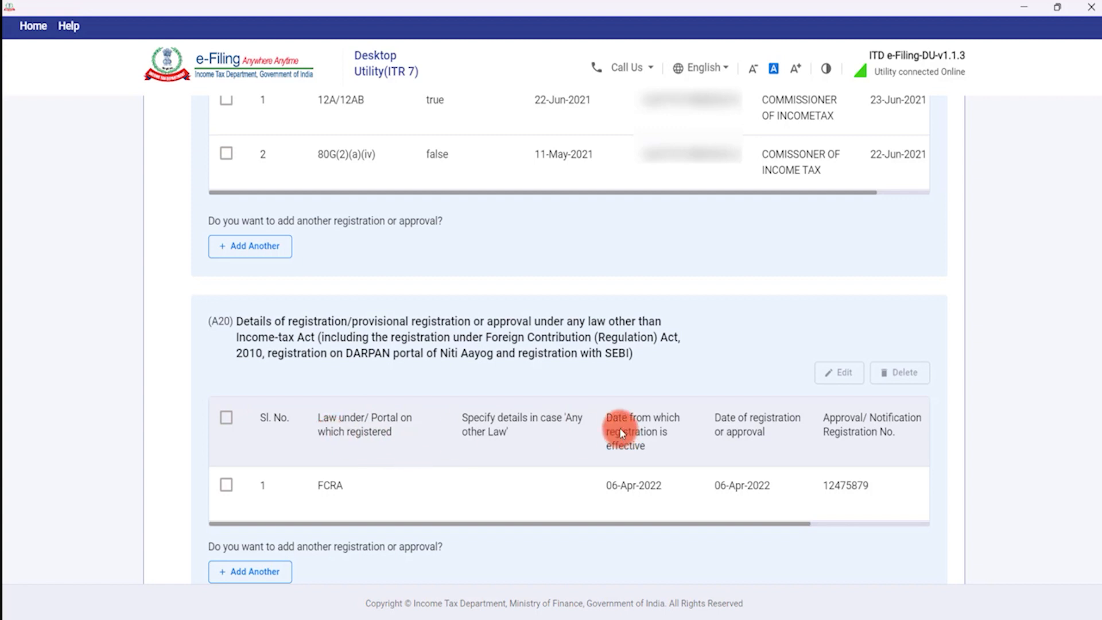
scroll(534, 453, down, 5)
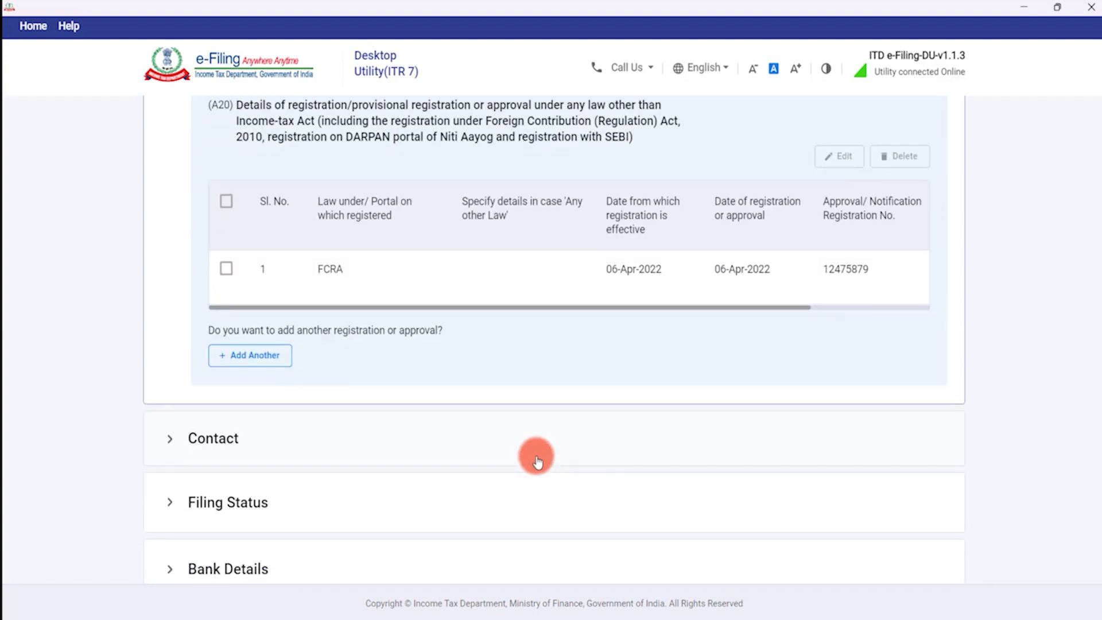
click(217, 308)
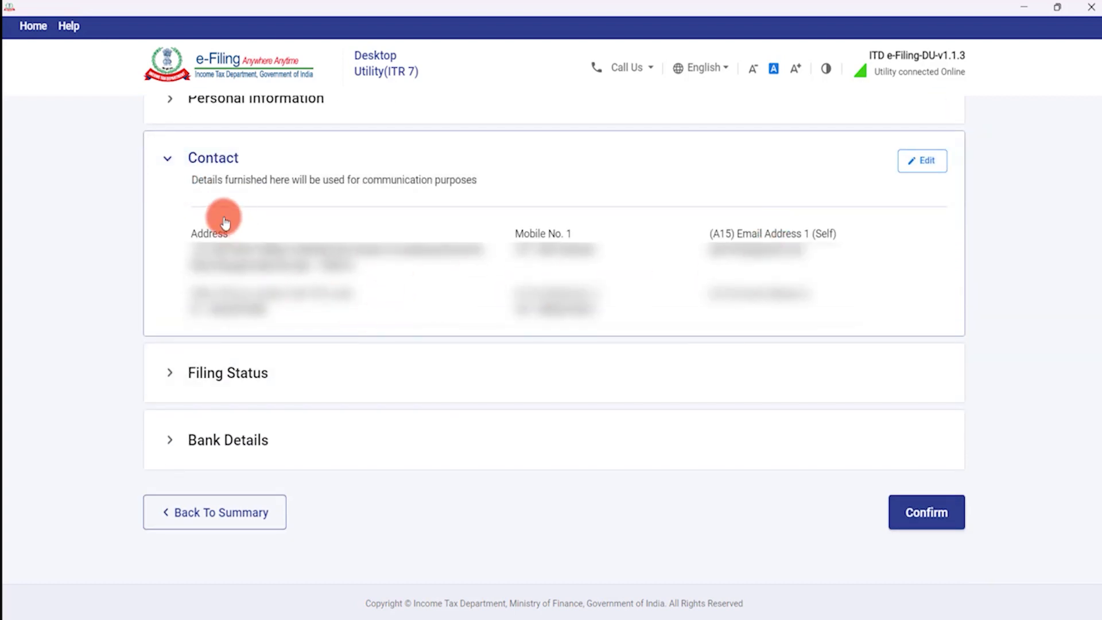
click(271, 373)
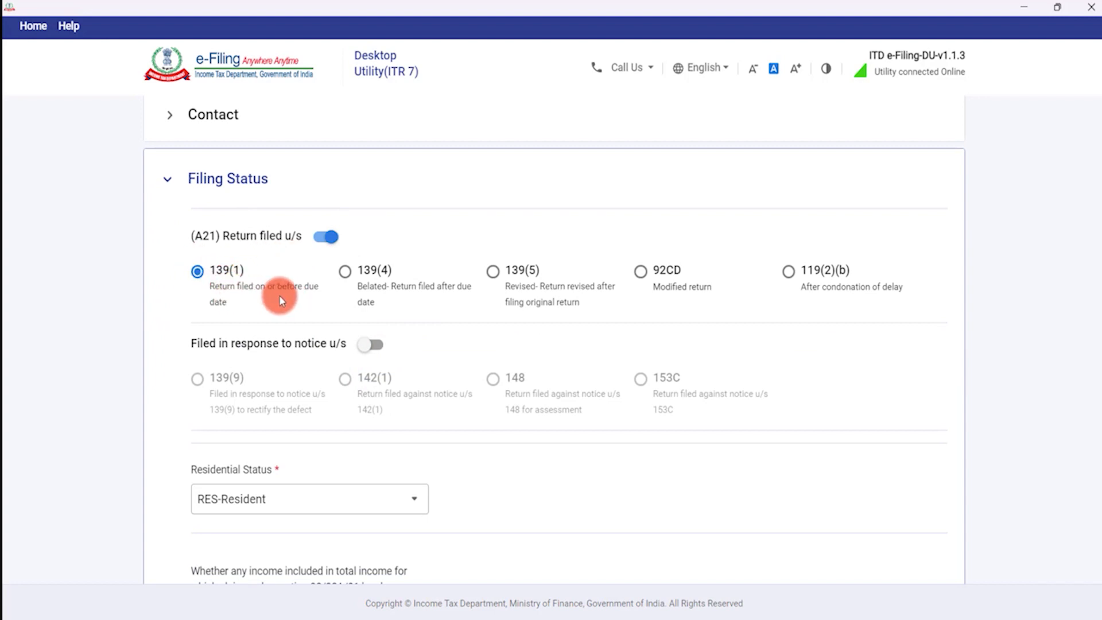
scroll(262, 296, down, 4)
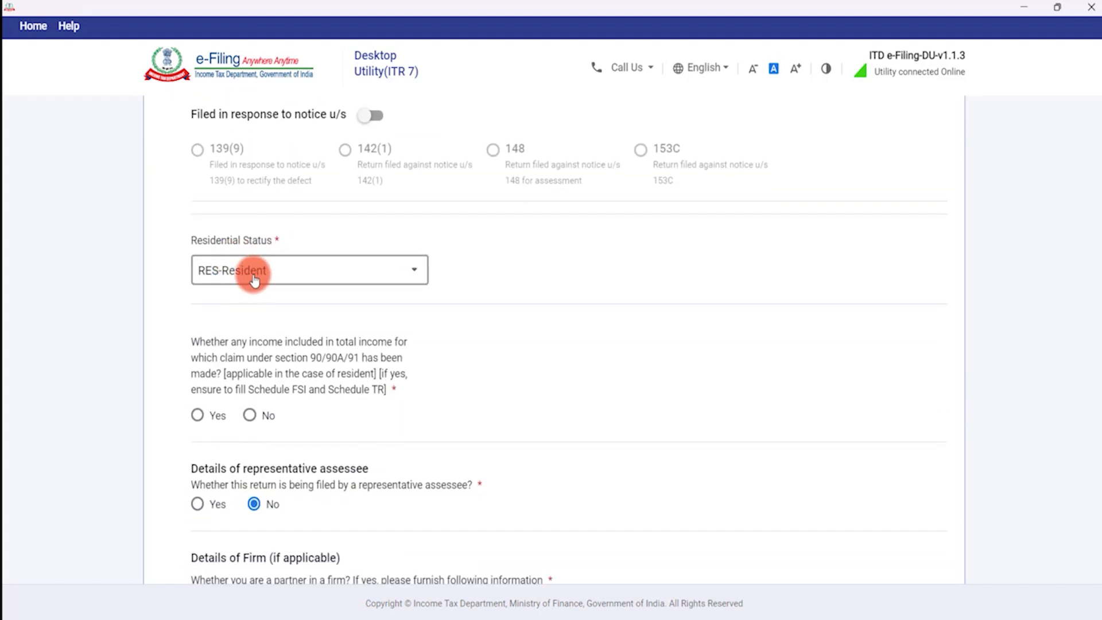
scroll(263, 281, down, 1)
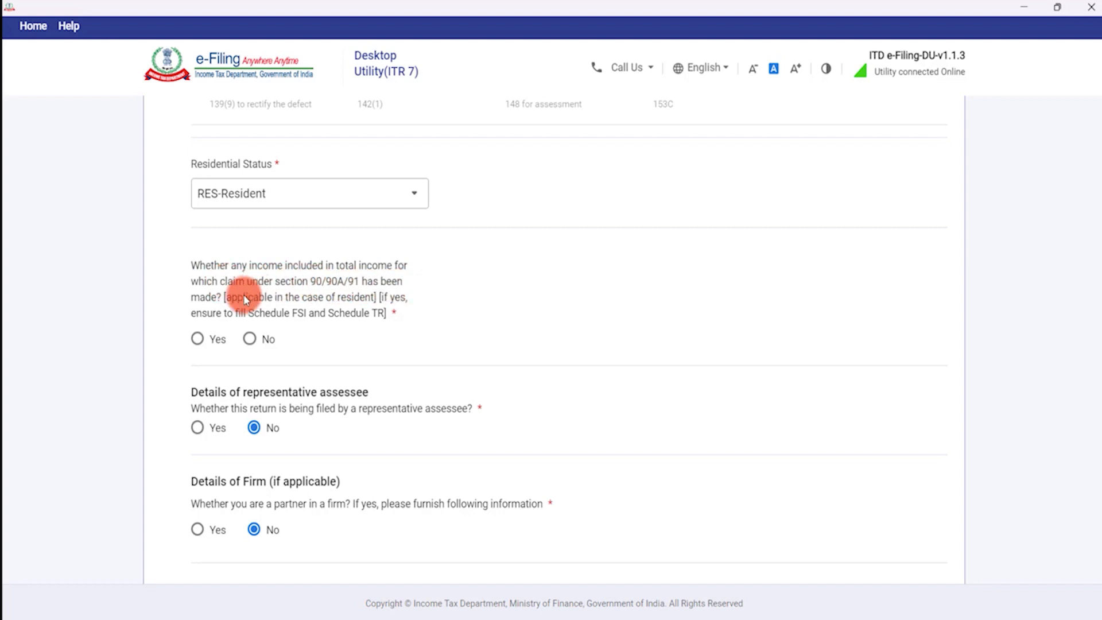
click(255, 345)
scroll(378, 357, down, 4)
scroll(381, 359, down, 2)
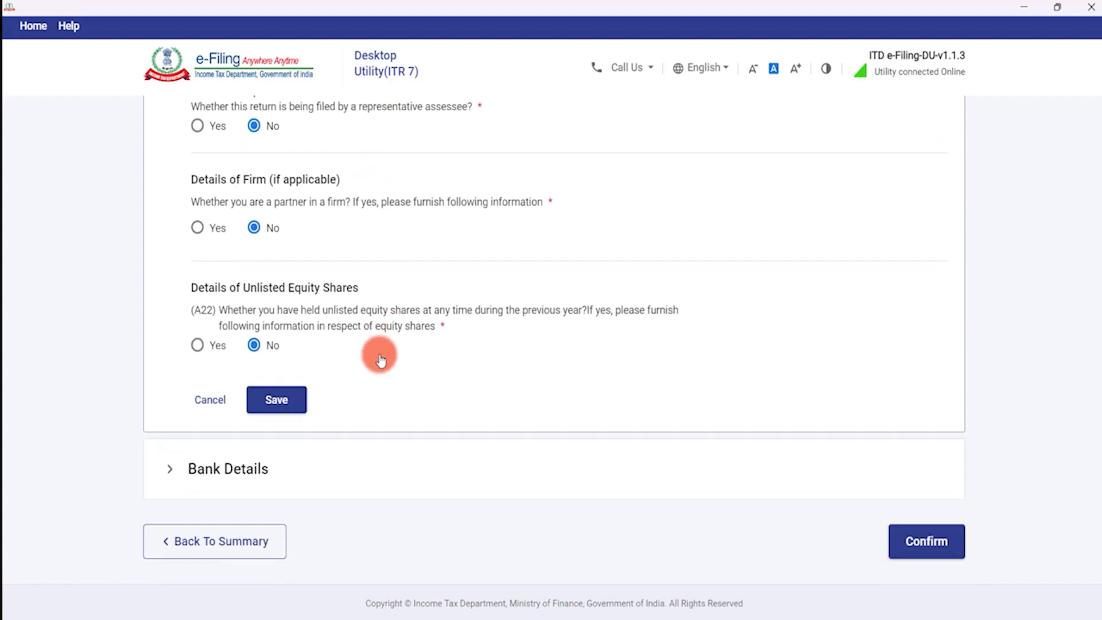
click(275, 396)
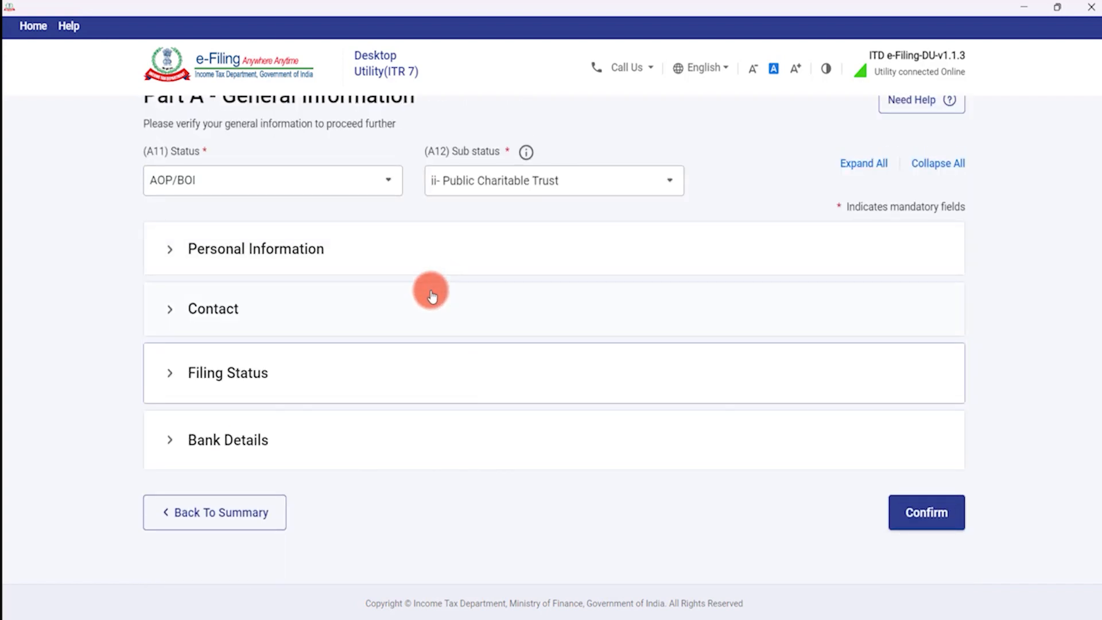
Expand Bank Details, review the existing account cards, and begin adding another bank account.
click(265, 437)
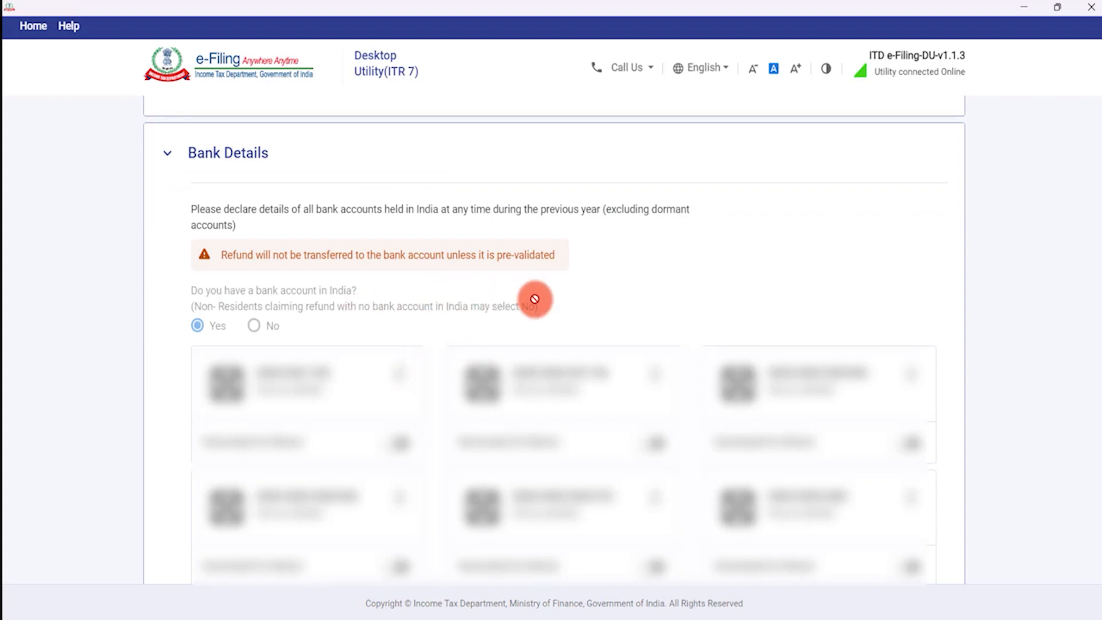
scroll(535, 297, down, 6)
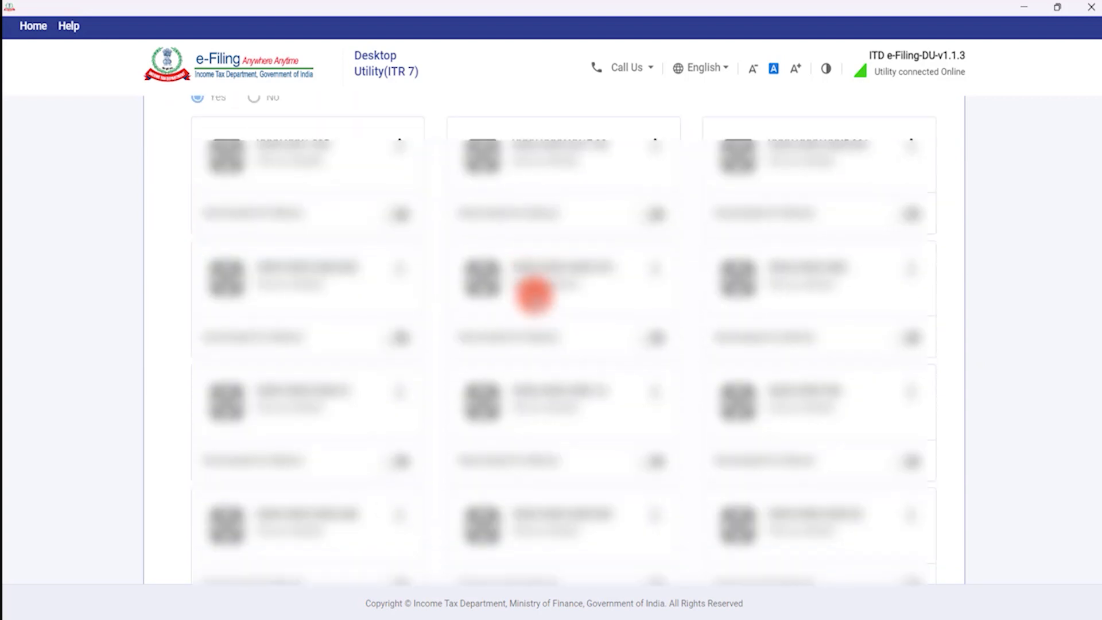
scroll(533, 296, down, 5)
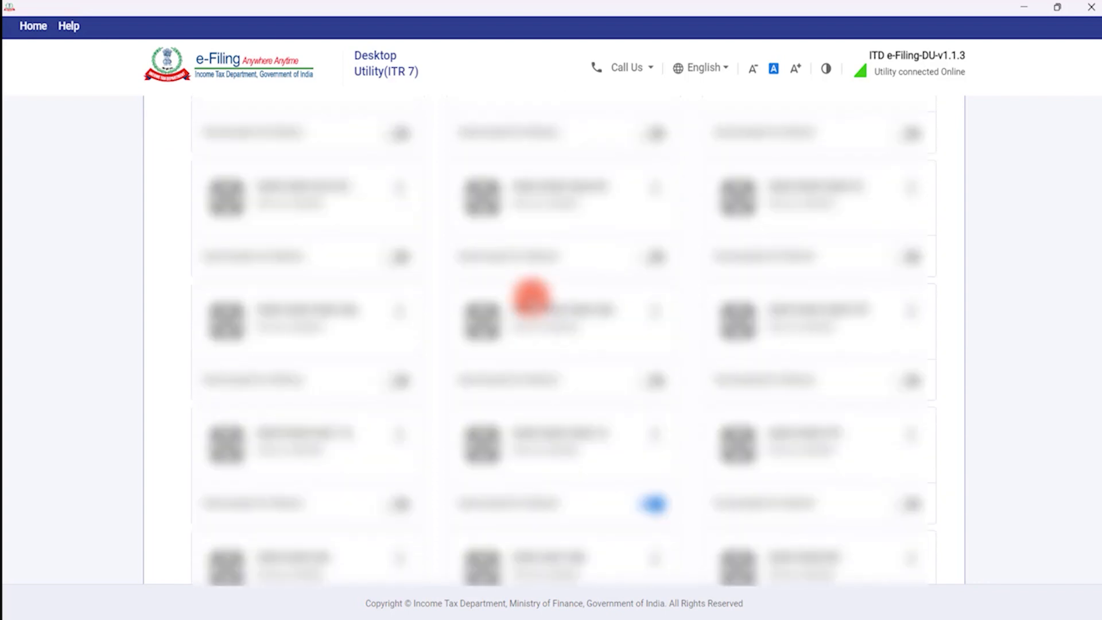
scroll(531, 297, down, 5)
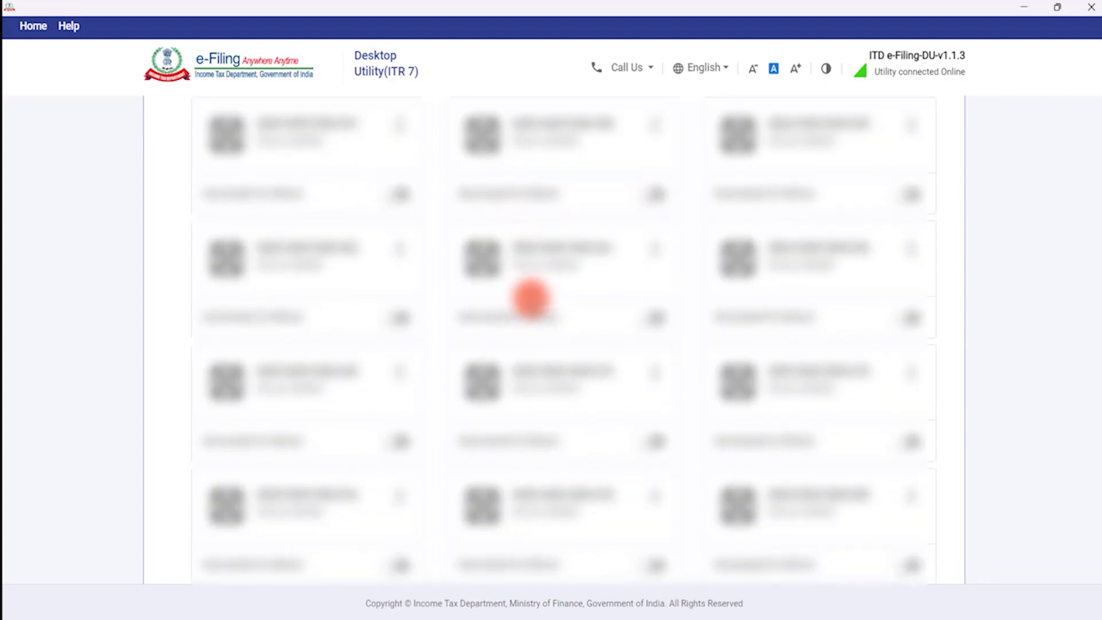
scroll(531, 297, down, 5)
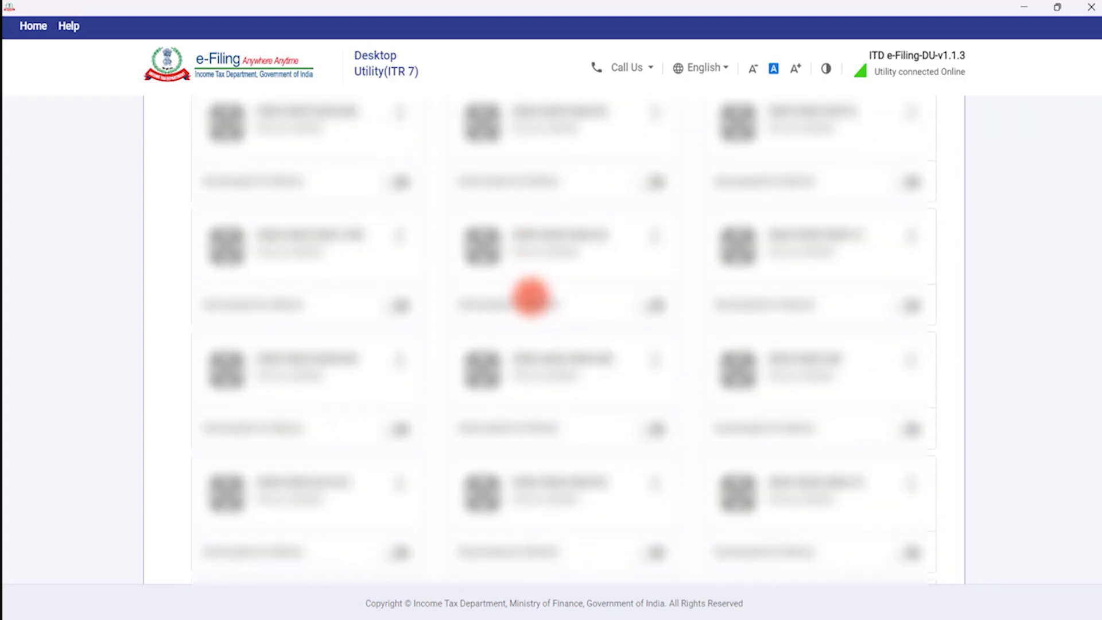
scroll(531, 297, up, 15)
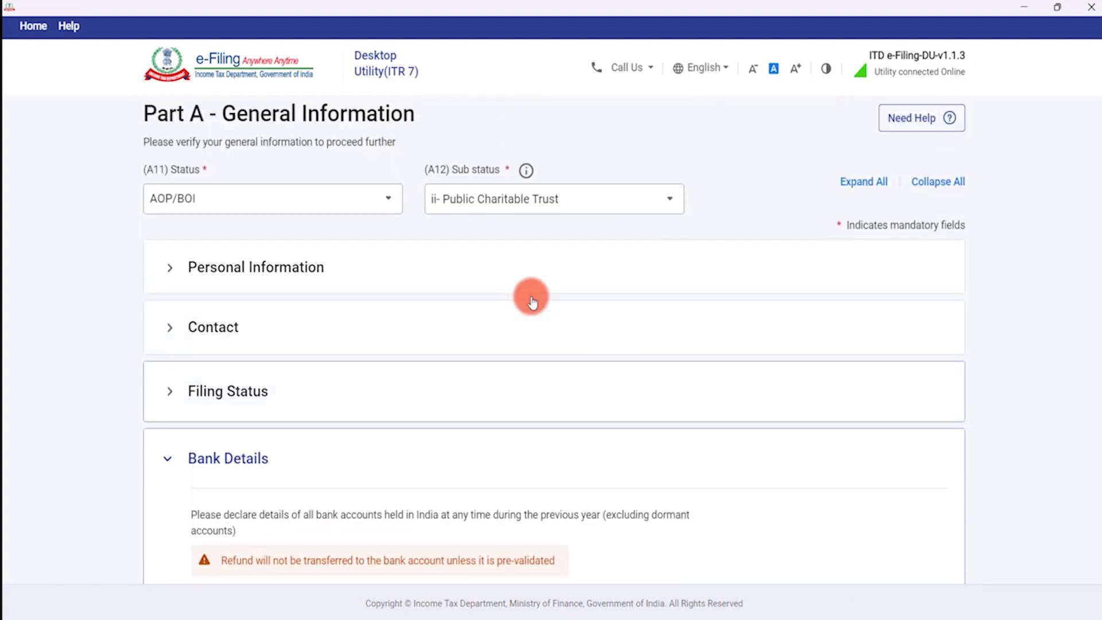
scroll(533, 301, down, 20)
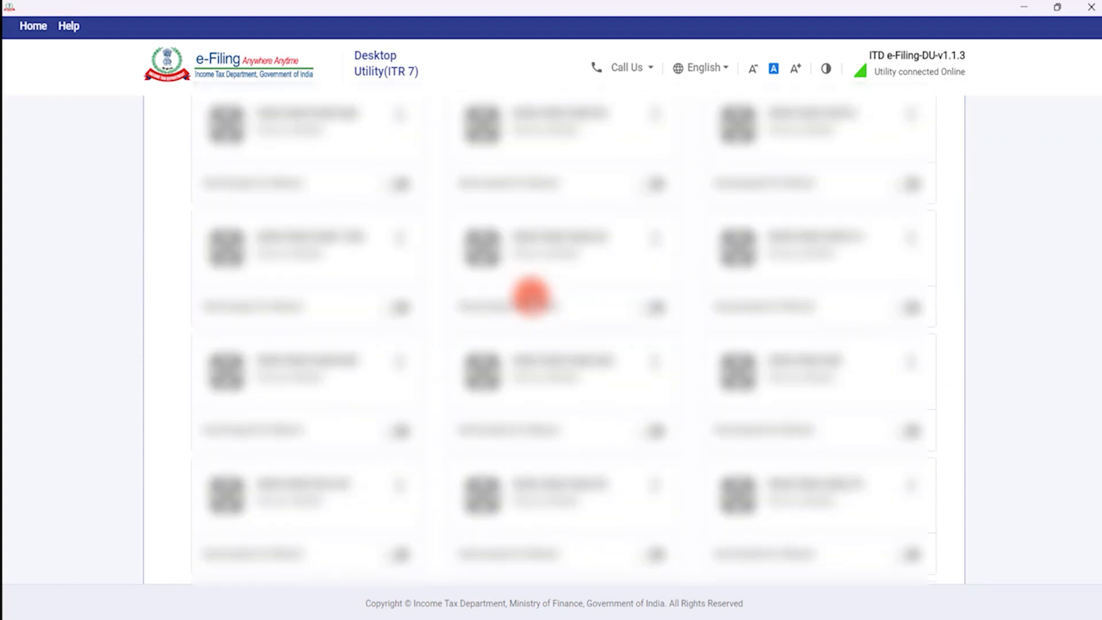
scroll(531, 297, down, 10)
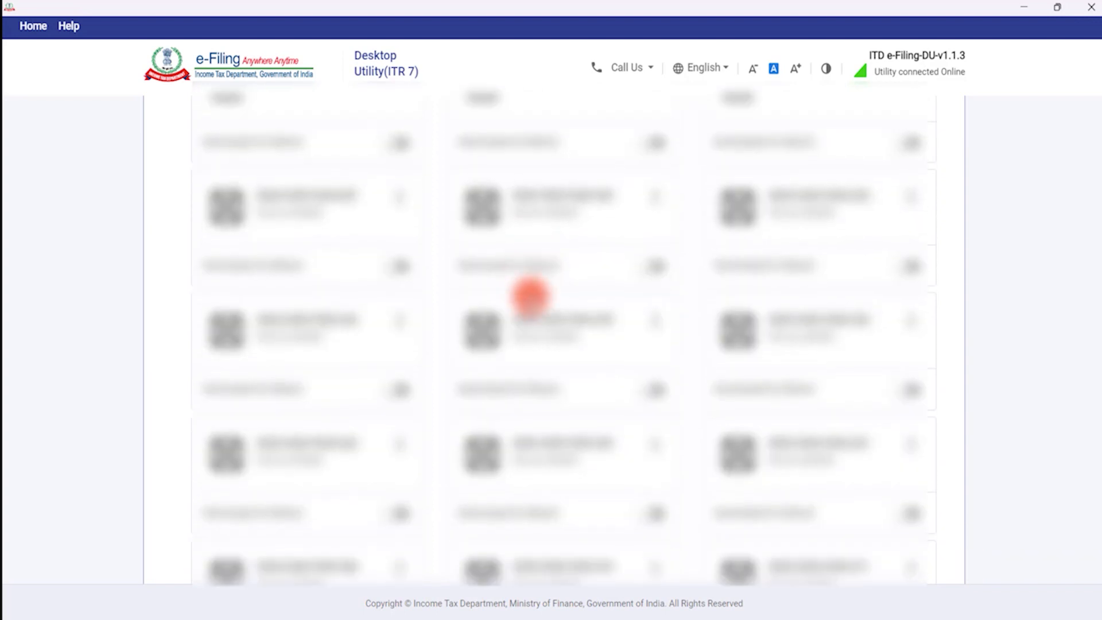
scroll(530, 296, down, 5)
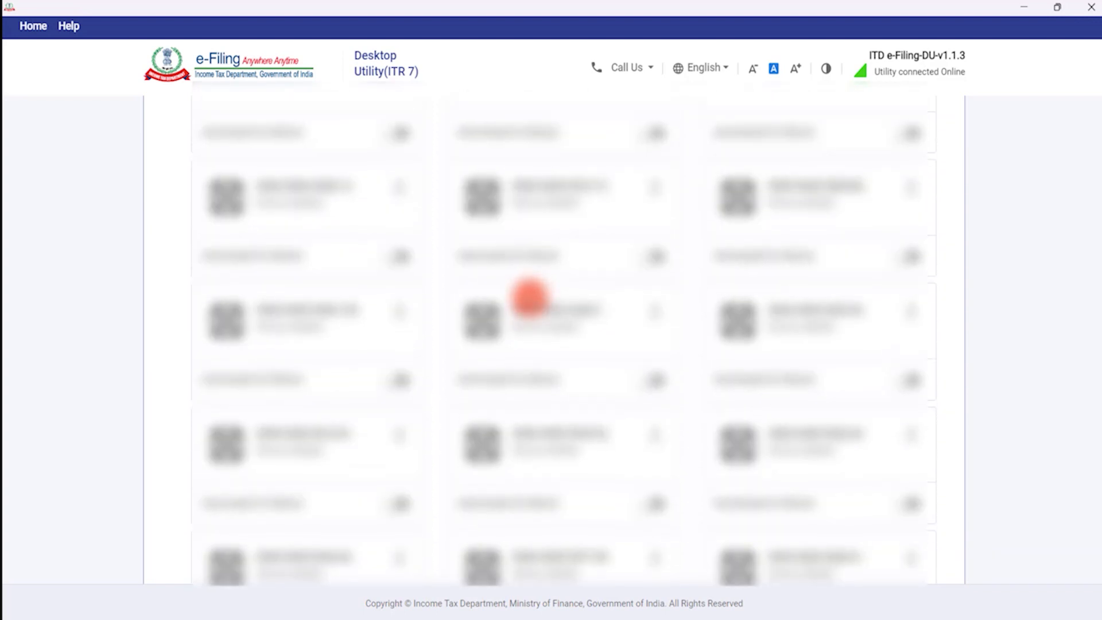
scroll(529, 296, down, 5)
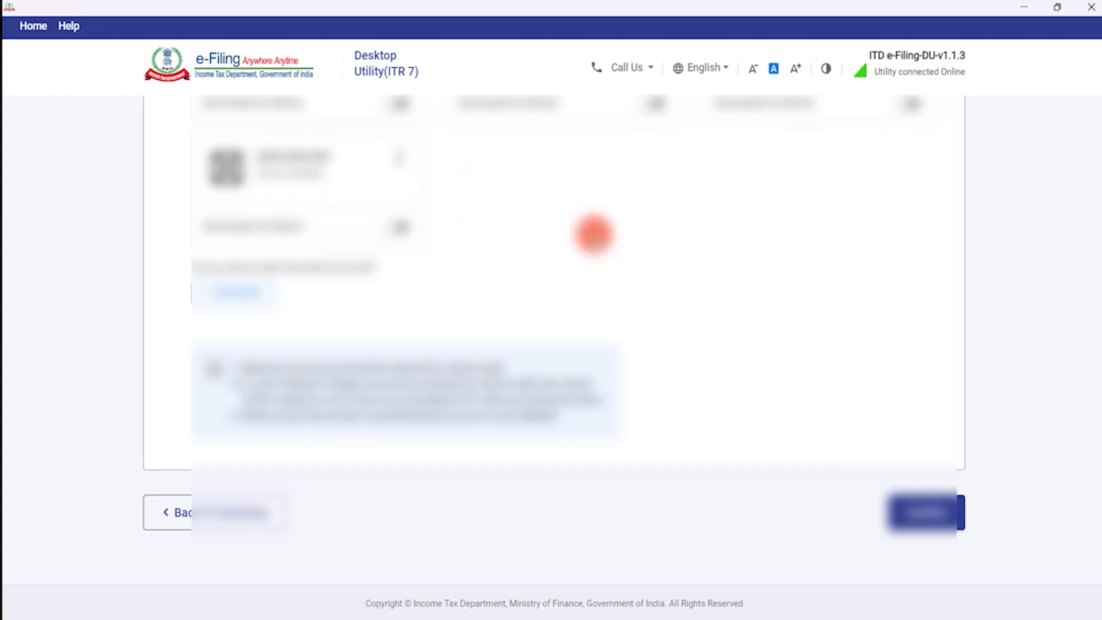
scroll(588, 230, up, 4)
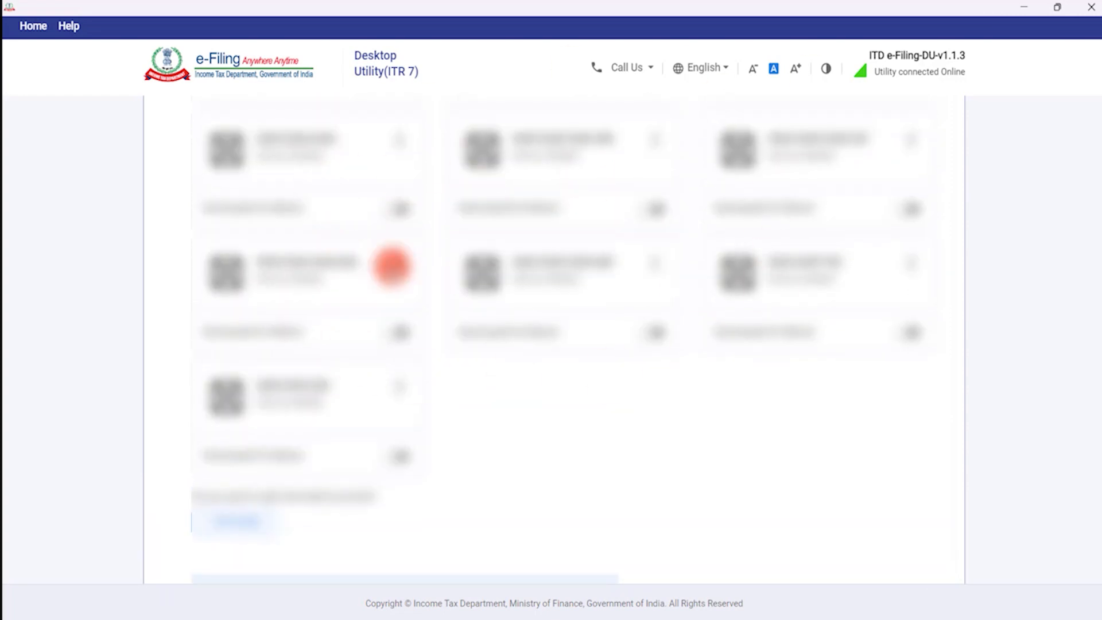
scroll(390, 353, down, 3)
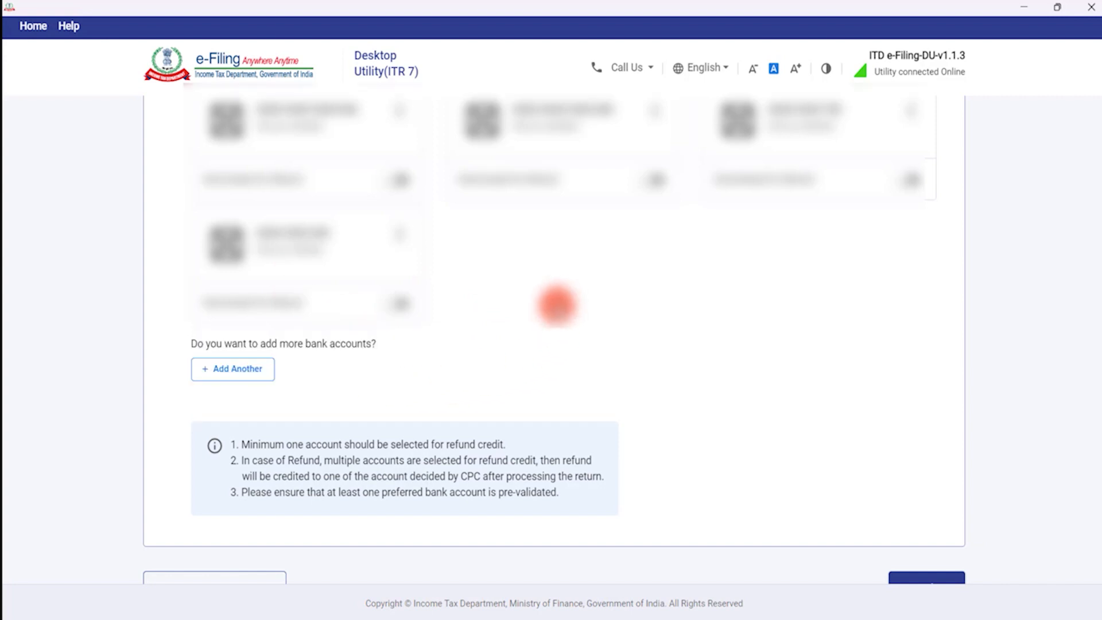
click(237, 369)
Begin filling the new bank account's IFS code, bank name and account number, then cancel it.
click(398, 342)
click(495, 336)
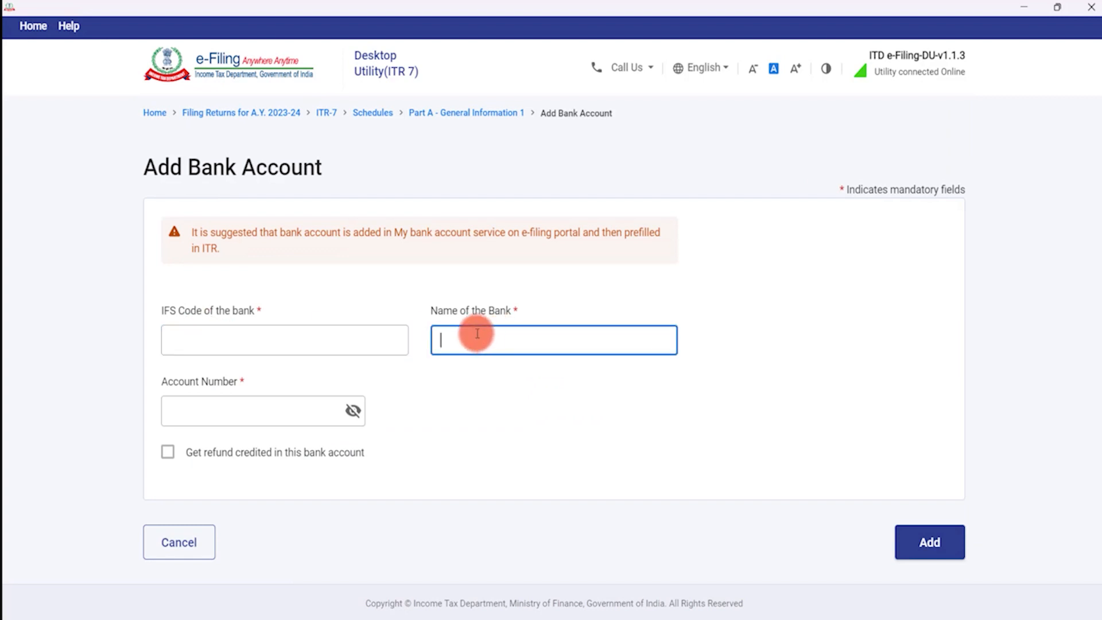
click(230, 402)
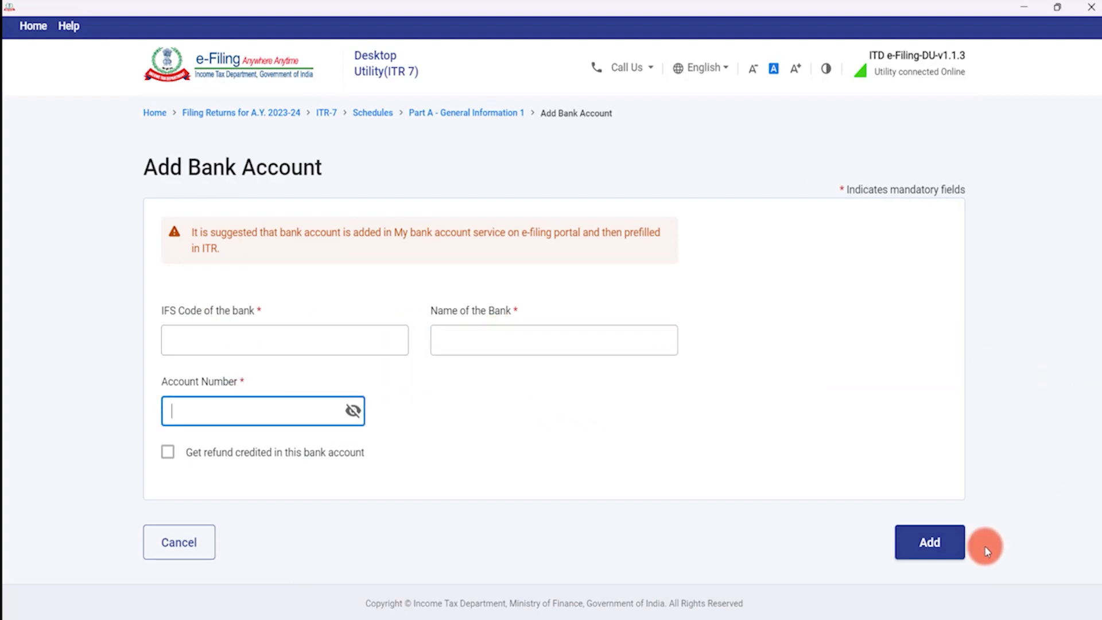
click(194, 545)
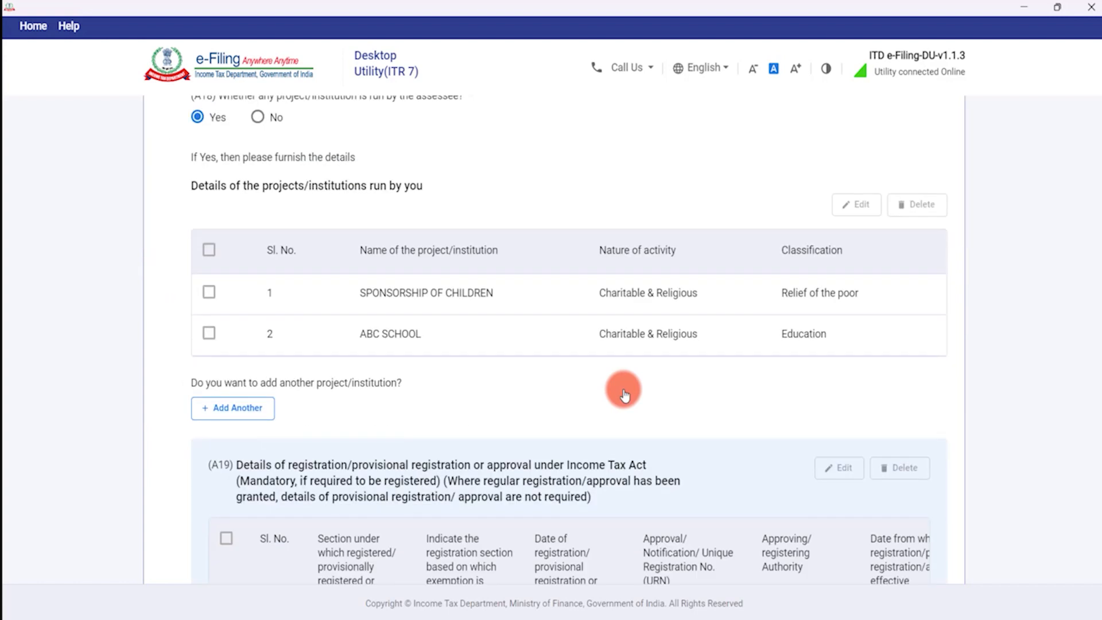
Confirm Part A - General 1 and open Part A - General 2 for confirmation.
scroll(624, 393, down, 10)
click(904, 517)
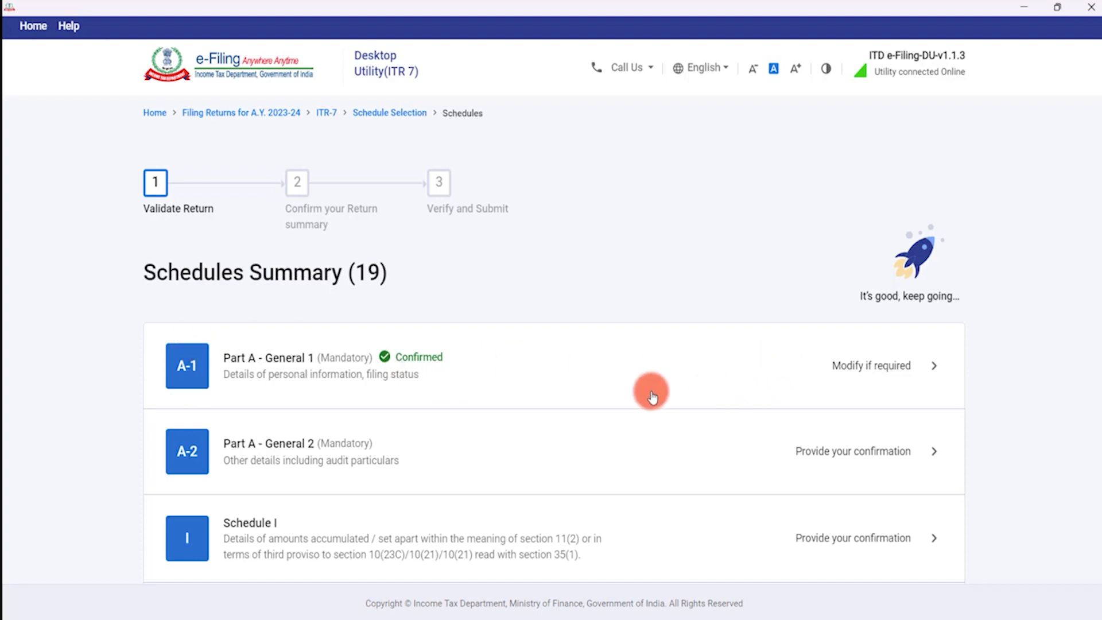
scroll(494, 368, down, 1)
scroll(495, 368, down, 1)
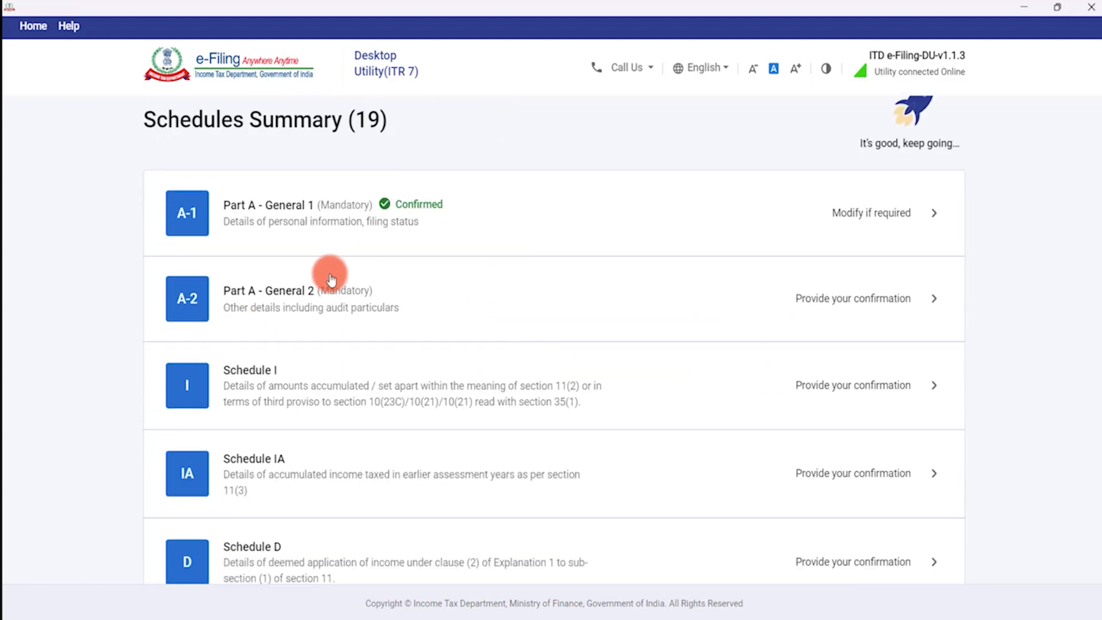
click(866, 300)
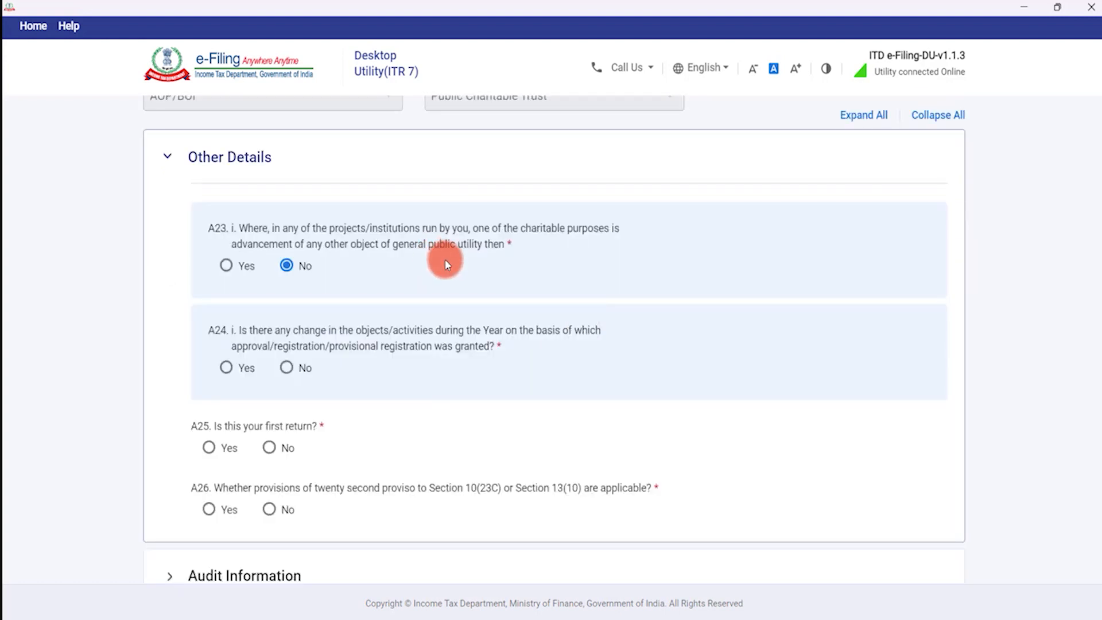
Try Yes on A23 with its trade and services sub-questions, then set A23 back to No.
scroll(446, 262, up, 2)
scroll(262, 376, down, 1)
scroll(262, 374, down, 1)
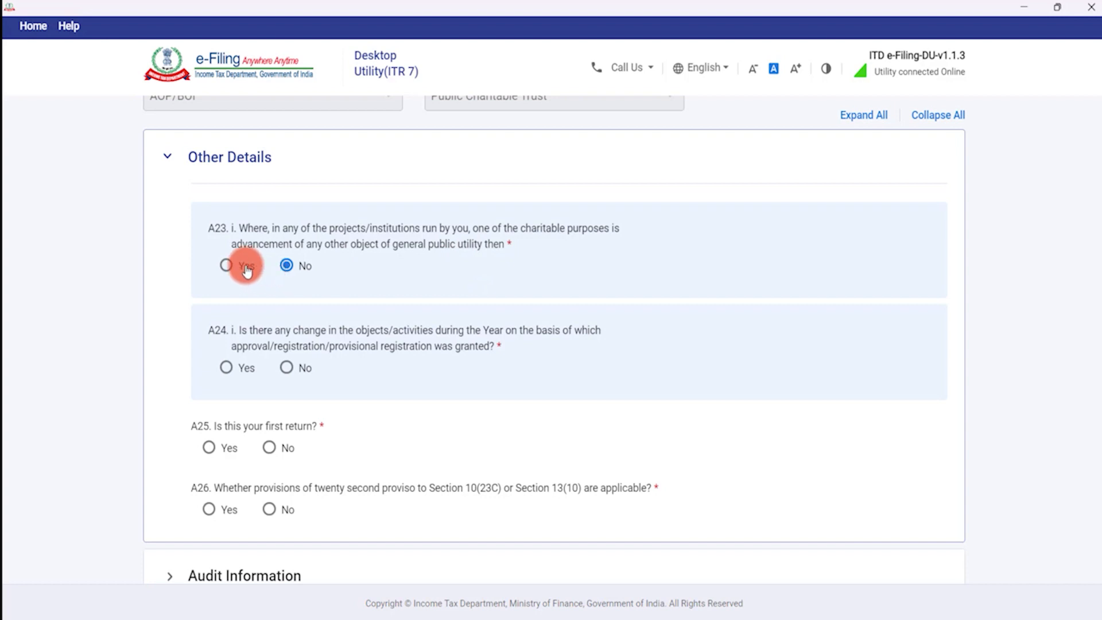
click(227, 265)
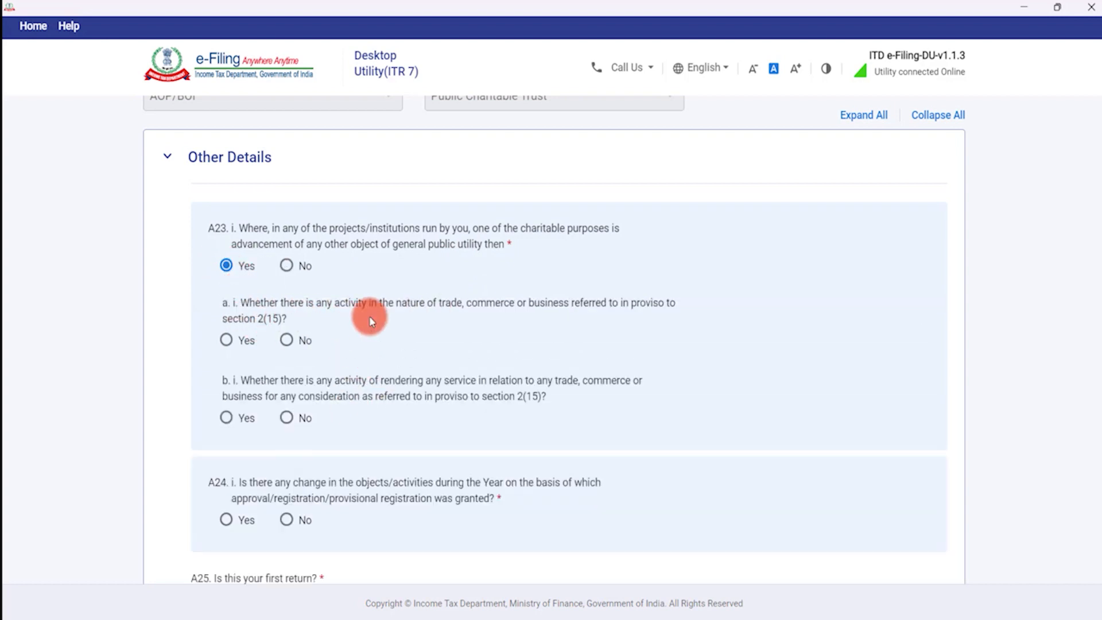
click(227, 340)
click(243, 425)
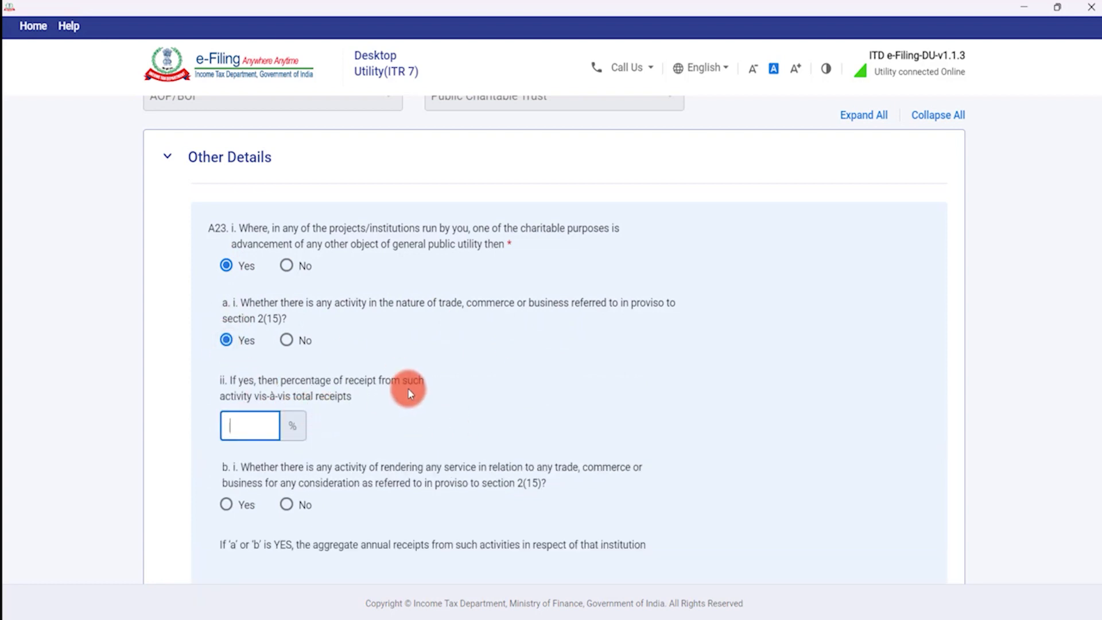
scroll(255, 414, down, 1)
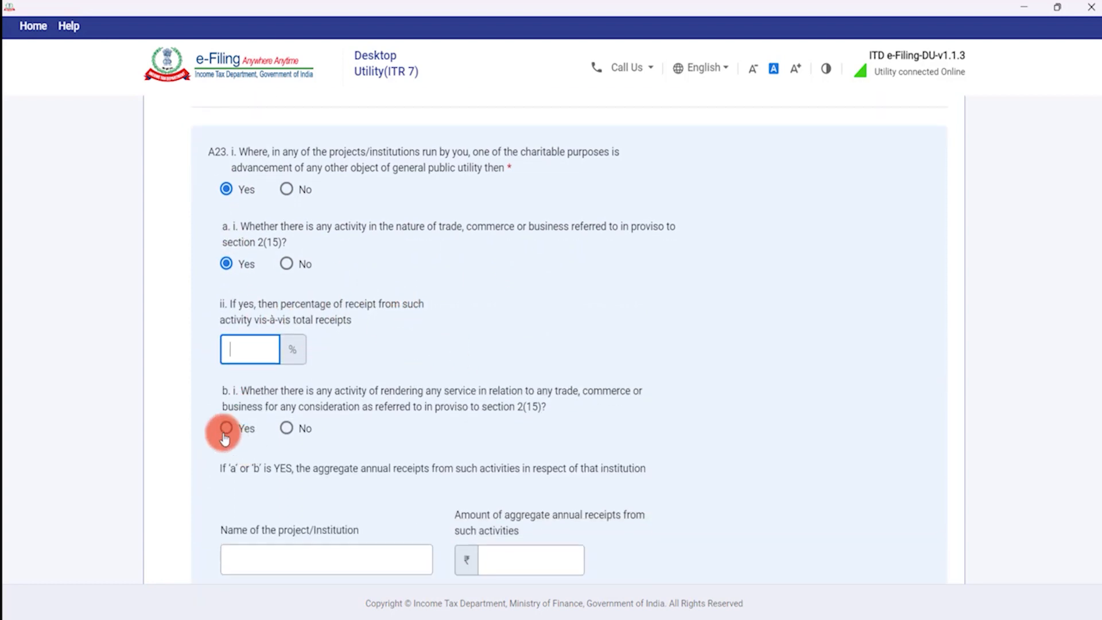
click(227, 427)
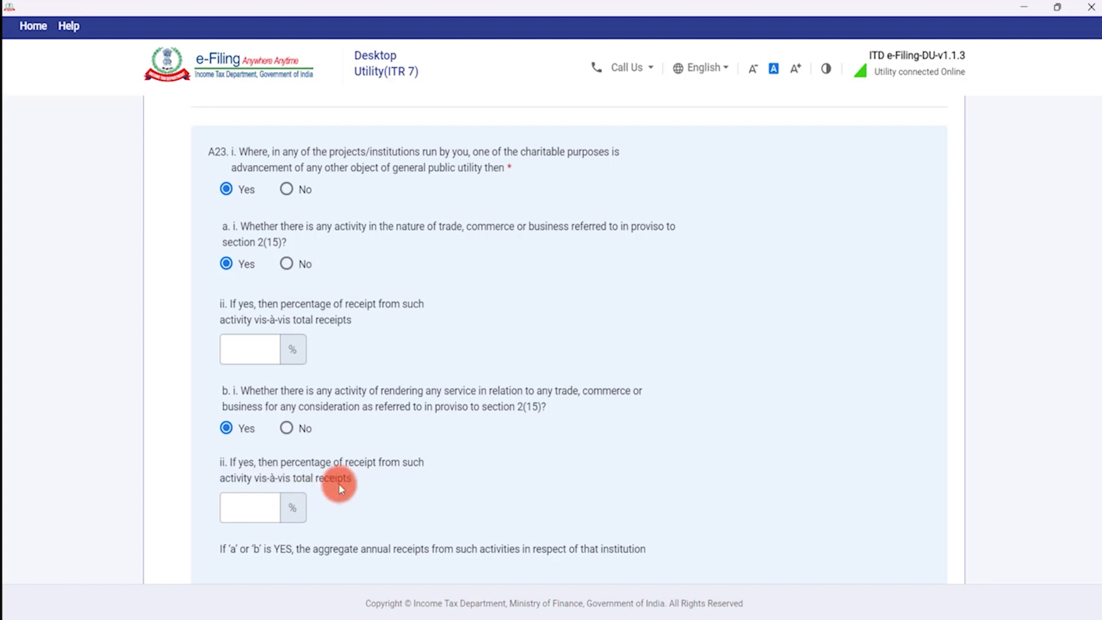
click(286, 189)
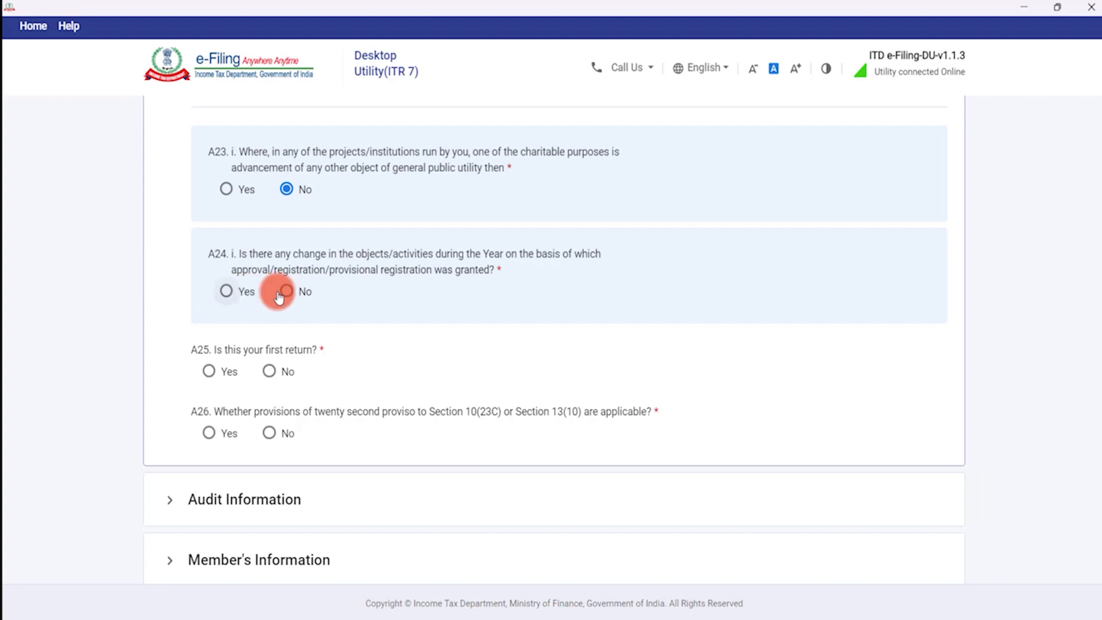
Set A24 to No after briefly trying Yes, and answer No to A25 on the first return.
click(285, 291)
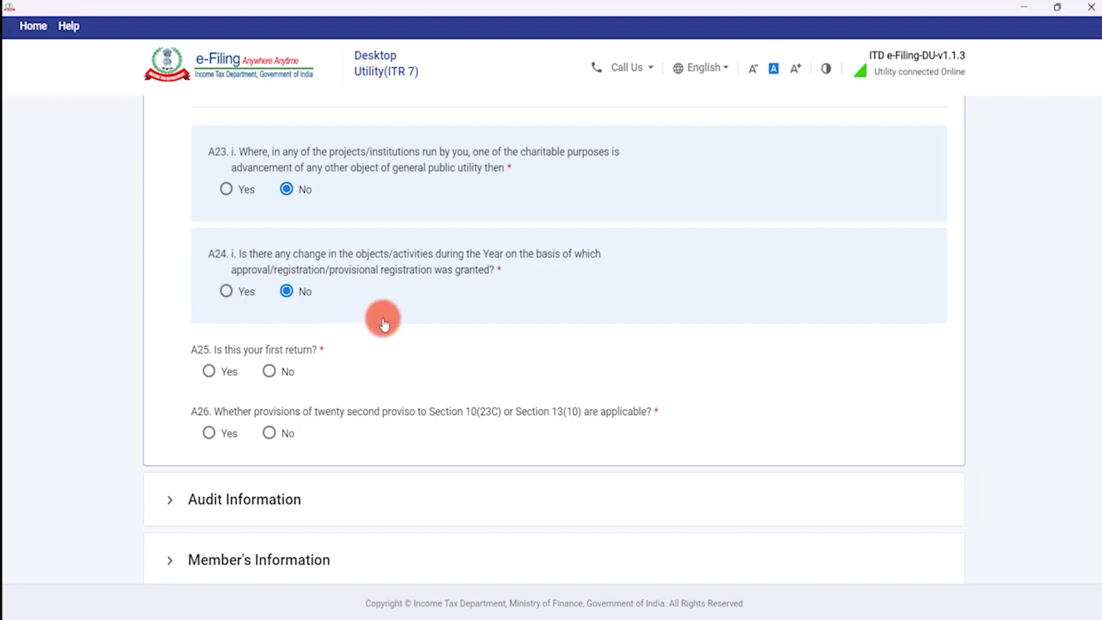
click(228, 291)
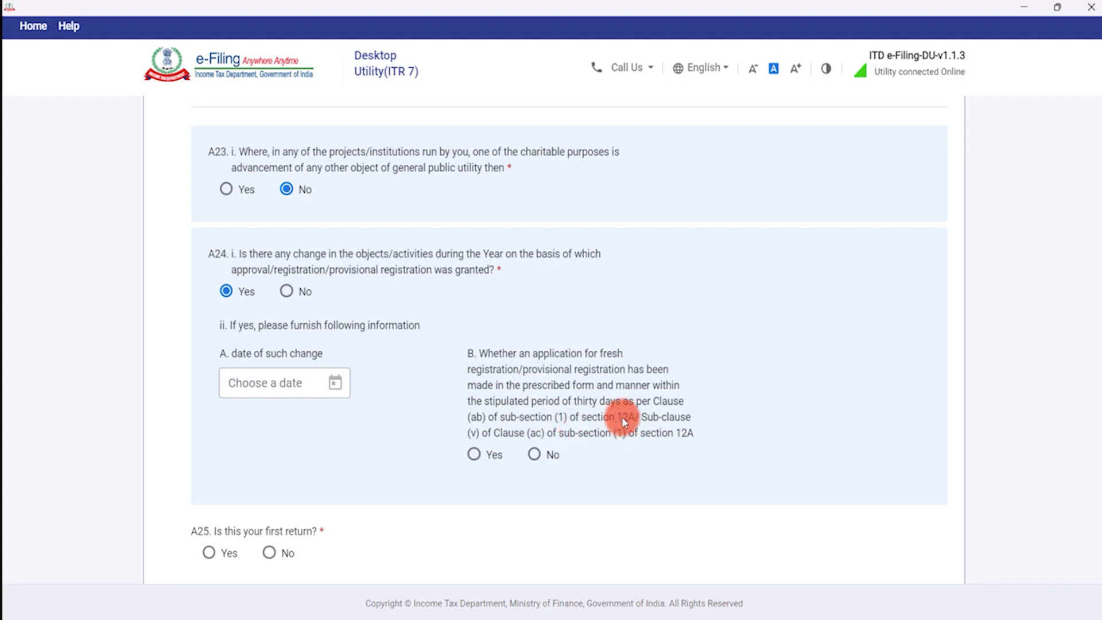
click(287, 291)
scroll(352, 392, down, 2)
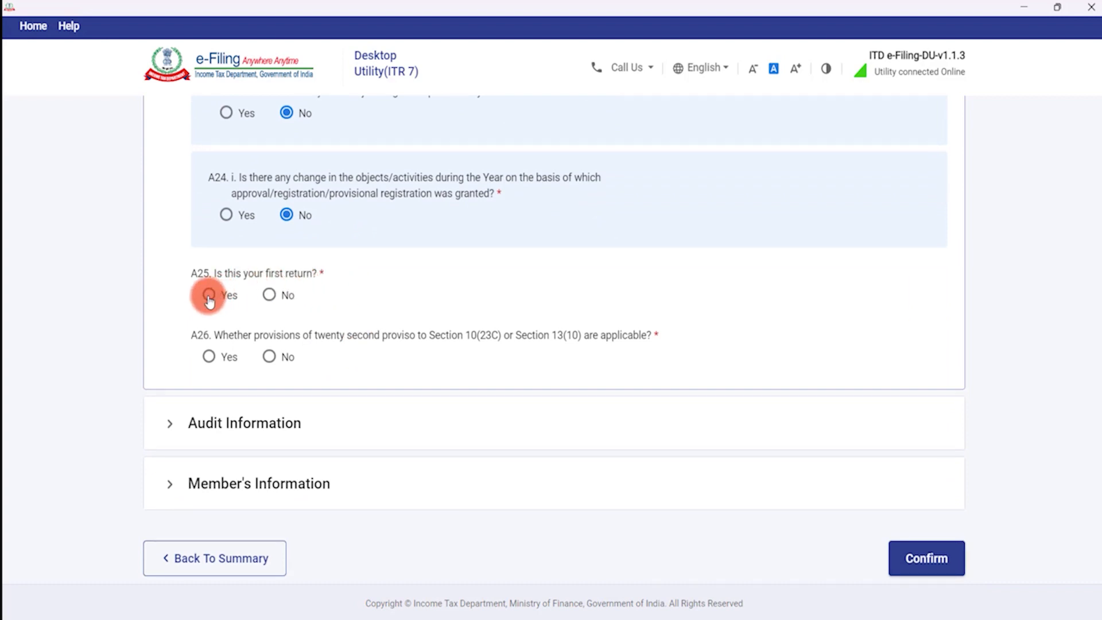
click(271, 298)
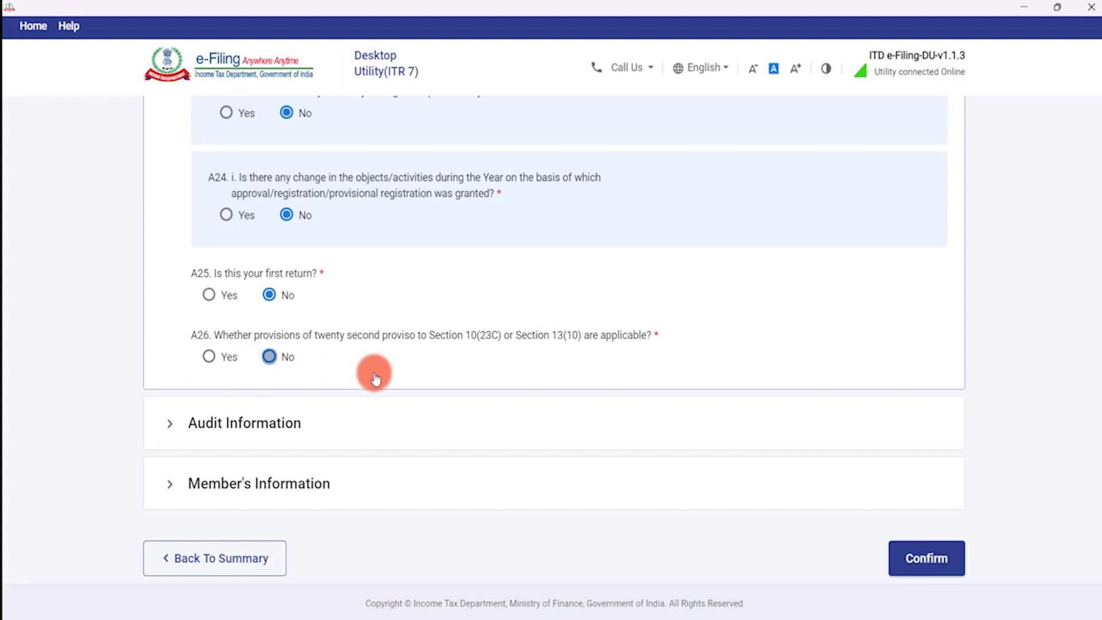
scroll(345, 364, down, 2)
Expand Audit Information and toggle A27 audit liability to No and back to Yes.
click(280, 329)
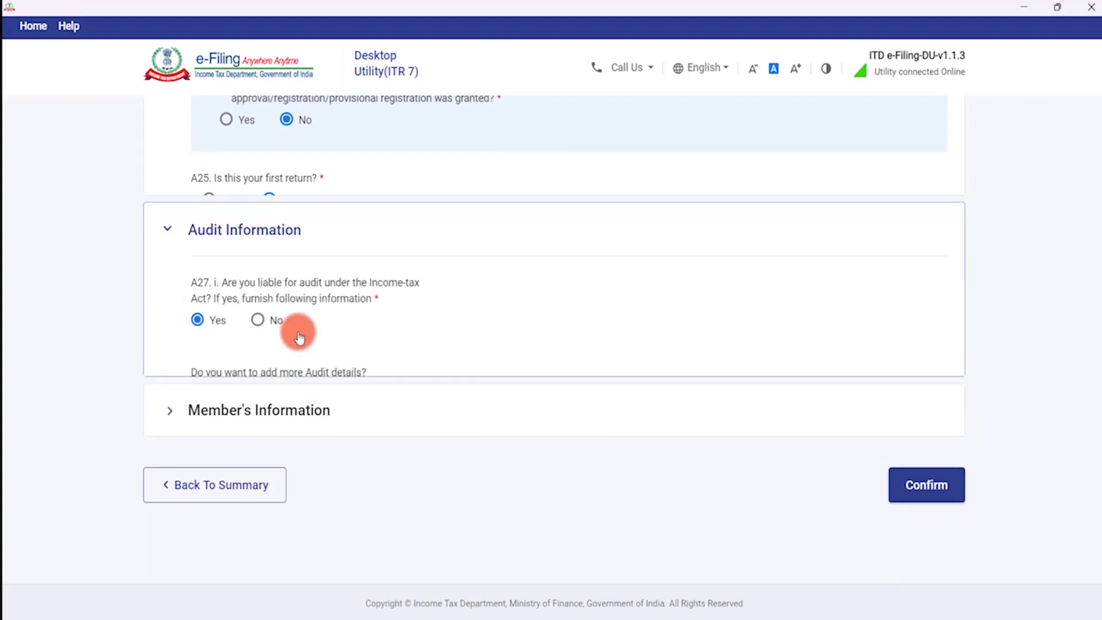
scroll(406, 337, down, 4)
scroll(396, 308, up, 3)
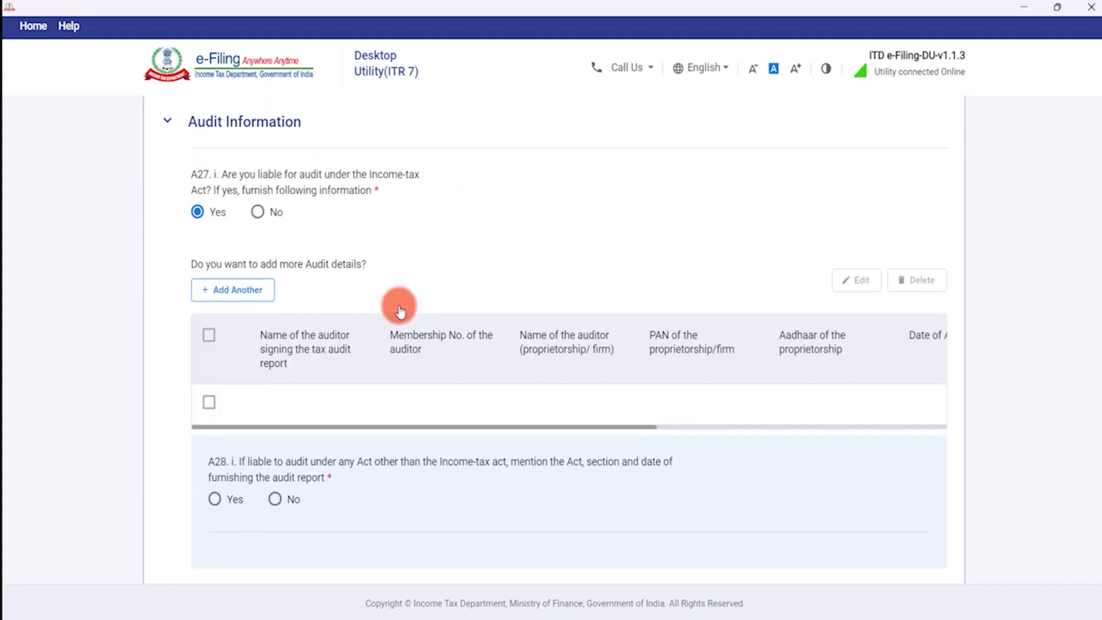
scroll(398, 305, up, 2)
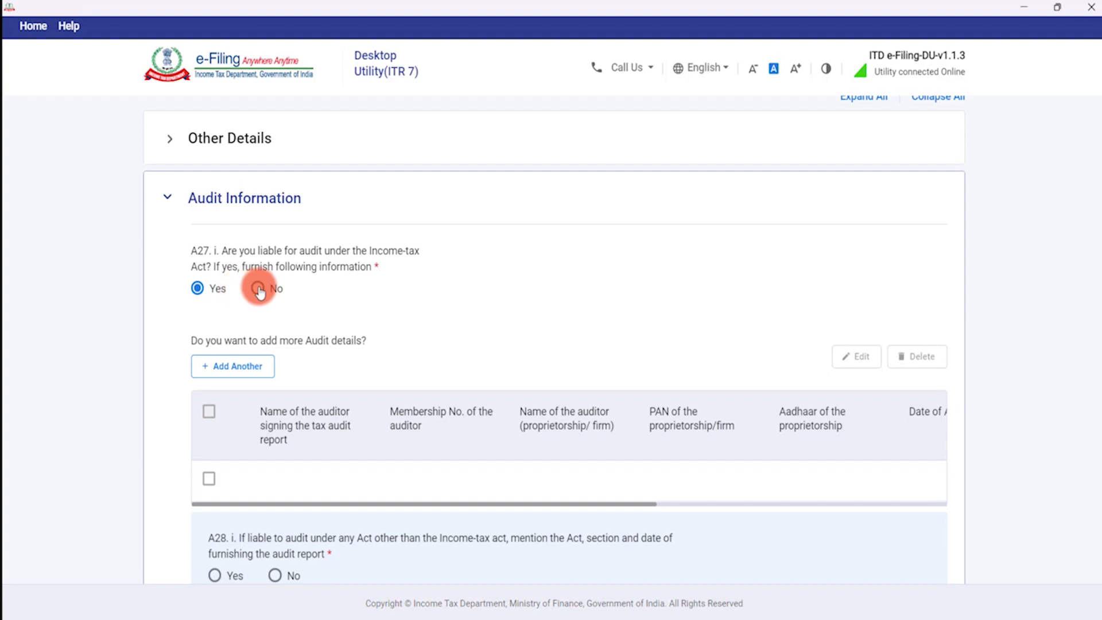
click(275, 292)
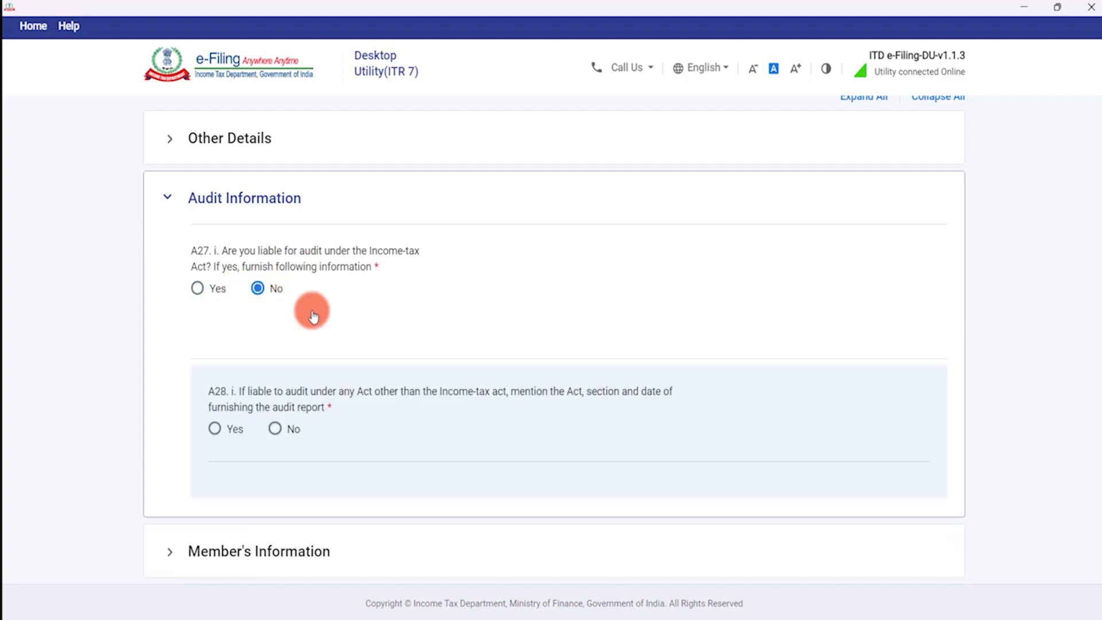
click(196, 290)
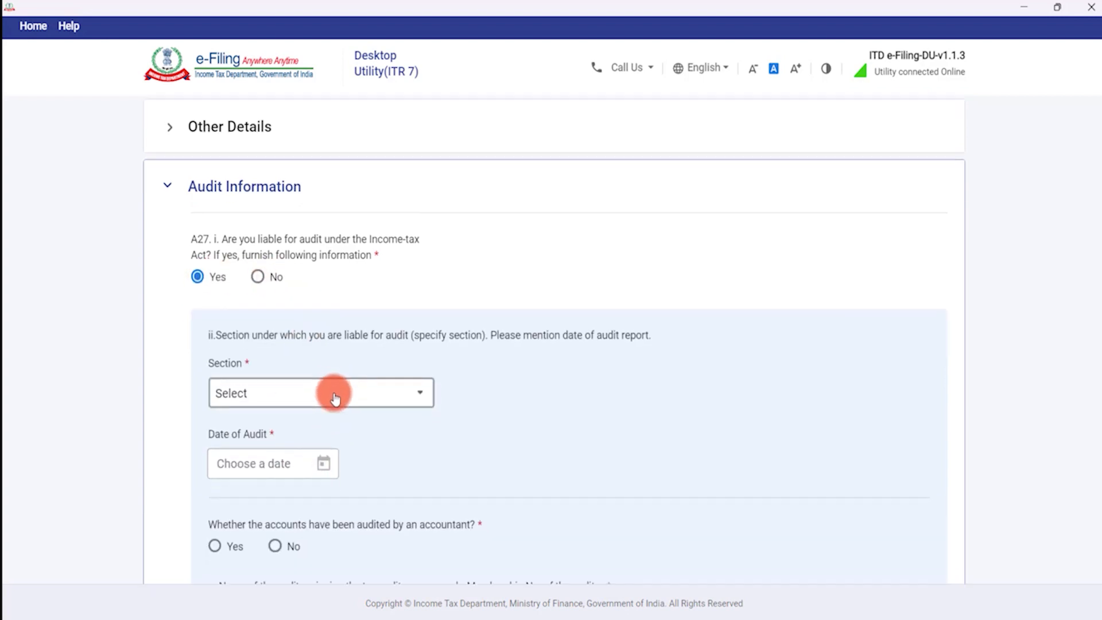
Select section 12A(1)(b) from the audit Section list.
scroll(339, 391, down, 3)
click(350, 258)
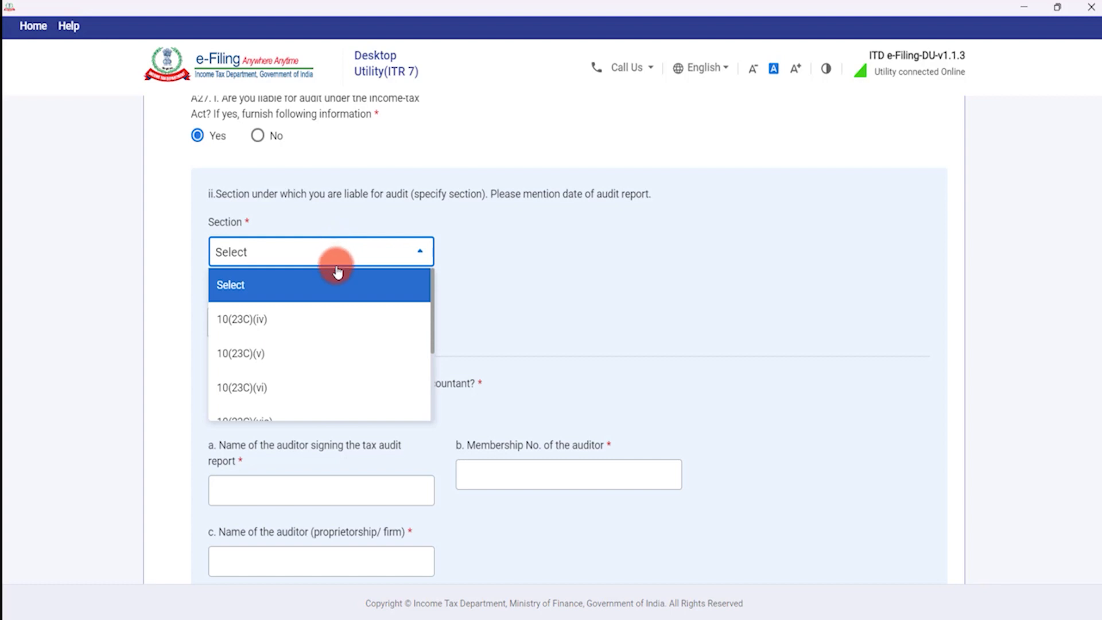
scroll(327, 296, down, 3)
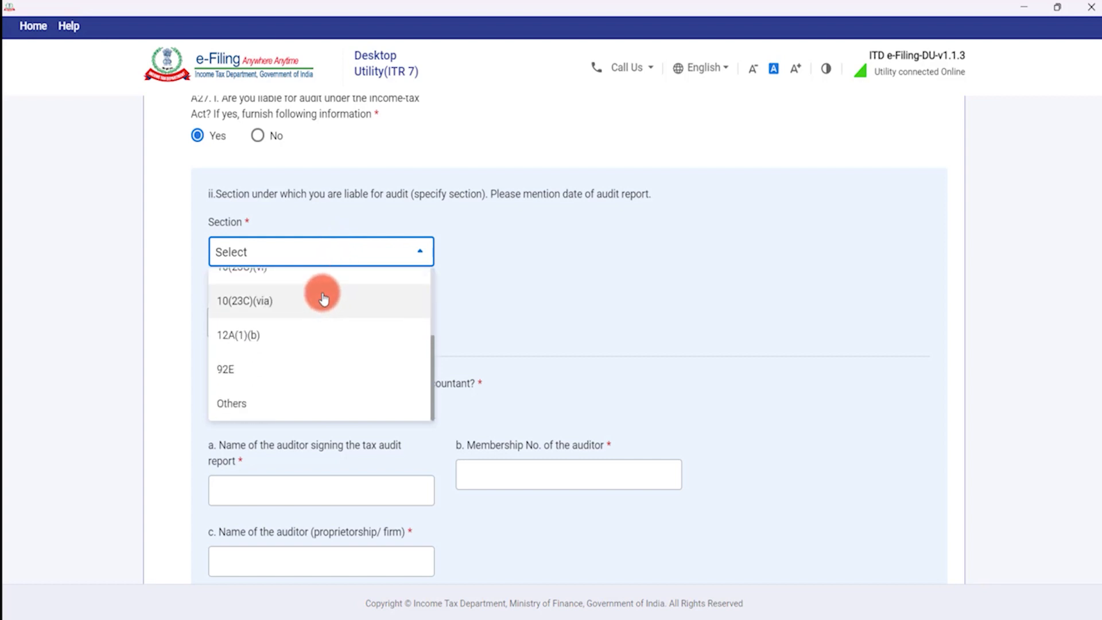
click(283, 345)
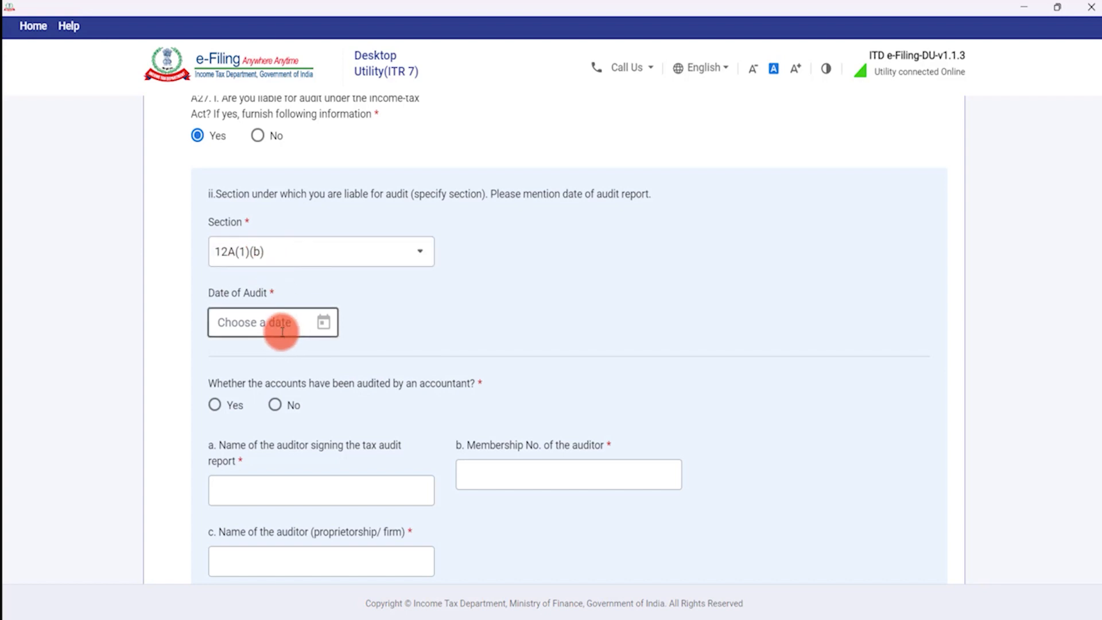
Set the Date of Audit to 06-Sep-2023 in the calendar.
click(322, 321)
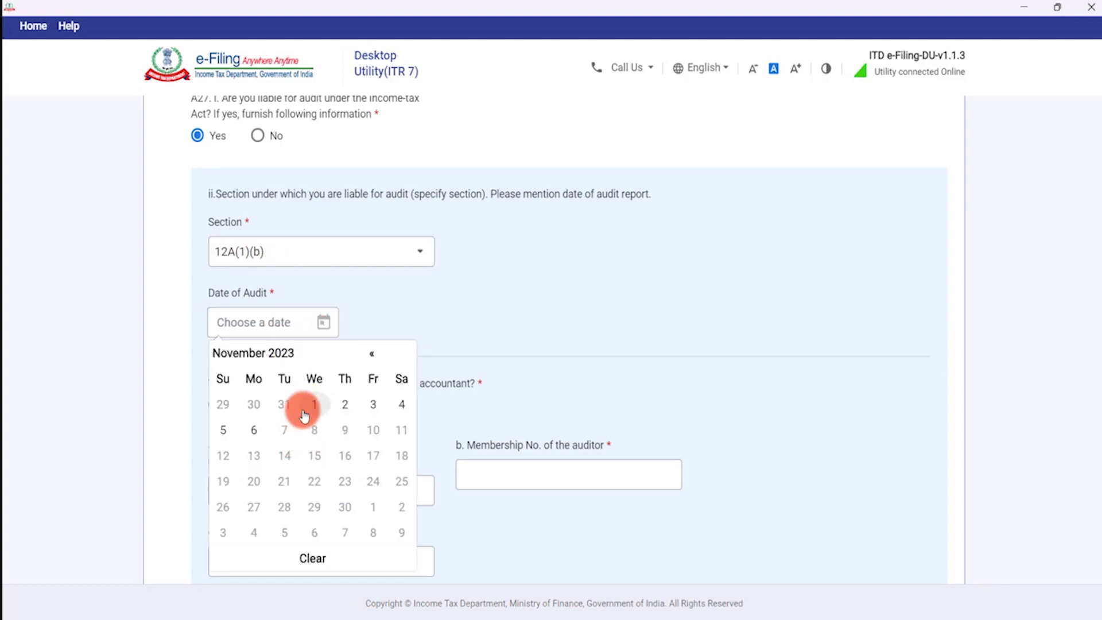
click(370, 354)
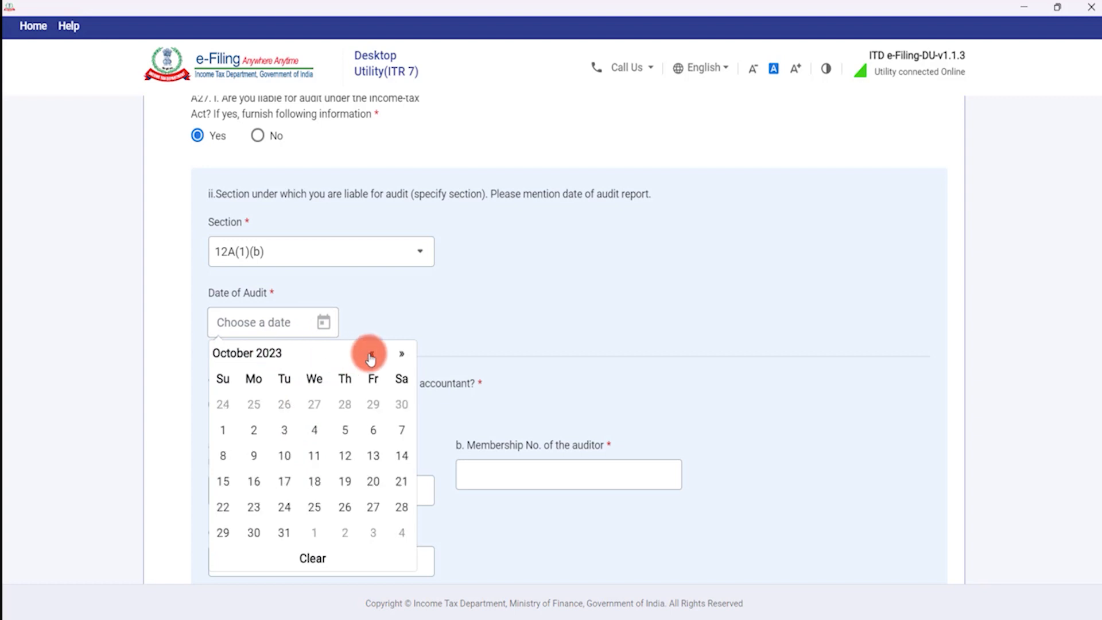
click(371, 354)
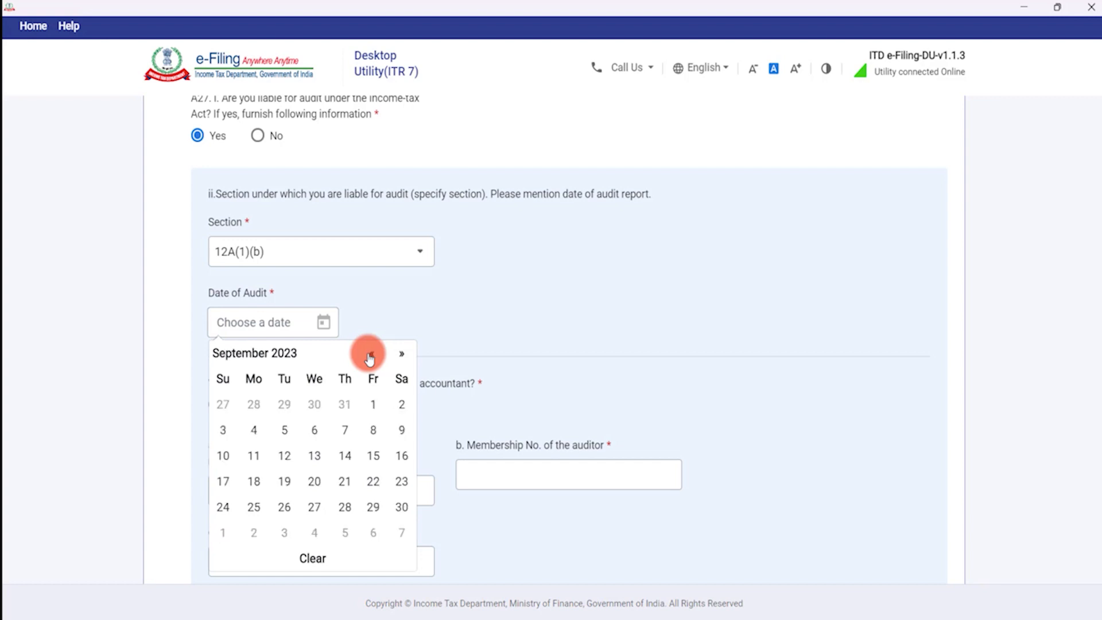
click(314, 429)
scroll(349, 378, down, 3)
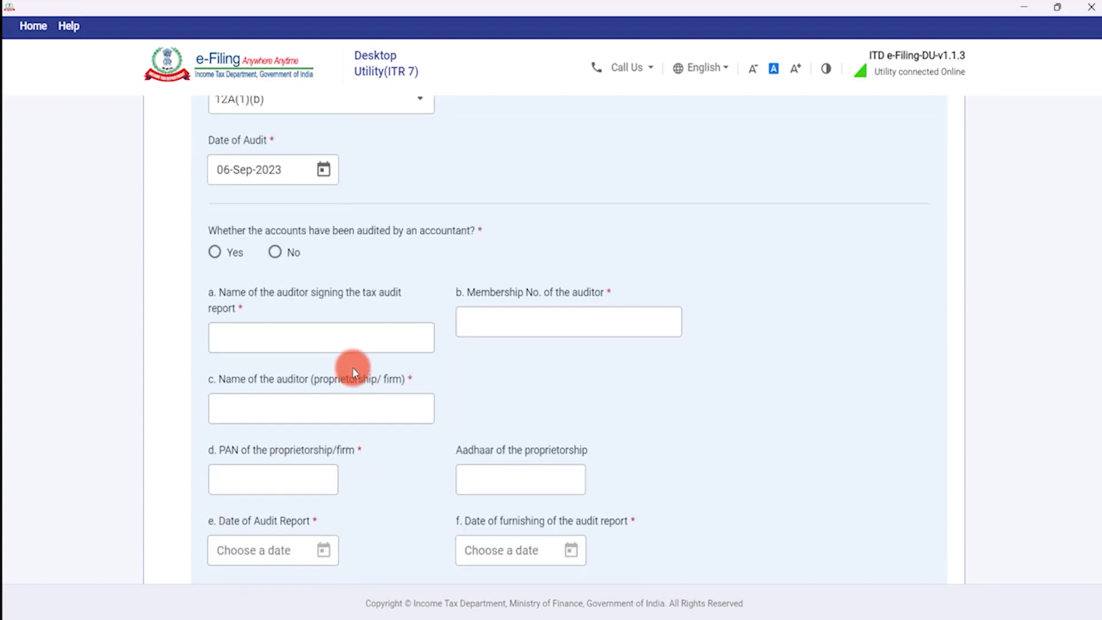
Answer Yes to accounts audited by an accountant and enter the auditor's name.
click(215, 252)
click(256, 341)
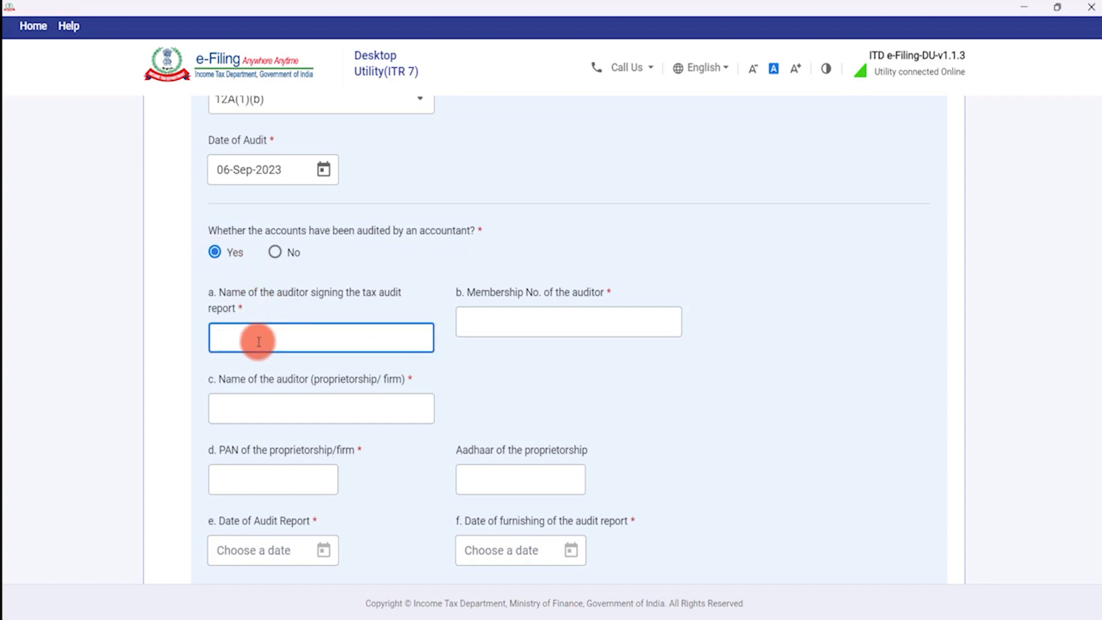
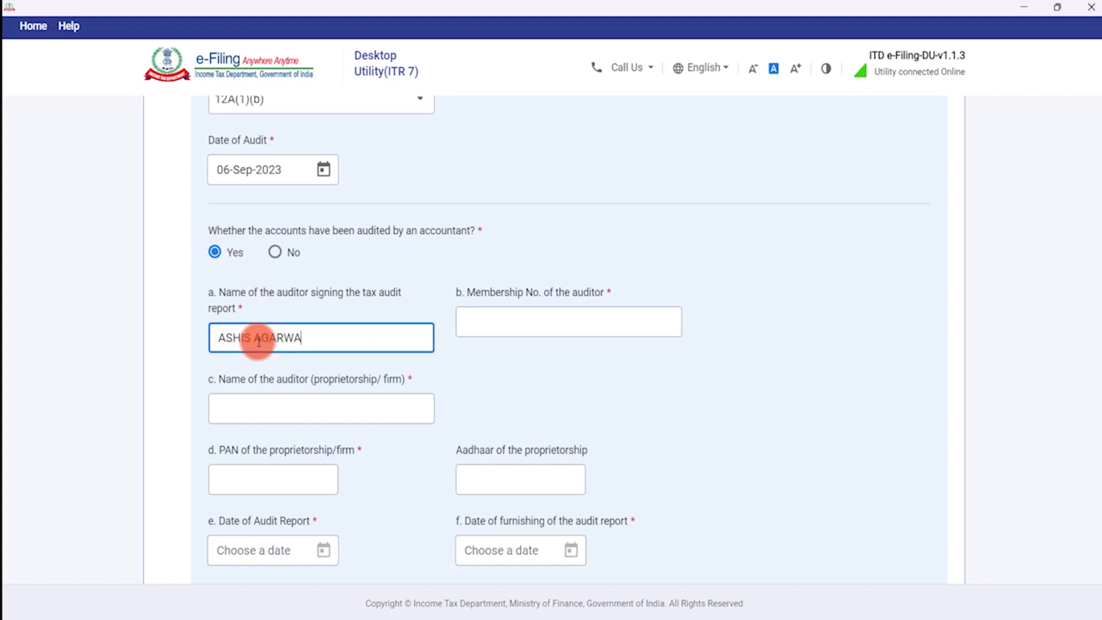
key(Tab)
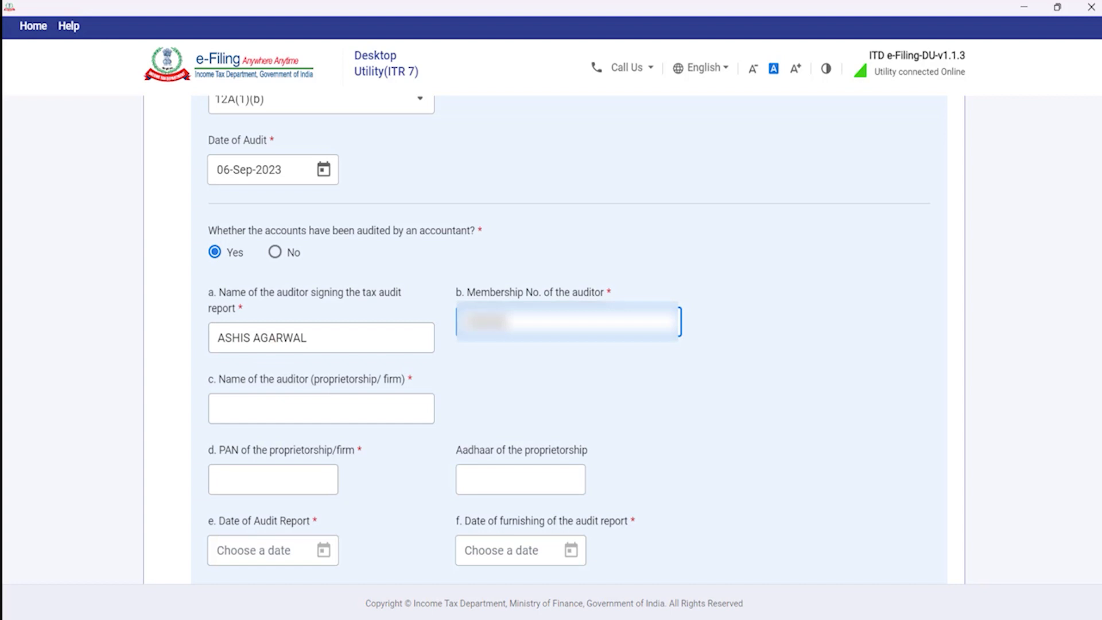
key(Tab)
key(shift+Tab)
key(Tab)
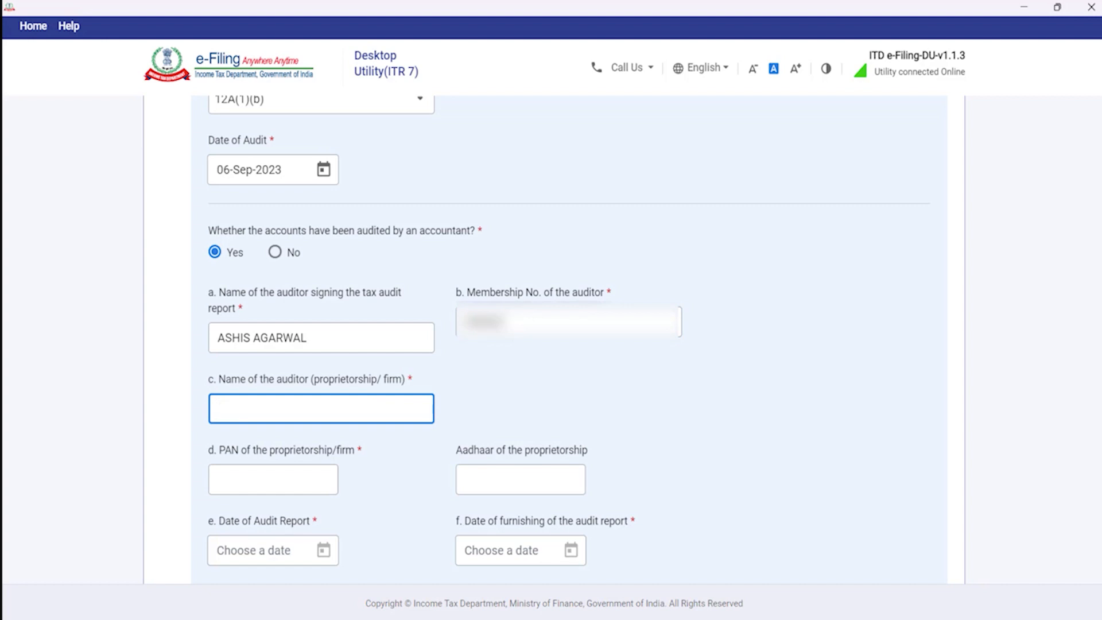
Enter the audit firm's name and the firm's PAN.
text(ASHIS)
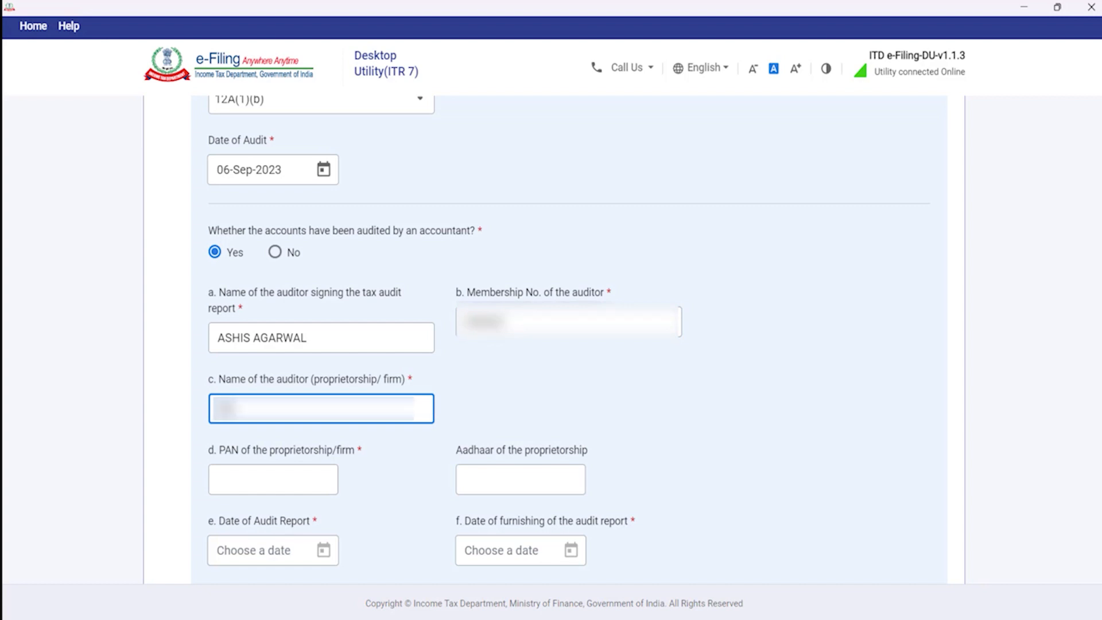
text( AGA)
key(BackSpace)
key(BackSpace)
key(BackSpace)
text(AGA)
click(273, 479)
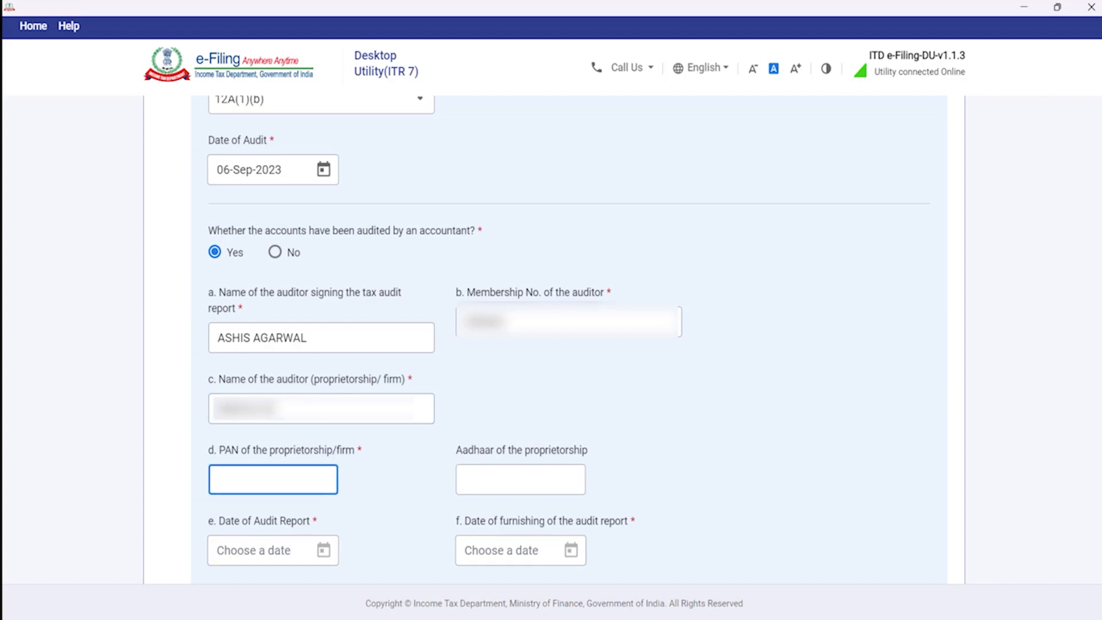
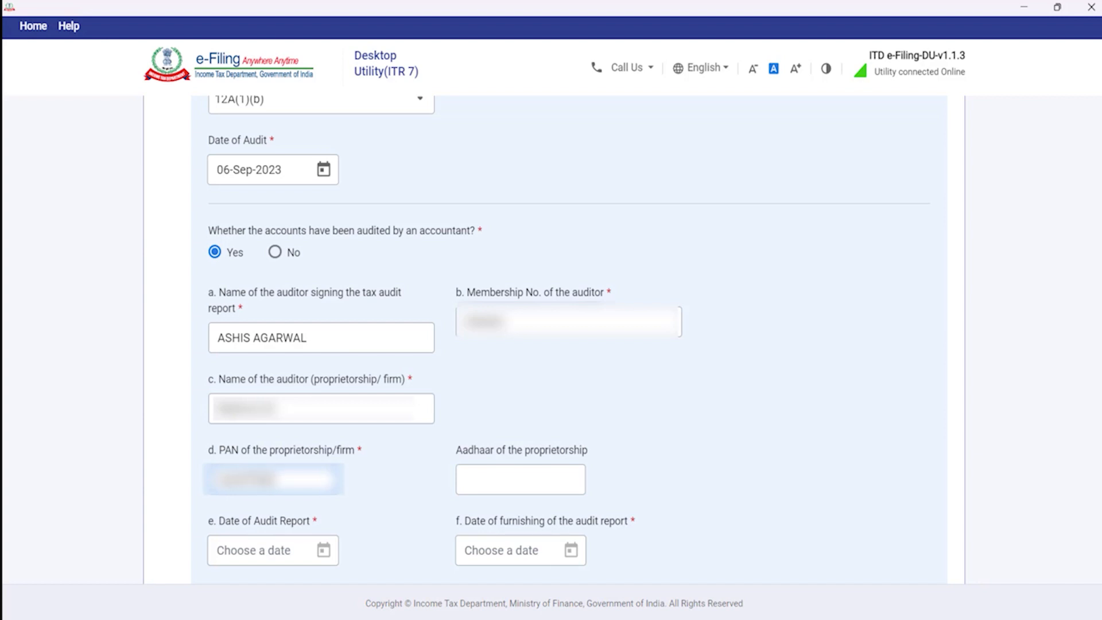
key(Tab)
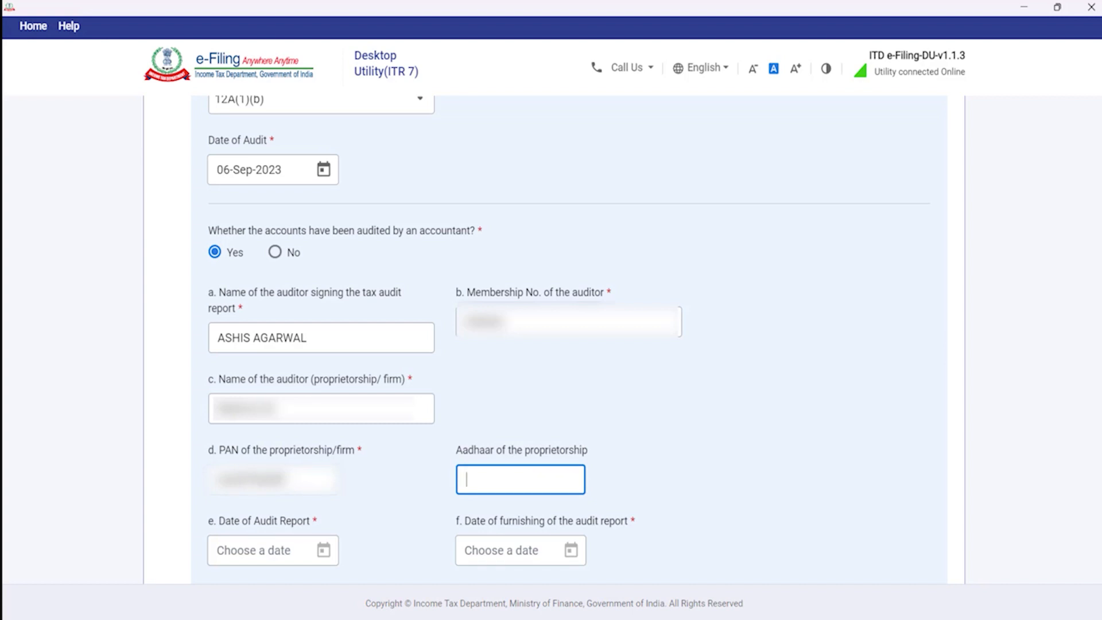
Set the audit report date to 06-Sep-2023.
scroll(581, 411, down, 1)
click(341, 472)
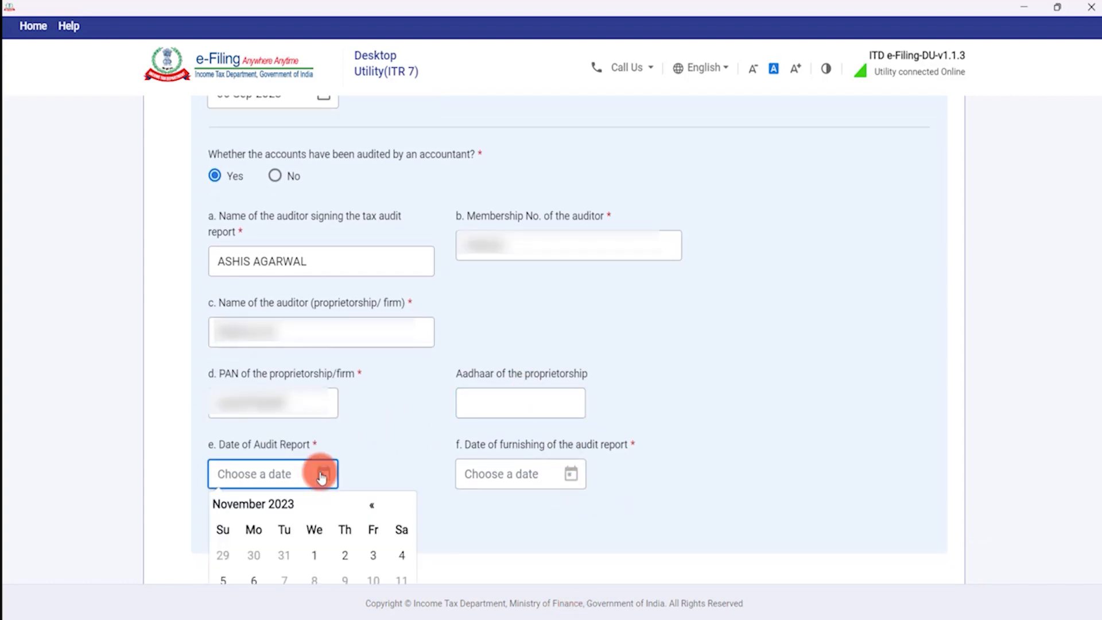
scroll(293, 460, down, 5)
scroll(295, 275, up, 2)
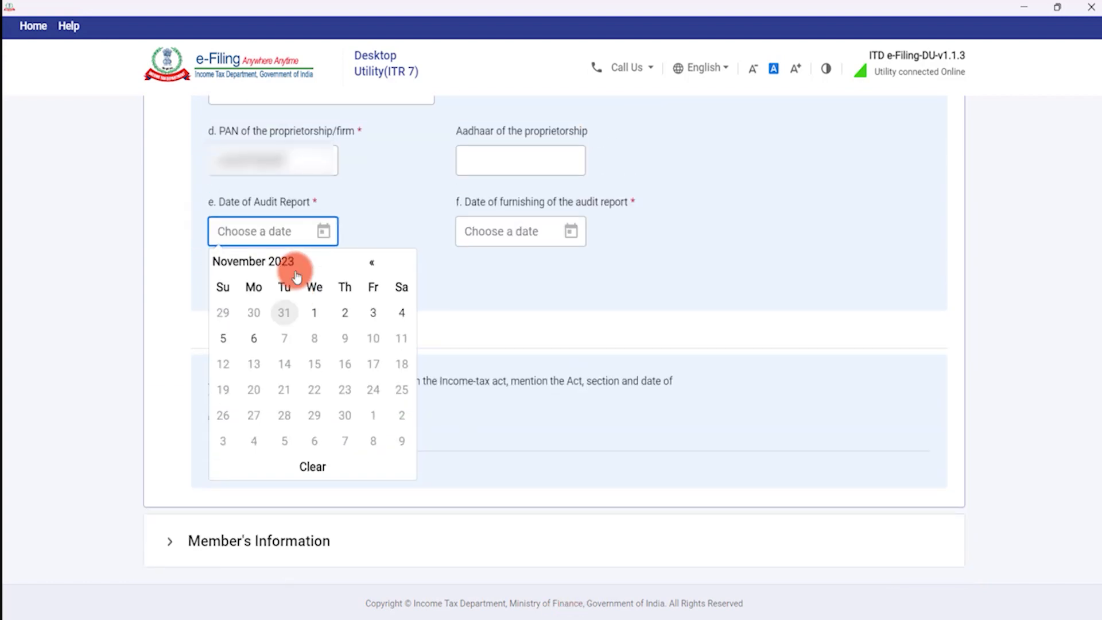
scroll(294, 270, up, 4)
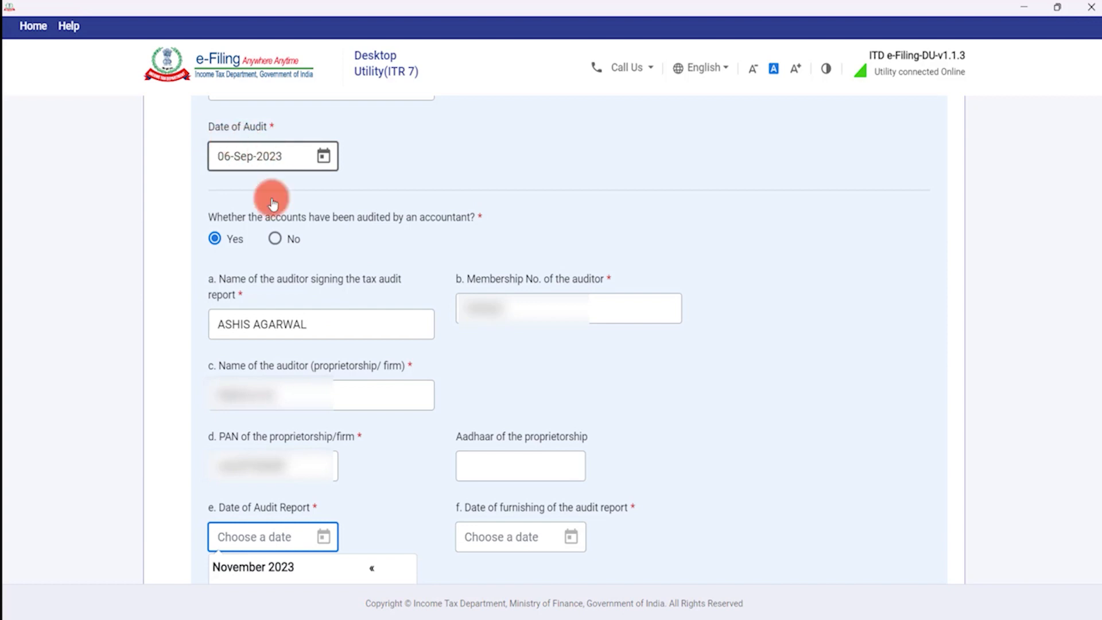
scroll(281, 468, down, 3)
click(283, 338)
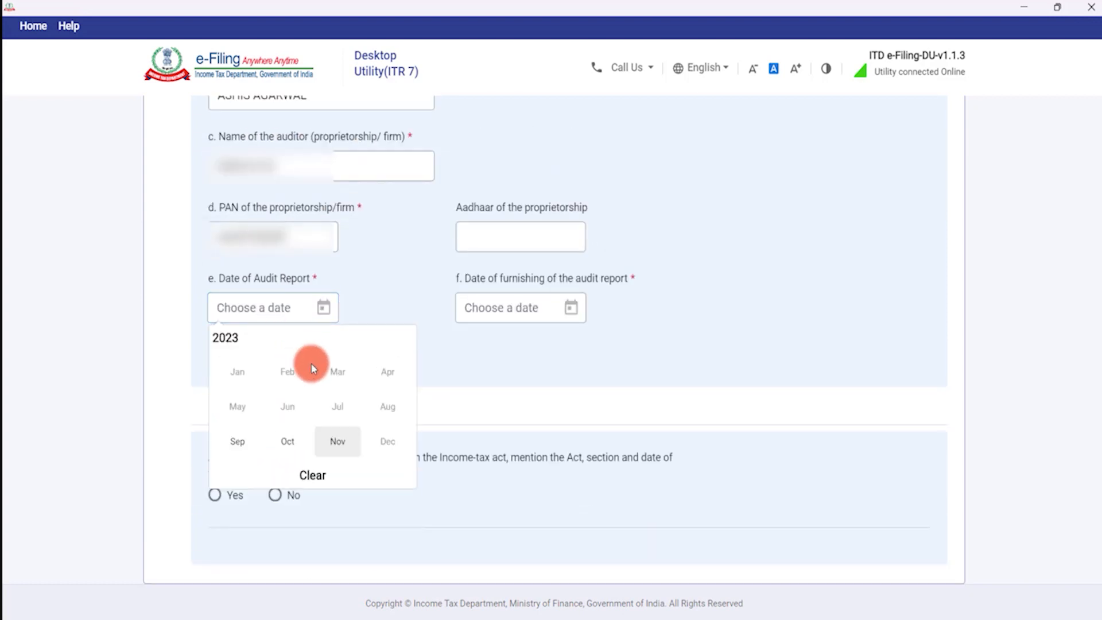
click(260, 439)
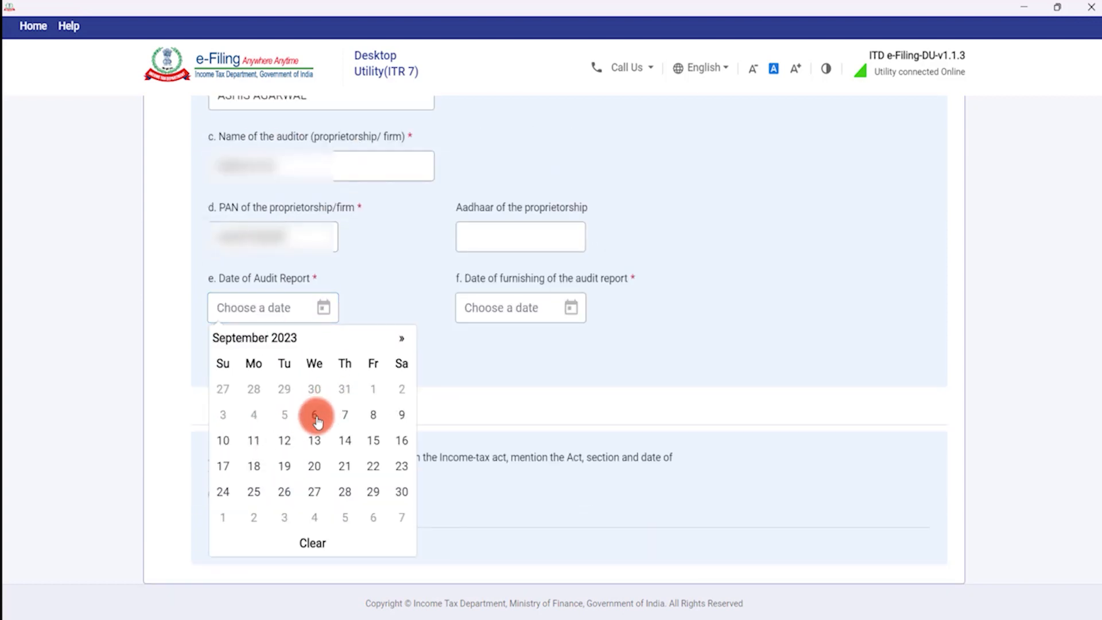
click(317, 422)
Set the furnishing date to 18-Oct-2023 and add the auditor row to the table.
click(505, 307)
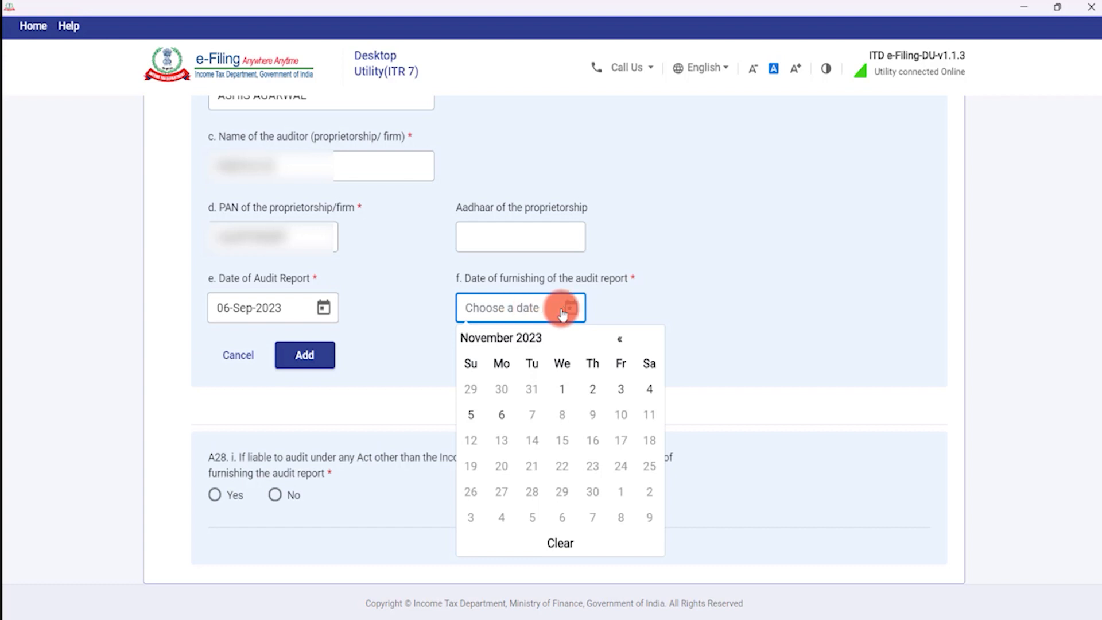
click(534, 339)
click(540, 444)
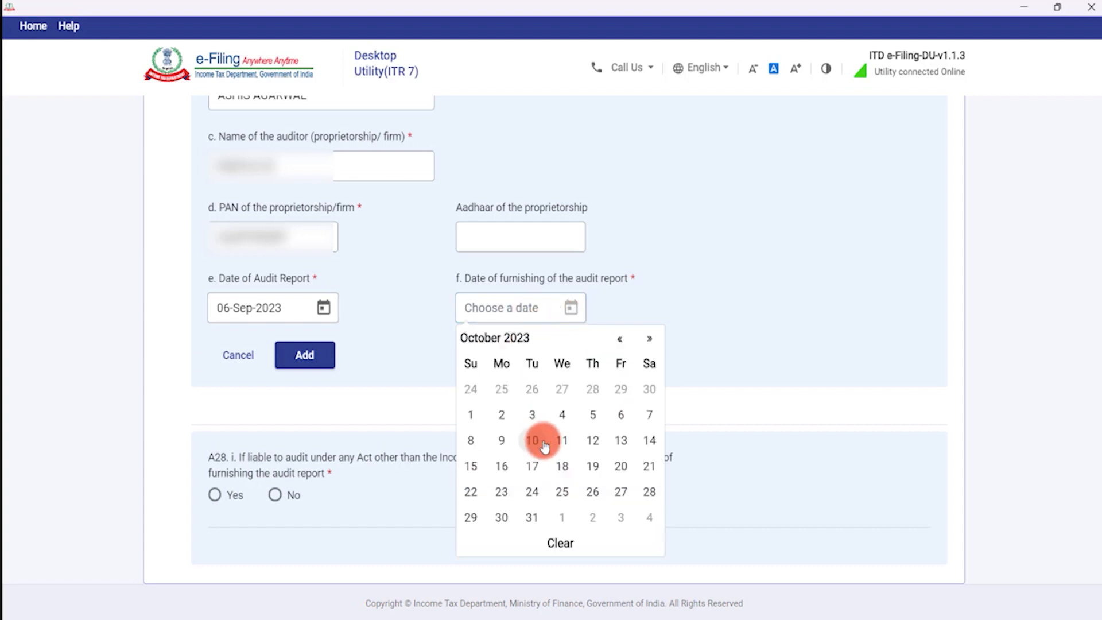
click(317, 355)
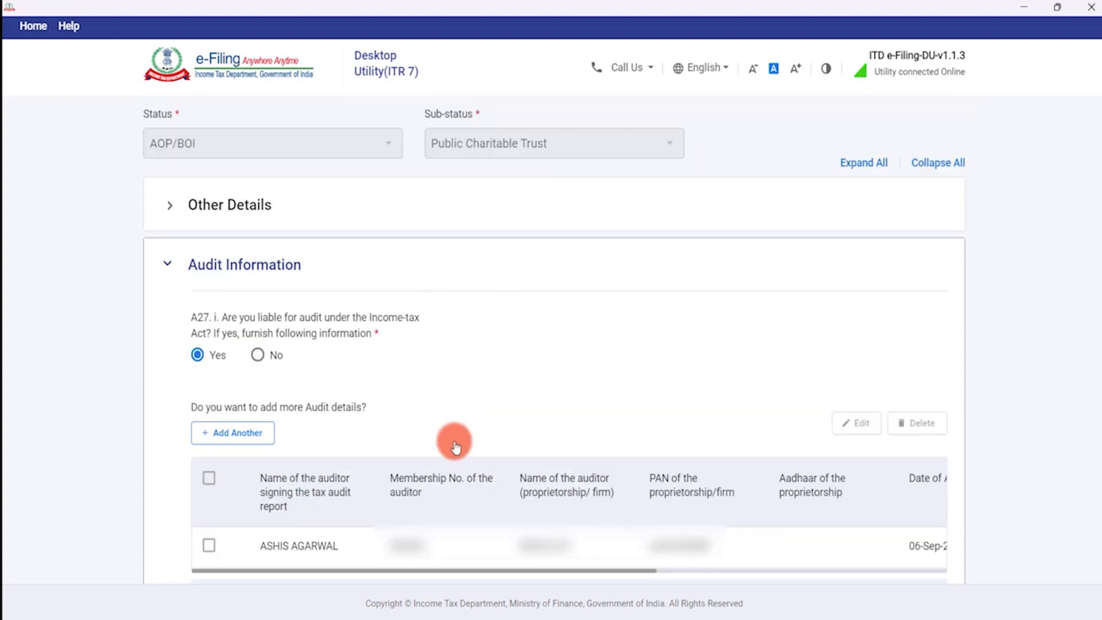
Switch A28 to Yes and try Foreign Contribution Regulation Act 2010 with its section and date fields.
scroll(452, 443, down, 6)
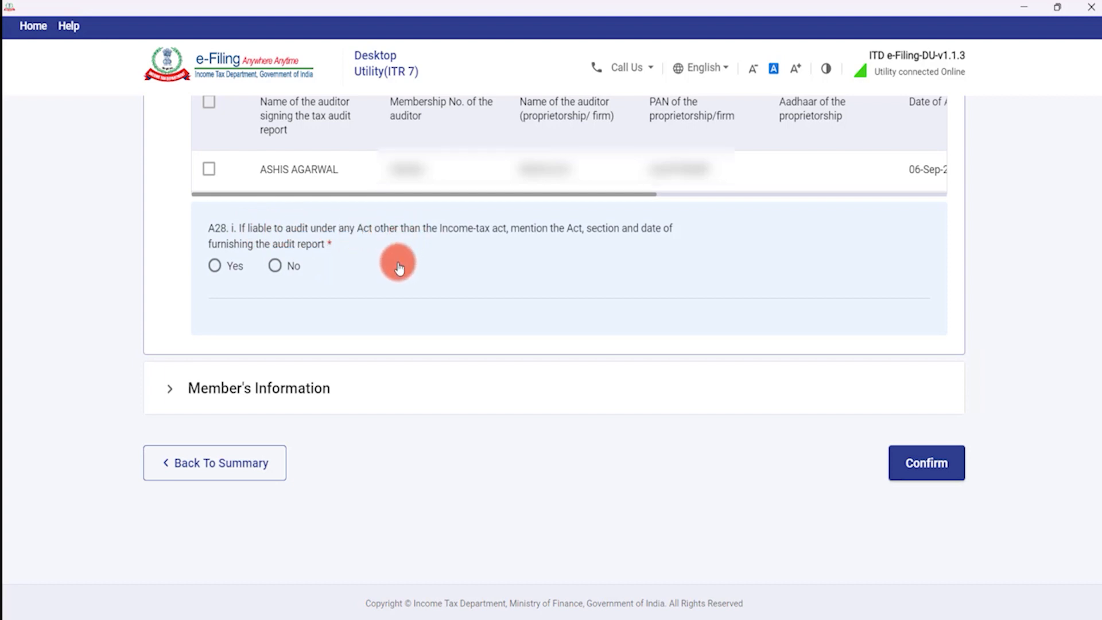
click(275, 265)
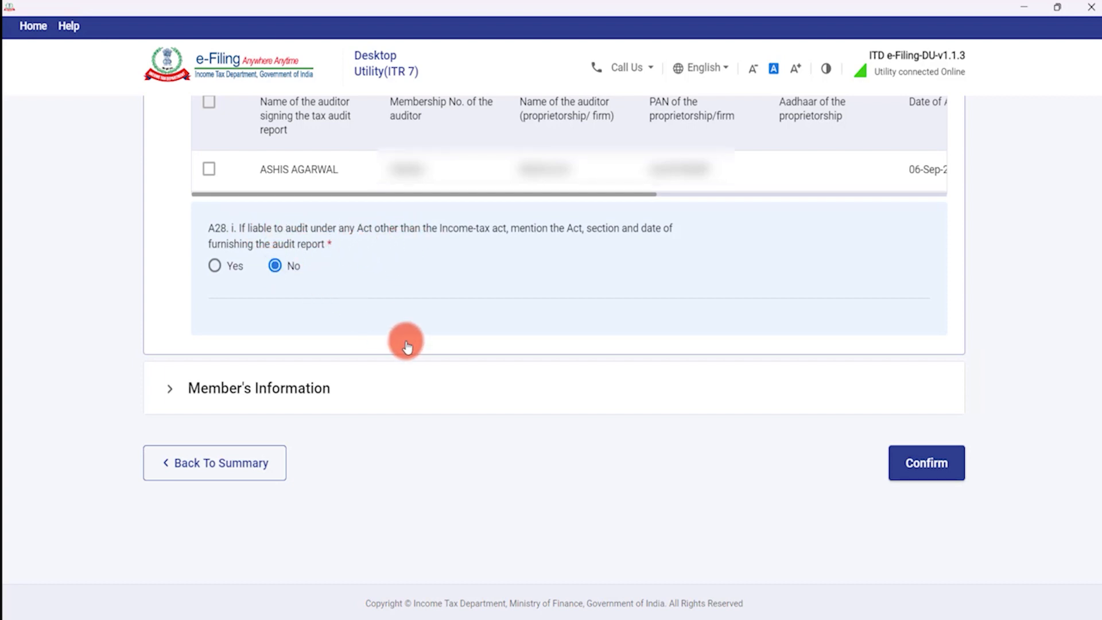
click(215, 267)
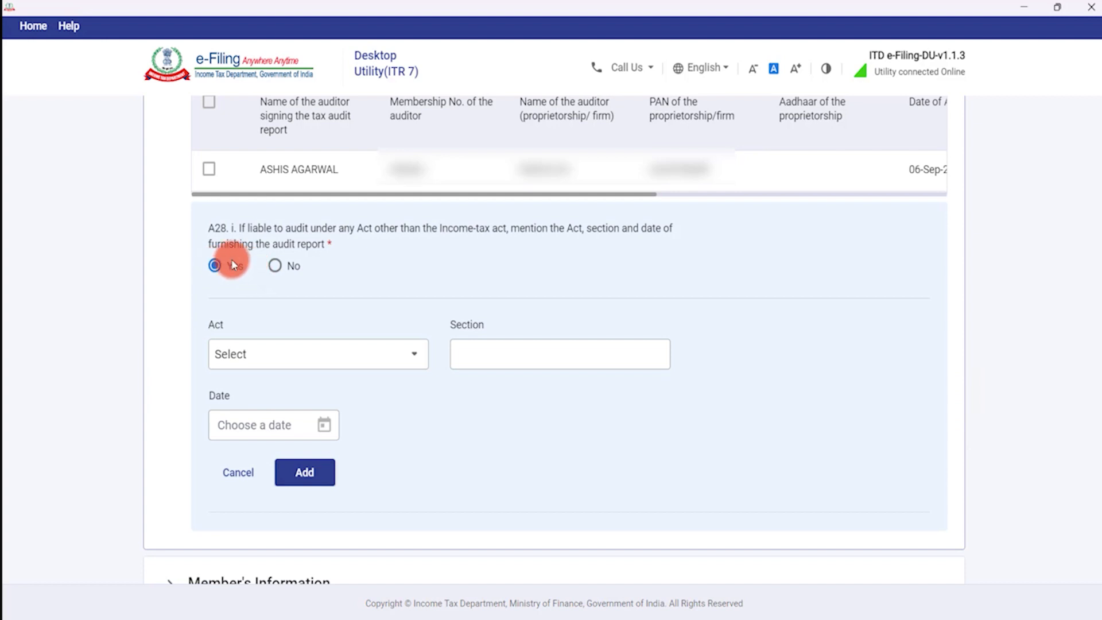
click(284, 359)
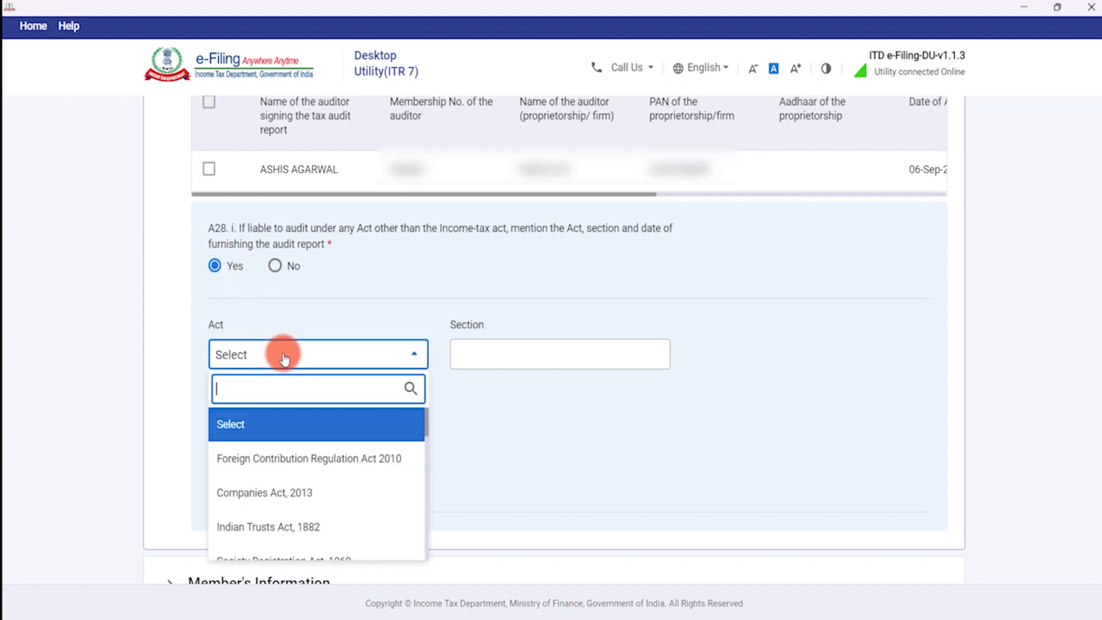
click(298, 454)
click(470, 351)
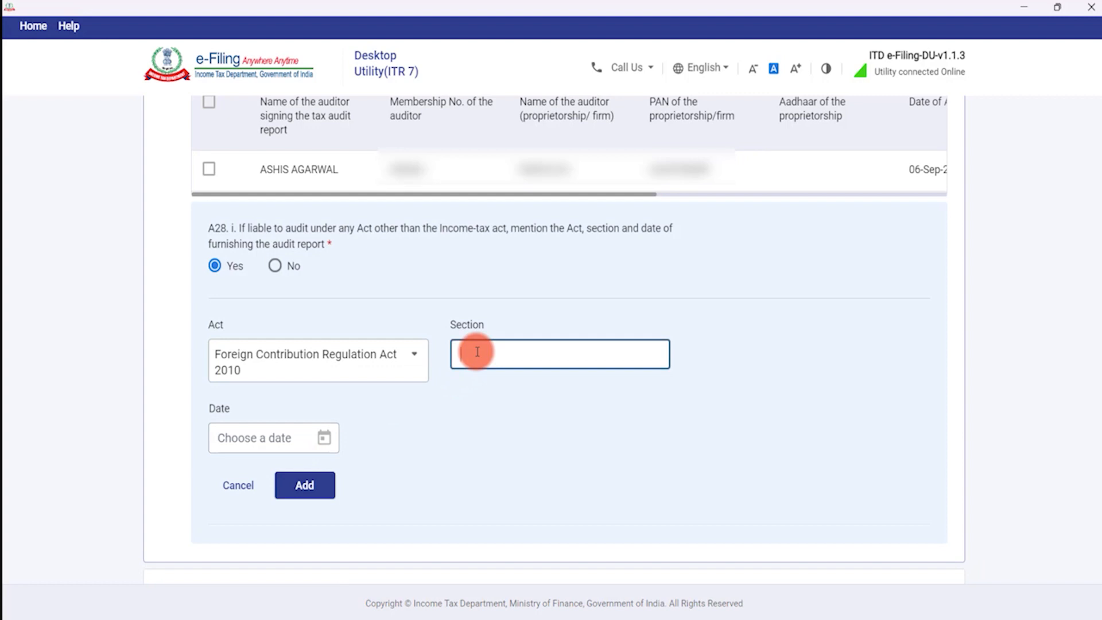
click(255, 450)
scroll(253, 442, down, 3)
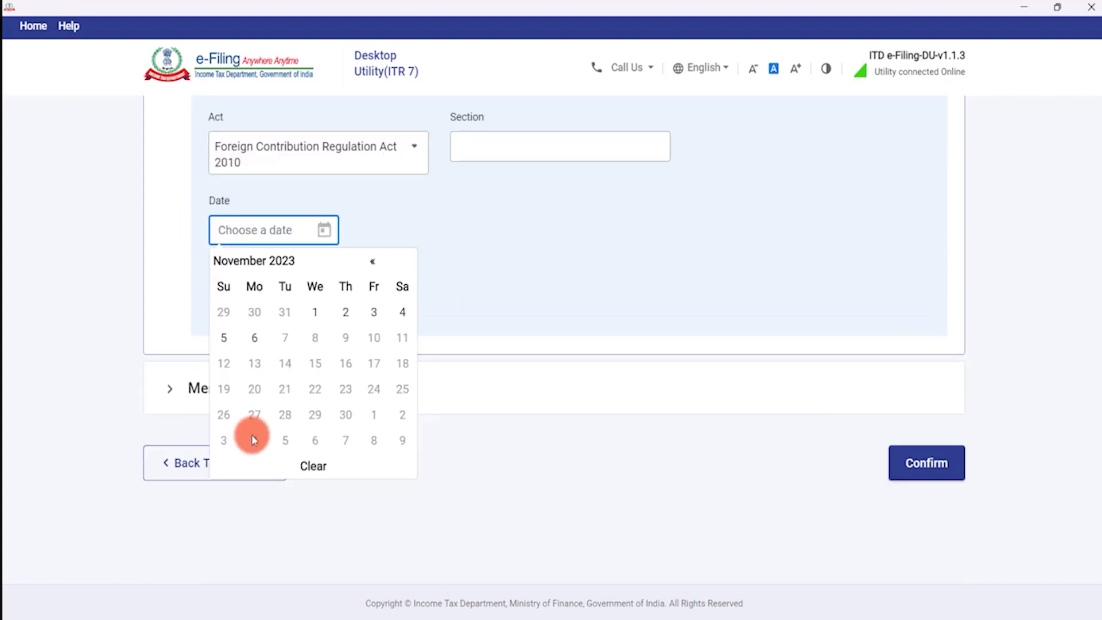
click(245, 227)
scroll(249, 228, up, 1)
scroll(249, 228, up, 5)
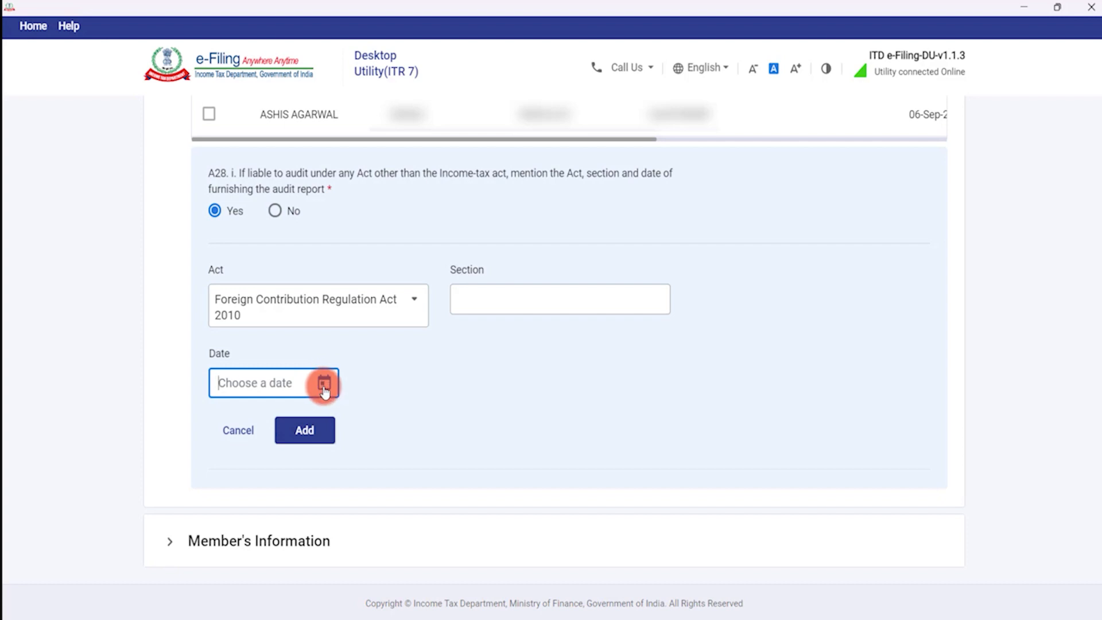
Try Companies Act, 2013 instead, cancel the entry leaving A28 No, and expand Member's Information.
click(367, 309)
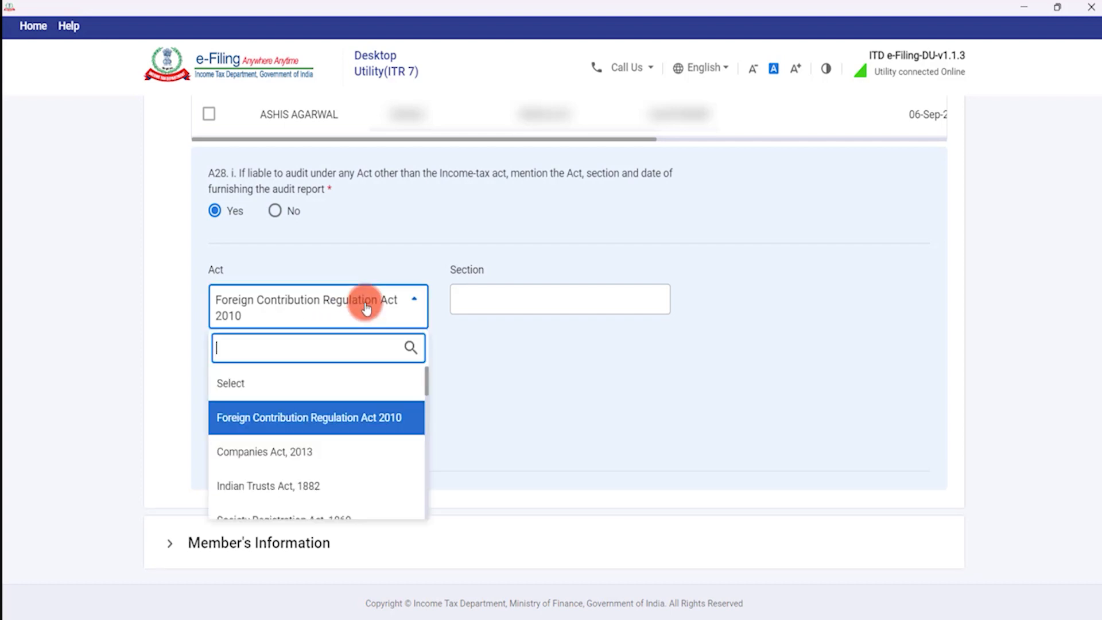
click(303, 454)
click(513, 297)
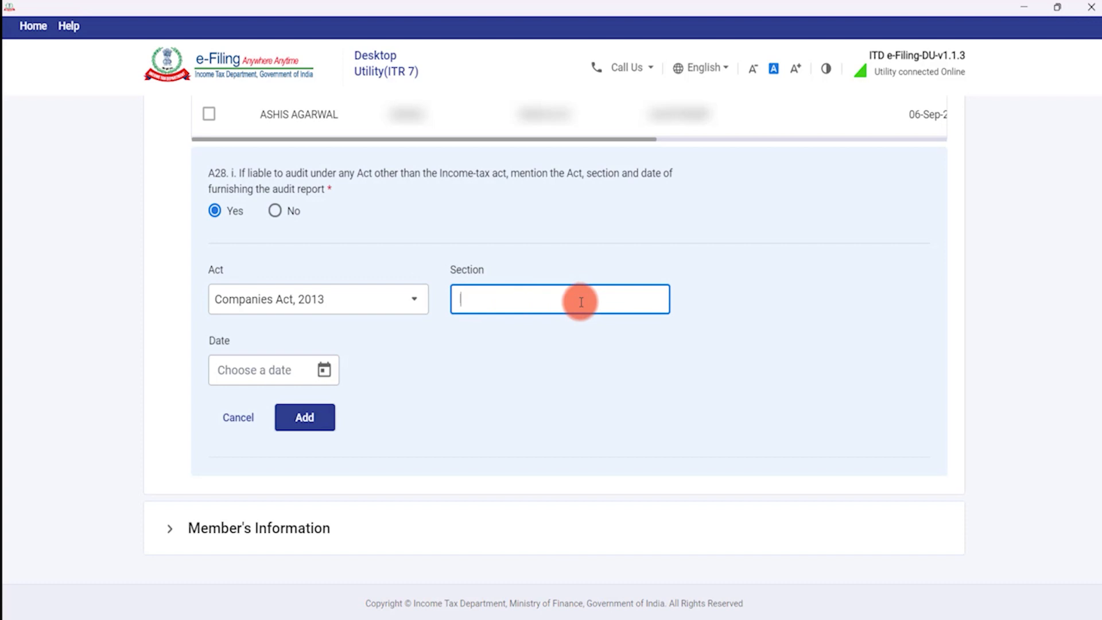
click(270, 366)
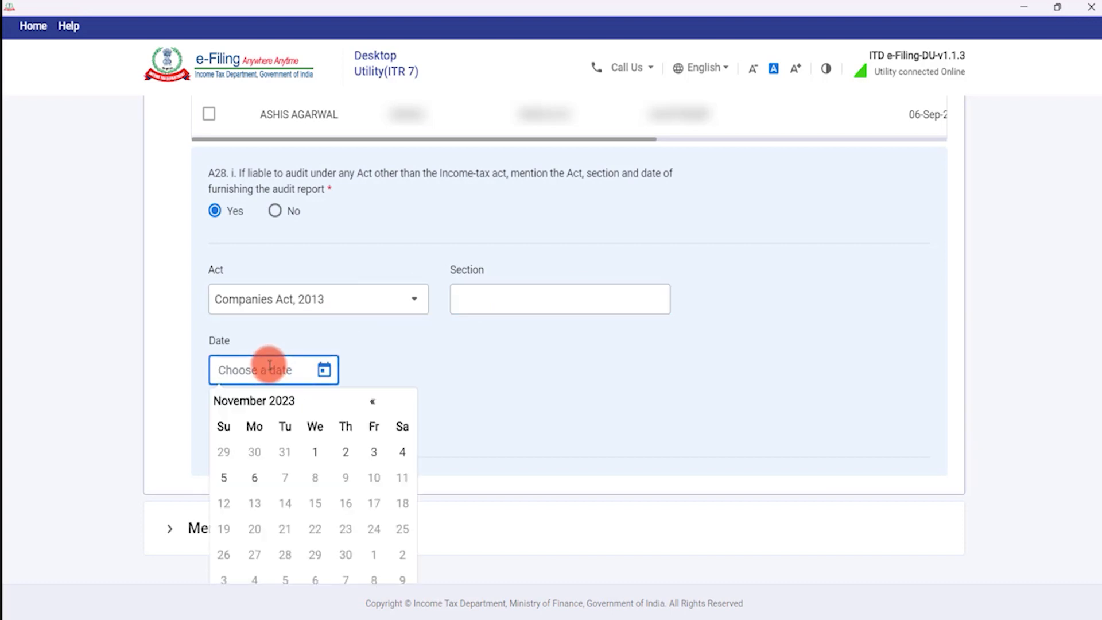
click(270, 367)
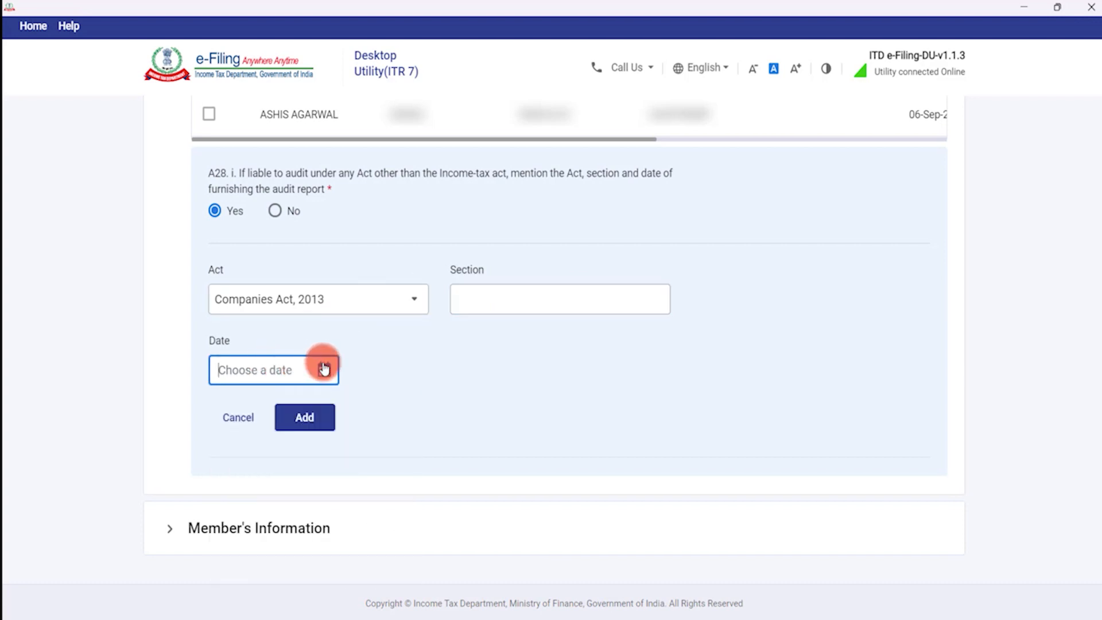
click(238, 420)
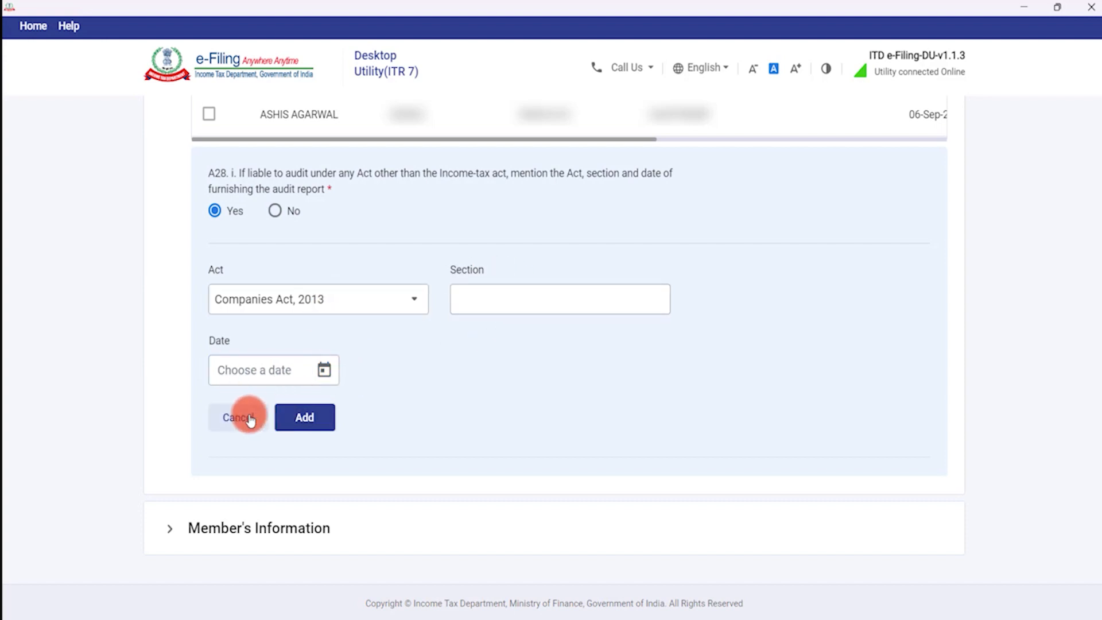
click(275, 210)
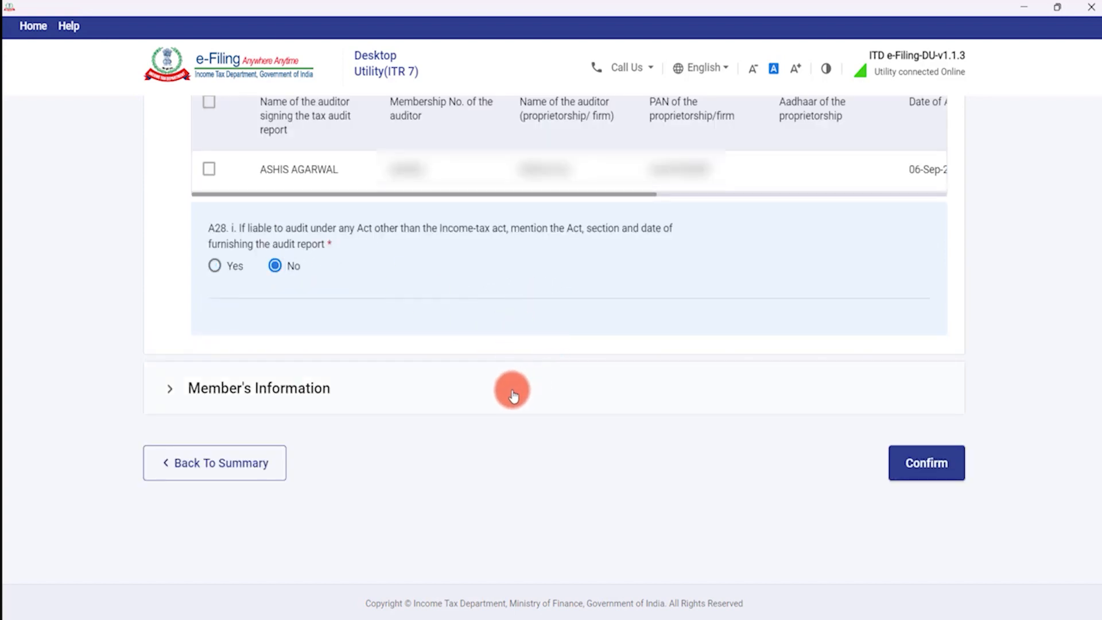
click(495, 396)
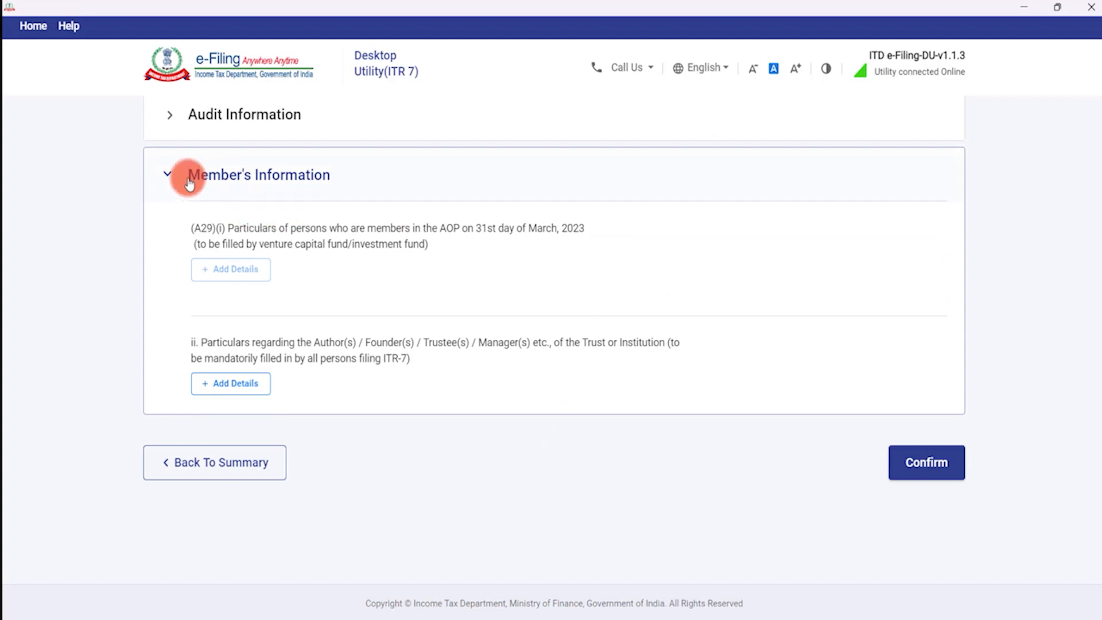
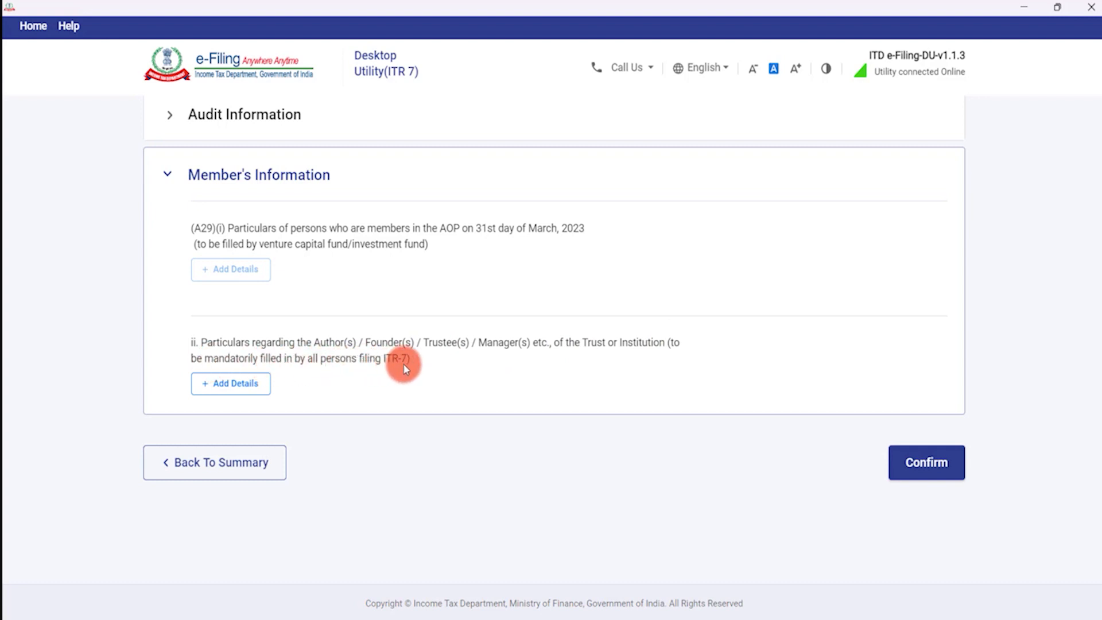
Open the Author/Founder/Trustee particulars page, with Member's Information section A expanded.
click(235, 383)
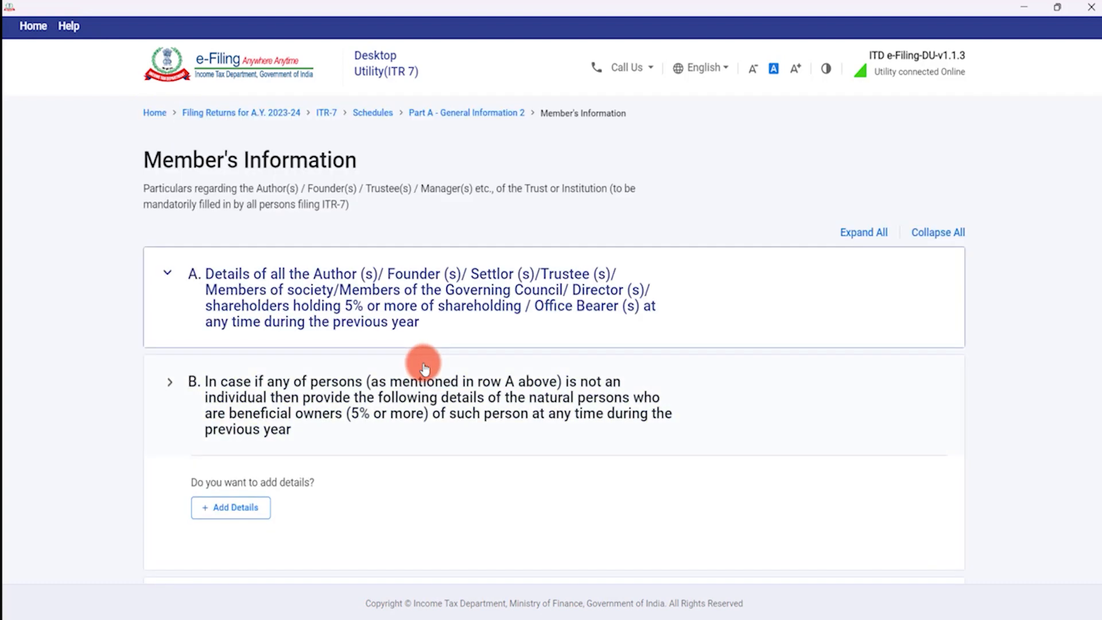
scroll(424, 363, down, 1)
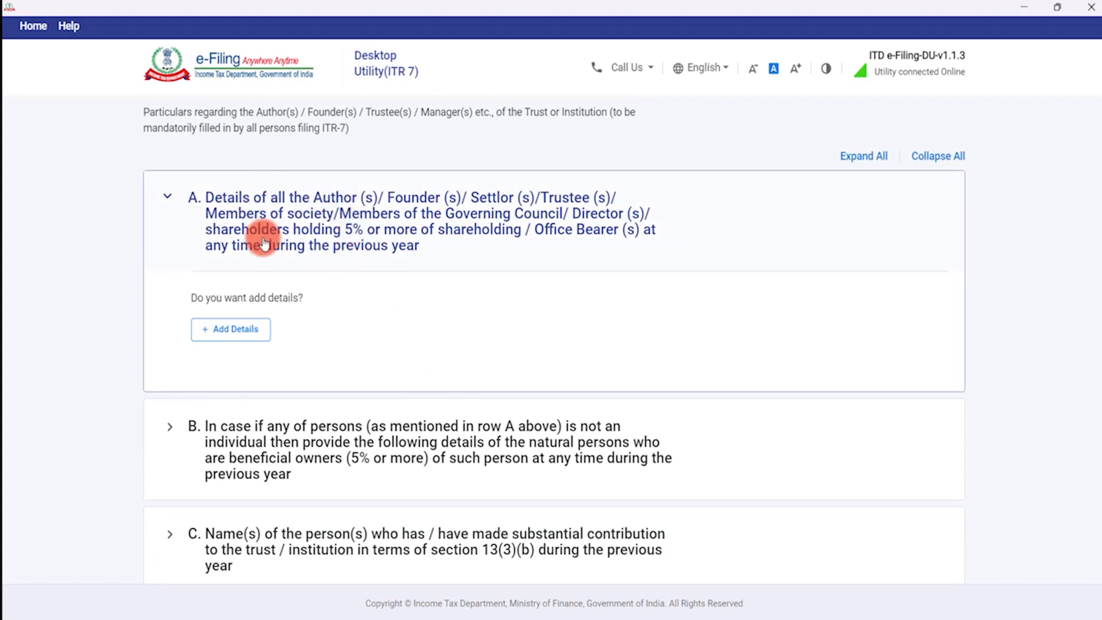
scroll(270, 483, down, 4)
scroll(301, 399, up, 1)
scroll(302, 399, up, 4)
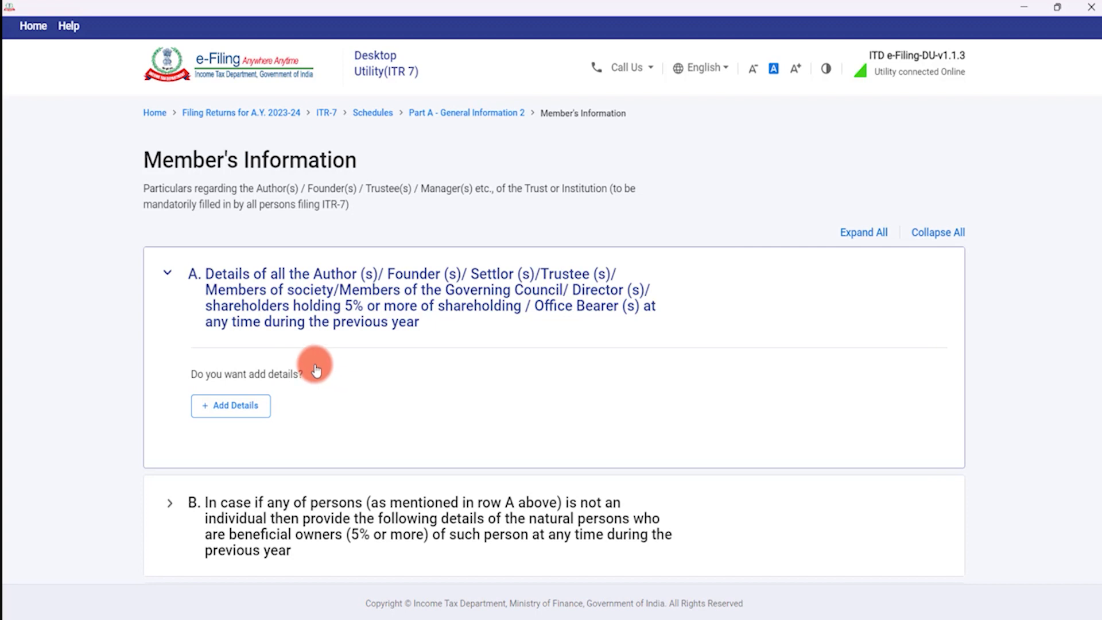
Start a new section A member entry and review the identification type choices without picking one.
click(242, 417)
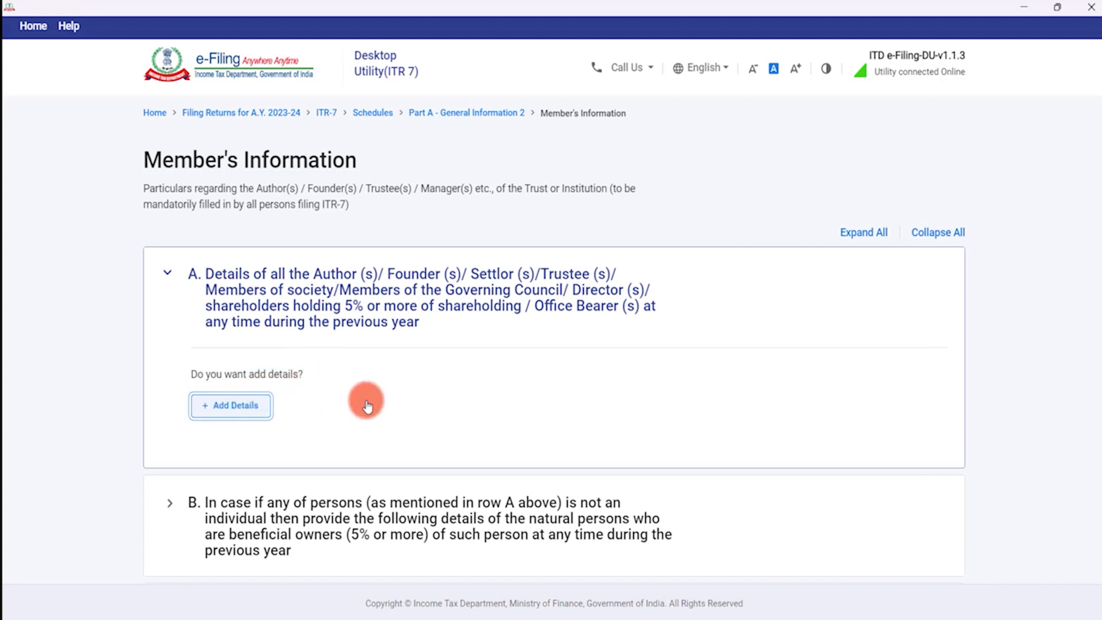
scroll(368, 404, down, 2)
scroll(368, 405, down, 3)
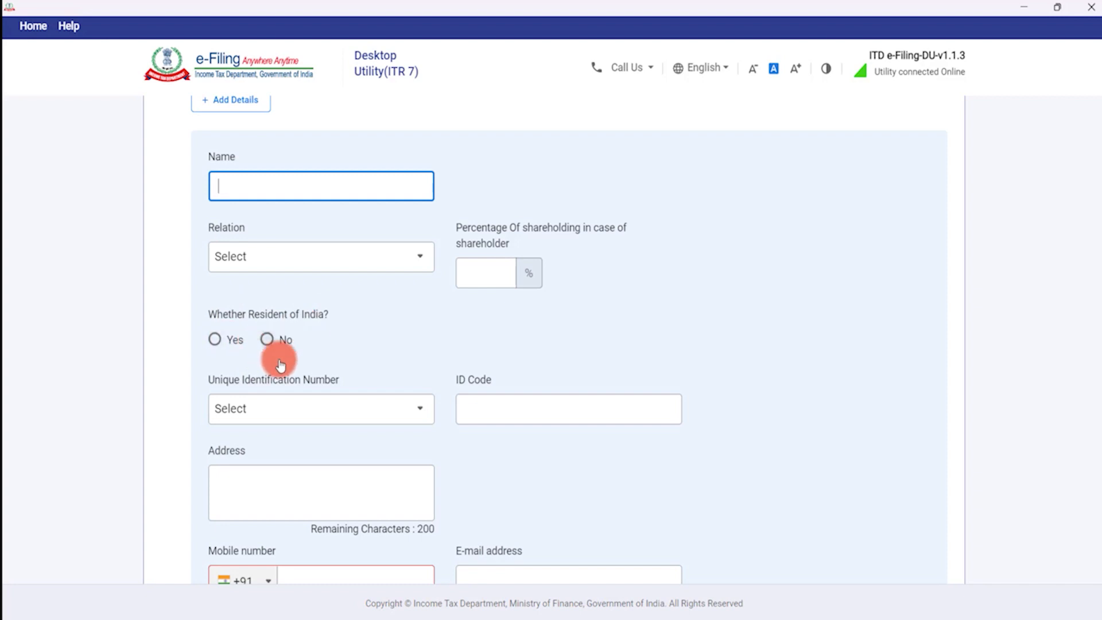
scroll(283, 387, down, 1)
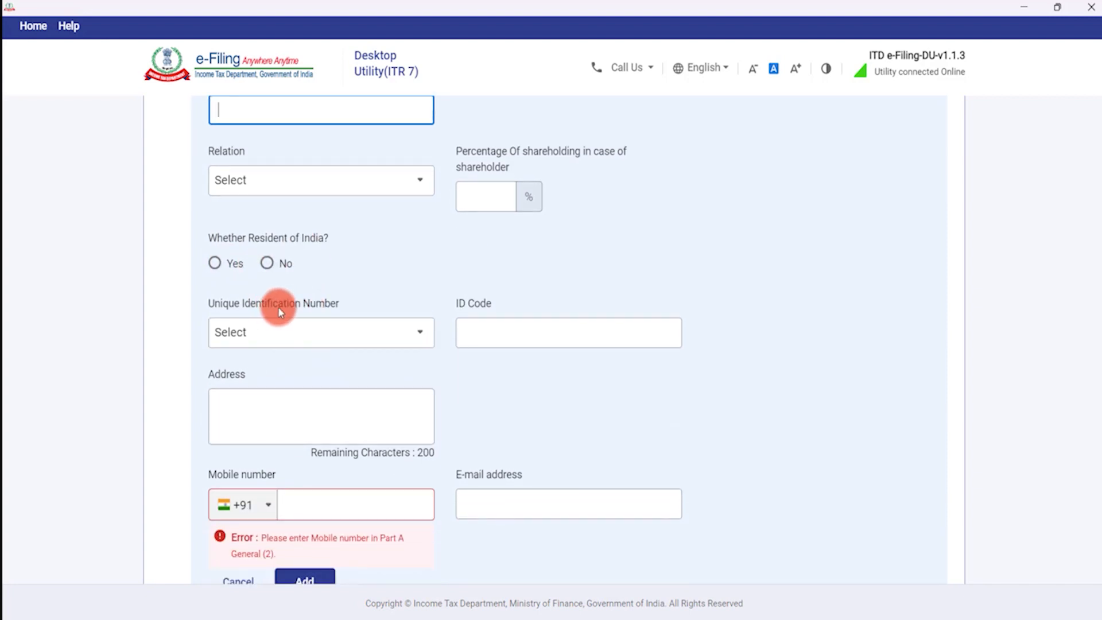
click(313, 332)
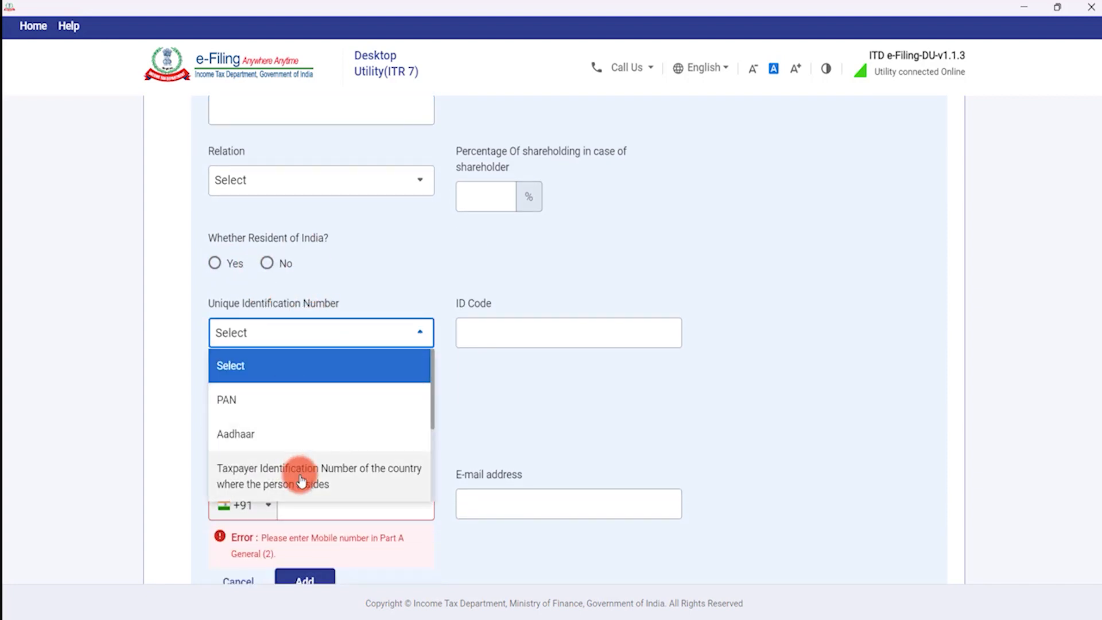
click(517, 332)
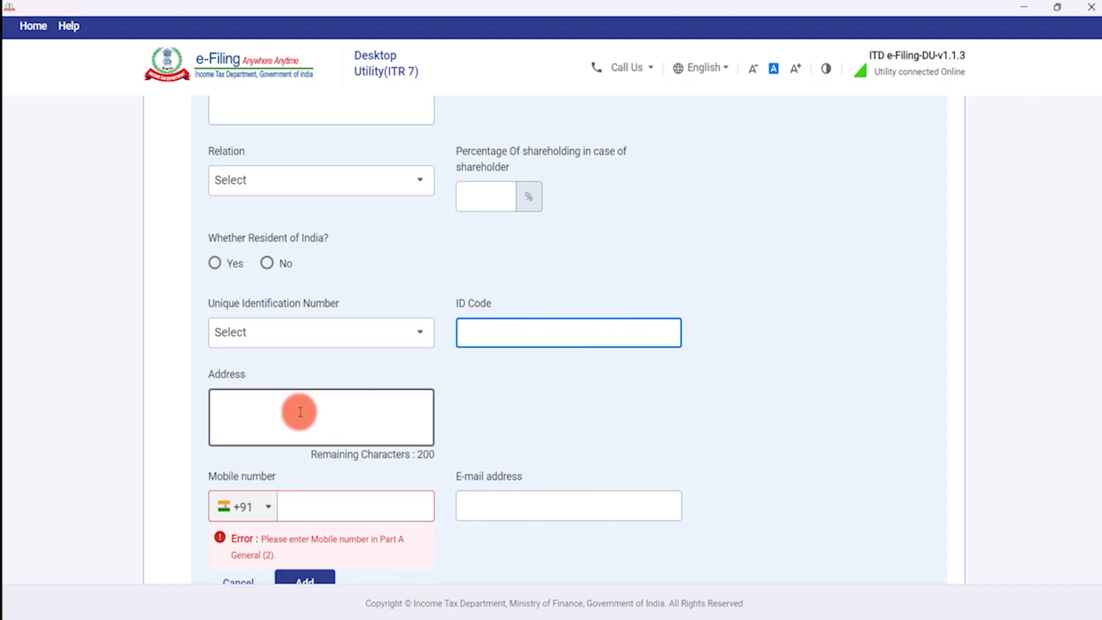
scroll(292, 407, down, 3)
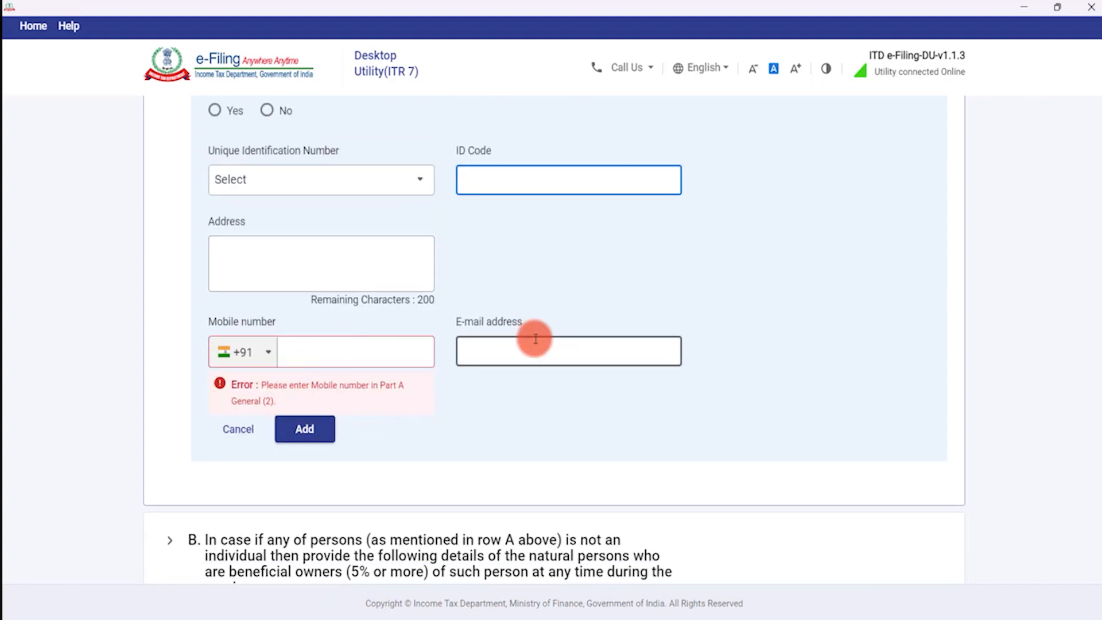
scroll(519, 338, up, 1)
scroll(520, 337, up, 4)
Fill in the member's name and set the relation to Trustee.
click(276, 255)
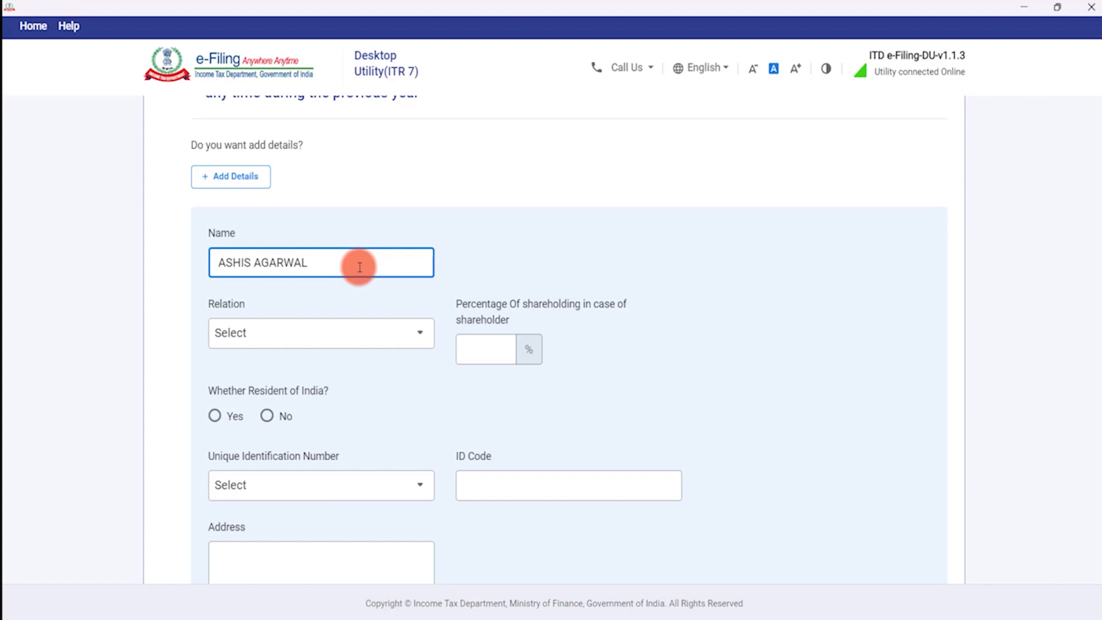
click(320, 346)
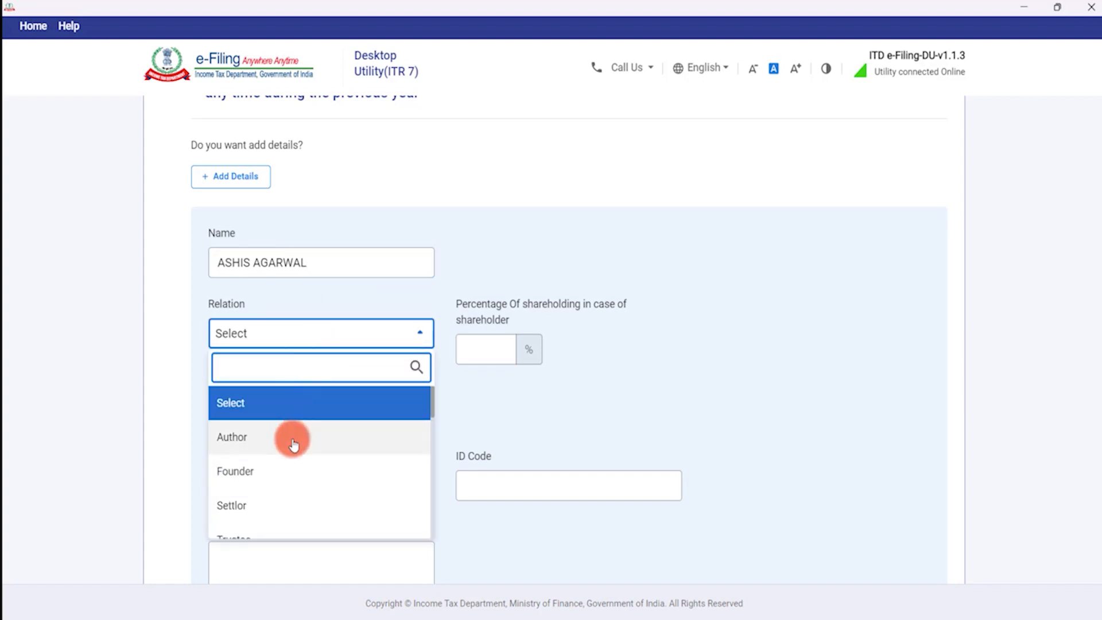
scroll(285, 456, down, 1)
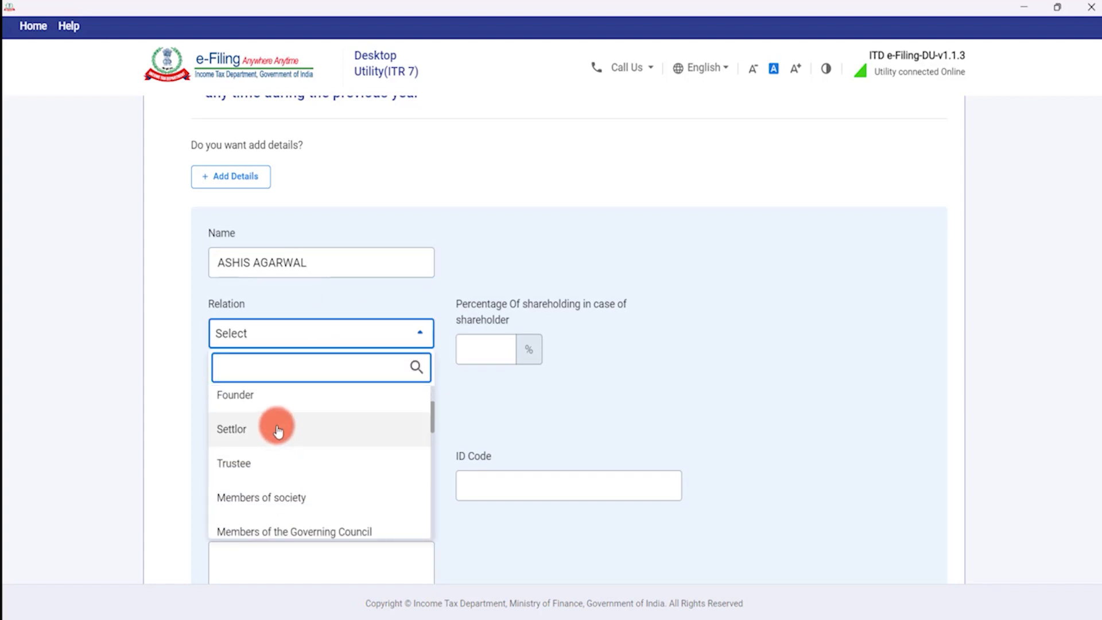
click(275, 463)
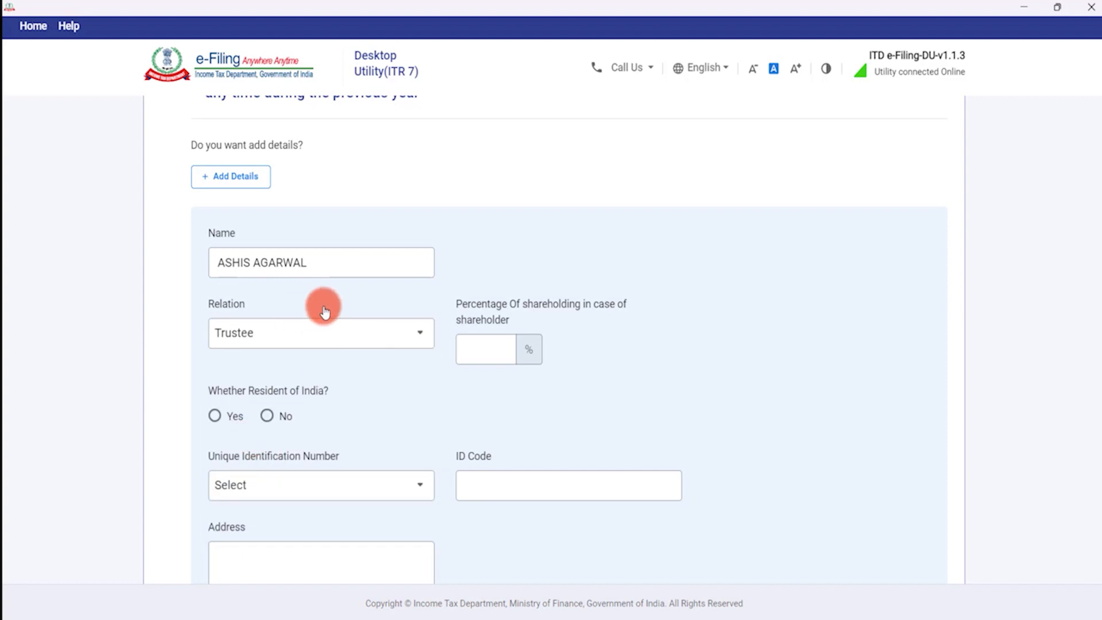
click(290, 340)
scroll(286, 485, down, 2)
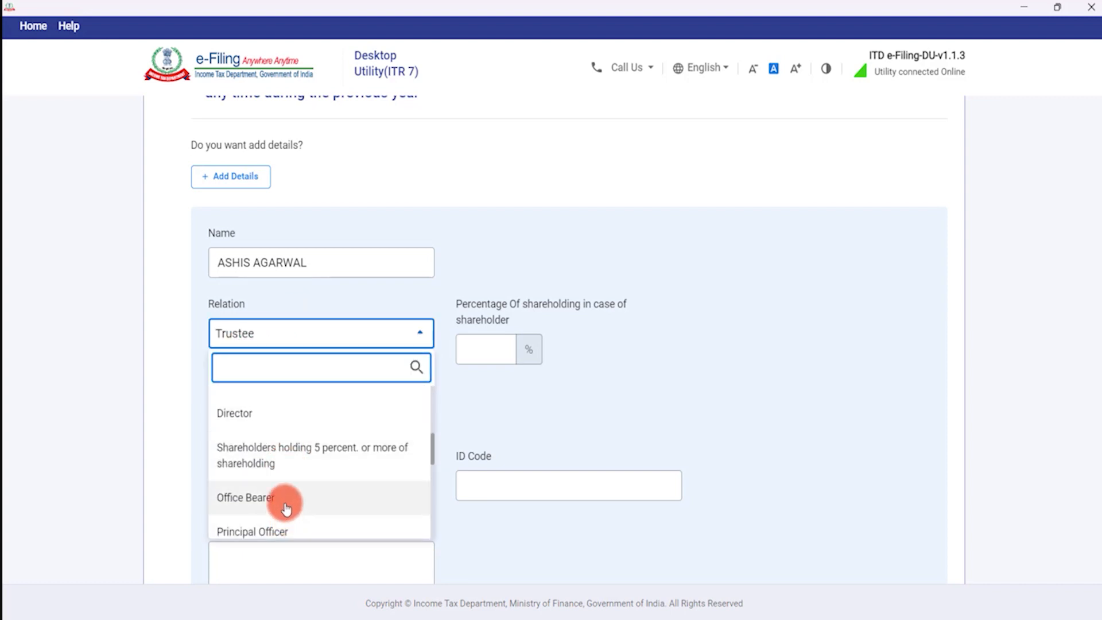
scroll(295, 484, up, 2)
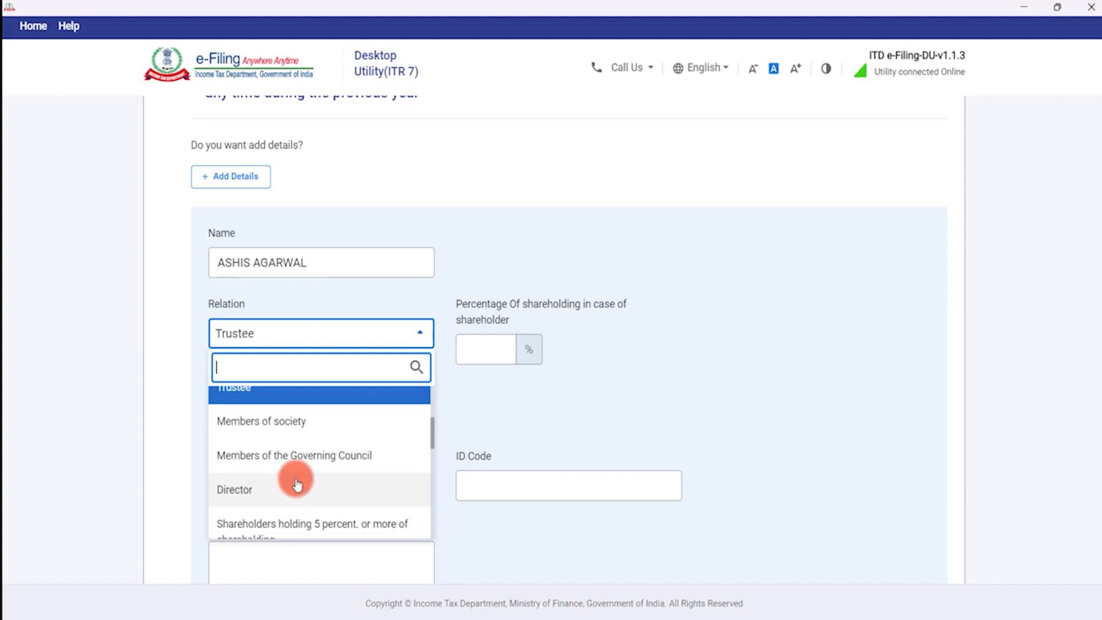
scroll(297, 484, down, 3)
scroll(297, 484, down, 1)
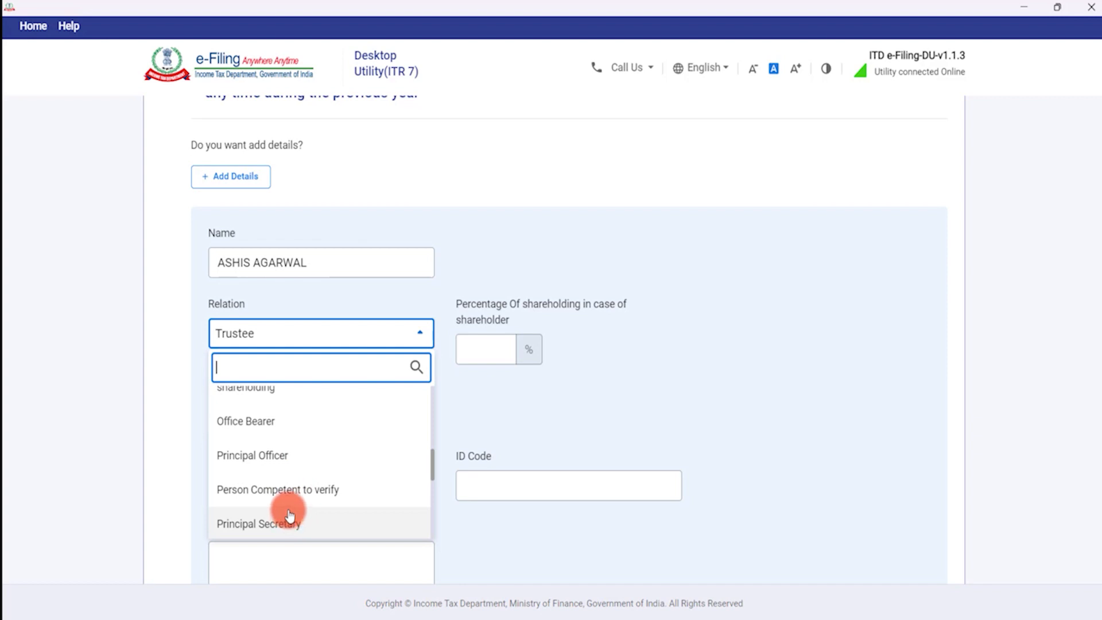
scroll(285, 524, down, 2)
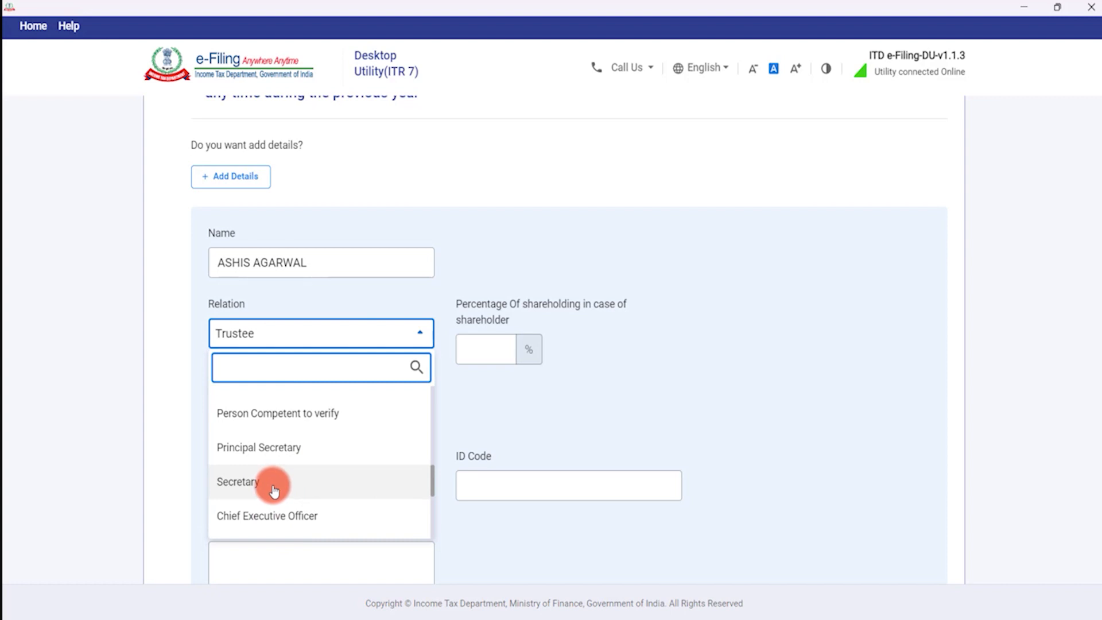
scroll(274, 489, down, 3)
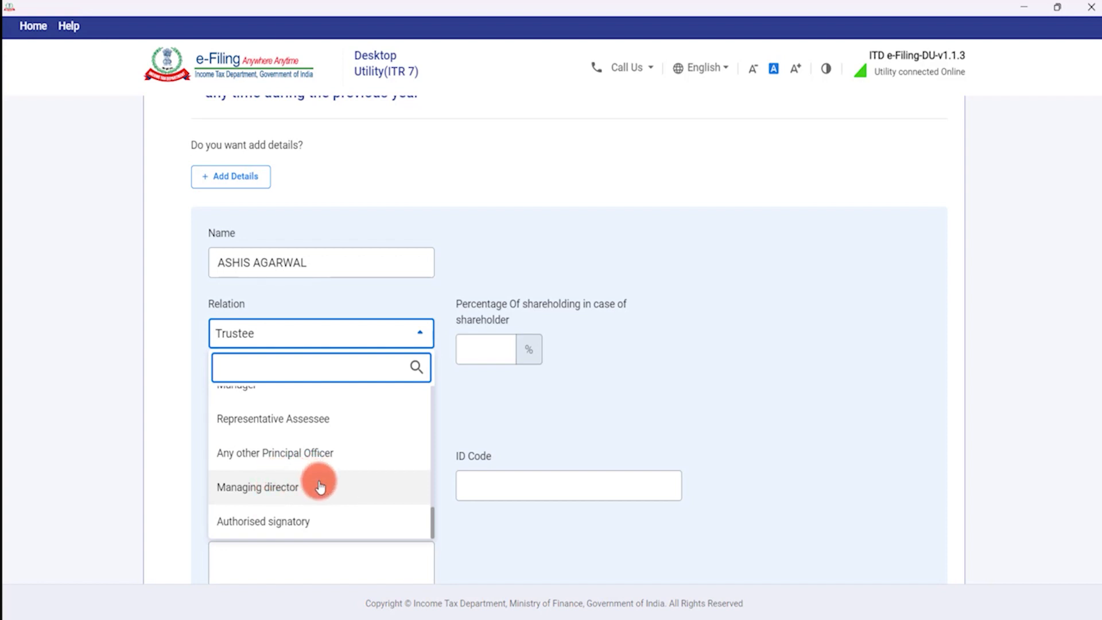
scroll(319, 484, up, 2)
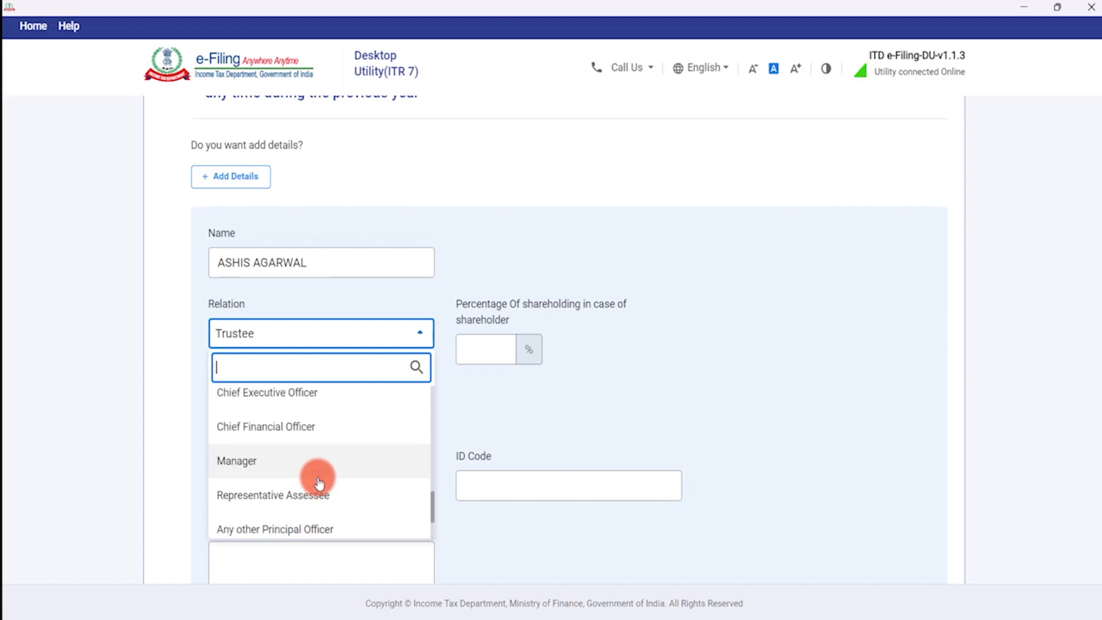
scroll(288, 486, down, 2)
scroll(288, 486, down, 1)
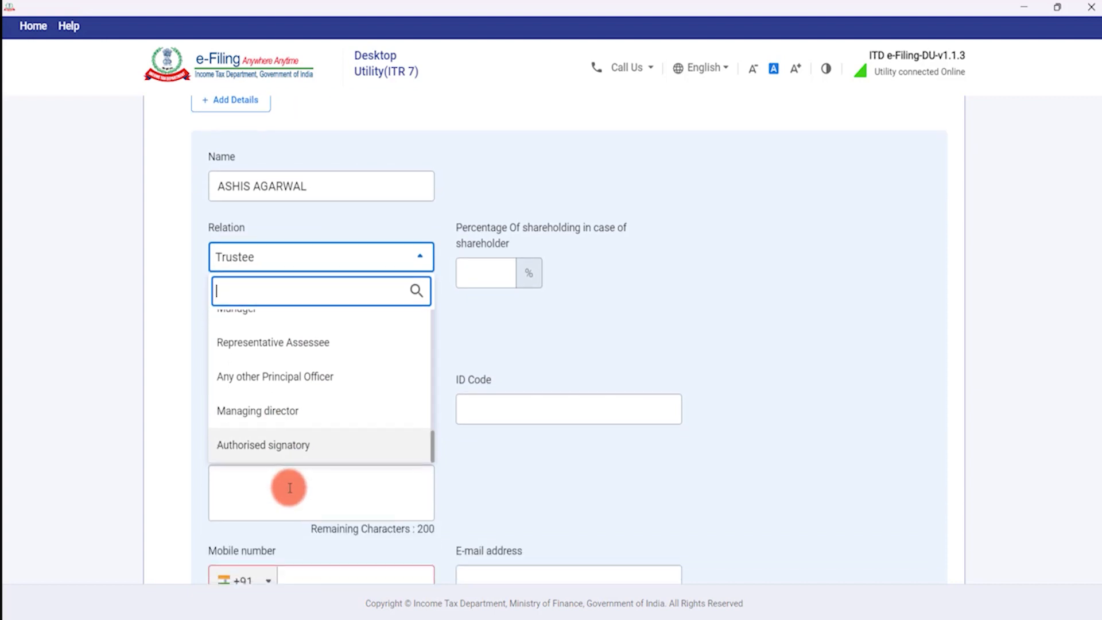
scroll(288, 459, up, 5)
scroll(322, 475, down, 1)
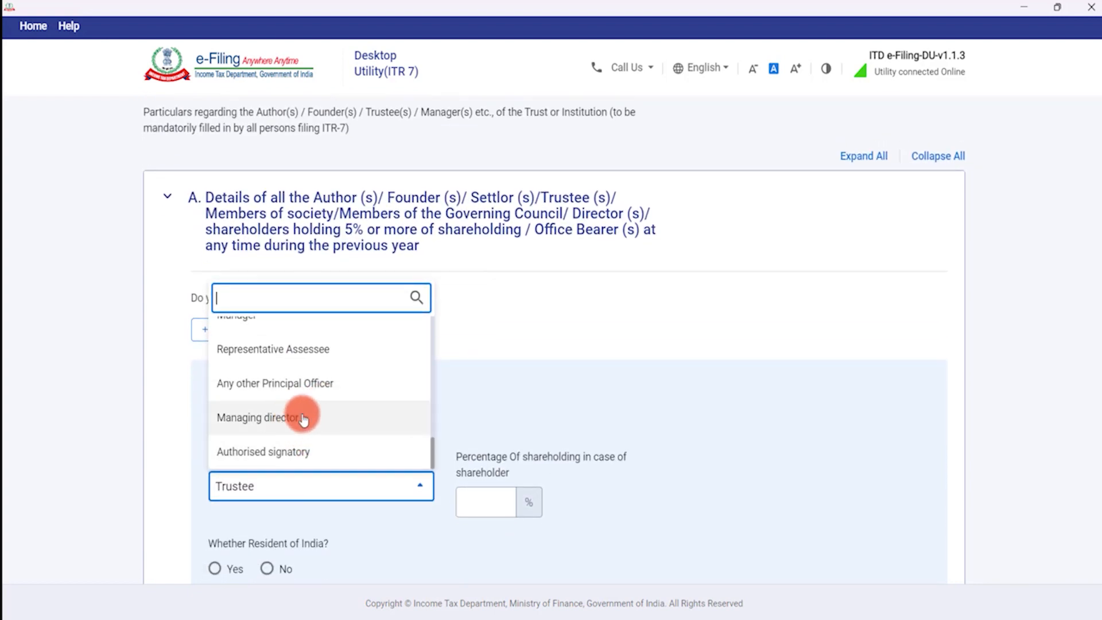
scroll(310, 420, up, 5)
scroll(308, 425, up, 5)
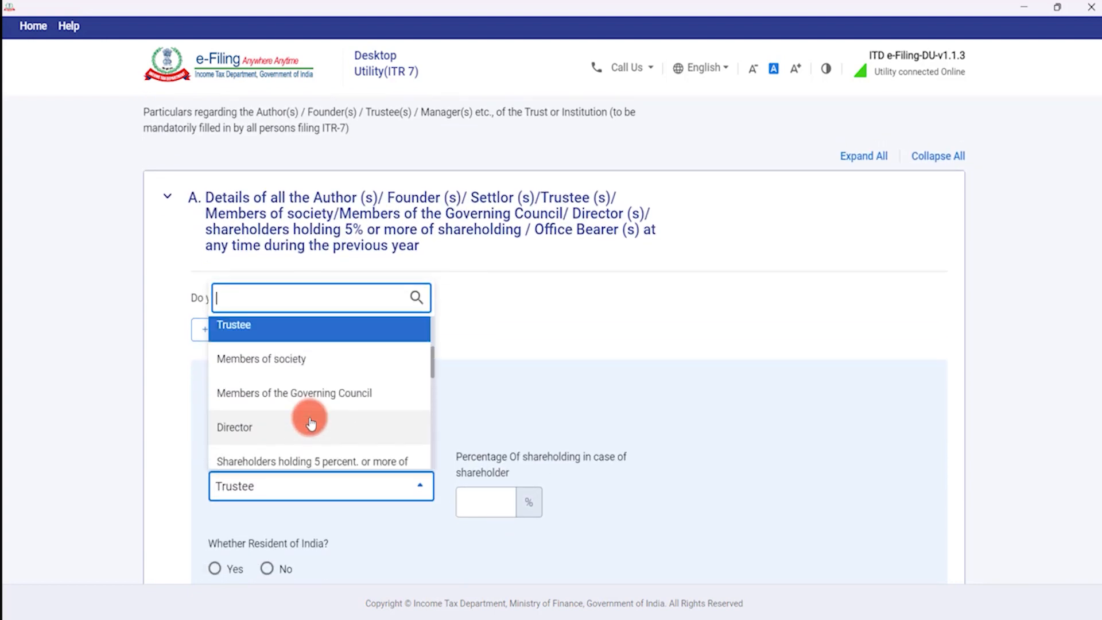
scroll(284, 437, down, 2)
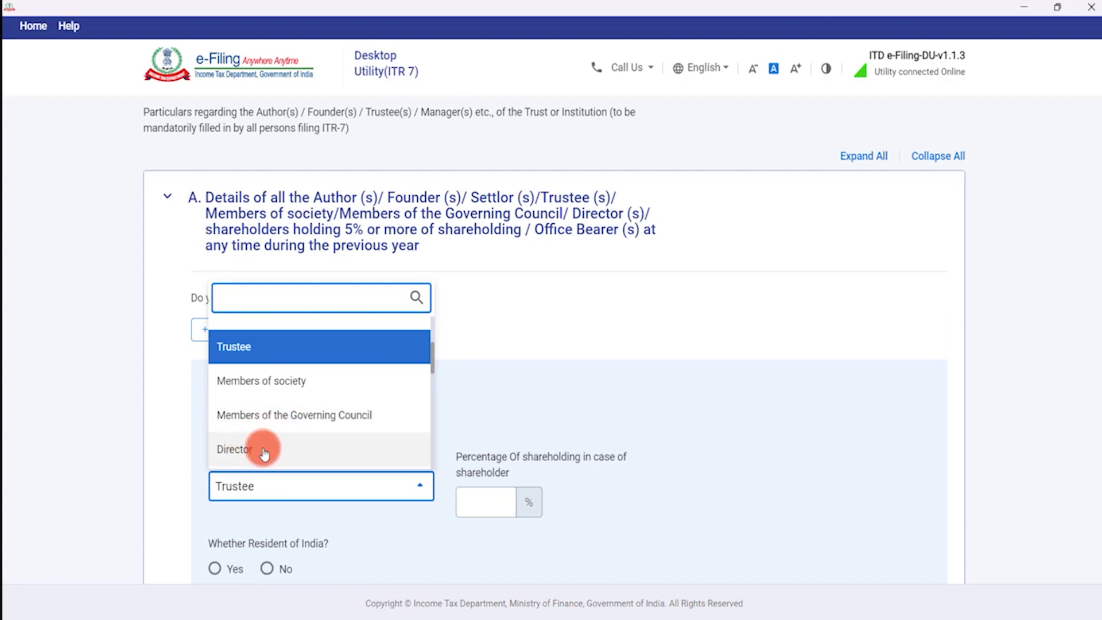
scroll(308, 422, down, 4)
scroll(308, 426, up, 3)
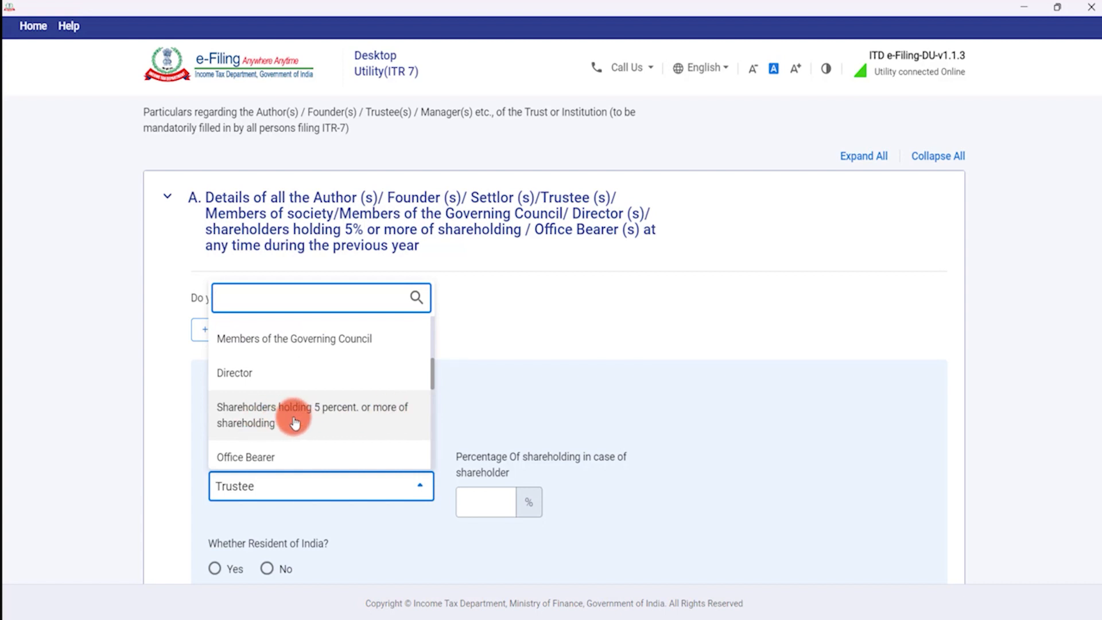
click(299, 492)
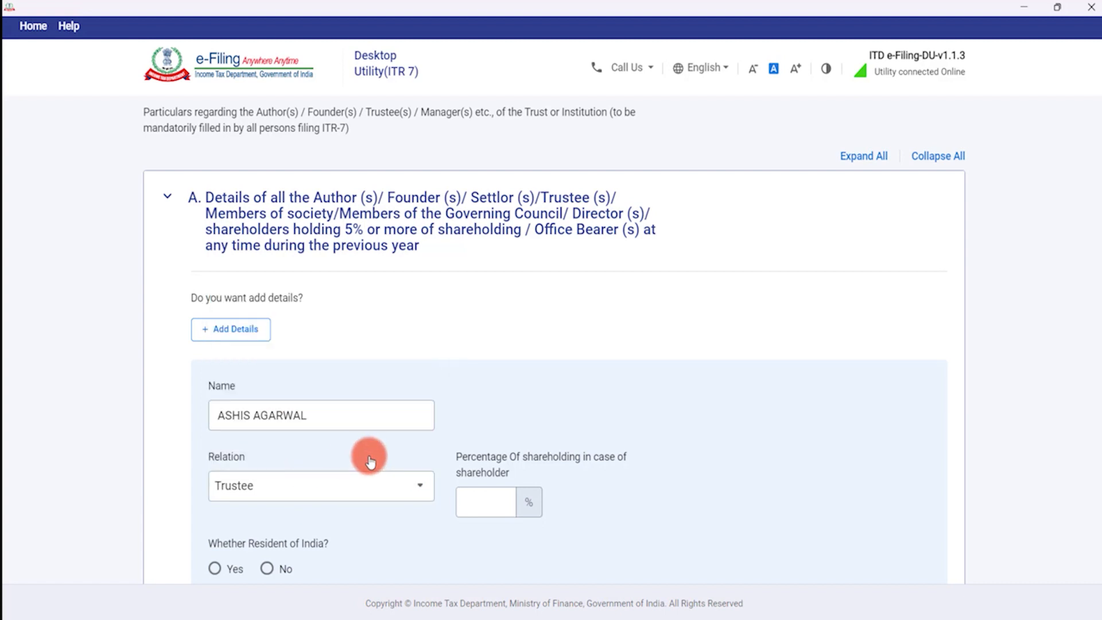
Mark the trustee as resident, choose PAN as identification, and enter the PAN, address and mobile number.
scroll(367, 458, down, 1)
scroll(450, 436, down, 3)
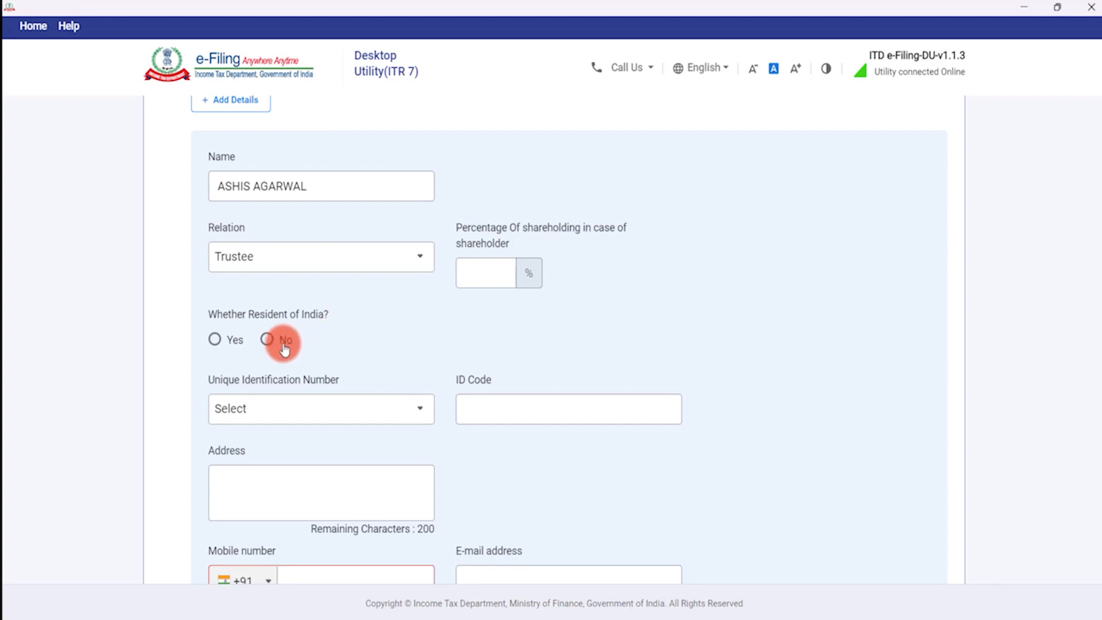
click(222, 343)
scroll(352, 347, down, 3)
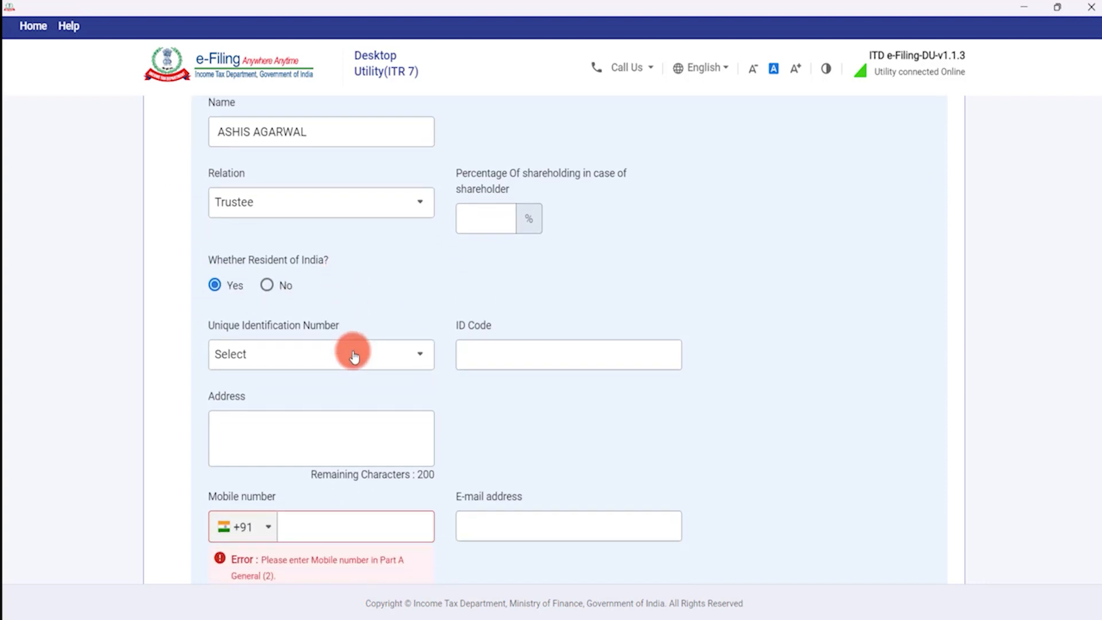
click(333, 253)
click(312, 317)
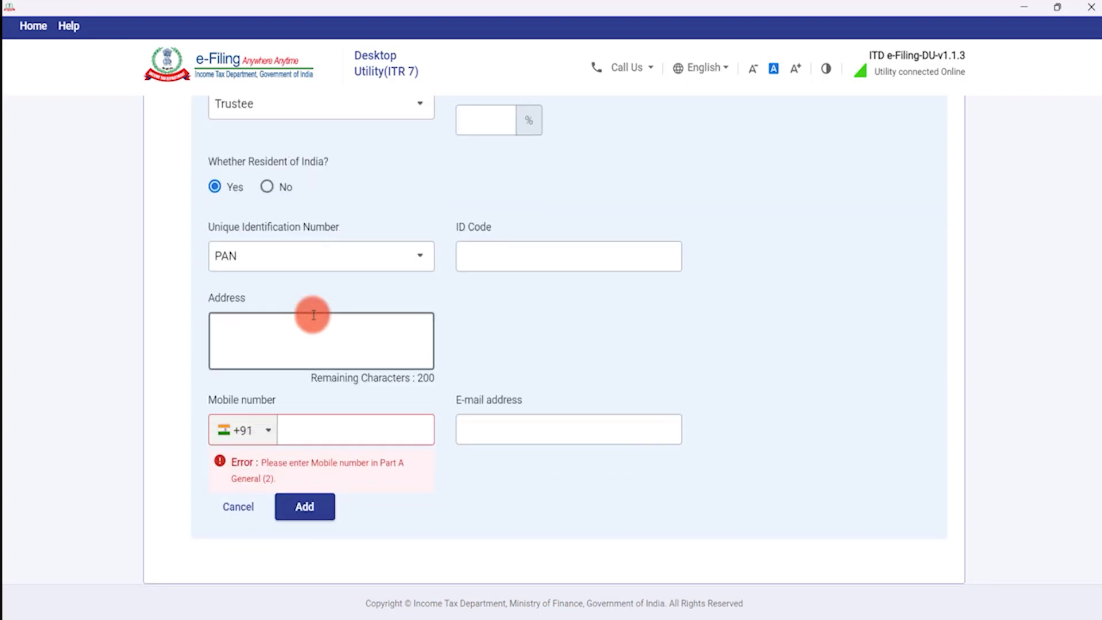
click(528, 257)
text(AA)
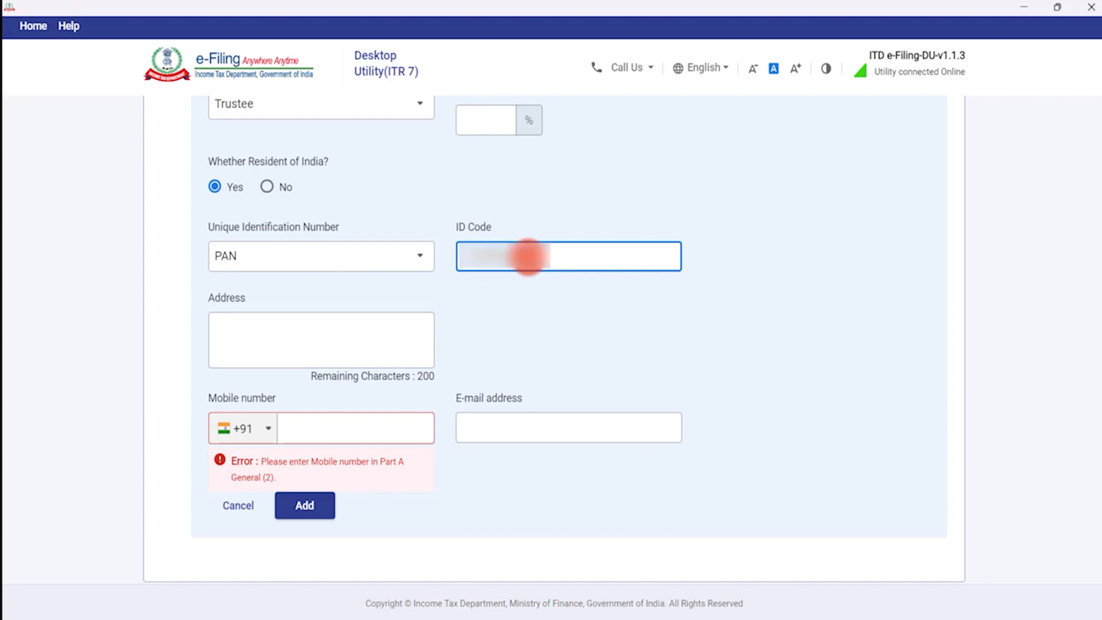
click(272, 326)
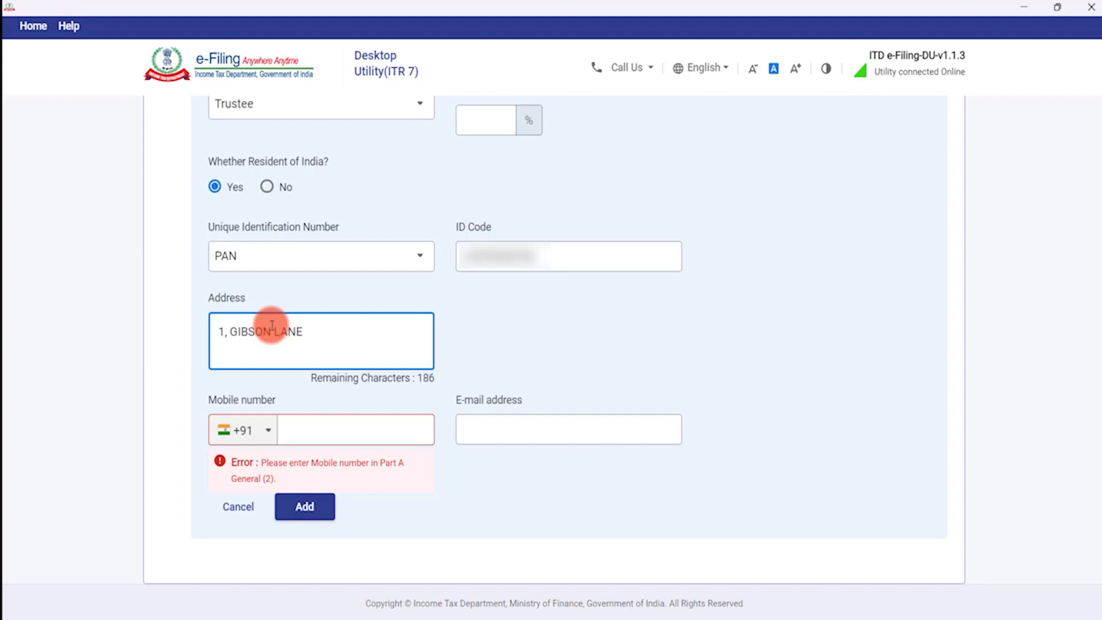
click(306, 420)
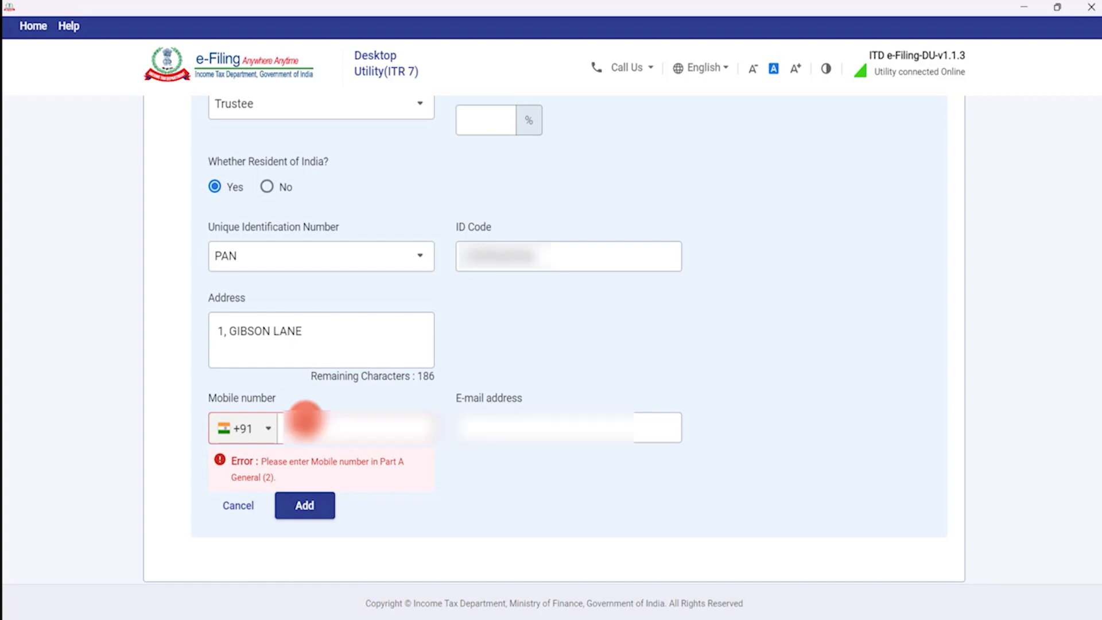
key(Tab)
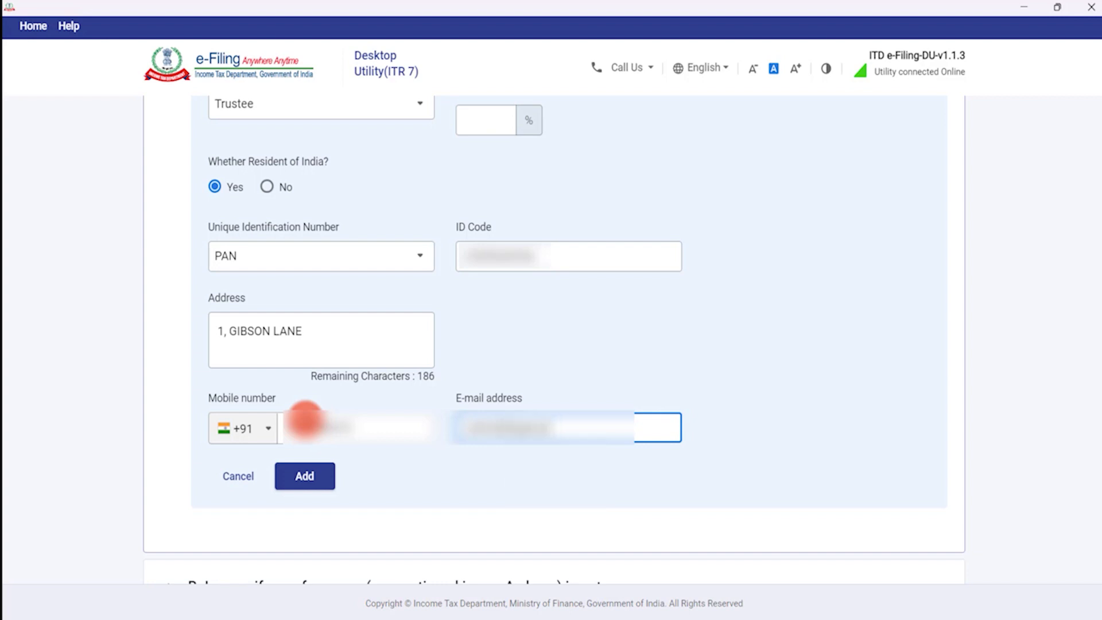
Enter 0 as the shareholding percentage and add the trustee as row 1.
click(305, 476)
scroll(631, 183, up, 3)
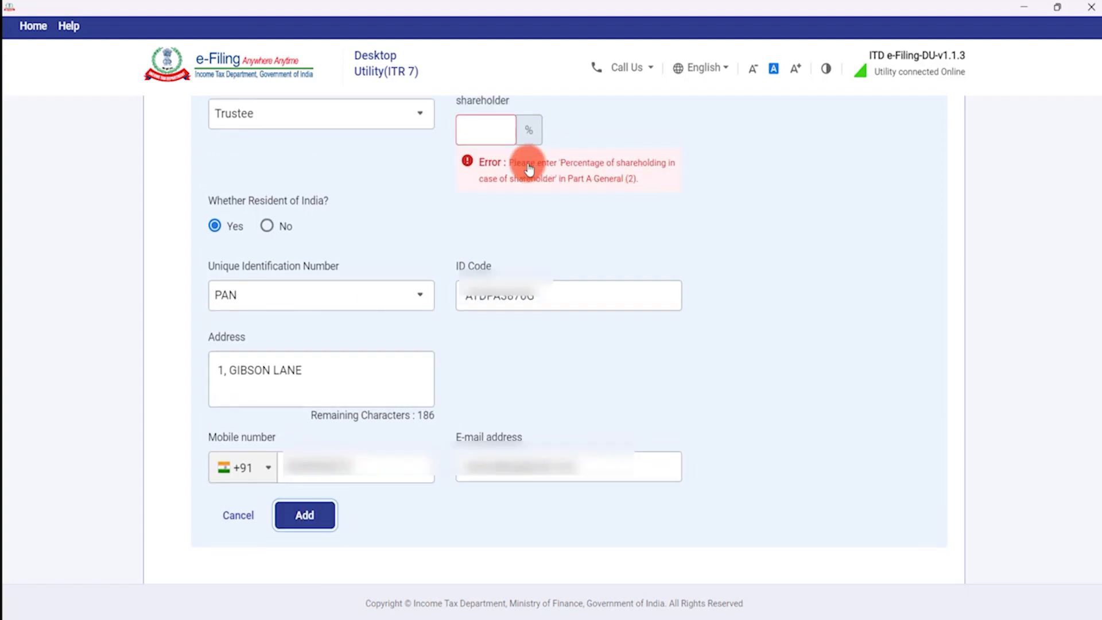
click(489, 268)
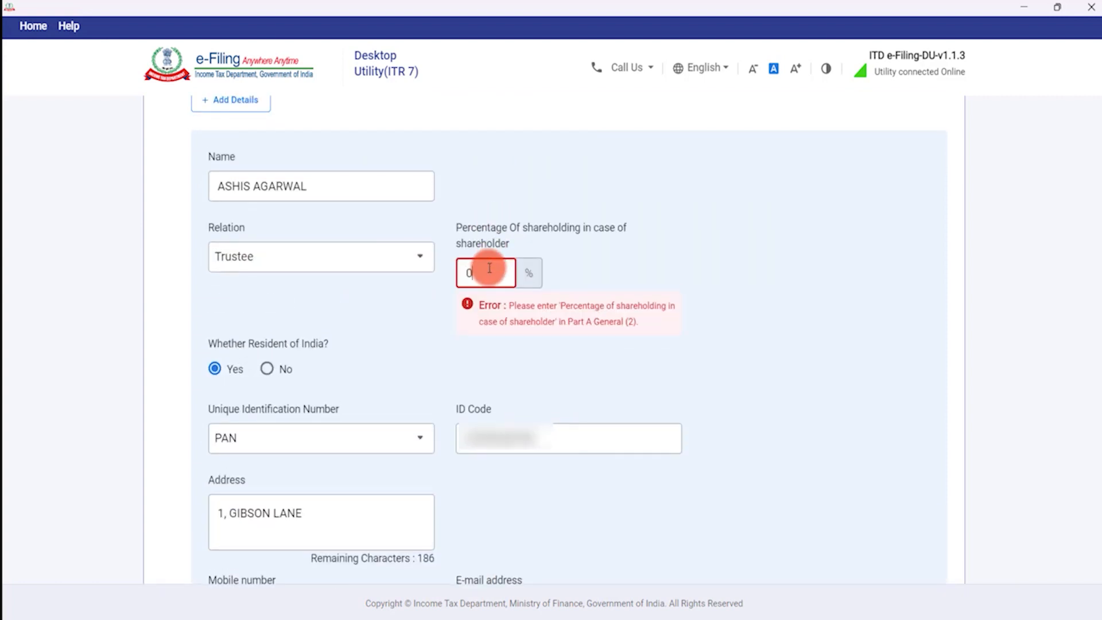
scroll(360, 241, down, 3)
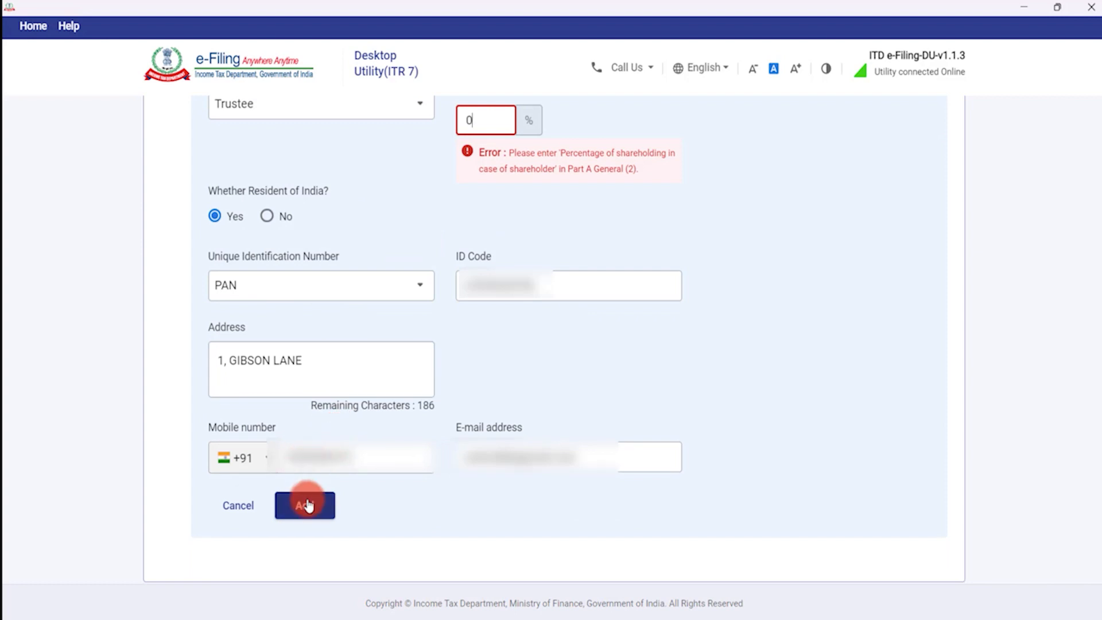
click(308, 504)
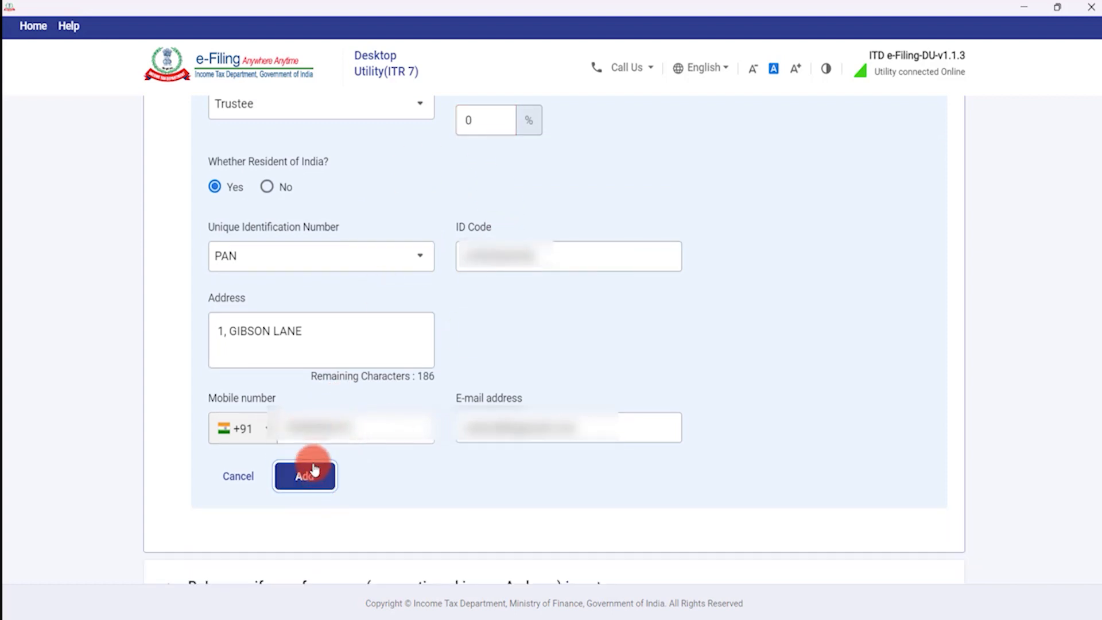
scroll(376, 306, down, 4)
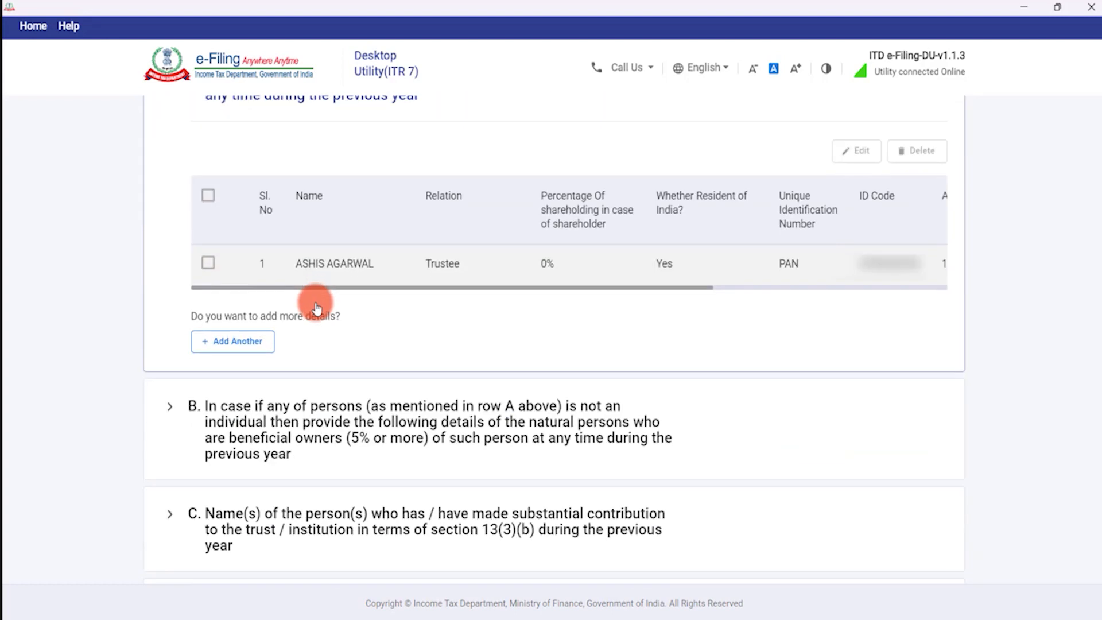
Expand section C on substantial contributors under section 13(3)(b).
scroll(350, 283, down, 3)
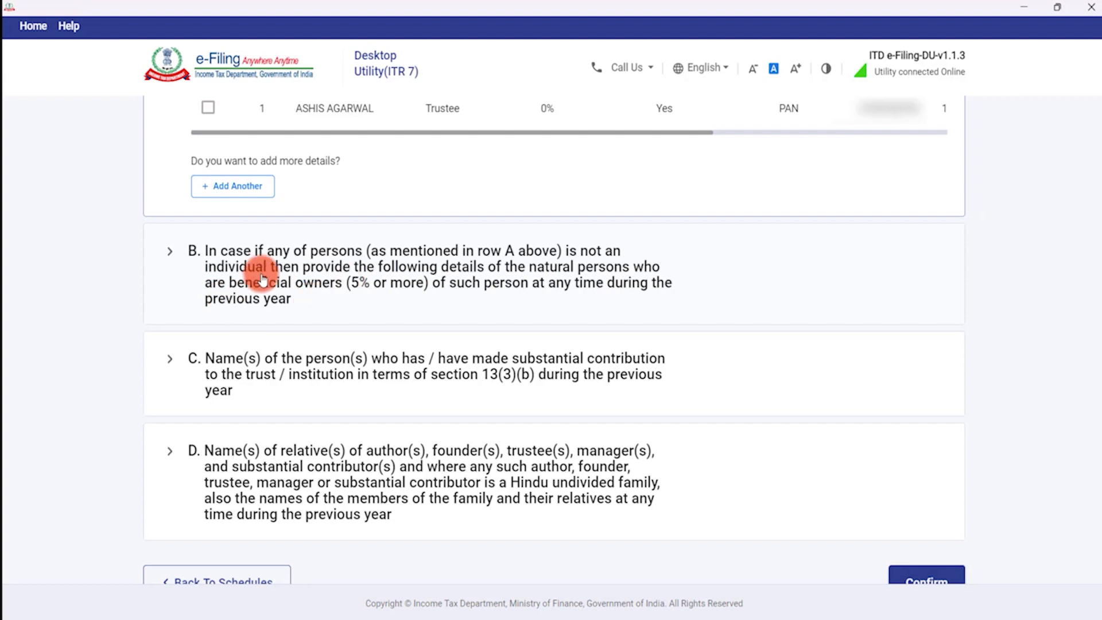
scroll(461, 288, down, 3)
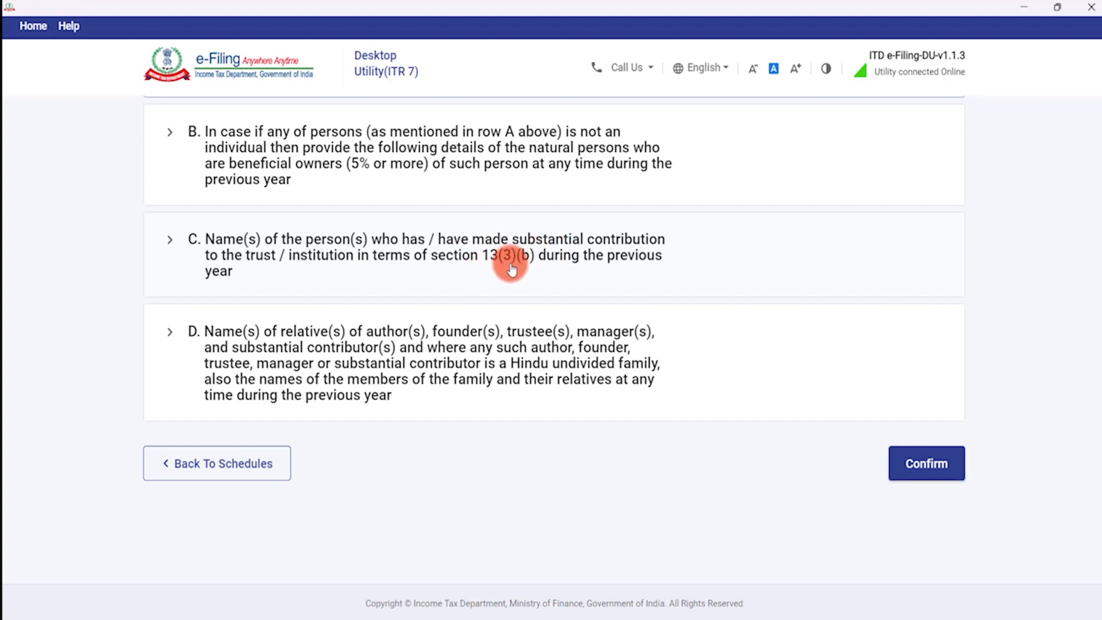
click(595, 239)
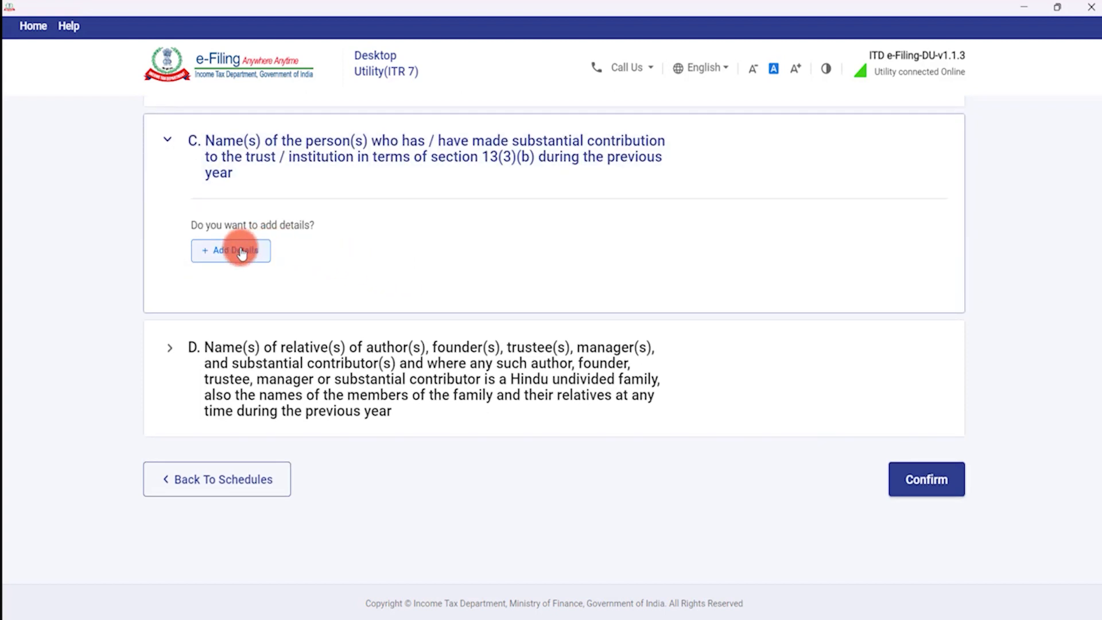
Open and discard empty Add Details forms in sections C and D.
click(229, 251)
scroll(402, 274, down, 1)
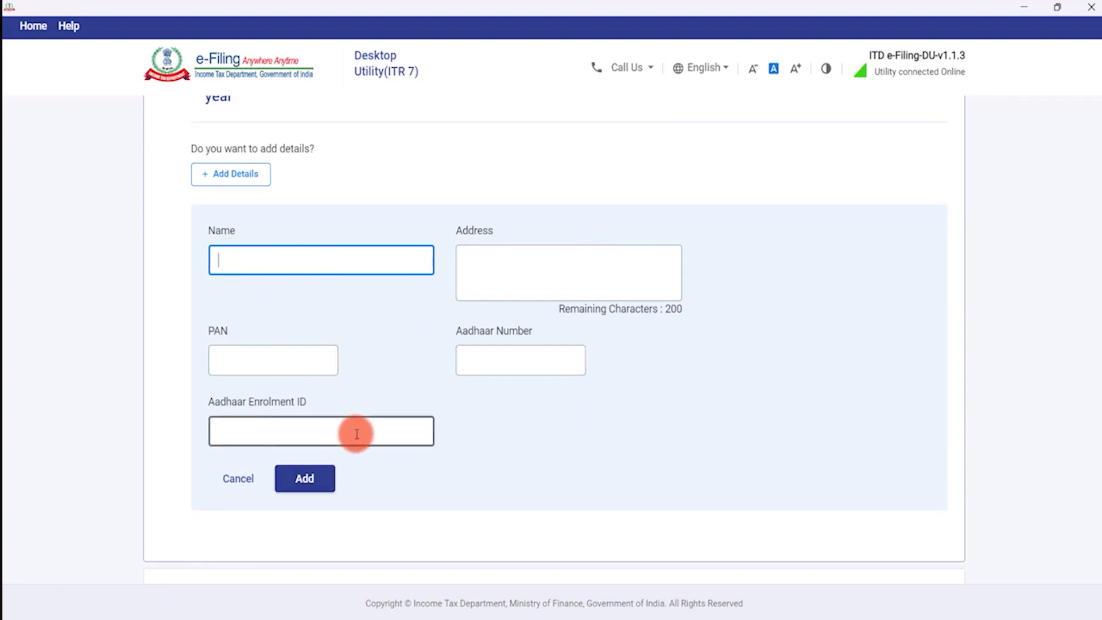
click(246, 490)
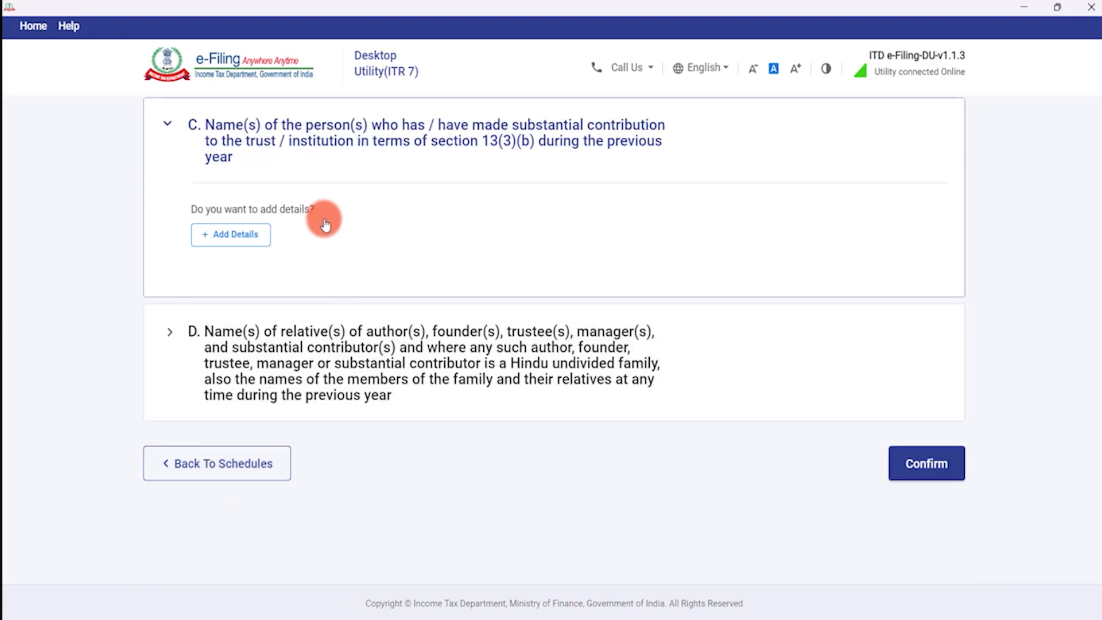
scroll(324, 223, up, 1)
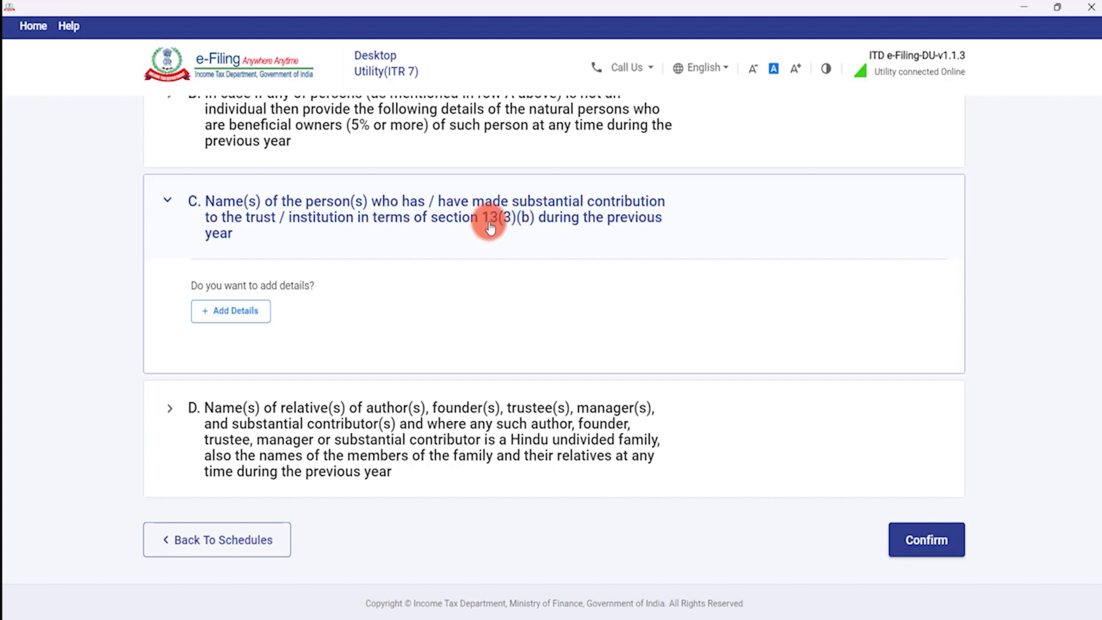
scroll(477, 298, down, 2)
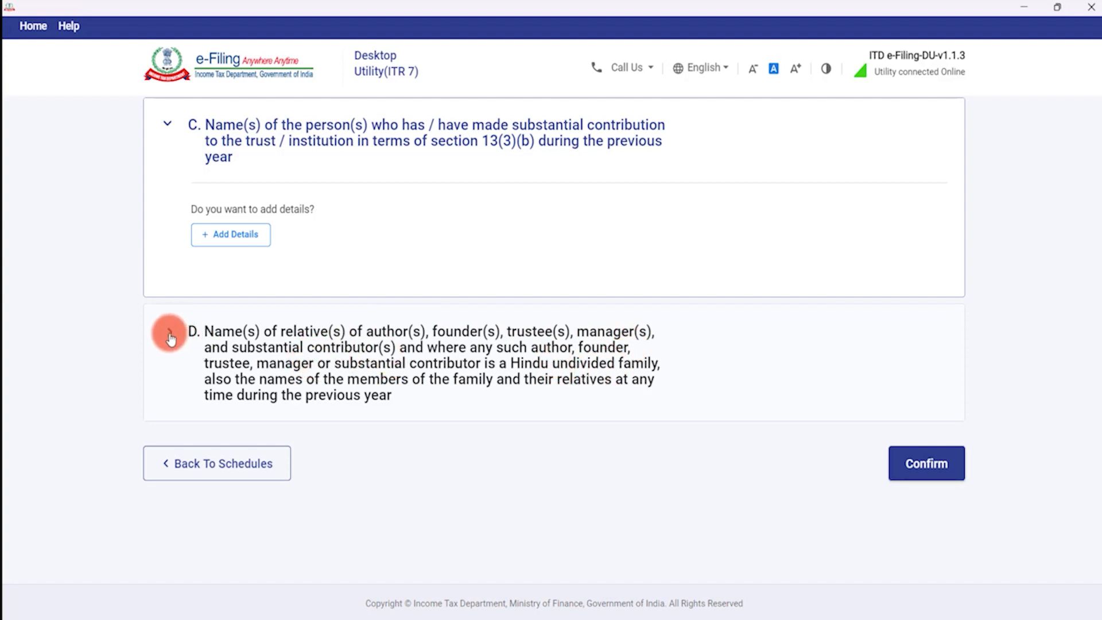
click(422, 358)
click(247, 357)
scroll(421, 390, down, 3)
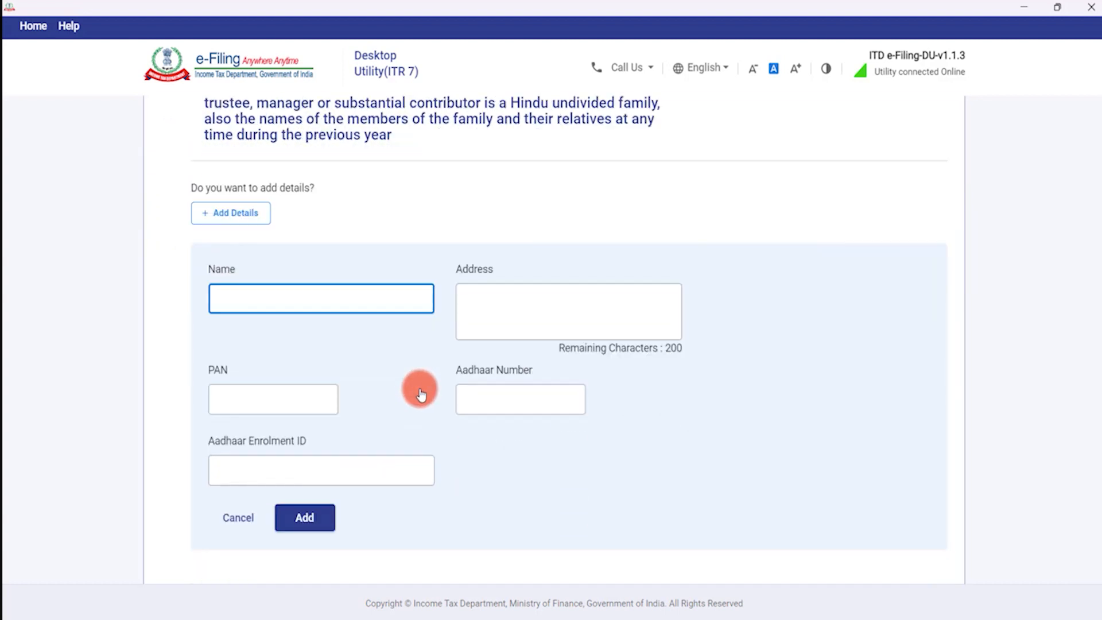
click(267, 511)
Confirm the Member's Information and Part A General Information 2 pages.
click(926, 464)
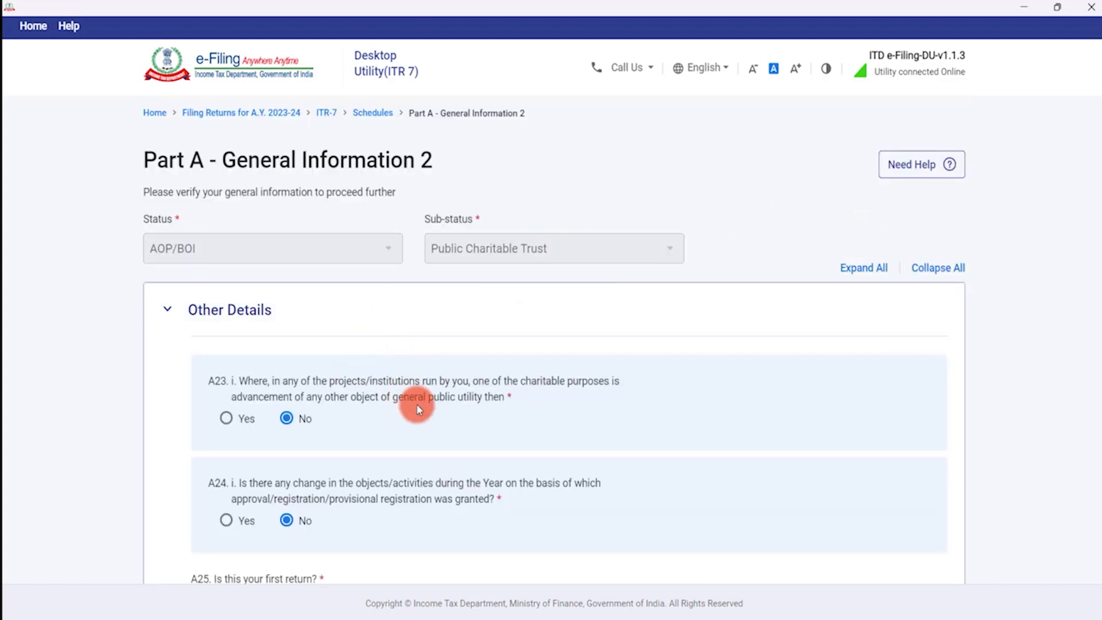
scroll(417, 409, down, 7)
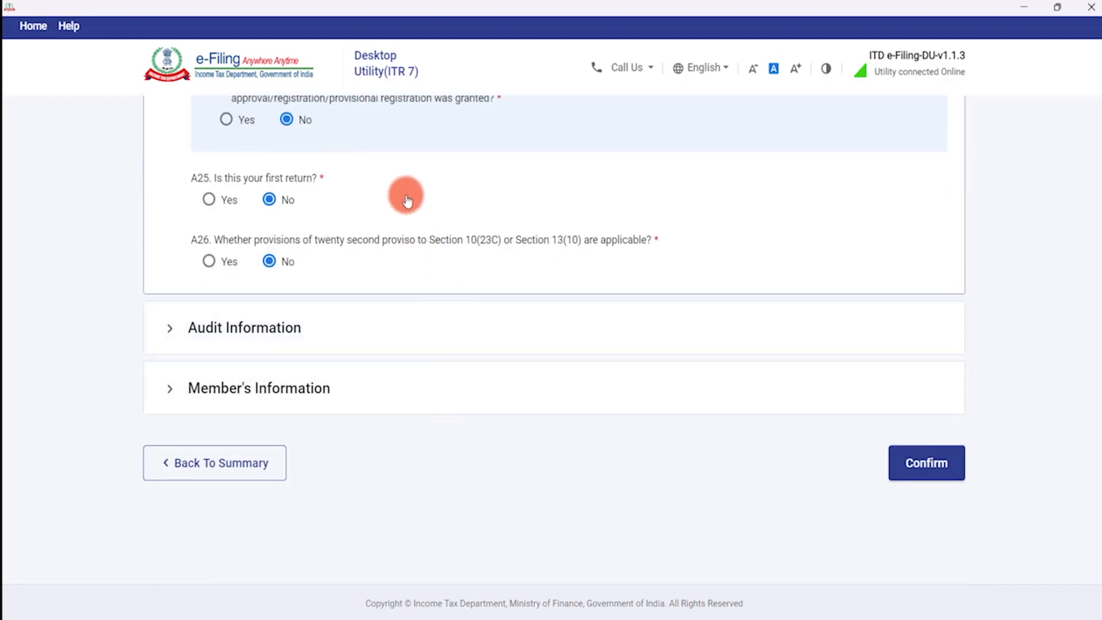
scroll(437, 322, up, 5)
scroll(678, 355, down, 4)
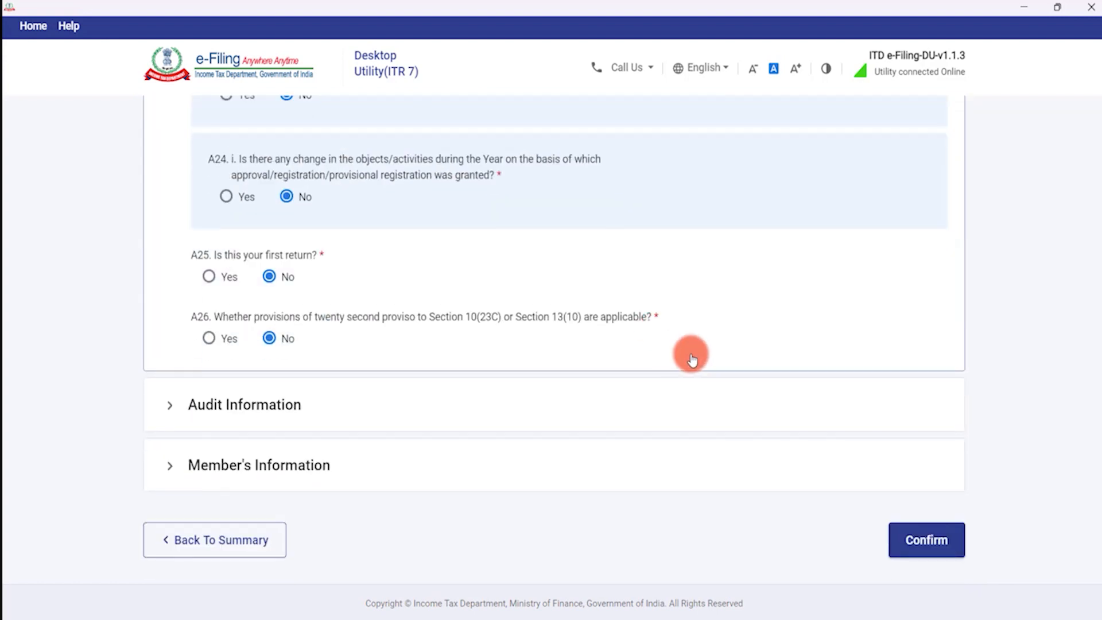
scroll(677, 355, down, 1)
click(913, 468)
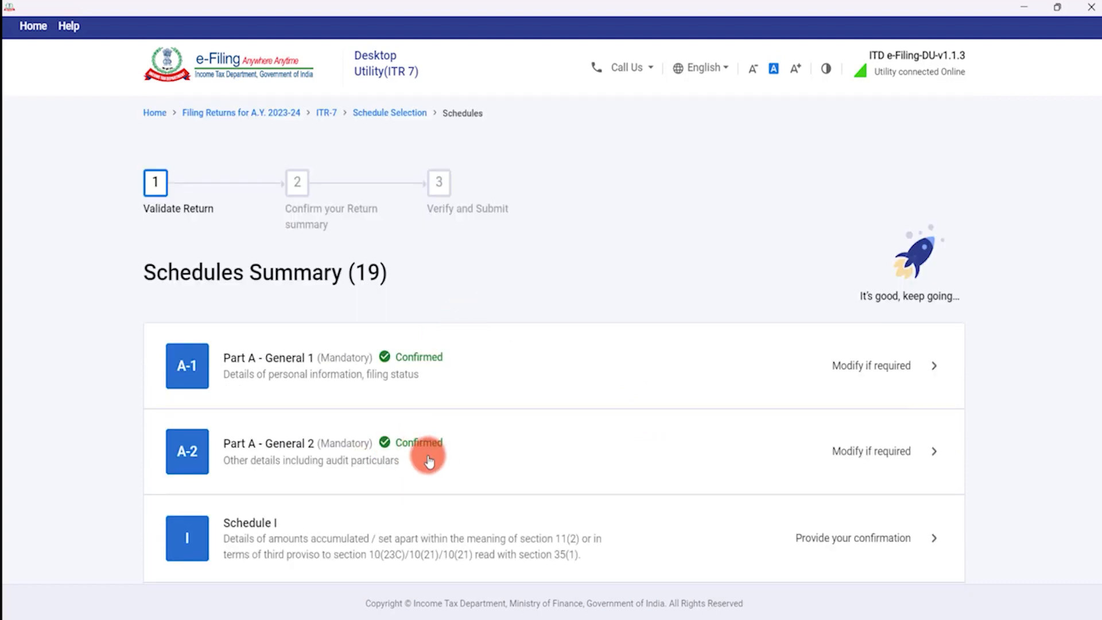
scroll(426, 459, down, 3)
scroll(427, 460, down, 1)
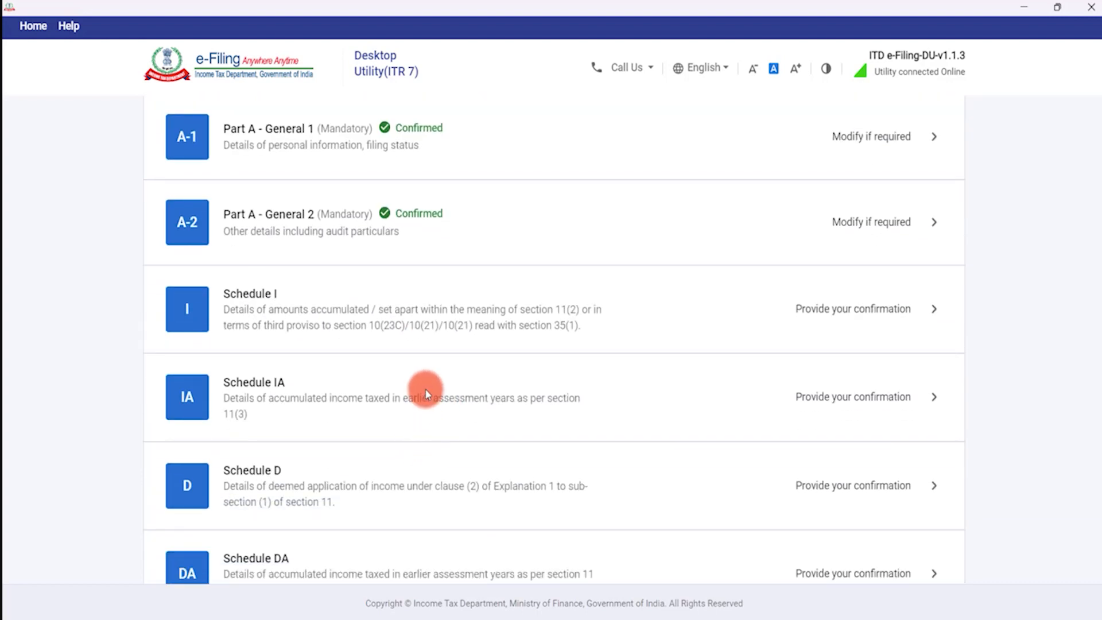
scroll(425, 391, down, 1)
click(274, 217)
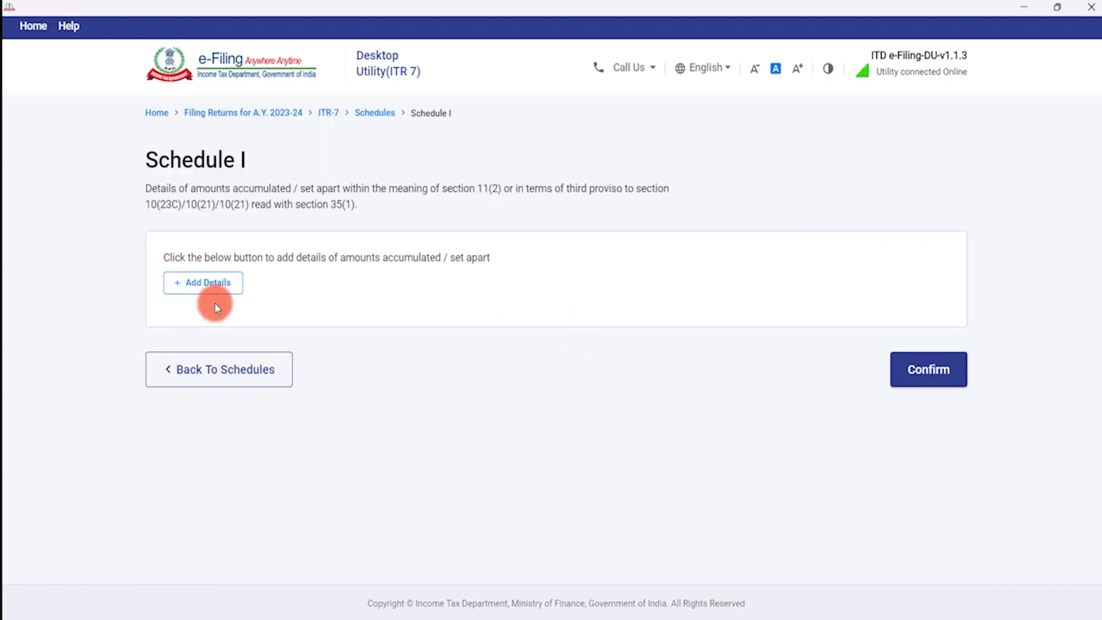
Add a new Schedule I accumulation entry and open the Year of Accumulation list.
click(213, 290)
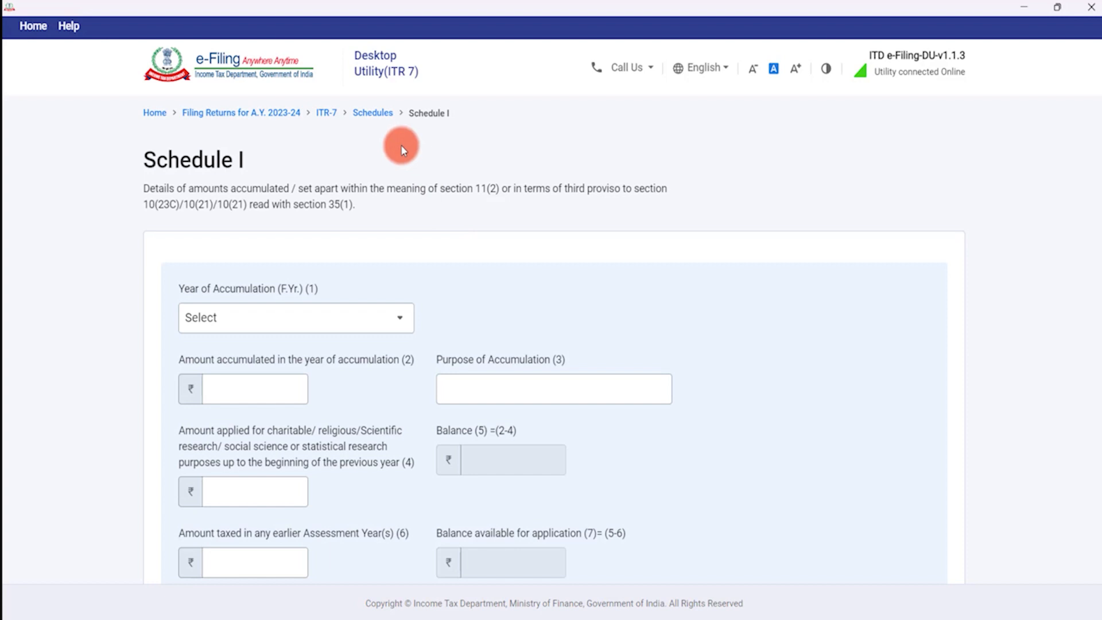
scroll(373, 258, down, 3)
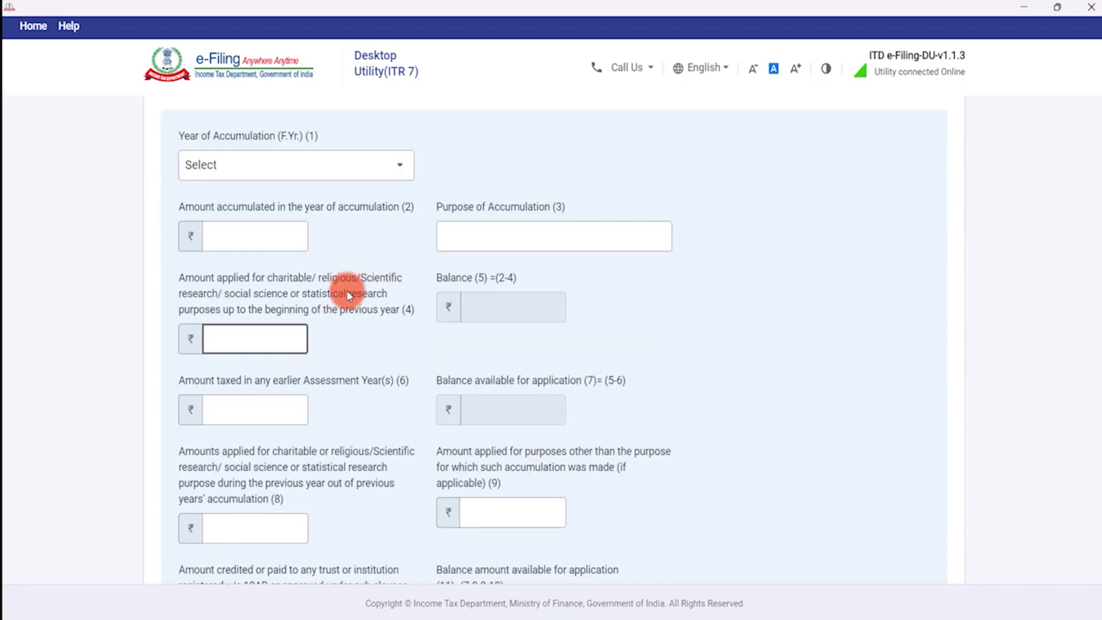
scroll(344, 299, up, 3)
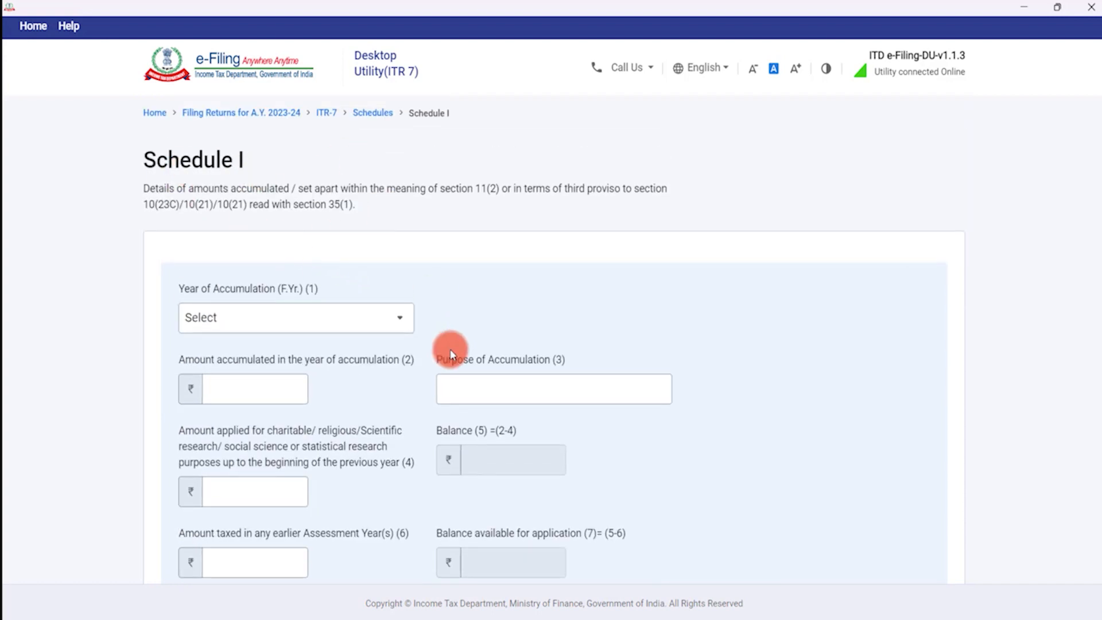
scroll(451, 353, down, 10)
scroll(444, 346, down, 3)
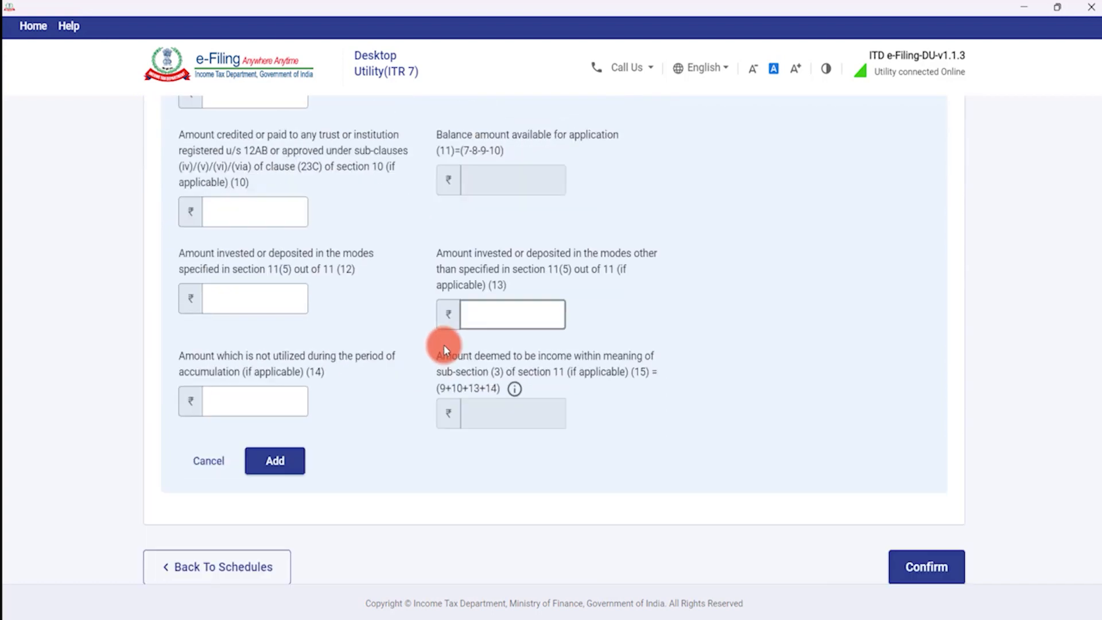
scroll(443, 344, up, 12)
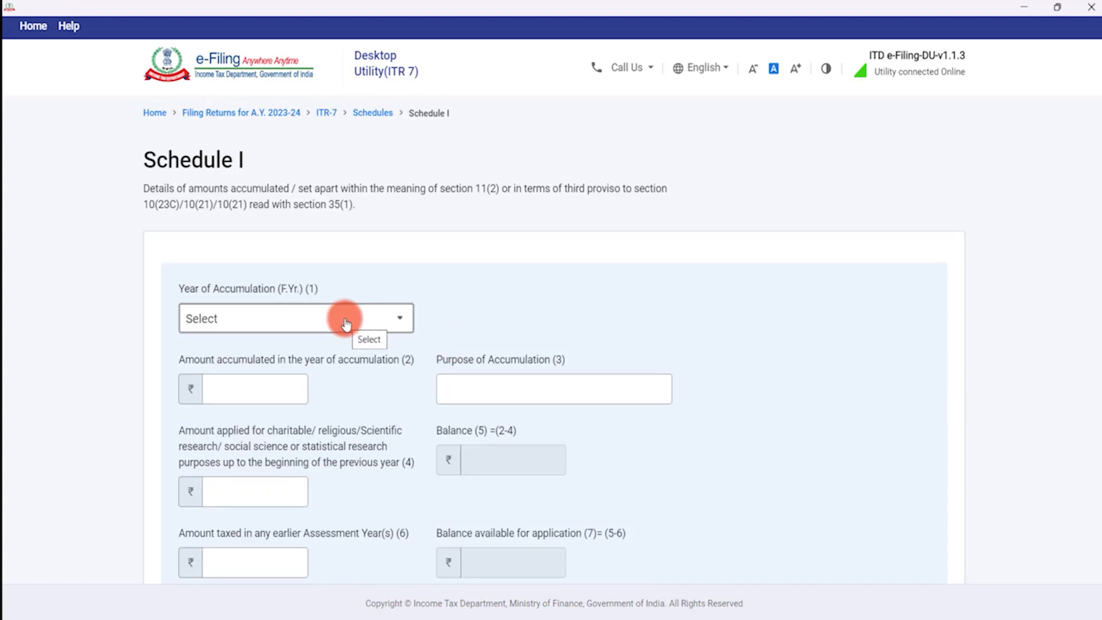
click(347, 325)
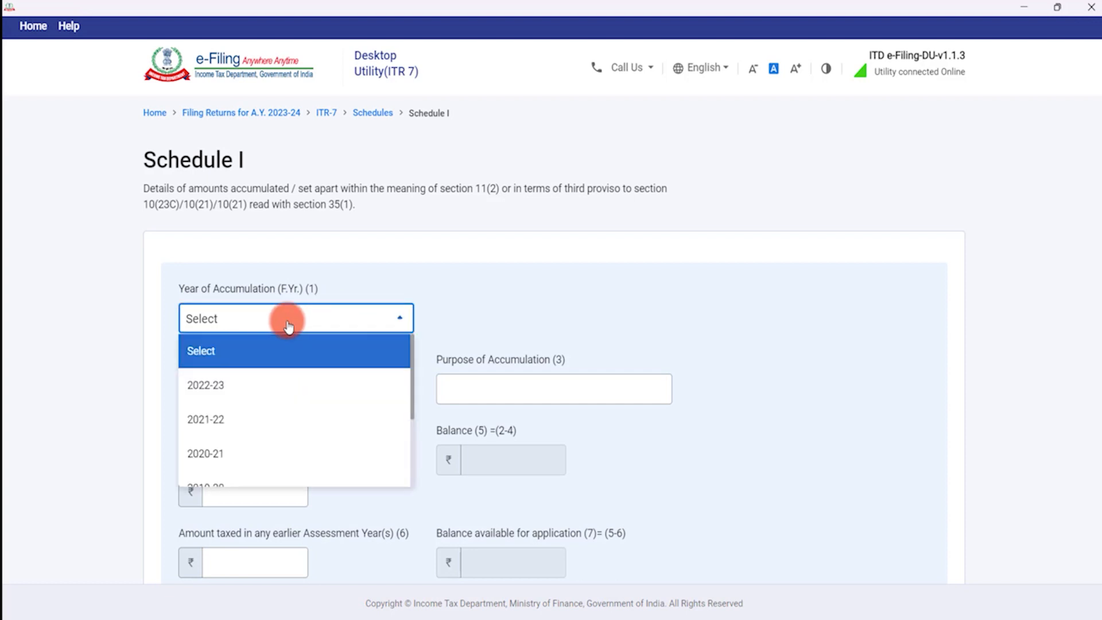
scroll(283, 397, down, 5)
scroll(264, 373, down, 1)
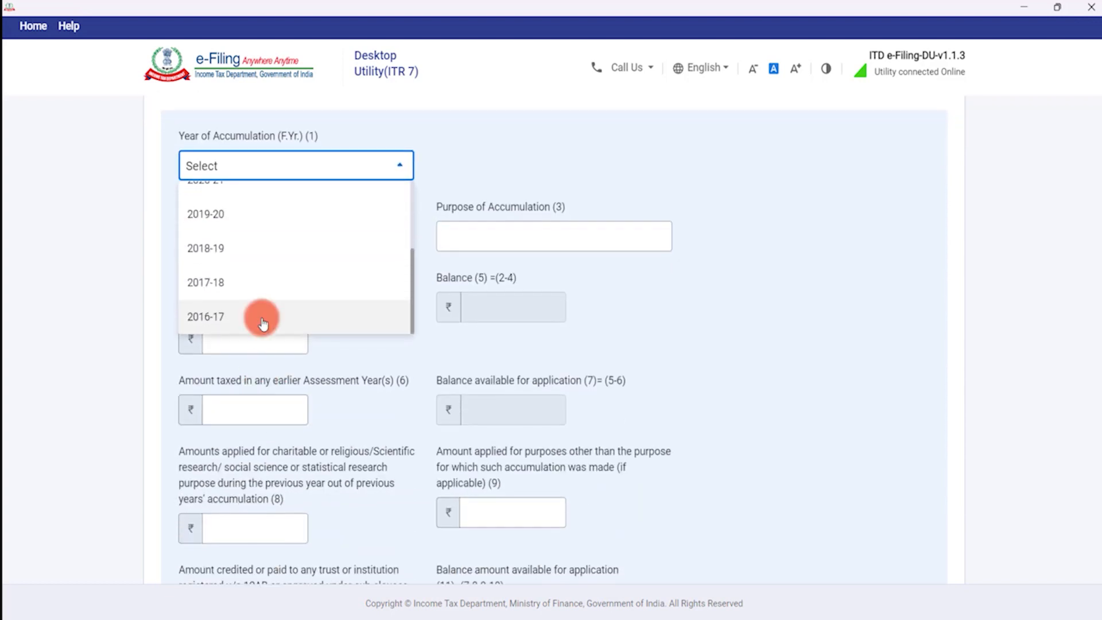
scroll(258, 315, up, 3)
scroll(254, 252, down, 3)
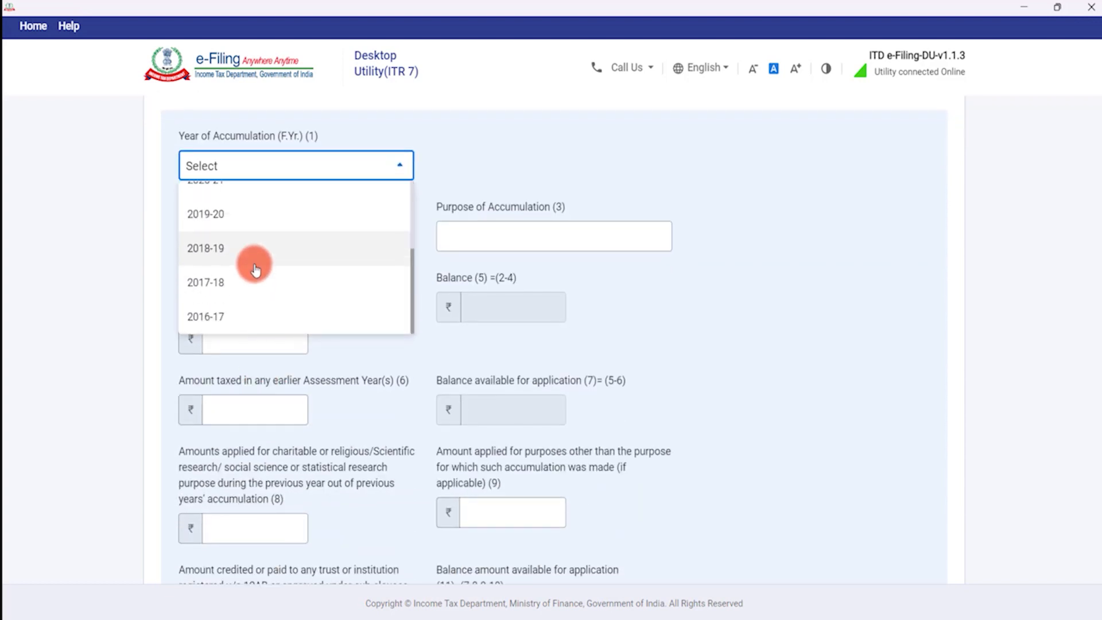
scroll(254, 281, down, 1)
scroll(253, 273, up, 1)
scroll(250, 311, up, 4)
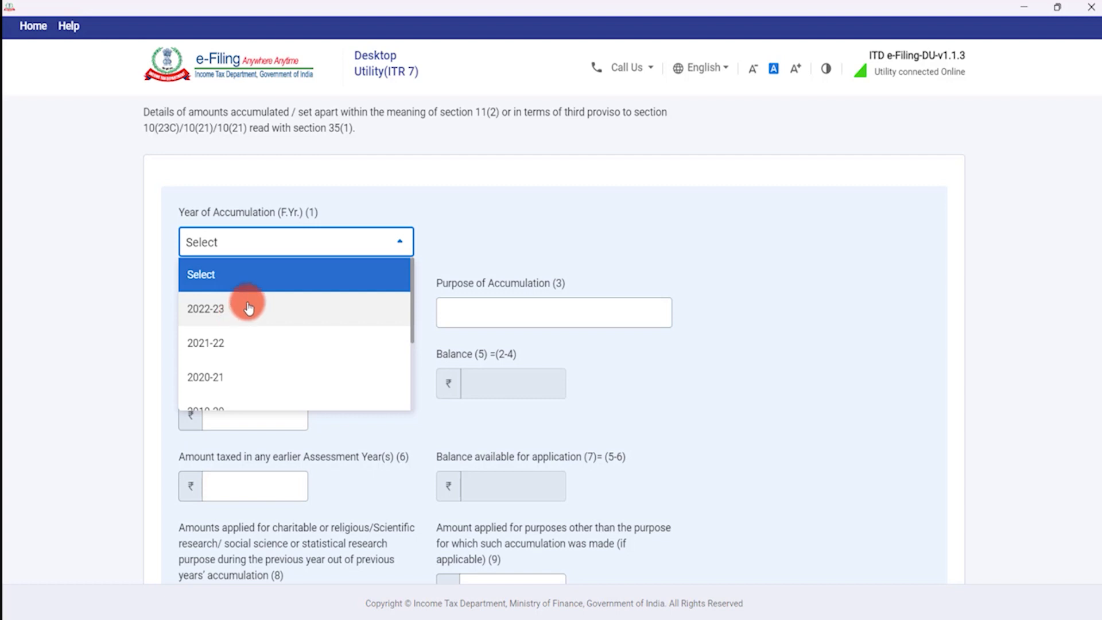
Enter year 2022-23, amount 1,00,000 and purpose PURCHASE OF IMMOVABLE PROPERTY.
click(214, 308)
click(217, 310)
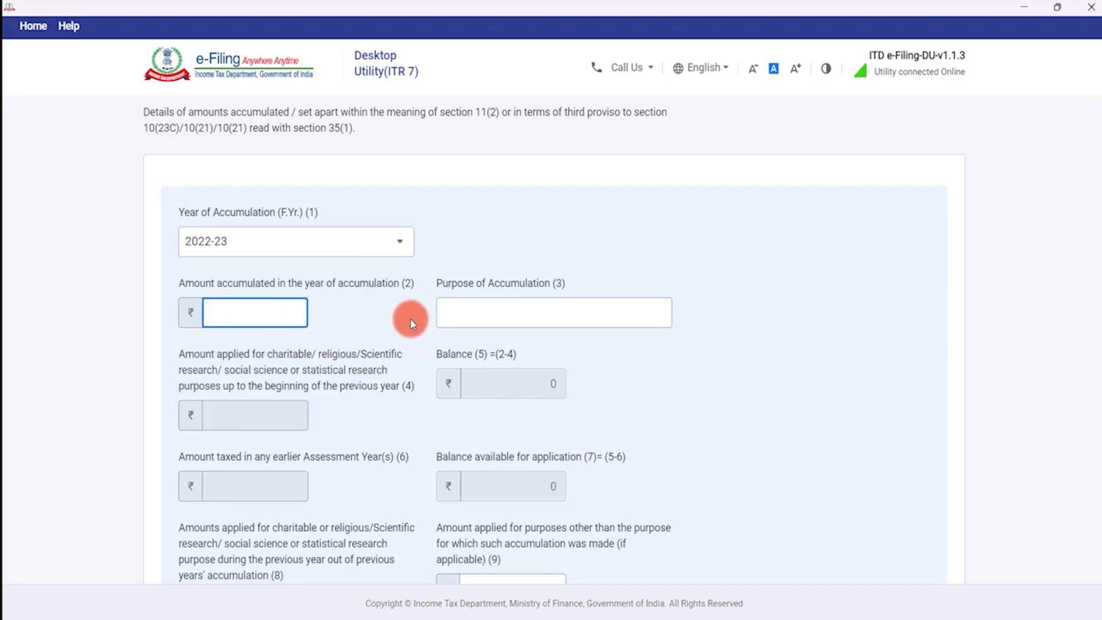
text(100000)
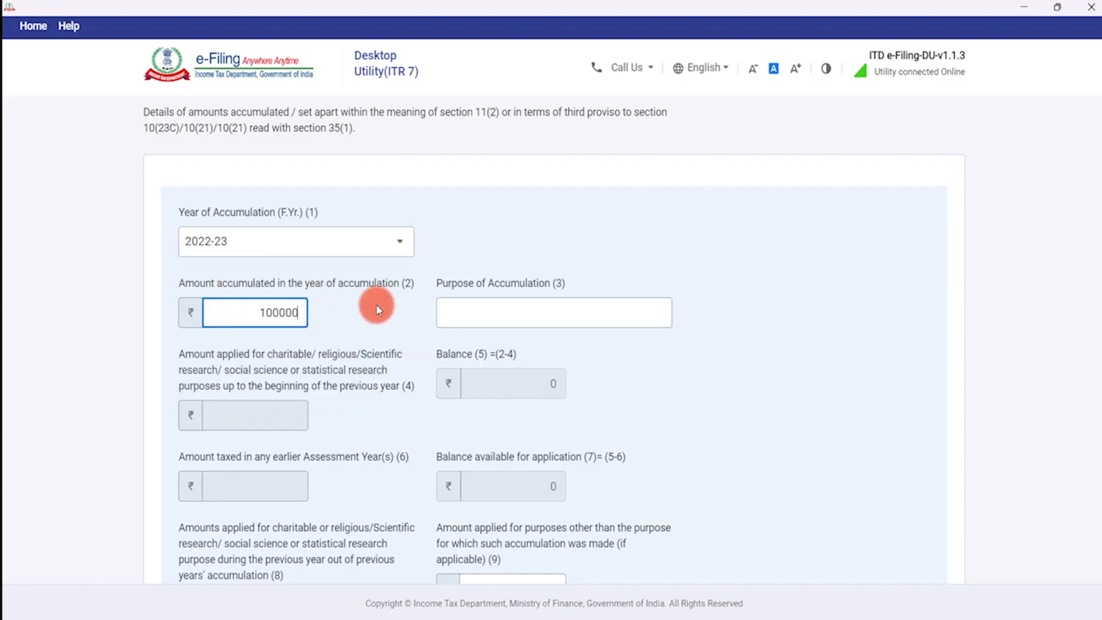
key(Tab)
key(Caps_Lock)
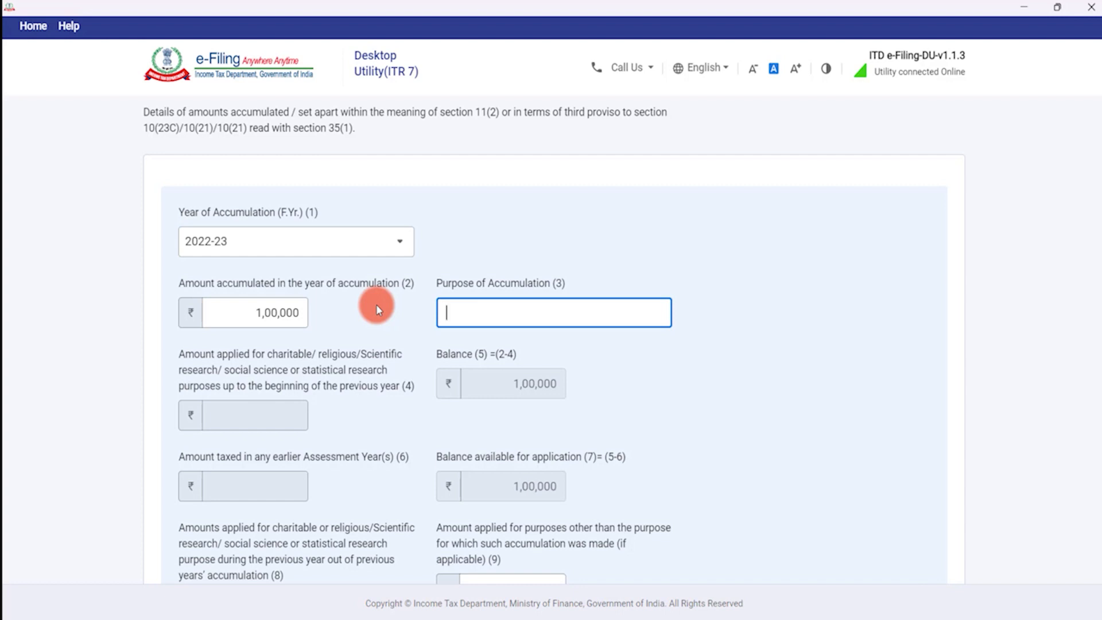
text(PURCAHSE)
key(ctrl+a)
key(BackSpace)
text(PURCHASE OF IMM)
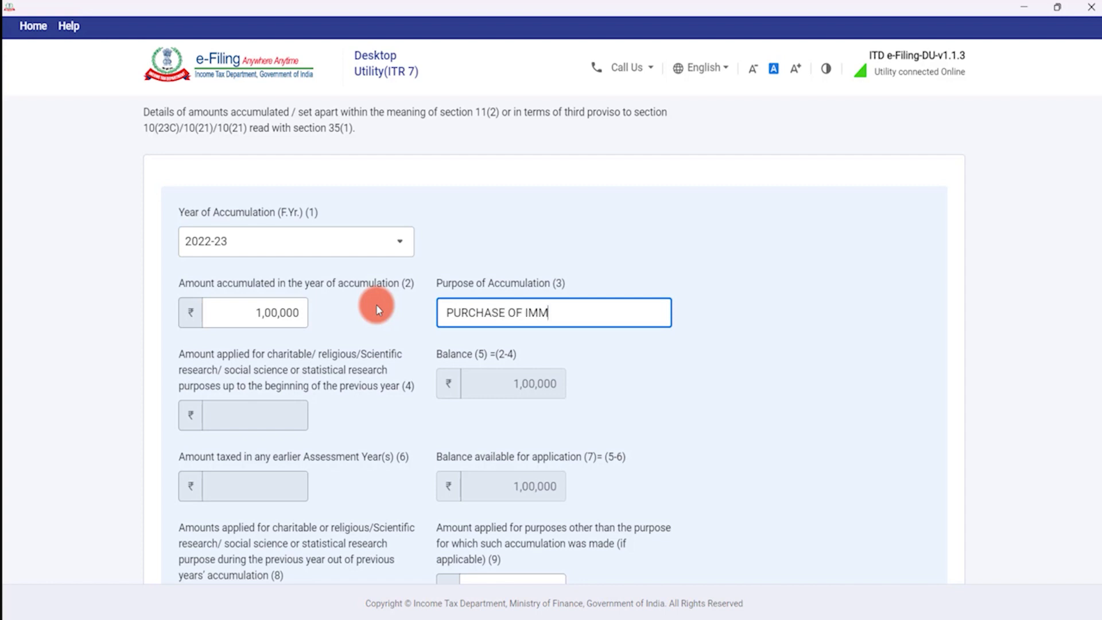
text(OVABLE PROPERTY)
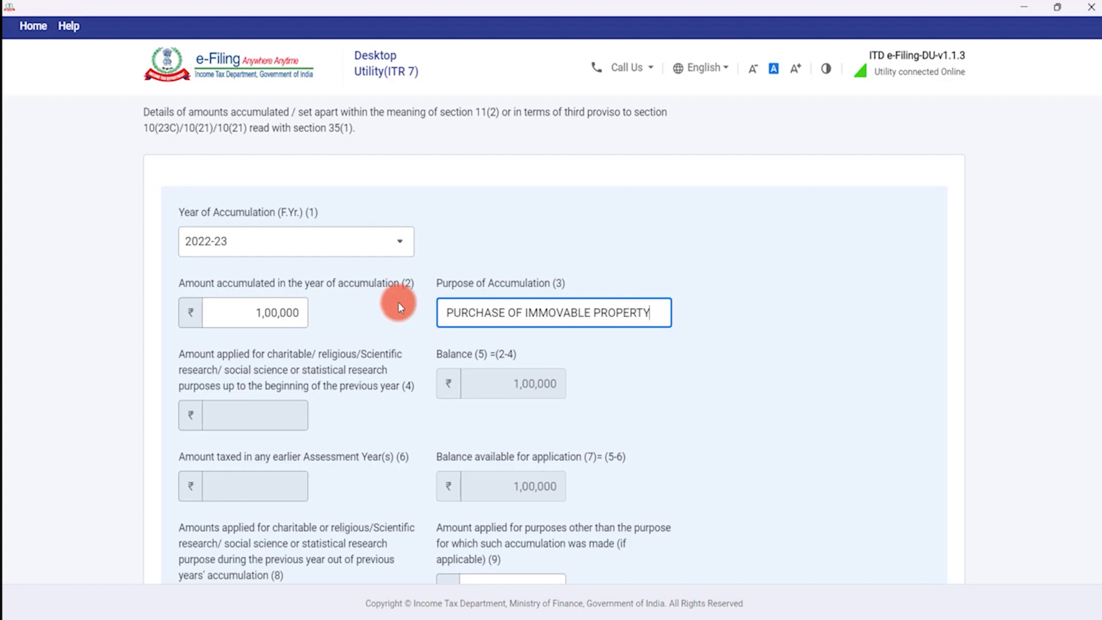
scroll(470, 331, down, 3)
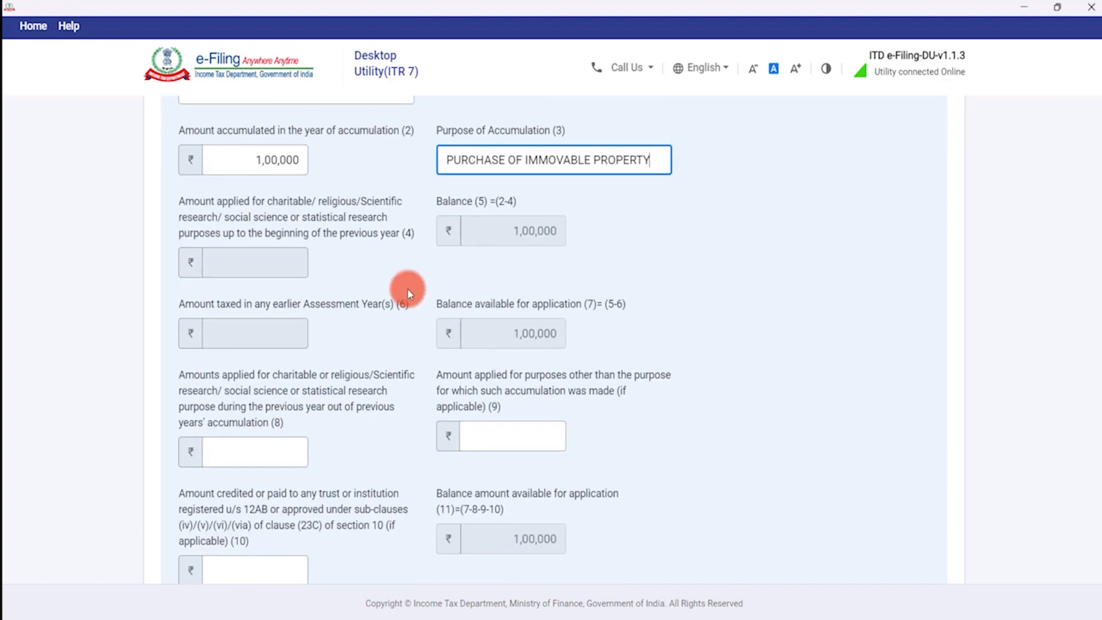
scroll(406, 289, down, 3)
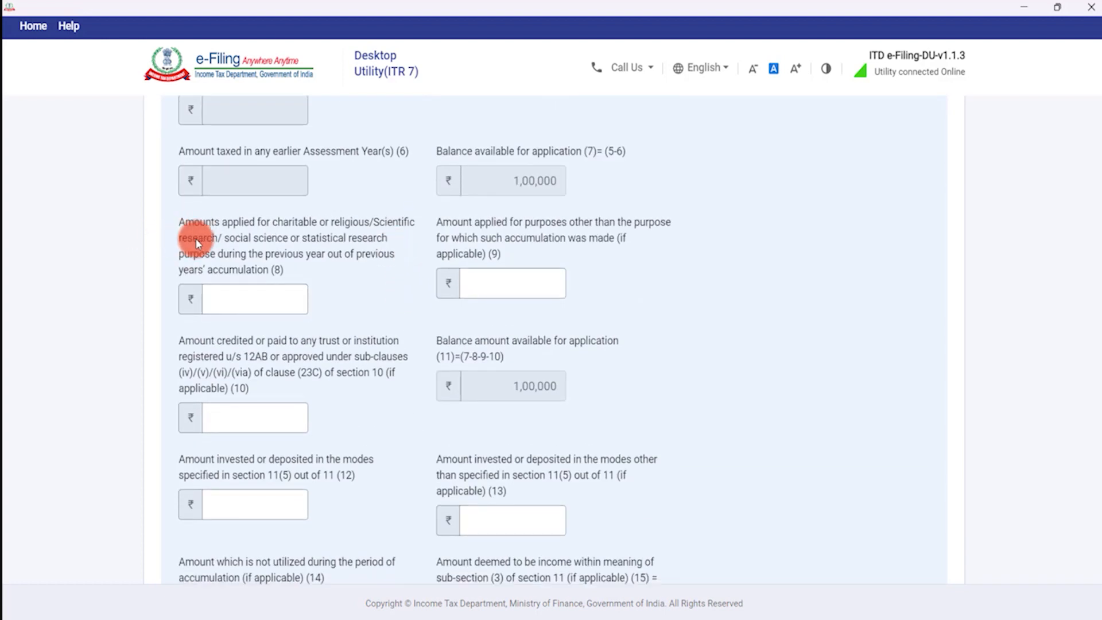
Enter 0 in fields (8), (9), (10), (13), 1,00,000 in field (12), and add the row.
click(284, 304)
text(0)
key(Tab)
text(0)
key(Tab)
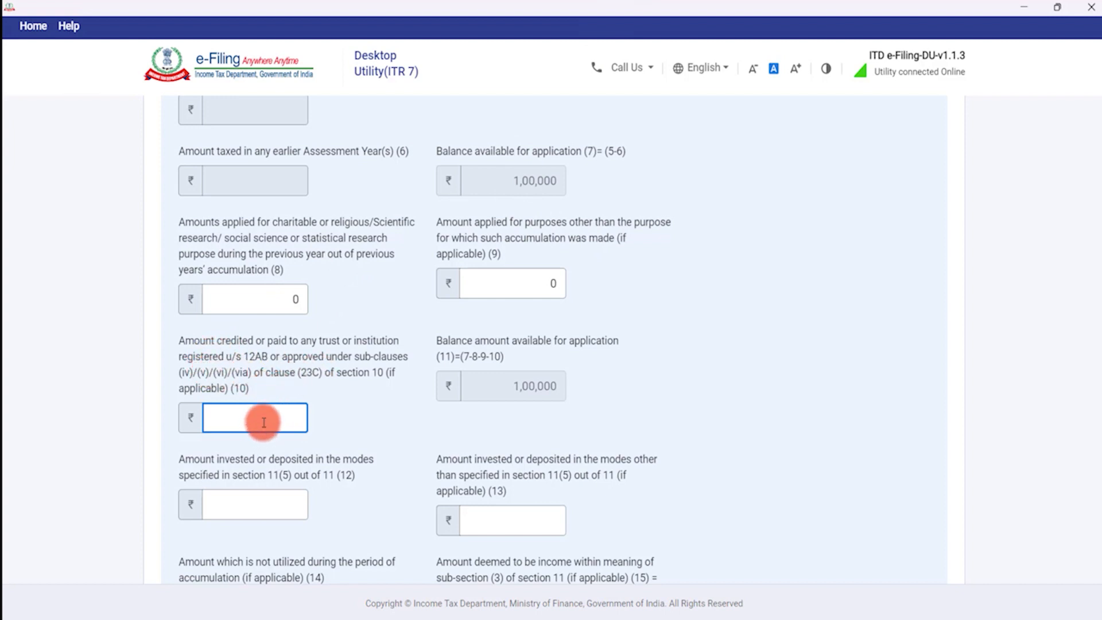
text(0)
key(Tab)
key(Tab)
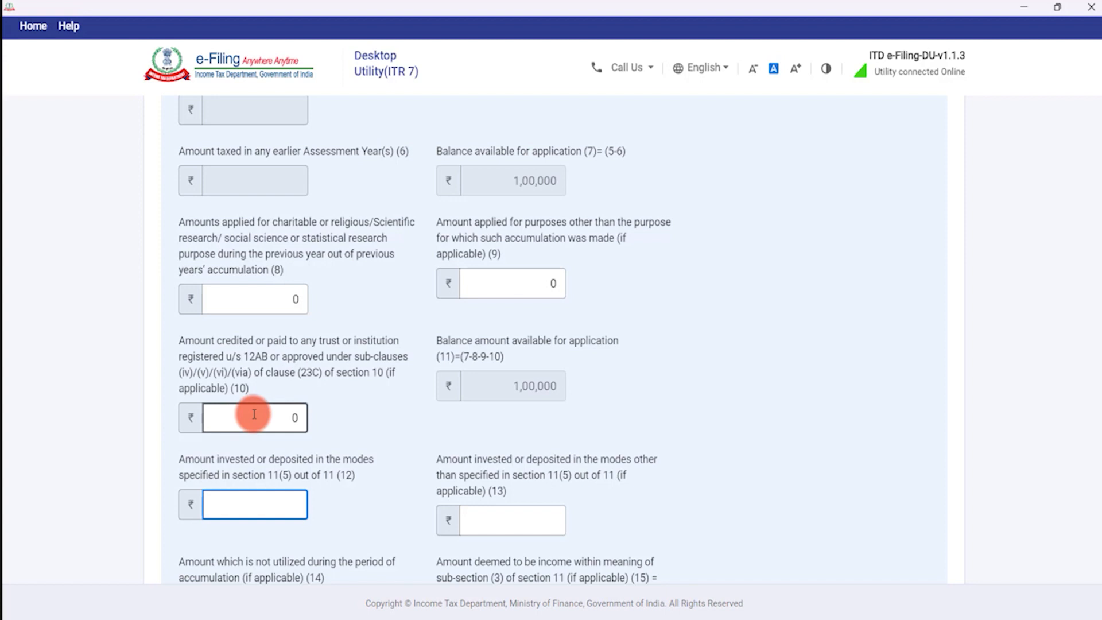
text(100000)
key(Tab)
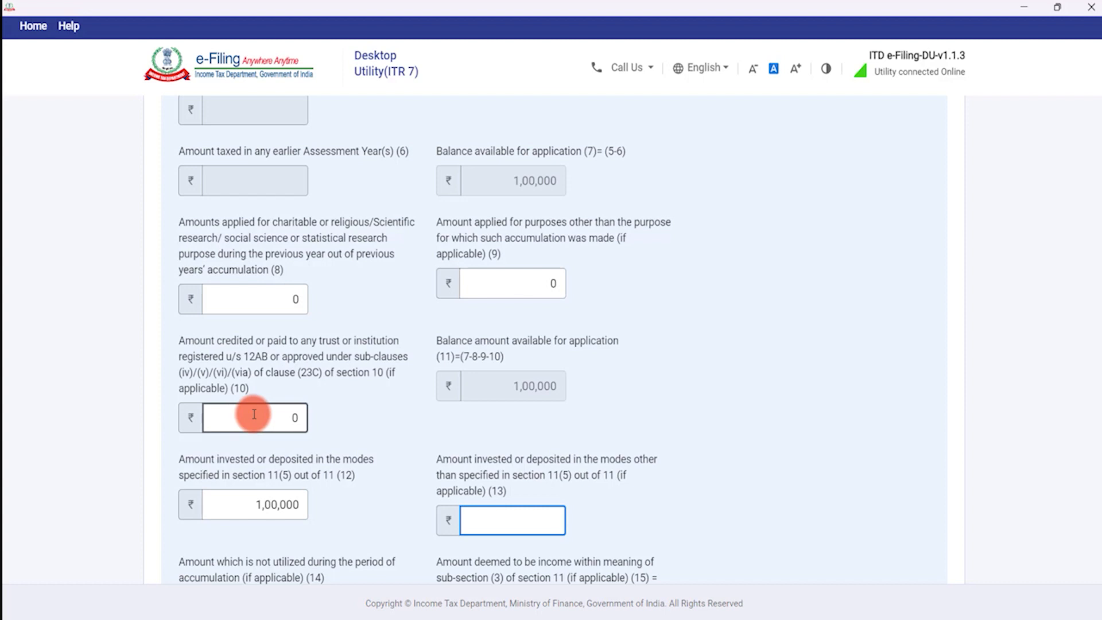
text(0)
scroll(254, 414, down, 3)
scroll(509, 387, down, 3)
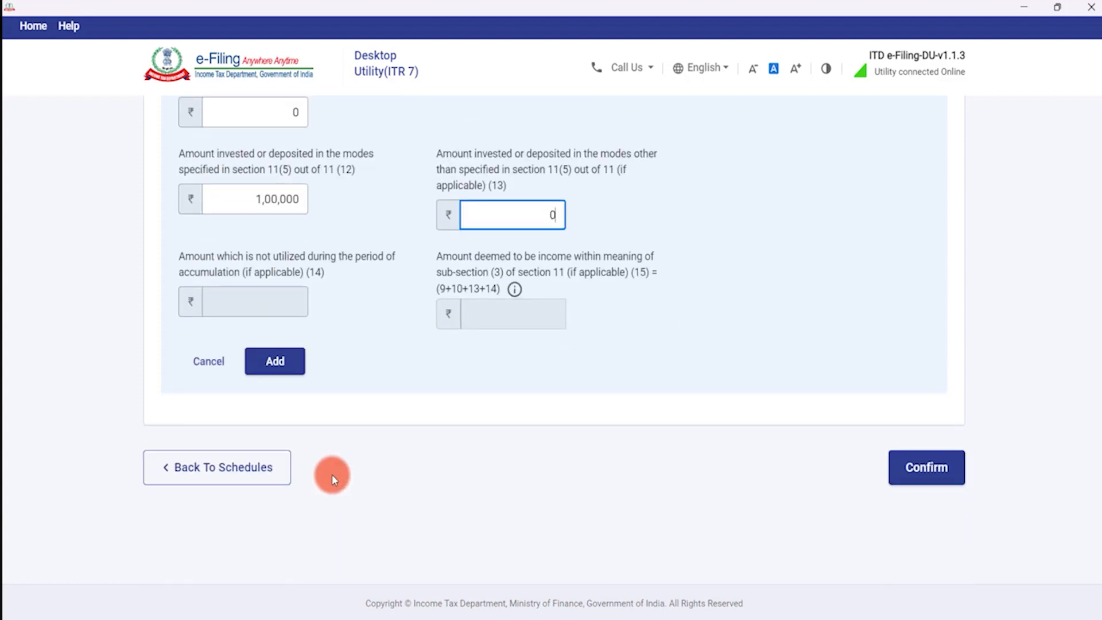
click(293, 363)
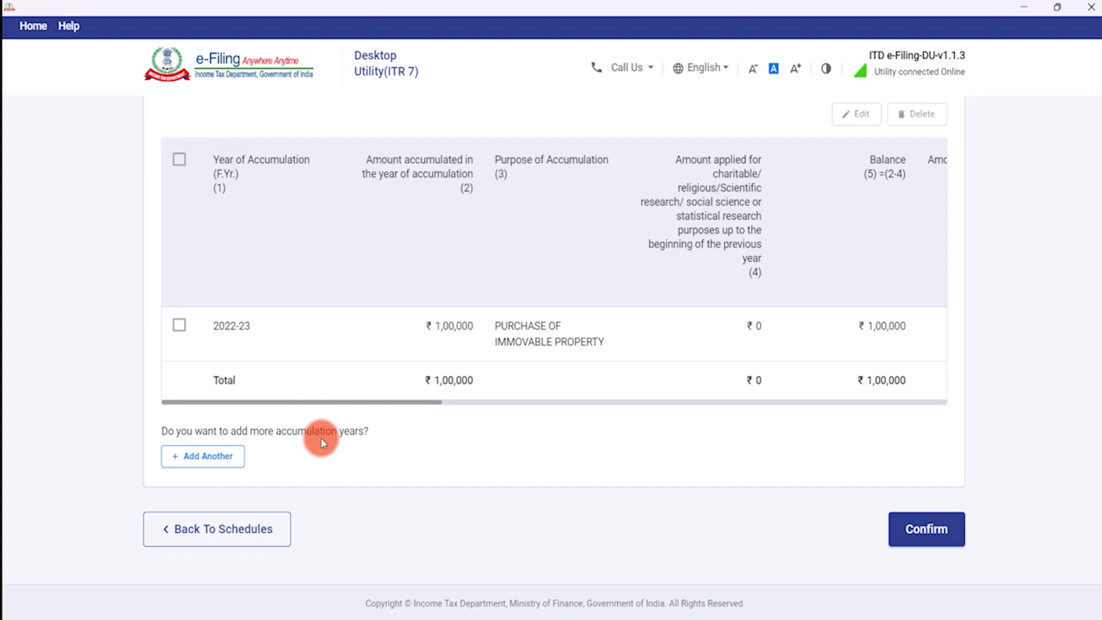
Add another entry for 2020-21 with ₹5,00,000 accumulated for PURCHASE OF LAND.
click(213, 459)
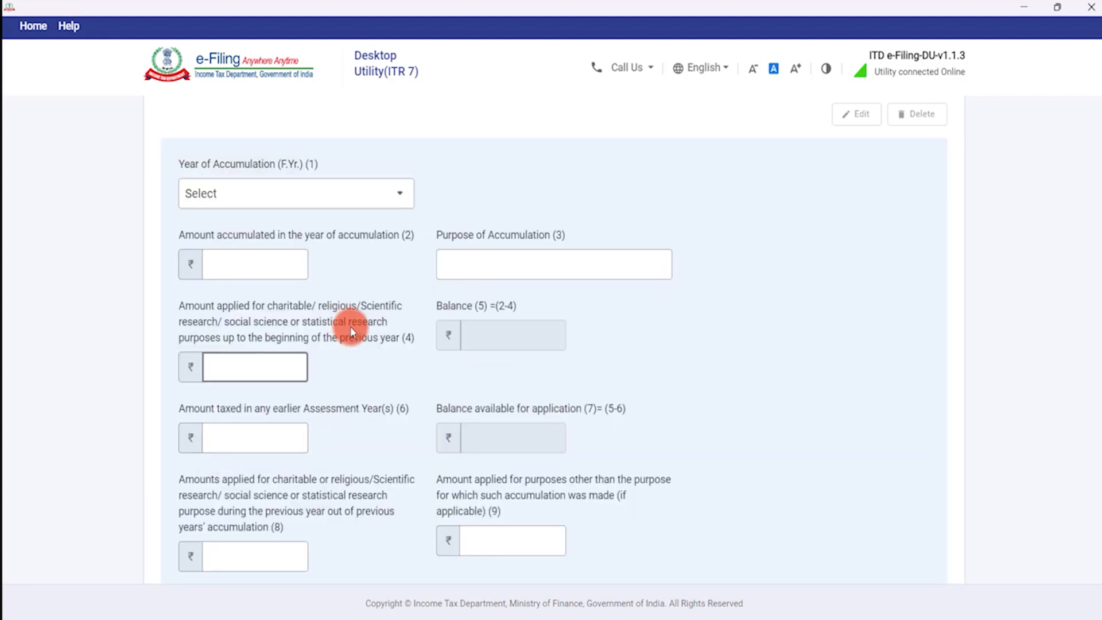
click(318, 204)
click(238, 295)
click(245, 253)
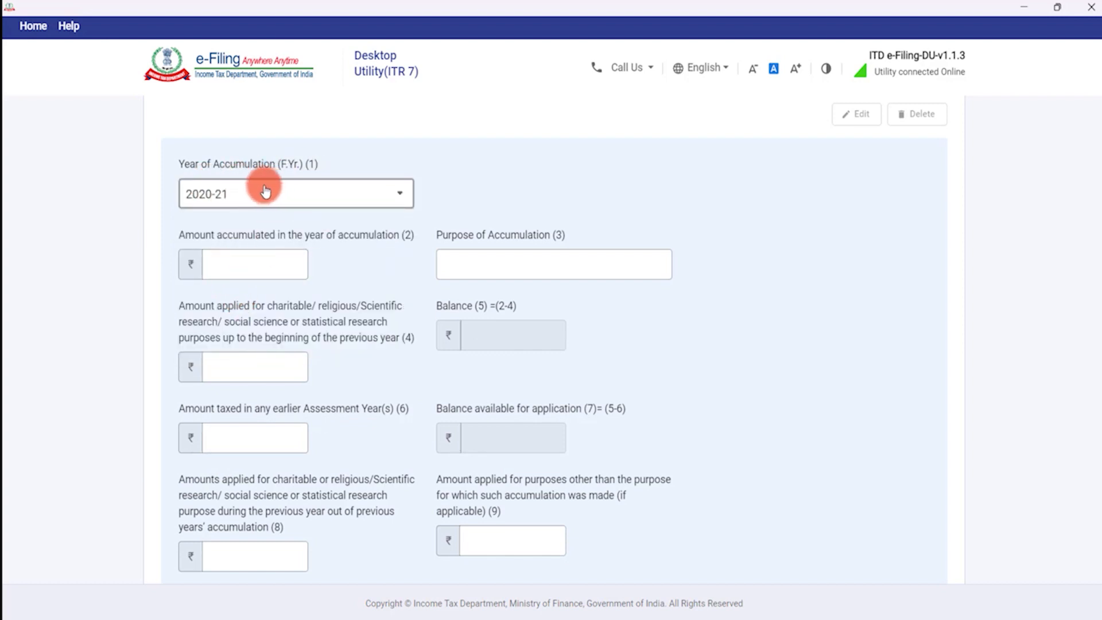
click(256, 262)
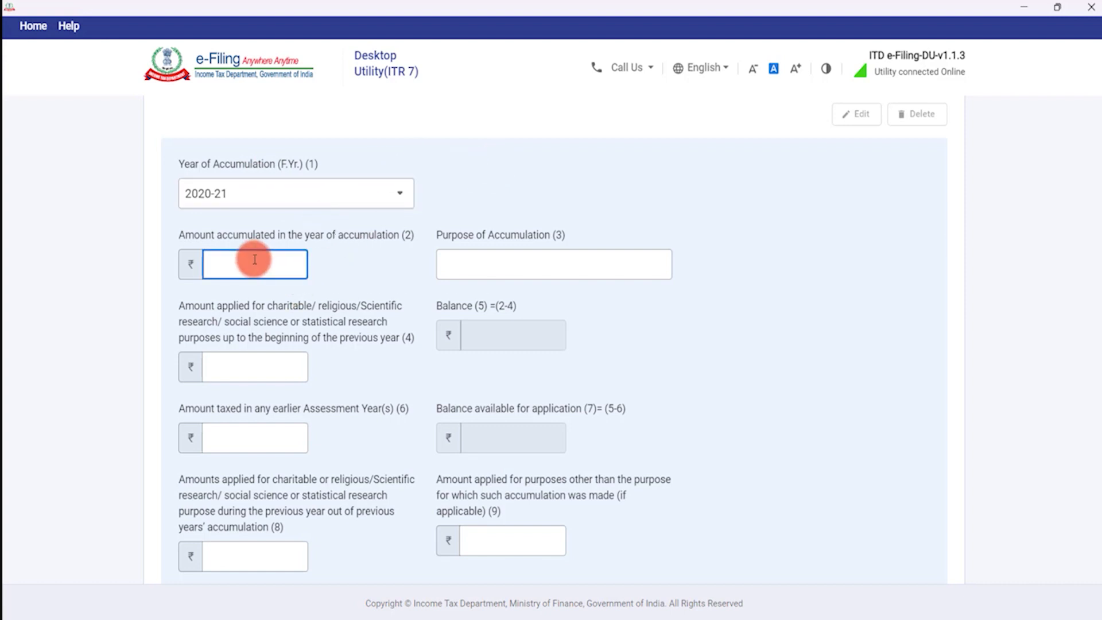
text(500000)
key(Tab)
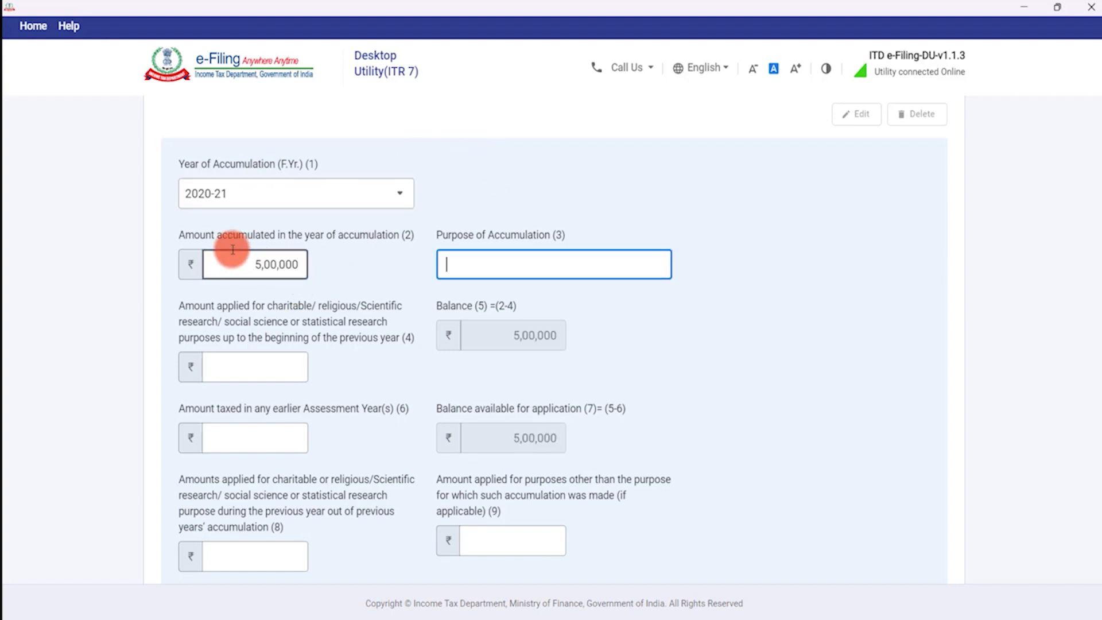
text(PURCHASE OF LAND)
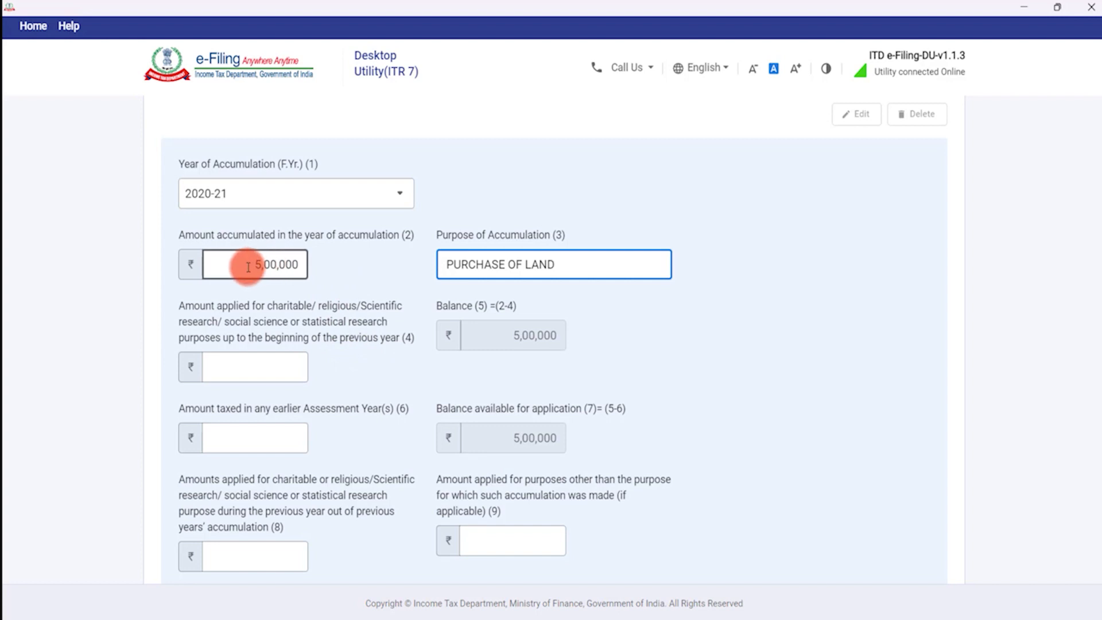
Enter ₹3,00,000 as already applied and 0 as taxed earlier.
click(268, 365)
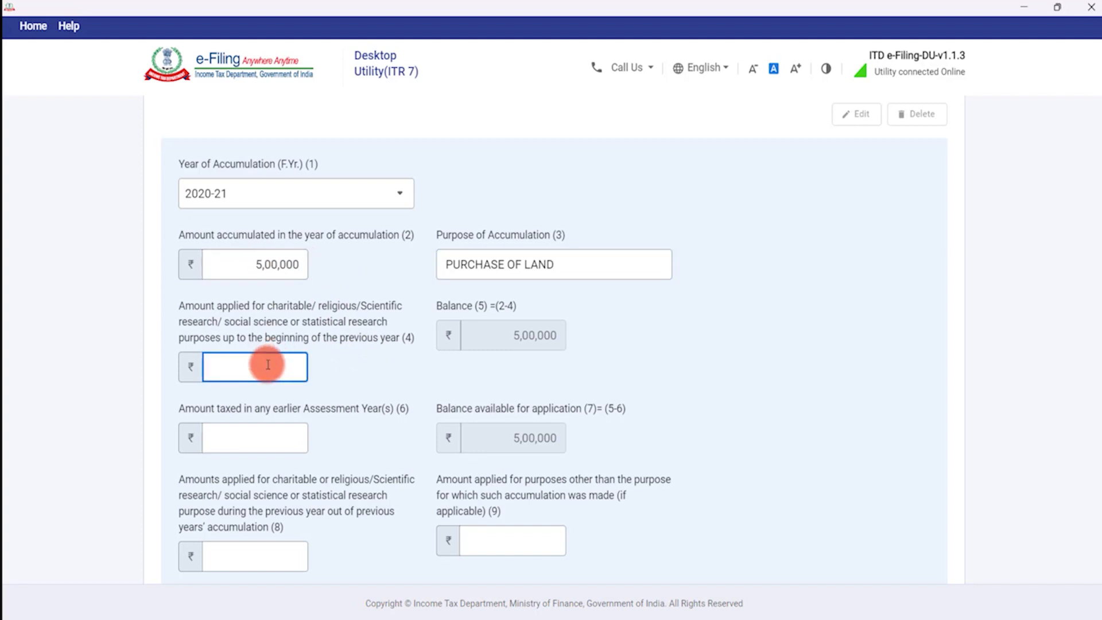
text(300000)
key(Tab)
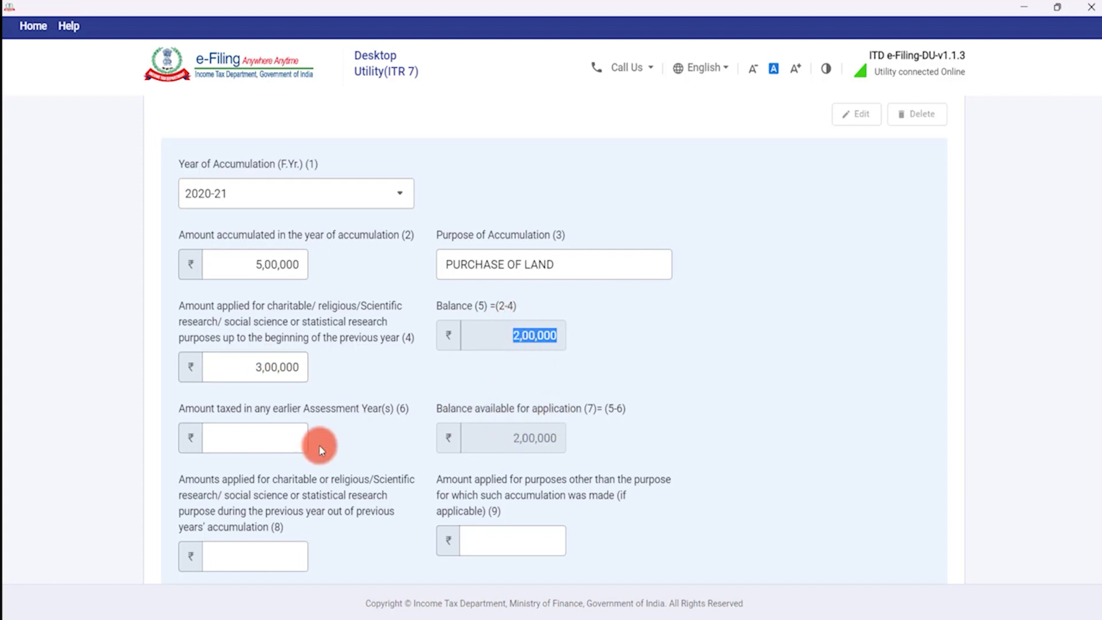
click(290, 438)
text(0)
key(Tab)
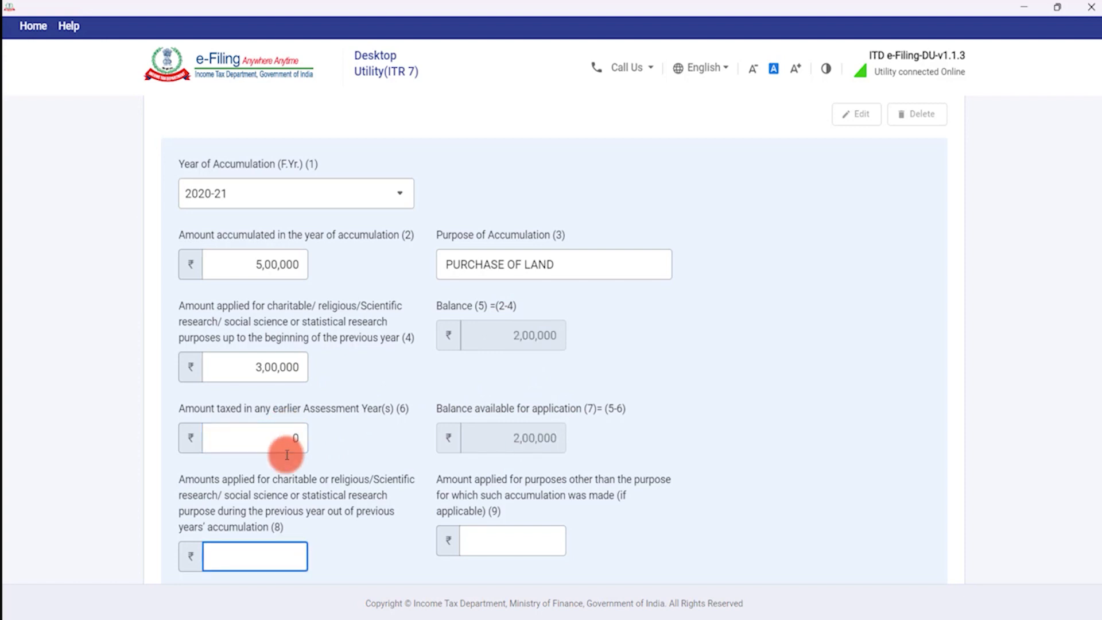
scroll(288, 455, down, 3)
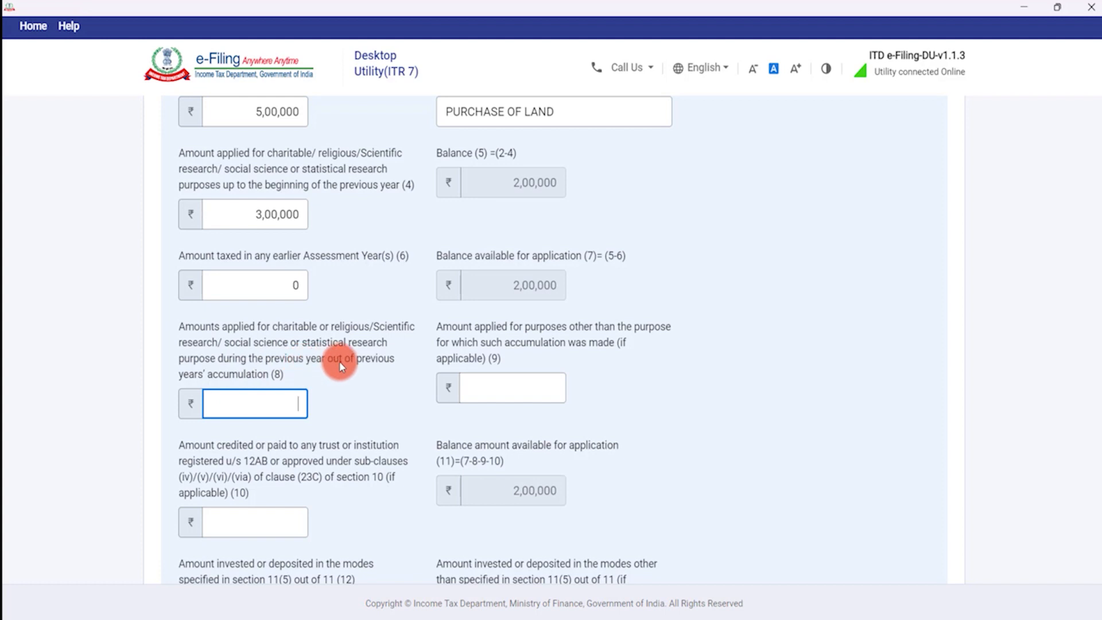
Enter ₹1,00,000, zeros for other purposes and other-trust credits, and ₹1,00,000 under section 11(5).
scroll(339, 360, up, 1)
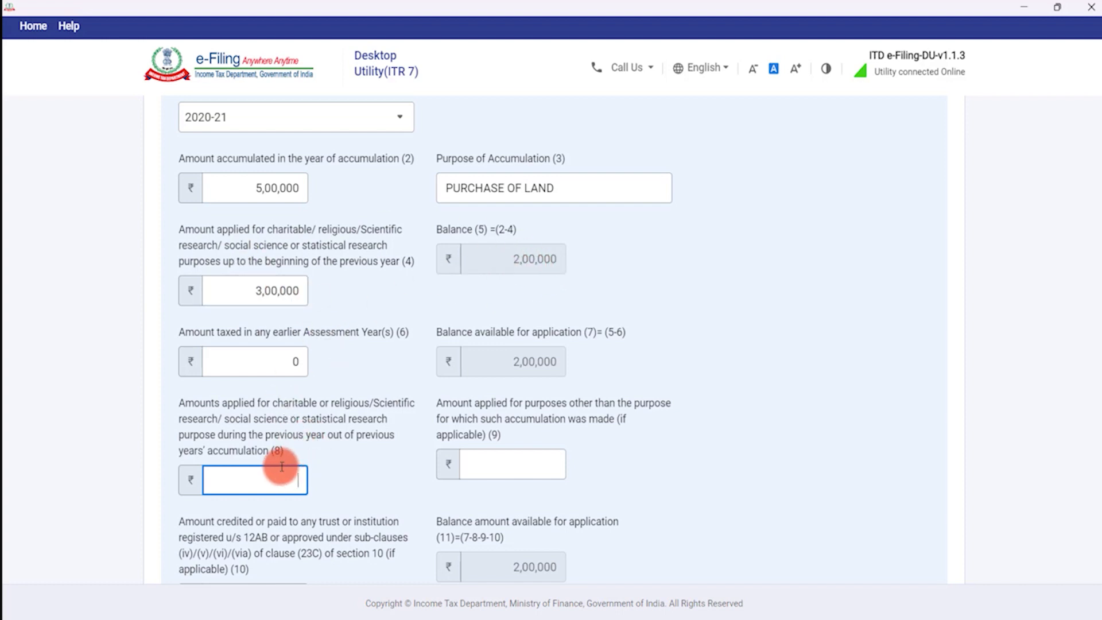
text(100000)
key(Tab)
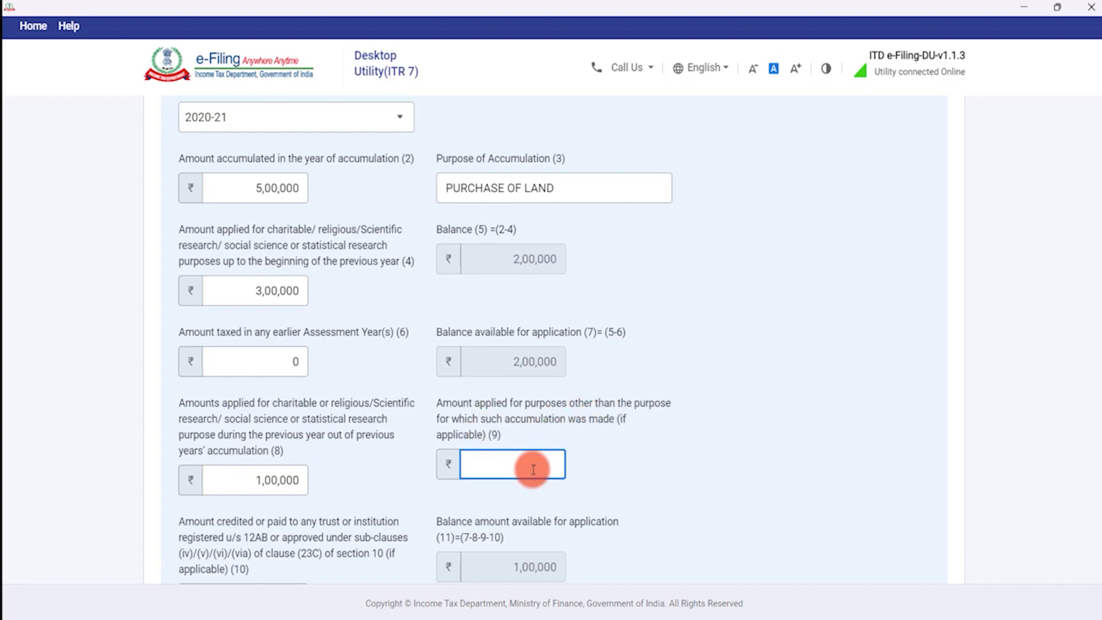
text(0)
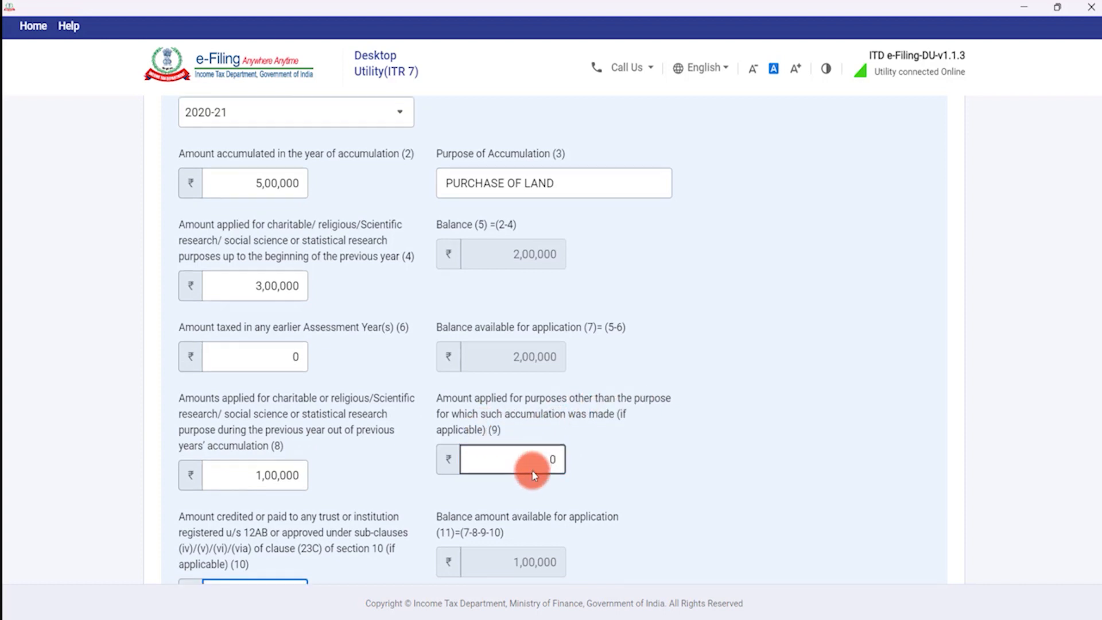
key(Tab)
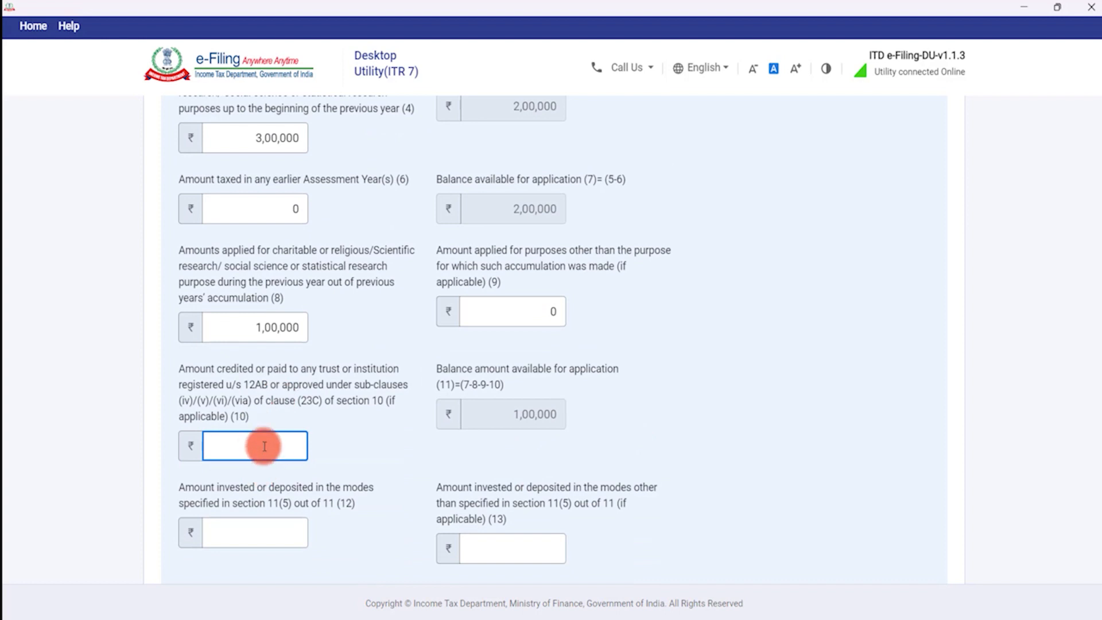
text(0)
key(Tab)
key(Tab)
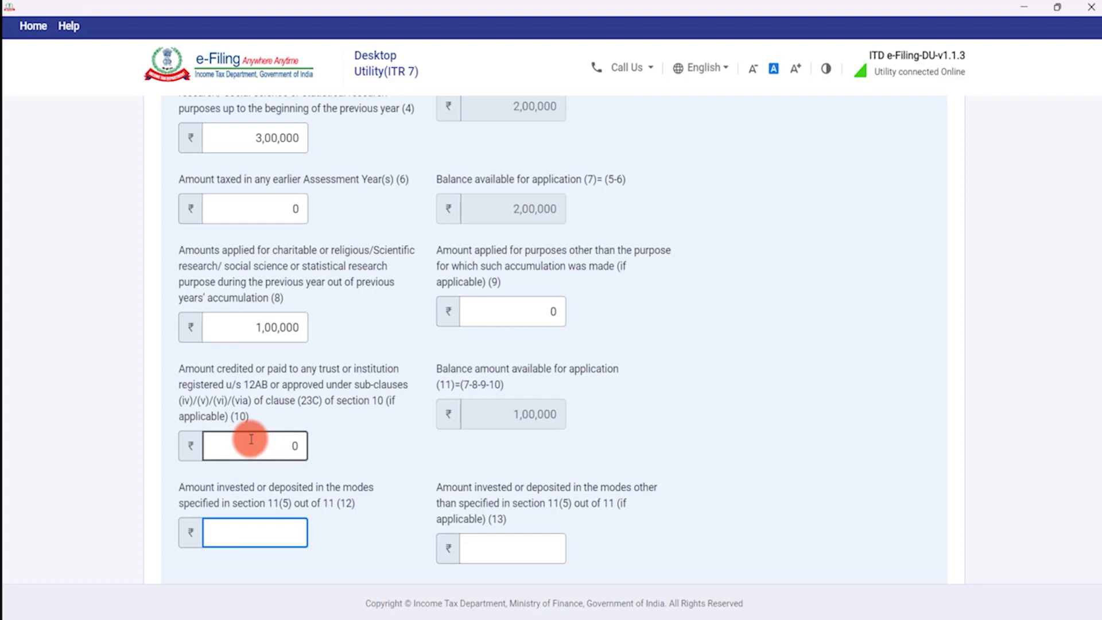
text(100000)
text(0)
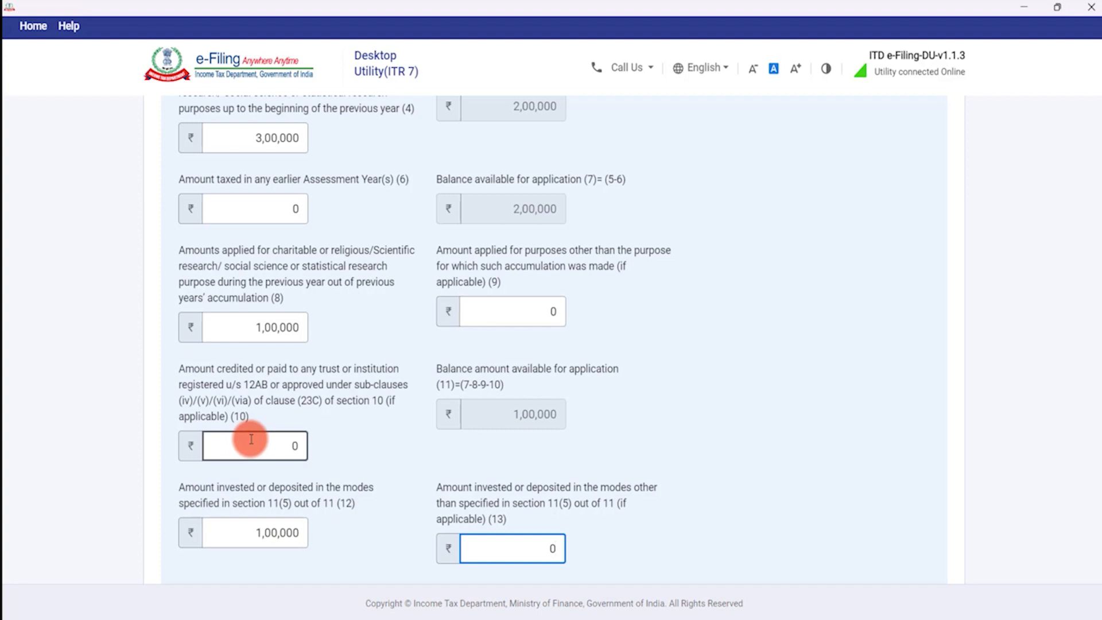
Enter 0 as the unutilised amount and save the 2020-21 accumulation row to the table.
scroll(250, 439, down, 1)
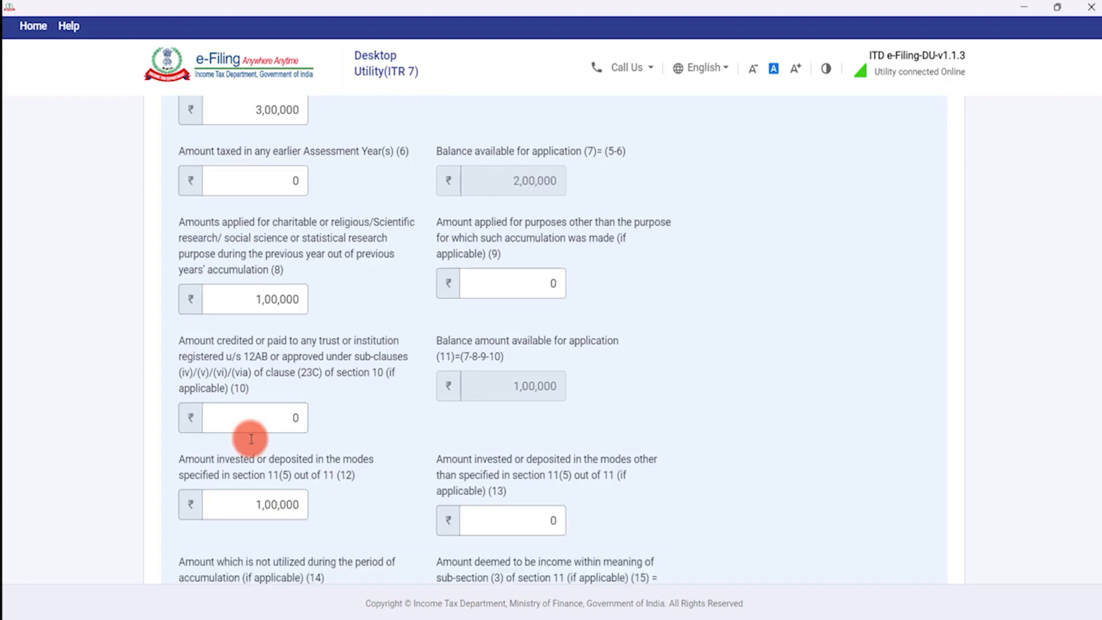
scroll(250, 437, down, 4)
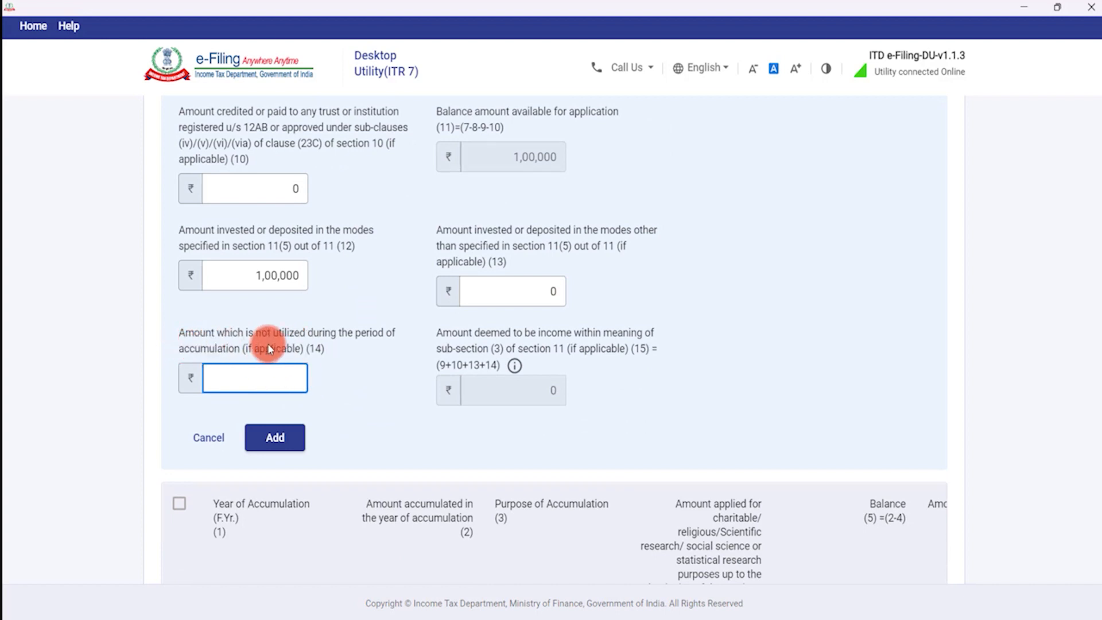
scroll(266, 343, up, 1)
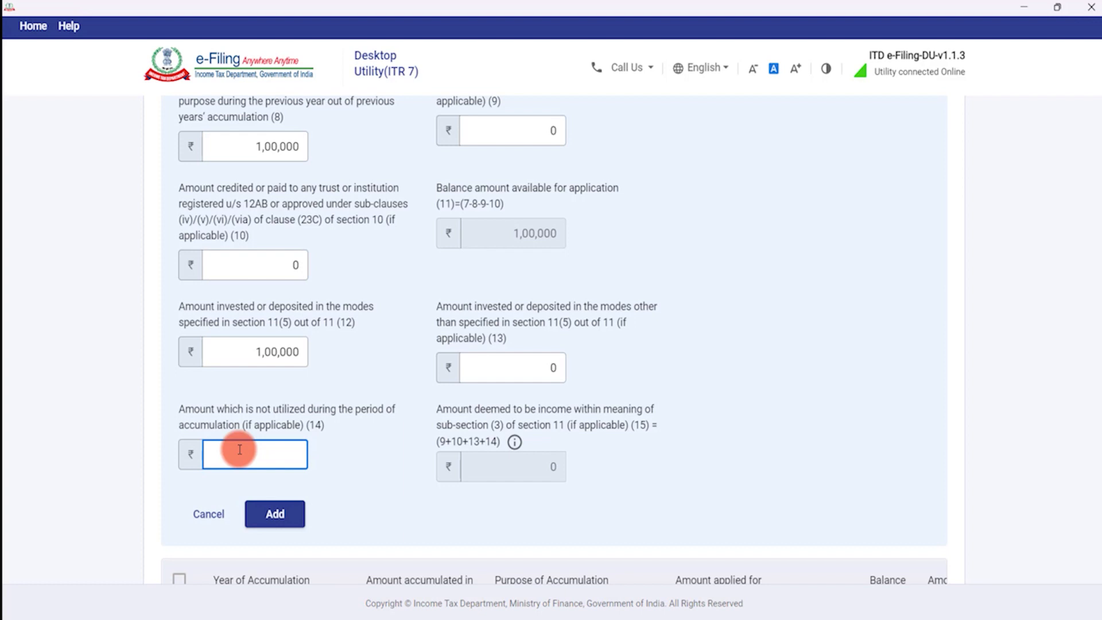
text(0)
key(Tab)
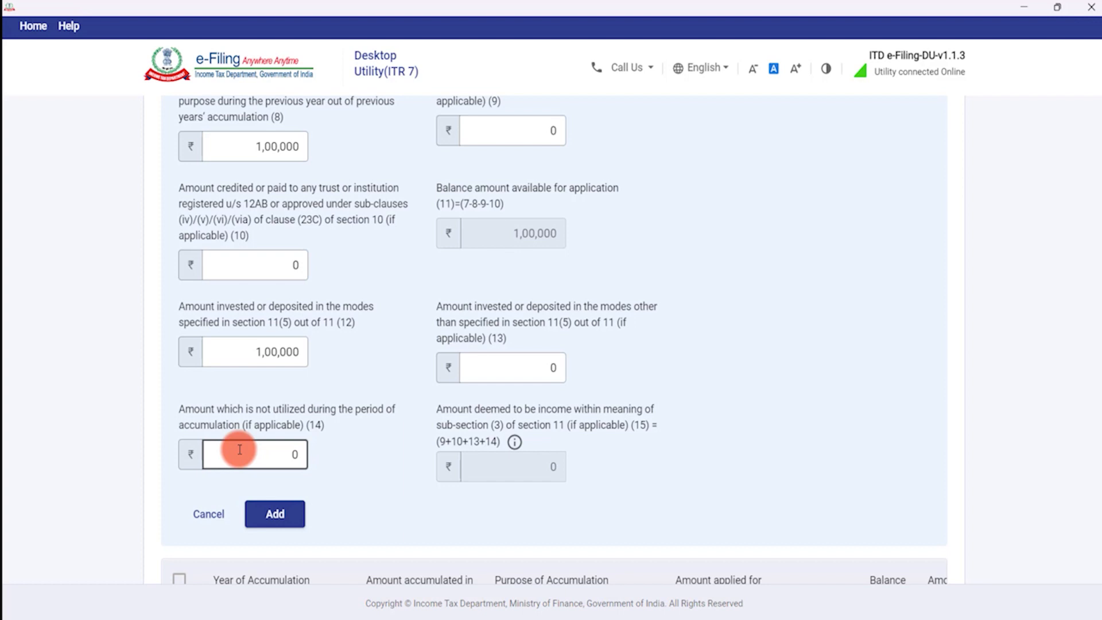
scroll(316, 409, up, 9)
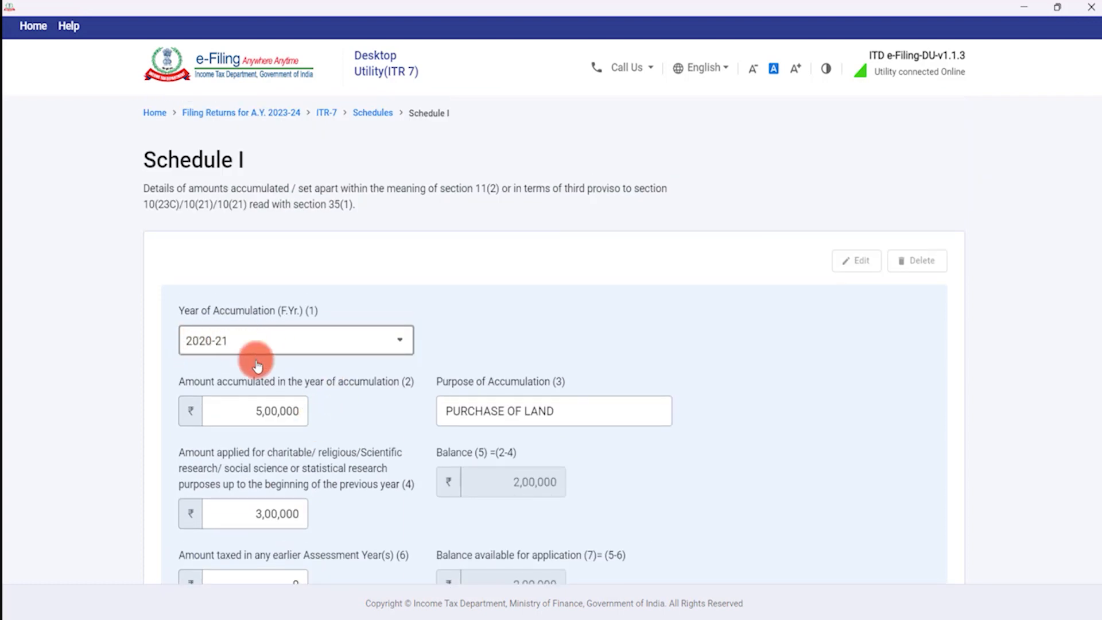
scroll(241, 396, down, 8)
scroll(303, 410, down, 5)
click(275, 307)
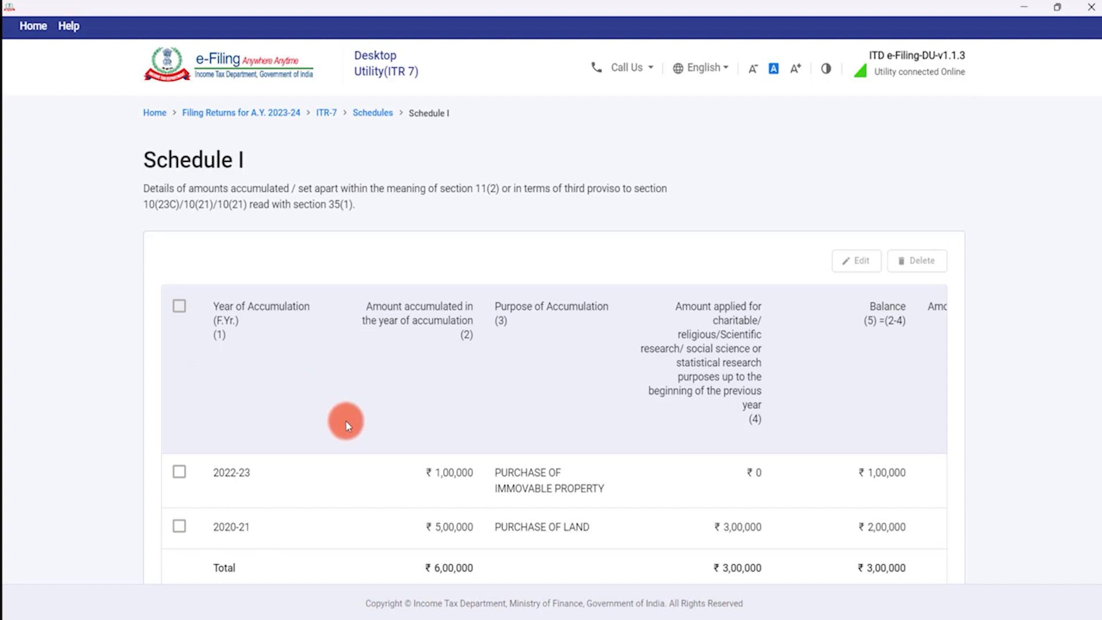
Review both accumulation rows in the Schedule I table and confirm the schedule.
scroll(345, 420, down, 4)
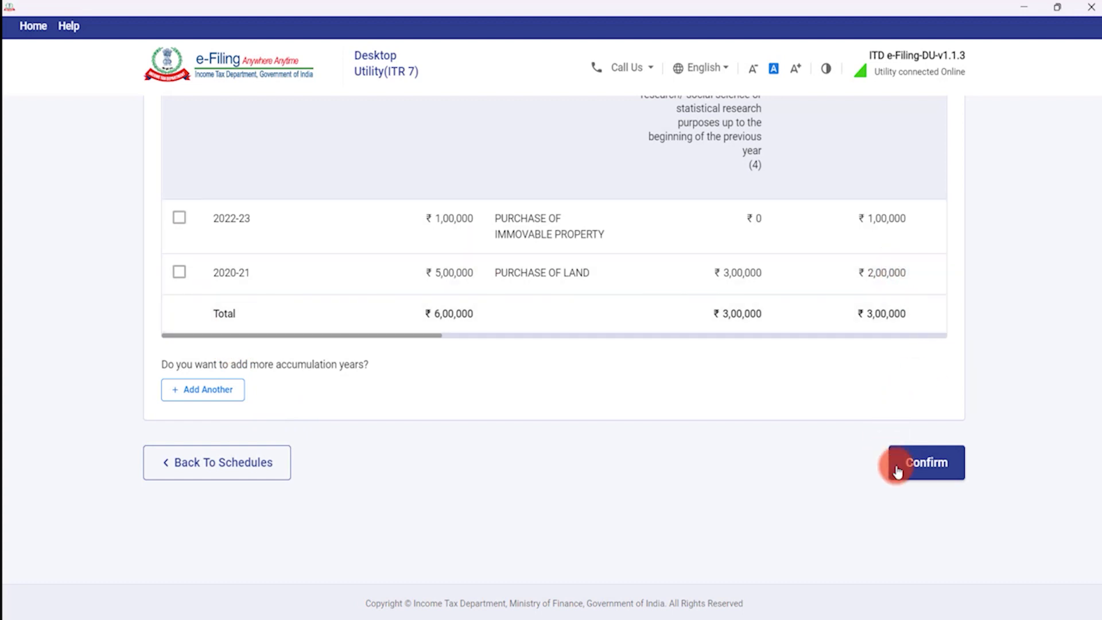
scroll(819, 381, up, 2)
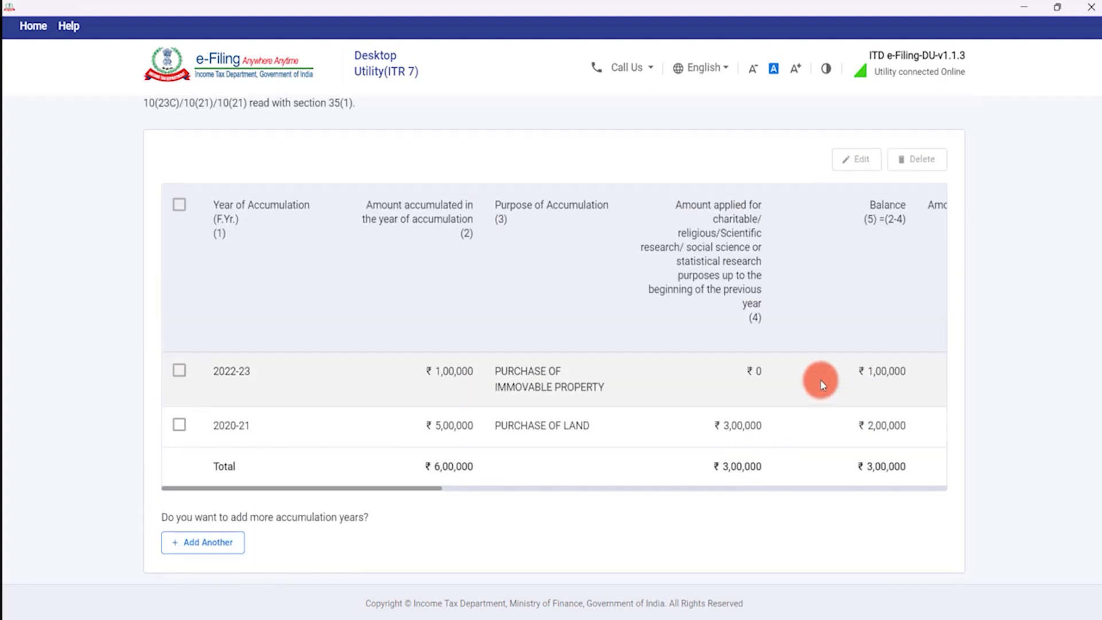
drag(409, 486, 559, 488)
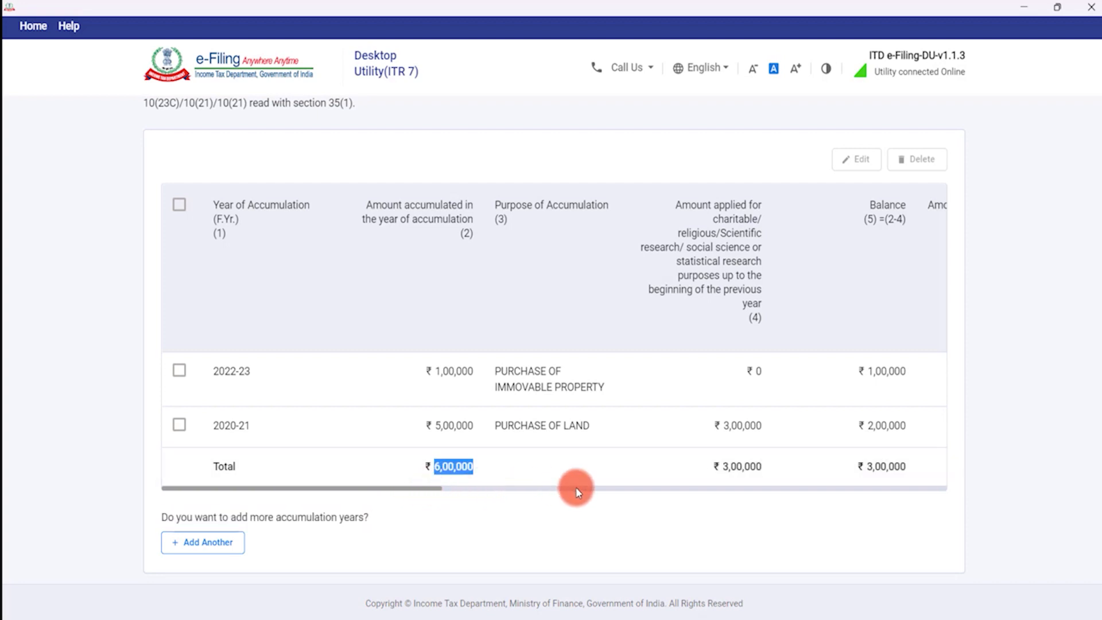
drag(391, 487, 935, 504)
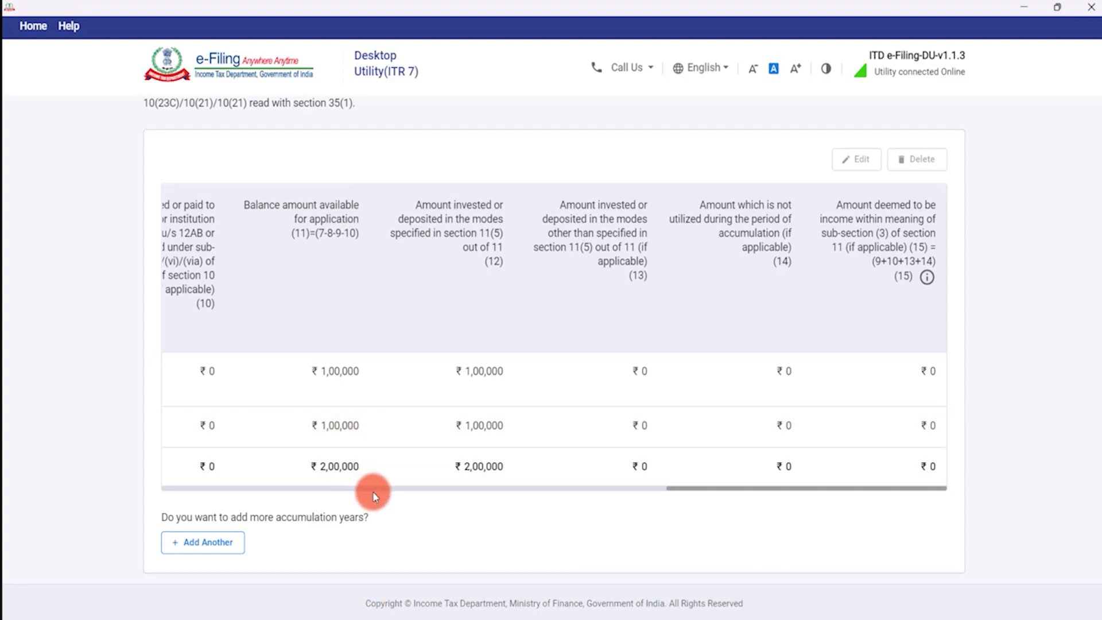
mouse_move(720, 487)
mouse_down()
mouse_move(188, 494)
mouse_move(799, 494)
mouse_move(718, 481)
mouse_up()
drag(685, 487, 189, 476)
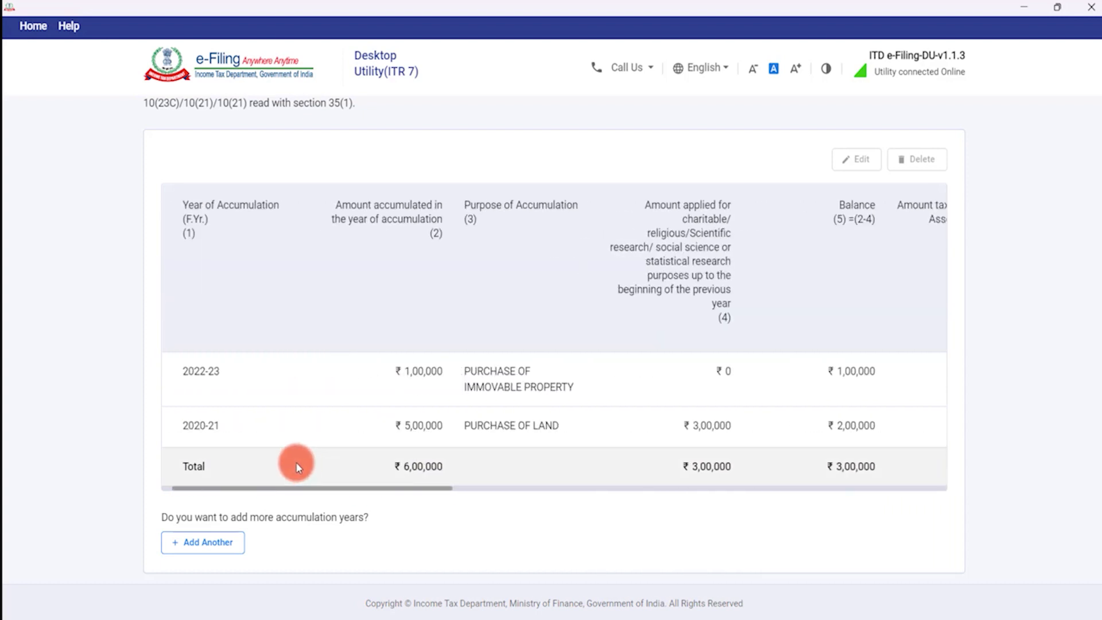
scroll(288, 462, down, 3)
click(936, 476)
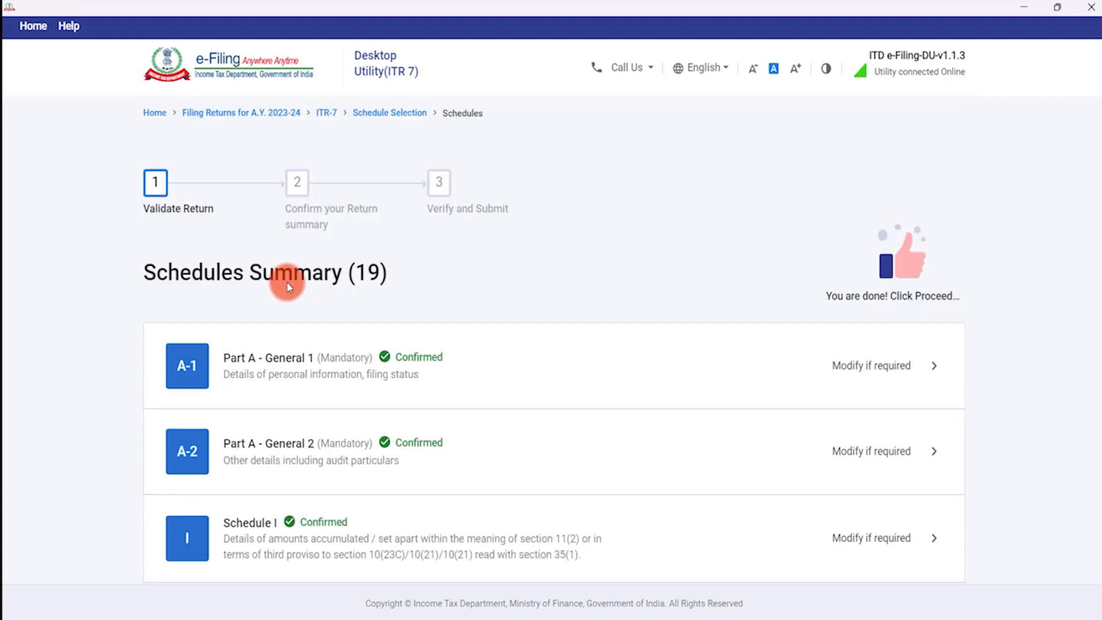
Open Schedule IA and confirm it with every amount left at zero.
scroll(327, 332, down, 4)
scroll(353, 325, down, 1)
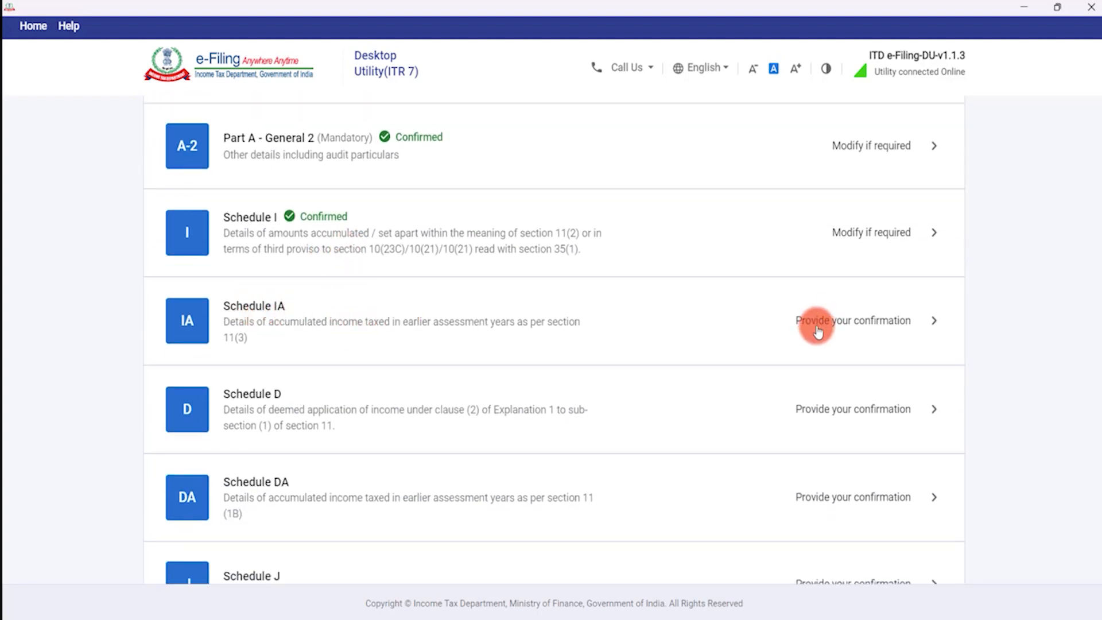
click(787, 317)
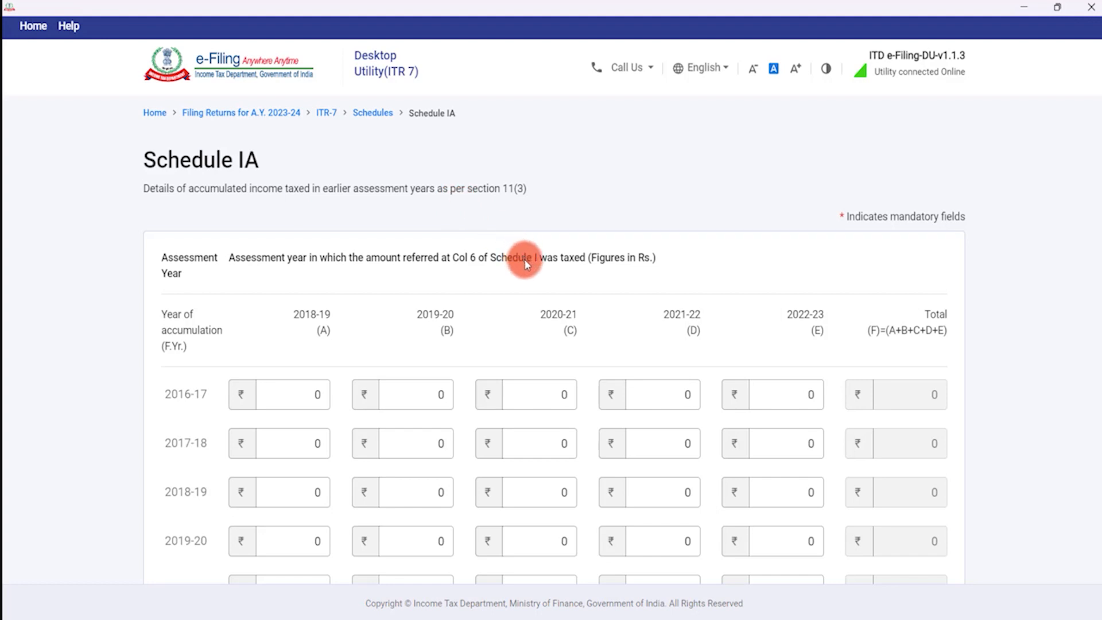
scroll(525, 260, down, 2)
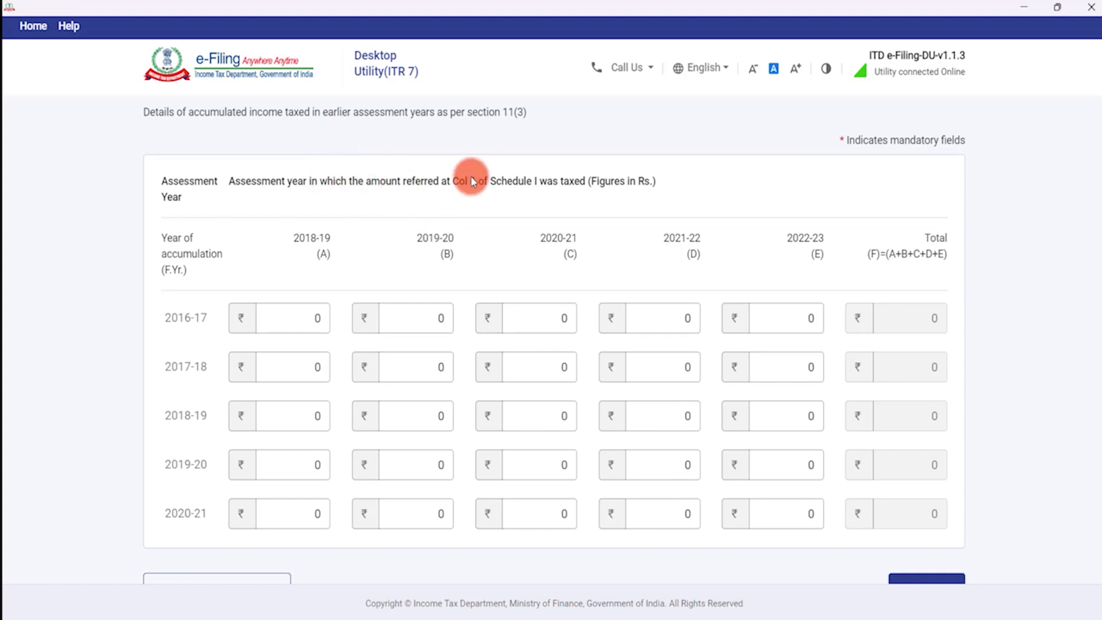
scroll(476, 175, up, 2)
scroll(476, 175, down, 2)
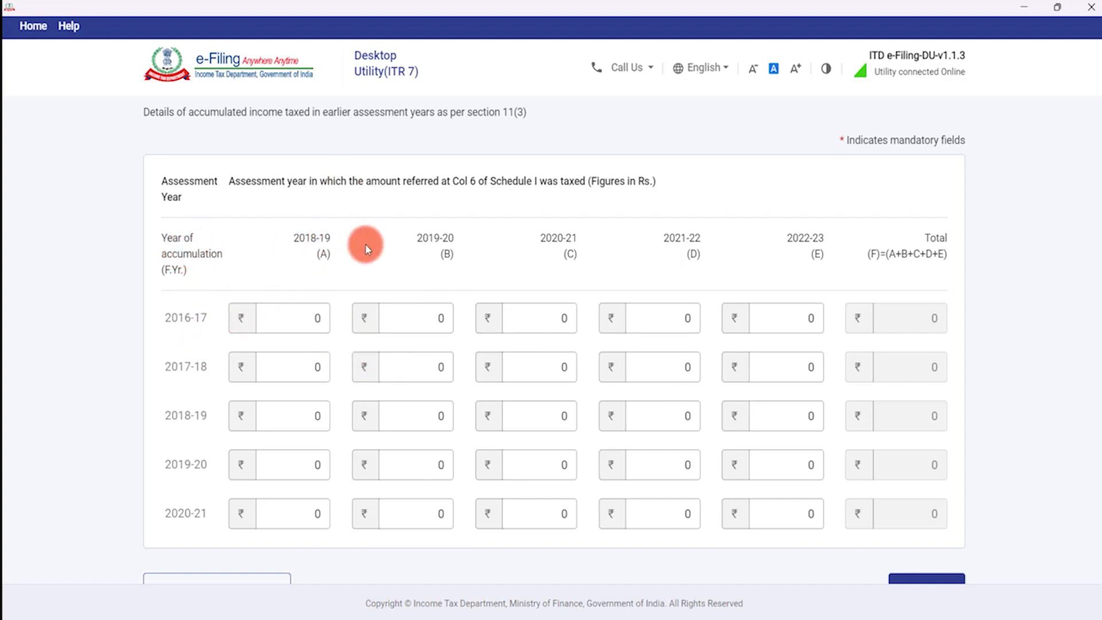
scroll(339, 422, down, 2)
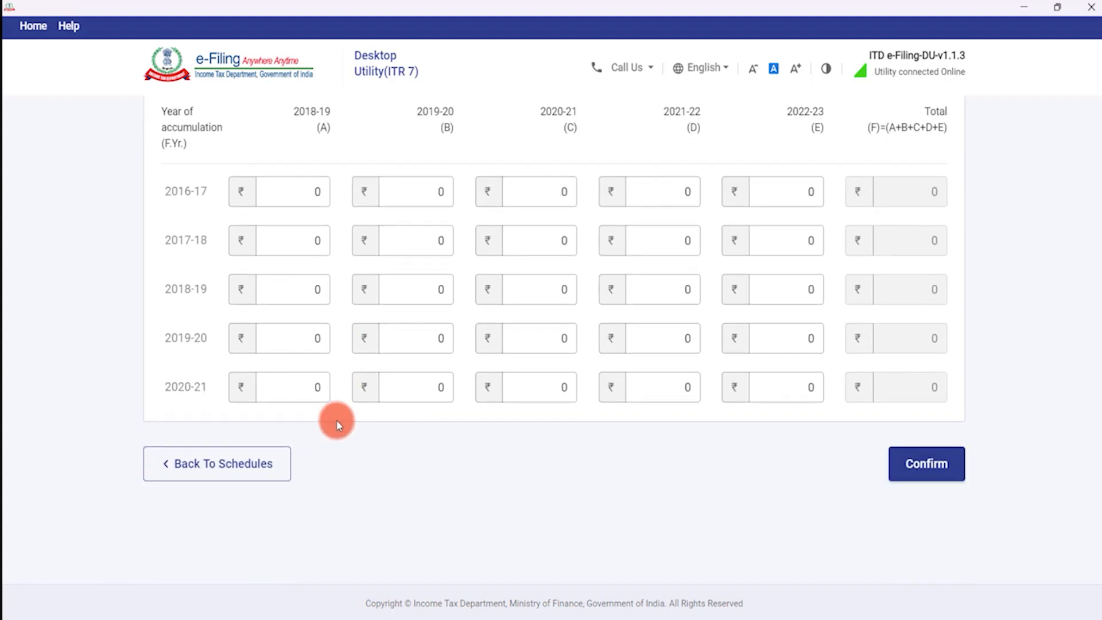
scroll(571, 244, up, 3)
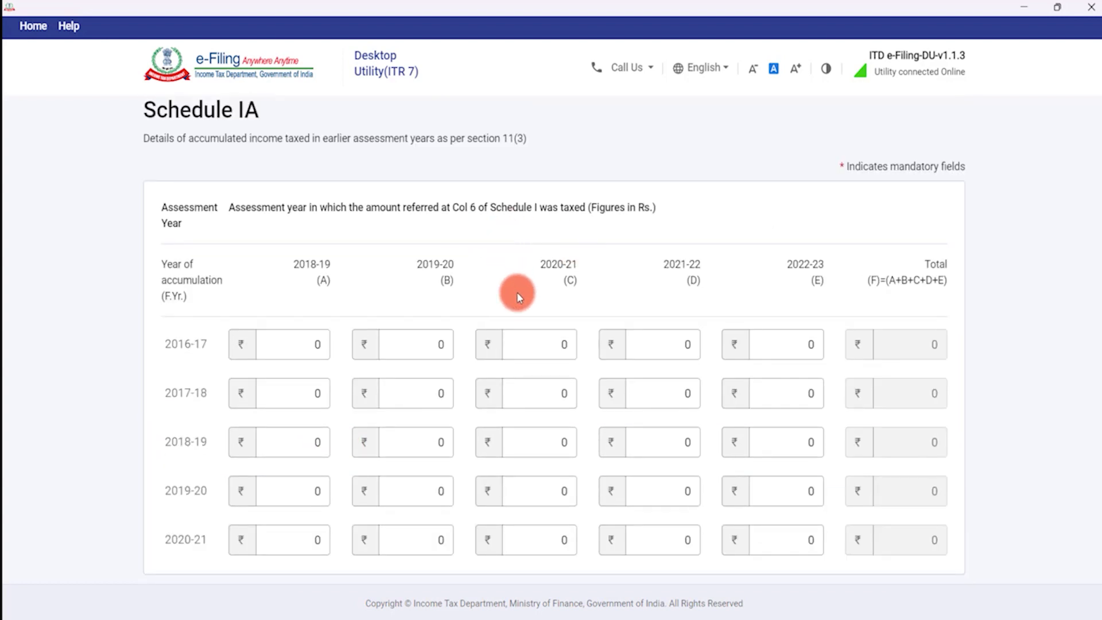
scroll(517, 291, down, 3)
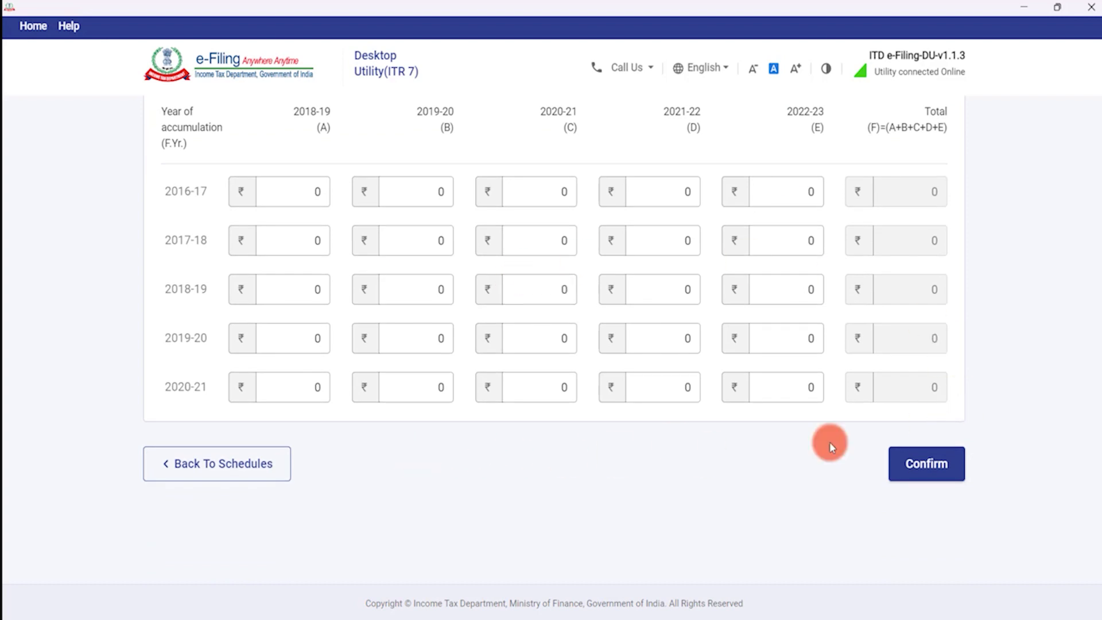
click(927, 463)
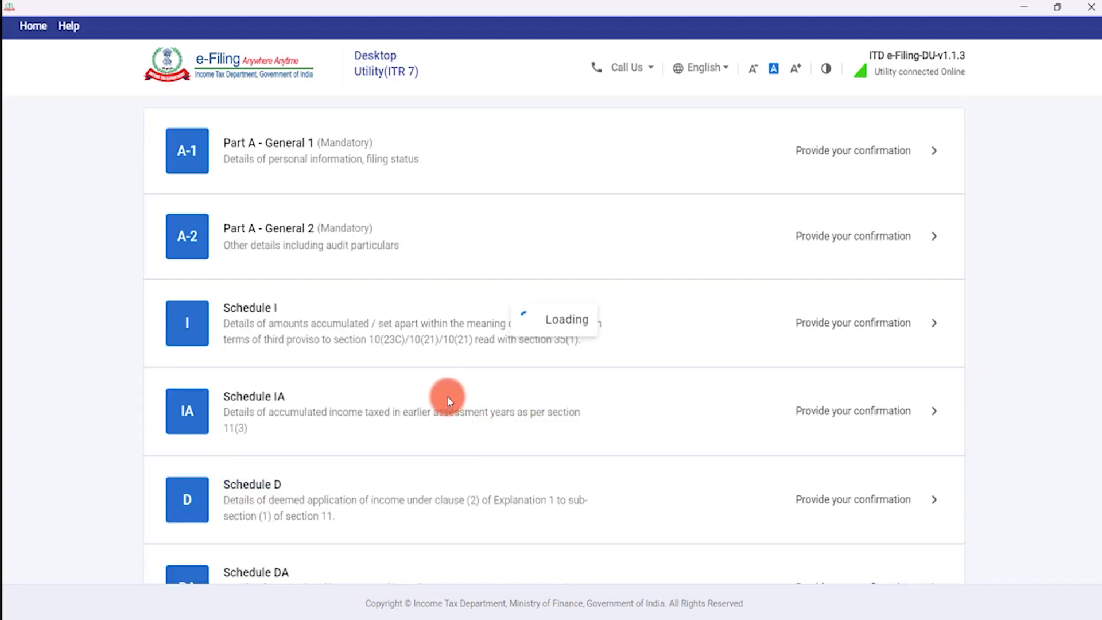
scroll(482, 370, down, 4)
scroll(482, 373, down, 3)
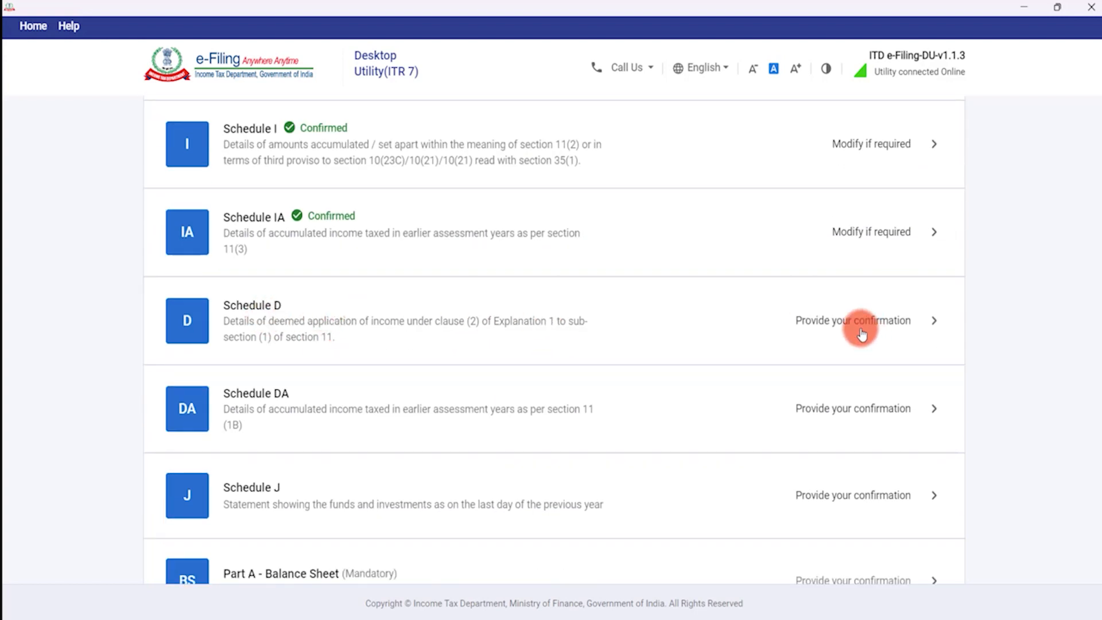
Open Schedule D, add a new deemed-application entry and choose 2022-23 as the year.
click(919, 320)
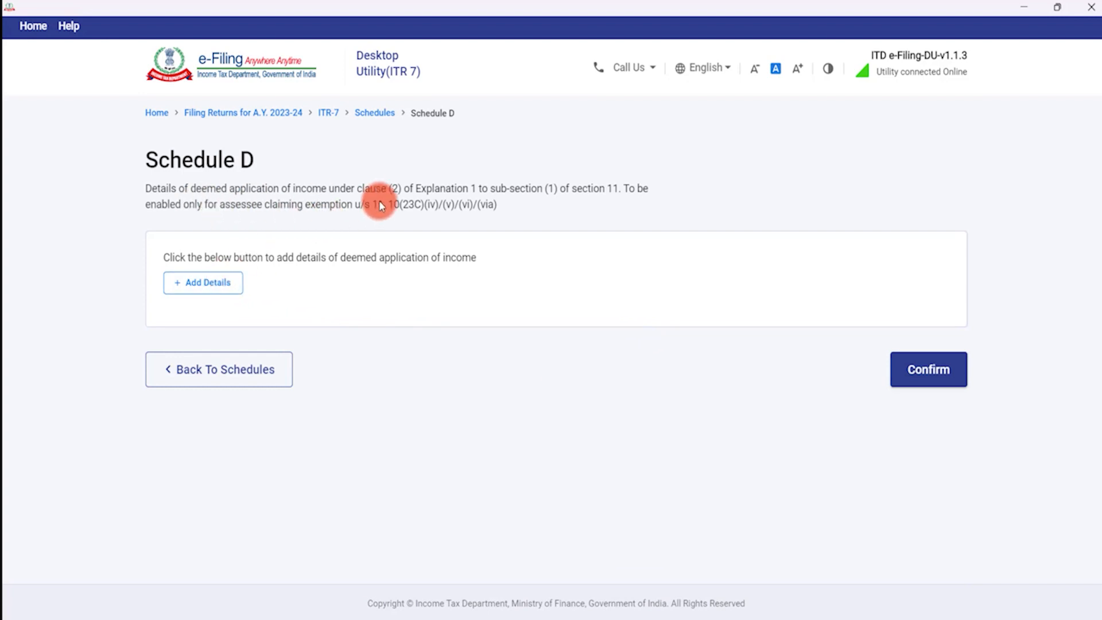
click(227, 283)
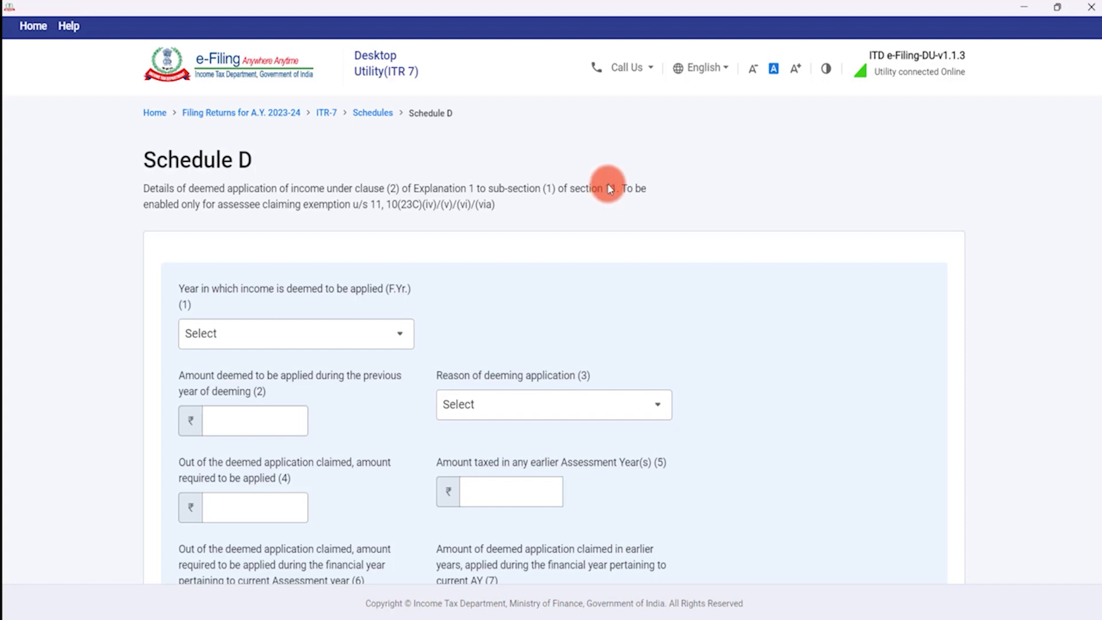
scroll(665, 153, down, 3)
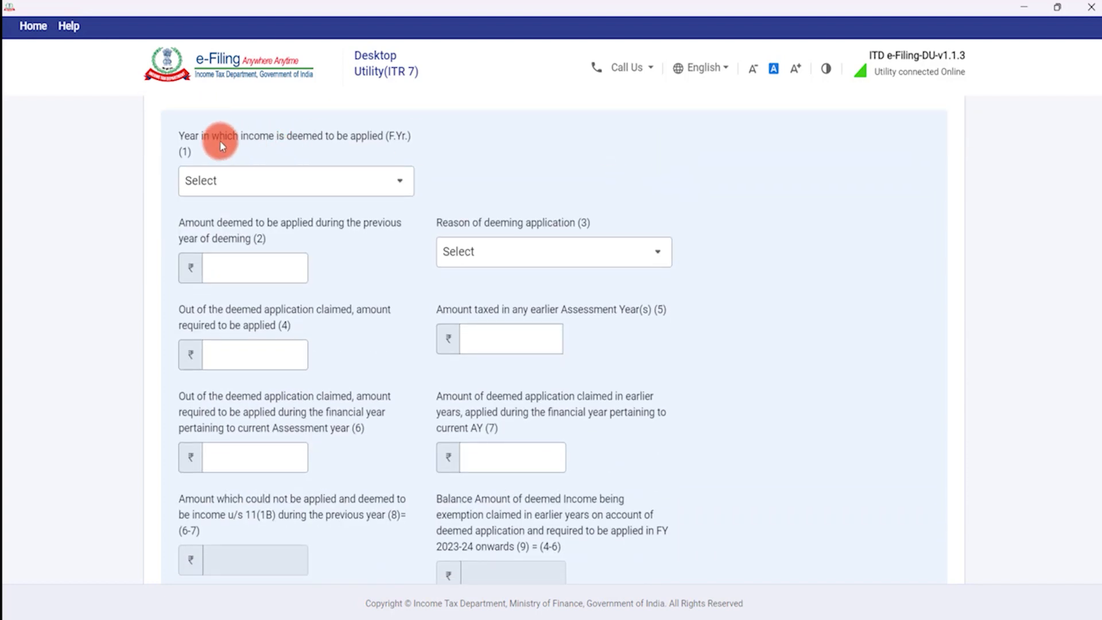
click(342, 180)
scroll(255, 302, down, 1)
scroll(254, 301, down, 3)
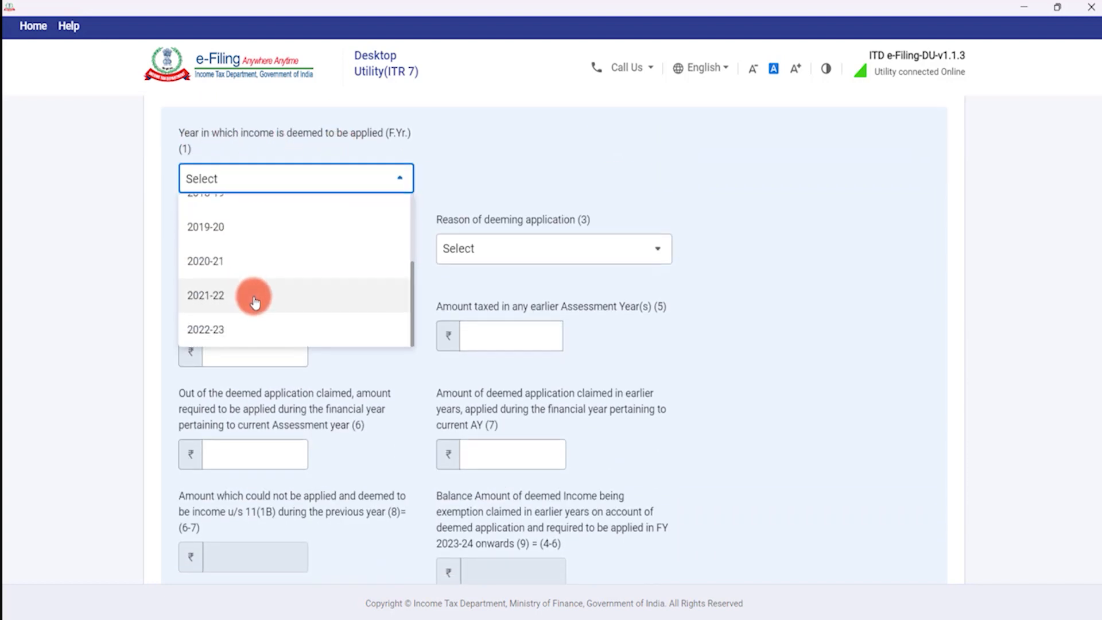
click(247, 250)
scroll(352, 202, up, 1)
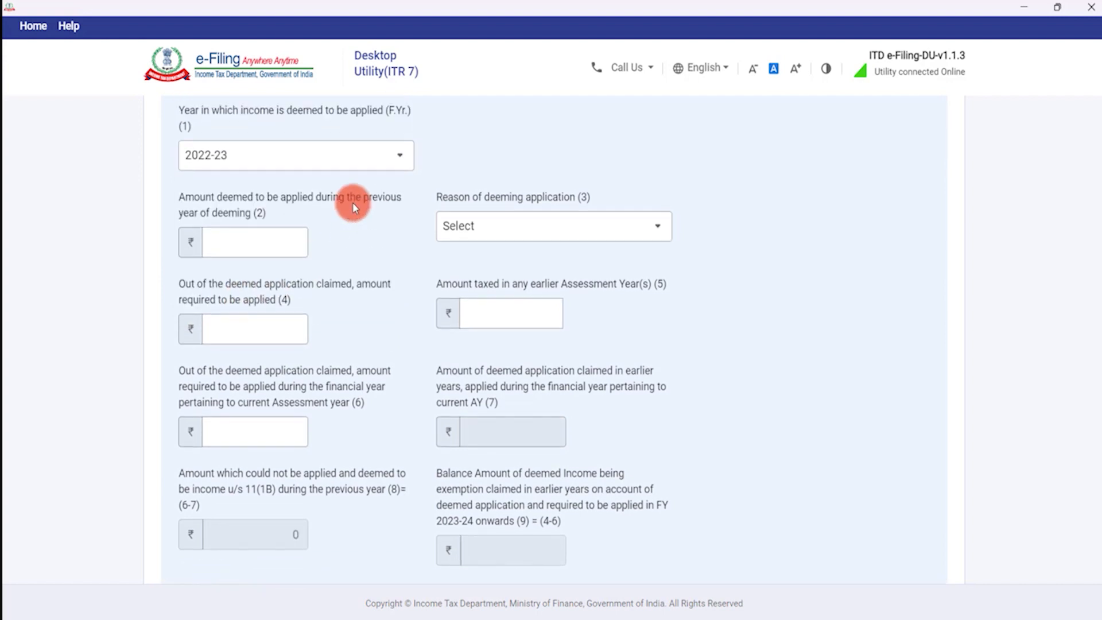
Enter ₹1,00,000 as the amount deemed to be applied in field (2).
click(248, 264)
click(278, 263)
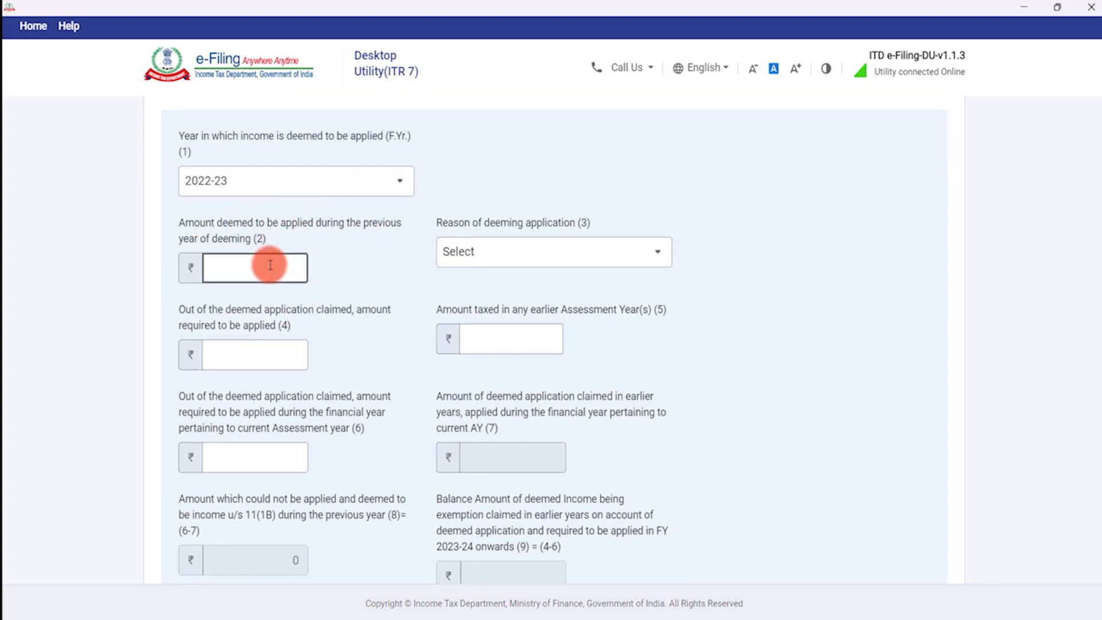
text(100000)
click(248, 251)
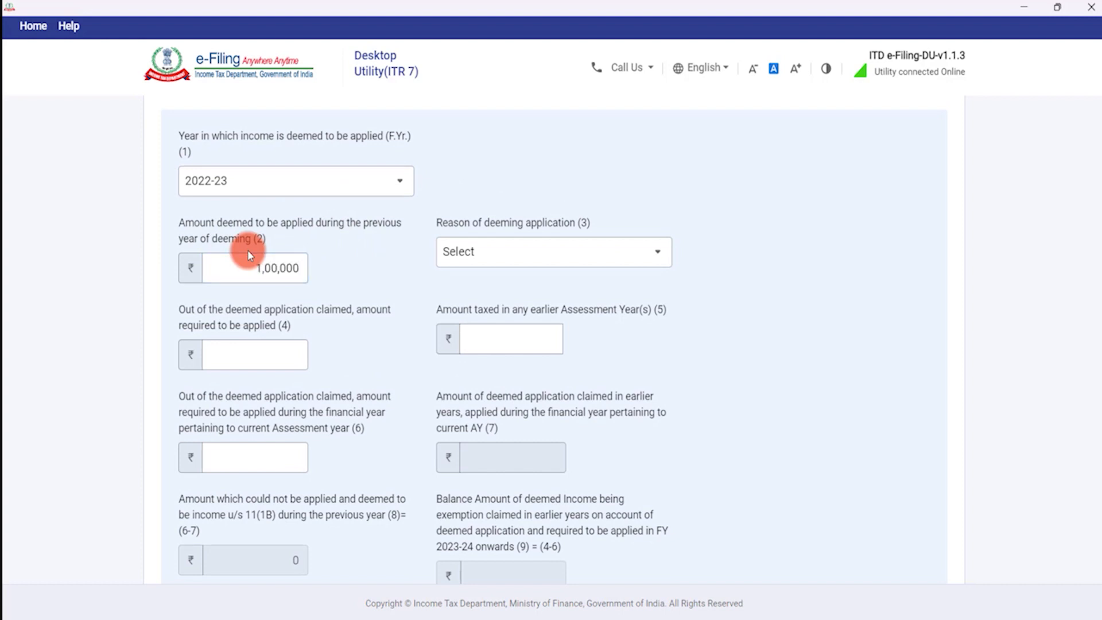
click(581, 250)
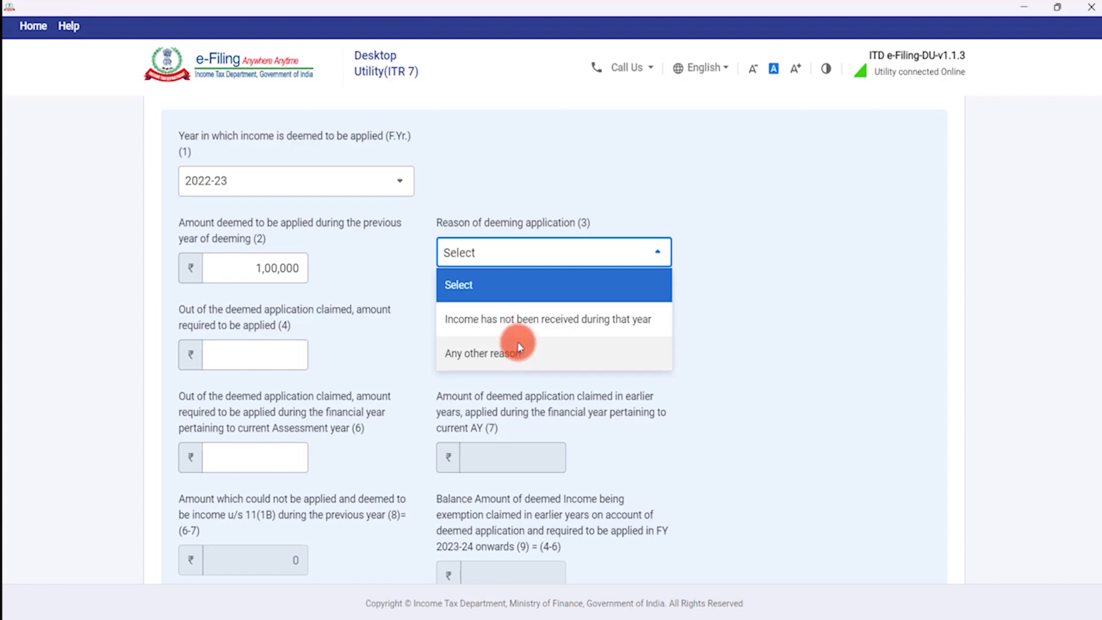
Set the reason to Any other reason: 'FUNDS RECEIVED DURING THE LATER PART OF THE YEAR'.
click(519, 347)
click(295, 343)
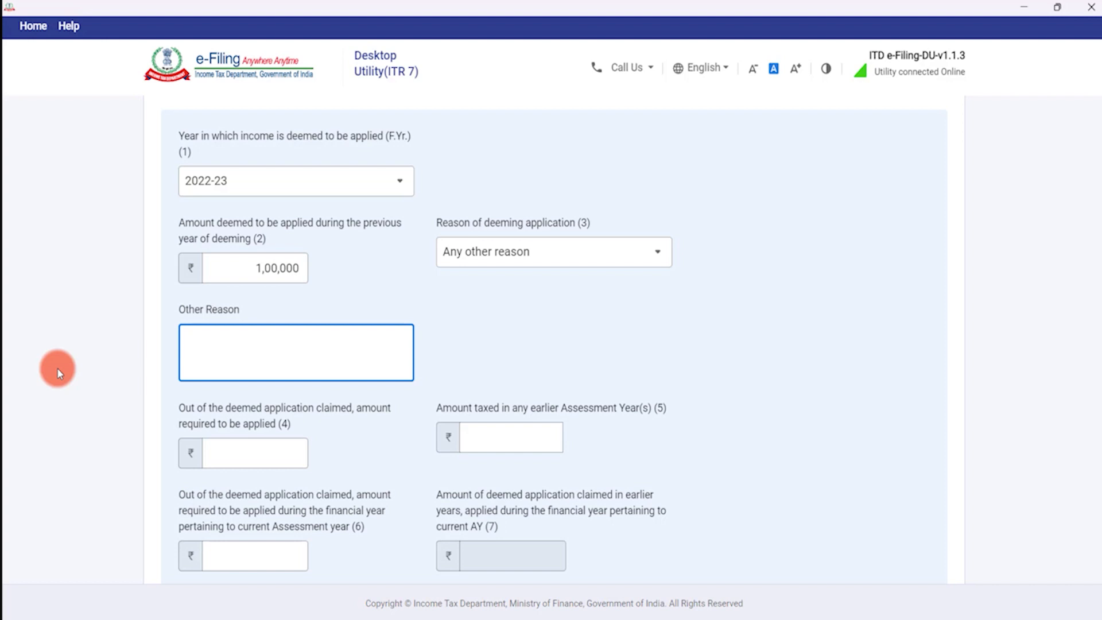
text(FUNDS RECEIVED DURI)
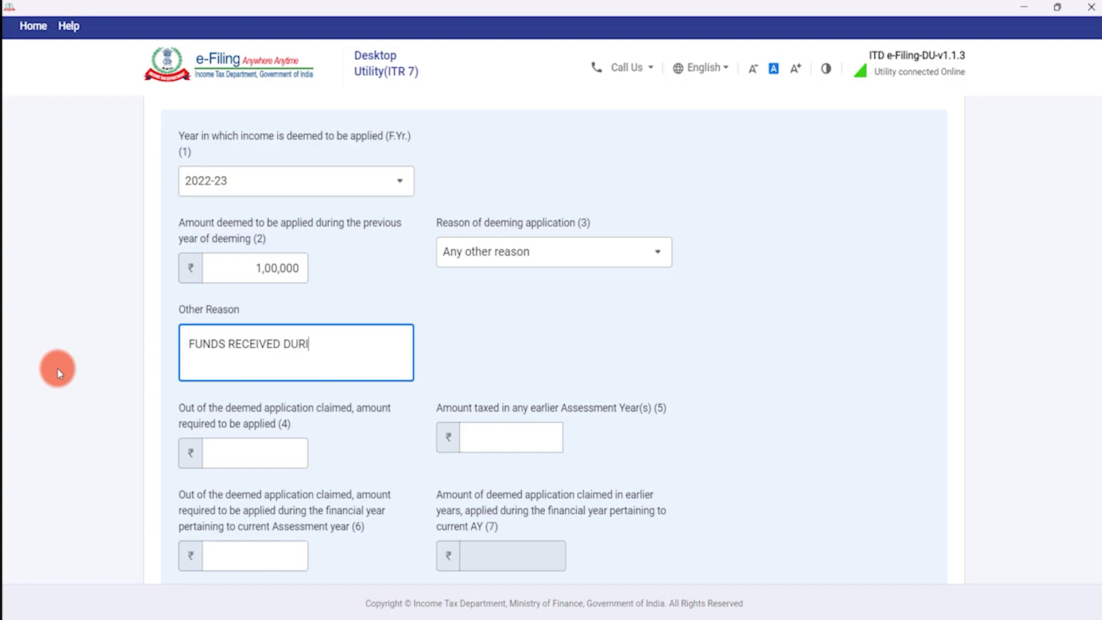
text(GN THE LATER PART OF THE YEAR)
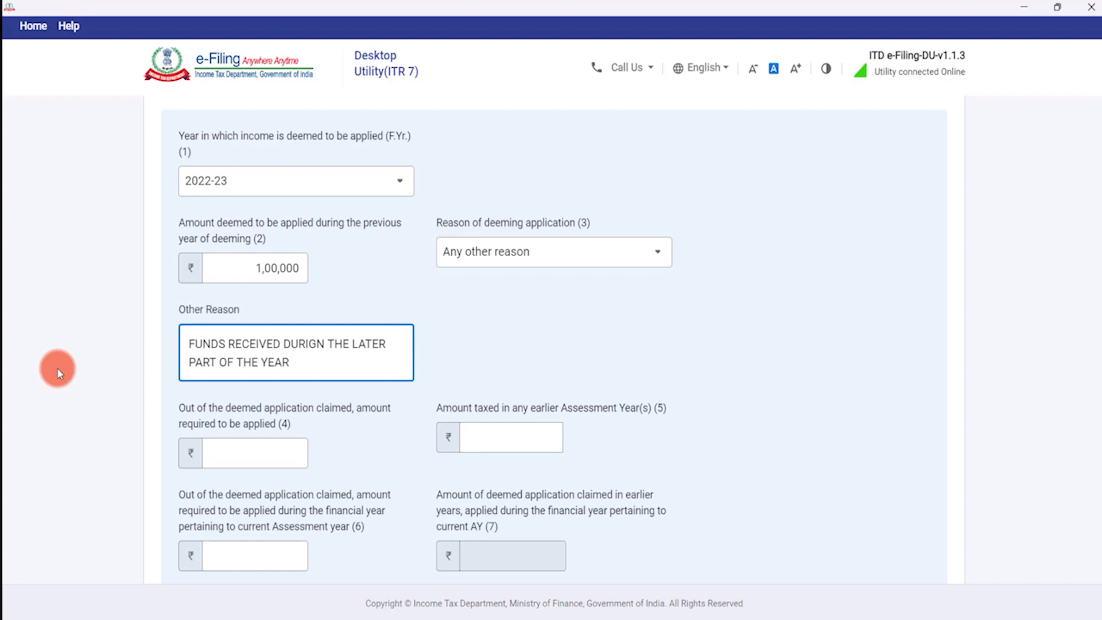
click(296, 461)
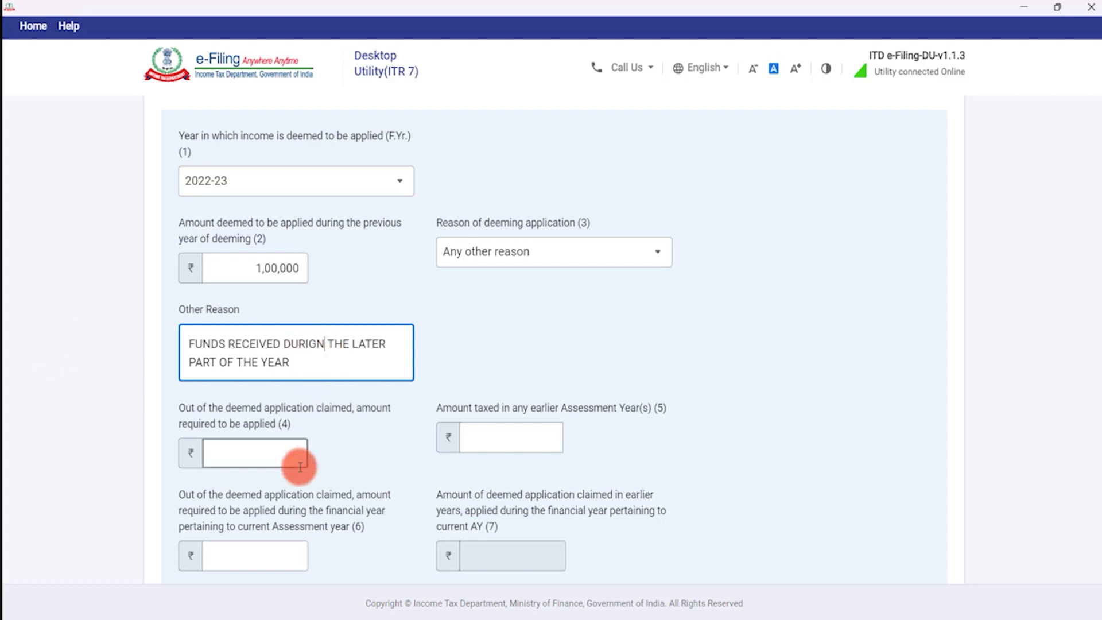
key(BackSpace)
key(BackSpace)
text(NG)
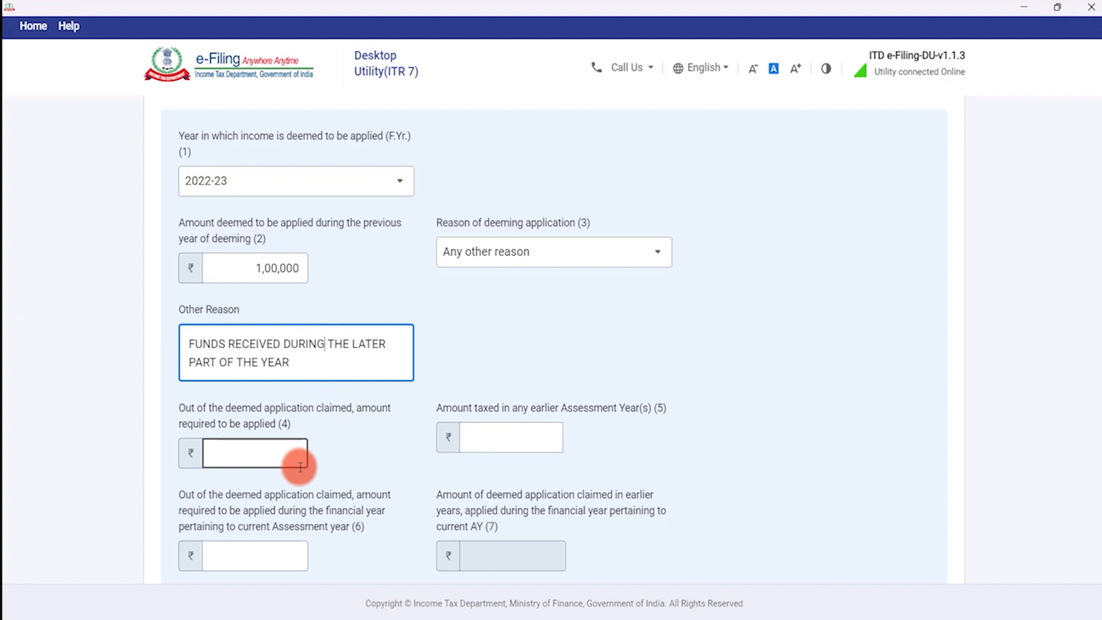
Enter ₹1,00,000 as the amount required to be applied, with 0 in fields (5) and (6).
scroll(288, 345, down, 2)
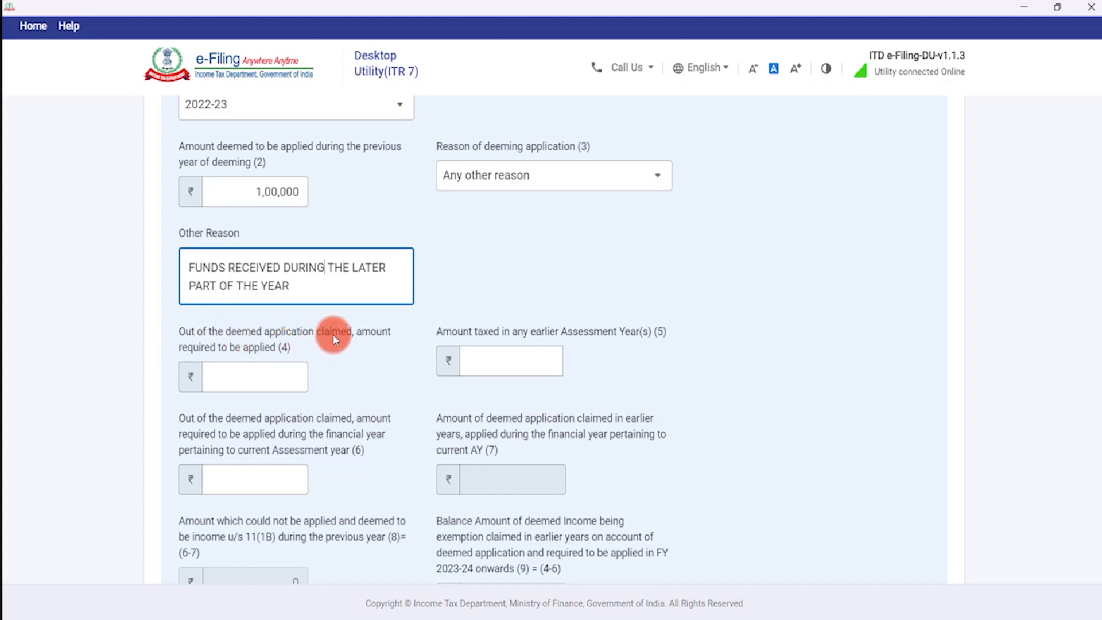
click(245, 383)
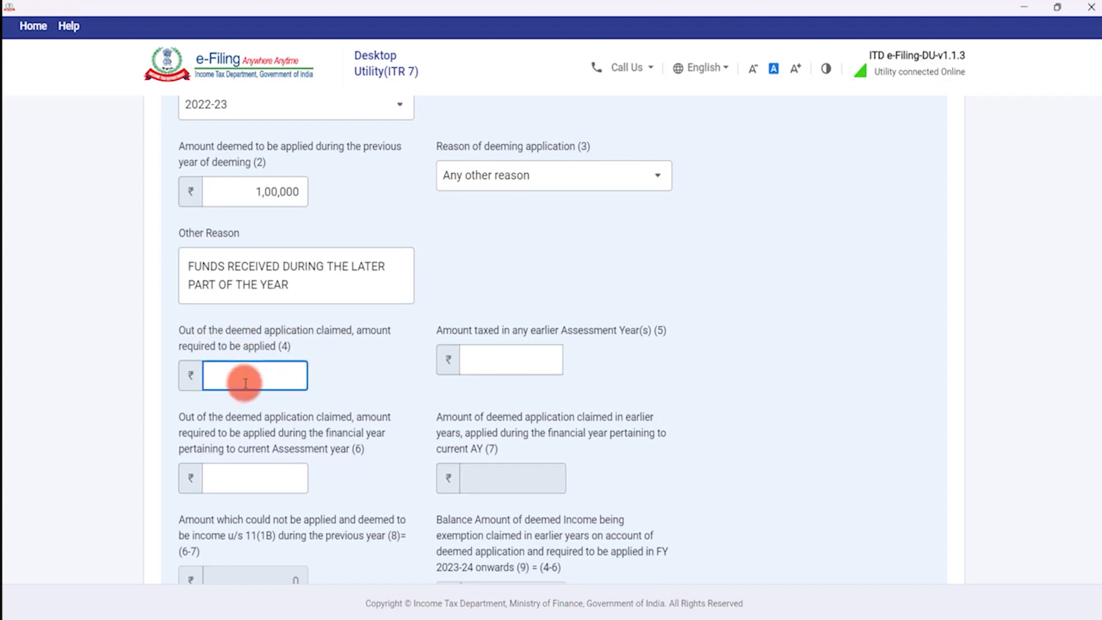
text(1,00,00)
text(0)
key(Tab)
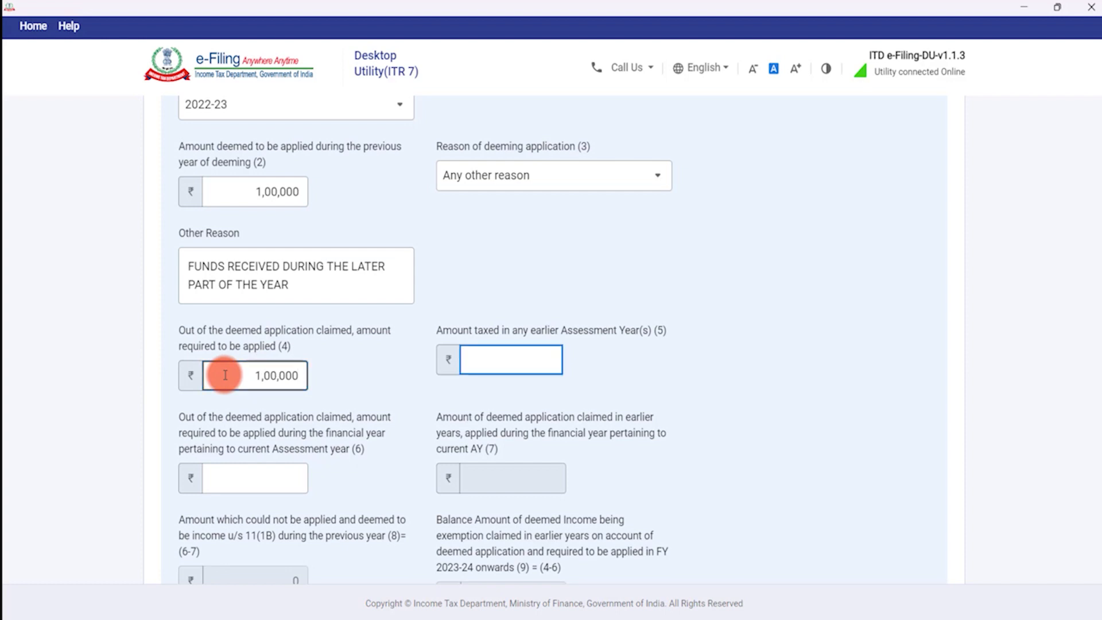
text(0)
key(Tab)
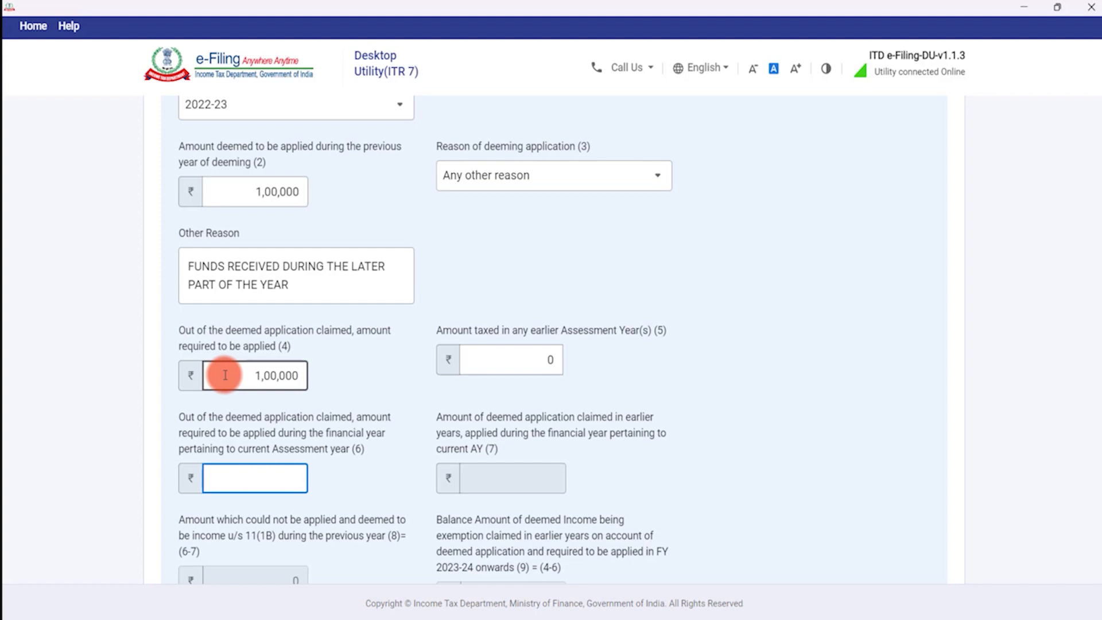
text(0)
key(Tab)
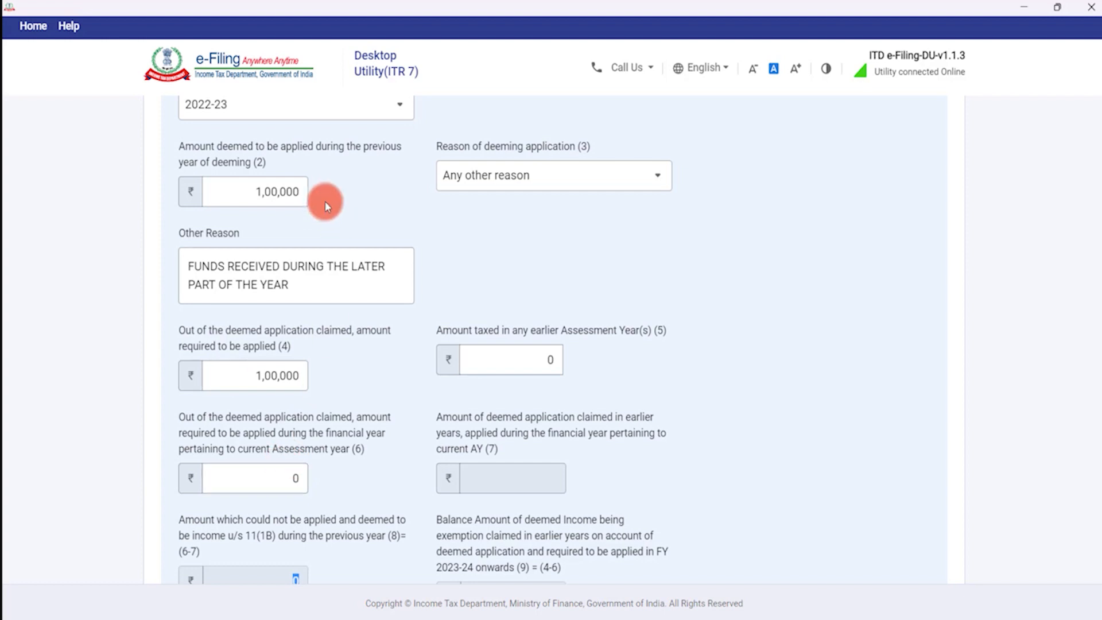
Confirm the Schedule D entry and return to the schedules list.
scroll(294, 202, up, 2)
click(291, 229)
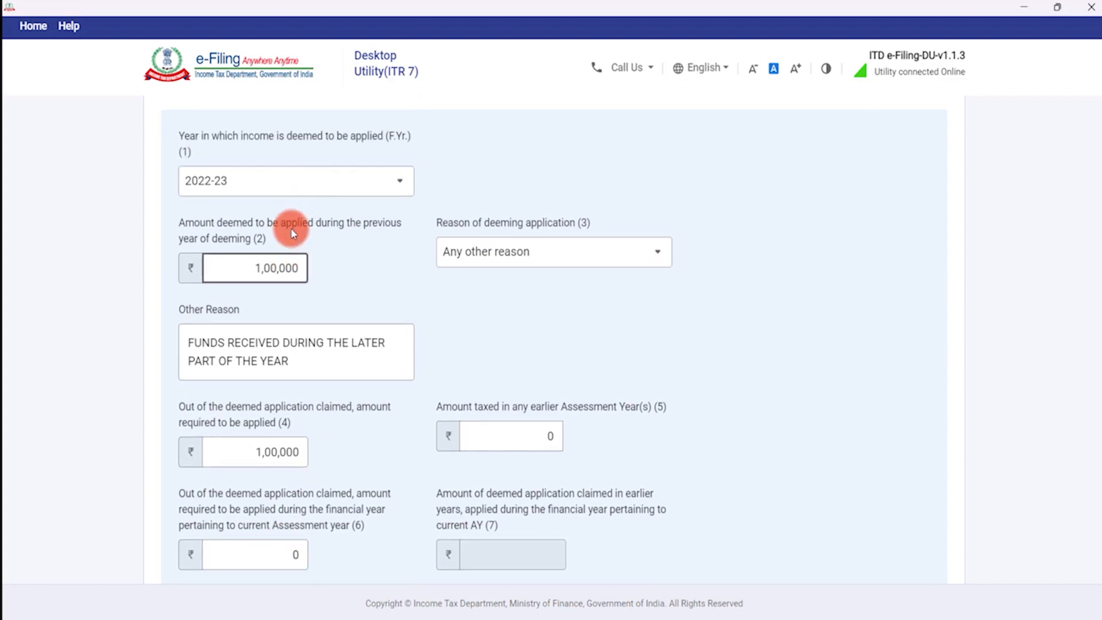
scroll(293, 229, down, 5)
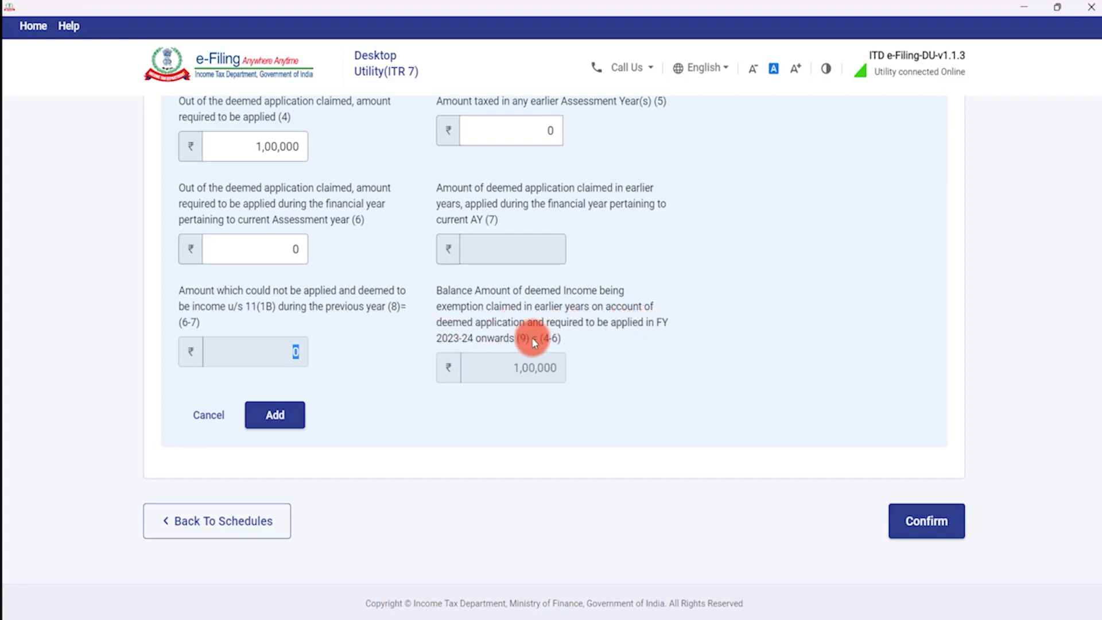
click(402, 330)
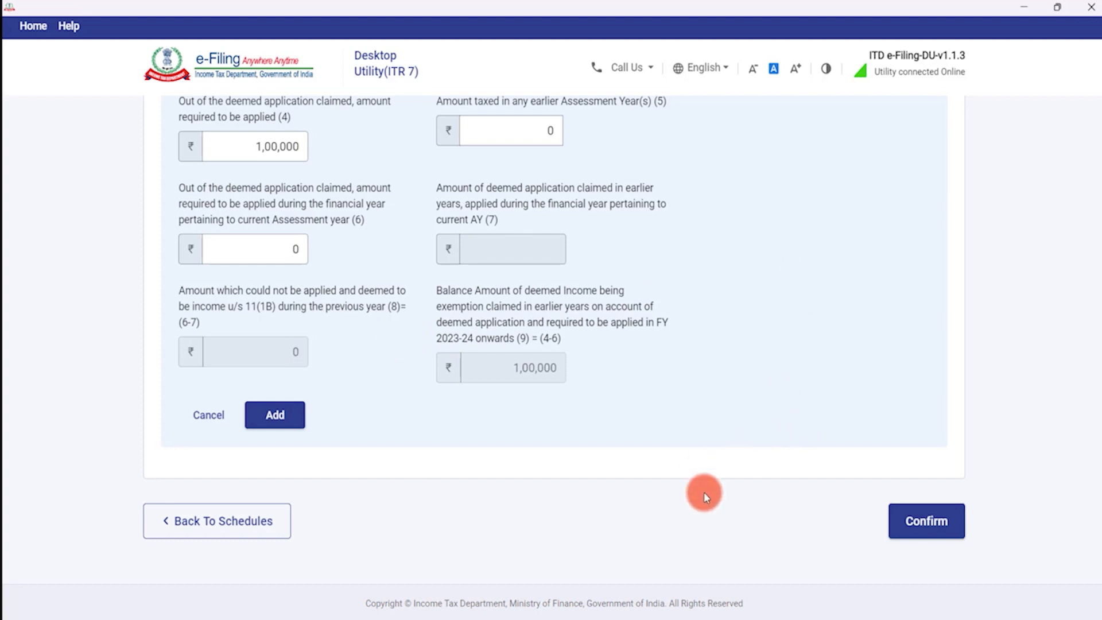
click(918, 527)
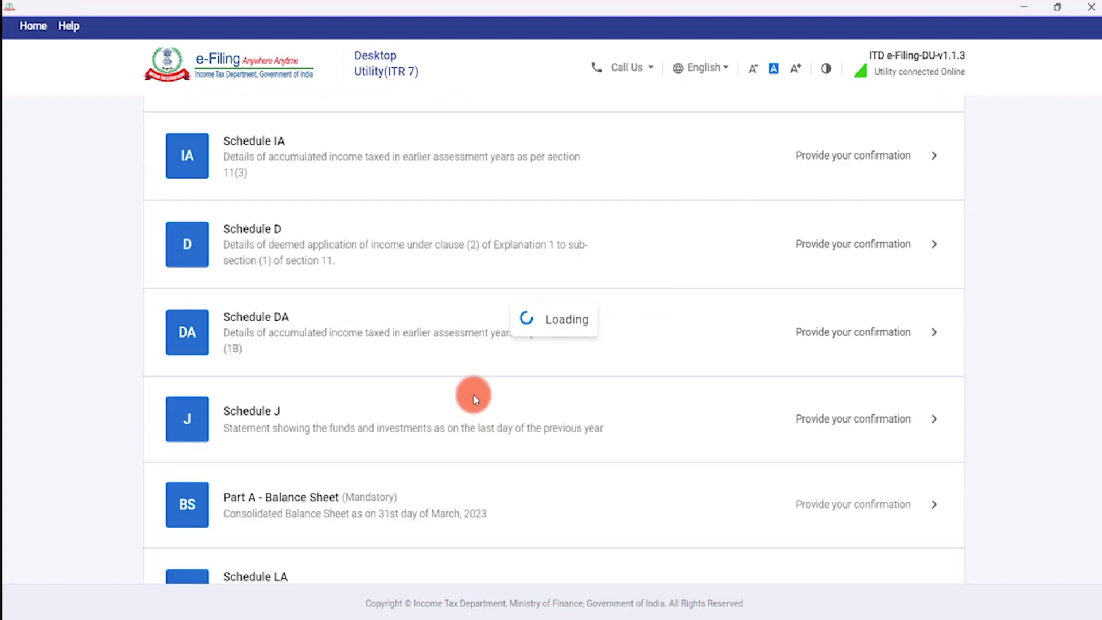
Open Schedule D, start a new deemed-application entry and choose 2021-22 as the year.
scroll(449, 363, down, 5)
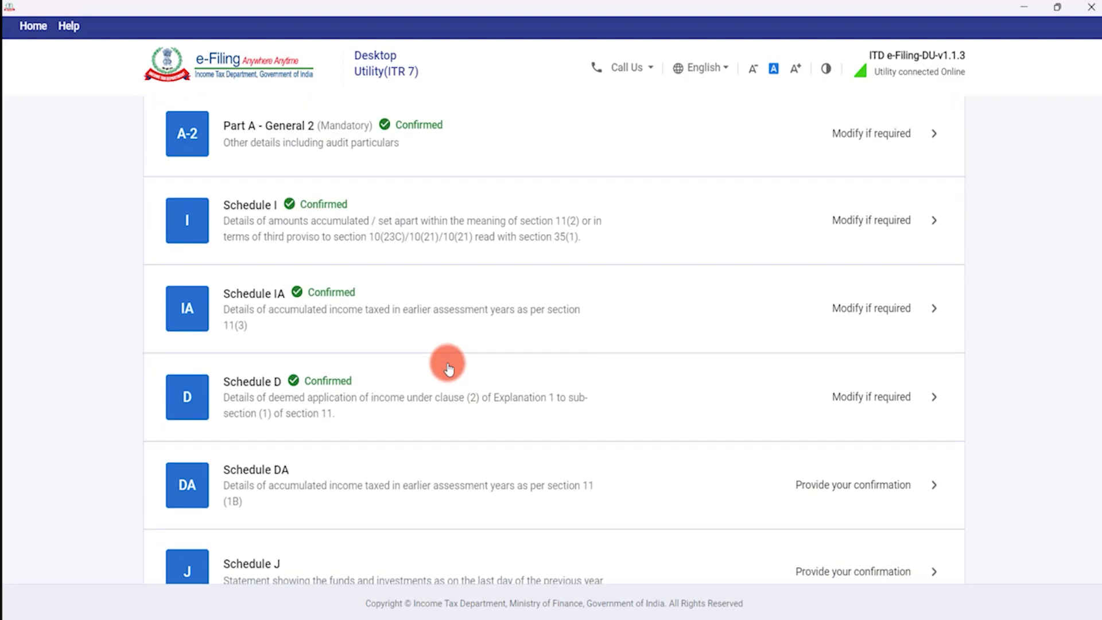
scroll(316, 352, down, 1)
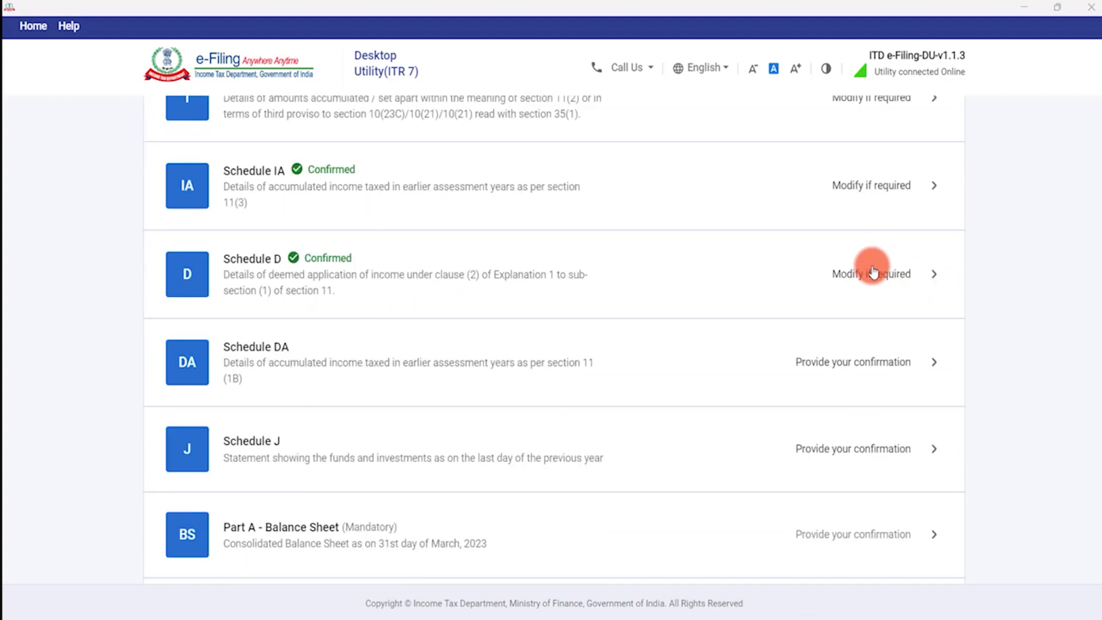
click(470, 287)
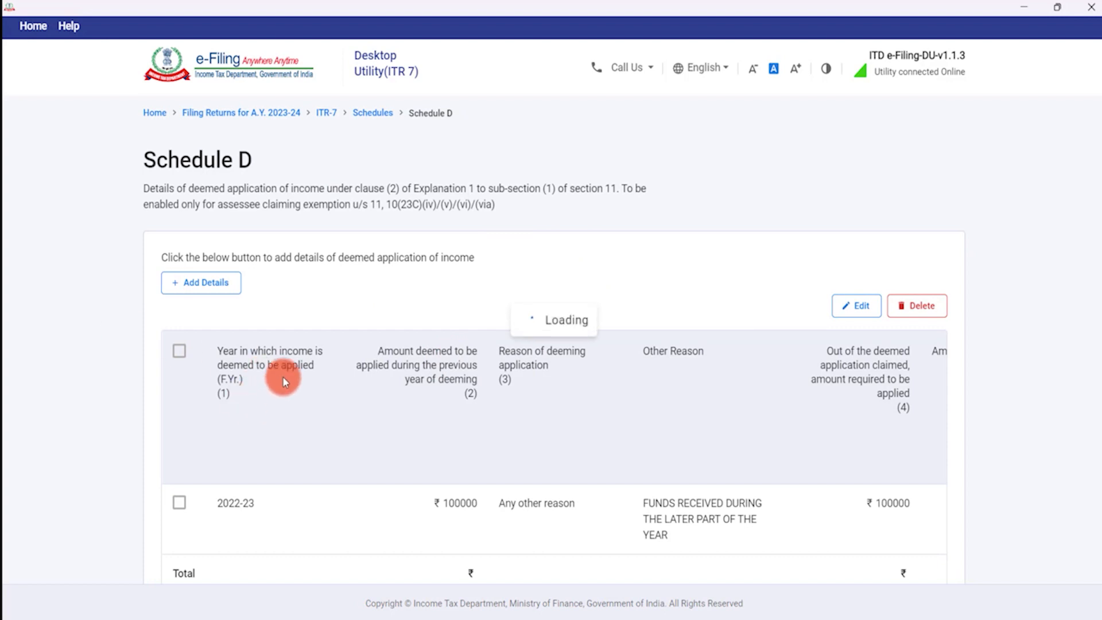
click(231, 281)
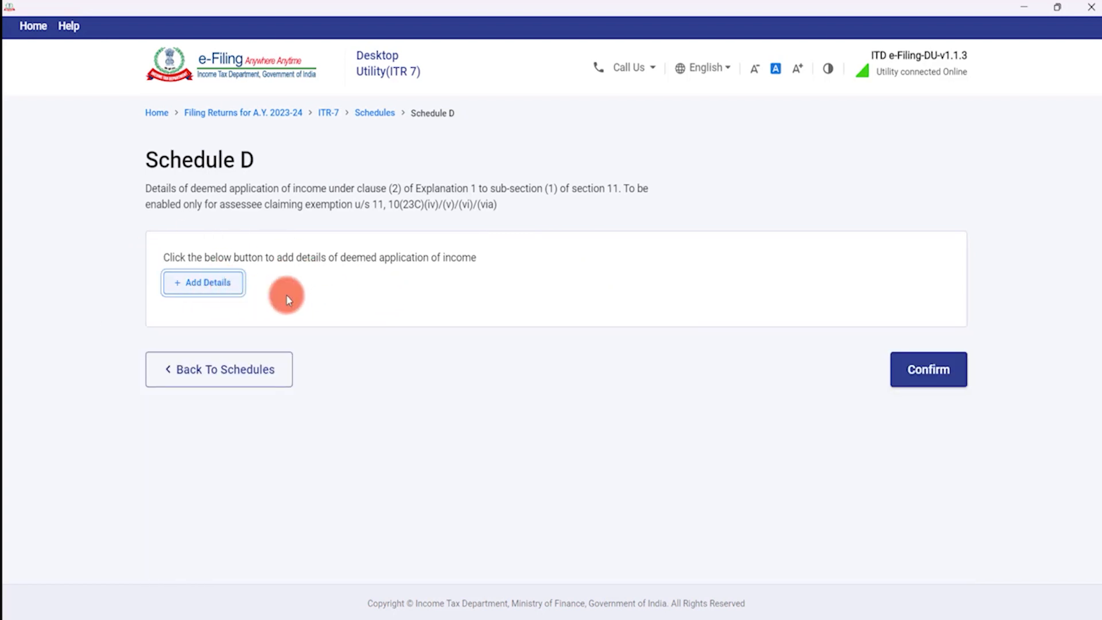
scroll(324, 341, down, 2)
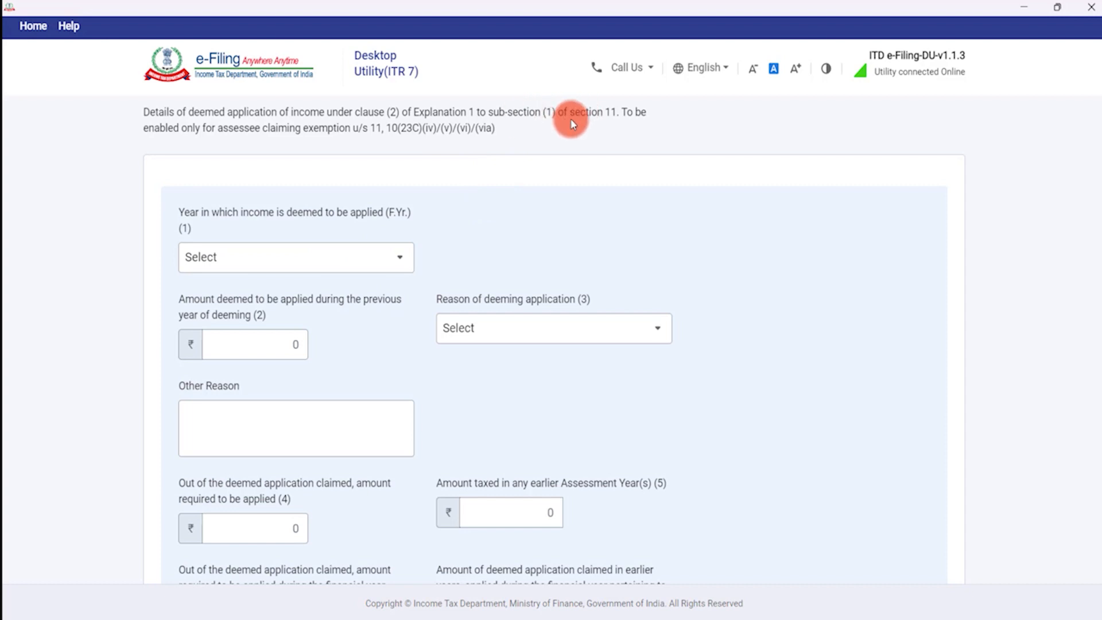
click(357, 256)
scroll(268, 336, down, 3)
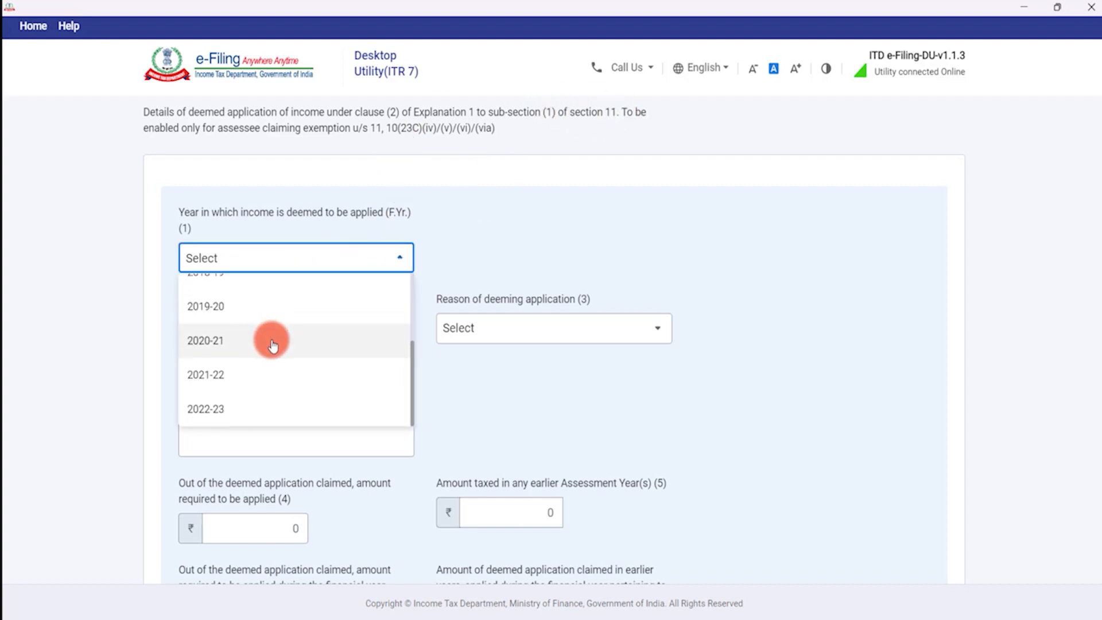
click(256, 375)
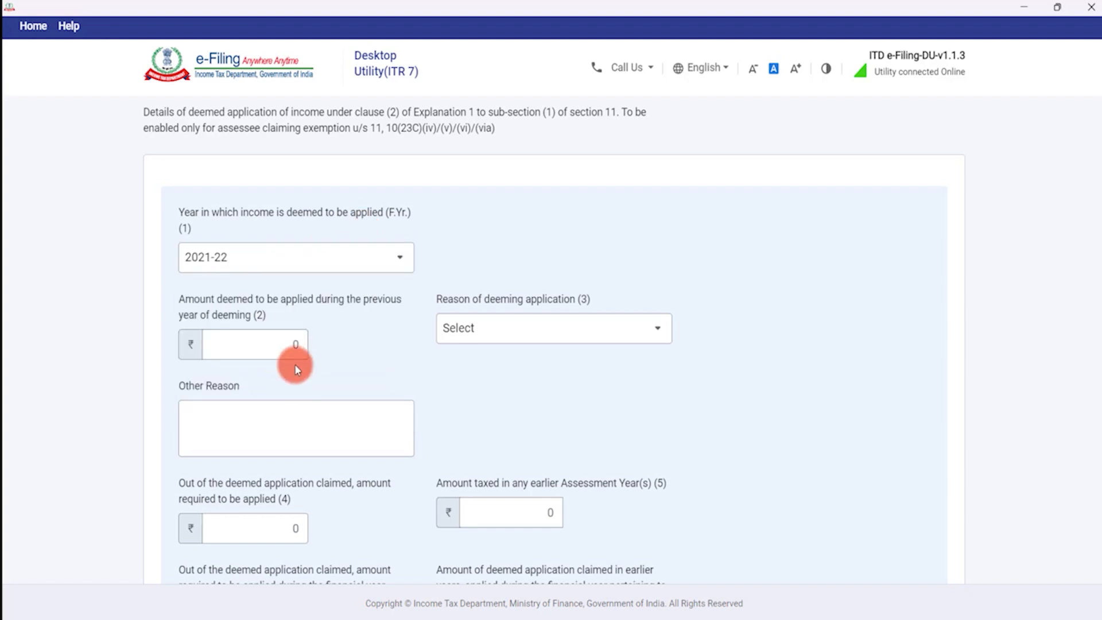
Enter ₹50,000 as the amount deemed applied and choose Any other reason.
click(282, 344)
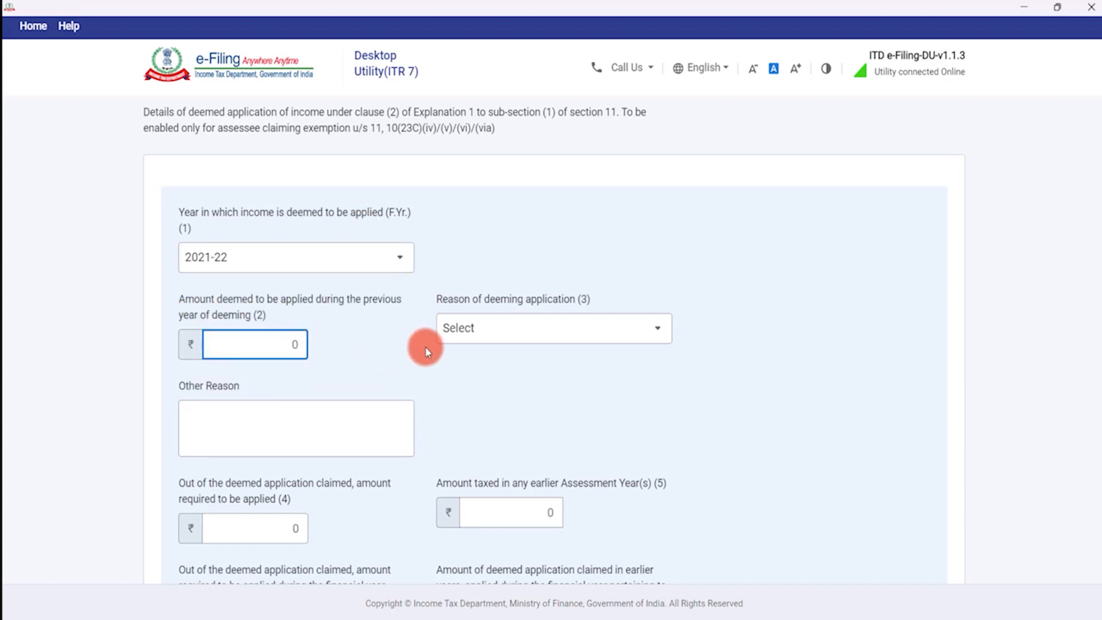
text(500000)
key(BackSpace)
click(425, 350)
click(524, 324)
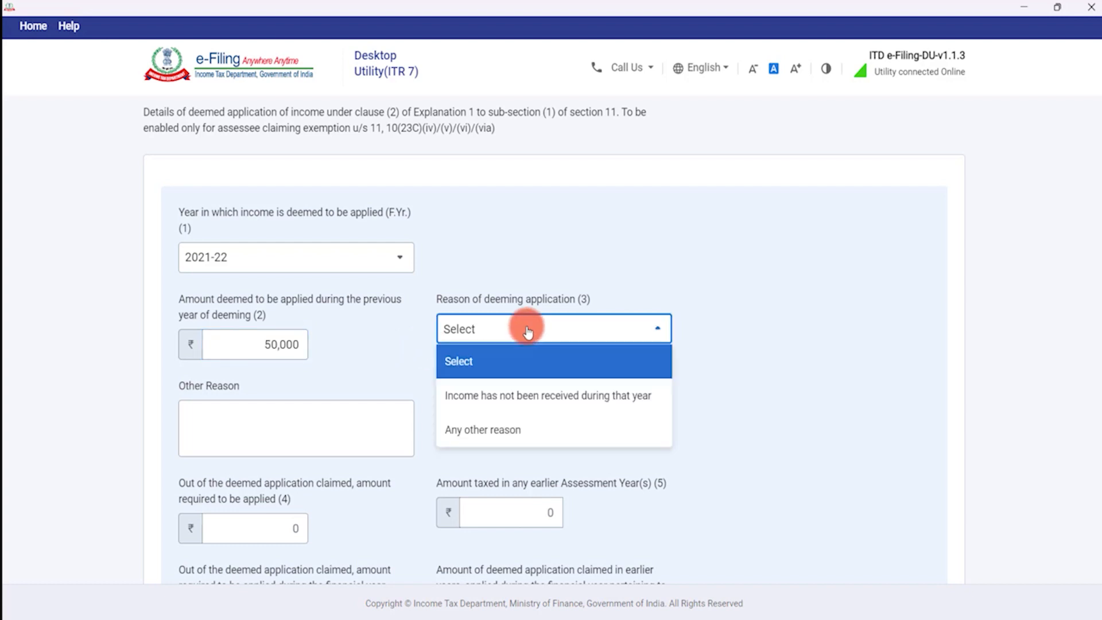
click(515, 431)
click(266, 424)
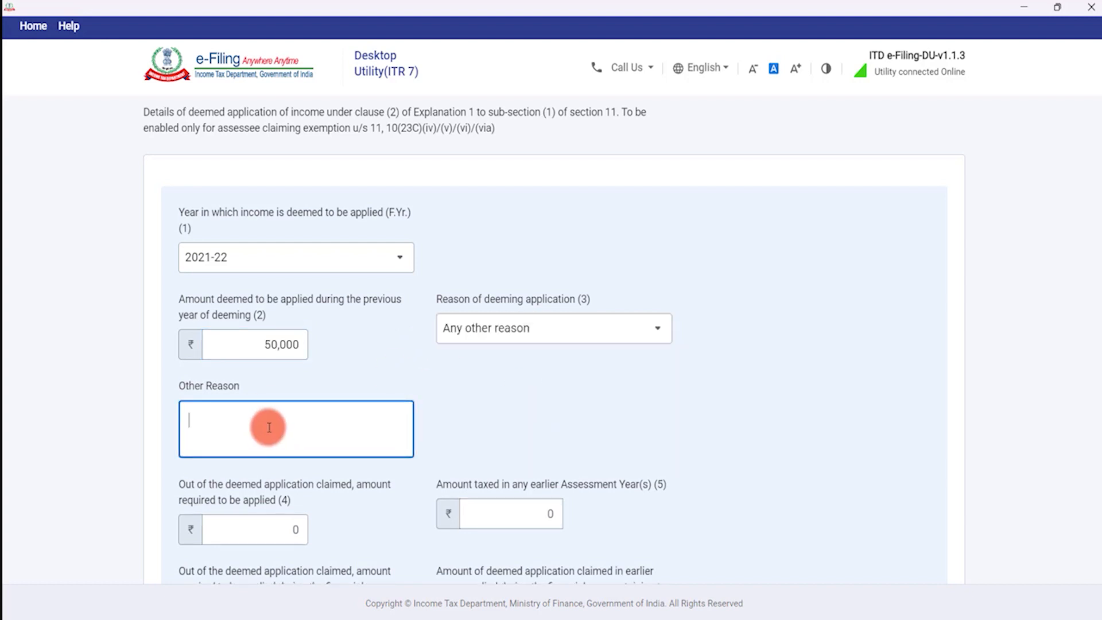
Enter ₹50,000 in both field (4), amount required to be applied, and field (6).
scroll(234, 396, down, 3)
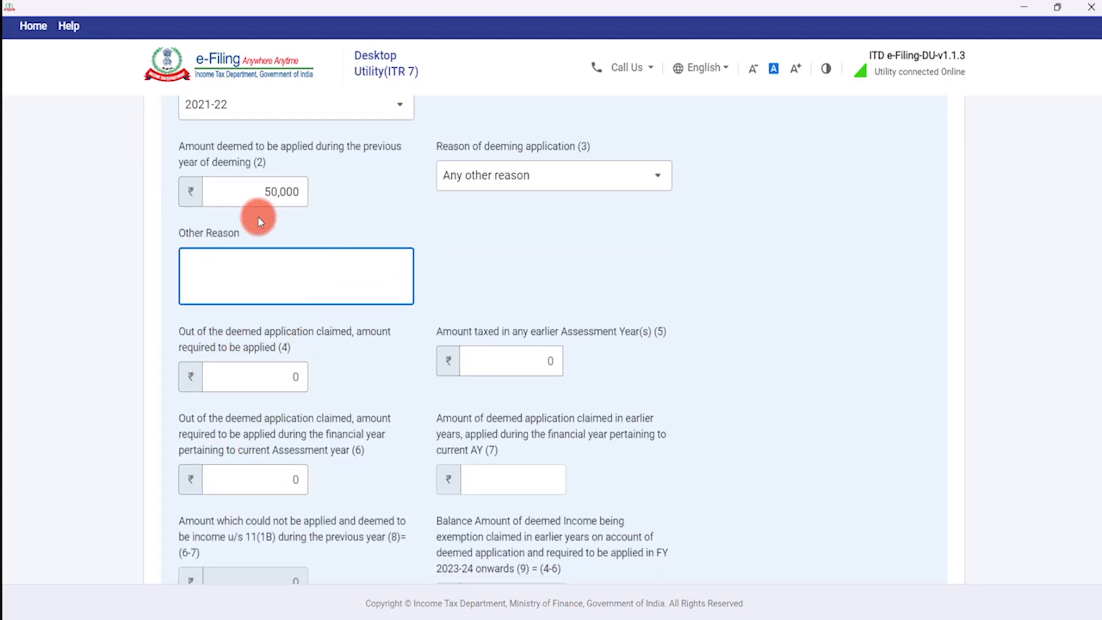
scroll(284, 219, up, 2)
click(291, 453)
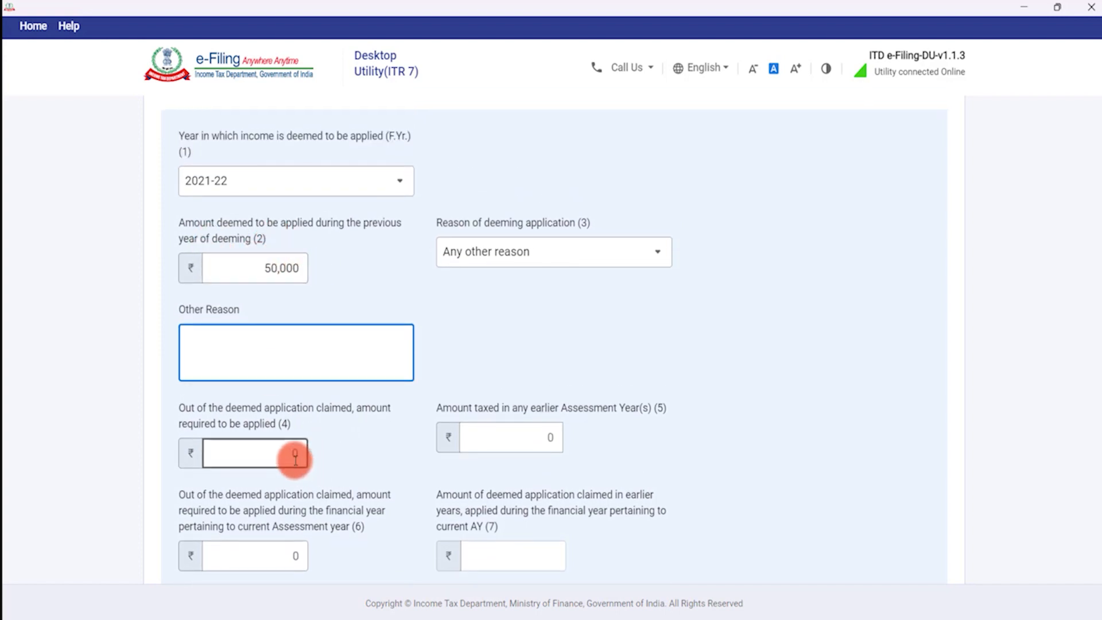
key(BackSpace)
text(50000)
key(Tab)
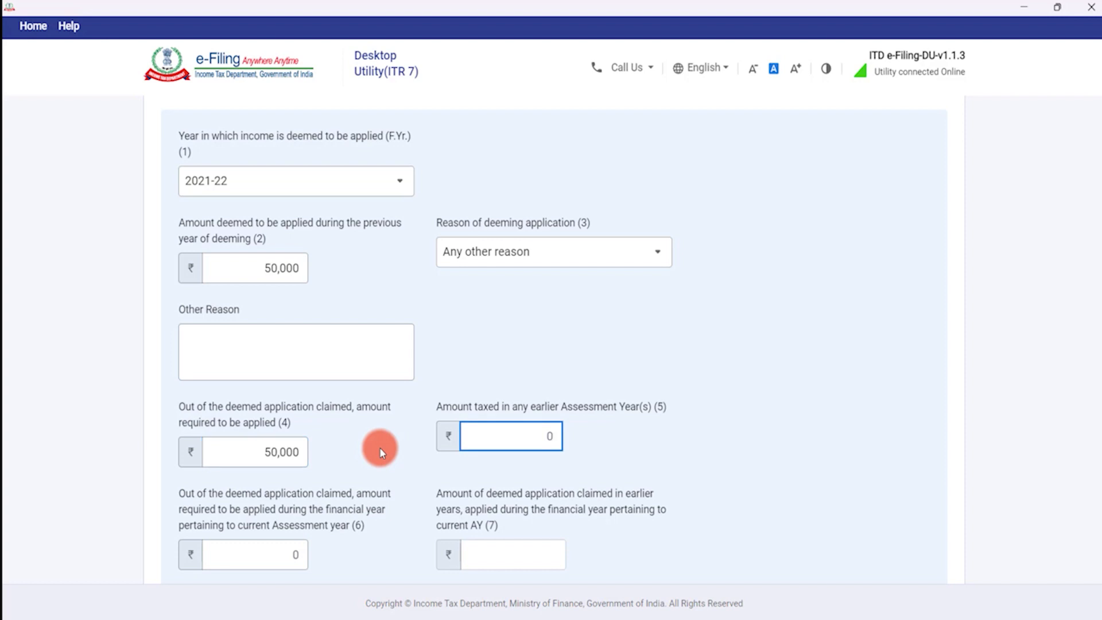
key(Tab)
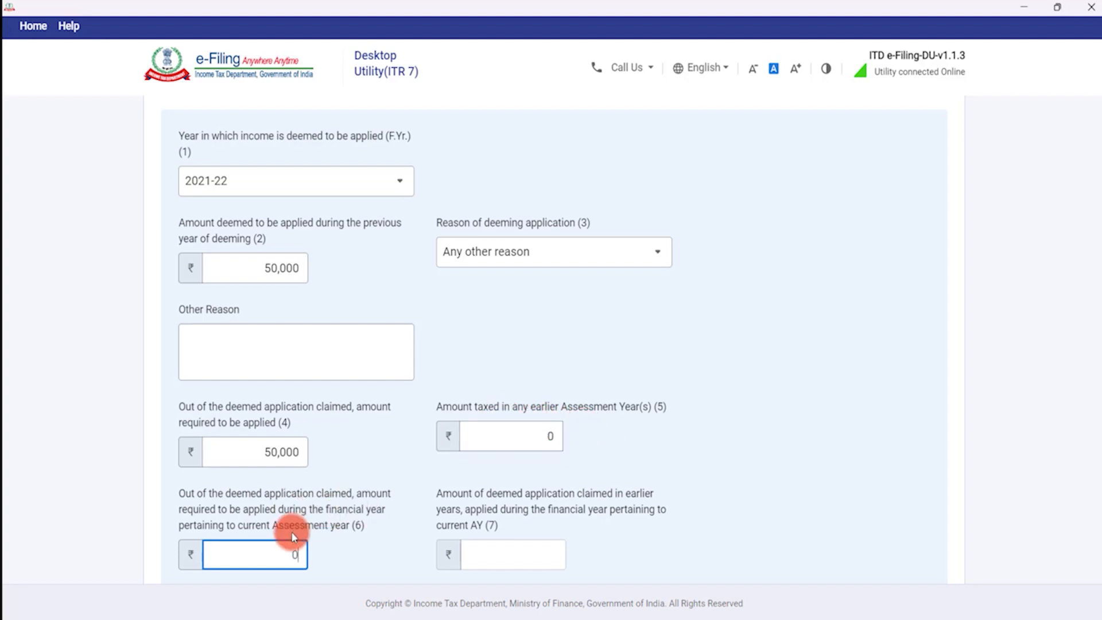
key(BackSpace)
text(50000)
click(349, 556)
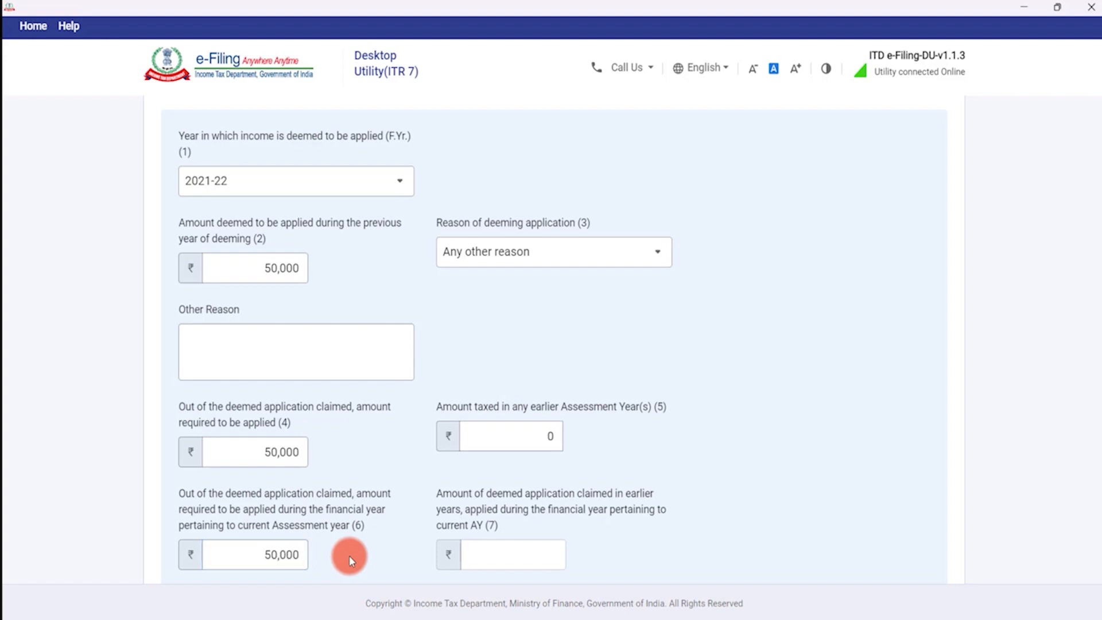
Enter ₹50,000 in field (7) for the amount applied.
scroll(476, 471, down, 1)
click(521, 466)
scroll(517, 453, down, 2)
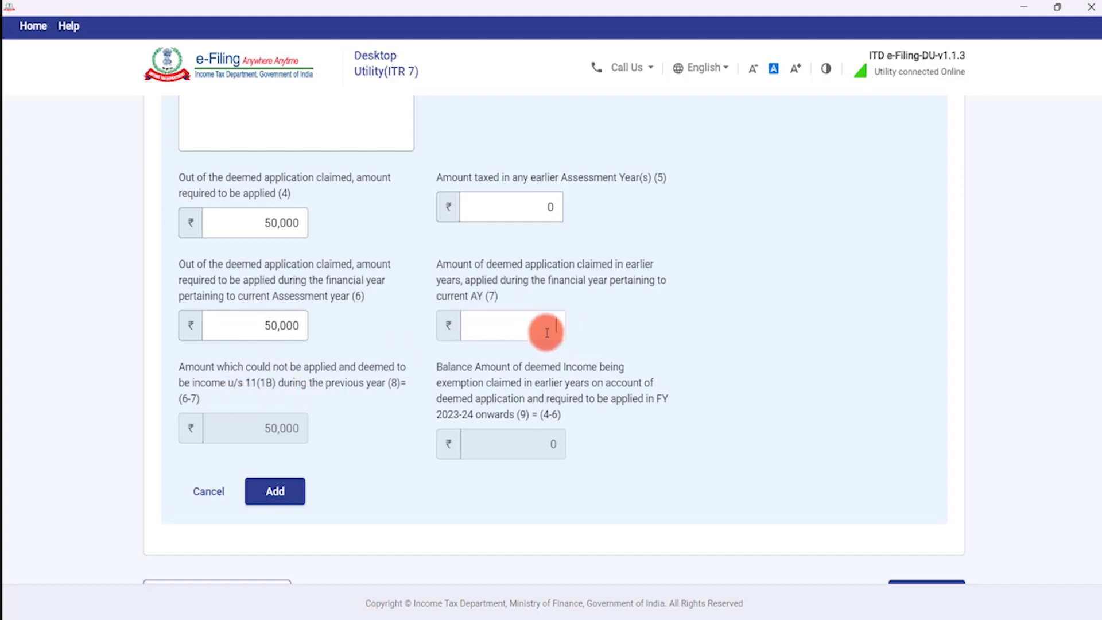
key(Tab)
click(284, 432)
click(554, 327)
text(50,000)
key(Tab)
click(279, 440)
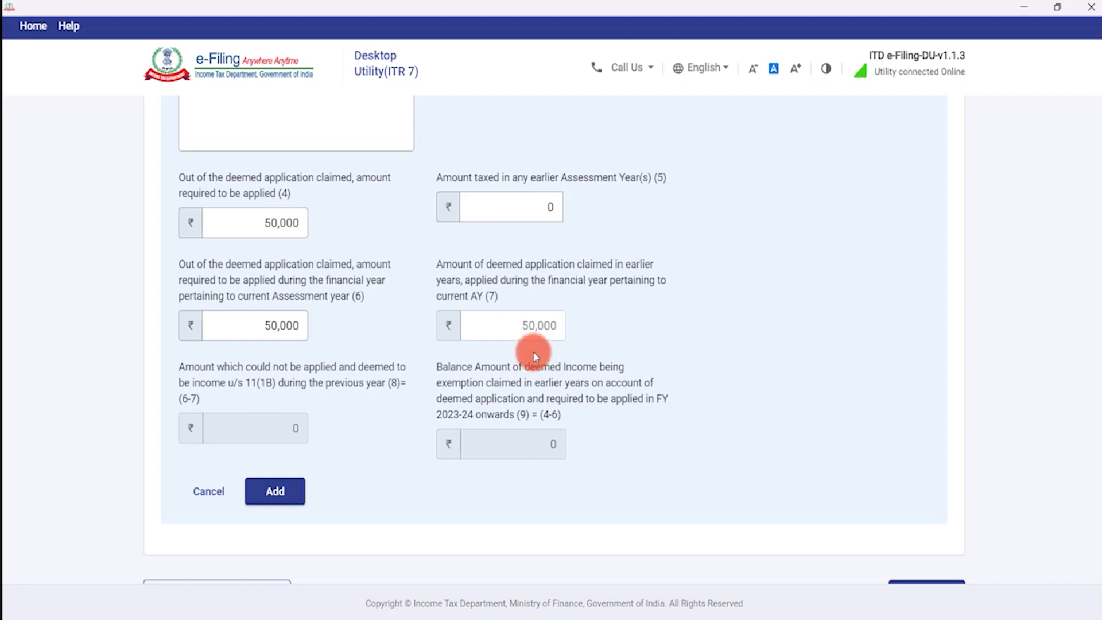
Check the 2021-22 year selection and add the entry to Schedule D.
scroll(411, 315, up, 1)
scroll(411, 314, up, 3)
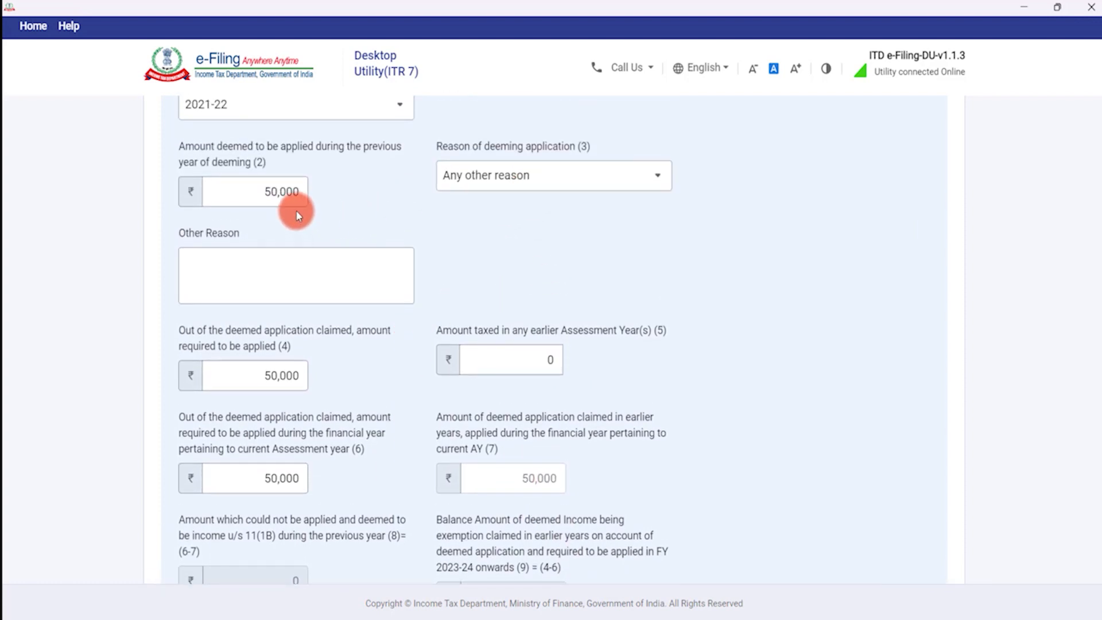
scroll(291, 209, up, 5)
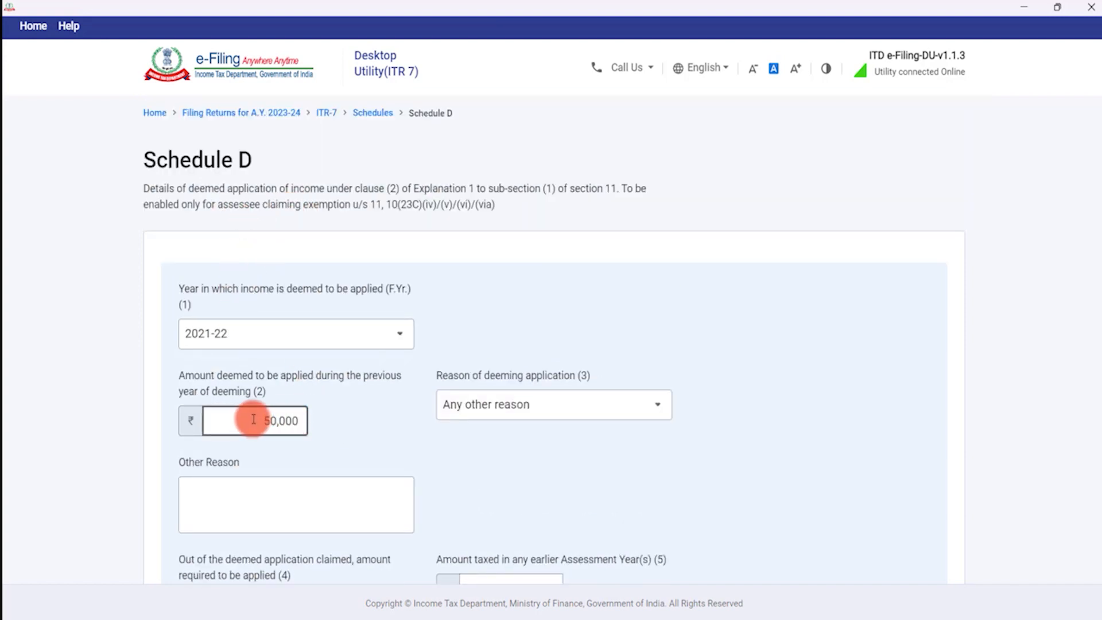
click(209, 337)
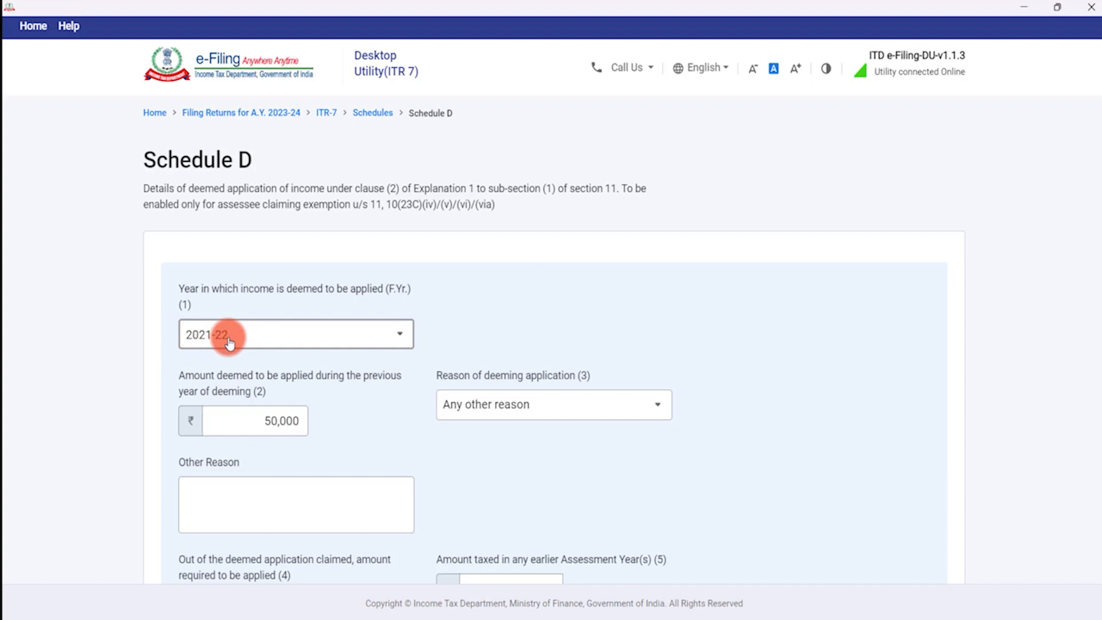
scroll(273, 420, down, 4)
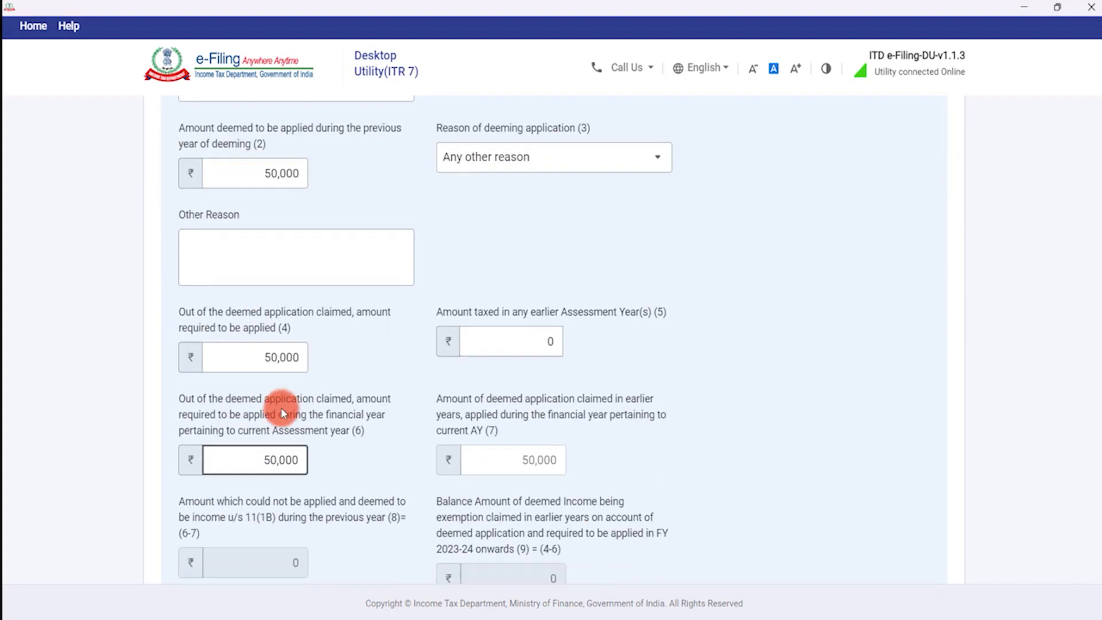
scroll(281, 407, down, 1)
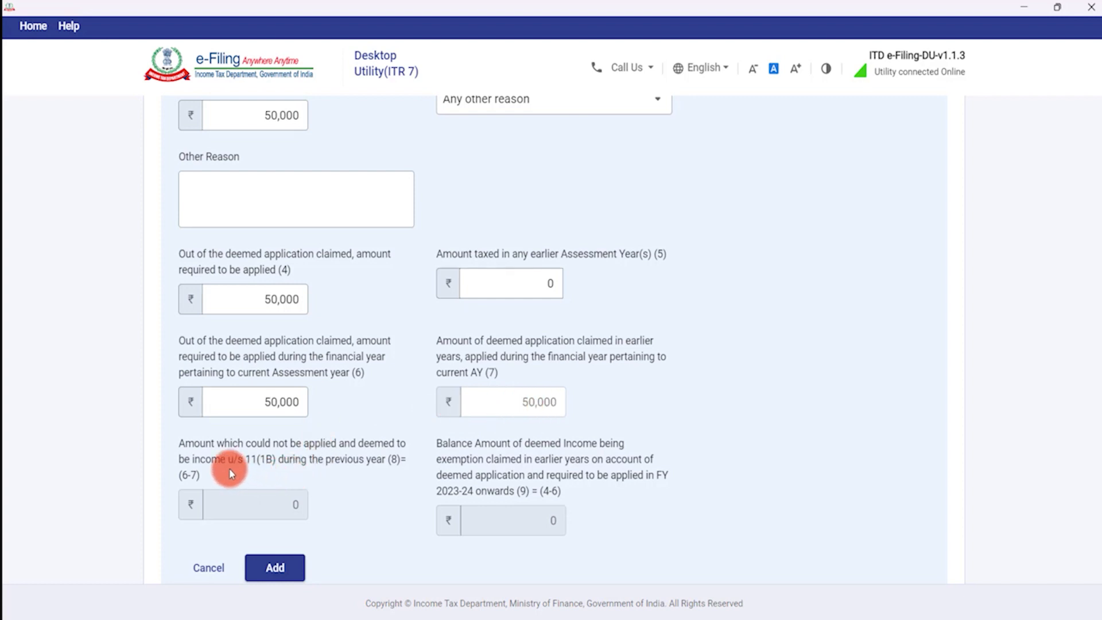
scroll(231, 473, down, 2)
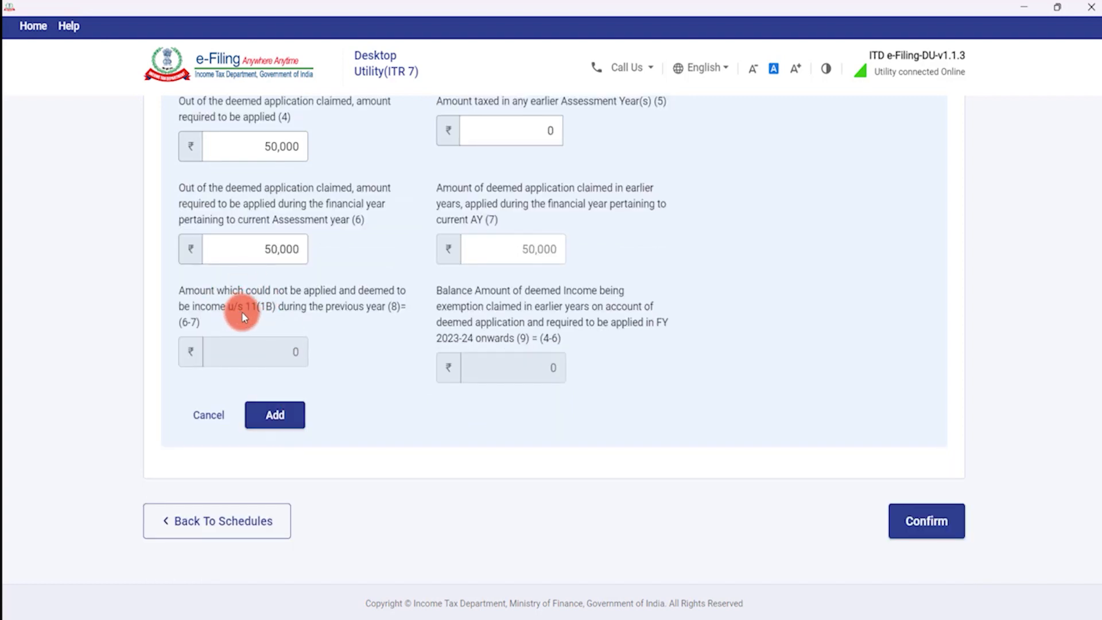
click(283, 425)
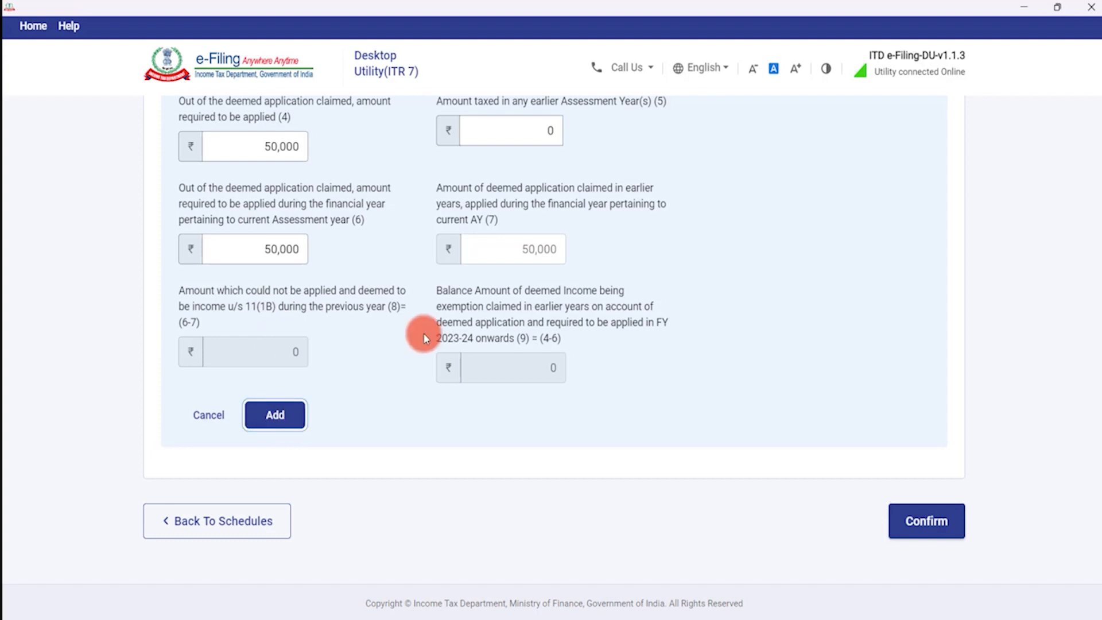
Confirm Schedule D with the ₹50,000 2021-22 row and scroll down the schedules list.
scroll(380, 445, down, 3)
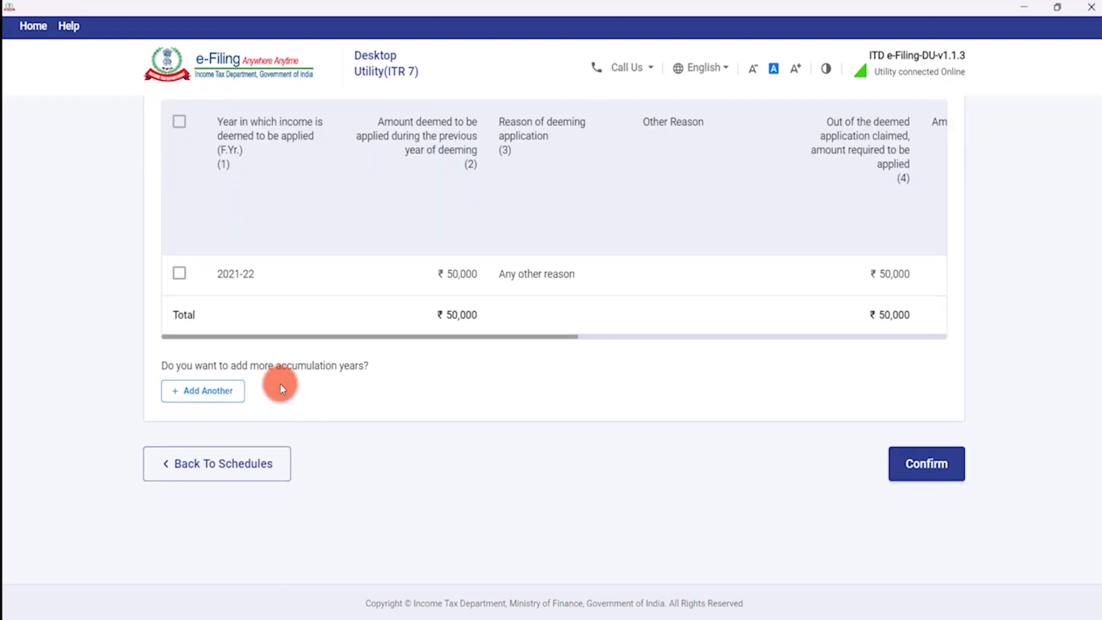
click(922, 466)
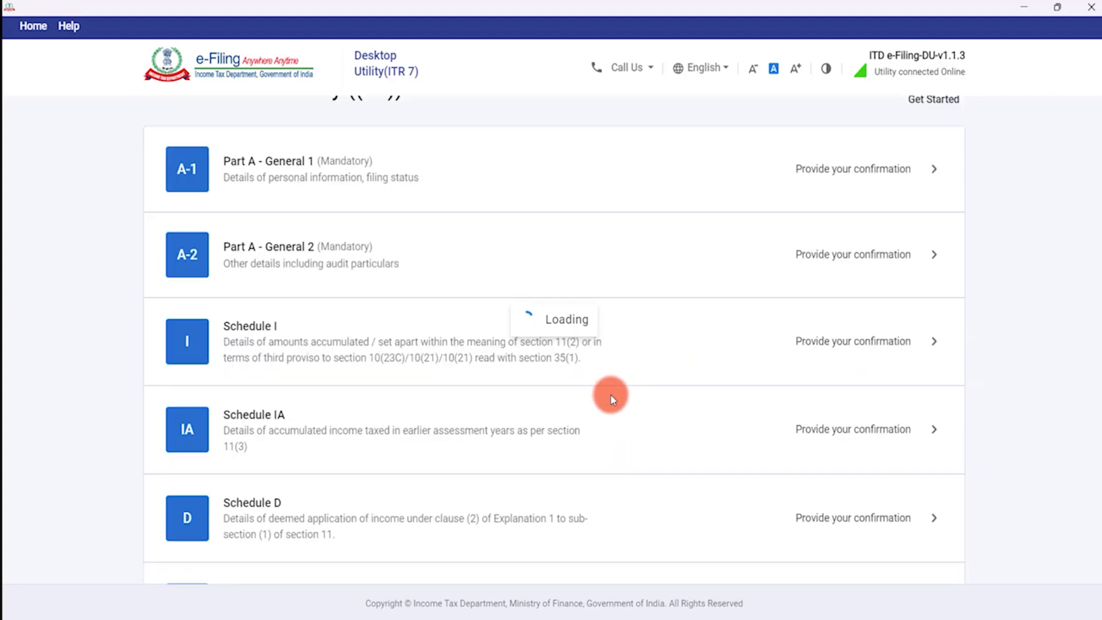
scroll(464, 453, down, 8)
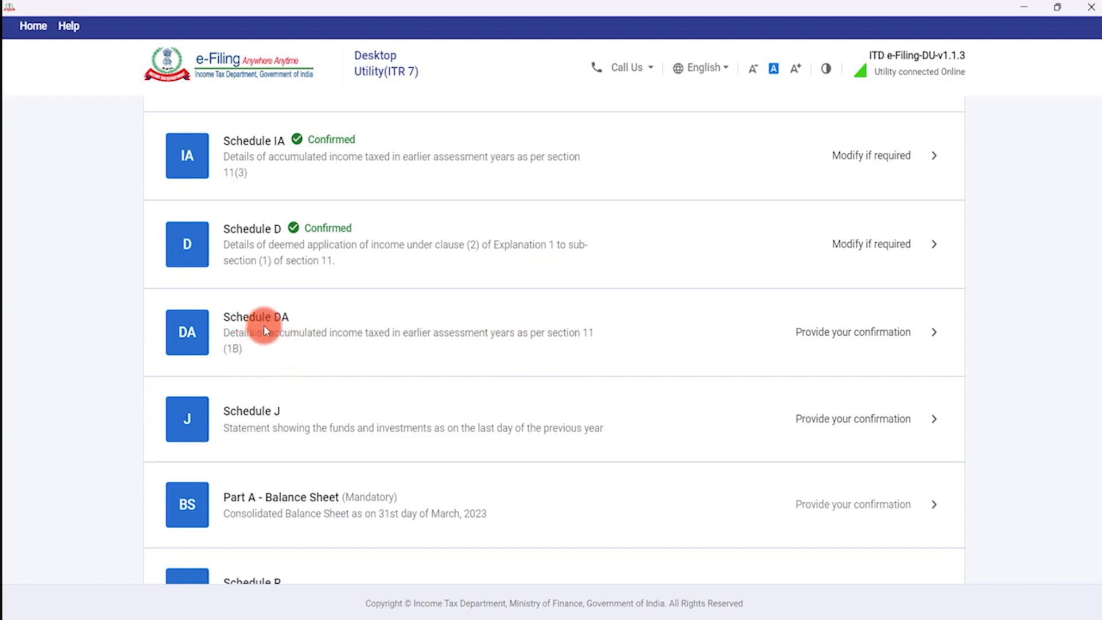
Open Schedule DA and confirm it with every amount left at zero.
click(505, 361)
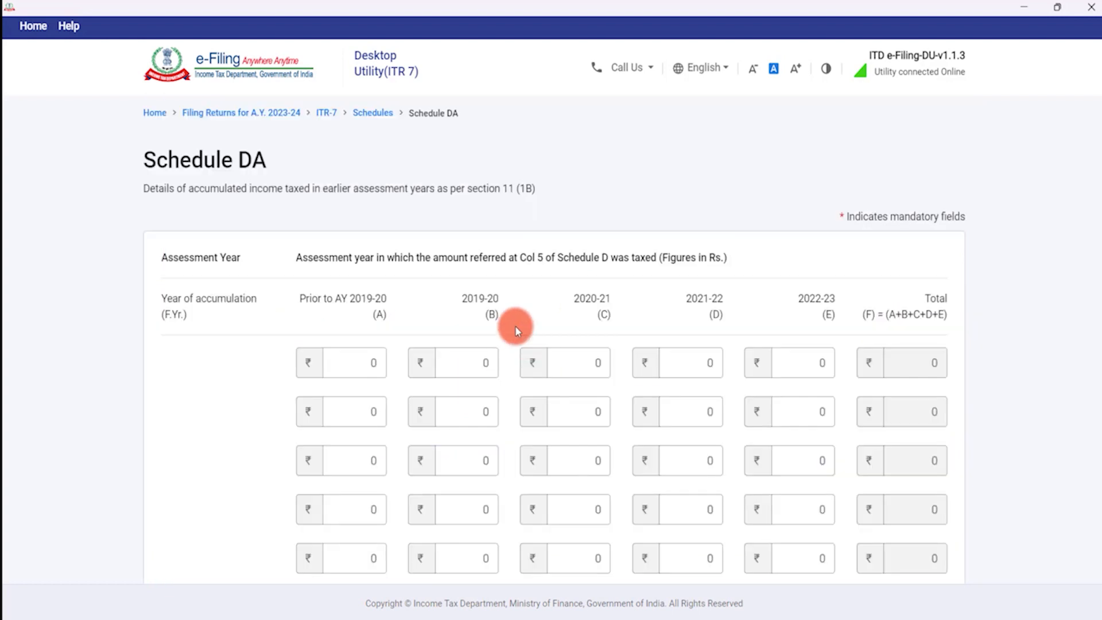
scroll(402, 259, down, 2)
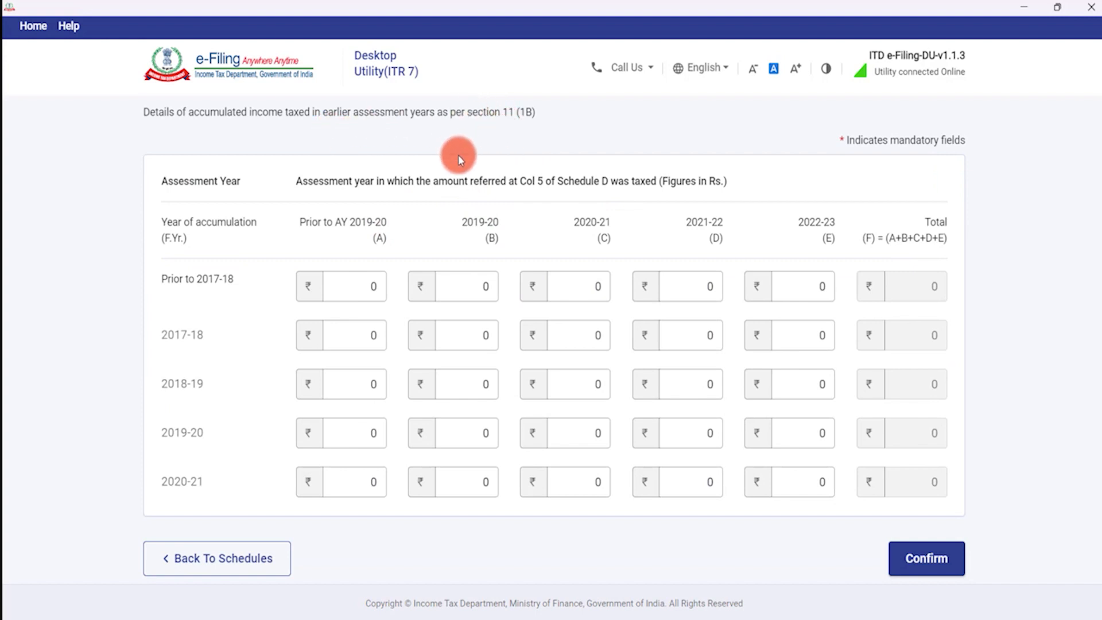
scroll(459, 156, up, 2)
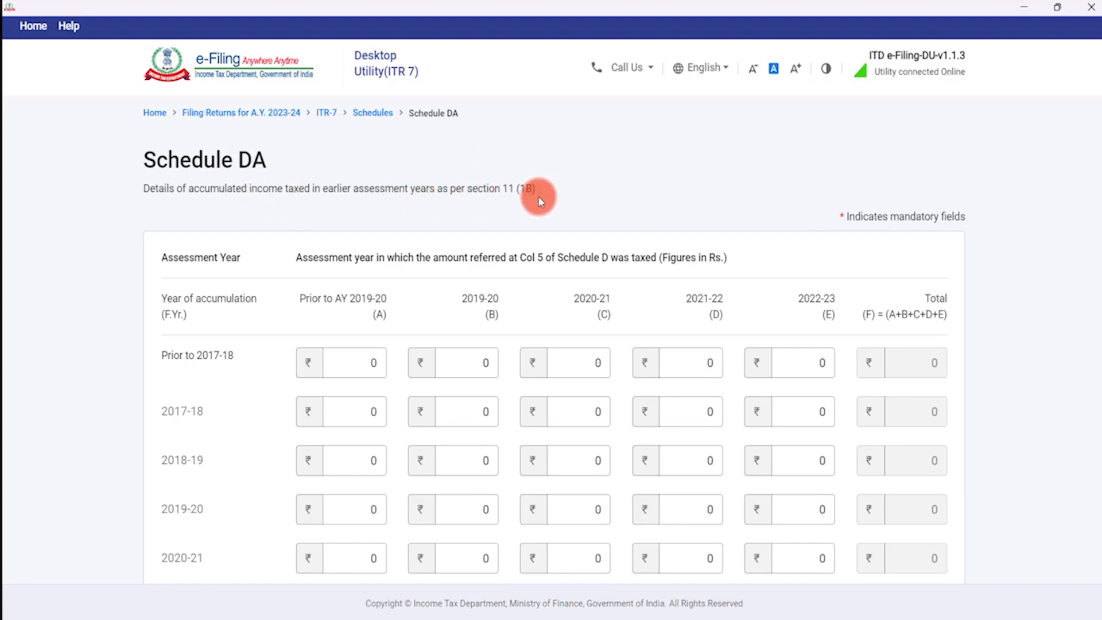
scroll(533, 223, down, 3)
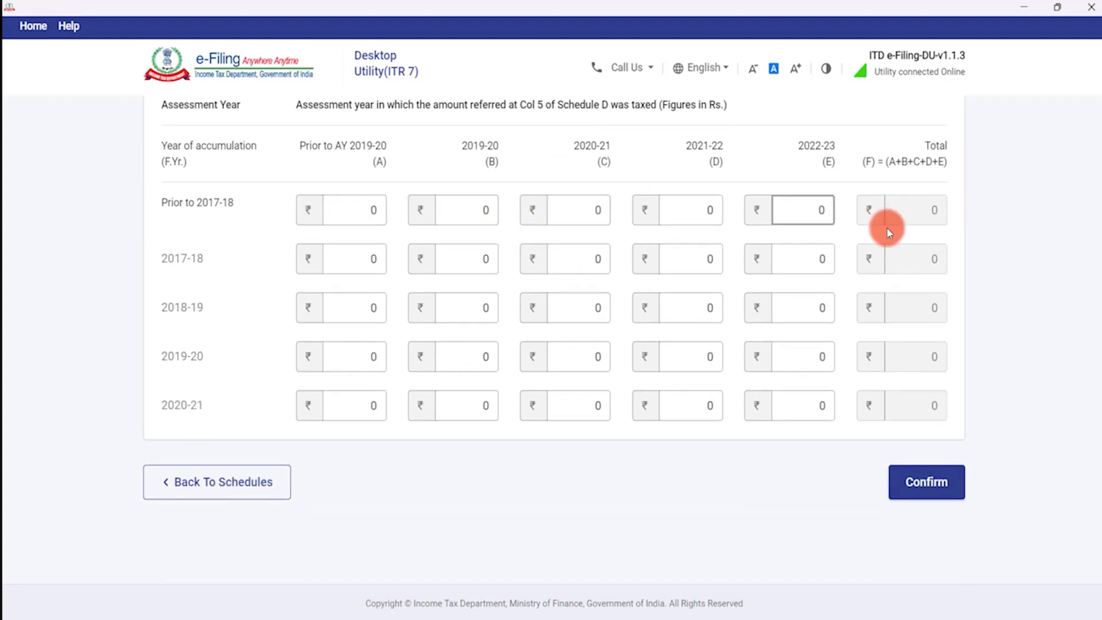
click(927, 483)
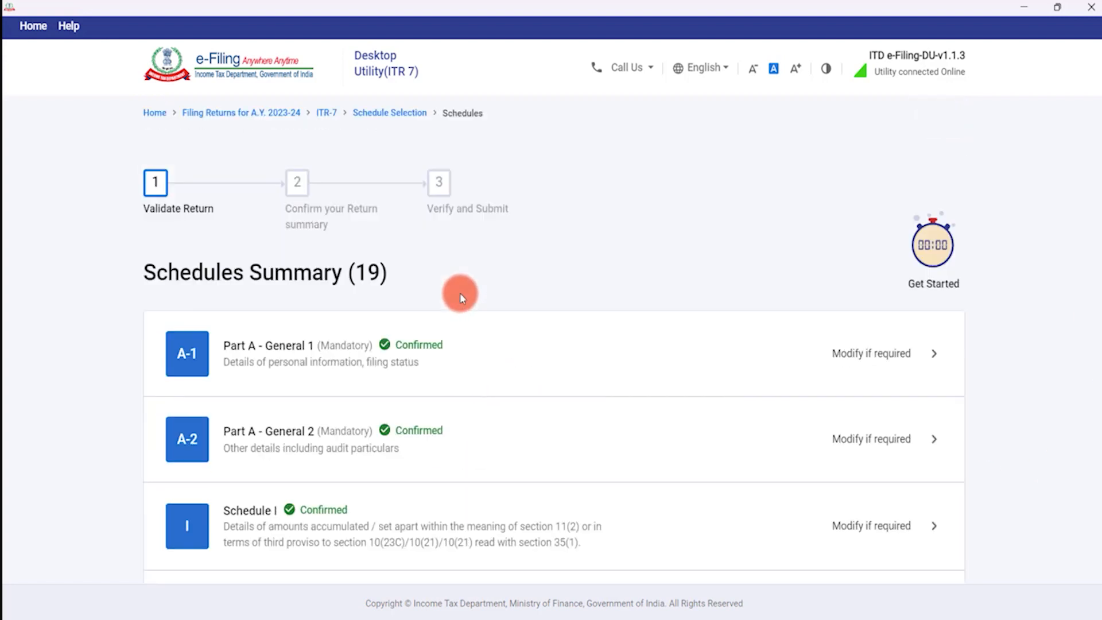
scroll(456, 295, down, 9)
scroll(457, 295, down, 1)
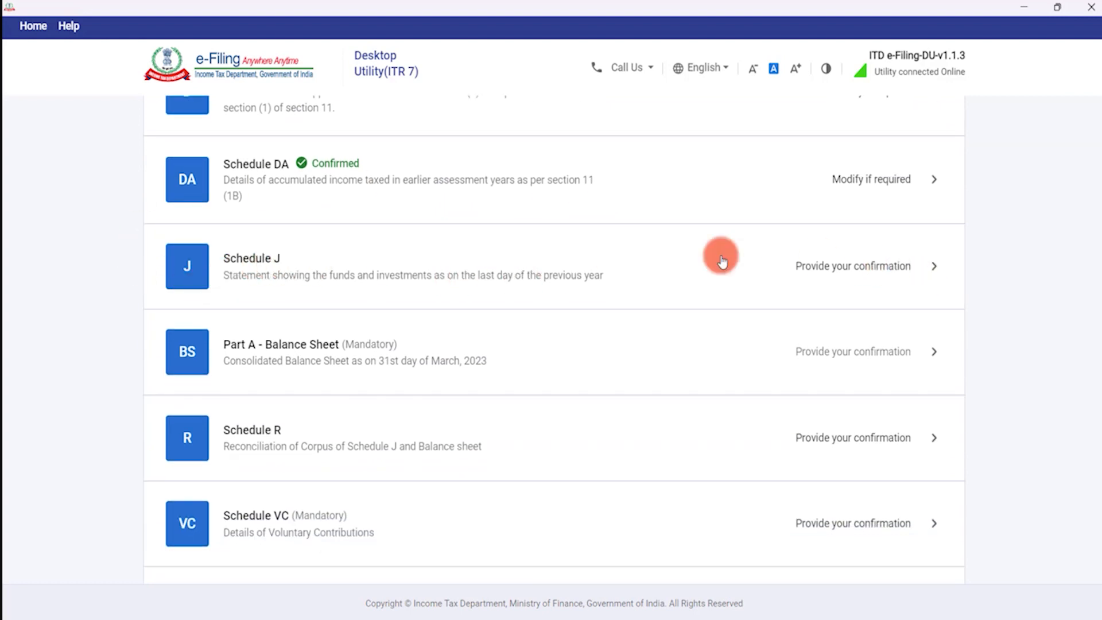
click(821, 263)
In Schedule J, add a new A1 corpus detail entry and bring up the corpus donation type list.
click(377, 290)
scroll(369, 295, down, 4)
scroll(369, 300, up, 5)
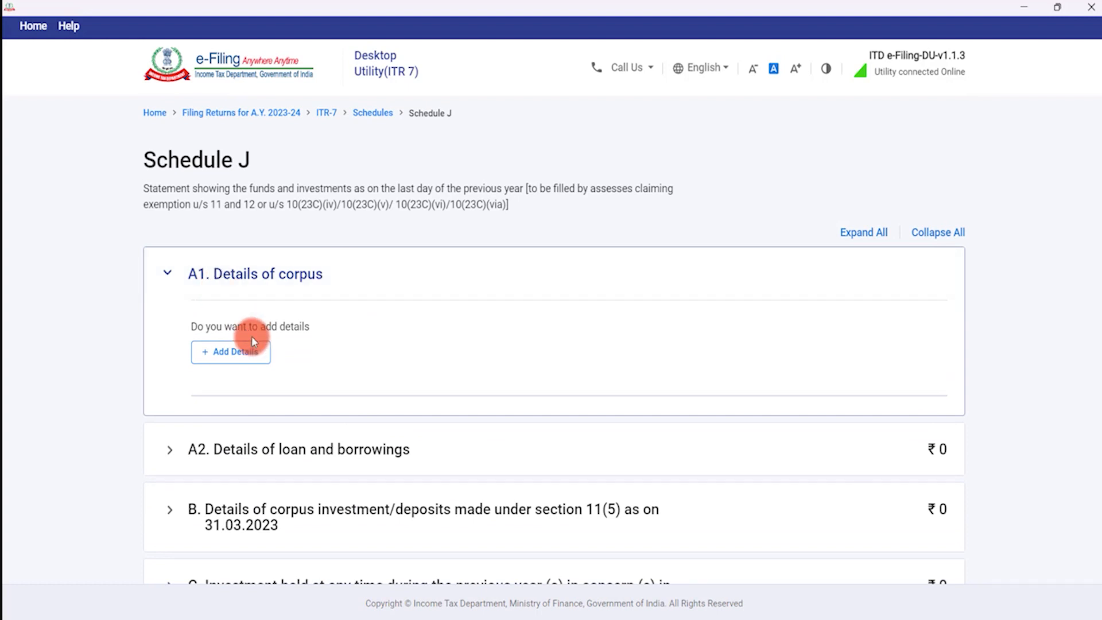
click(244, 348)
scroll(280, 399, down, 1)
scroll(280, 400, down, 2)
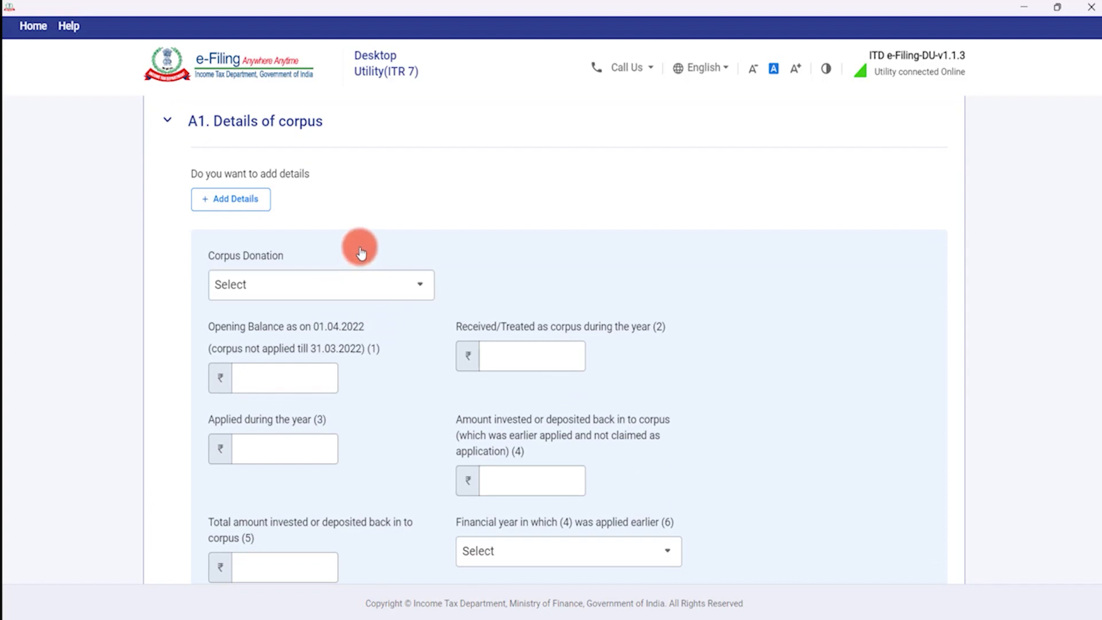
click(327, 293)
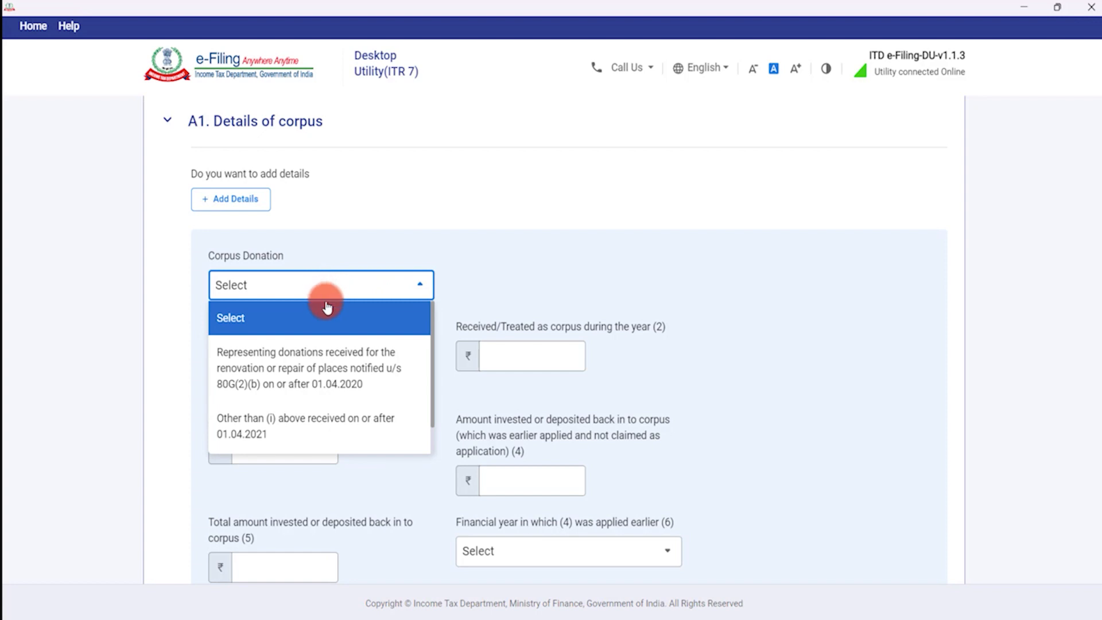
scroll(328, 318, down, 3)
scroll(320, 336, up, 2)
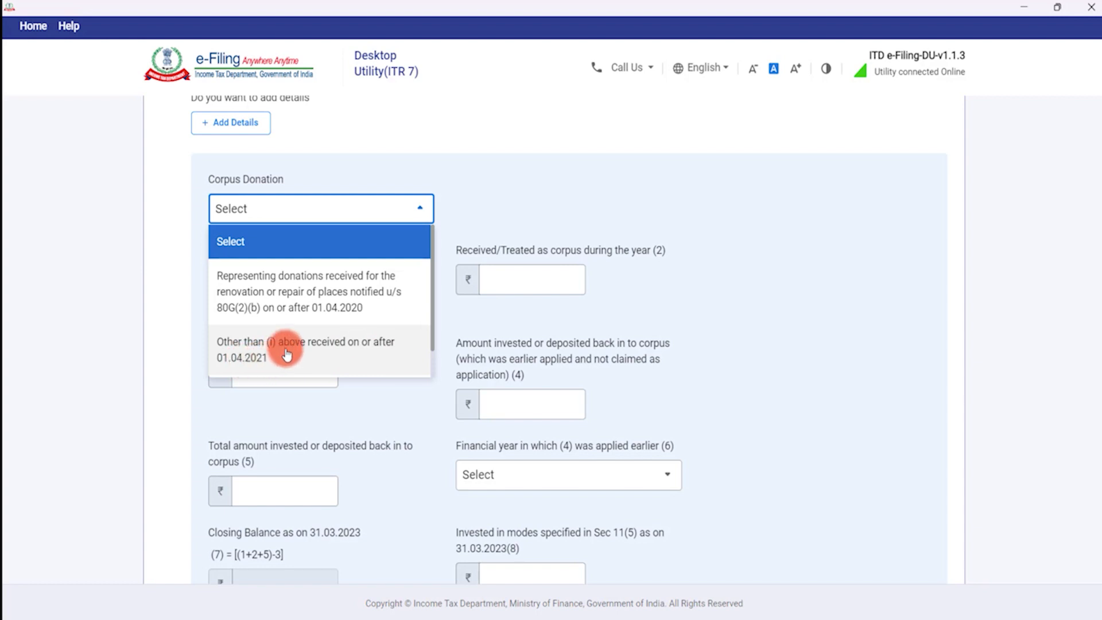
scroll(290, 351, down, 1)
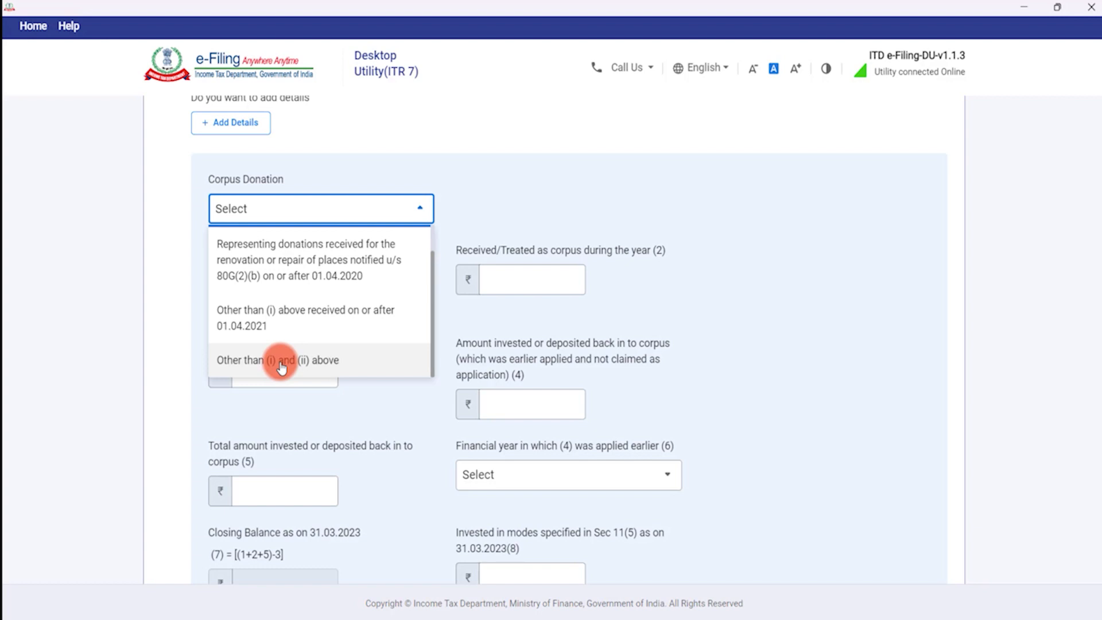
Choose 'Other than (i) and (ii) above' and enter the opening balance with 0 applied during the year.
click(282, 360)
click(299, 304)
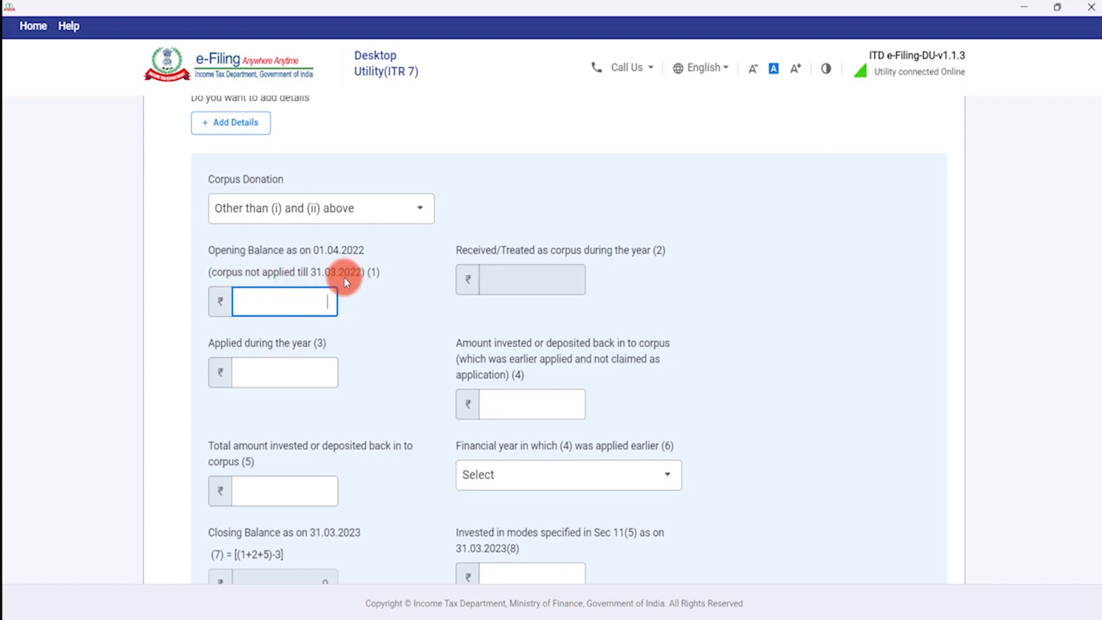
text(100000)
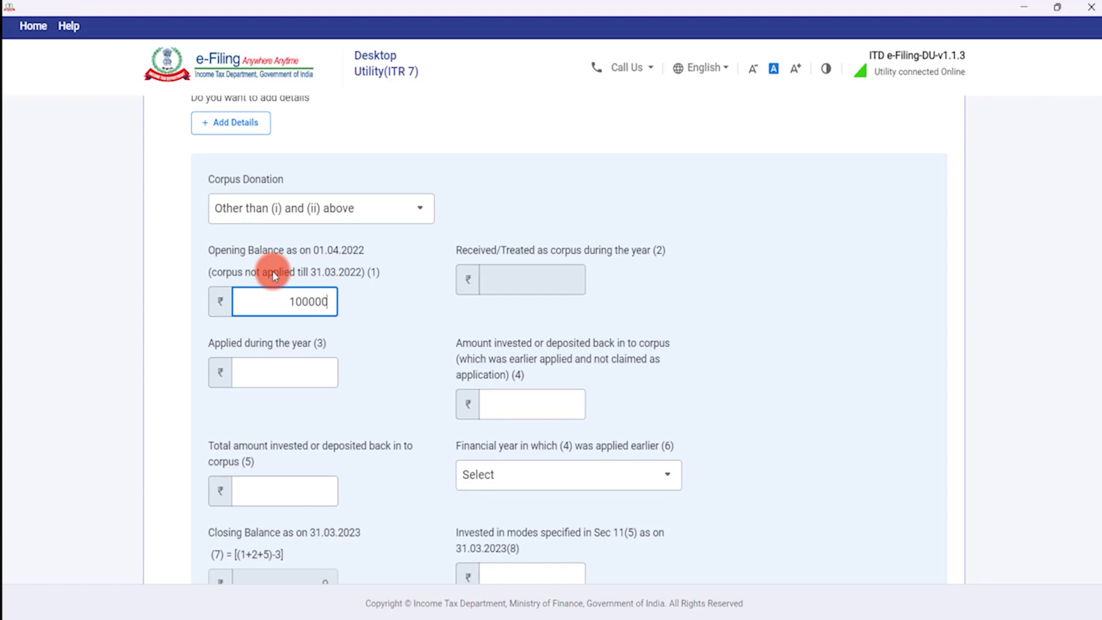
key(Tab)
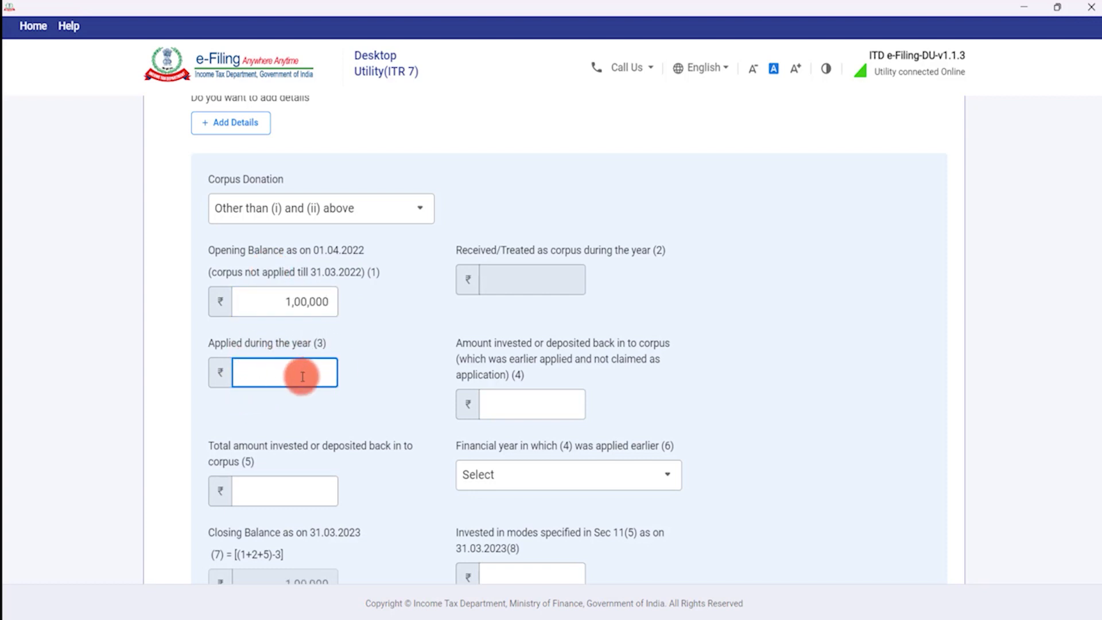
text(0)
key(Tab)
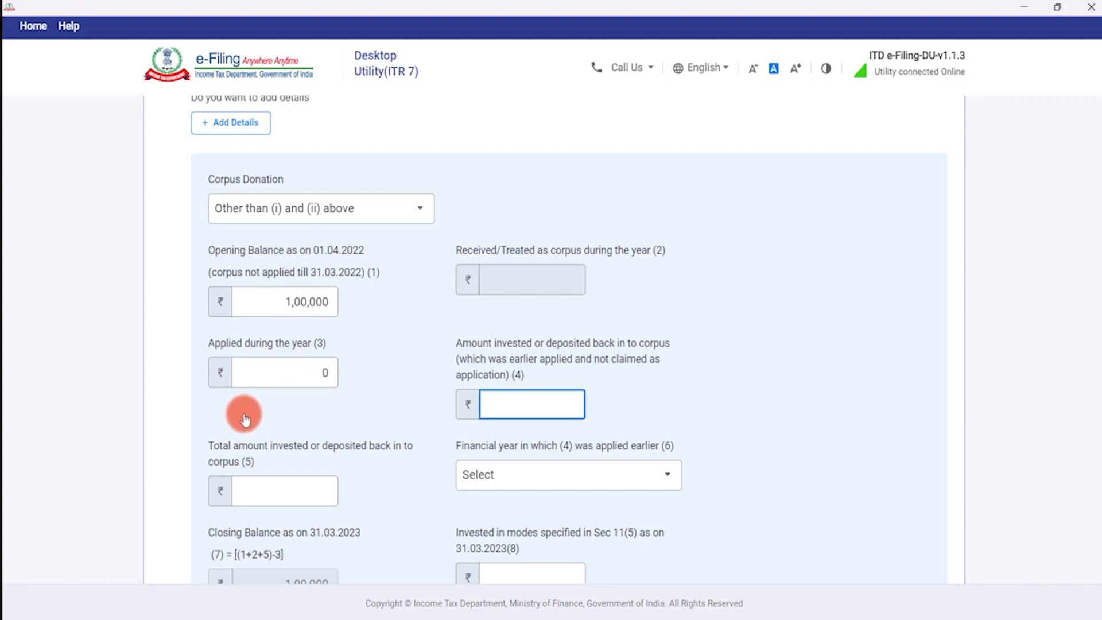
key(Tab)
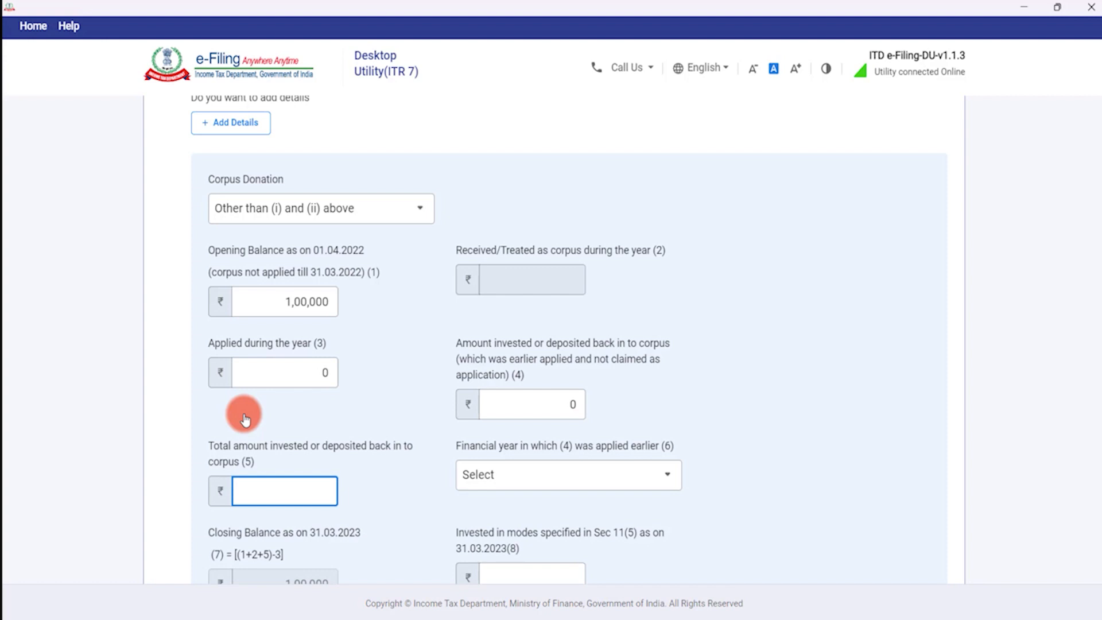
key(Tab)
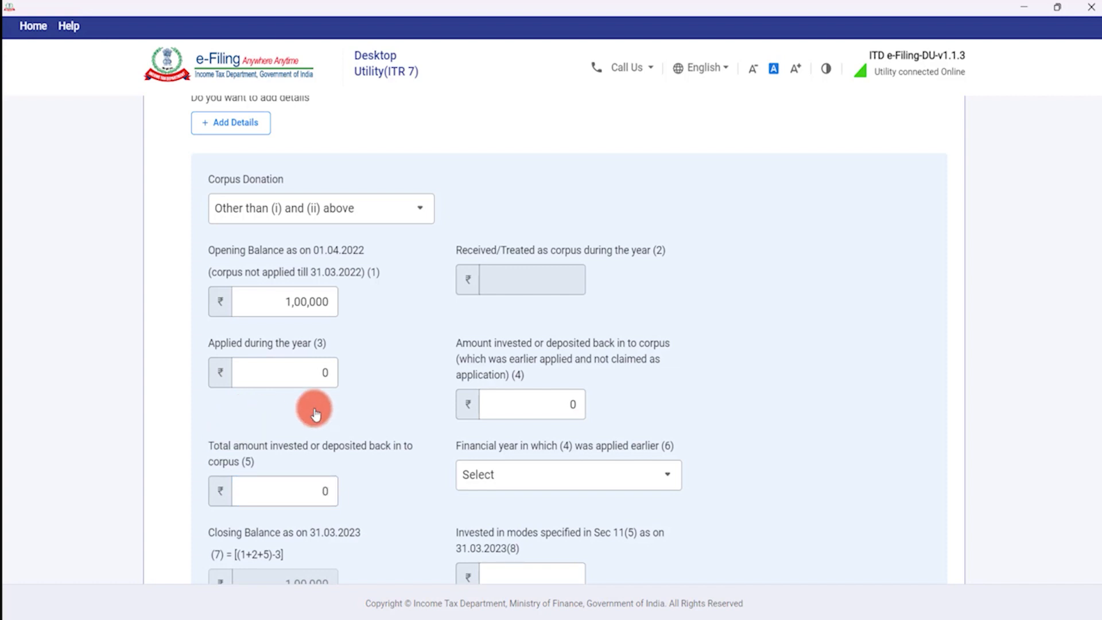
Enter 1,00,000 as invested under Sec 11(5) and add the corpus row to the table.
scroll(511, 422, down, 1)
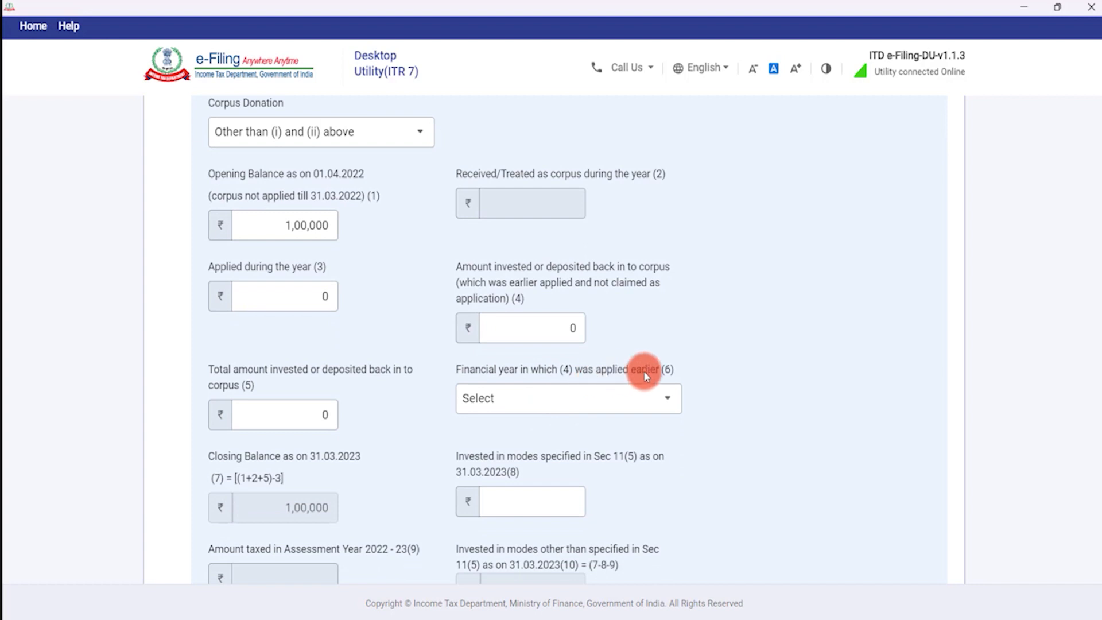
click(603, 406)
click(603, 408)
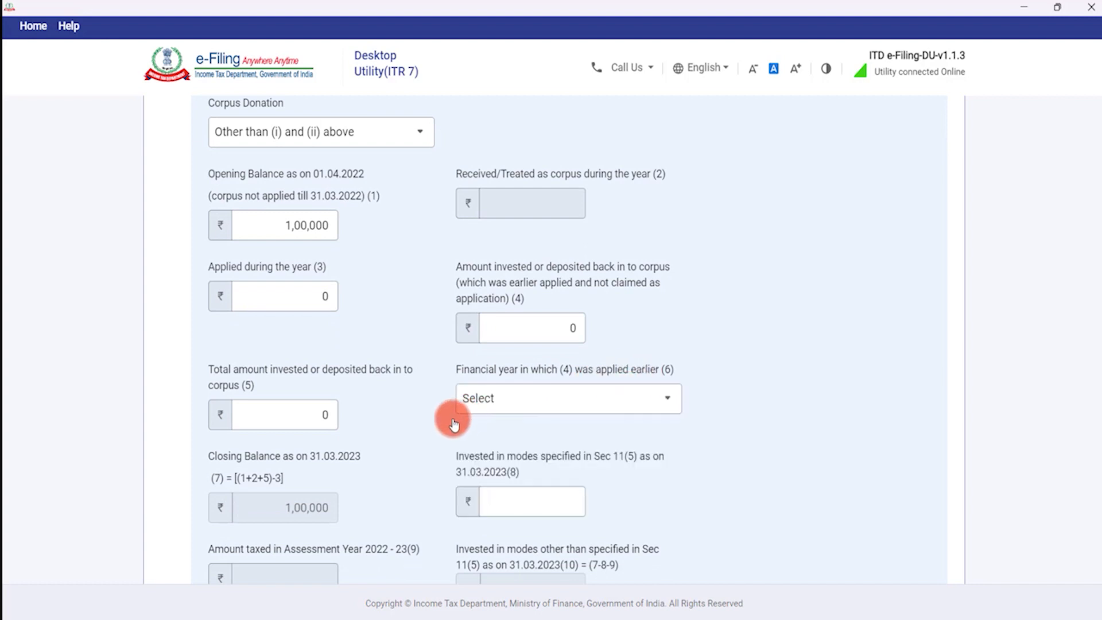
scroll(457, 413, down, 1)
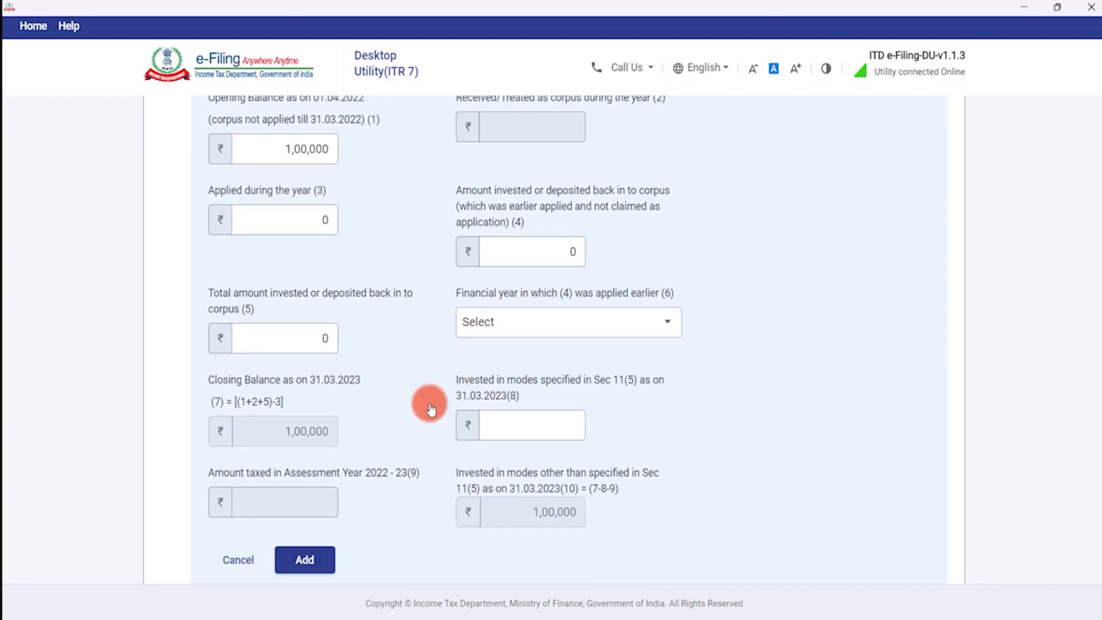
scroll(391, 396, down, 1)
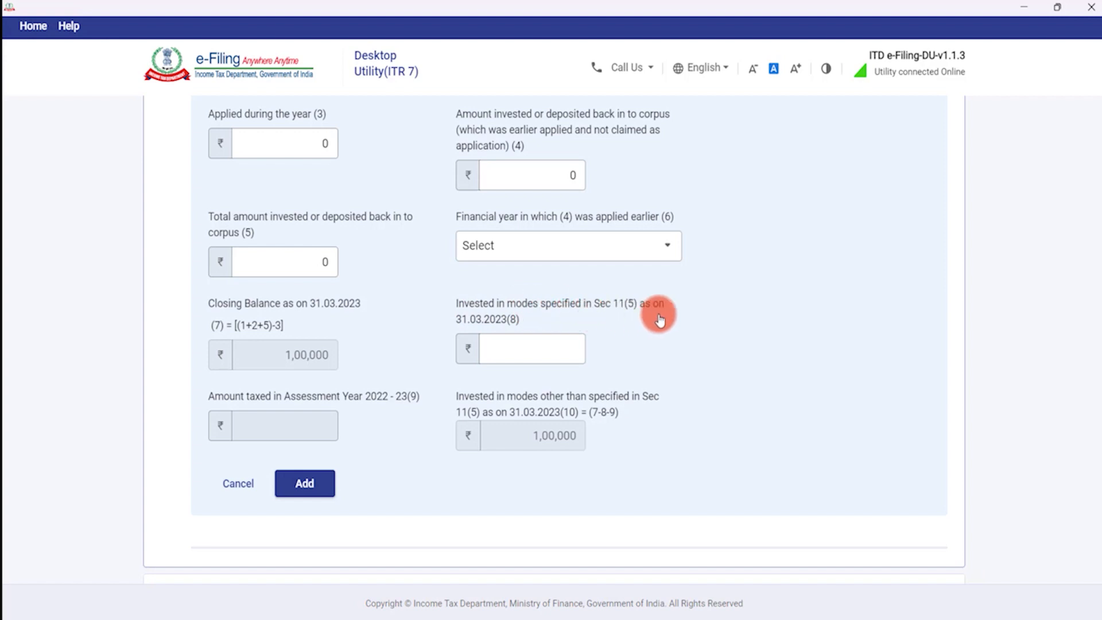
click(540, 347)
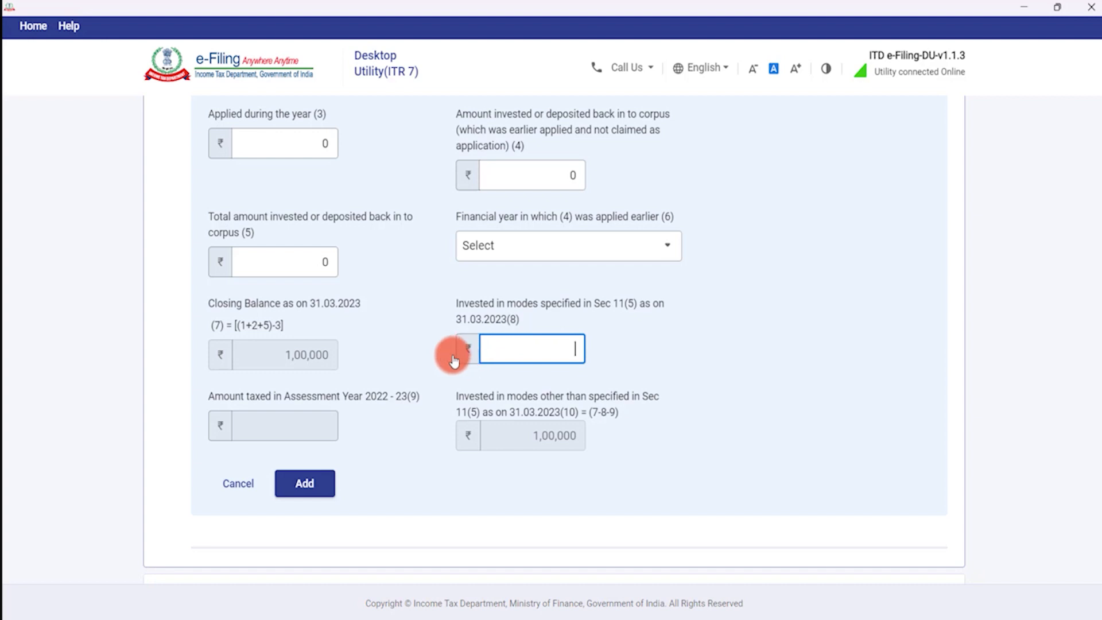
text(100000)
key(Tab)
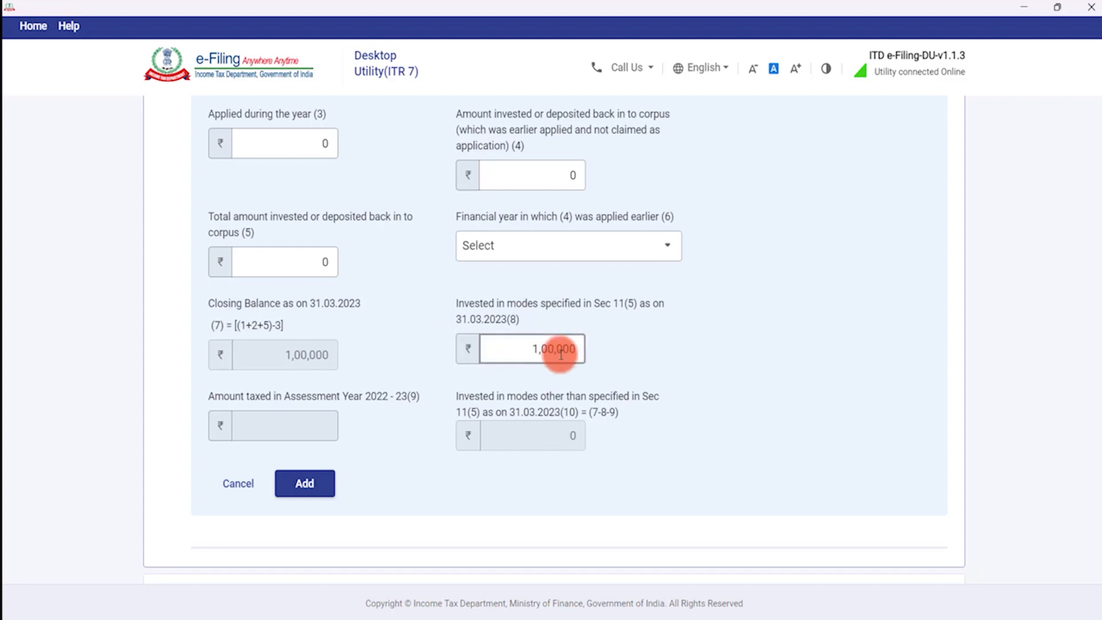
click(304, 484)
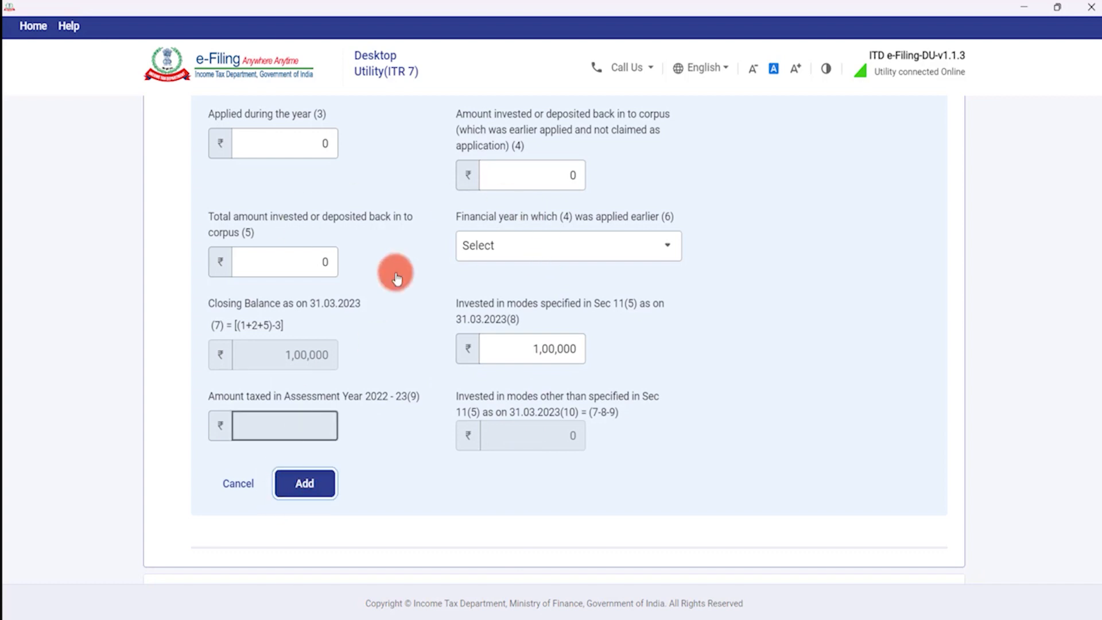
scroll(218, 442, down, 2)
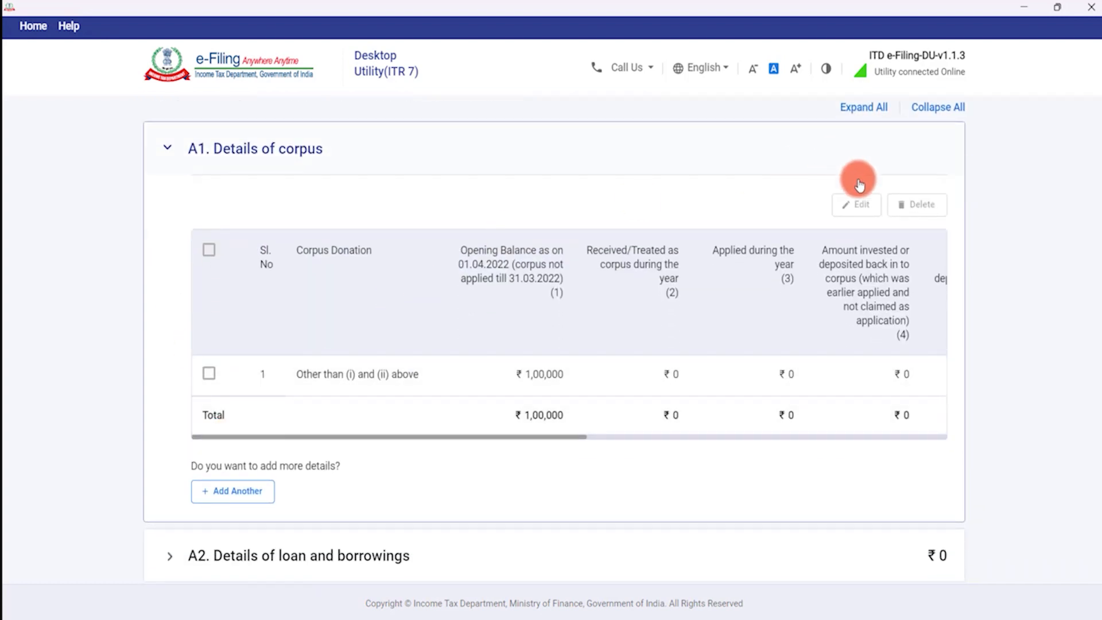
click(239, 492)
Choose 'Other than (i) above received on or after 01.04.2021' with 50,000 opening and 50,000 received.
click(332, 256)
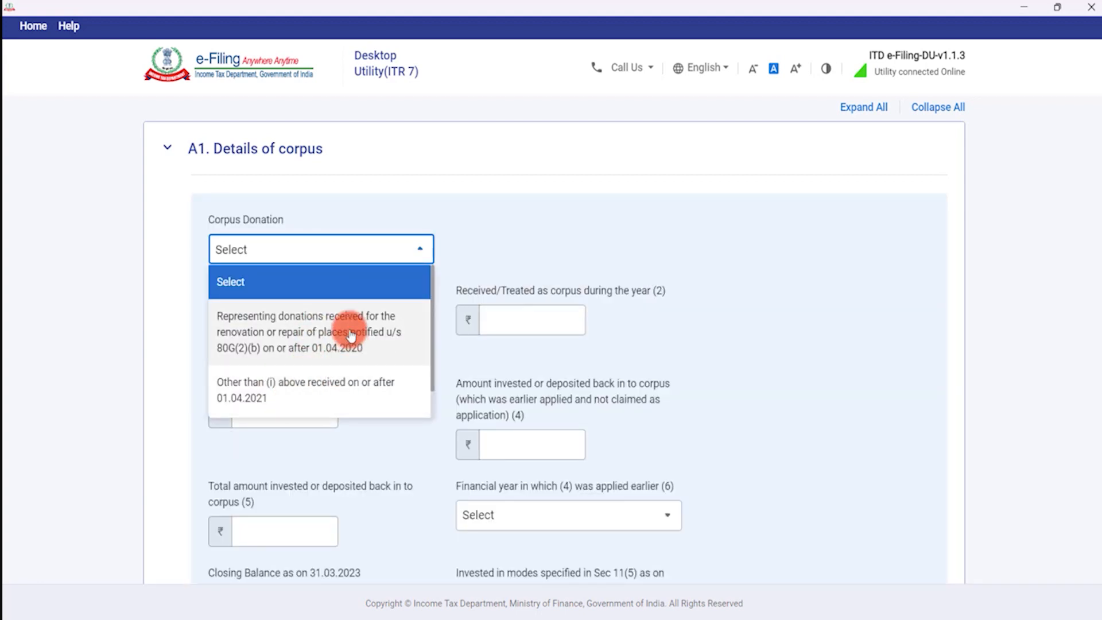
click(285, 396)
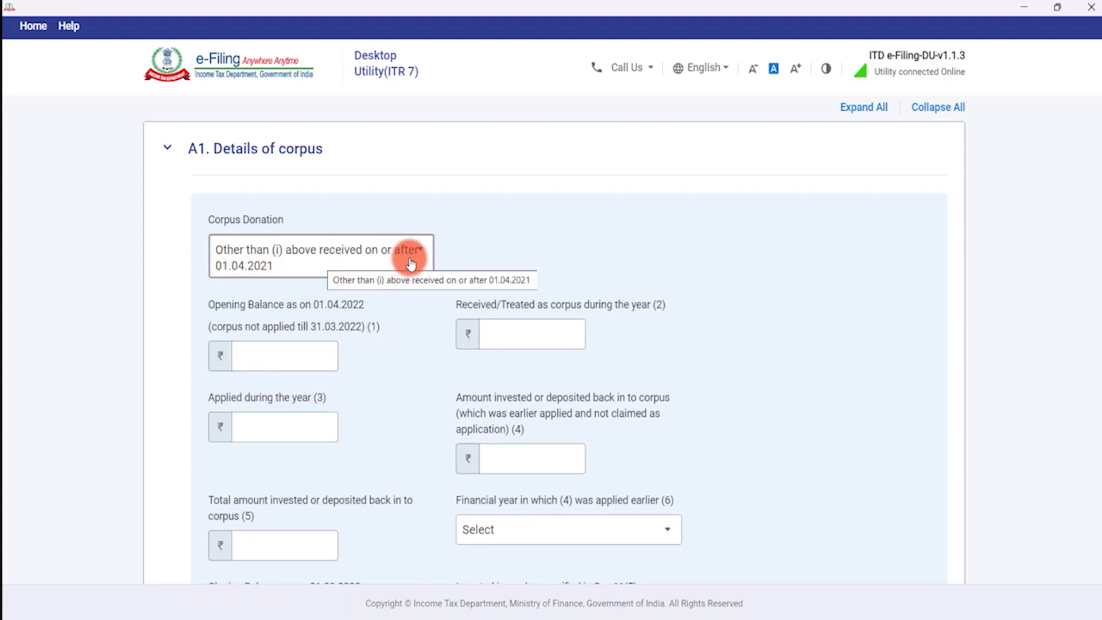
click(267, 359)
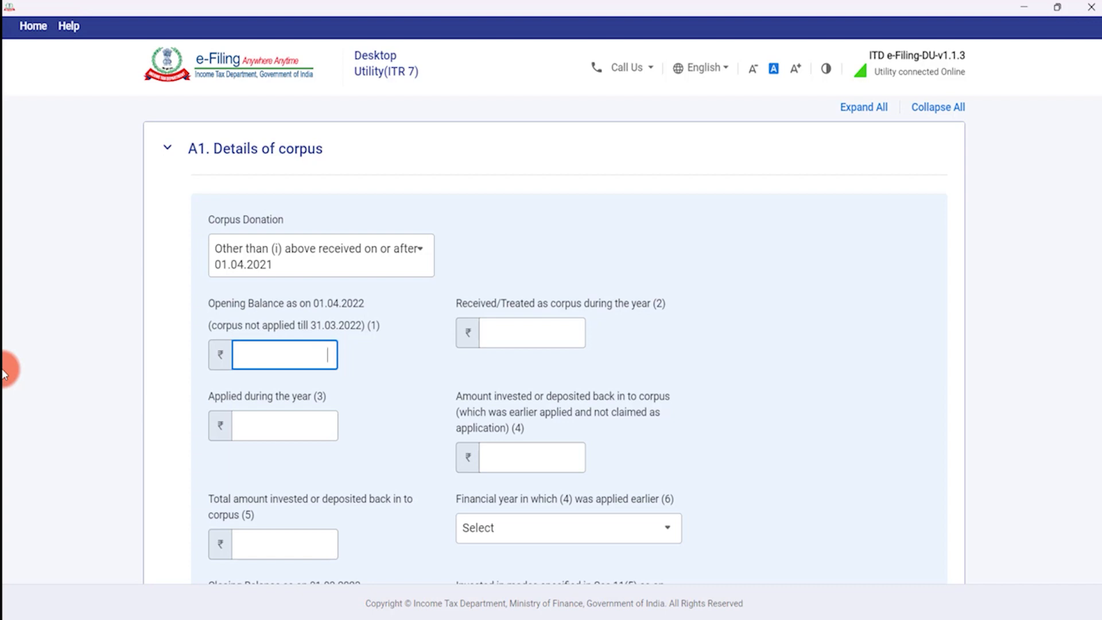
text(0000)
key(Tab)
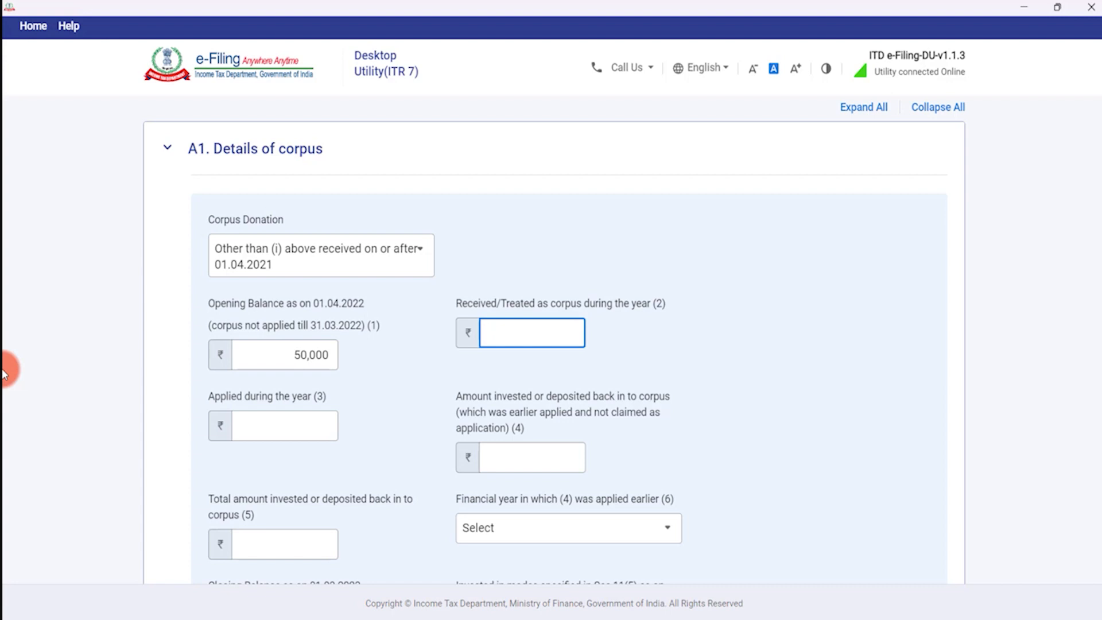
text(50000)
key(Tab)
Enter zeros for applied and invested amounts, 1,00,000 under Sec 11(5), 0 taxed, and add the row.
text(0)
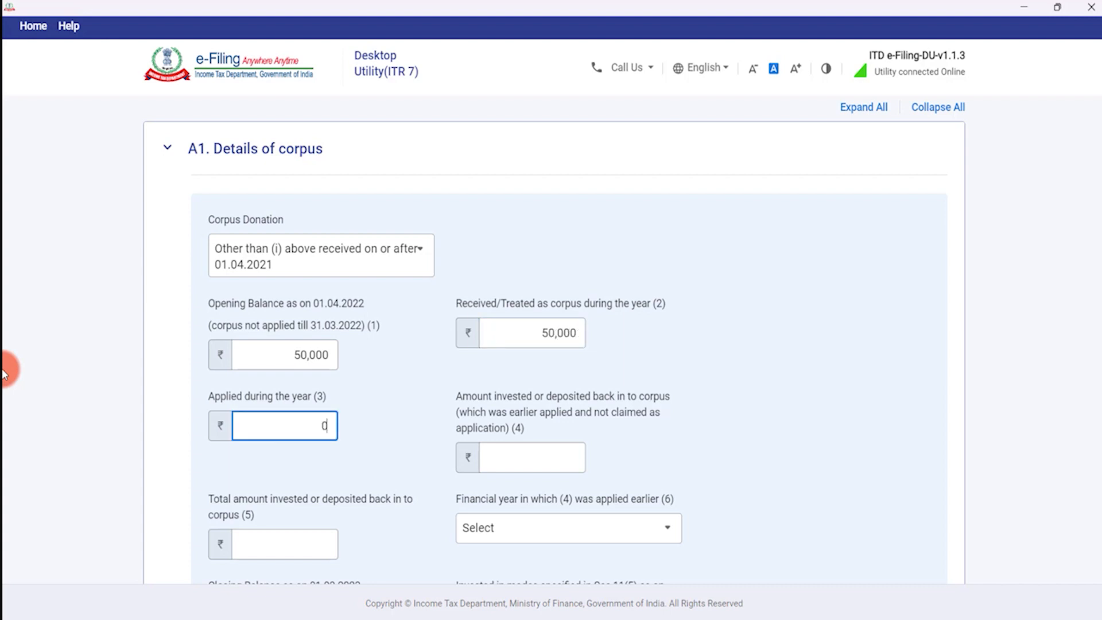
key(Tab)
text(0)
key(Tab)
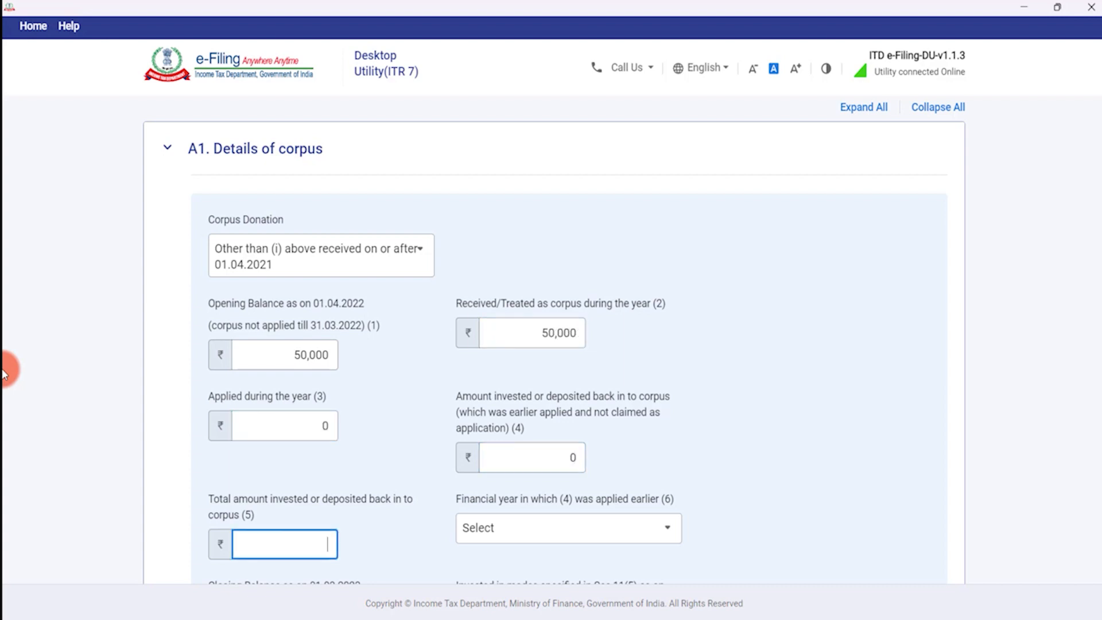
text(0)
key(Tab)
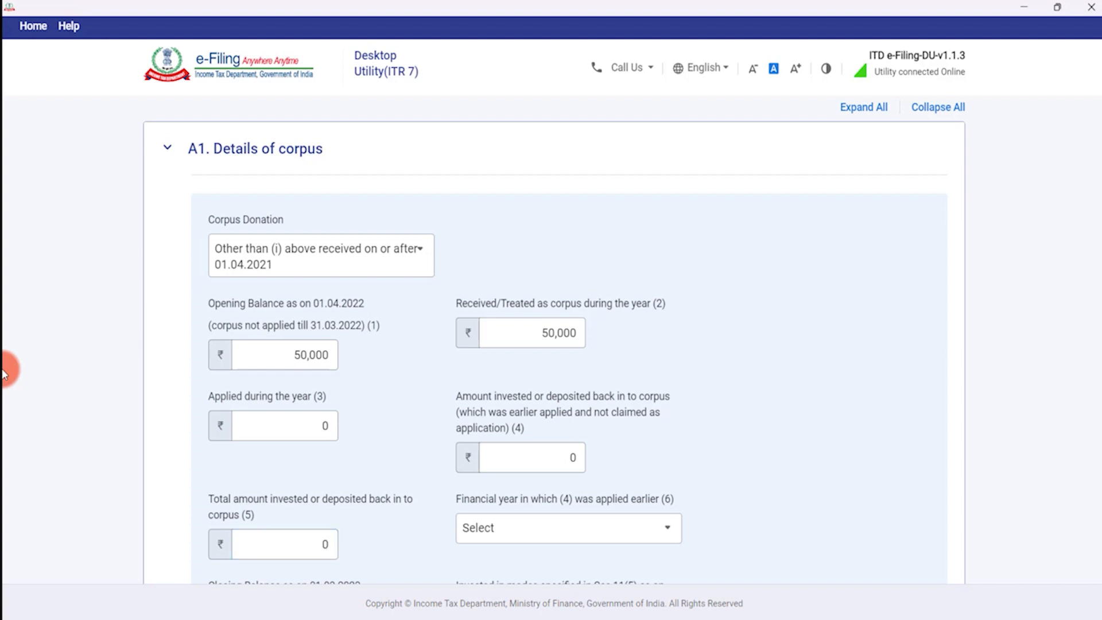
scroll(787, 313, down, 5)
click(492, 345)
text(100000)
key(Tab)
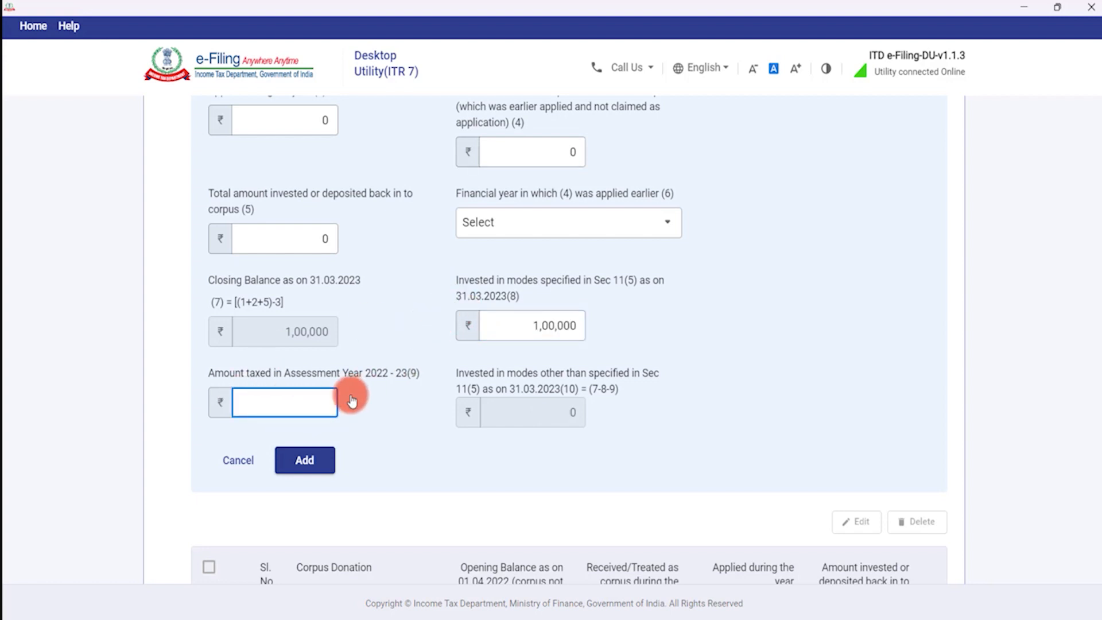
text(0)
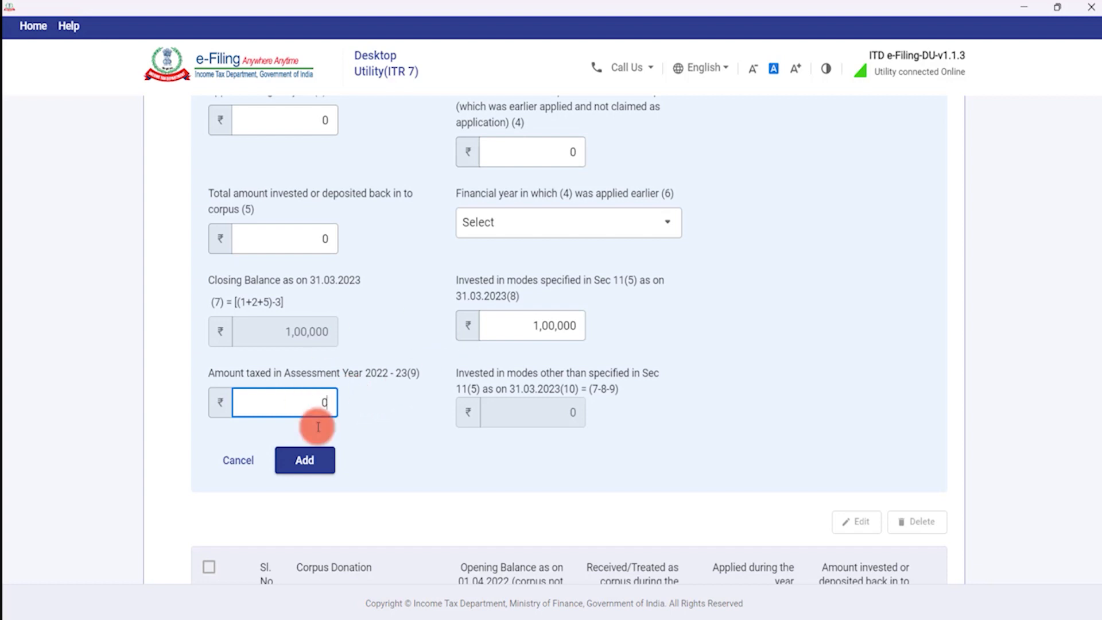
click(312, 460)
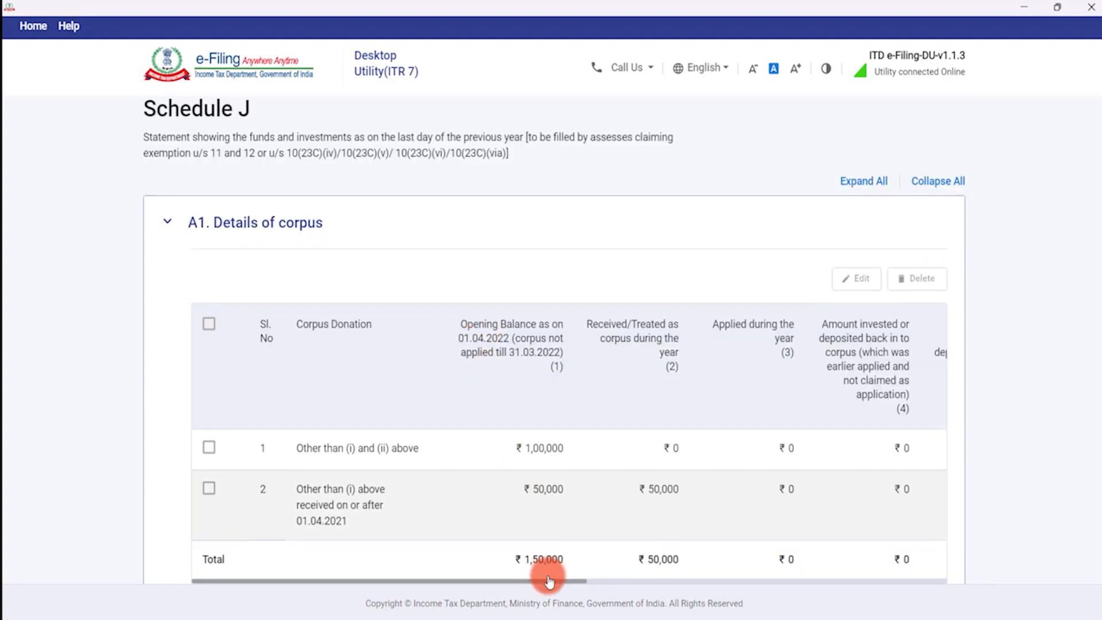
Review the two corpus rows totalling ₹2,00,000, then expand A2 Details of loan and borrowings.
scroll(551, 565, down, 3)
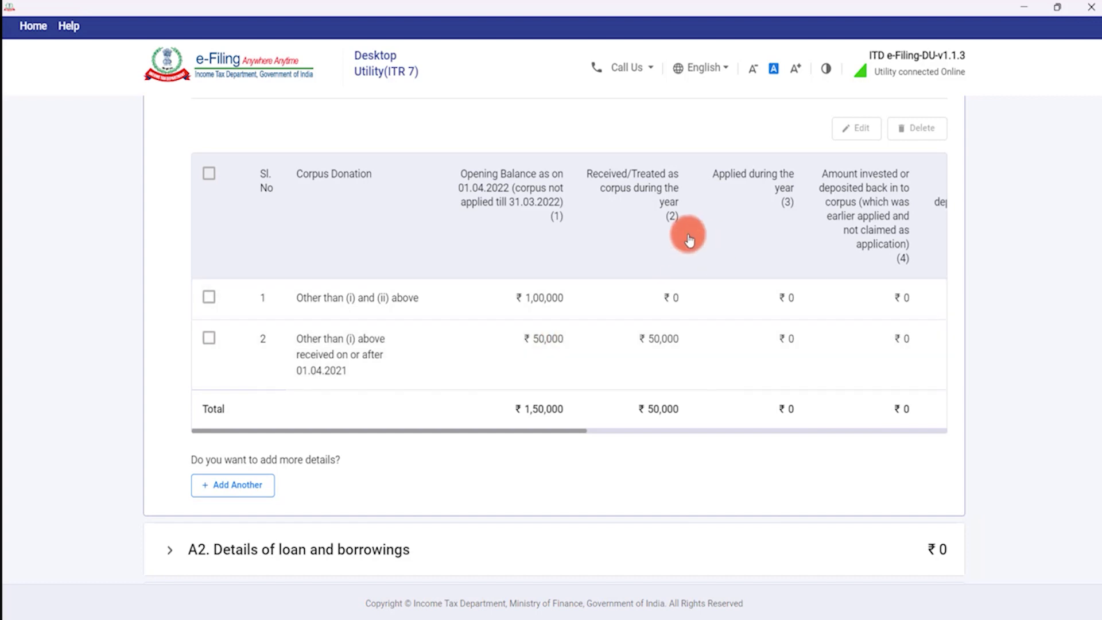
drag(540, 431, 377, 454)
scroll(376, 453, down, 4)
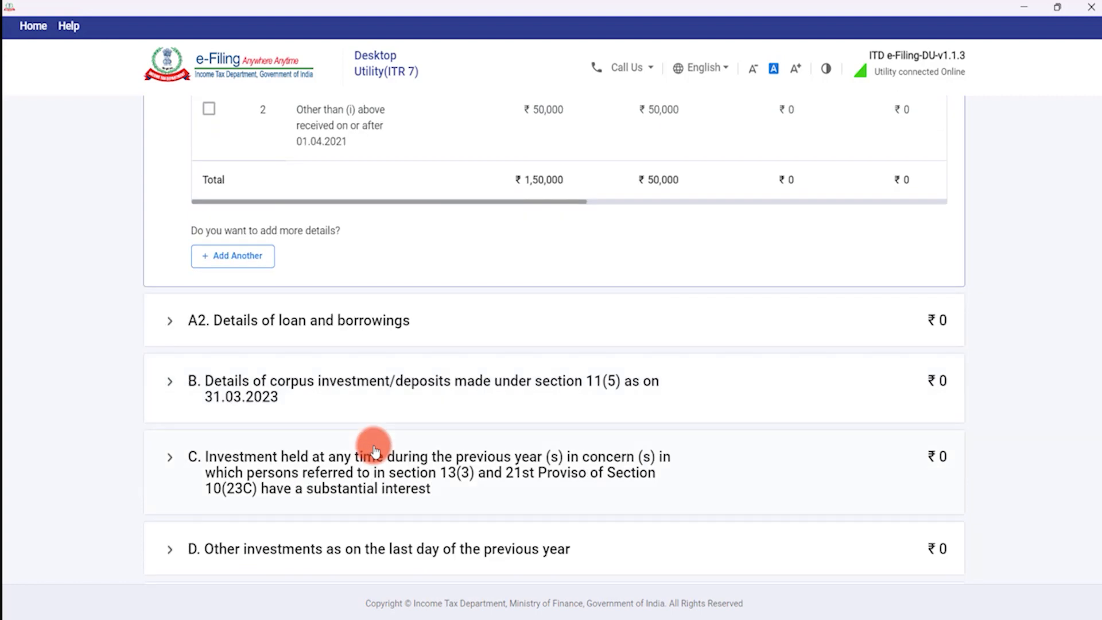
scroll(338, 327, down, 1)
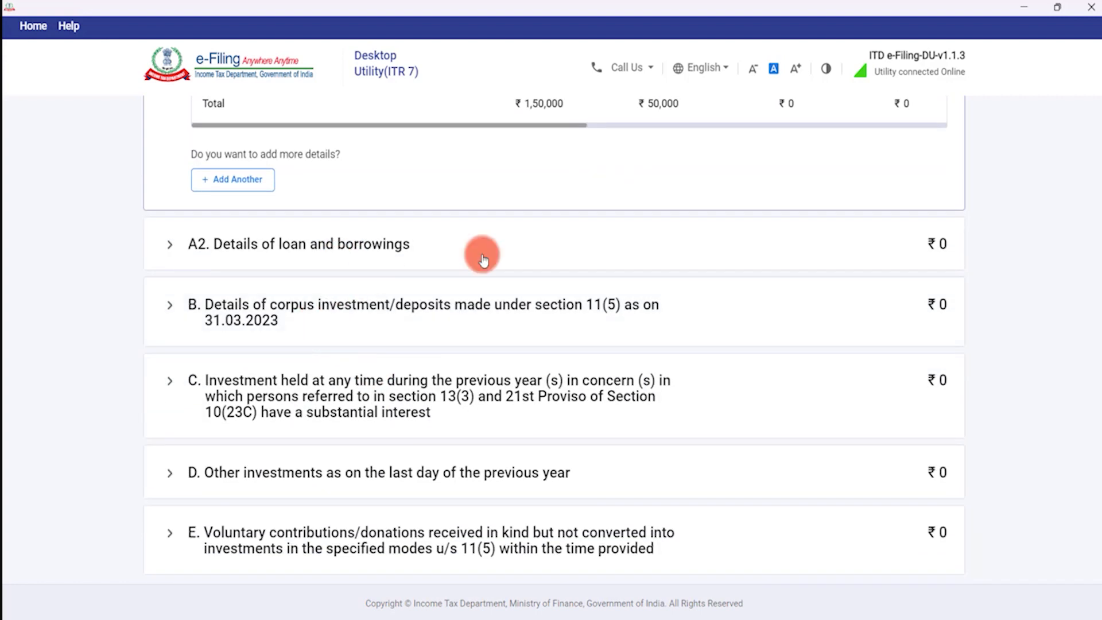
scroll(552, 253, up, 4)
scroll(585, 238, up, 1)
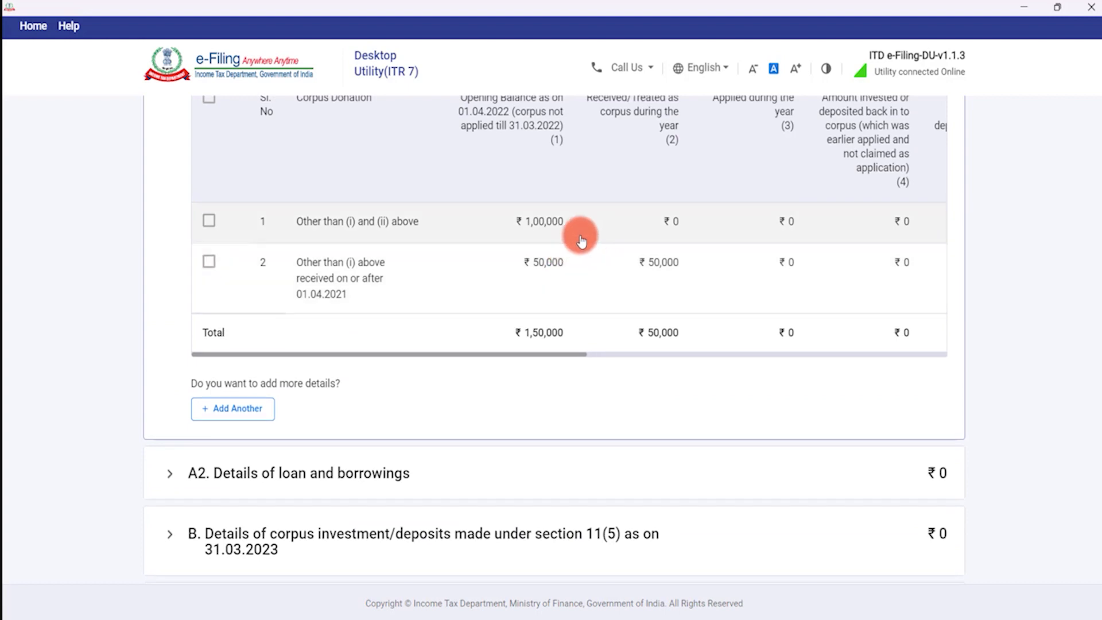
scroll(578, 234, up, 1)
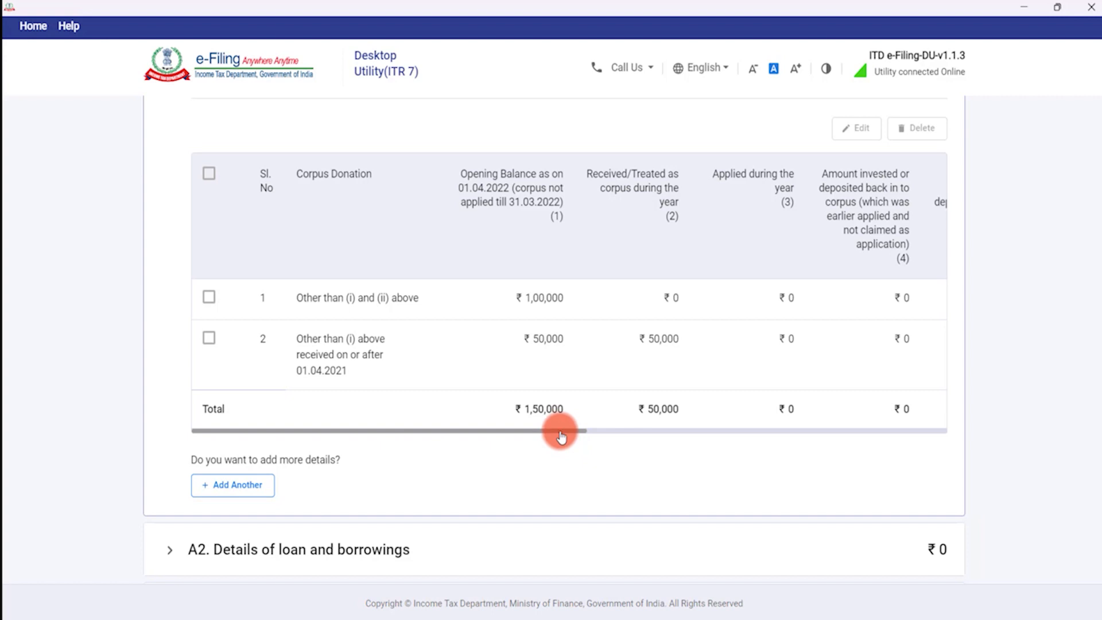
drag(561, 437, 376, 435)
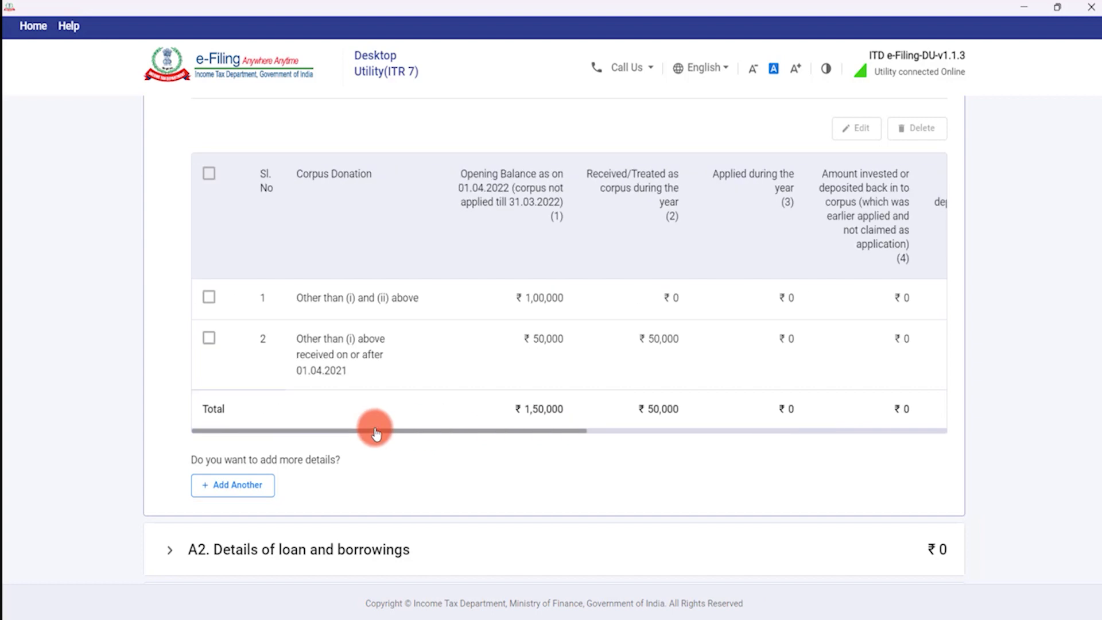
scroll(381, 423, down, 3)
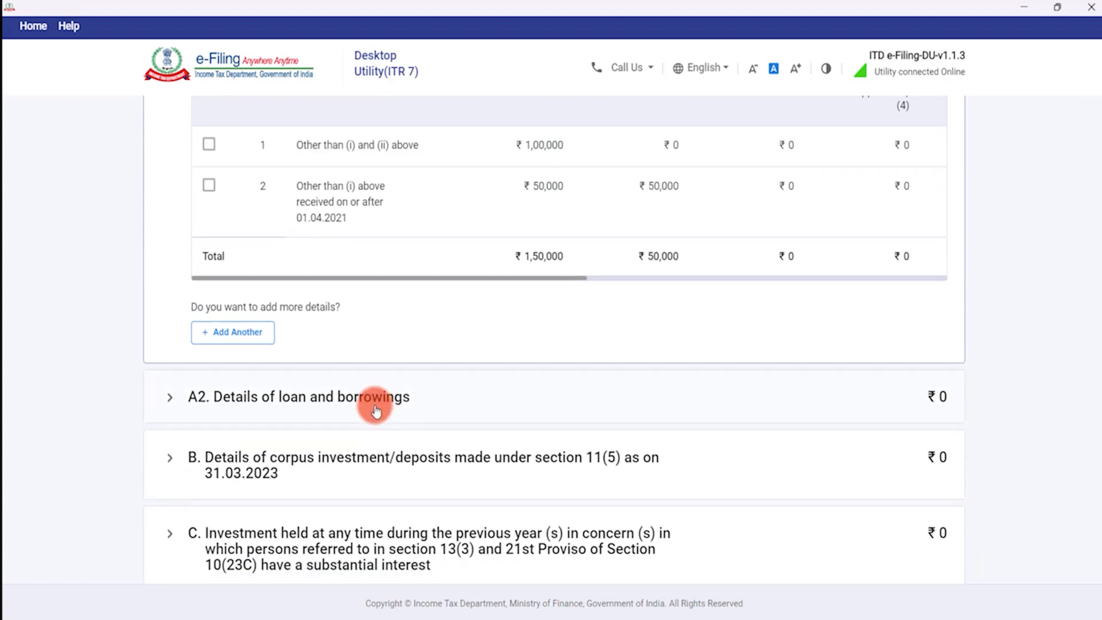
scroll(376, 402, down, 2)
click(404, 320)
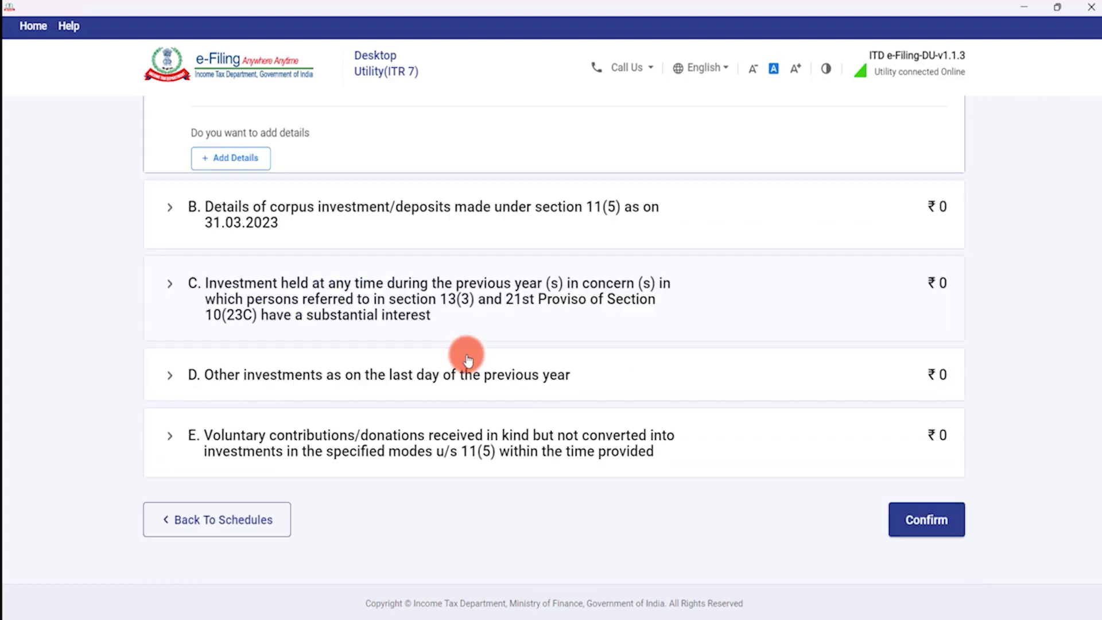
scroll(467, 283, up, 4)
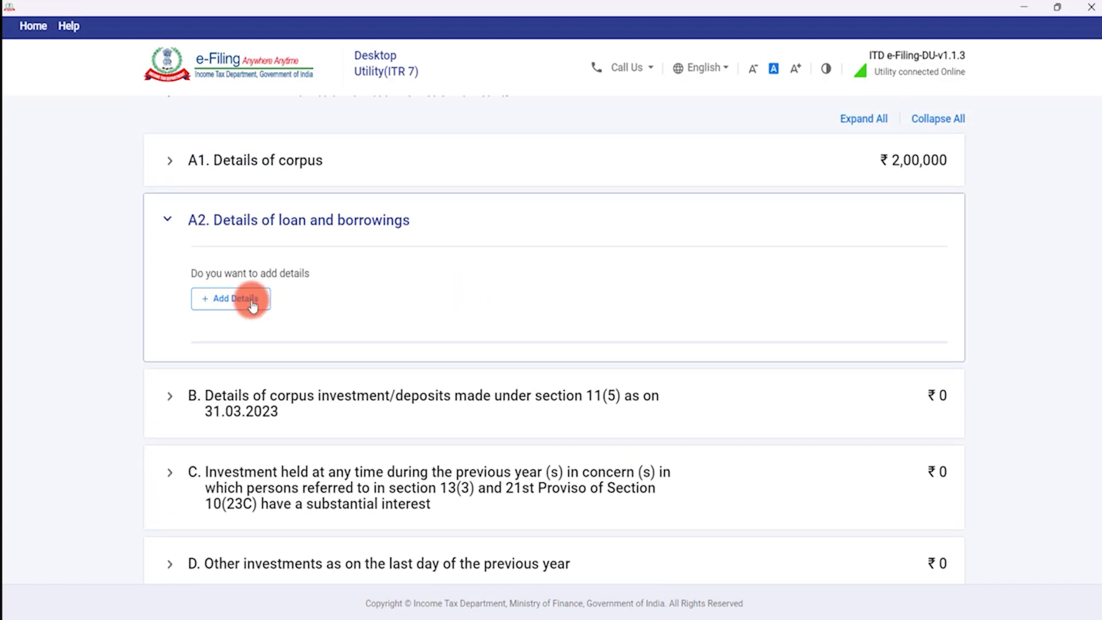
click(254, 305)
scroll(315, 347, down, 2)
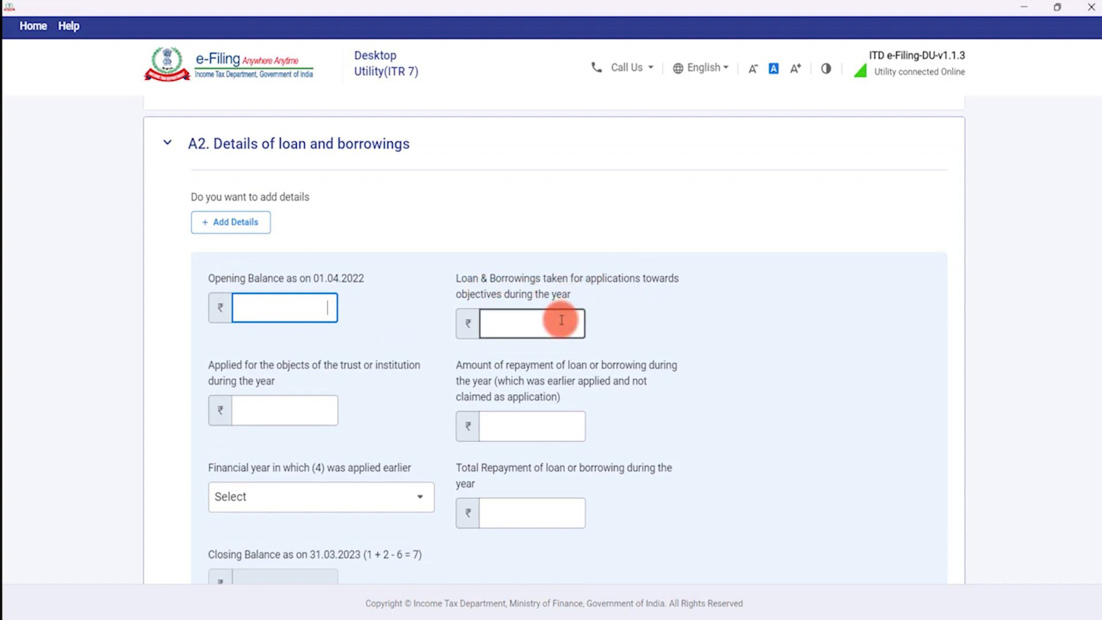
scroll(471, 382, down, 3)
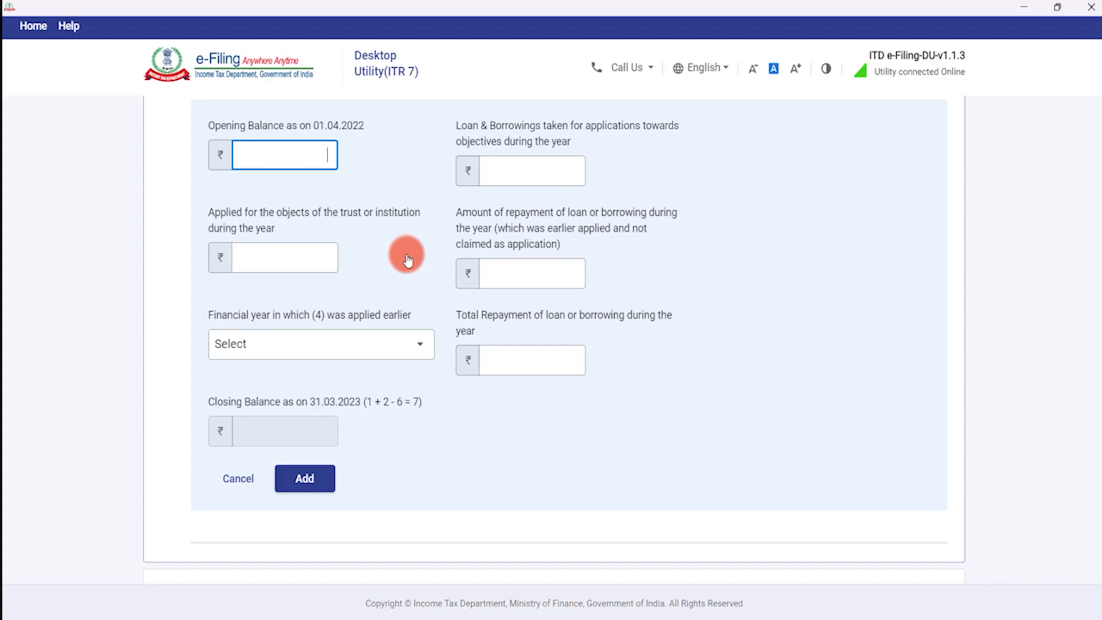
scroll(405, 256, up, 1)
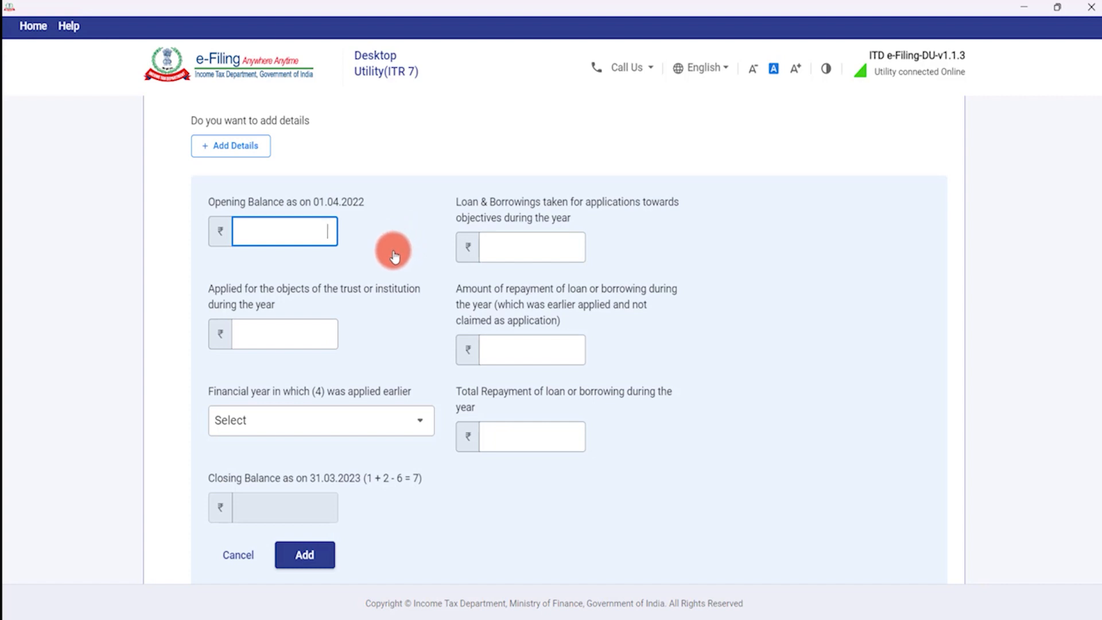
drag(457, 288, 691, 301)
click(605, 320)
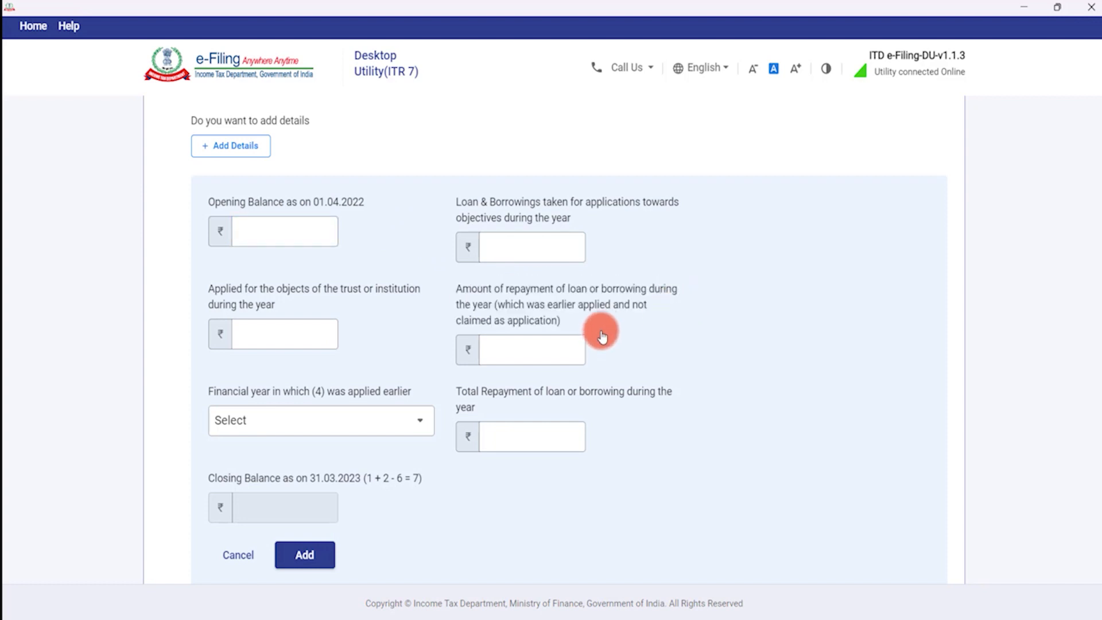
scroll(504, 309, down, 1)
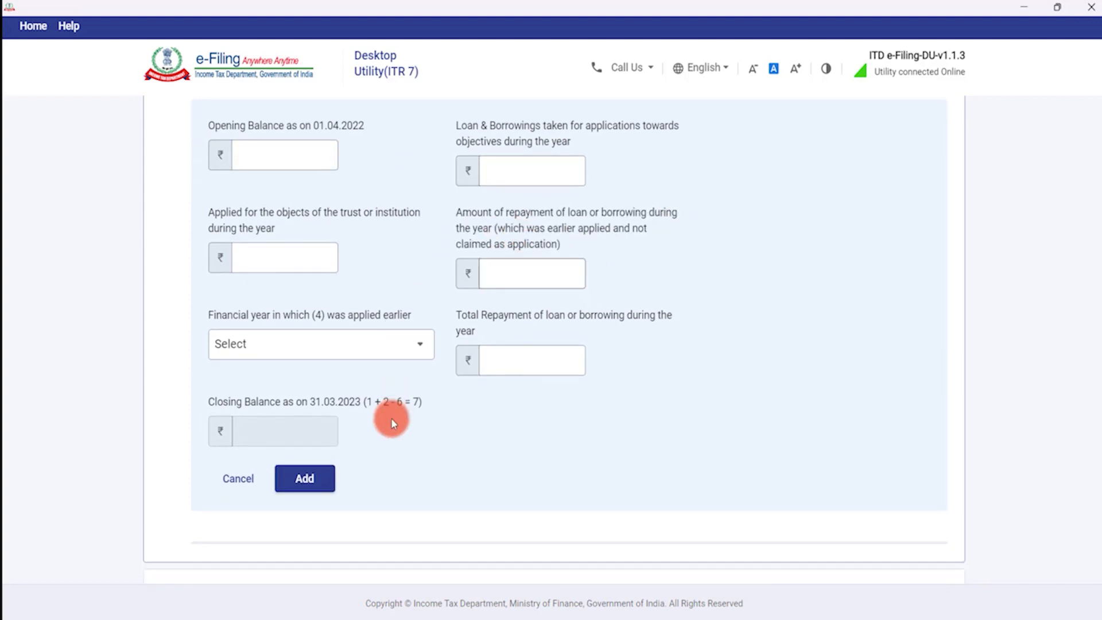
click(248, 484)
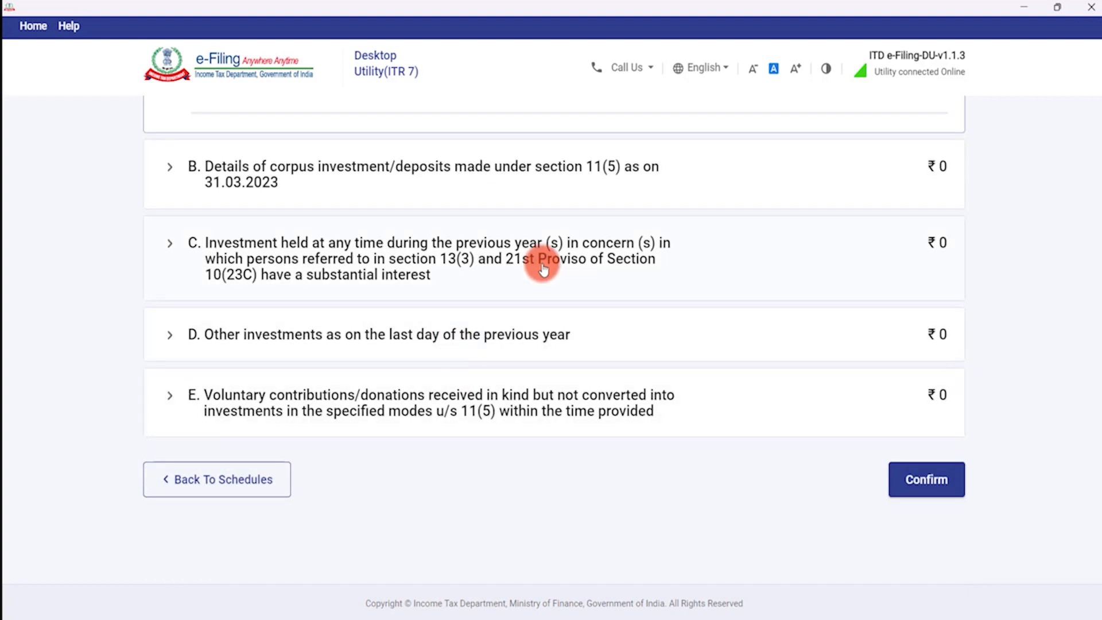
scroll(376, 224, up, 2)
scroll(396, 256, down, 1)
scroll(376, 222, up, 1)
scroll(402, 265, up, 1)
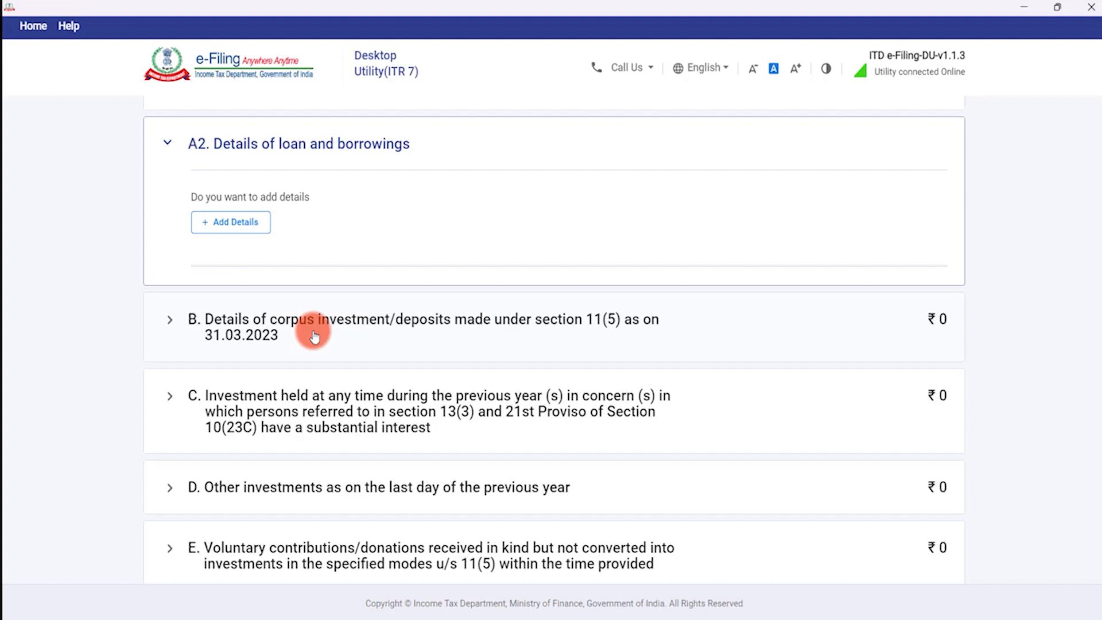
Start a section B investment as Deposit in Schedule Bank, sourced from 'Other than (i) and (ii) above'.
click(314, 336)
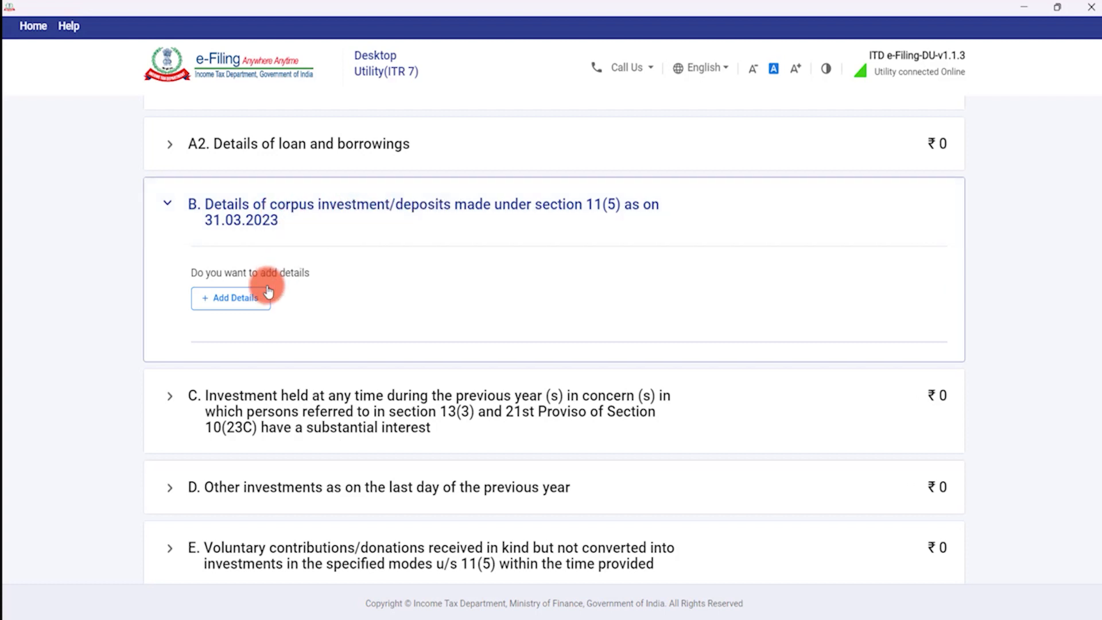
click(255, 299)
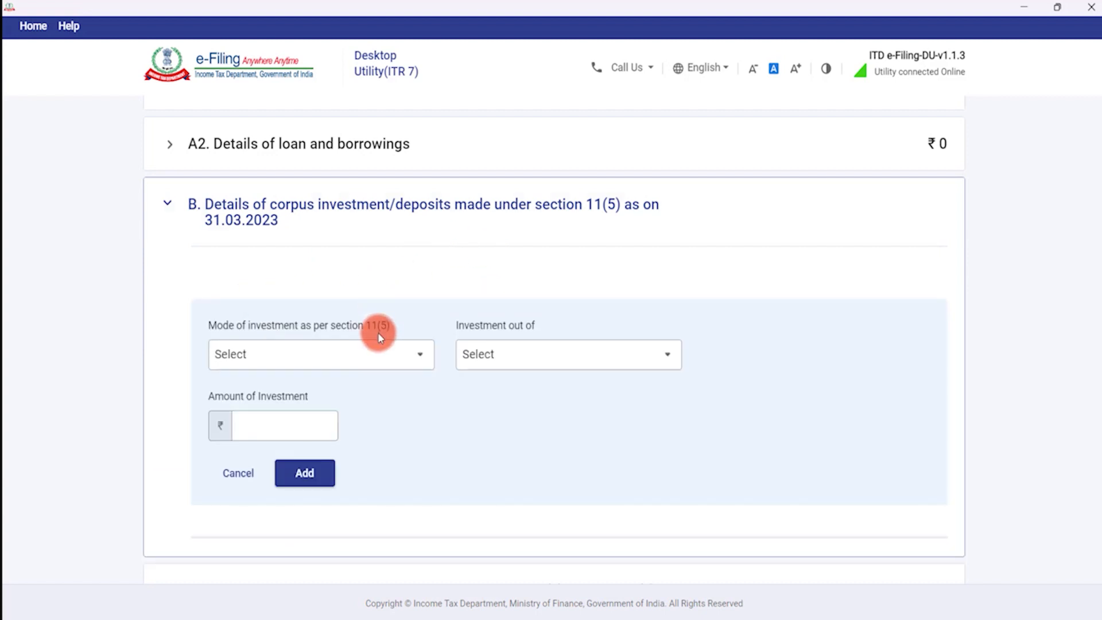
click(370, 362)
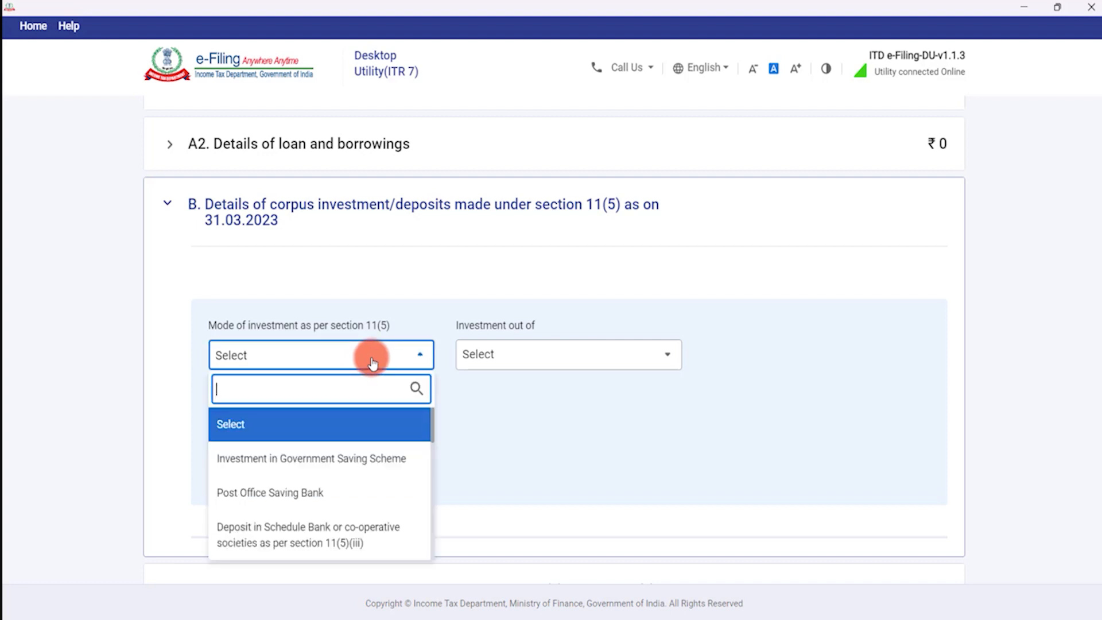
scroll(347, 497, down, 2)
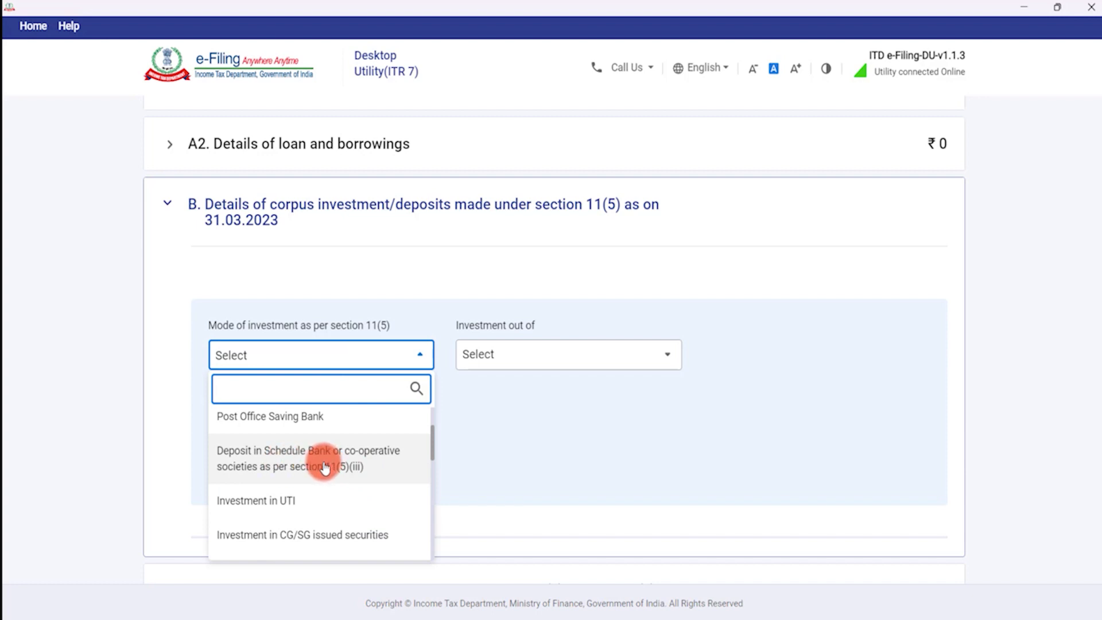
click(325, 468)
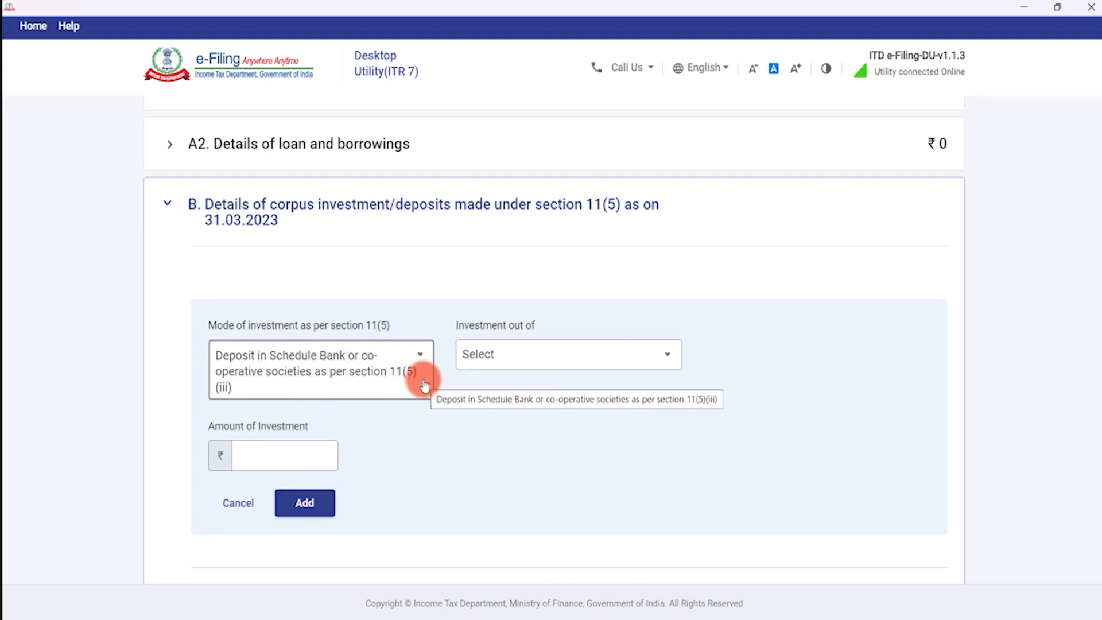
click(589, 354)
scroll(580, 489, down, 1)
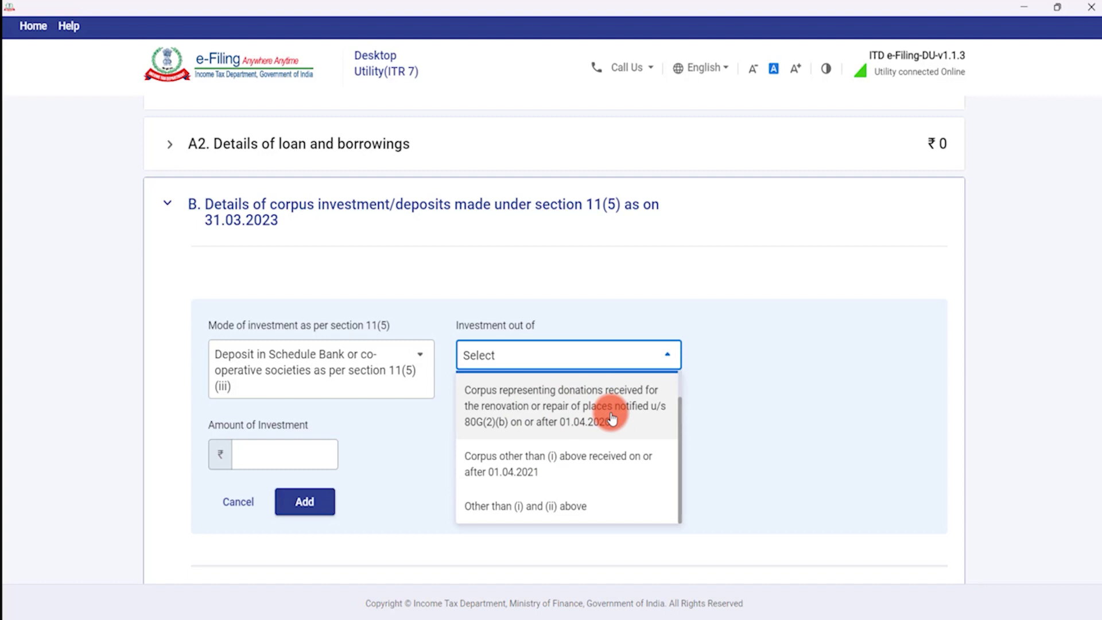
click(559, 503)
Enter the deposit amount, set source to corpus received on or after 01.04.2021, and add the row.
click(310, 457)
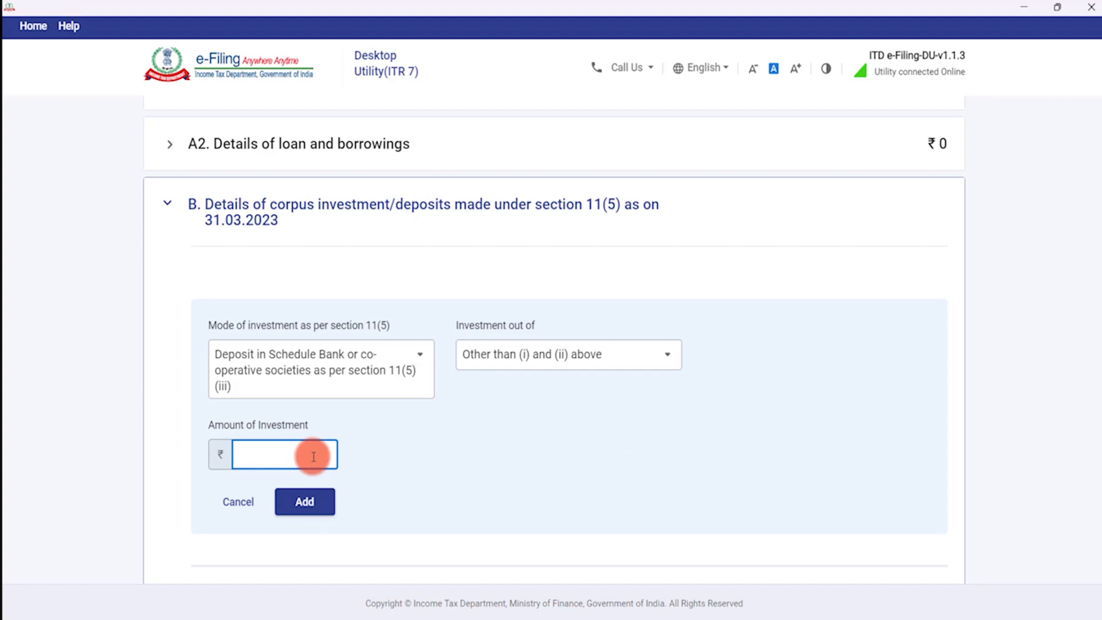
text(50)
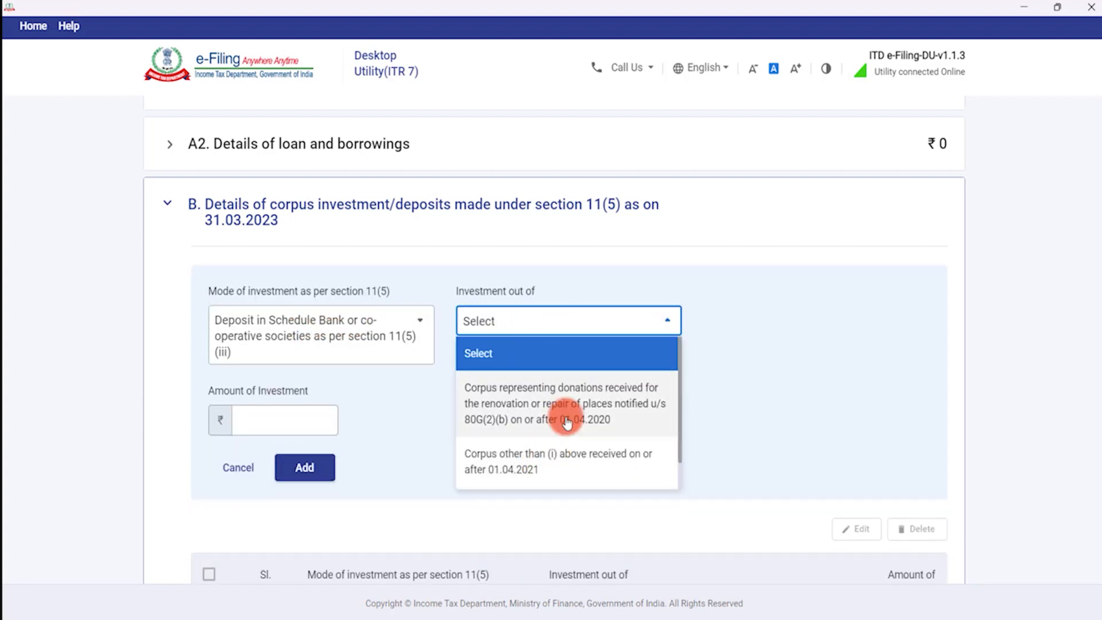
click(533, 468)
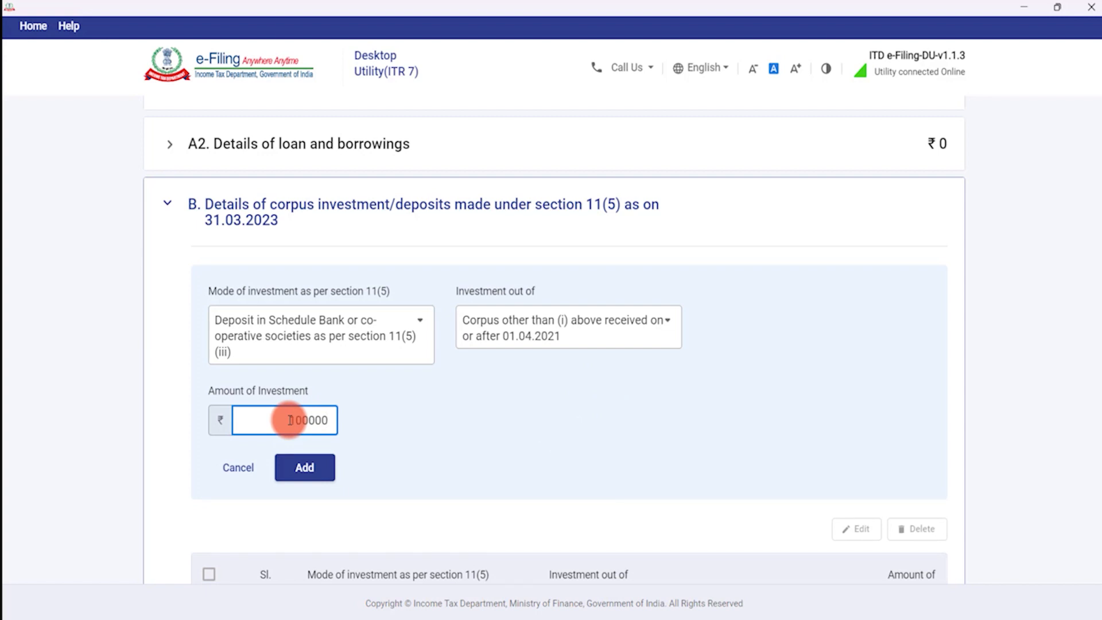
click(305, 463)
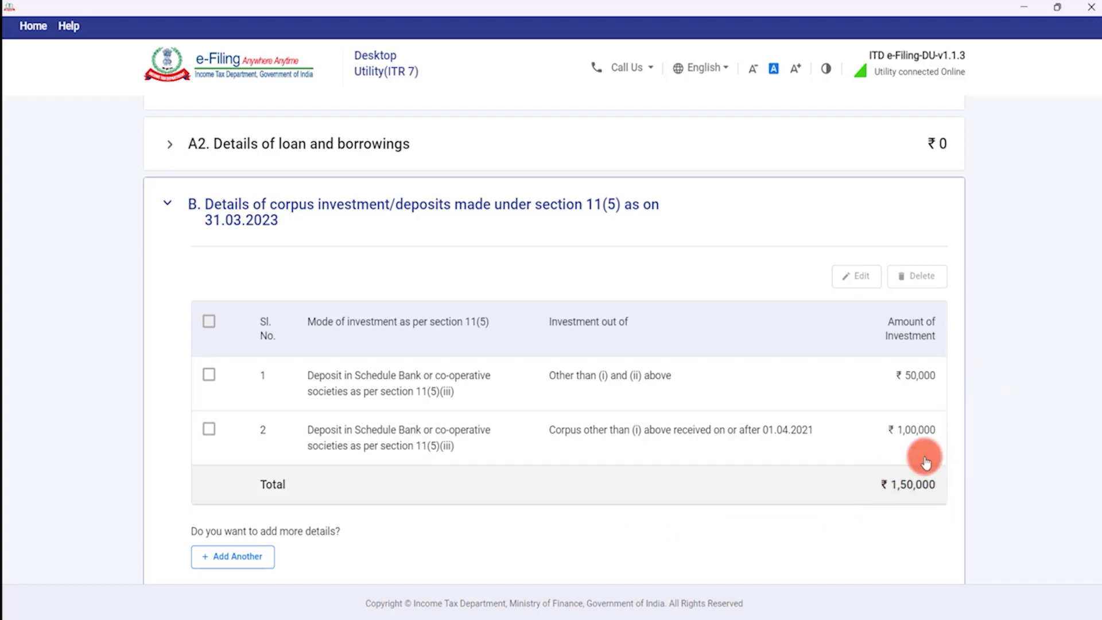
scroll(866, 468, up, 3)
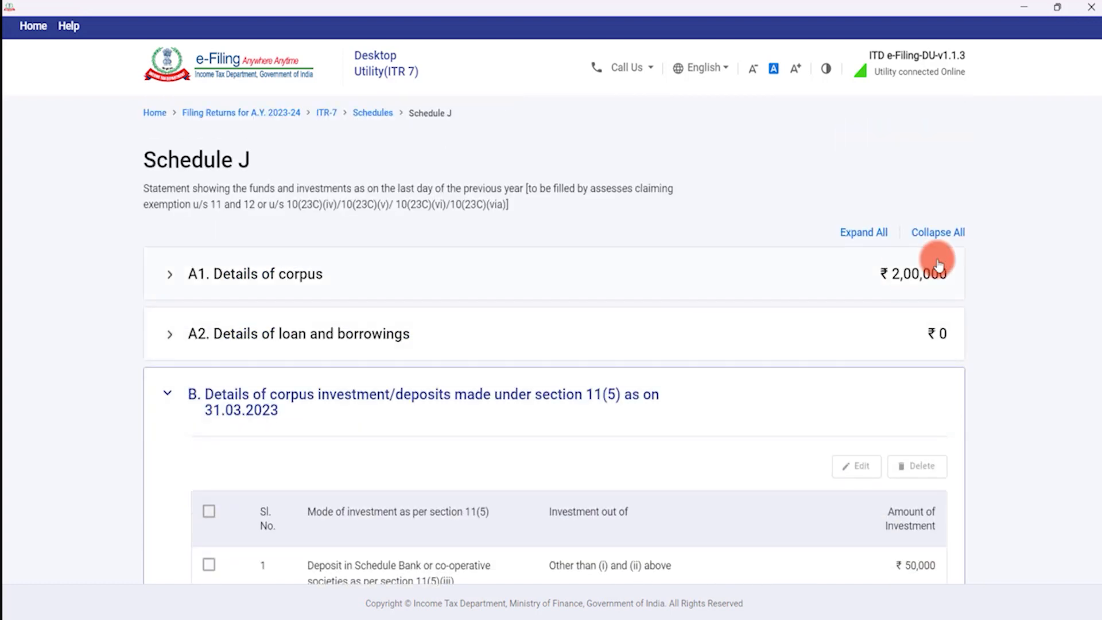
click(339, 277)
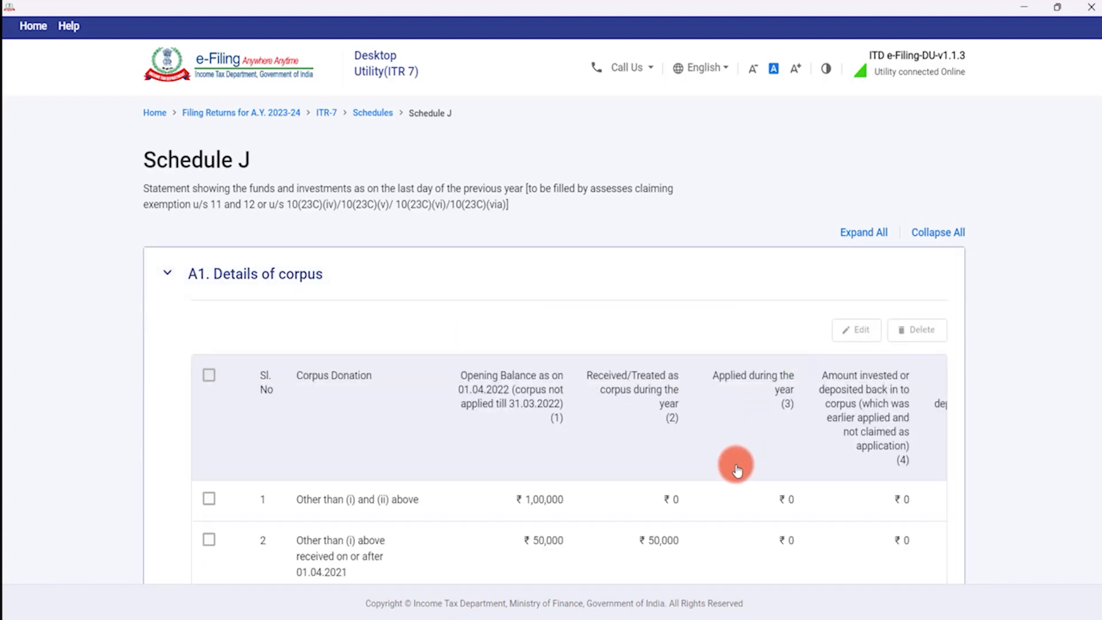
scroll(804, 462, down, 2)
scroll(525, 431, down, 8)
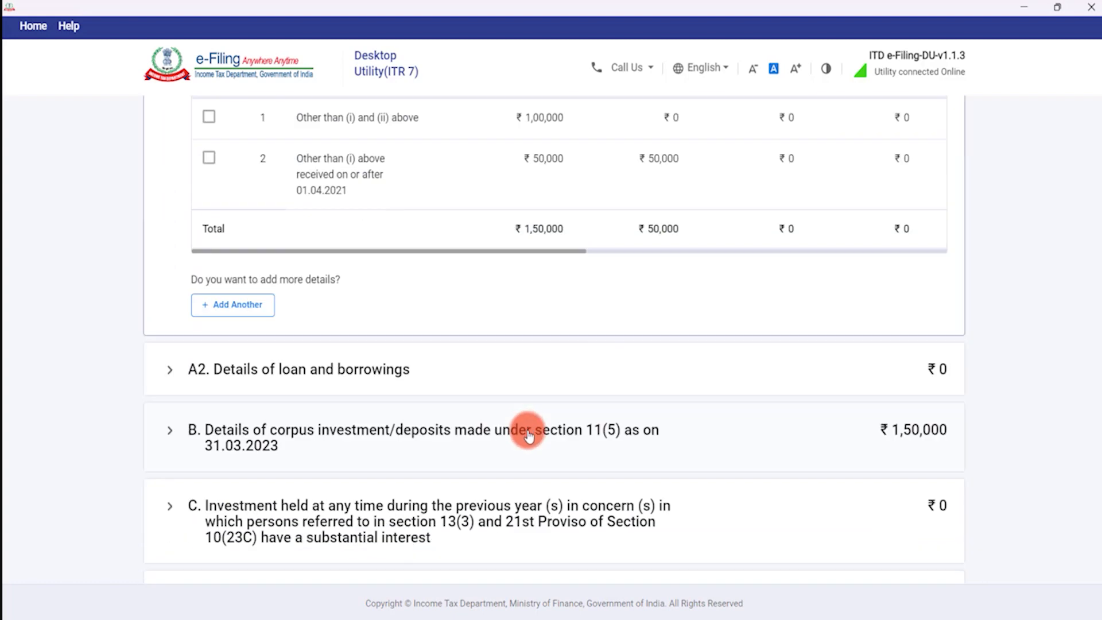
click(858, 149)
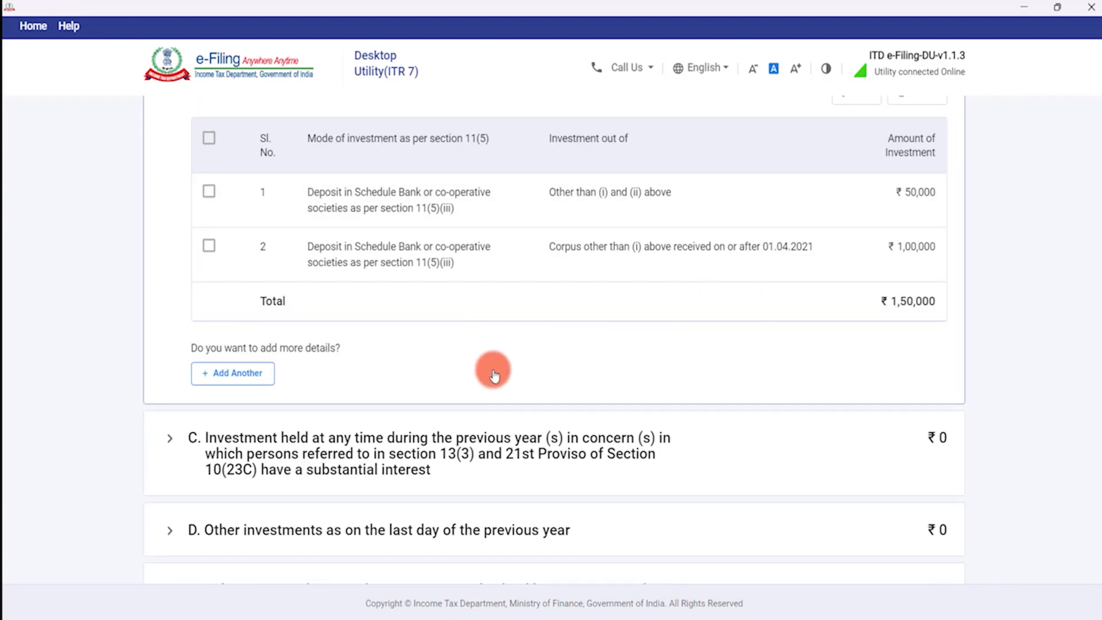
click(223, 180)
scroll(898, 207, up, 3)
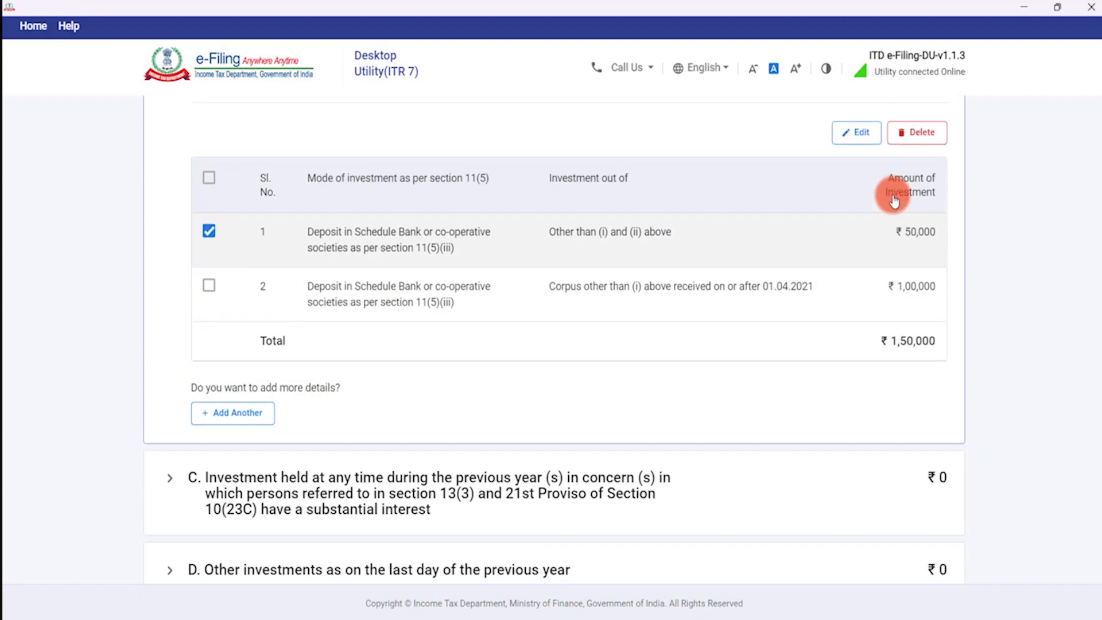
click(868, 245)
drag(291, 390, 404, 403)
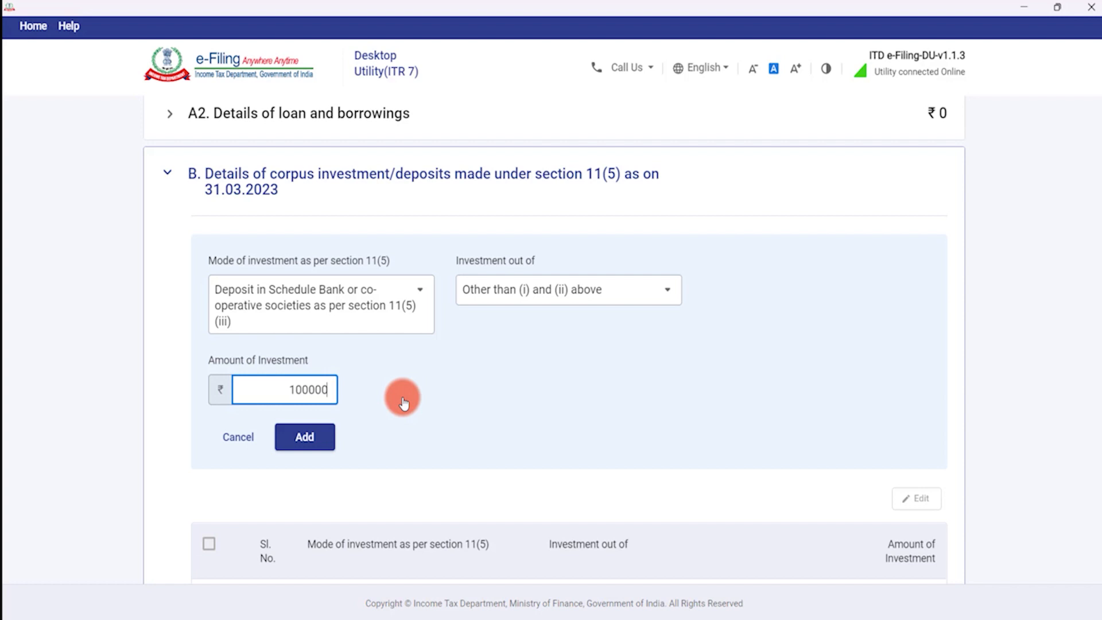
text(100000)
click(299, 437)
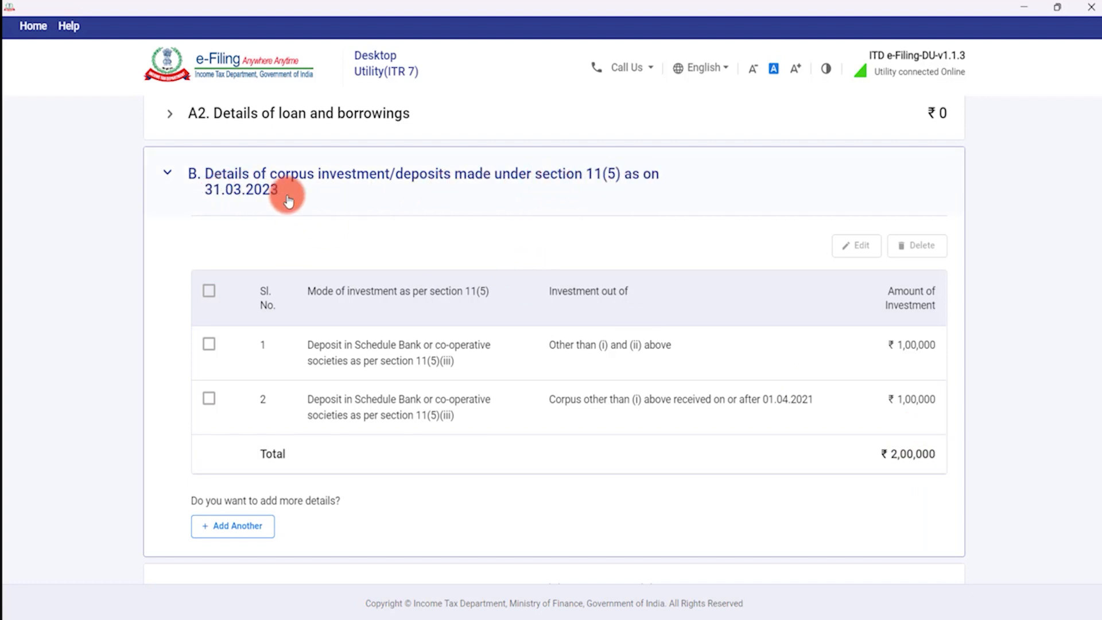
scroll(950, 402, up, 4)
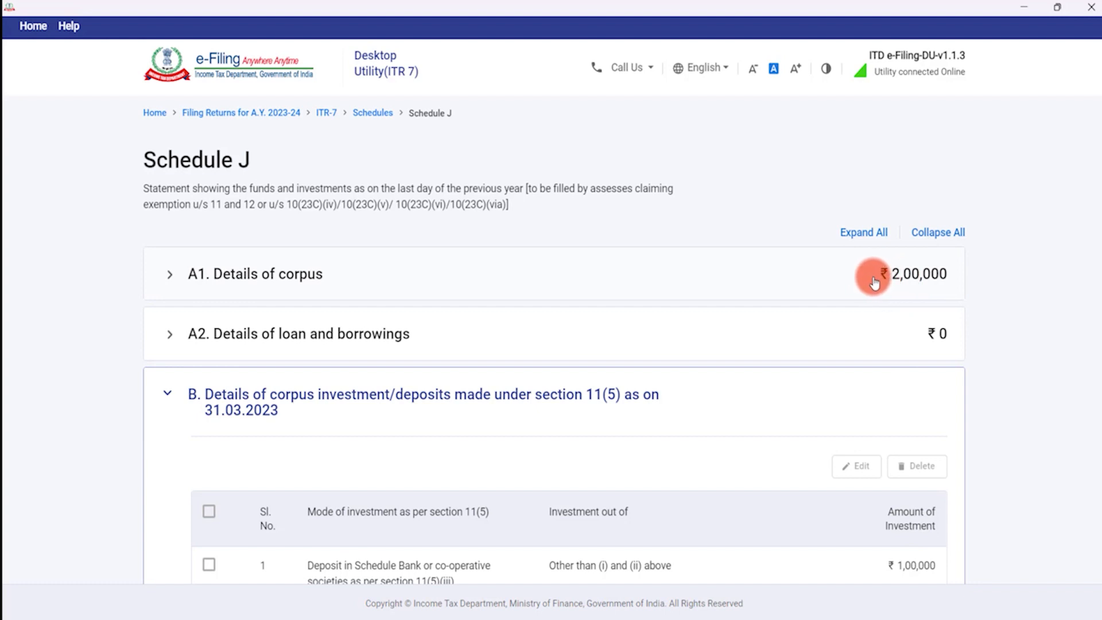
Expand A1 Details of corpus and scroll through sections A2 to E to check their totals.
scroll(874, 282, down, 8)
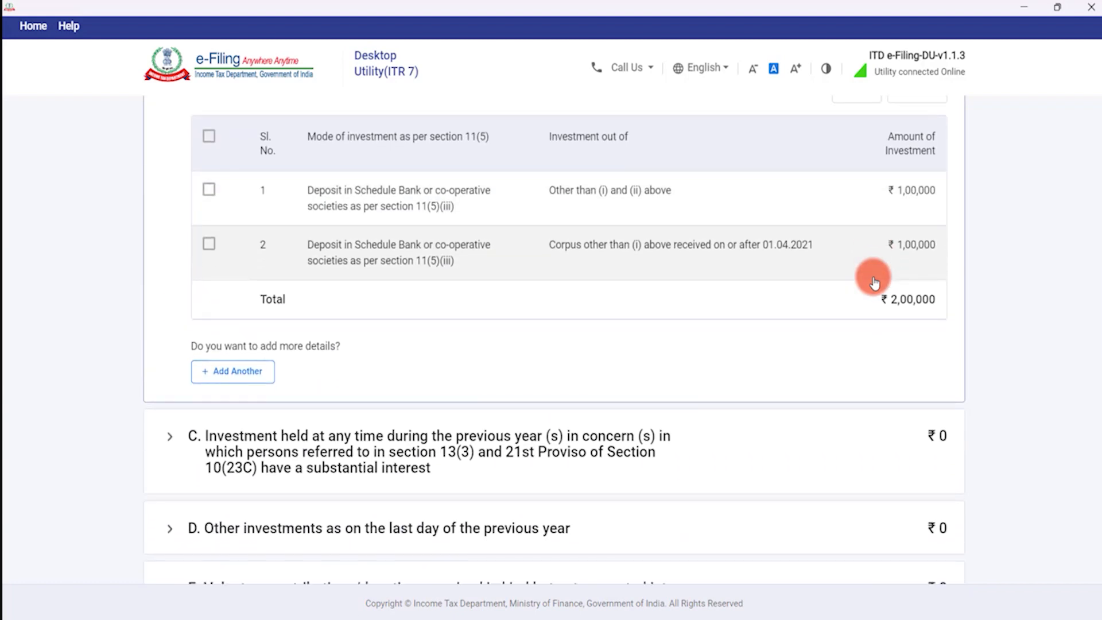
scroll(861, 278, up, 10)
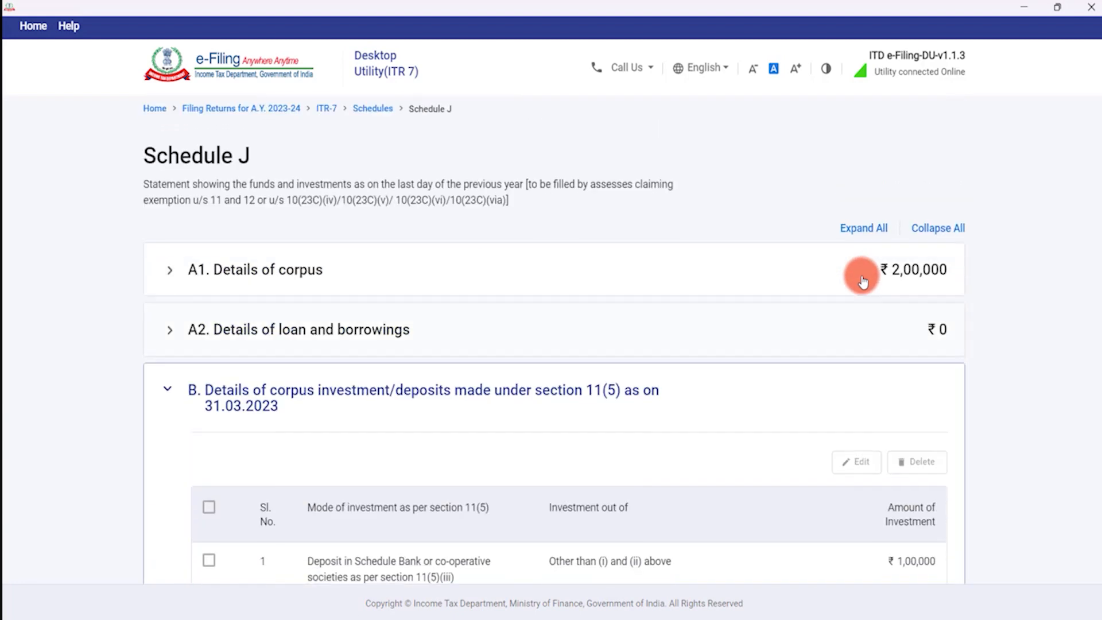
click(839, 283)
scroll(291, 529, down, 2)
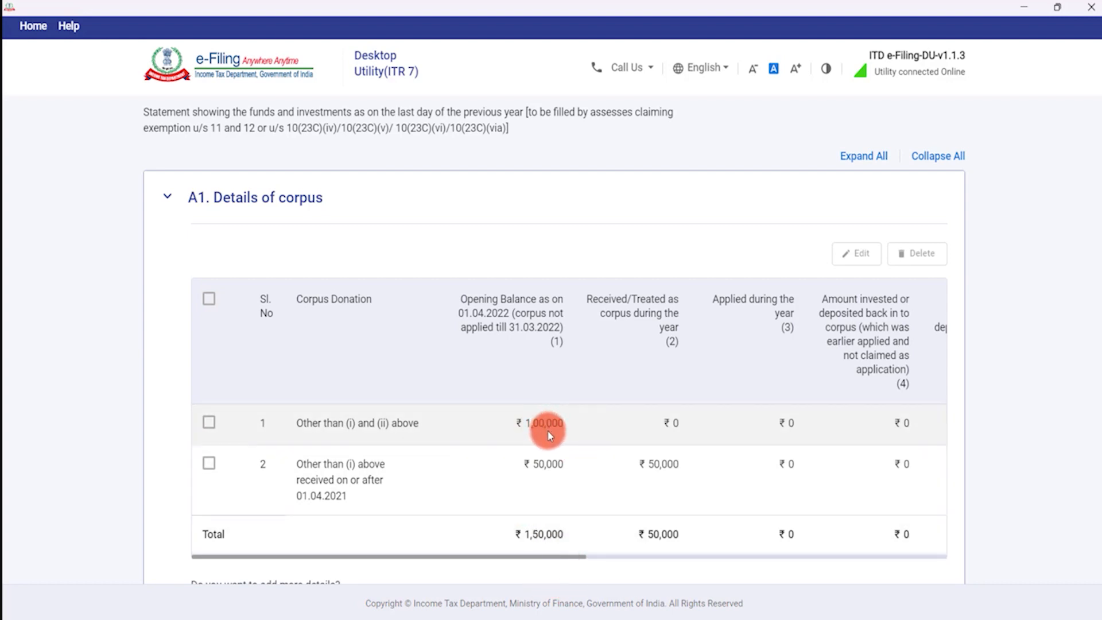
scroll(548, 435, down, 10)
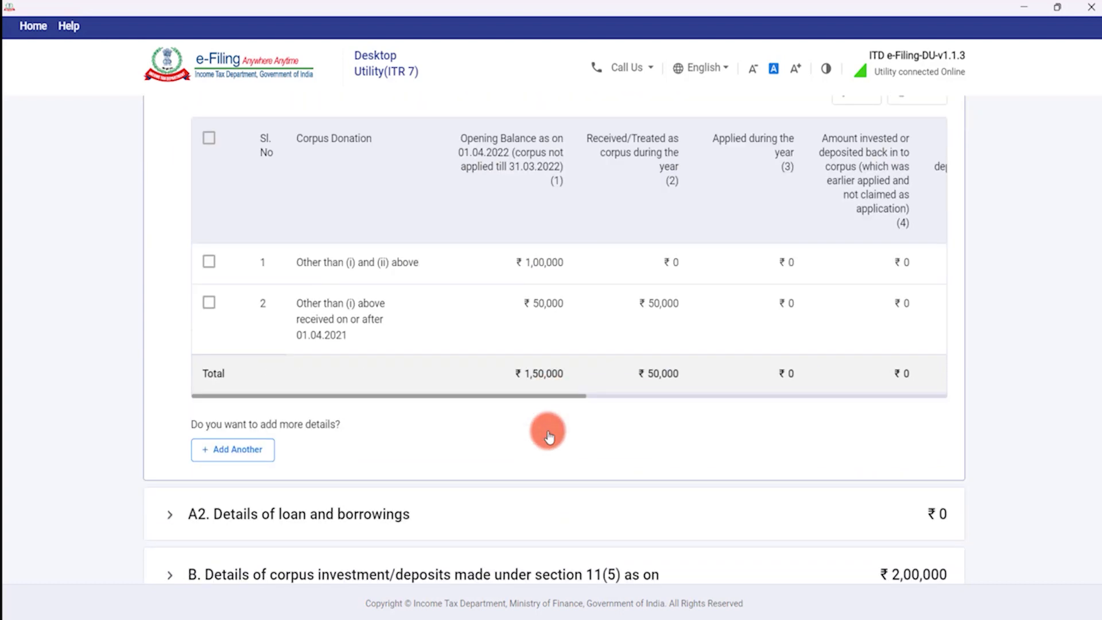
scroll(548, 435, down, 1)
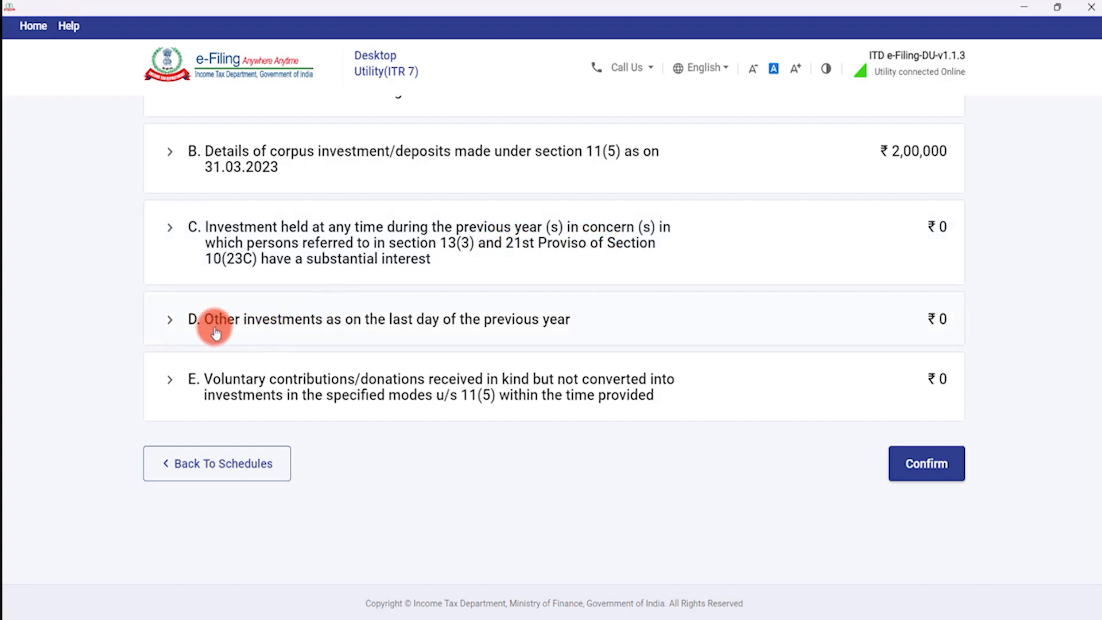
Expand sections D and E, cancel the blank other-investment entry, and confirm Schedule J.
click(449, 322)
click(244, 339)
scroll(450, 334, down, 3)
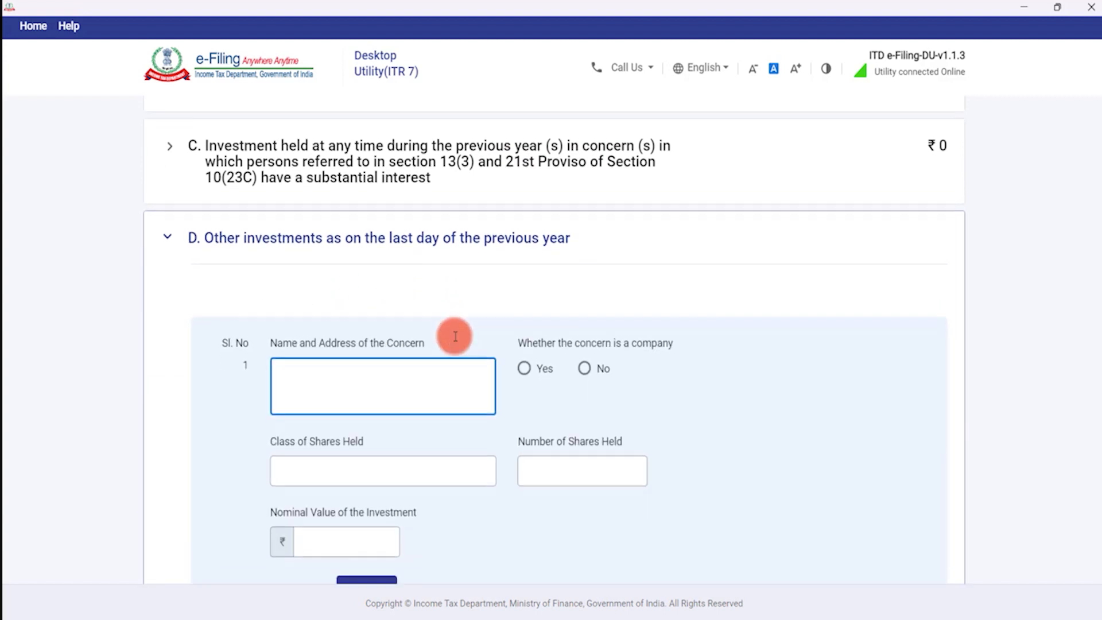
scroll(373, 232, up, 2)
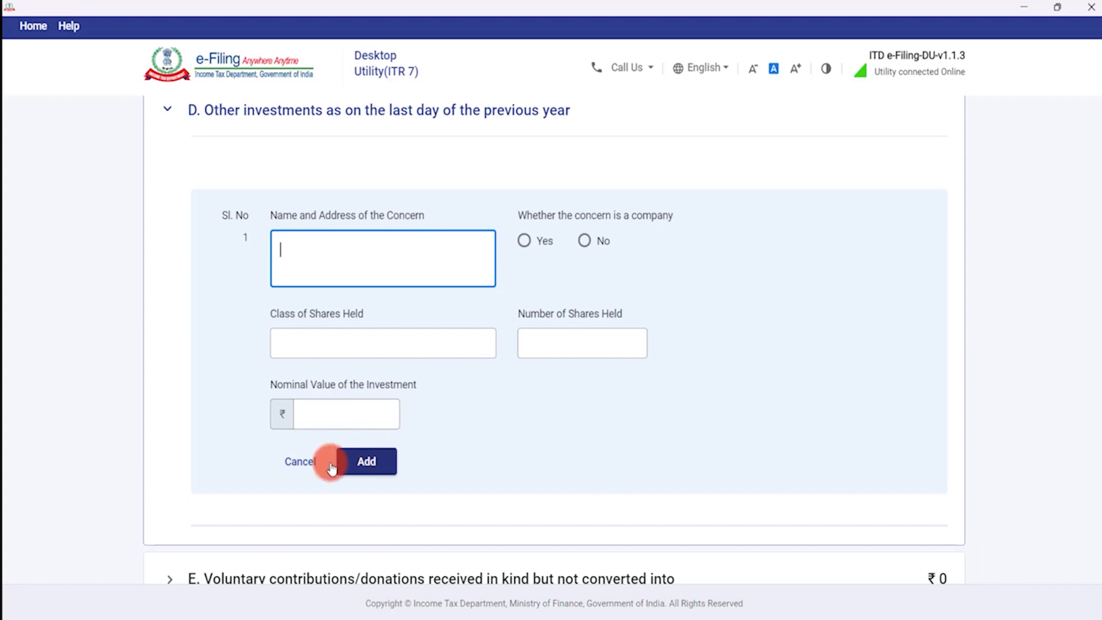
click(309, 462)
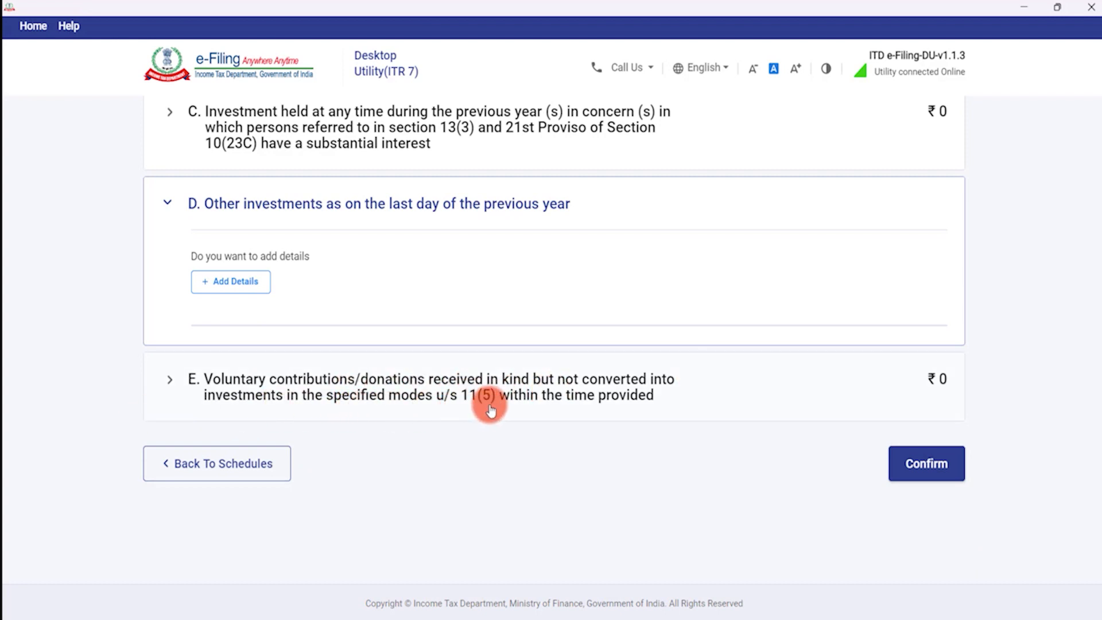
click(459, 402)
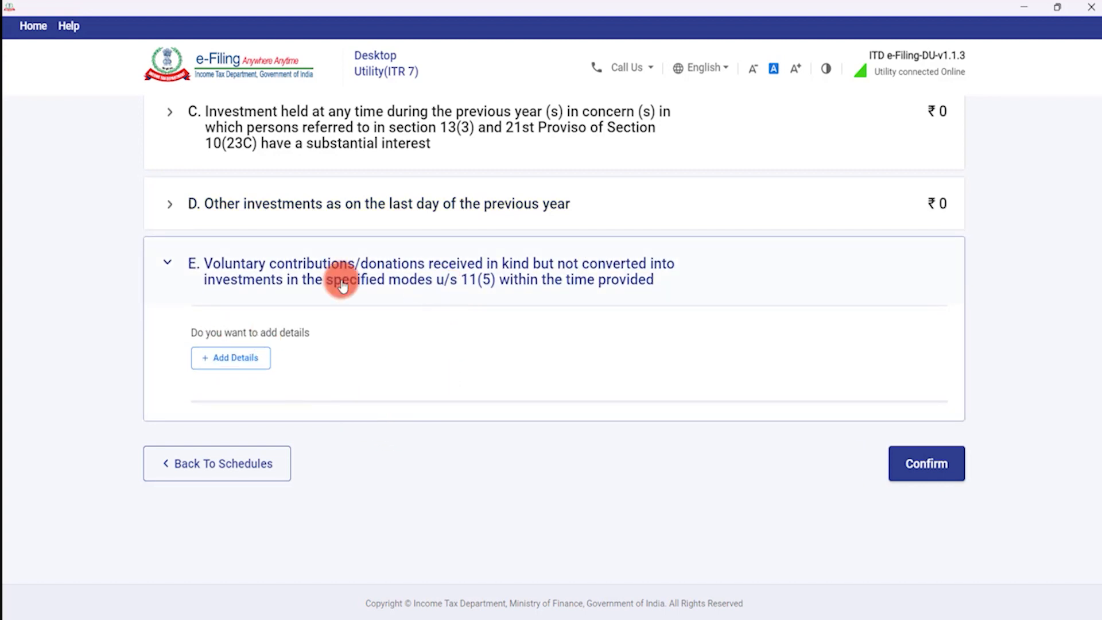
click(923, 464)
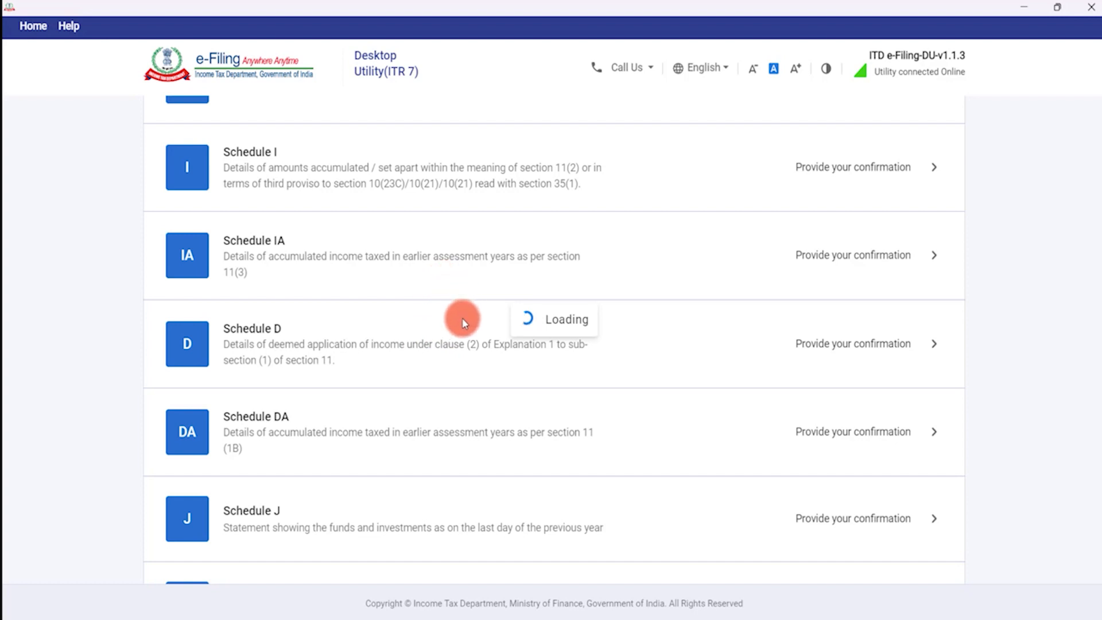
Scroll to Part A – Balance Sheet and begin adding Sources of Funds details.
scroll(437, 322, down, 5)
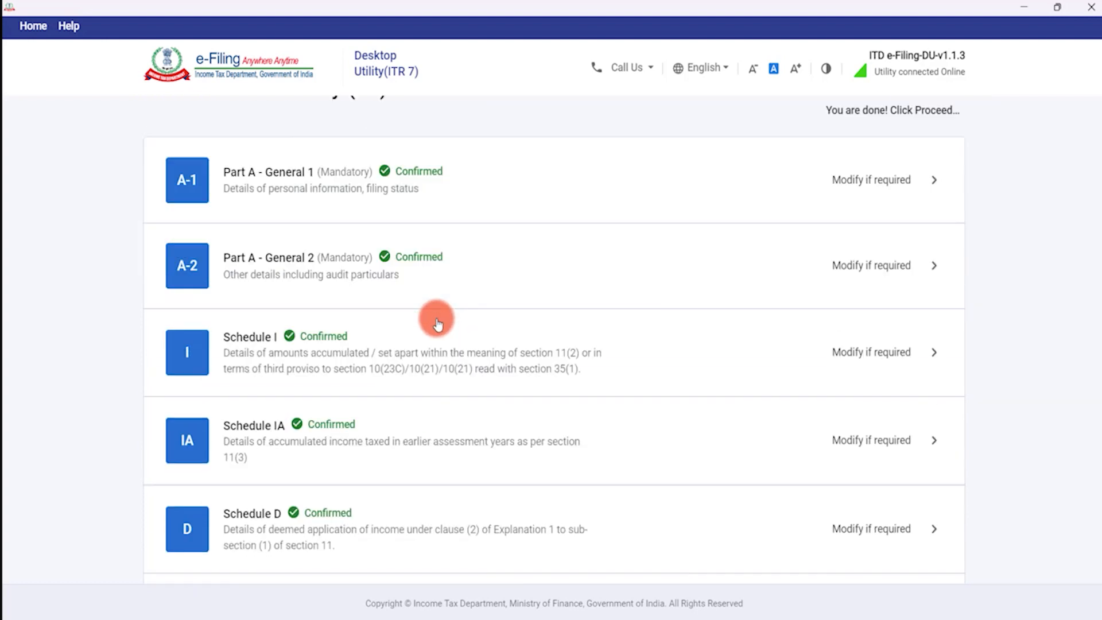
scroll(436, 322, down, 6)
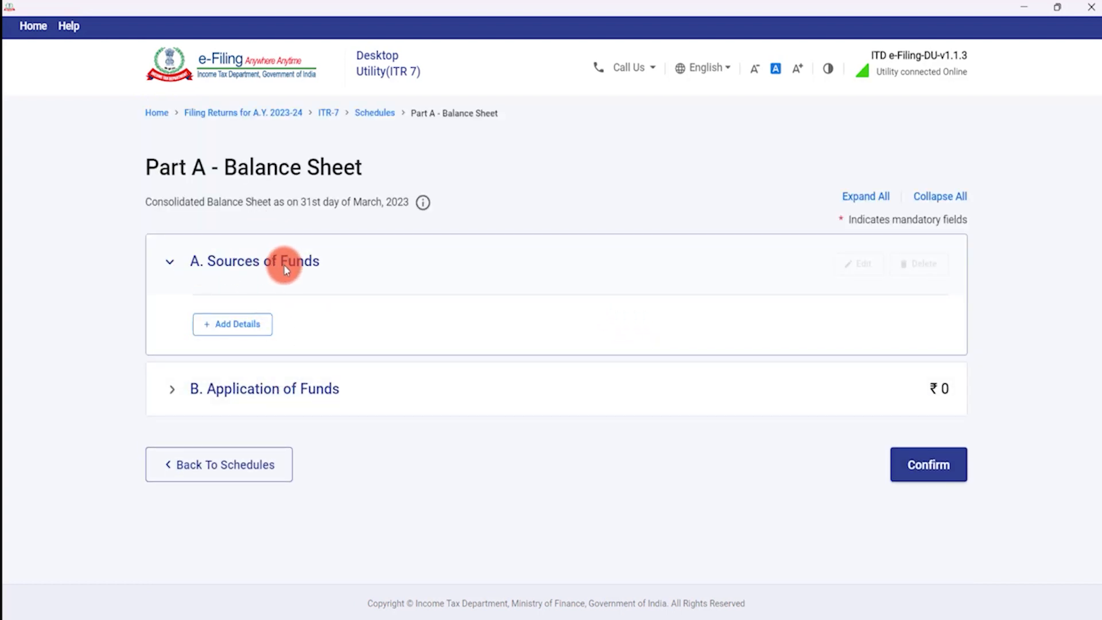
click(241, 324)
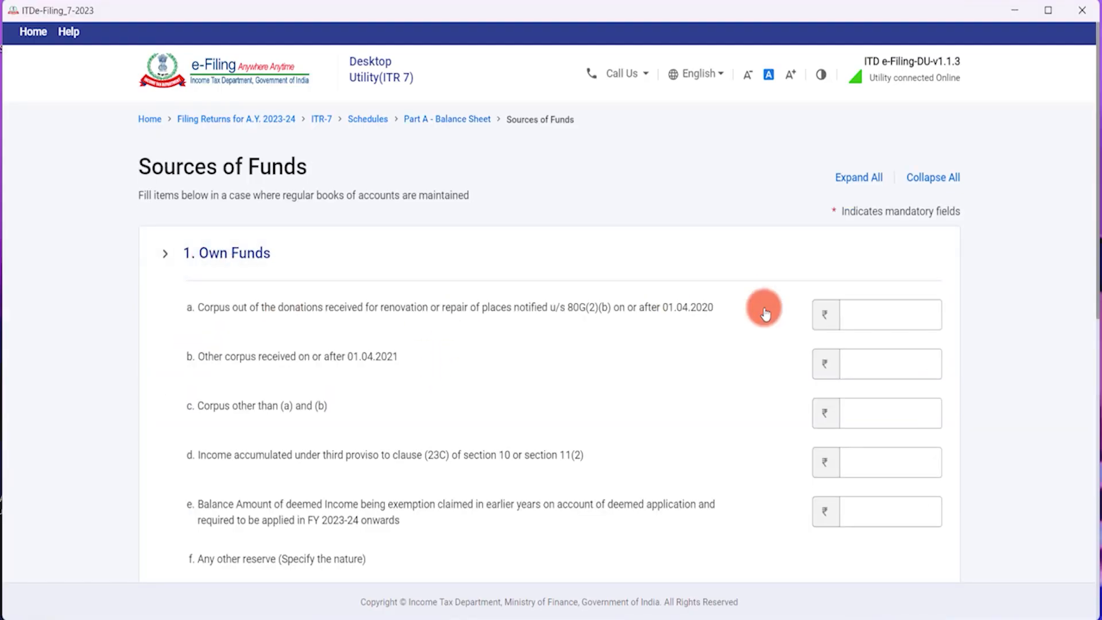
Enter Own Funds items a = 0, b = 1,00,000, c = 1,00,000 and save Sources of Funds.
scroll(856, 288, down, 1)
click(878, 239)
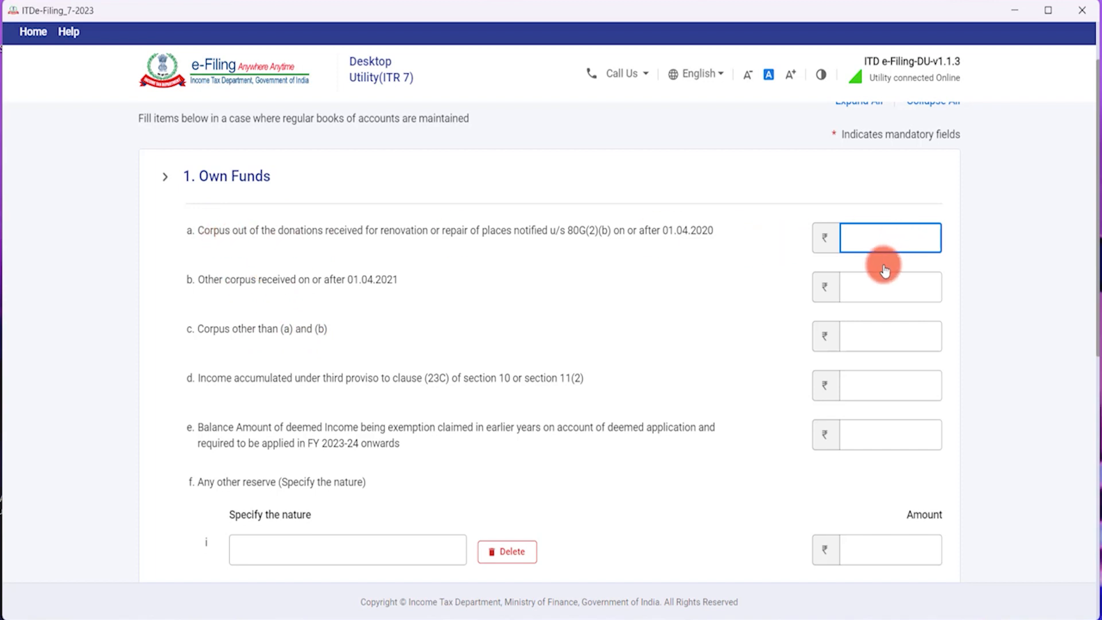
key(Tab)
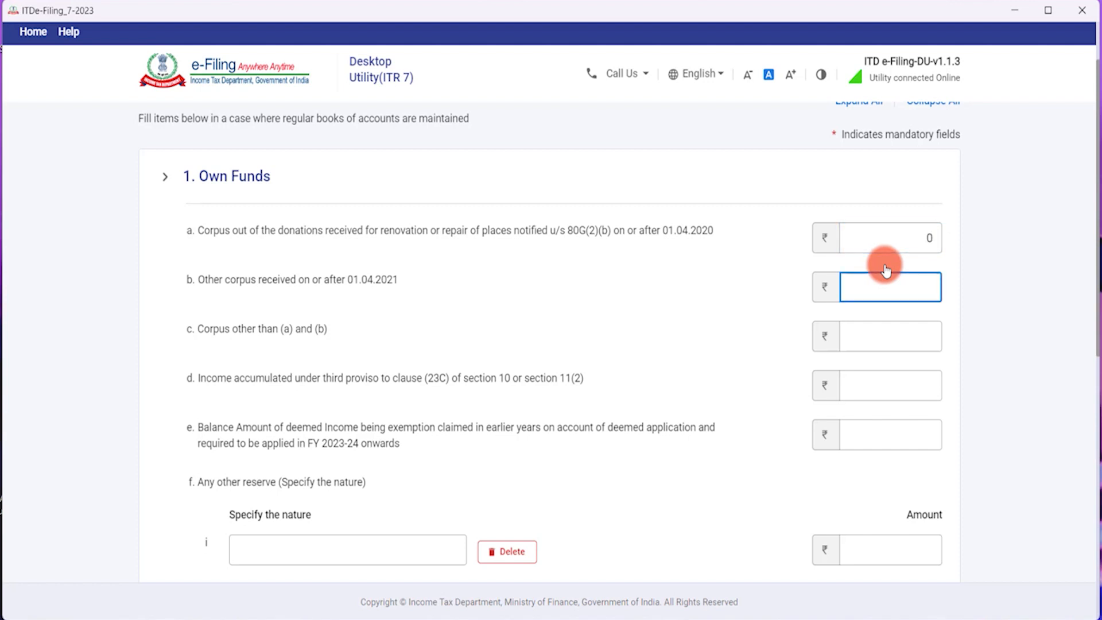
key(Tab)
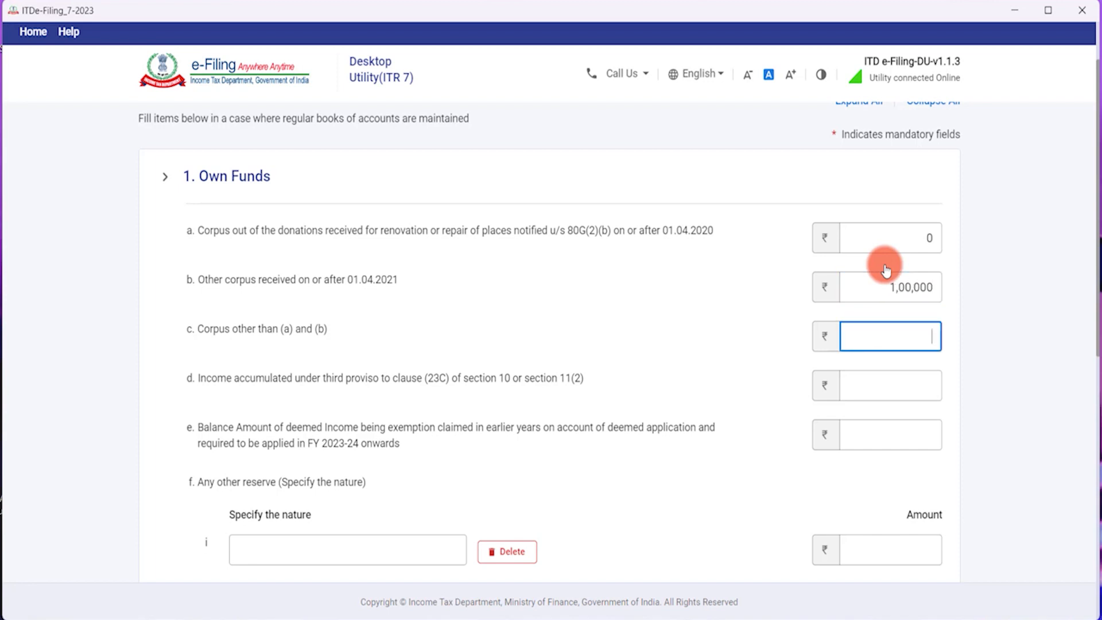
text(1,00,000)
key(Tab)
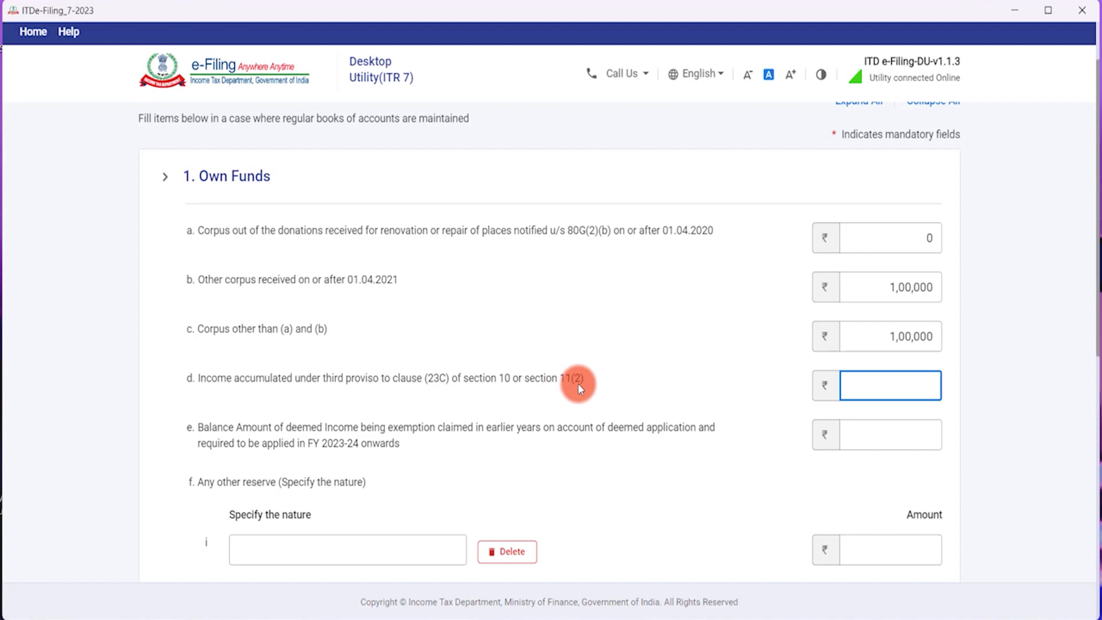
scroll(577, 383, down, 10)
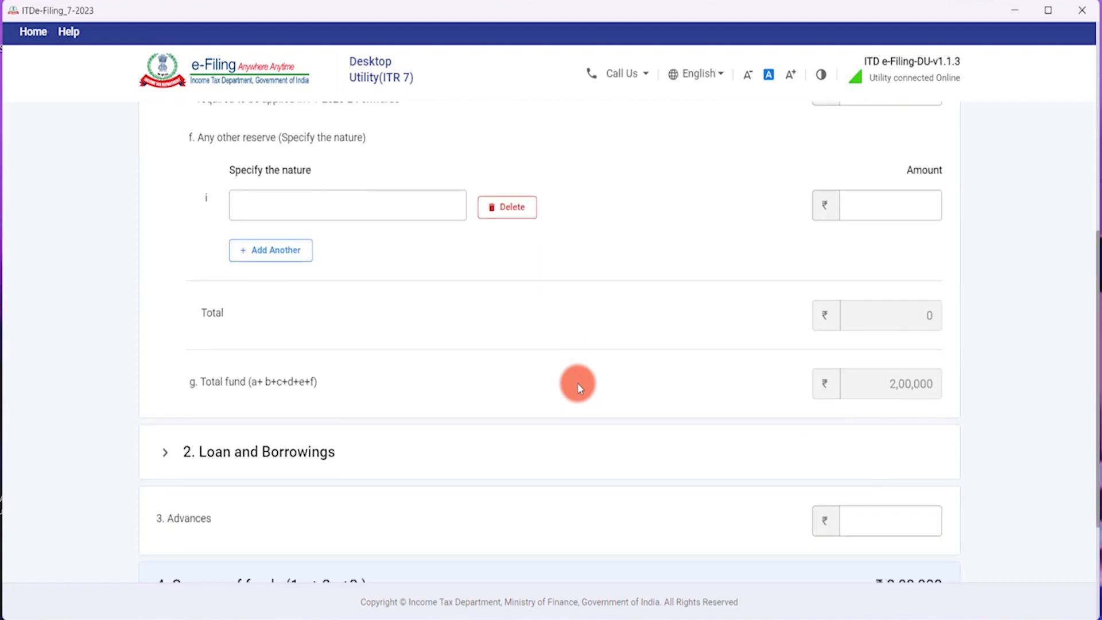
click(925, 463)
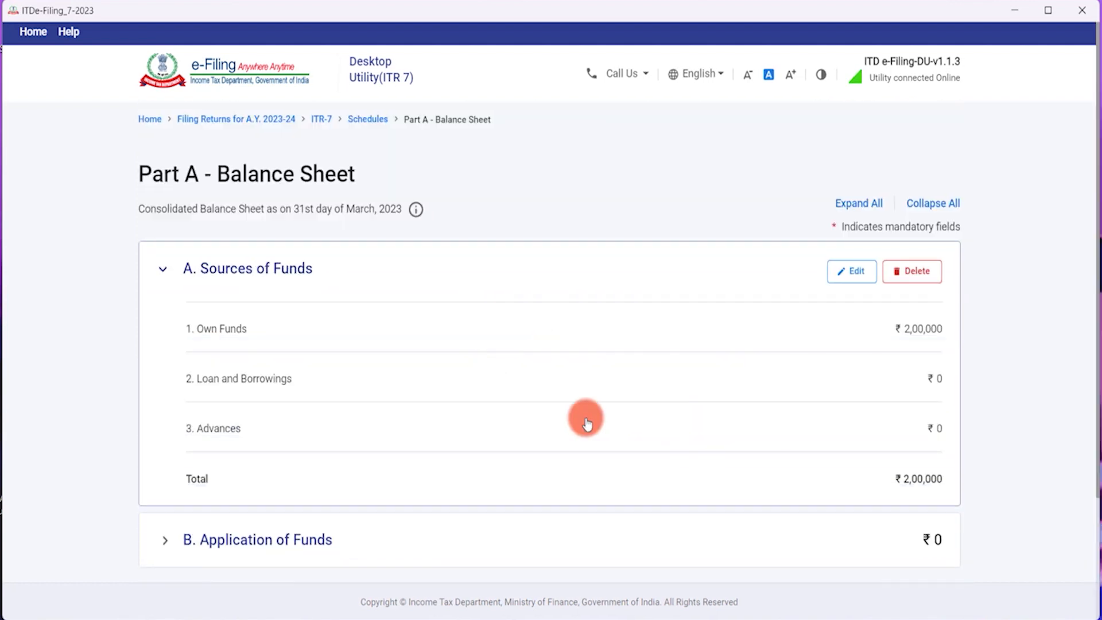
Review Schedule I and return to the schedules summary.
click(227, 463)
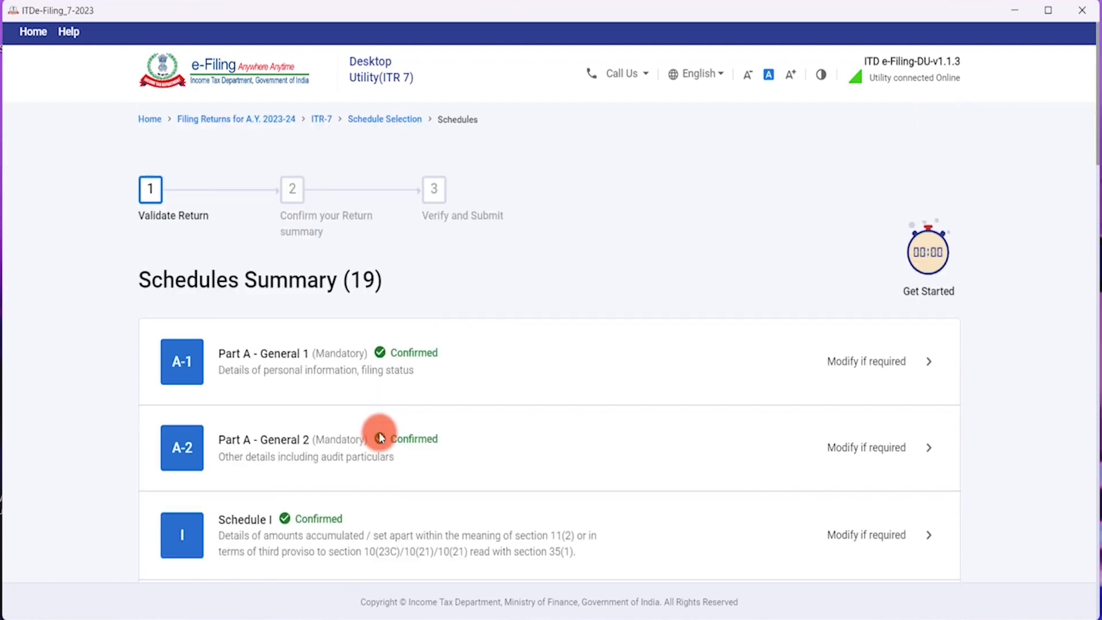
scroll(394, 406, down, 5)
click(437, 230)
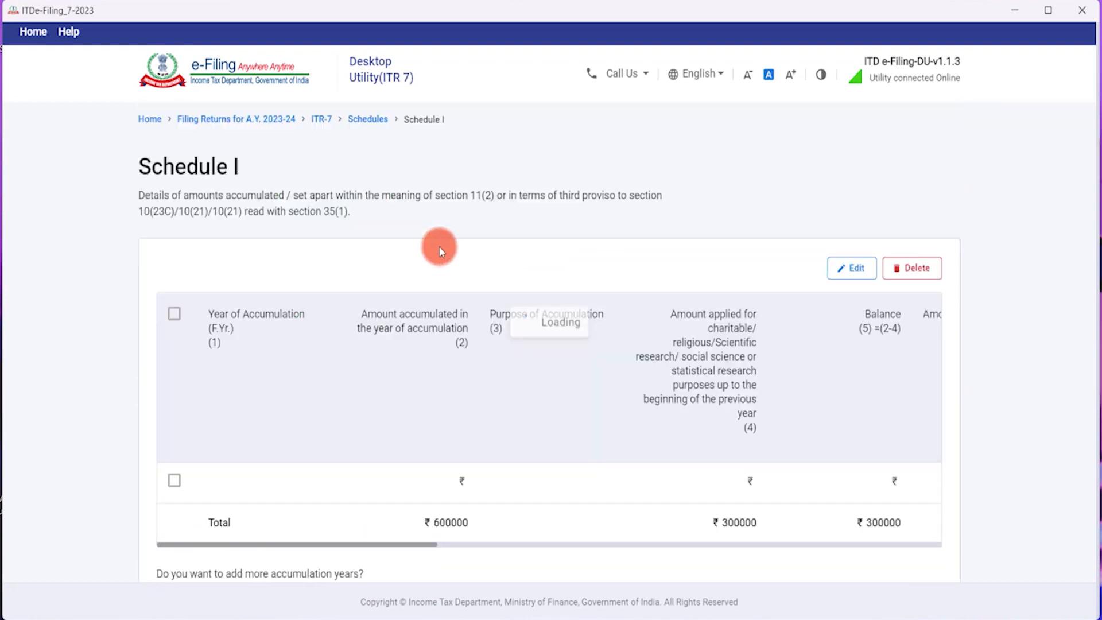
scroll(478, 502, down, 3)
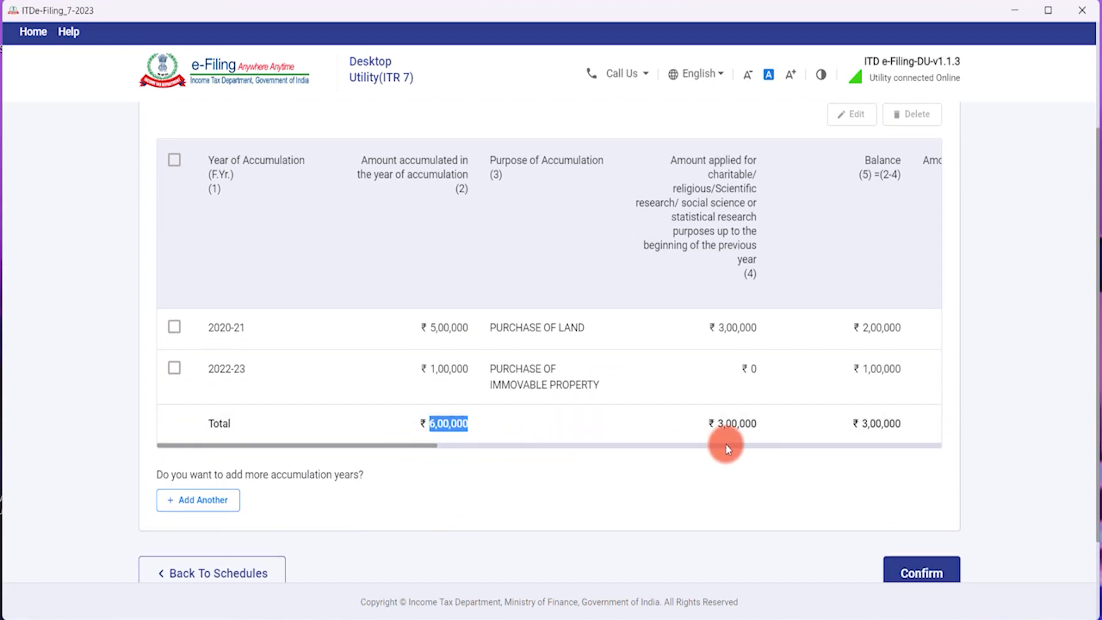
drag(383, 451, 814, 446)
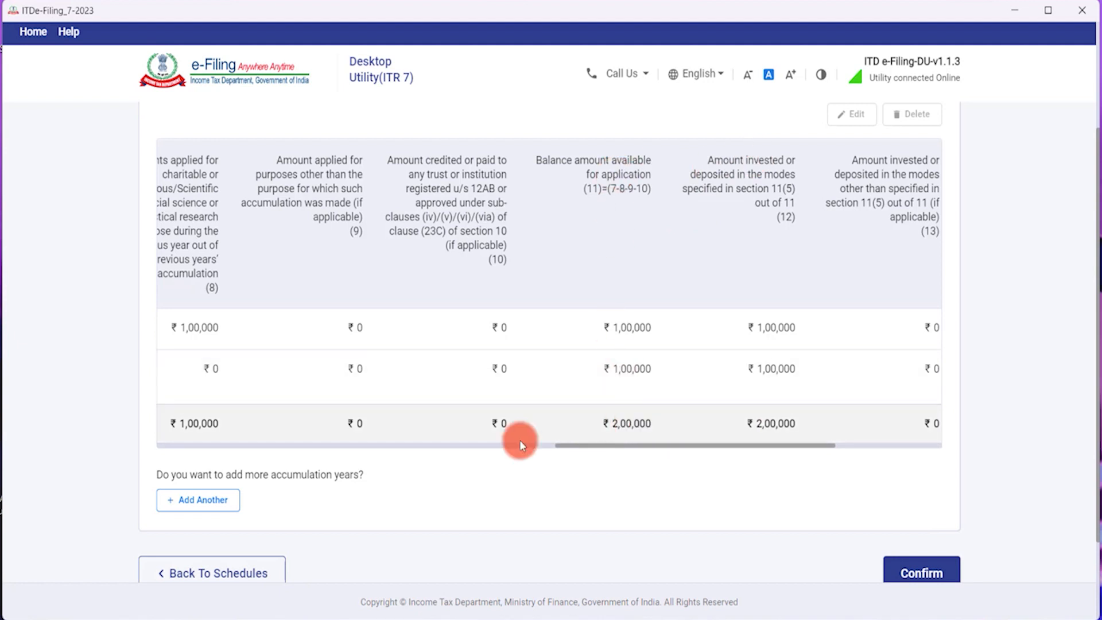
scroll(295, 573, down, 2)
click(216, 491)
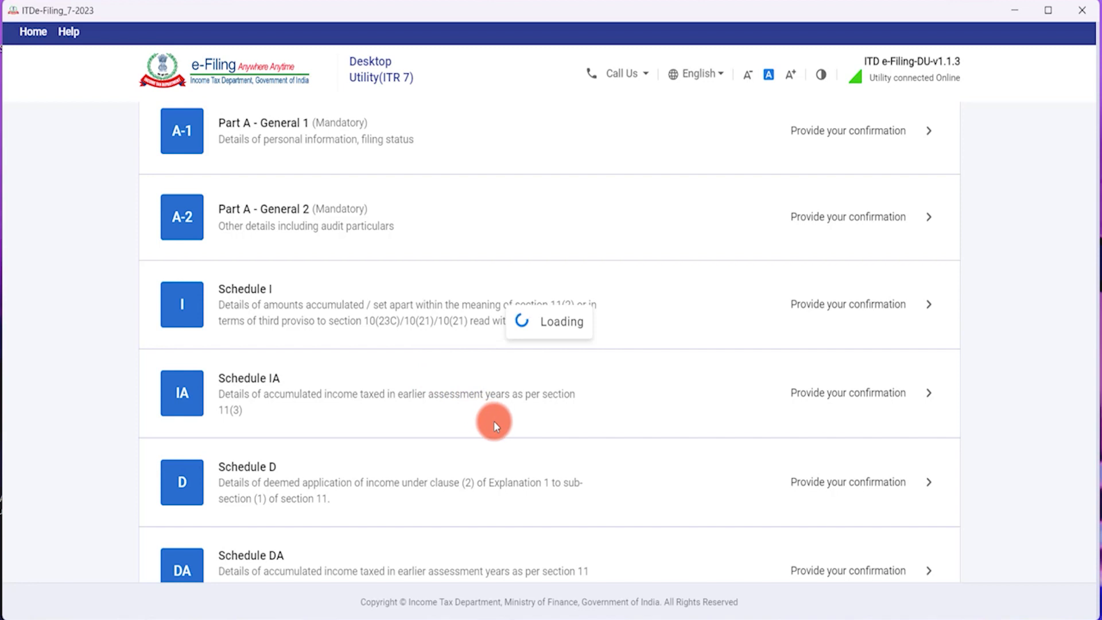
Review and confirm Schedule D, then reopen Part A – Balance Sheet for modification.
scroll(492, 423, down, 5)
scroll(482, 385, down, 2)
click(473, 334)
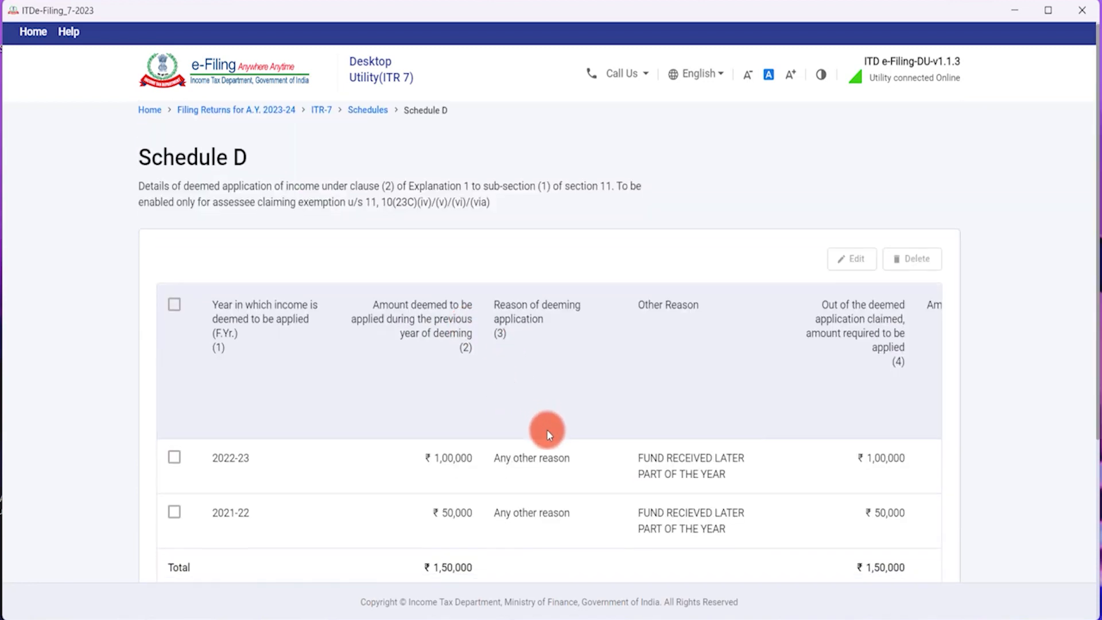
scroll(547, 429, down, 3)
drag(451, 449, 846, 441)
click(925, 573)
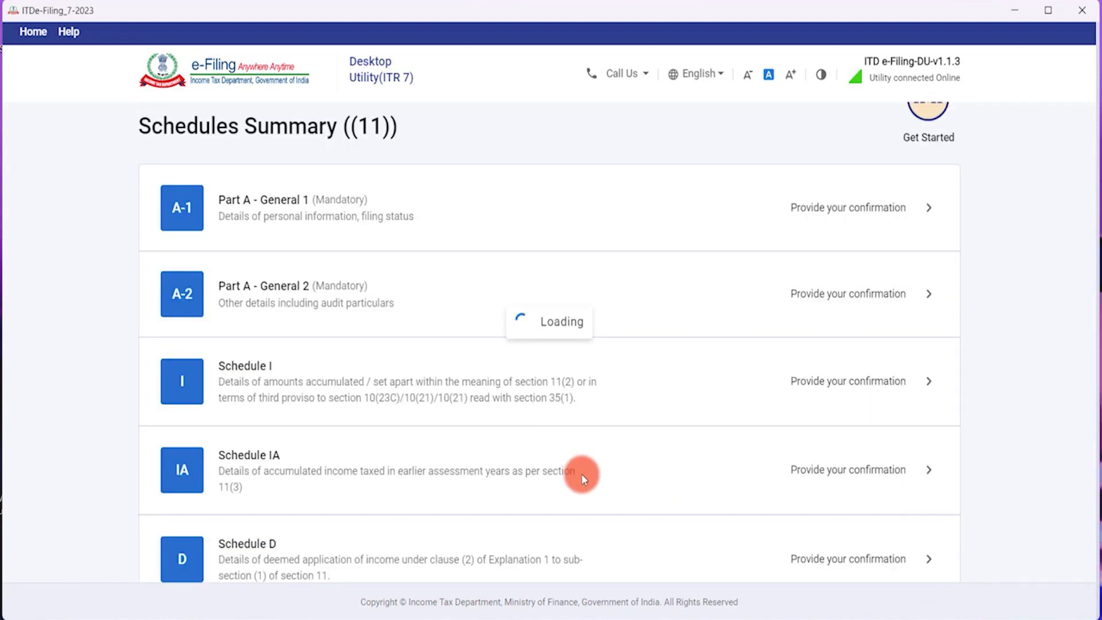
scroll(580, 476, down, 6)
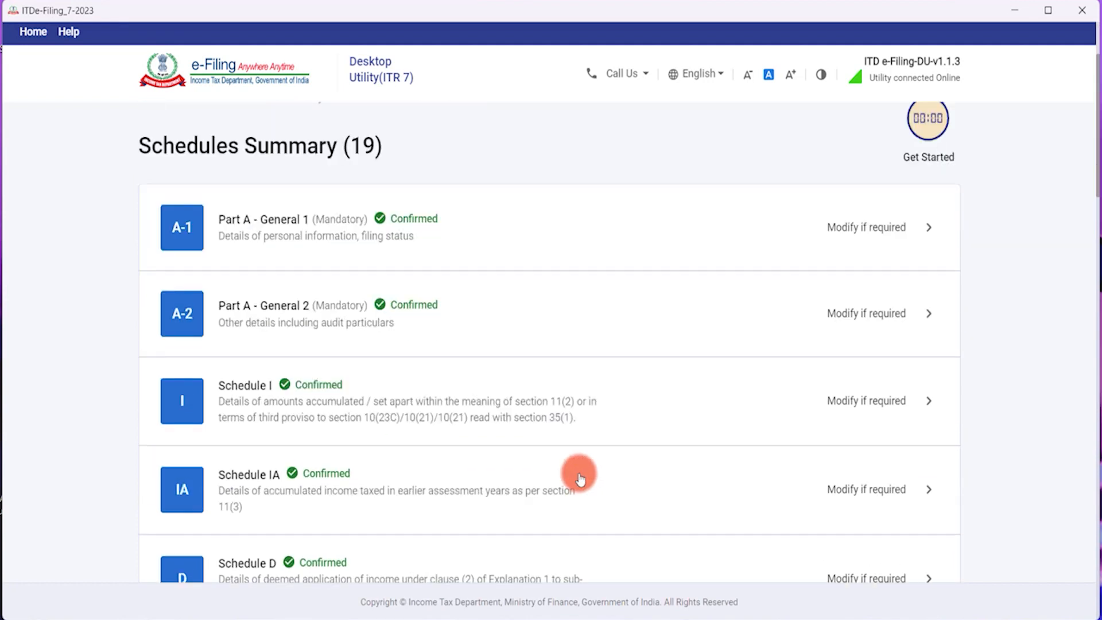
scroll(577, 471, down, 5)
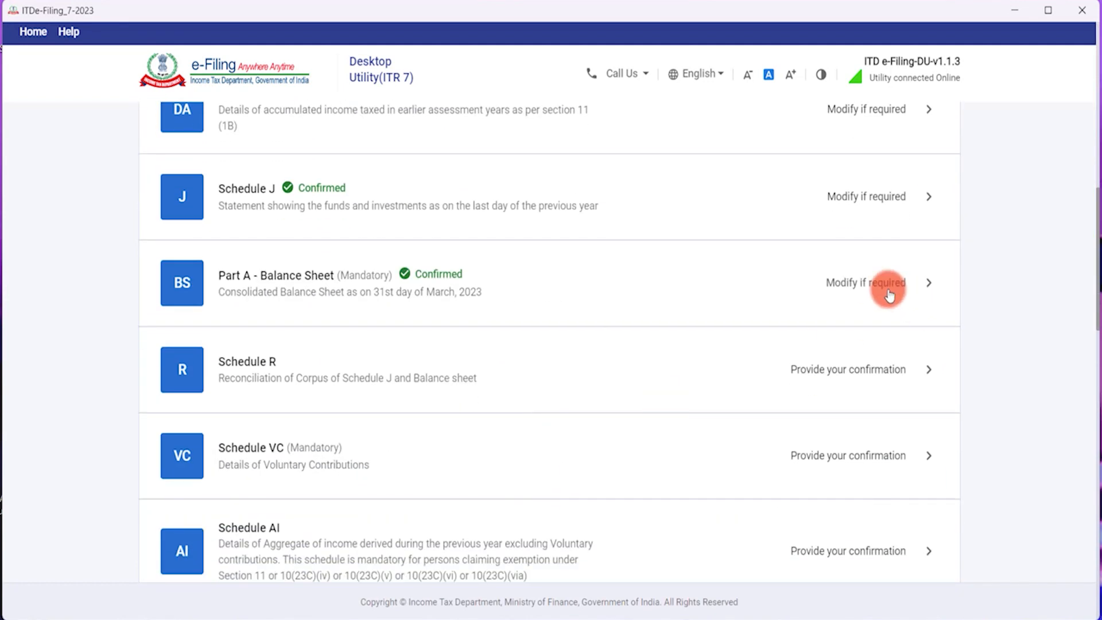
click(889, 287)
click(854, 271)
click(842, 418)
scroll(827, 414, down, 3)
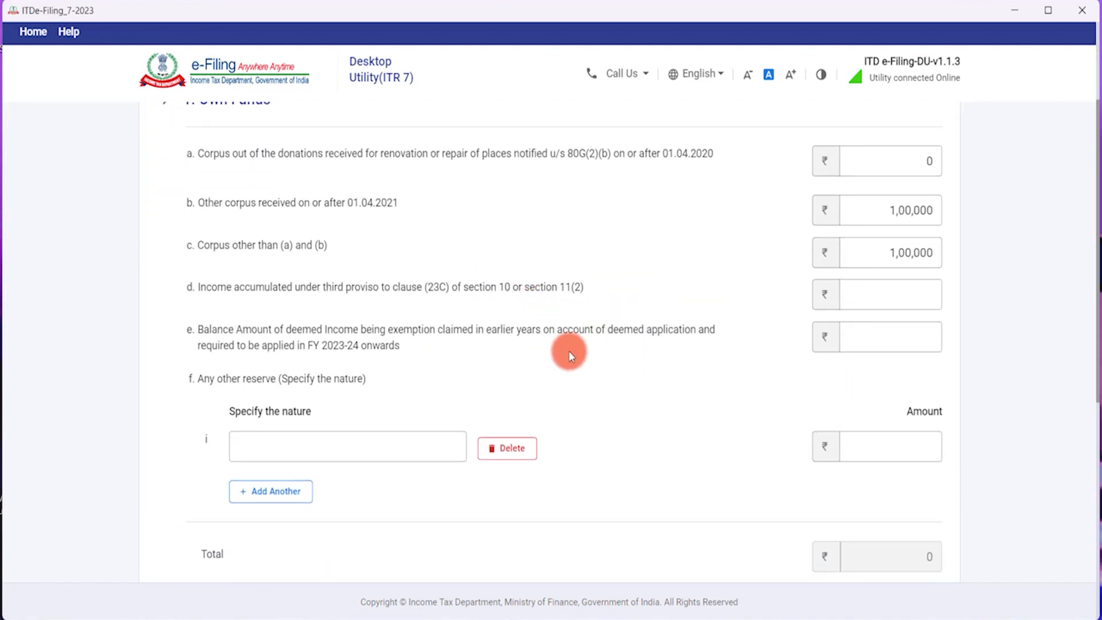
scroll(517, 332, down, 2)
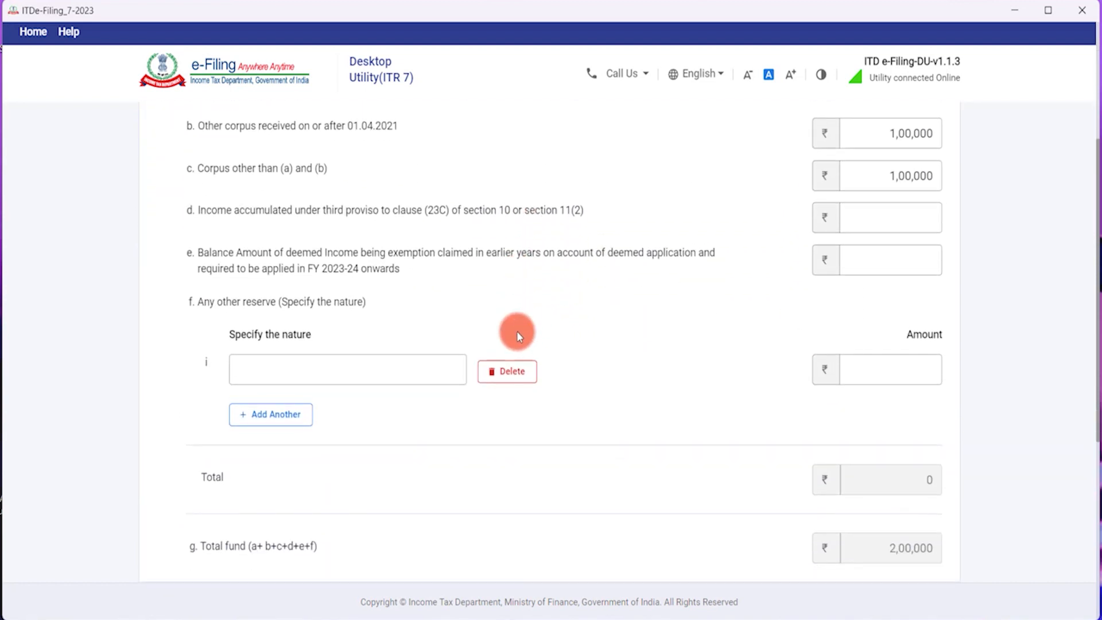
scroll(517, 332, up, 2)
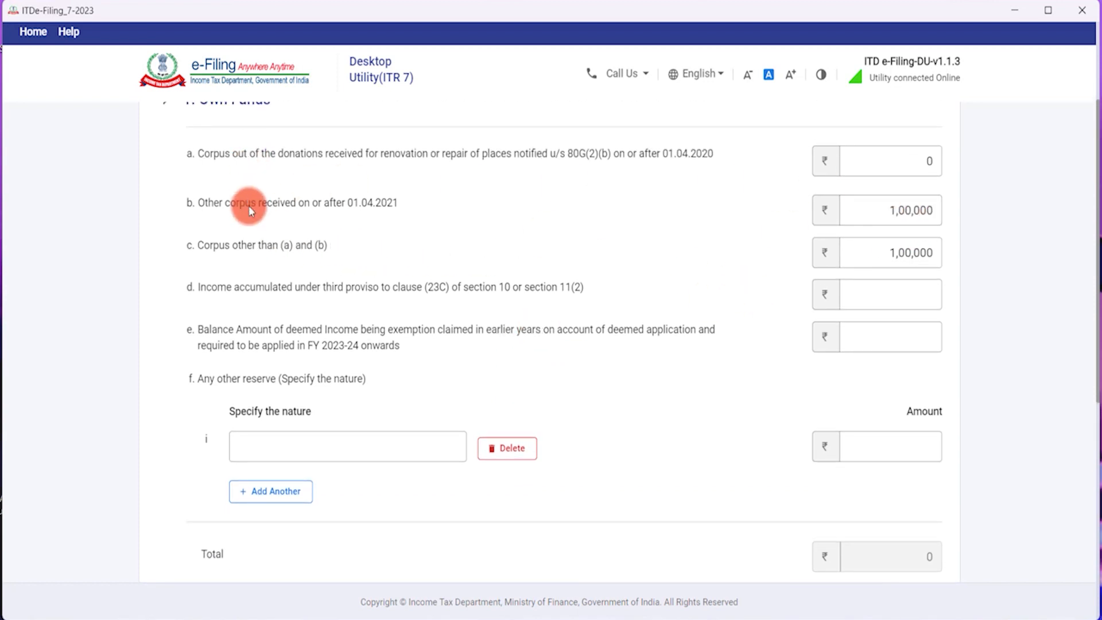
click(894, 258)
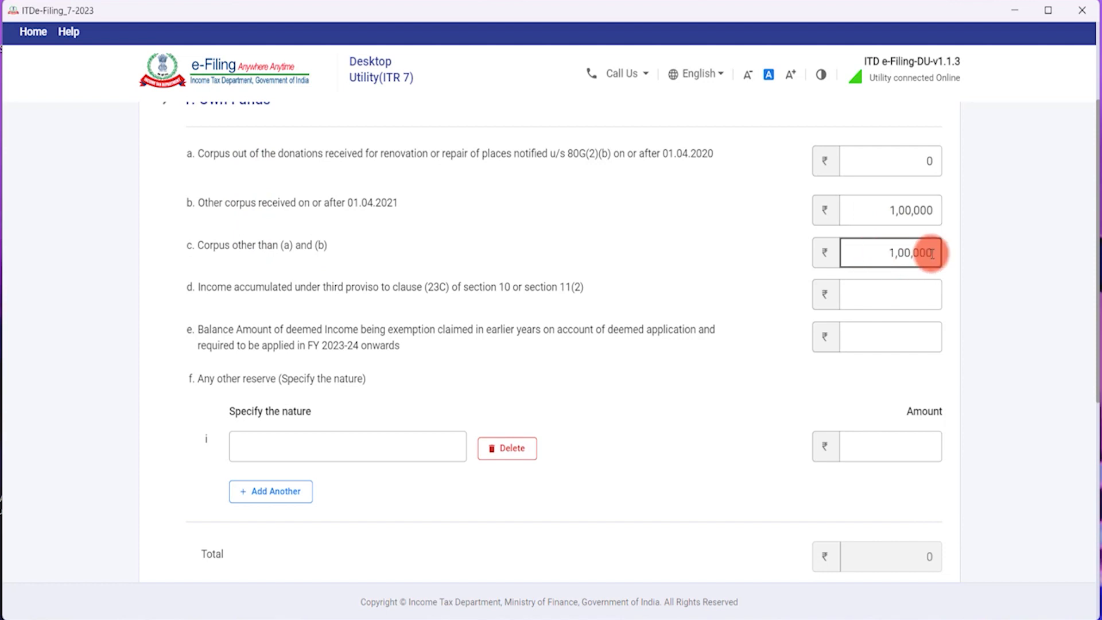
click(532, 312)
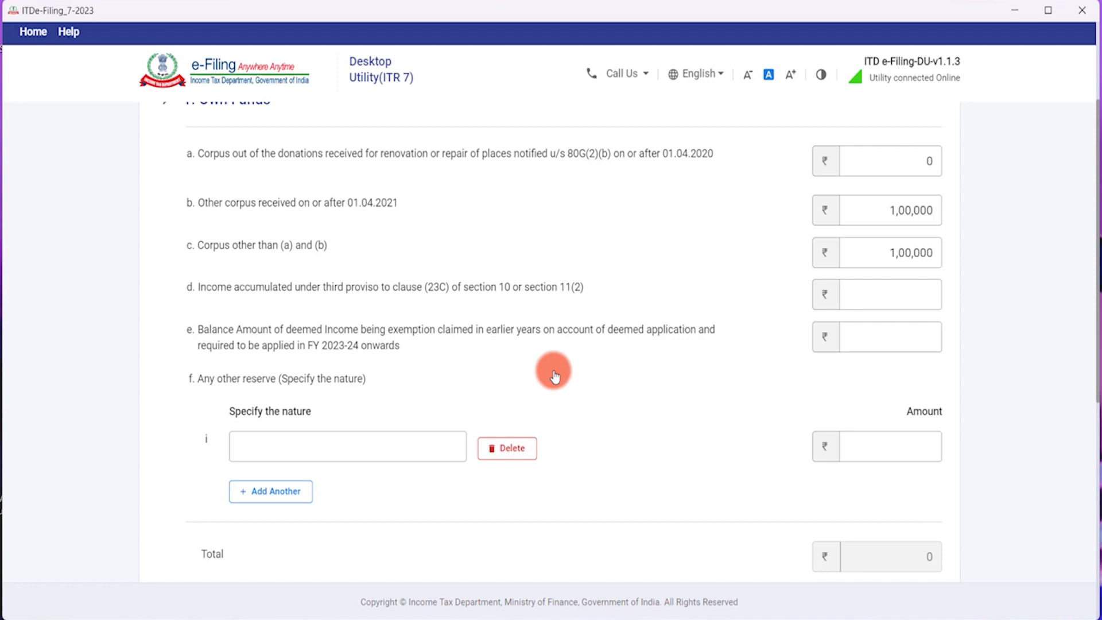
click(878, 253)
click(927, 230)
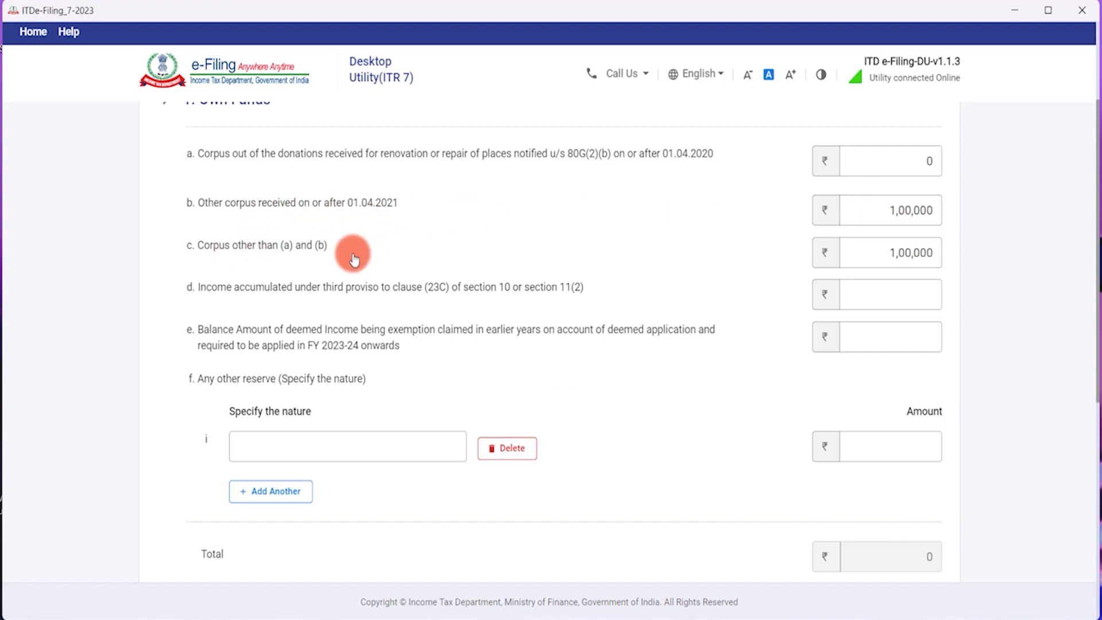
click(902, 215)
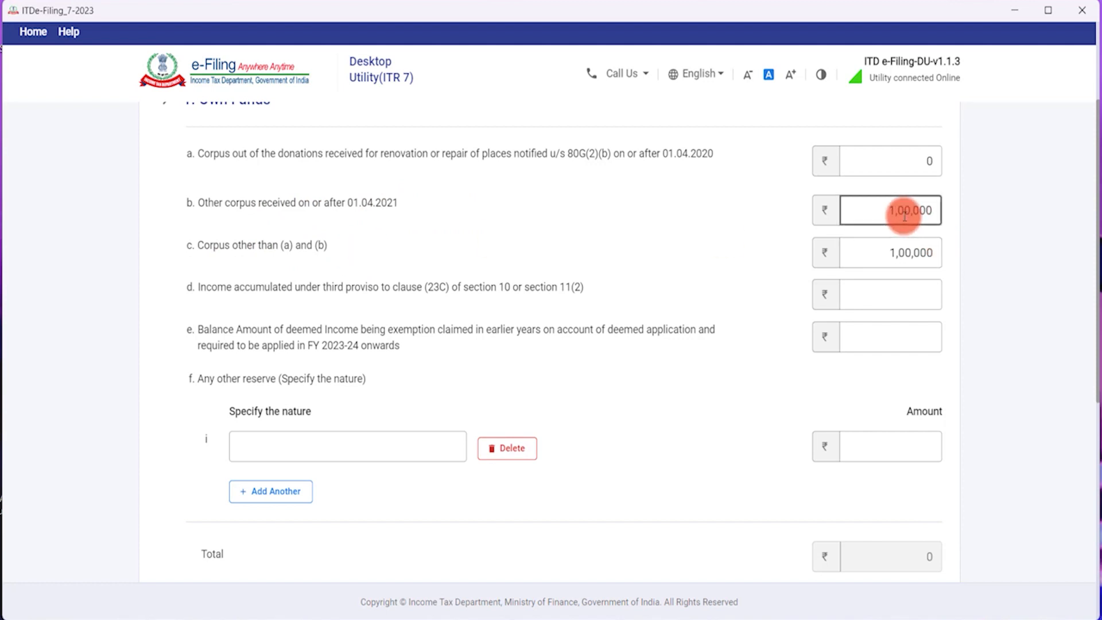
click(746, 305)
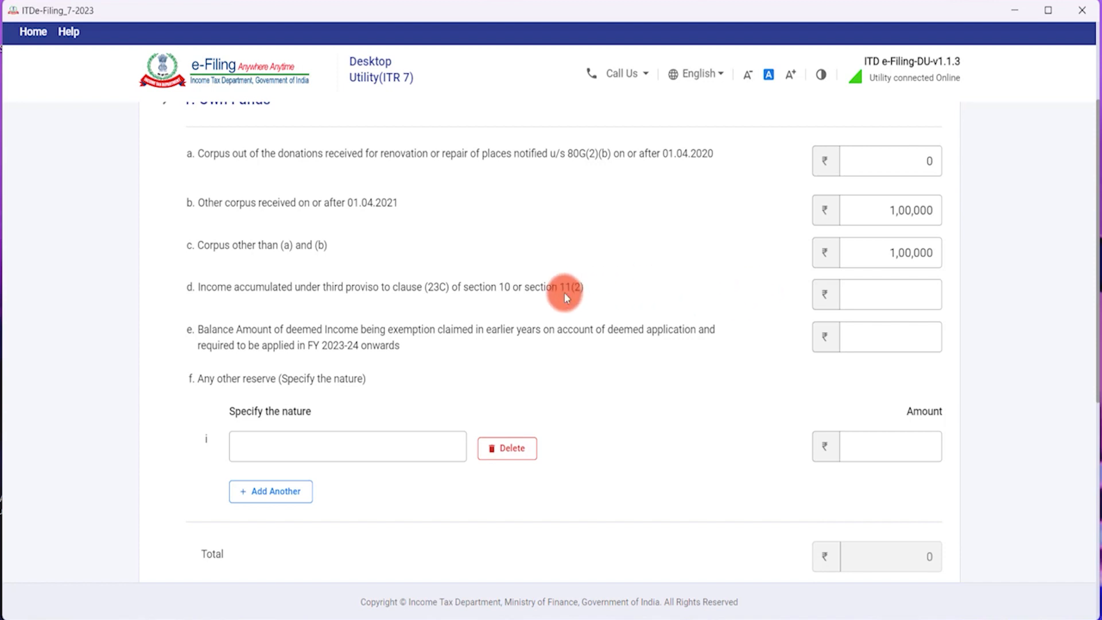
Enter accumulated income of 2,00,000 and deemed income of 1,00,000 under Own Funds.
click(919, 288)
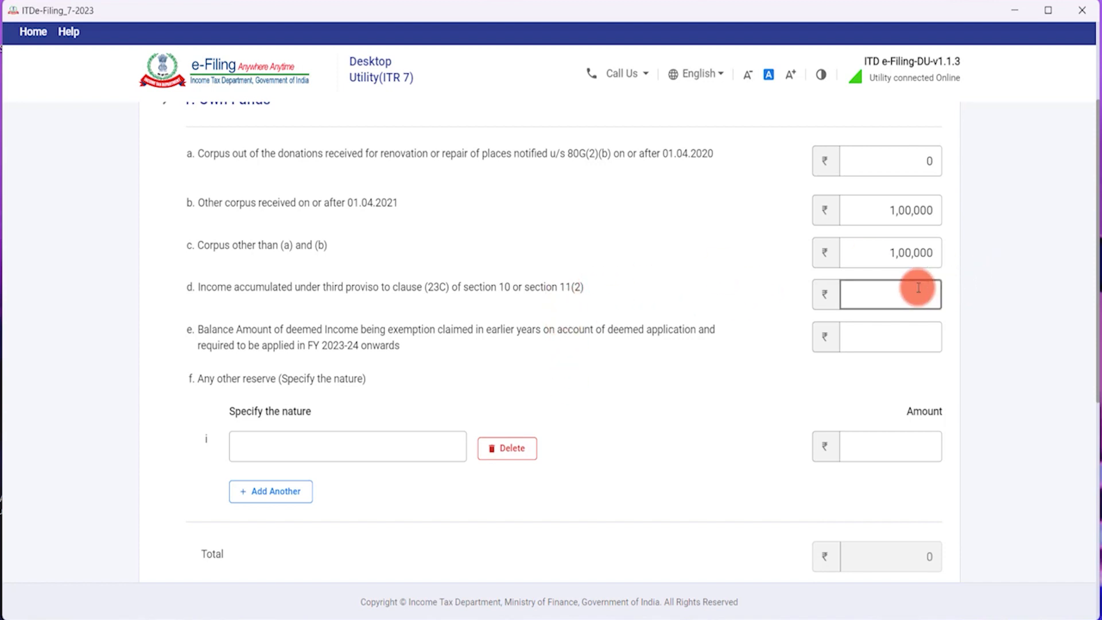
click(904, 288)
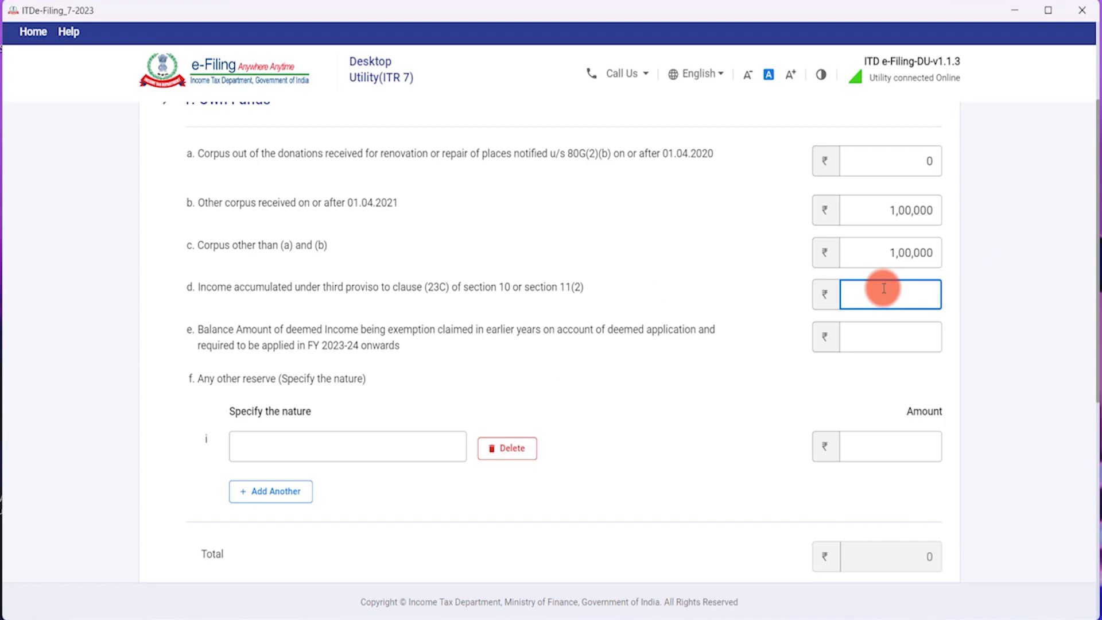
text(200000)
key(Tab)
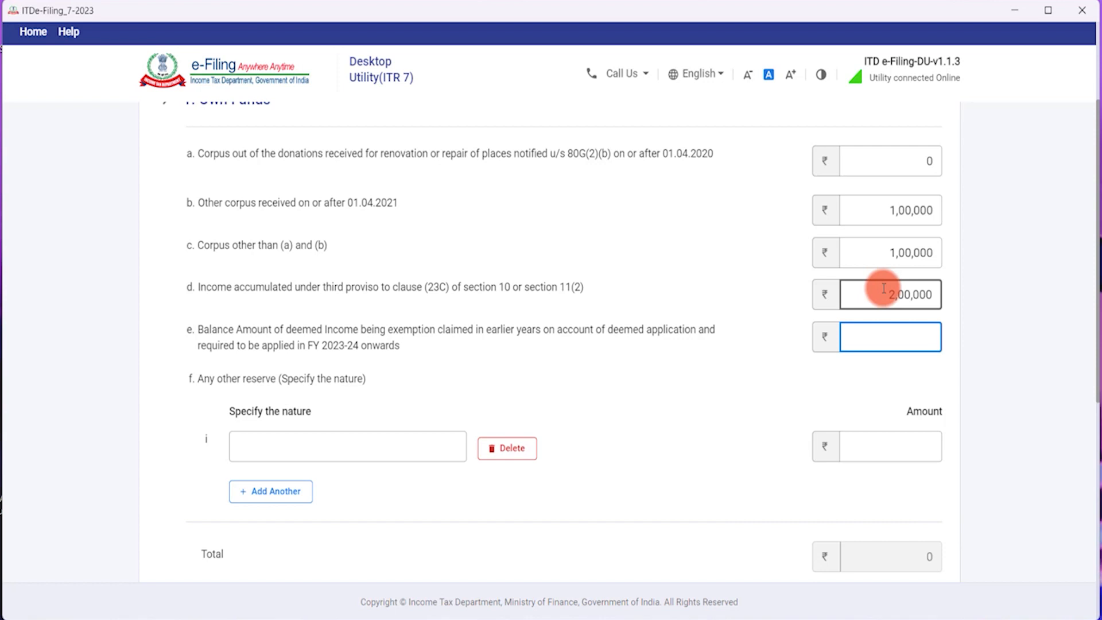
text(100000)
key(Tab)
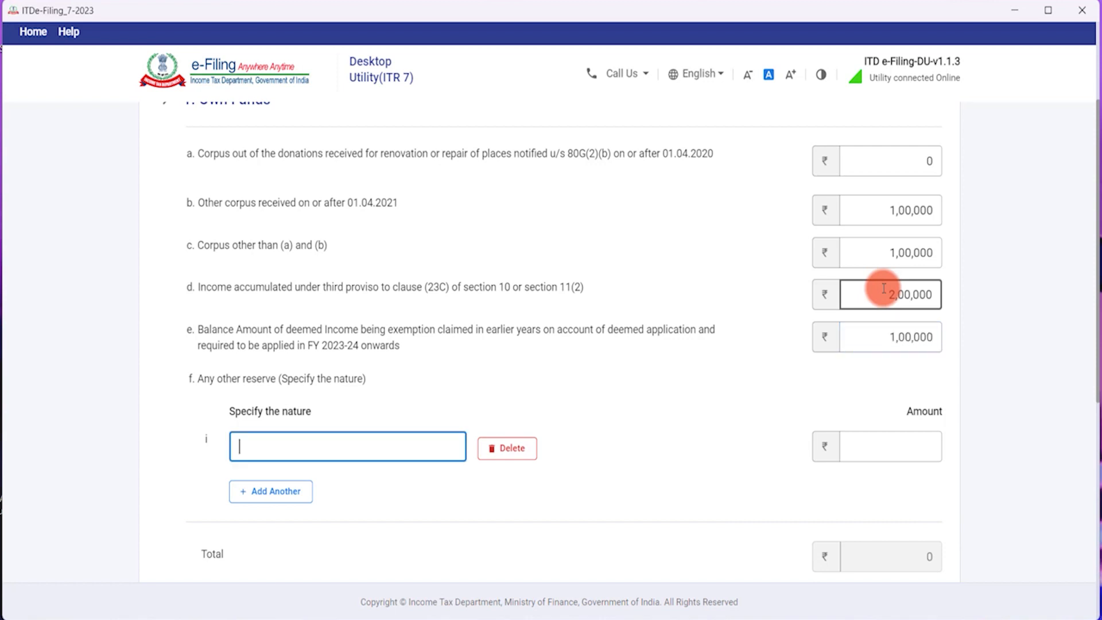
Add an other reserve named 'GENERAL FUND' with an amount of 7,00,000.
scroll(597, 293, down, 3)
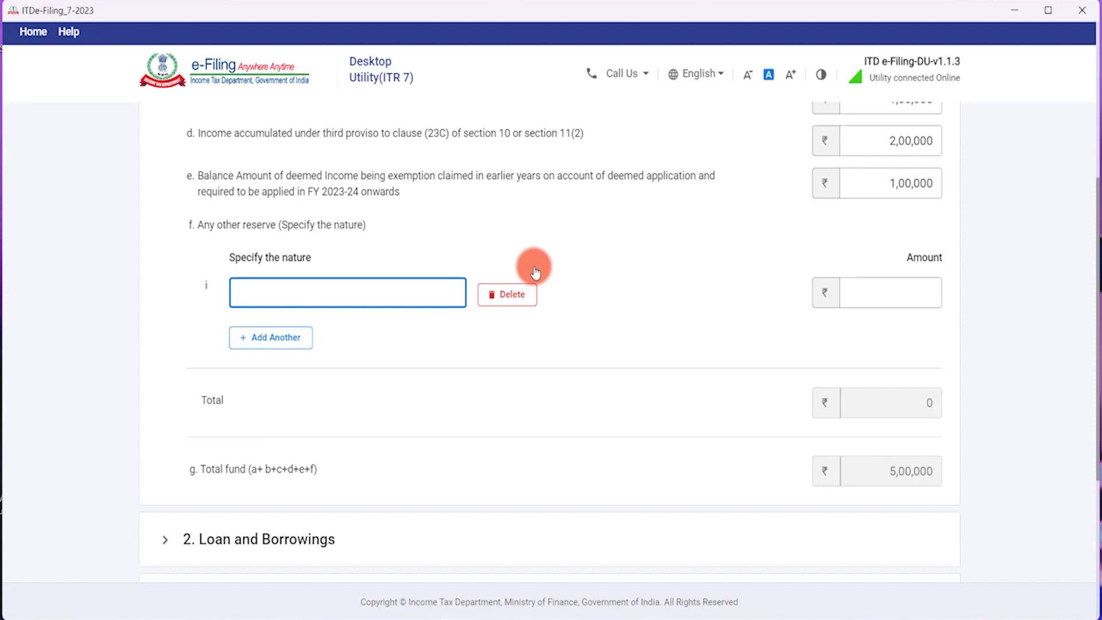
text(GEENRAL)
text( FUND)
key(BackSpace)
key(BackSpace)
key(BackSpace)
key(BackSpace)
key(BackSpace)
key(BackSpace)
key(BackSpace)
key(BackSpace)
text(GENERAL)
click(899, 292)
scroll(899, 310, up, 1)
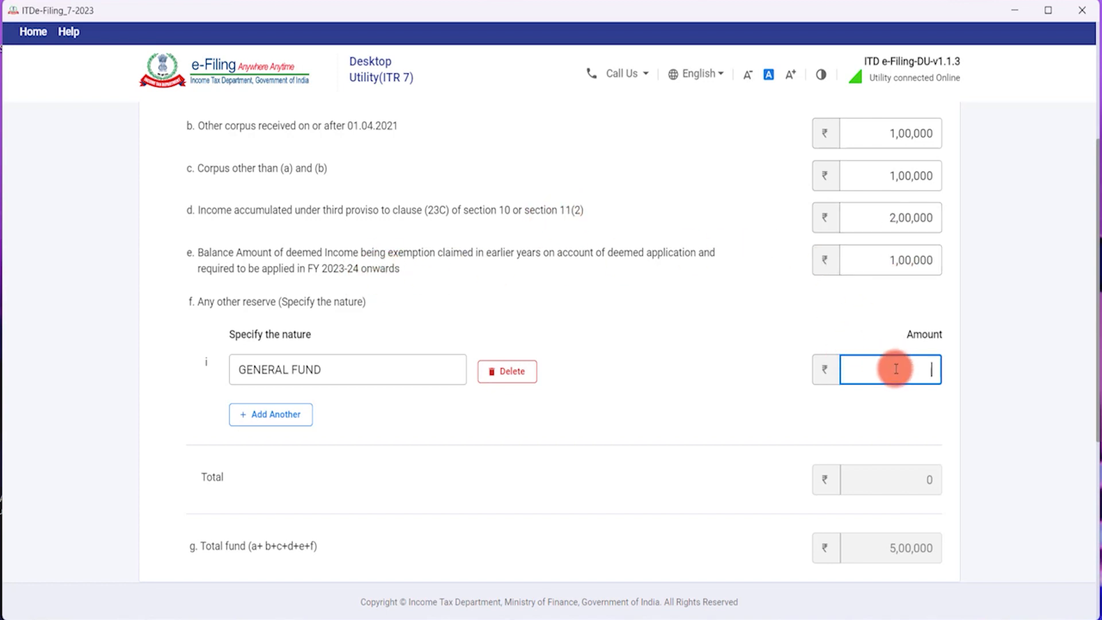
text(7,00,000)
key(Tab)
Set secured loans, unsecured loans and advances to 0, then save Sources of Funds.
scroll(896, 373, down, 3)
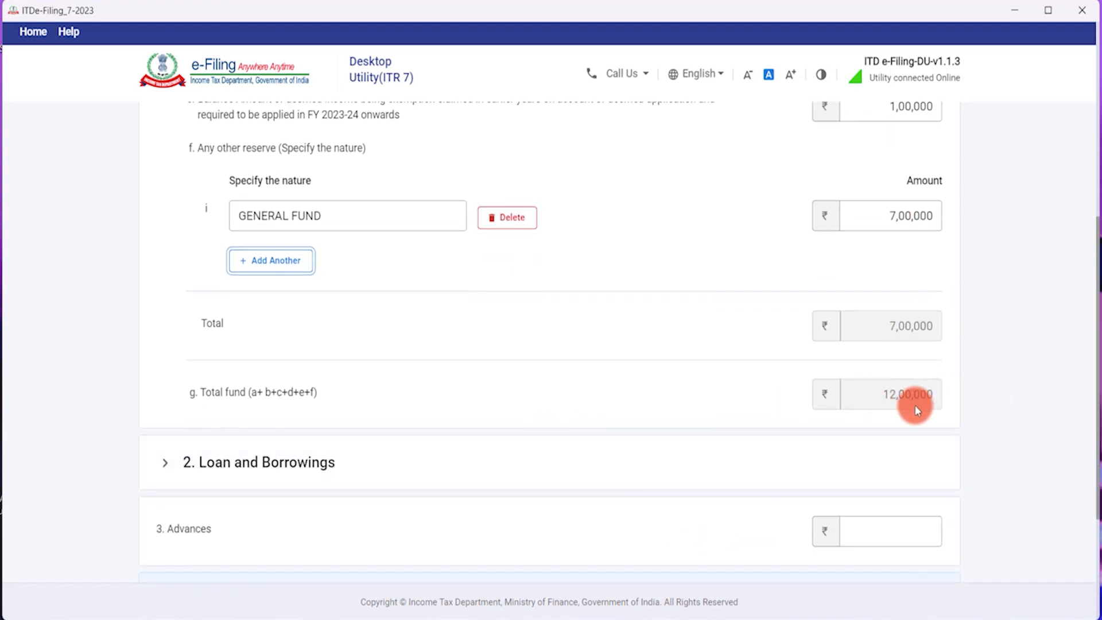
scroll(976, 399, down, 2)
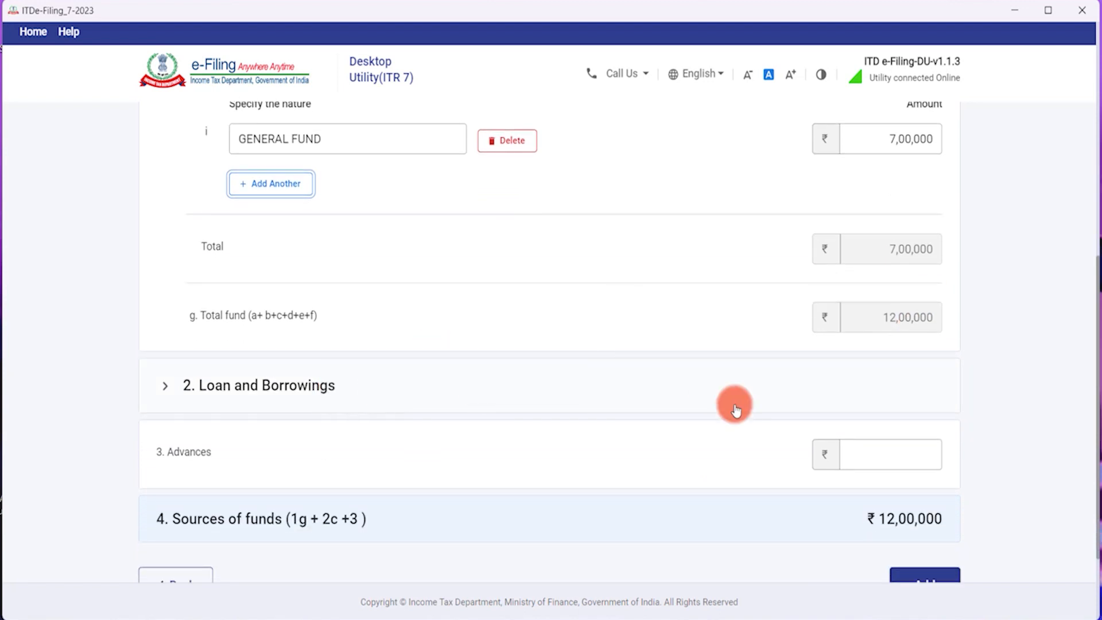
click(440, 397)
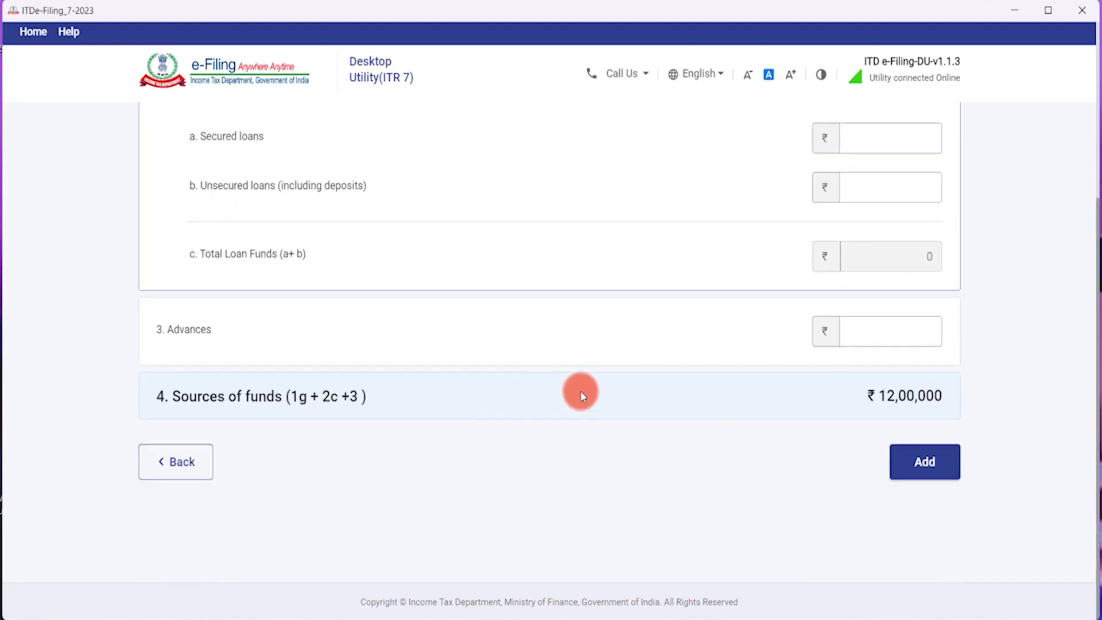
scroll(747, 281, up, 4)
click(886, 367)
text(0)
key(Tab)
text(0)
key(Tab)
scroll(867, 377, down, 4)
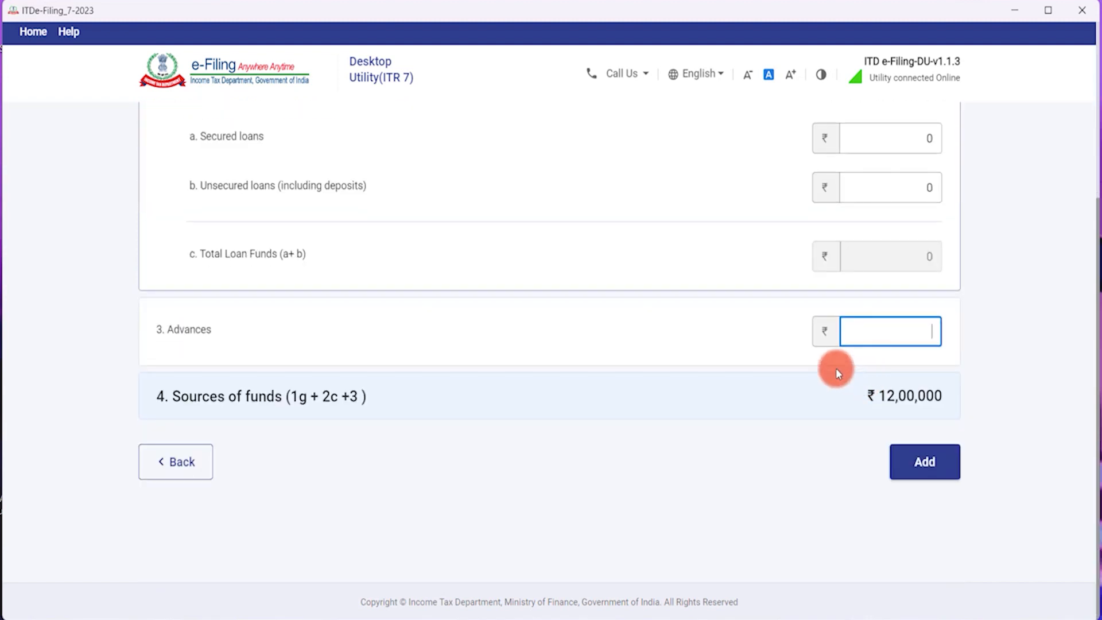
text(0)
key(Tab)
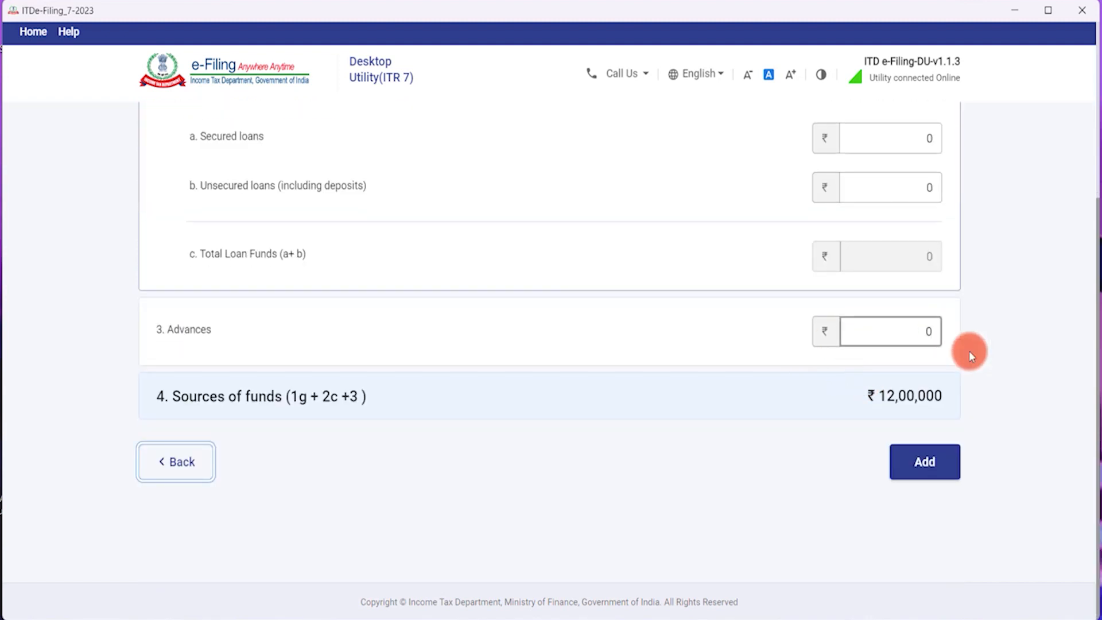
click(925, 462)
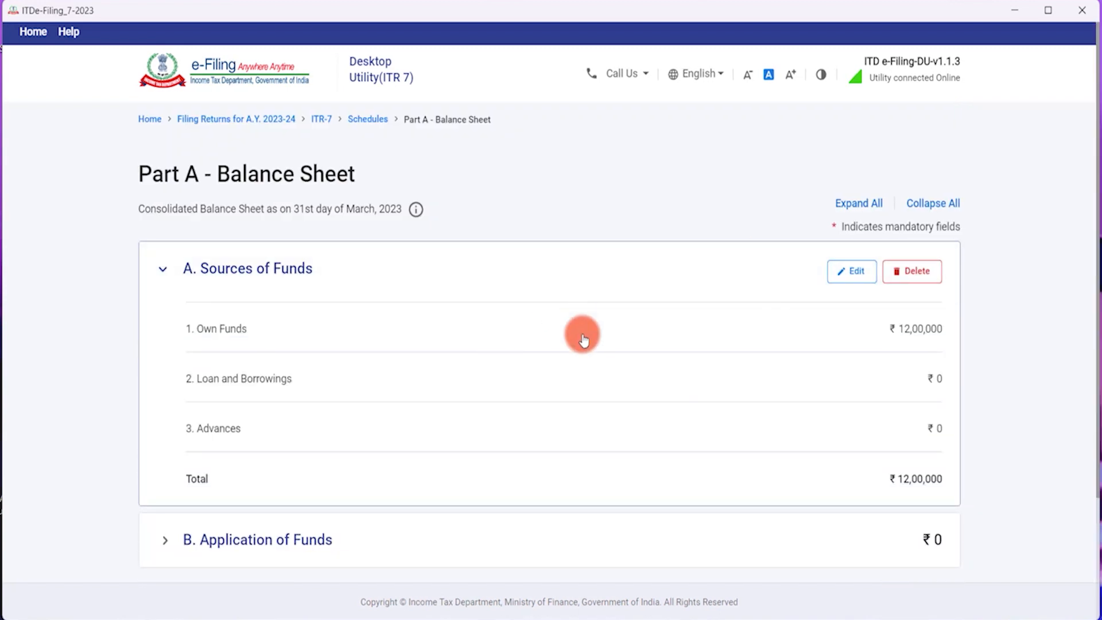
Expand B. Application of Funds and bring up its Add Details entry form.
scroll(405, 283, down, 2)
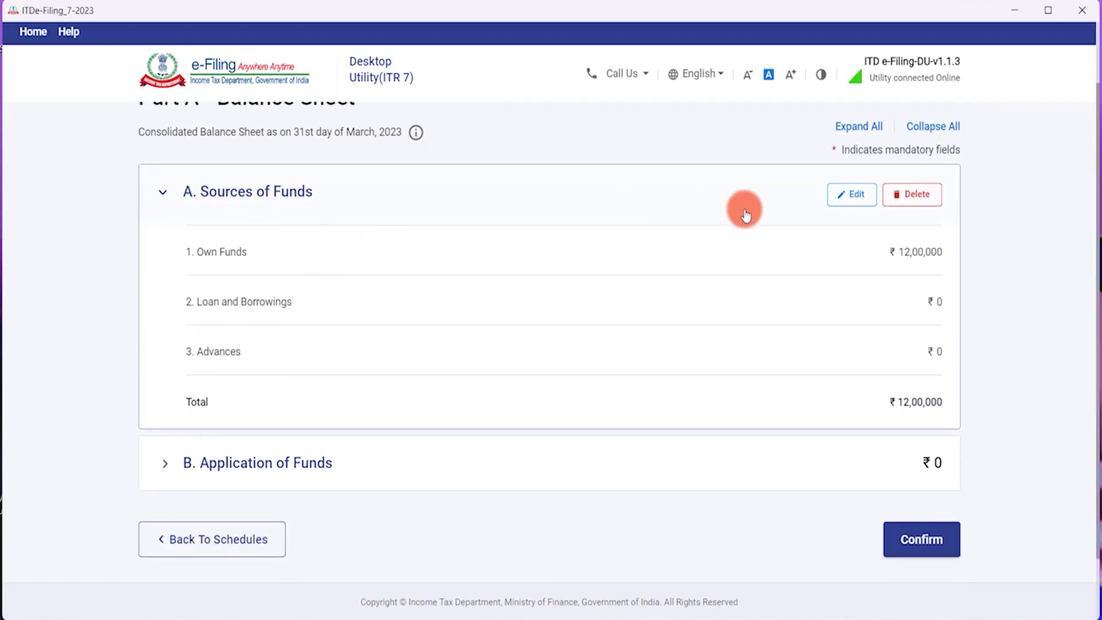
scroll(629, 396, down, 1)
scroll(629, 399, down, 1)
click(922, 383)
click(220, 371)
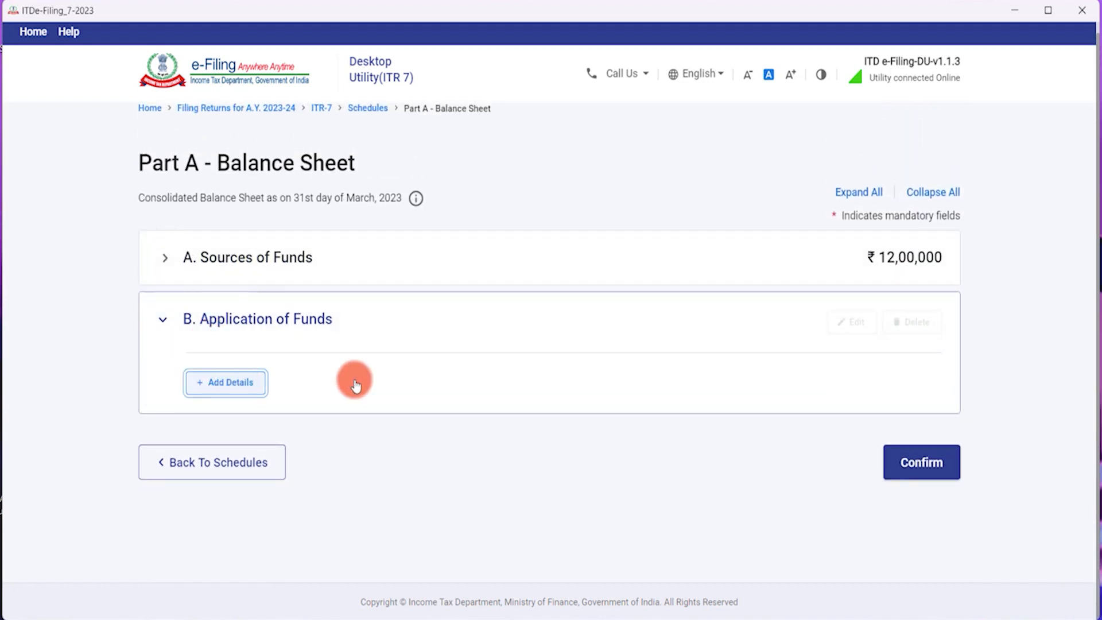
scroll(505, 322, down, 3)
Enter gross fixed assets 500000 and depreciation 100000, leaving net fixed assets at 4,00,000.
click(887, 166)
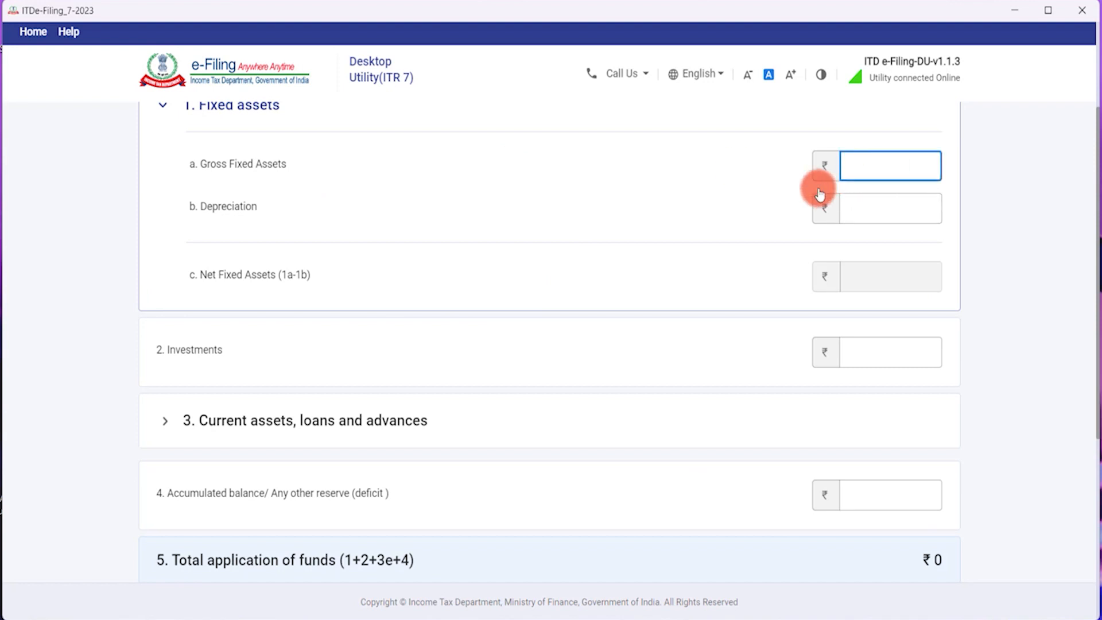
text(500000)
key(Tab)
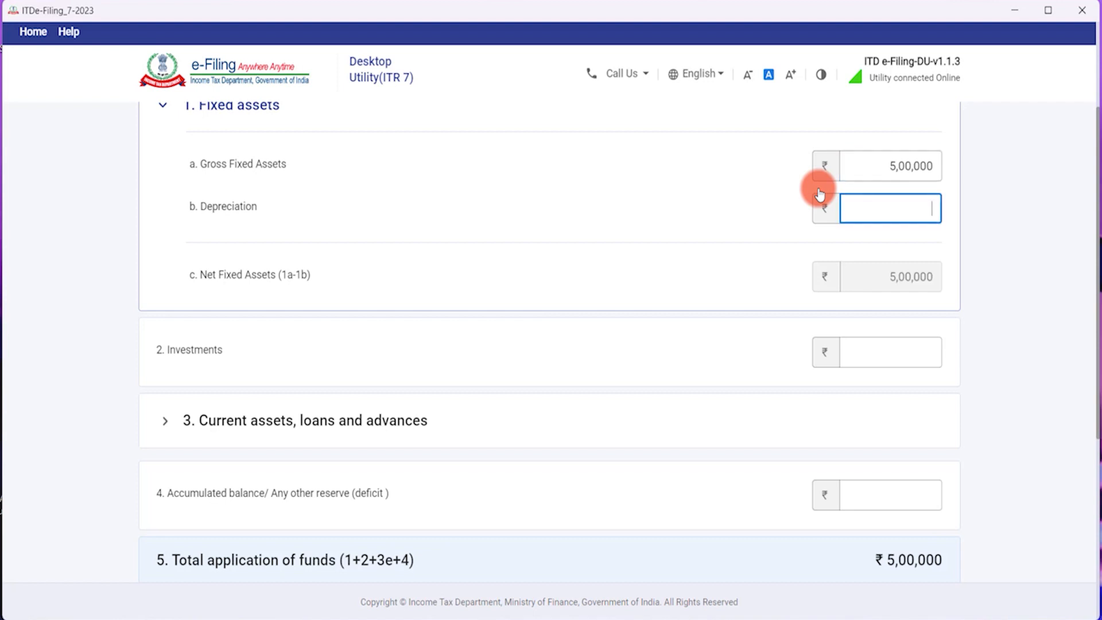
text(100000)
key(Tab)
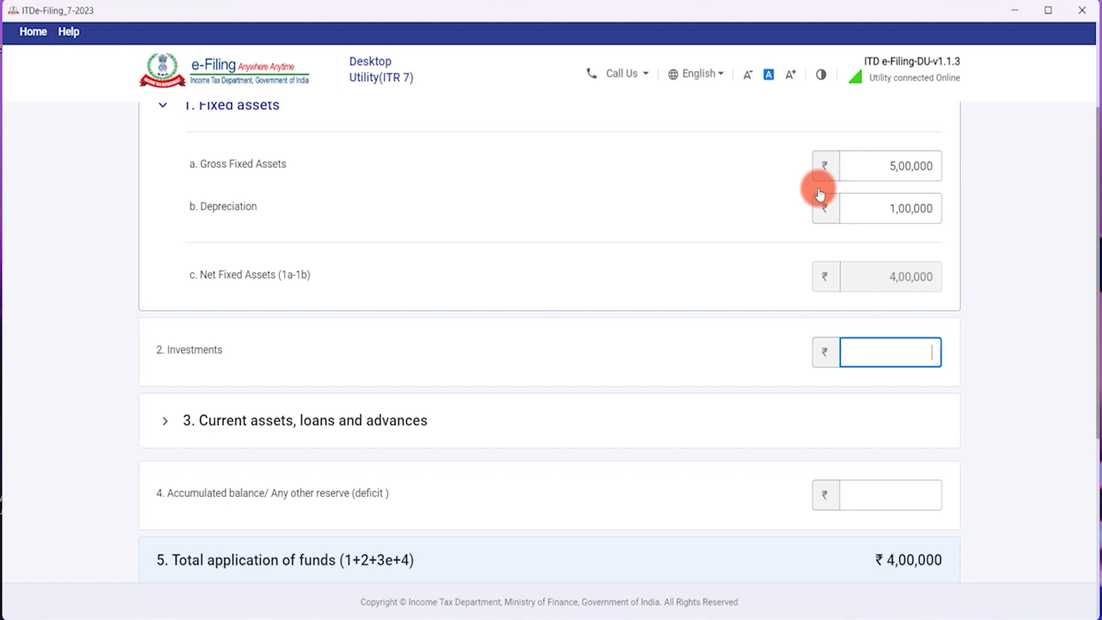
scroll(881, 278, down, 1)
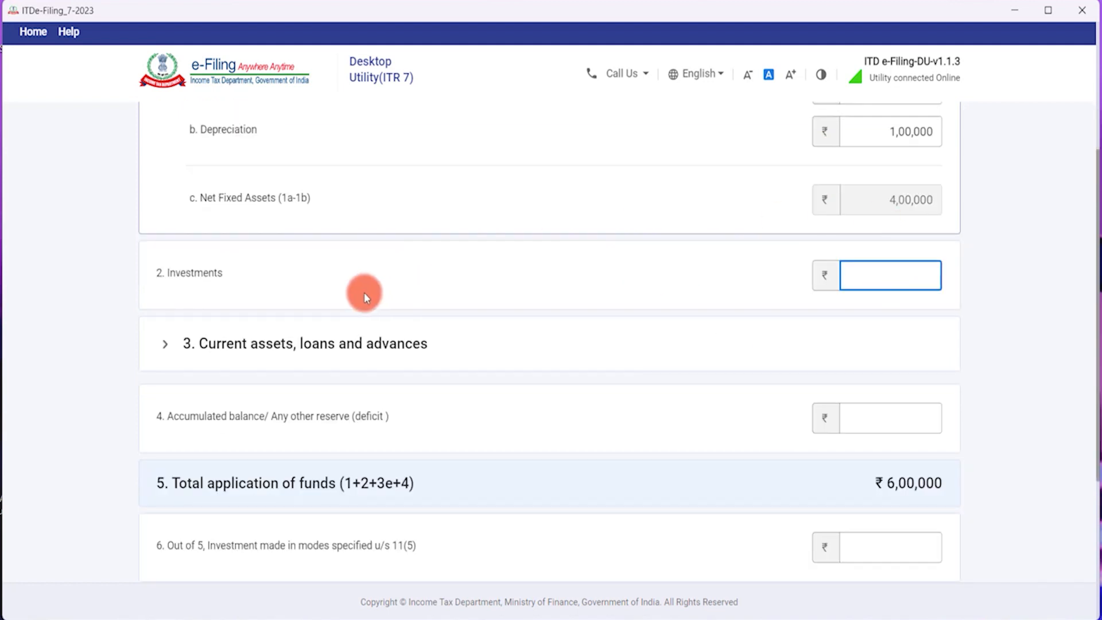
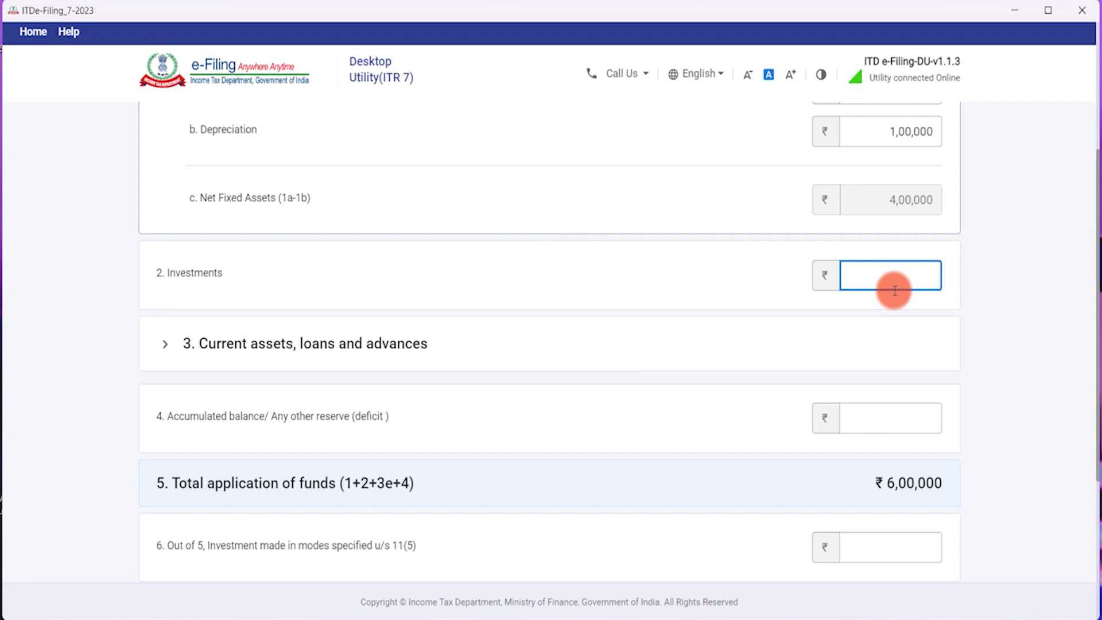
Enter Investments of 4,00,000, raising total application of funds to 8,00,000.
text(400000)
key(Tab)
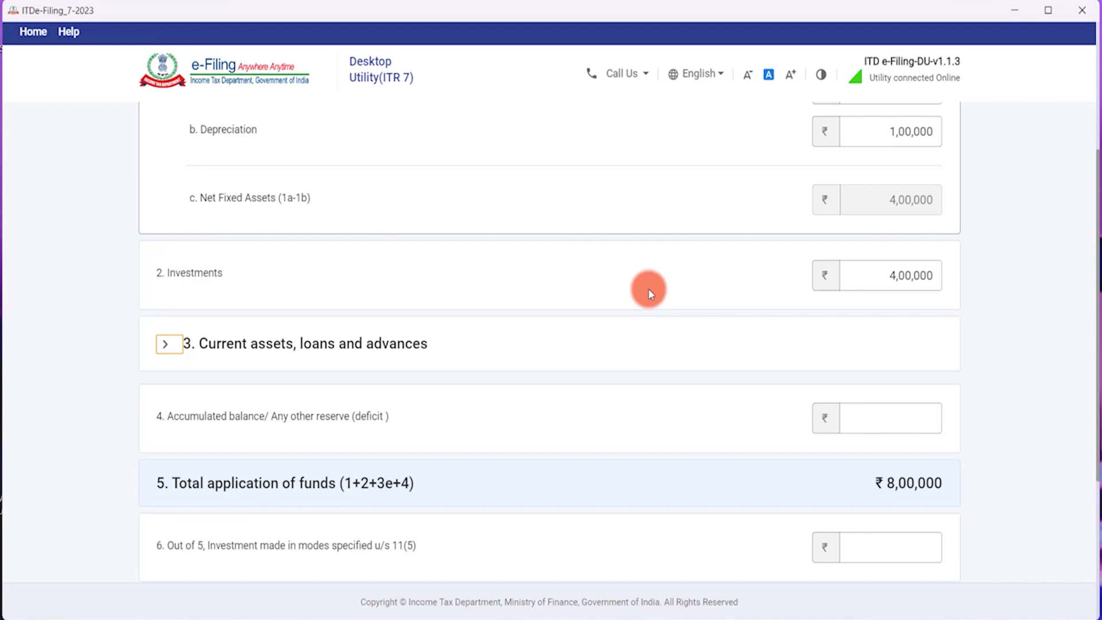
click(874, 281)
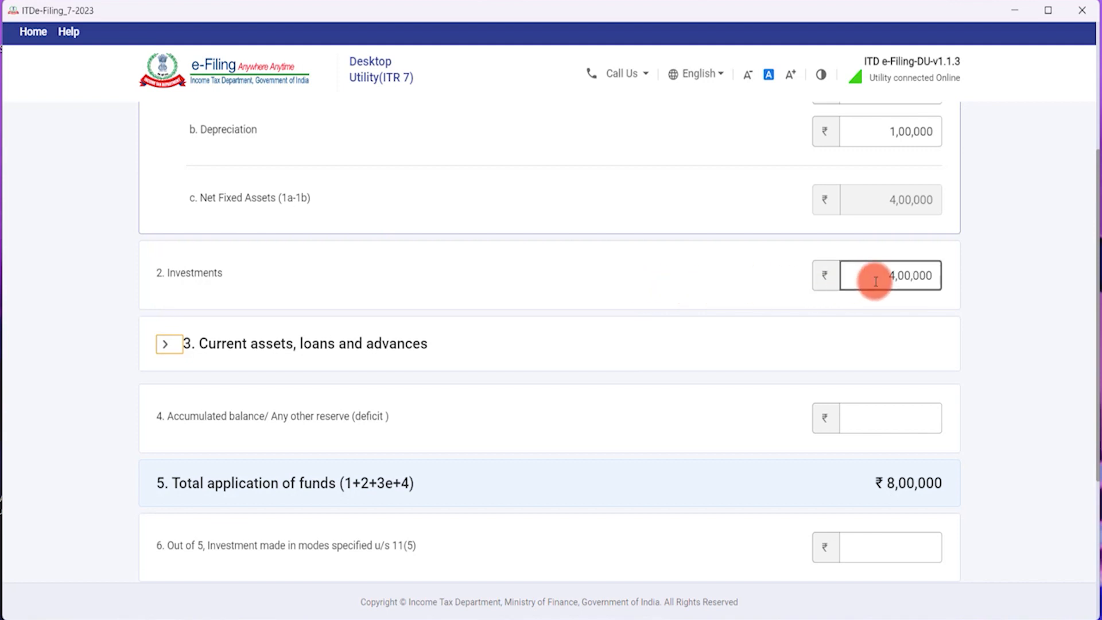
drag(877, 276, 956, 275)
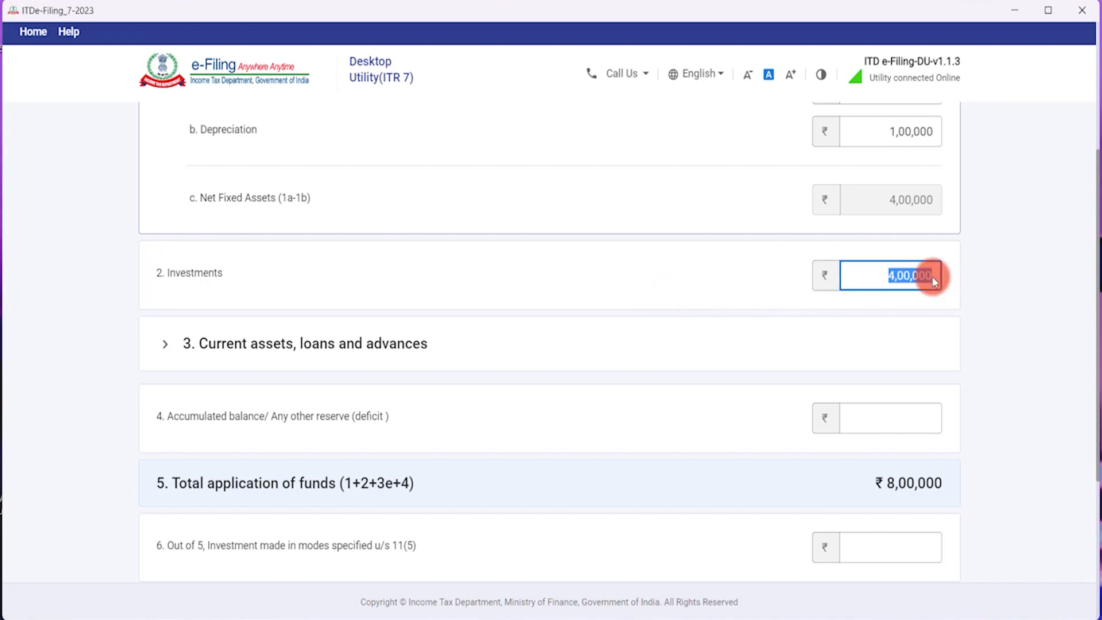
click(864, 276)
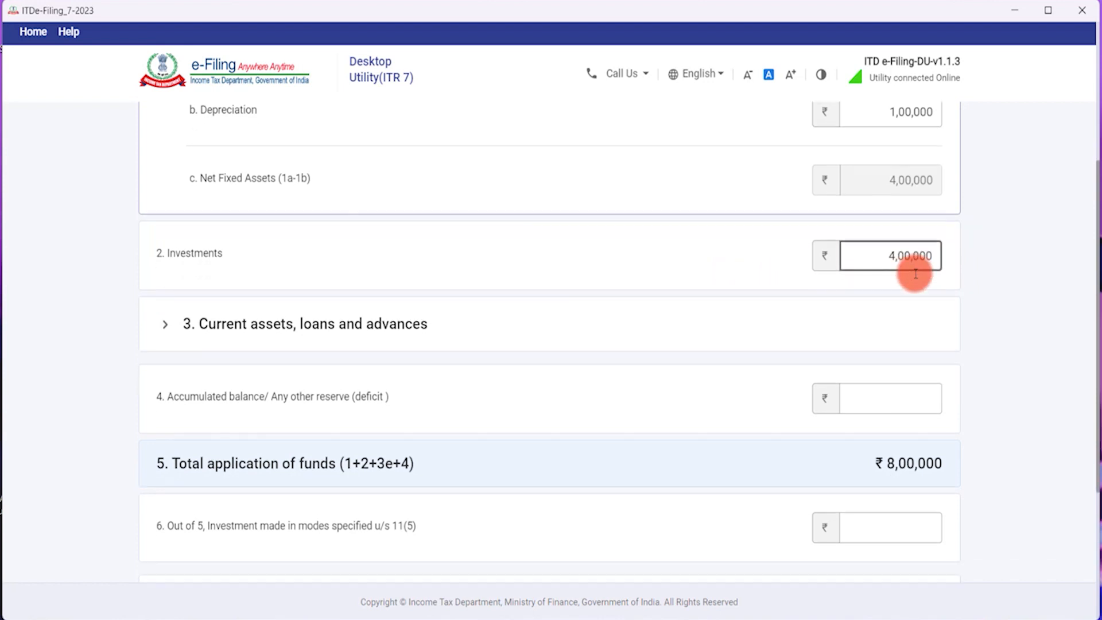
scroll(913, 270, down, 3)
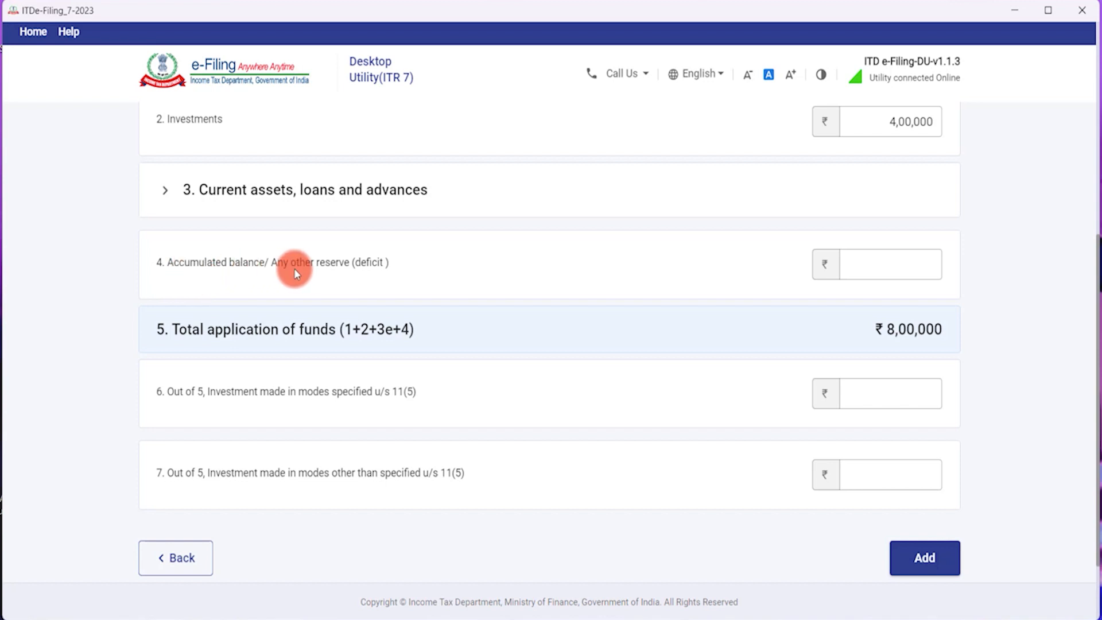
scroll(370, 267, up, 1)
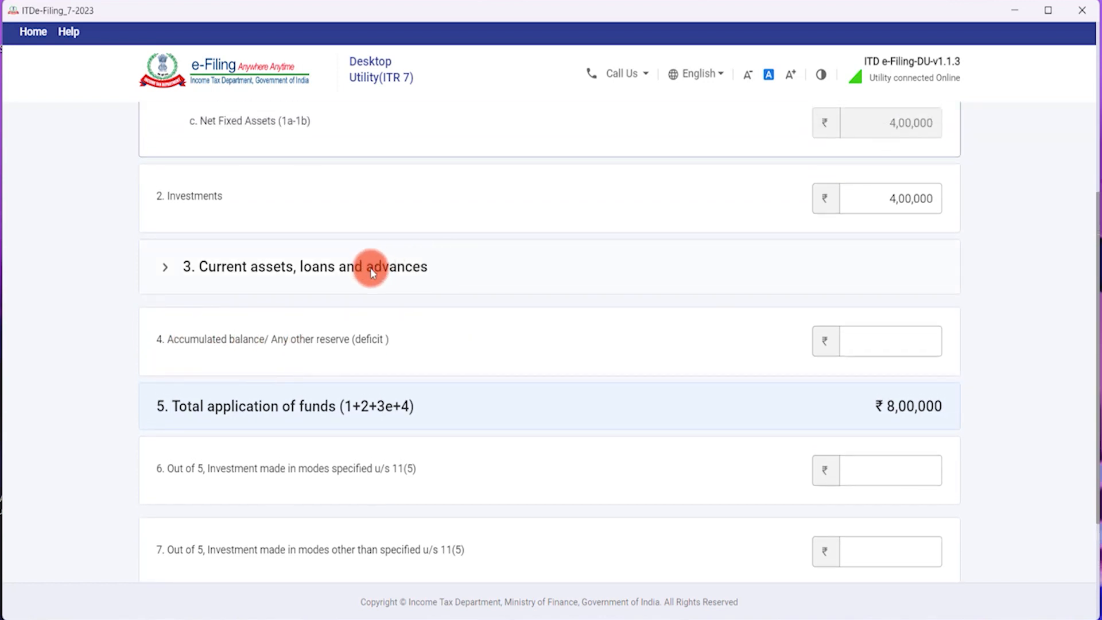
scroll(255, 310, up, 1)
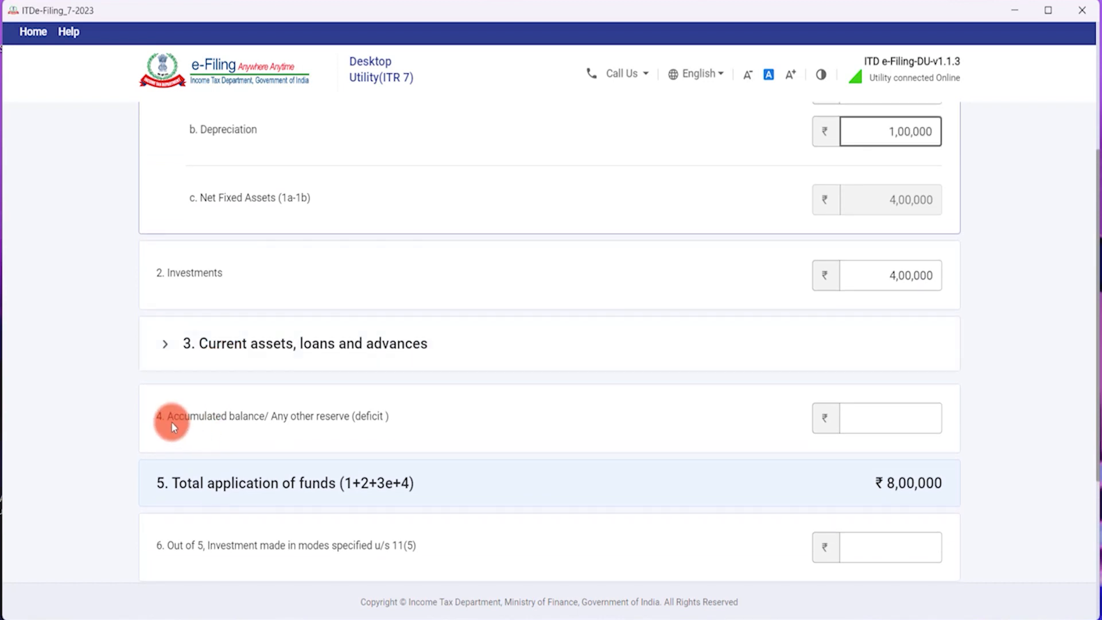
Enter inventories 0, sundry debtors 0, bank balance 2,00,000, cash-in-hand 1,00,000 and other current assets 0.
click(305, 347)
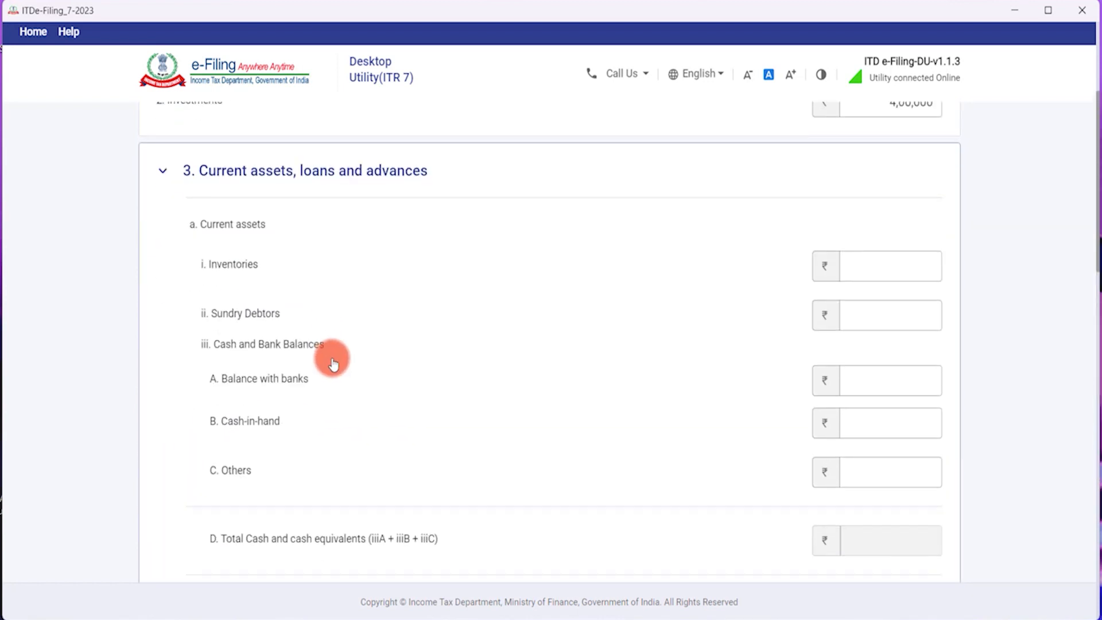
scroll(304, 269, down, 1)
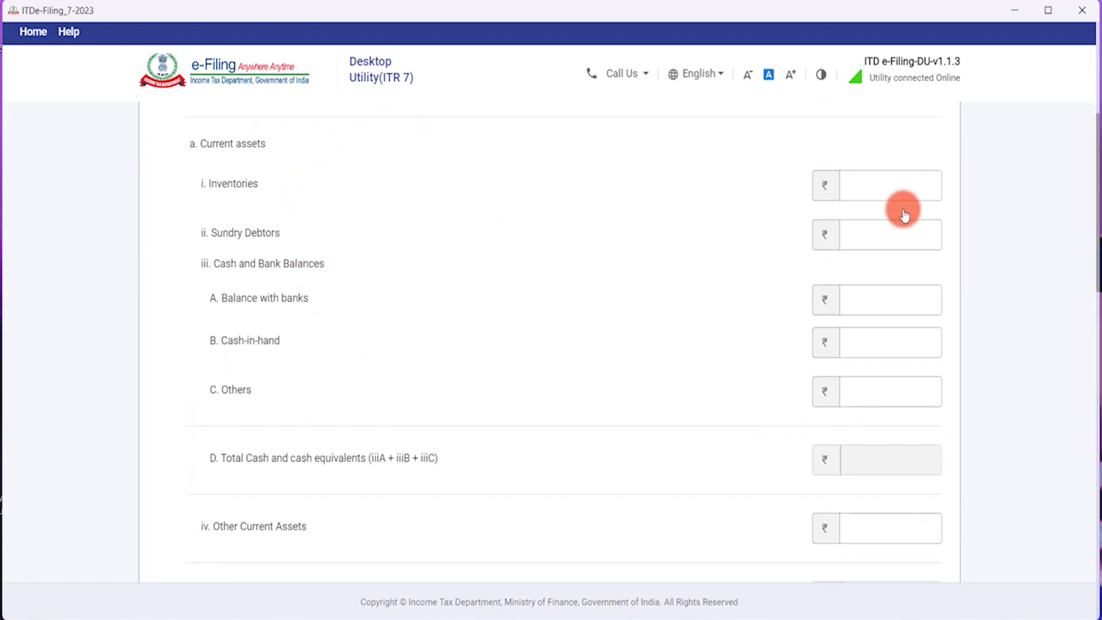
click(889, 189)
text(0)
click(858, 221)
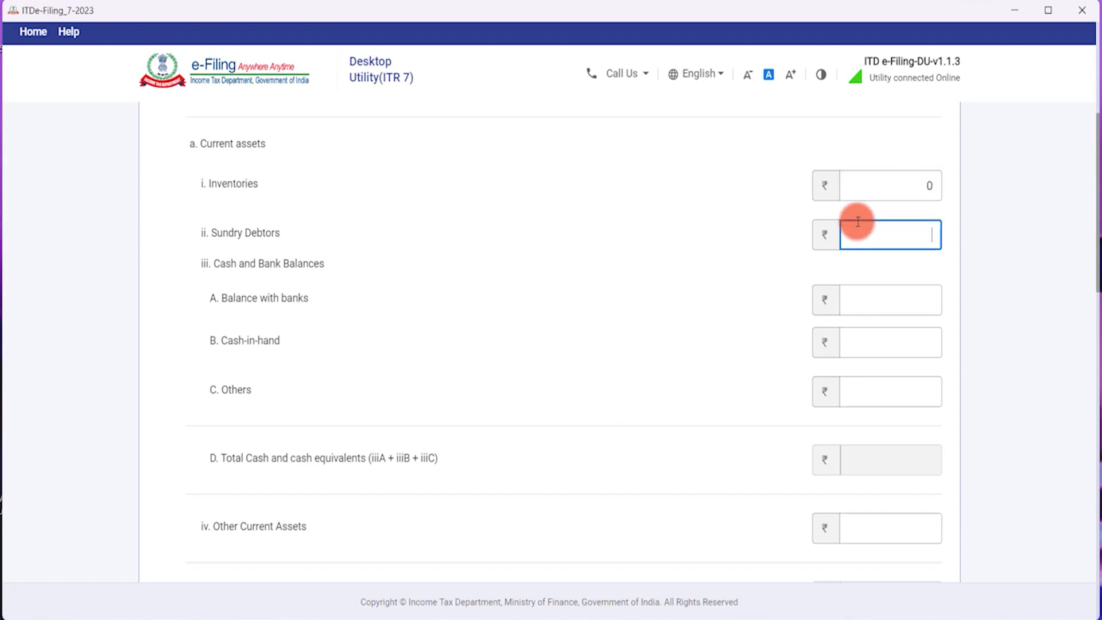
text(0)
key(Tab)
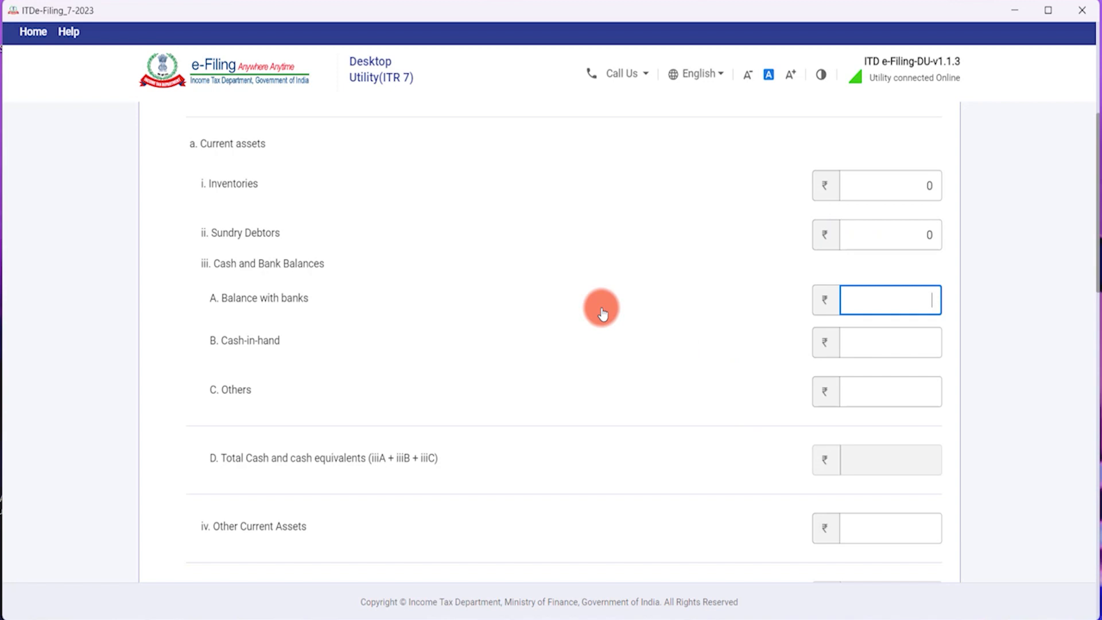
text(200000)
key(Tab)
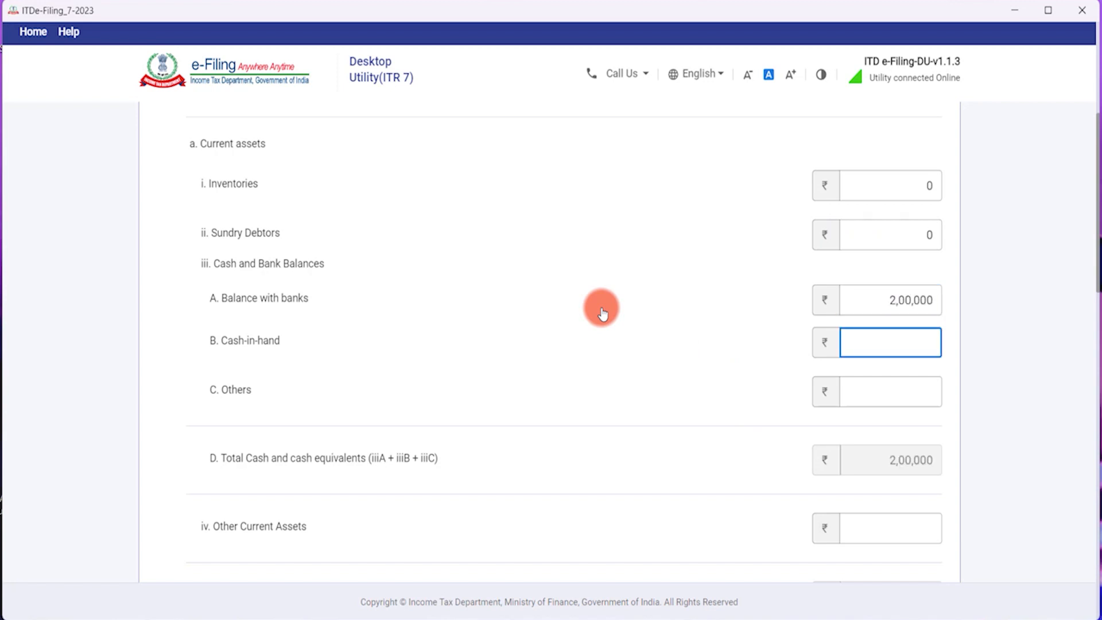
text(100000)
key(Tab)
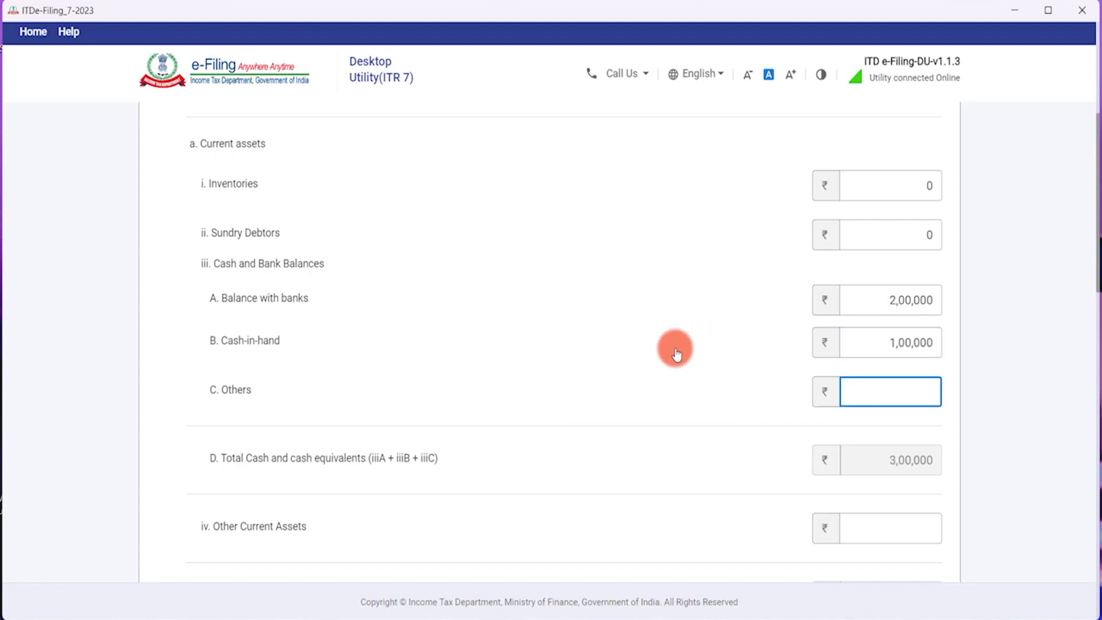
text(0)
key(Tab)
key(Tab)
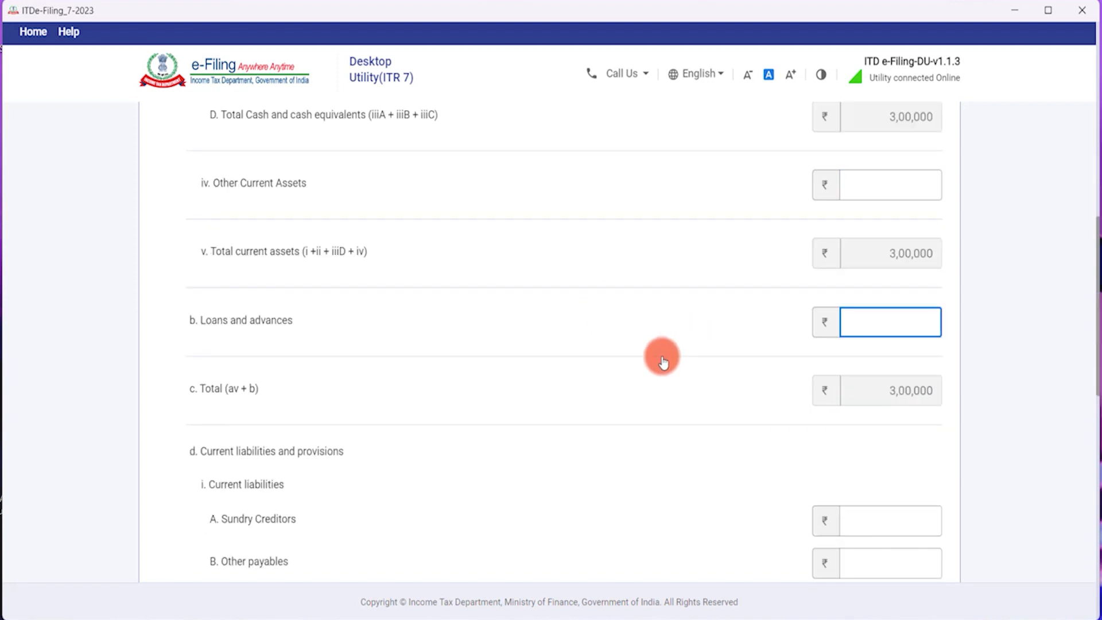
text(0)
key(Tab)
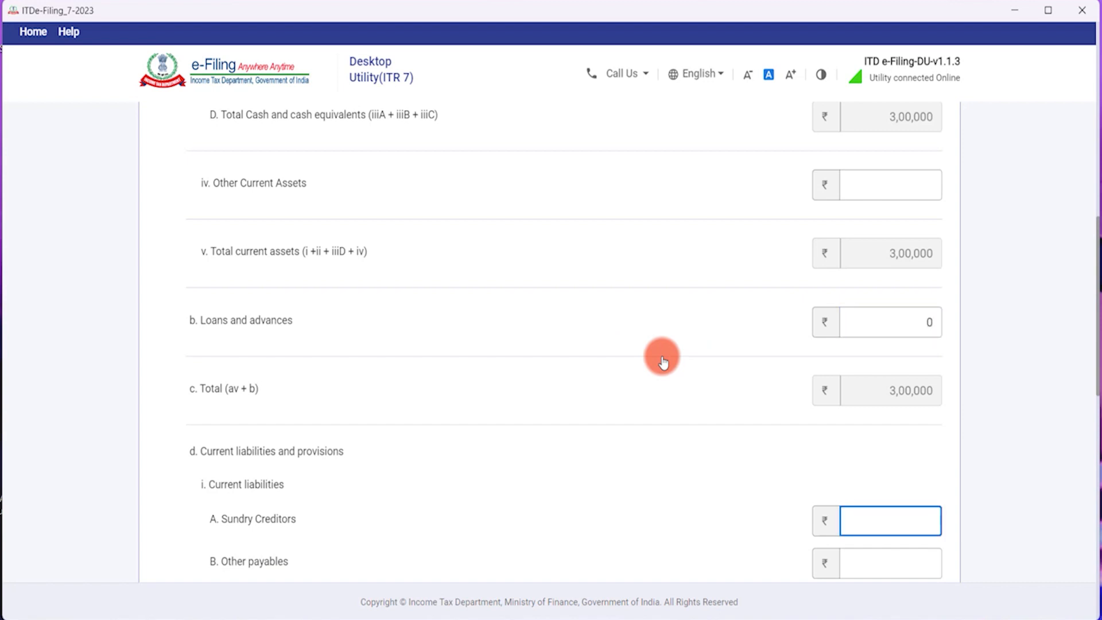
text(0)
key(Tab)
Enter 0 for Other payables and Provisions, then review the current assets section.
scroll(664, 362, down, 4)
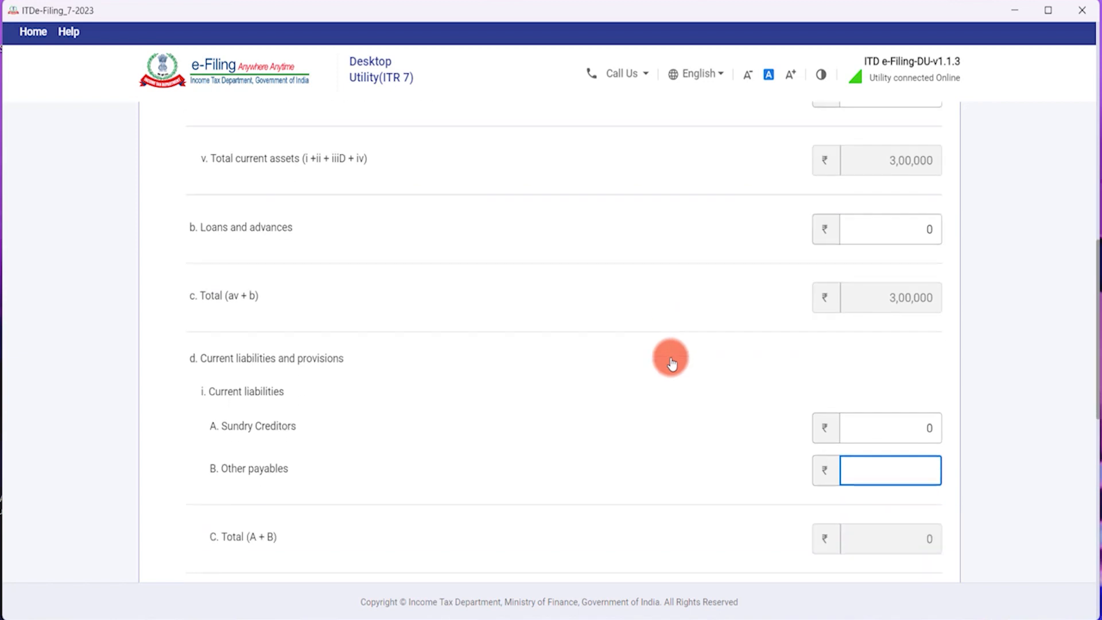
text(0)
key(Tab)
text(0)
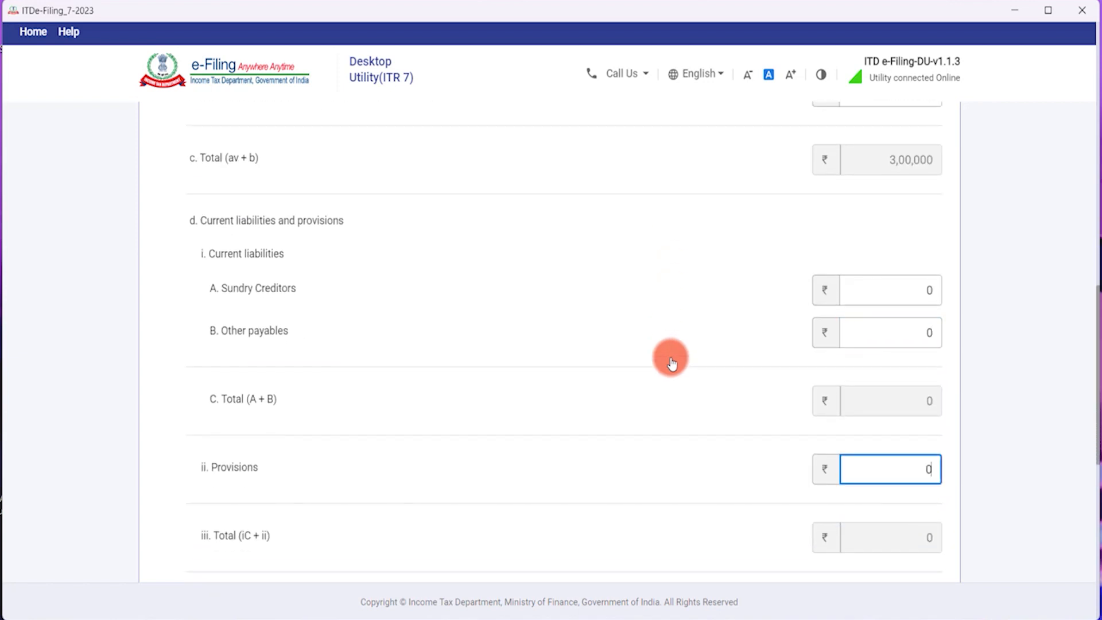
key(Tab)
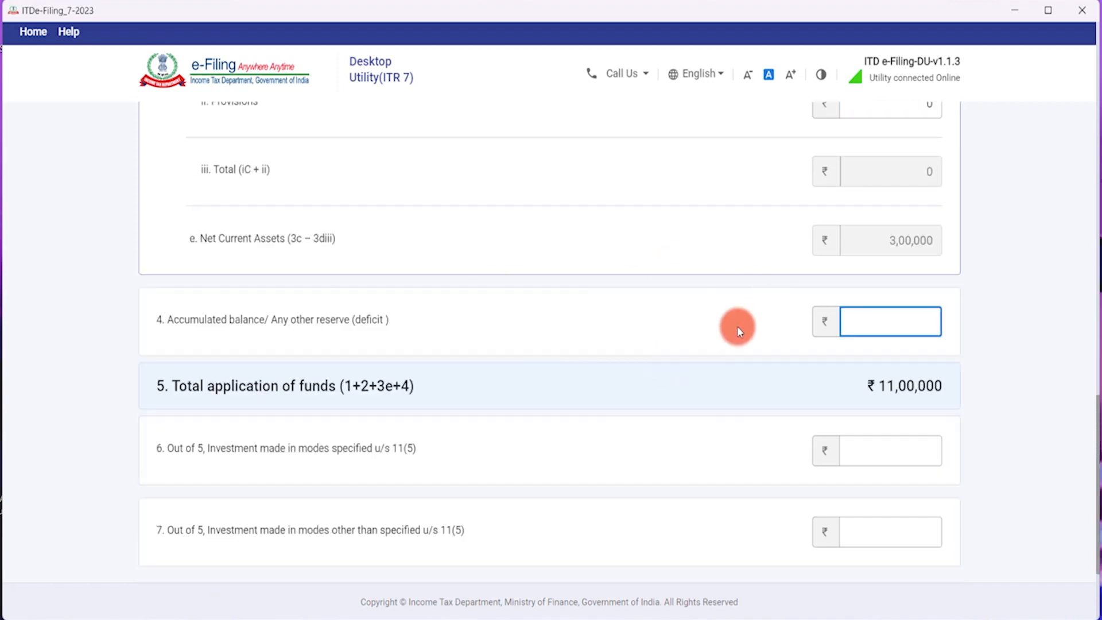
scroll(734, 325, up, 1)
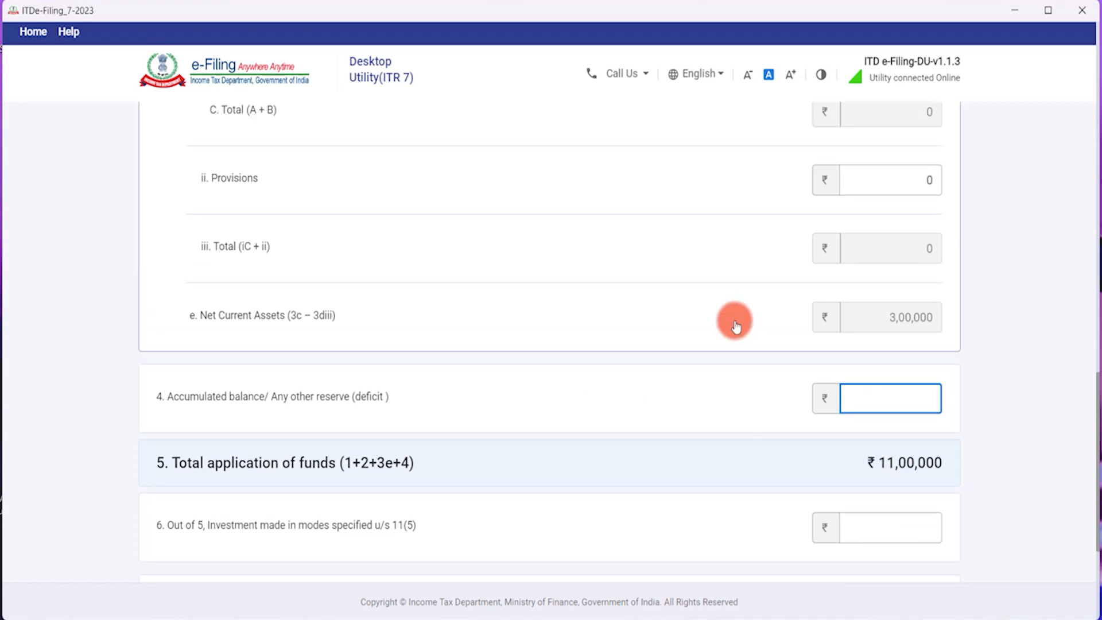
scroll(736, 326, up, 1)
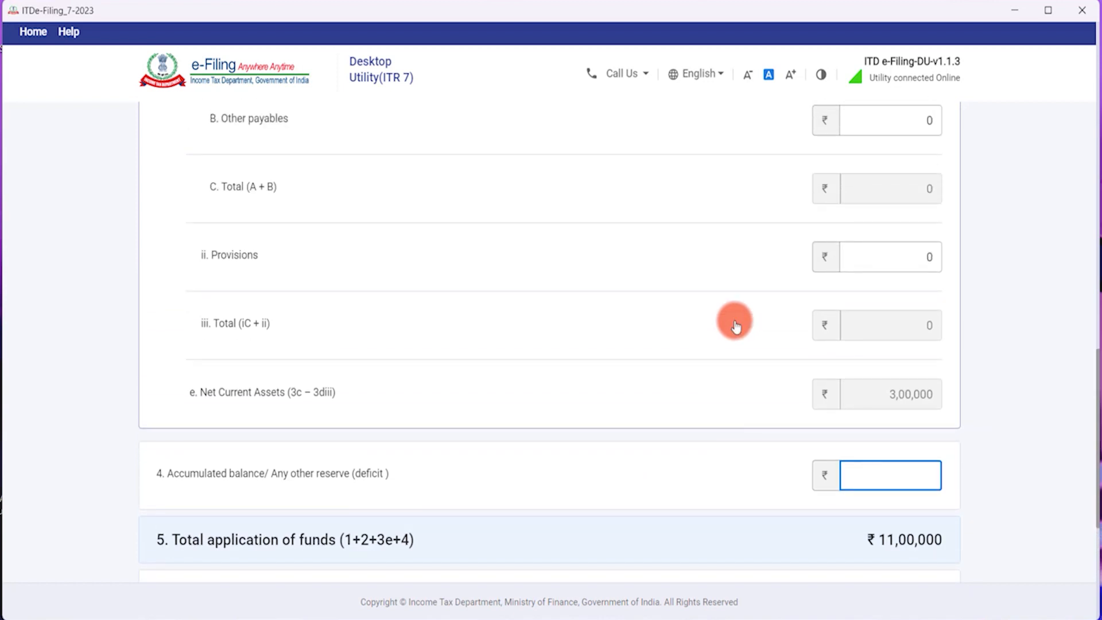
scroll(736, 326, up, 3)
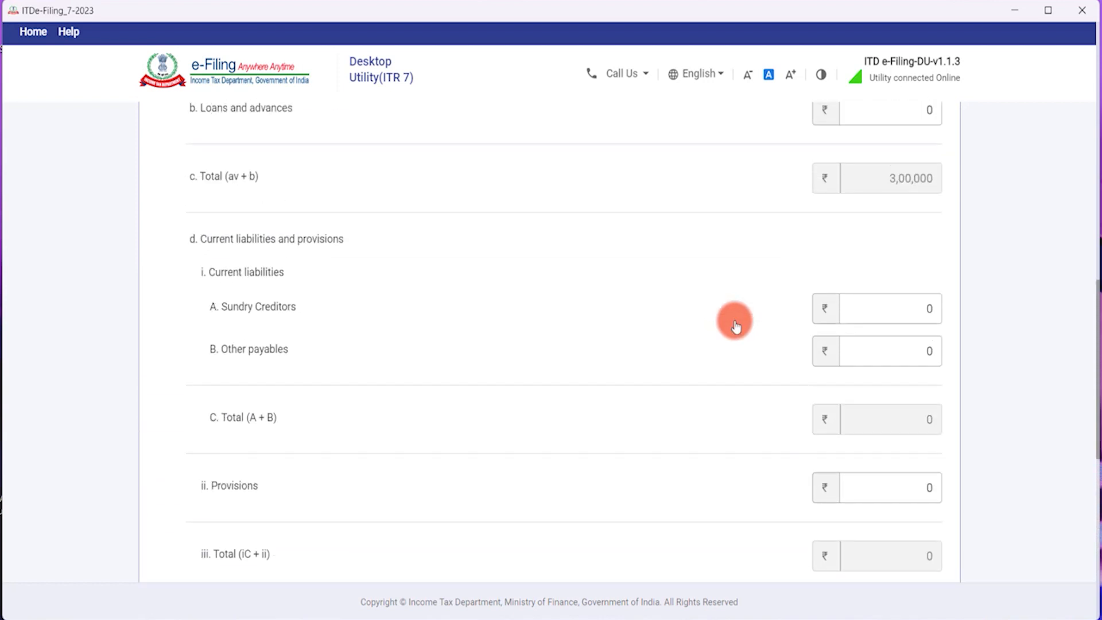
scroll(733, 304, up, 2)
scroll(732, 306, up, 2)
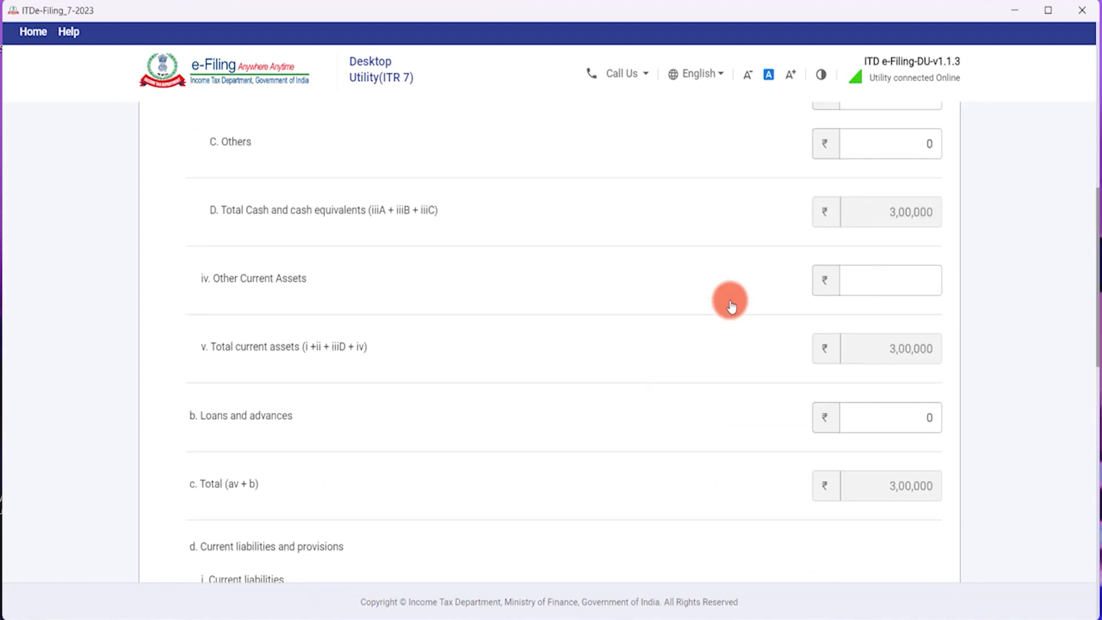
scroll(731, 306, up, 1)
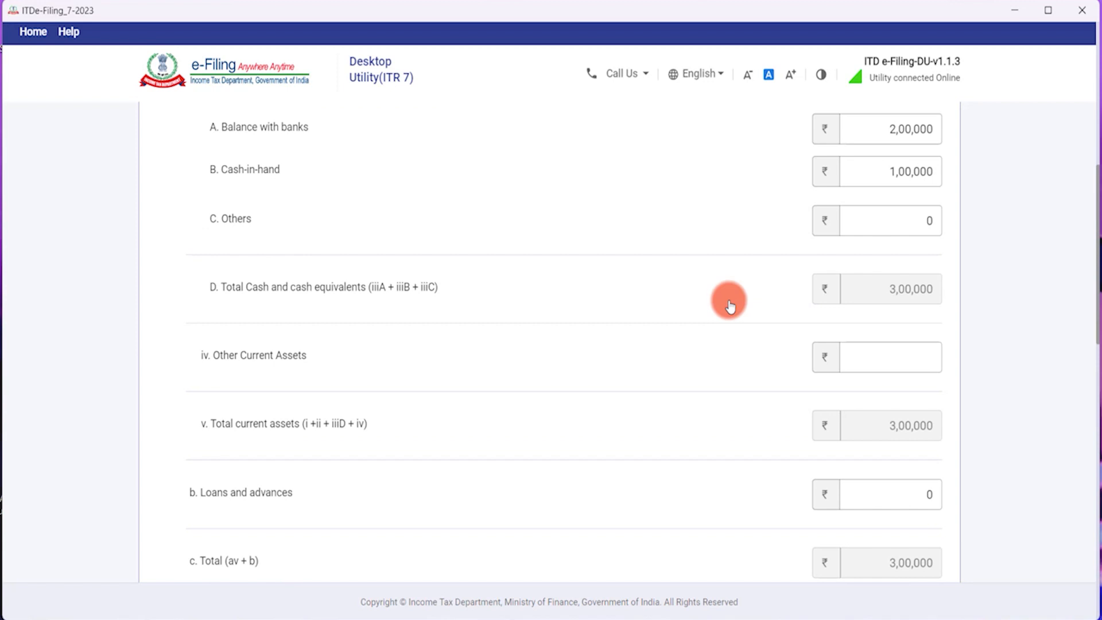
scroll(731, 304, down, 4)
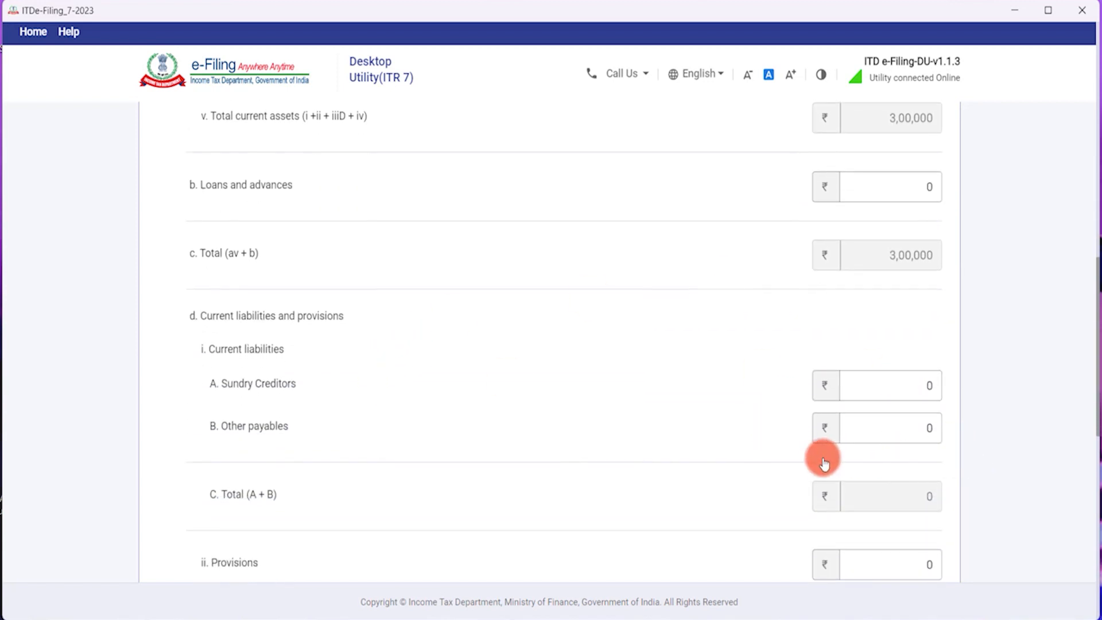
scroll(873, 396, down, 8)
scroll(871, 389, up, 7)
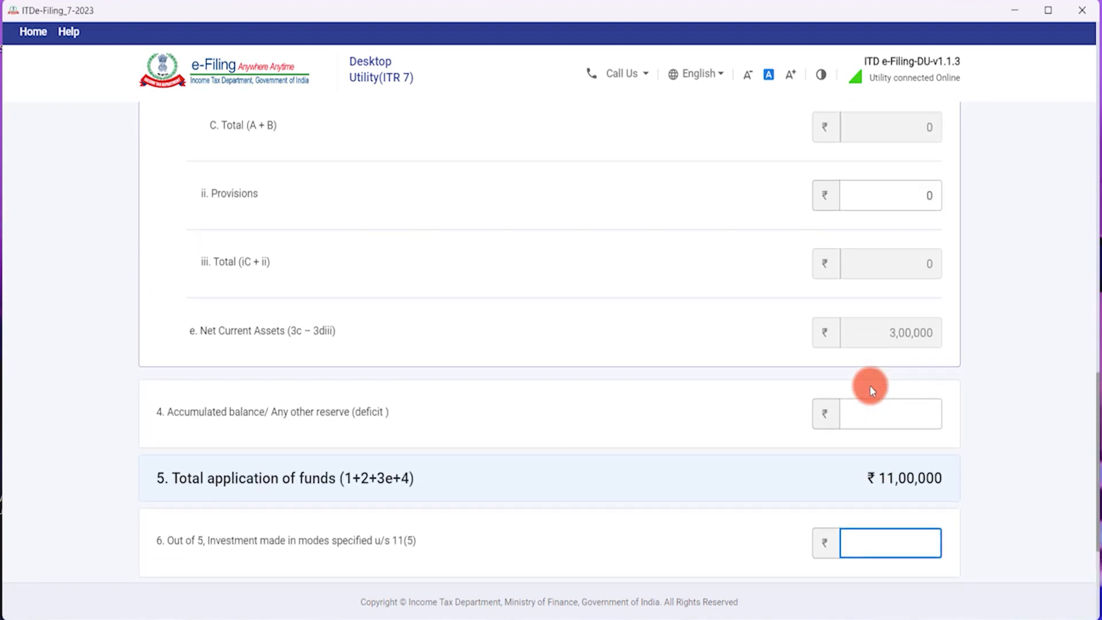
scroll(872, 390, up, 4)
Correct Loans and advances to 1,00,000, bringing total application of funds to 12,00,000.
click(875, 367)
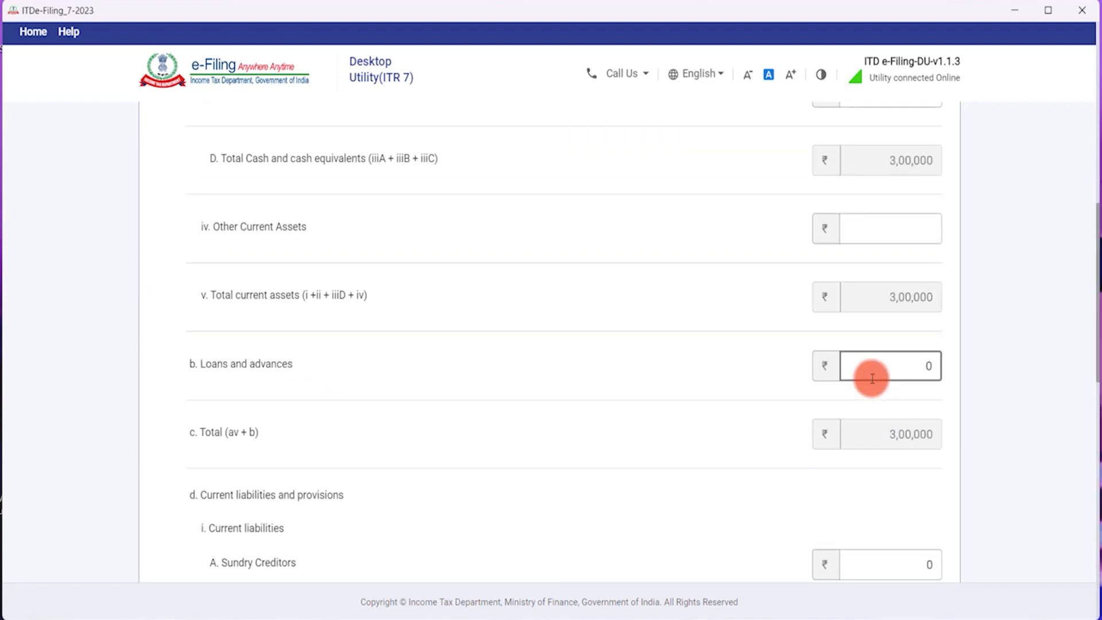
click(911, 377)
text(1,00,0)
text(0000)
key(Tab)
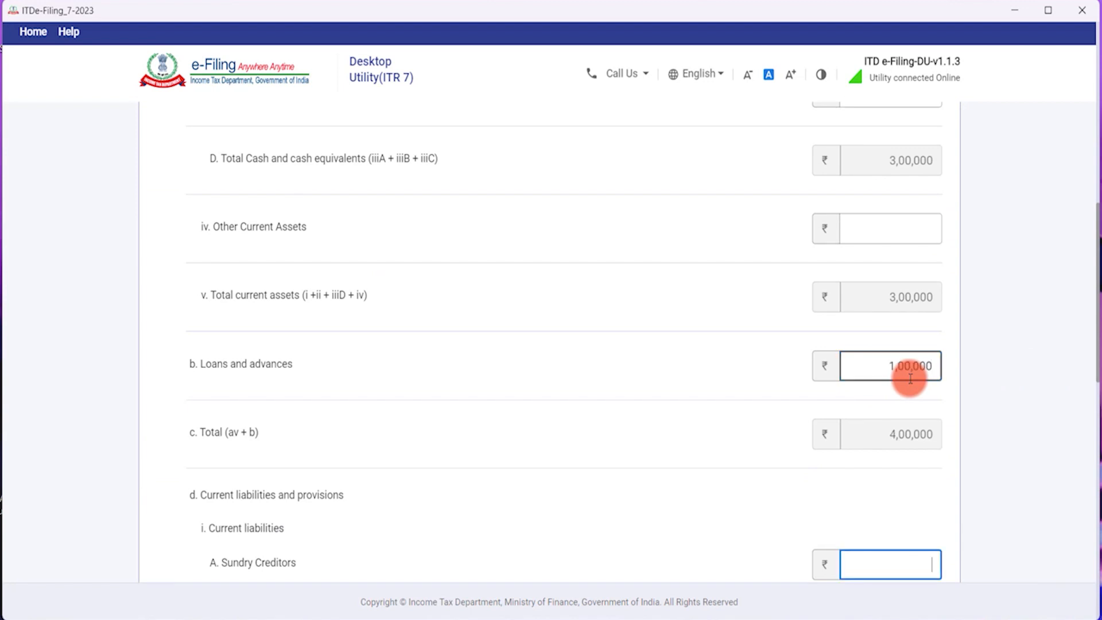
scroll(892, 383, down, 4)
scroll(891, 383, down, 4)
text(0)
scroll(886, 402, down, 4)
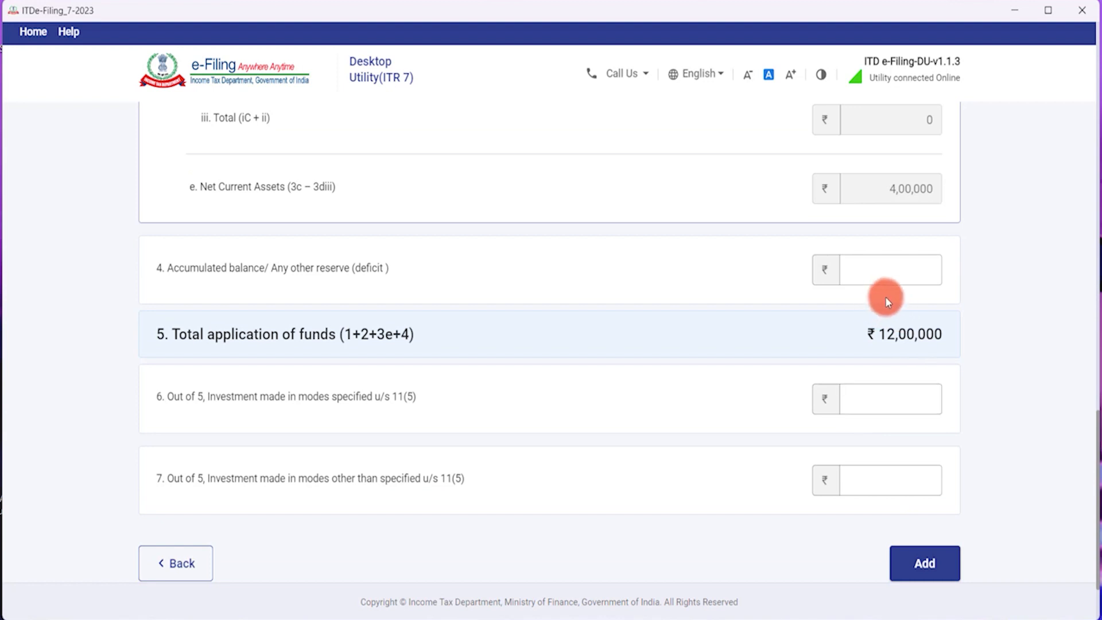
click(886, 273)
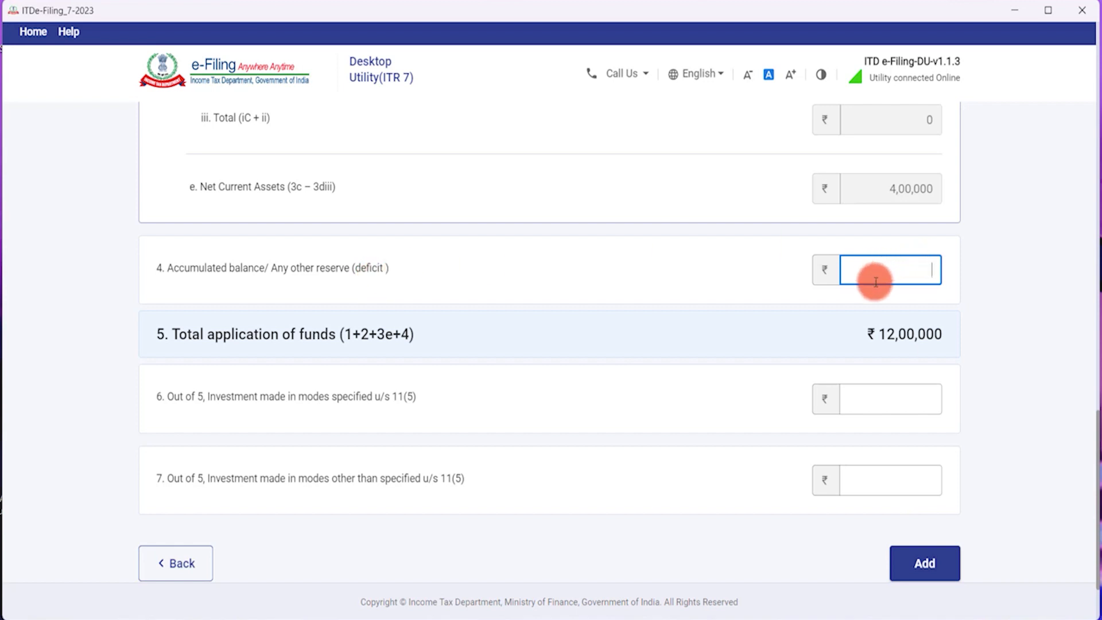
Enter 0 as the Accumulated balance.
text(0)
click(769, 302)
scroll(804, 372, down, 1)
scroll(805, 372, down, 1)
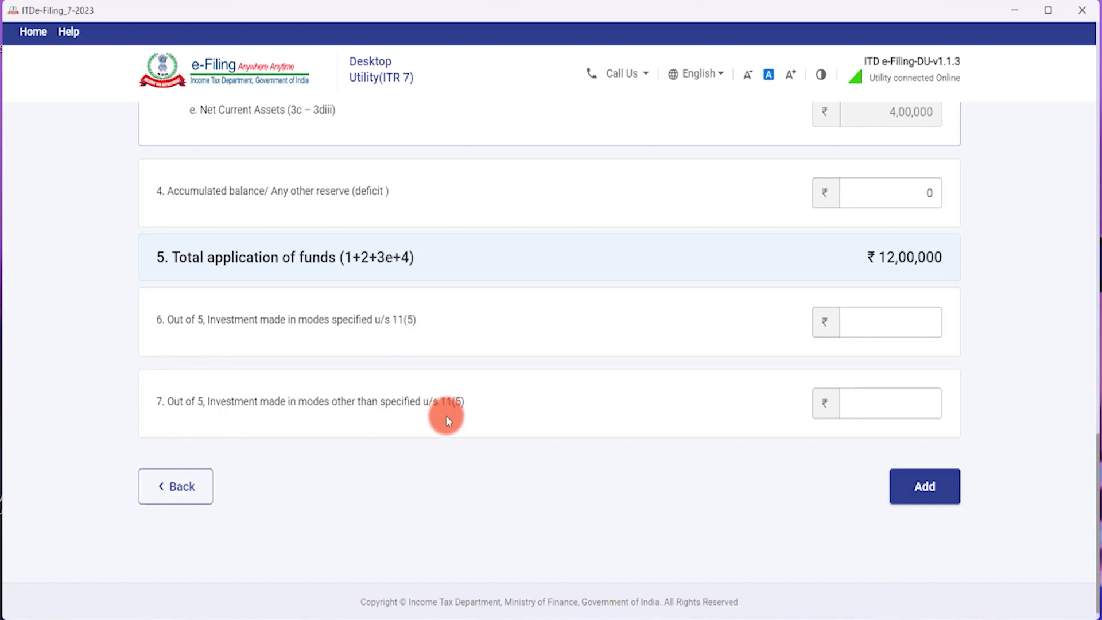
Record 6,00,000 invested in modes u/s 11(5), replacing 4,00,000, and 0 in other modes.
click(922, 320)
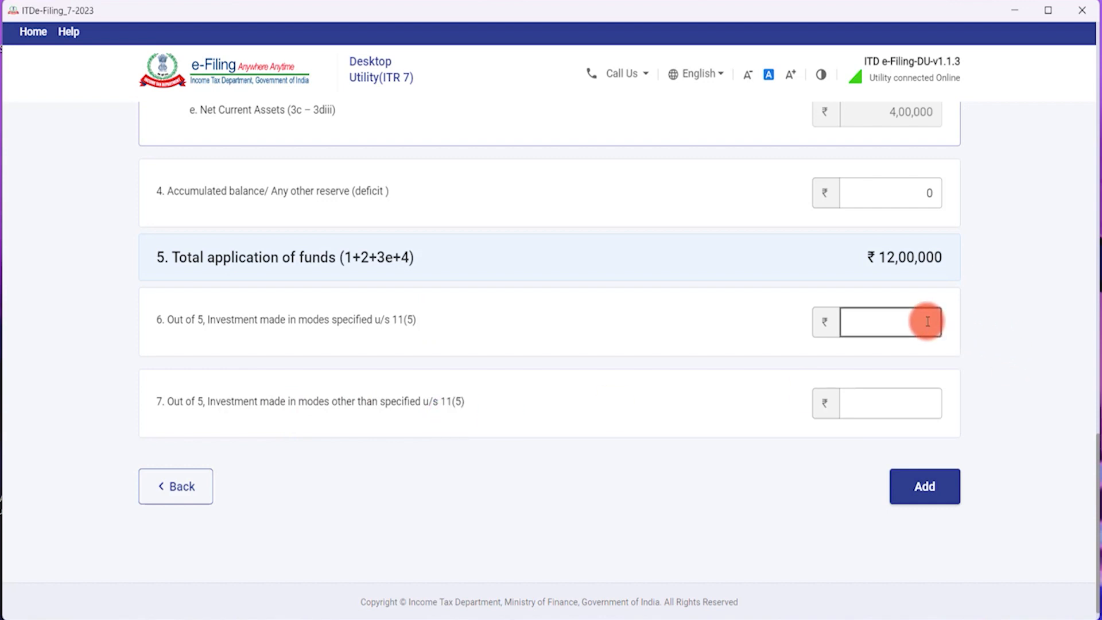
text(400000)
key(Tab)
key(Tab)
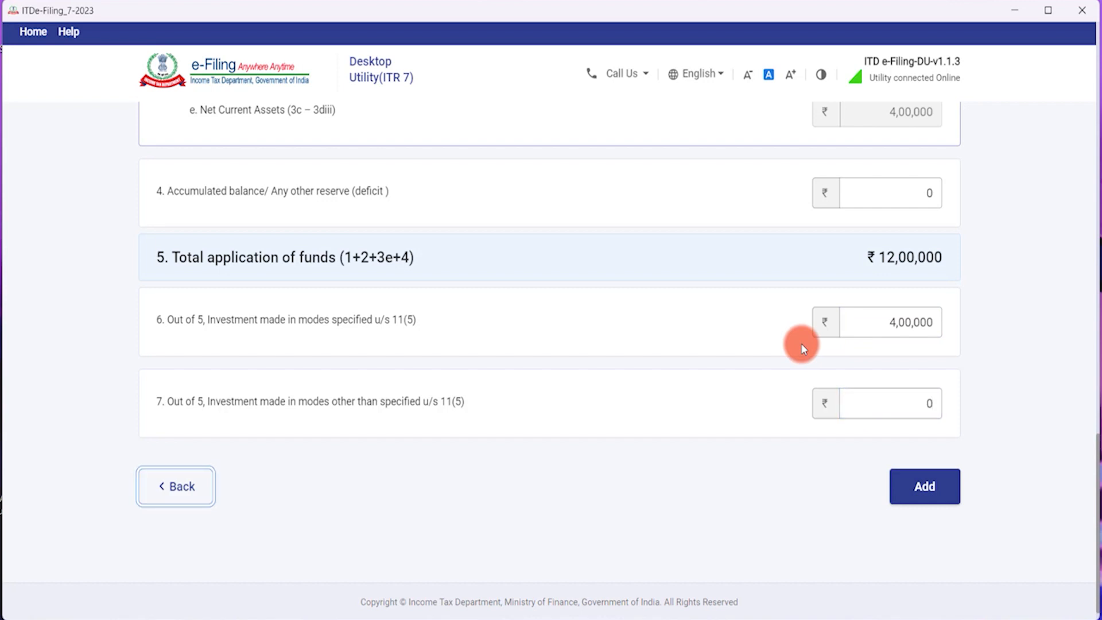
scroll(738, 454, up, 3)
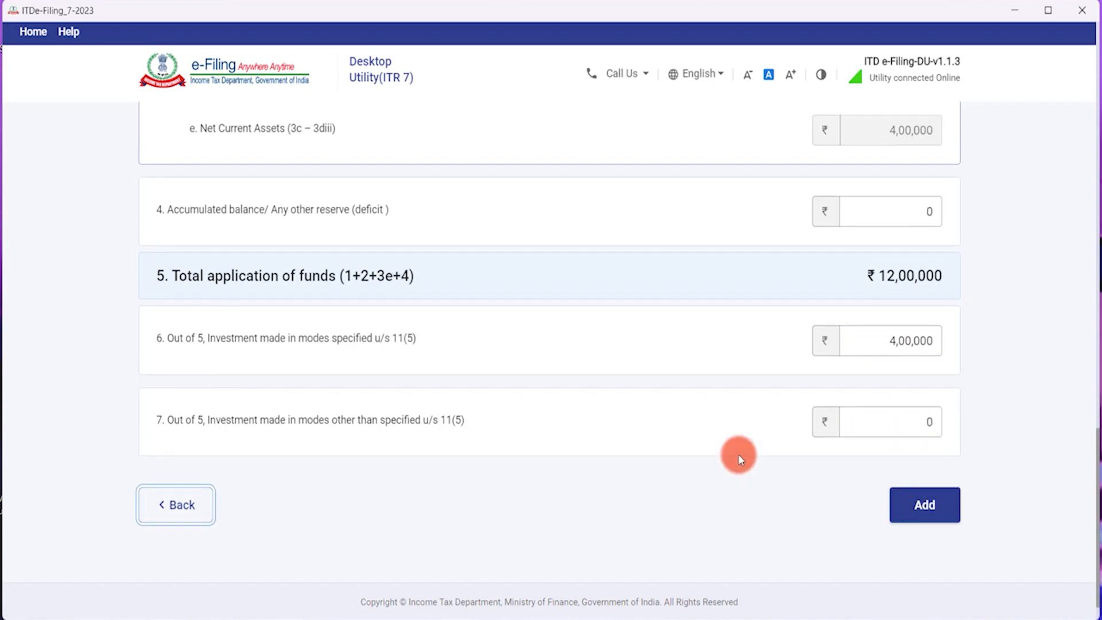
scroll(738, 454, up, 9)
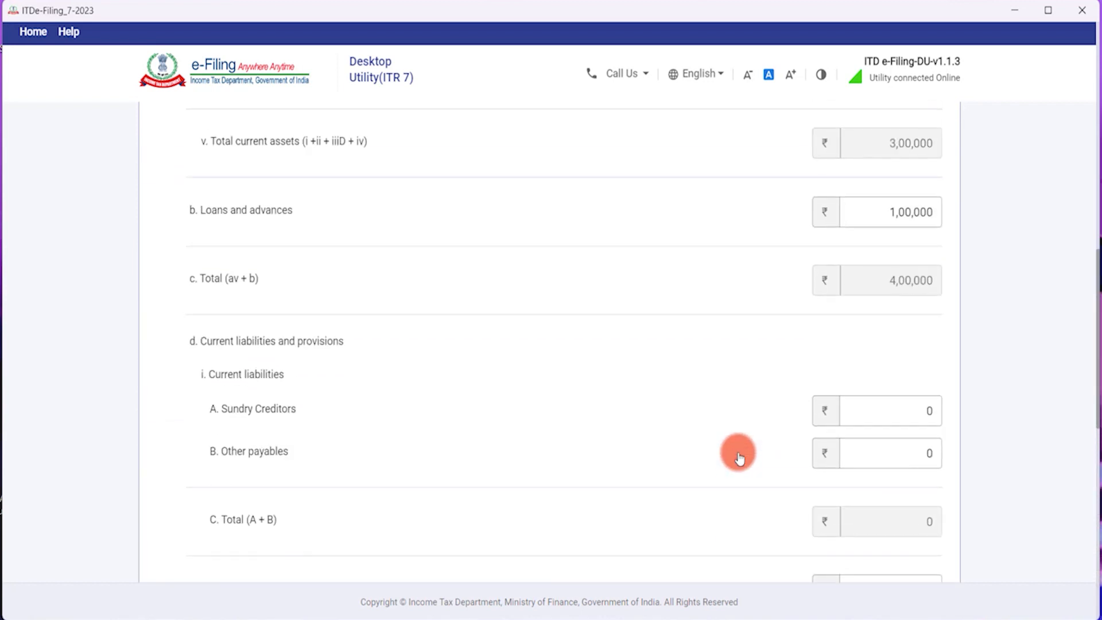
scroll(863, 295, up, 3)
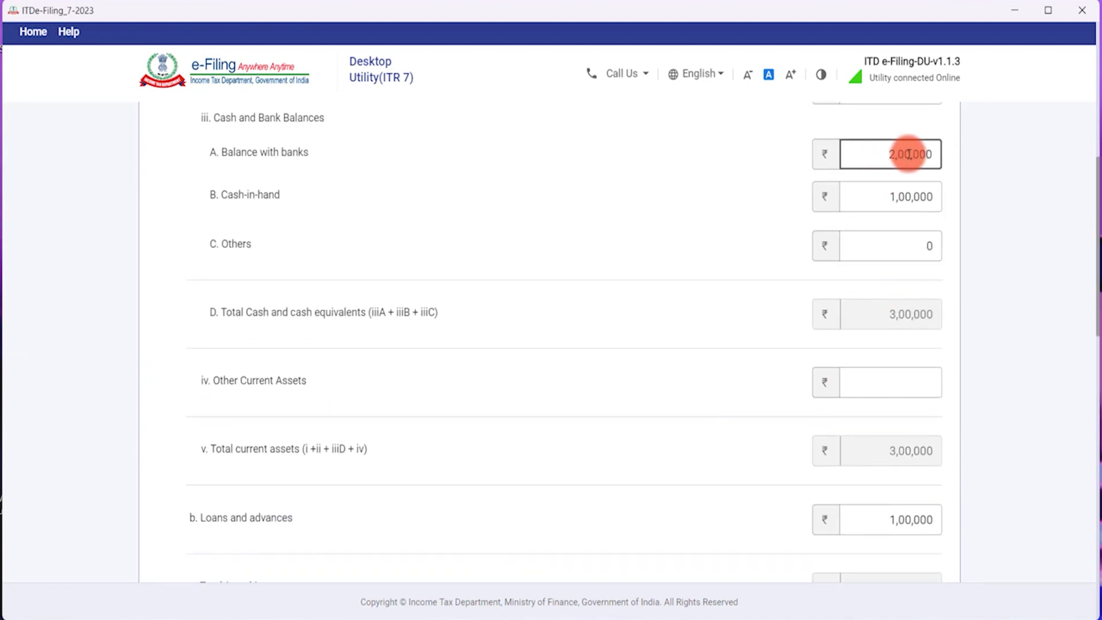
scroll(829, 293, down, 10)
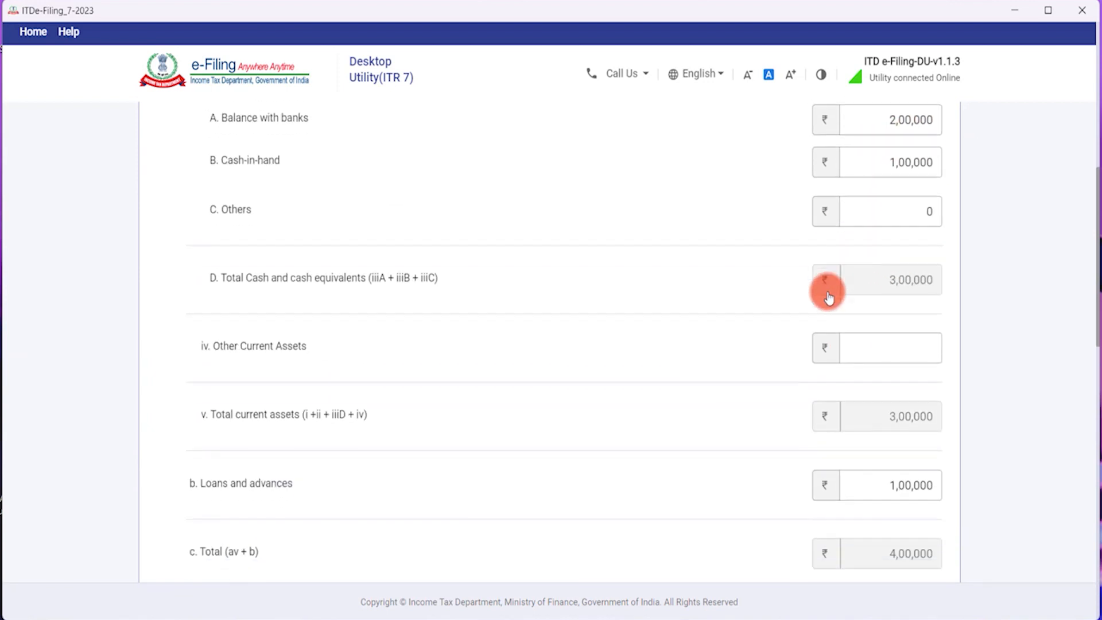
scroll(825, 298, down, 6)
click(850, 295)
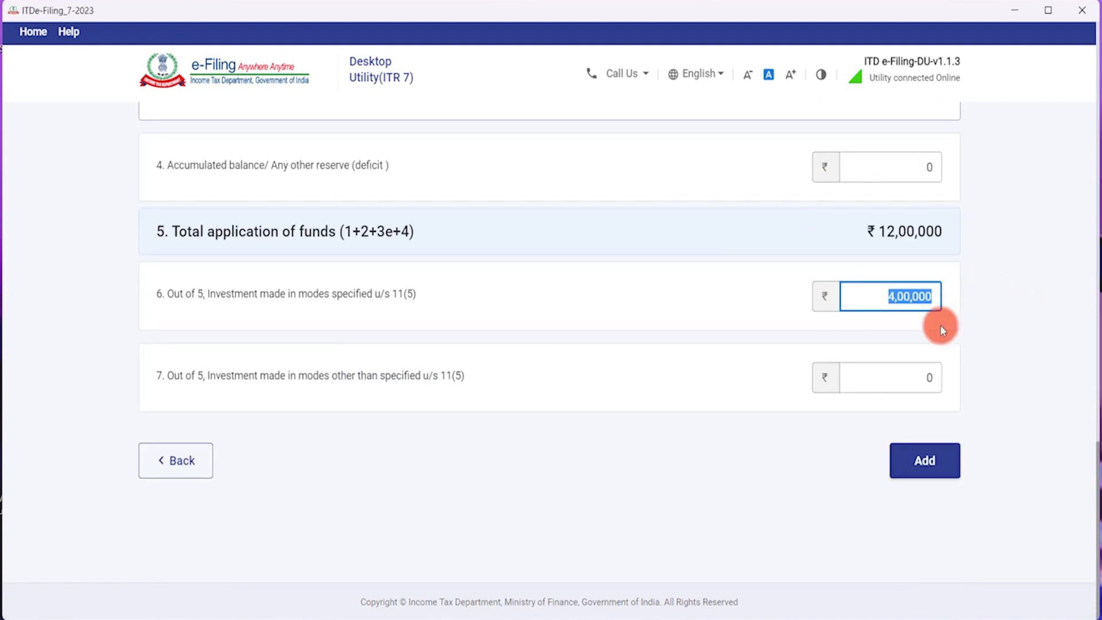
text(600000)
key(Tab)
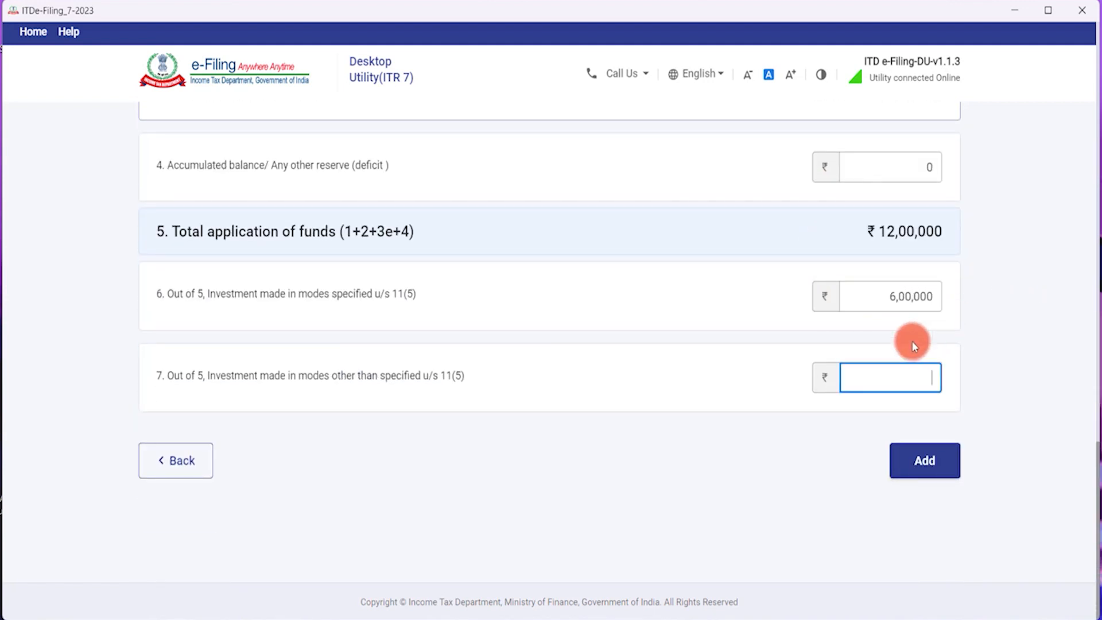
text(0)
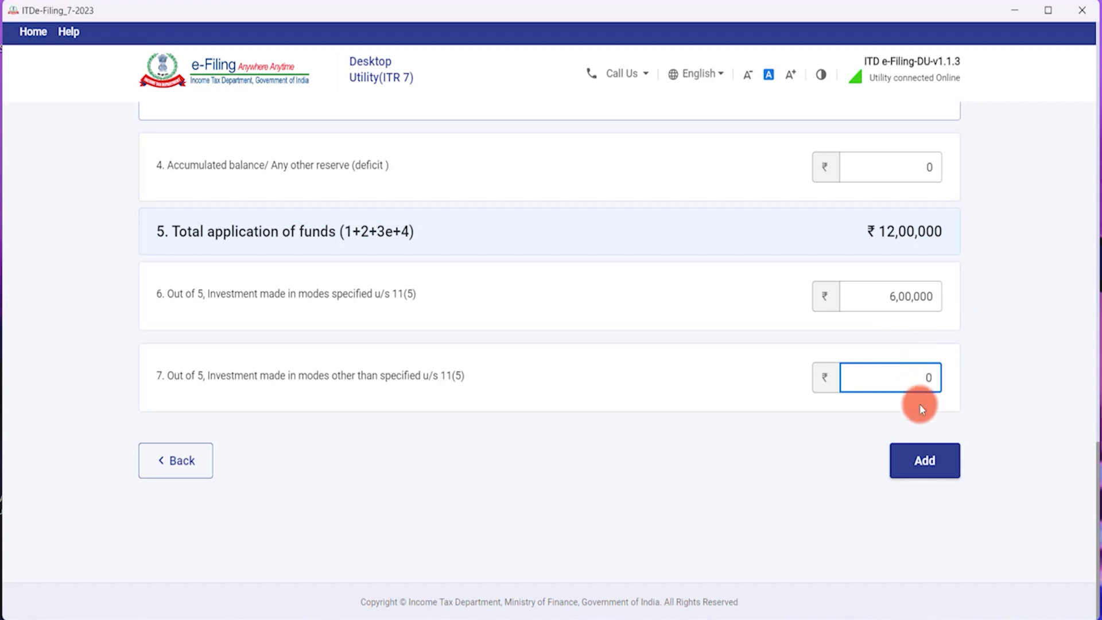
Add the Application of Funds details and confirm the Part A - Balance Sheet.
click(804, 279)
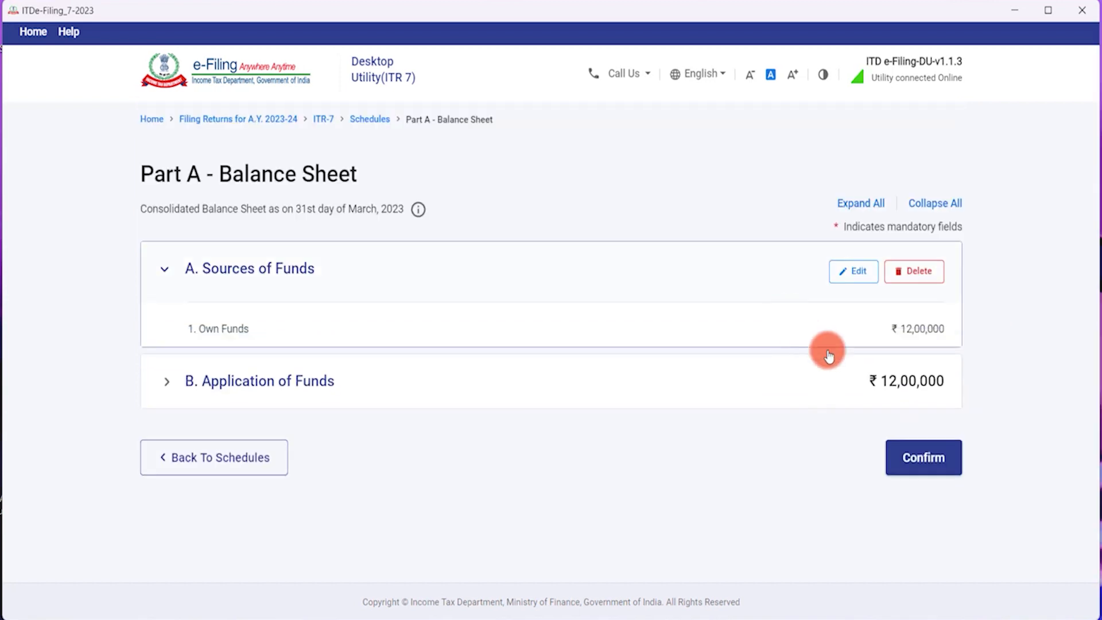
scroll(800, 381, down, 3)
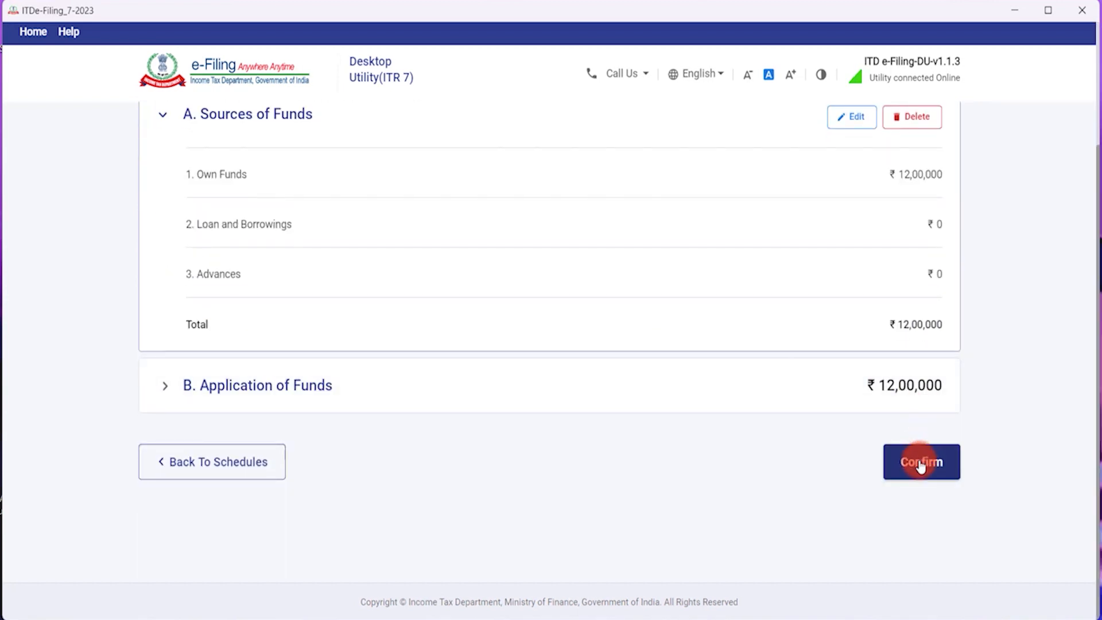
click(164, 115)
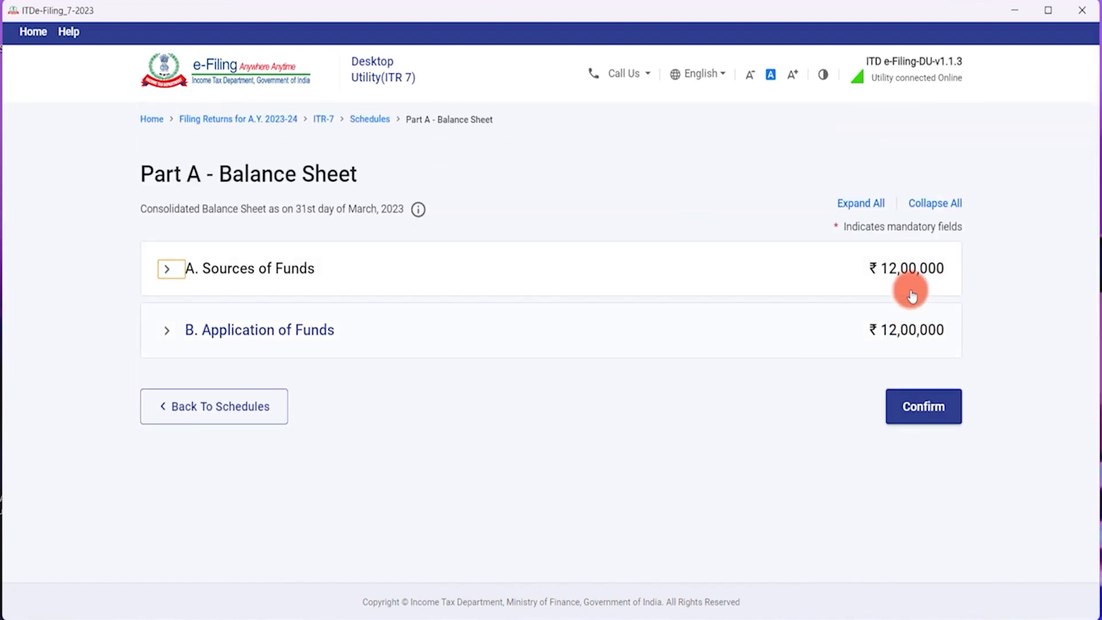
click(922, 407)
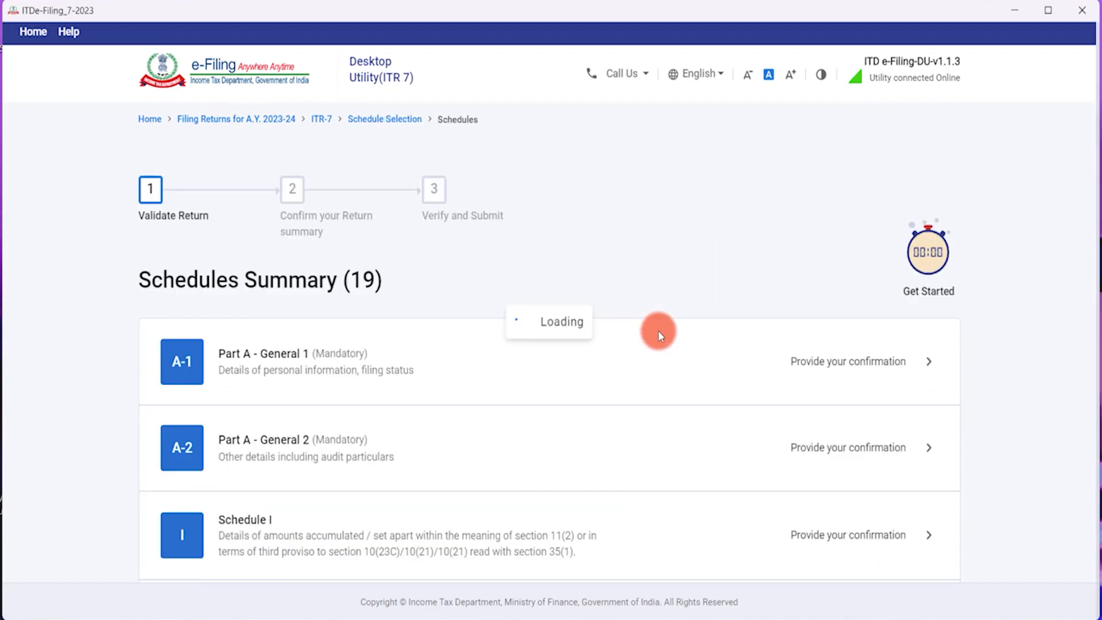
Open Schedule R from the Schedules Summary to review its corpus reconciliation.
scroll(658, 332, down, 15)
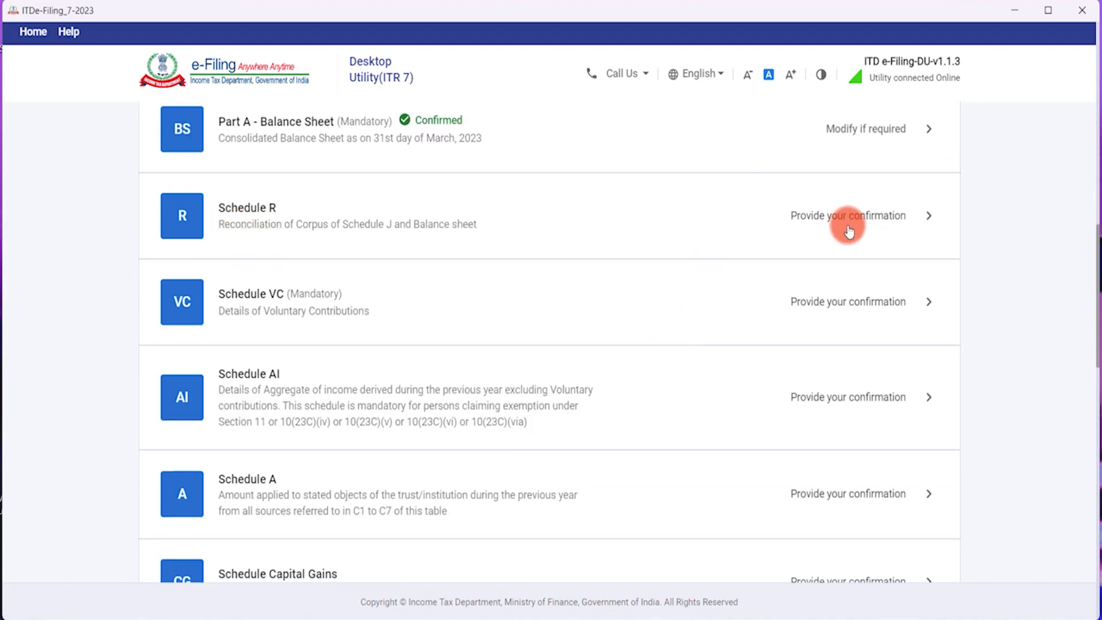
click(649, 229)
scroll(647, 288, down, 3)
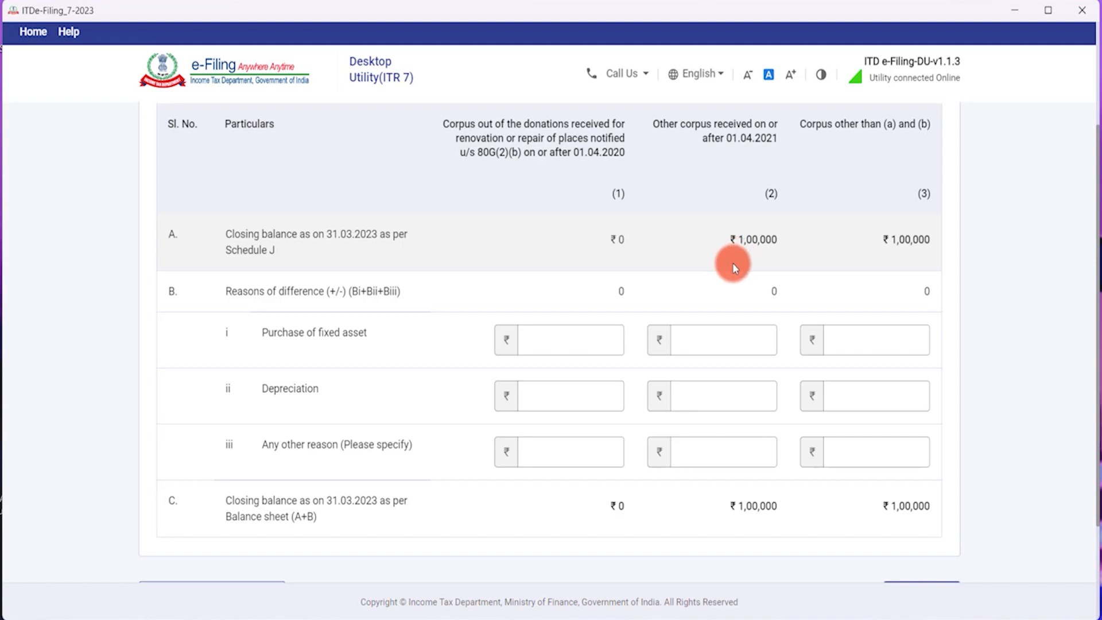
scroll(733, 263, up, 3)
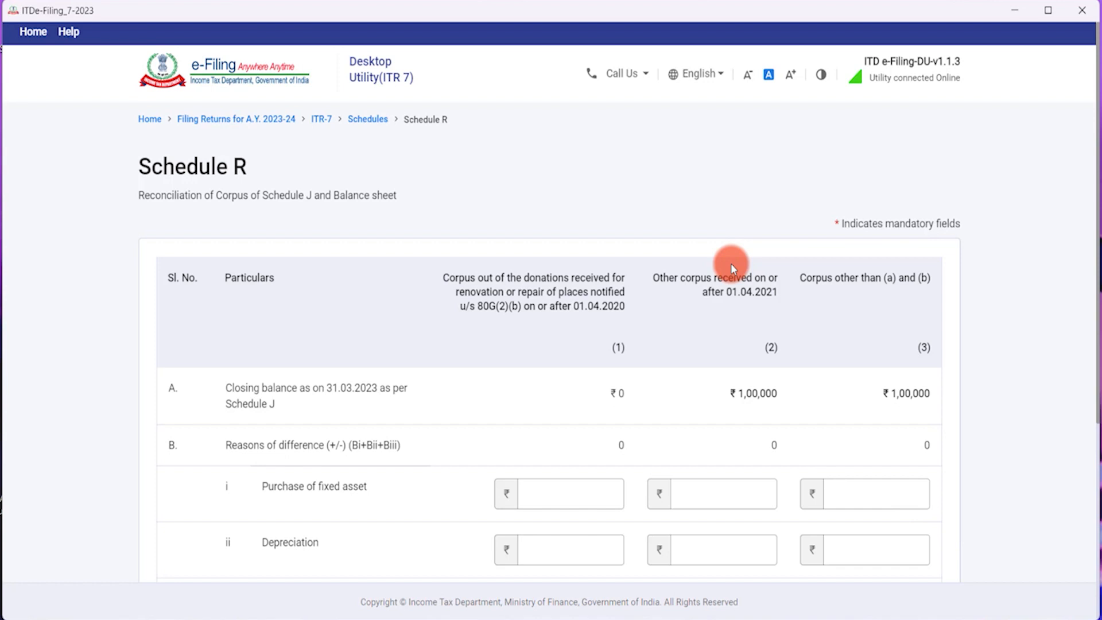
scroll(732, 263, down, 3)
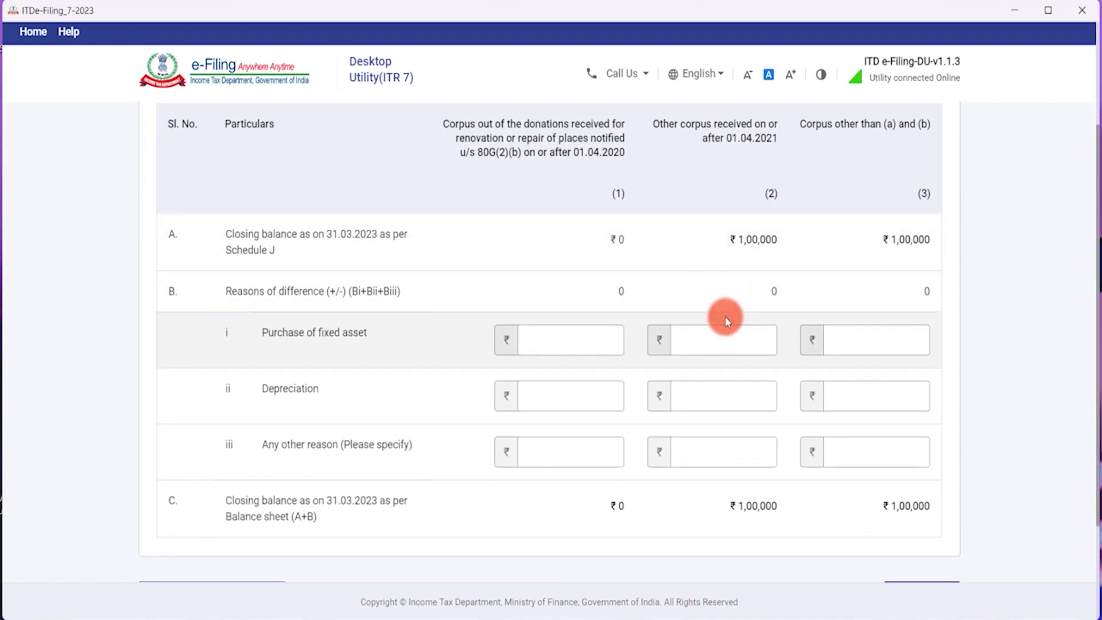
scroll(725, 313, down, 2)
scroll(725, 314, up, 2)
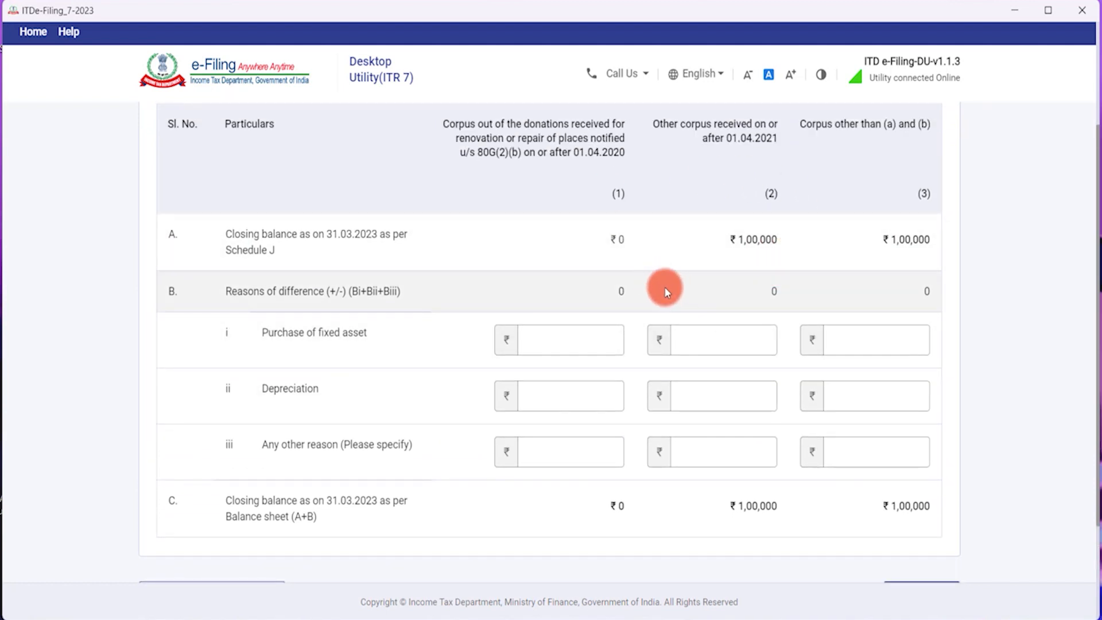
scroll(665, 290, up, 2)
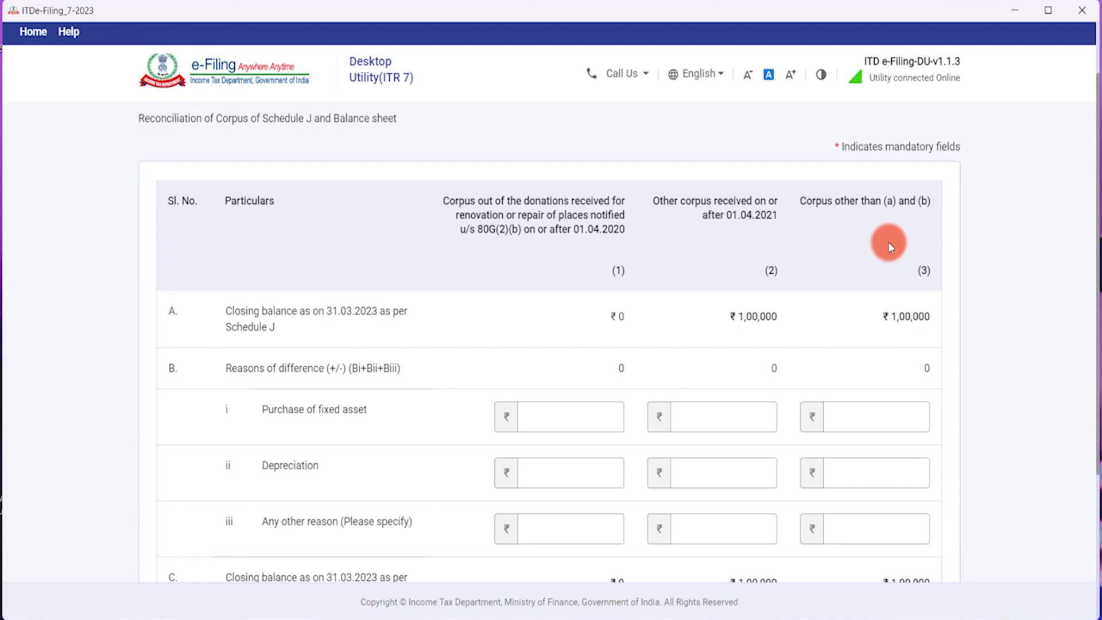
scroll(878, 255, down, 2)
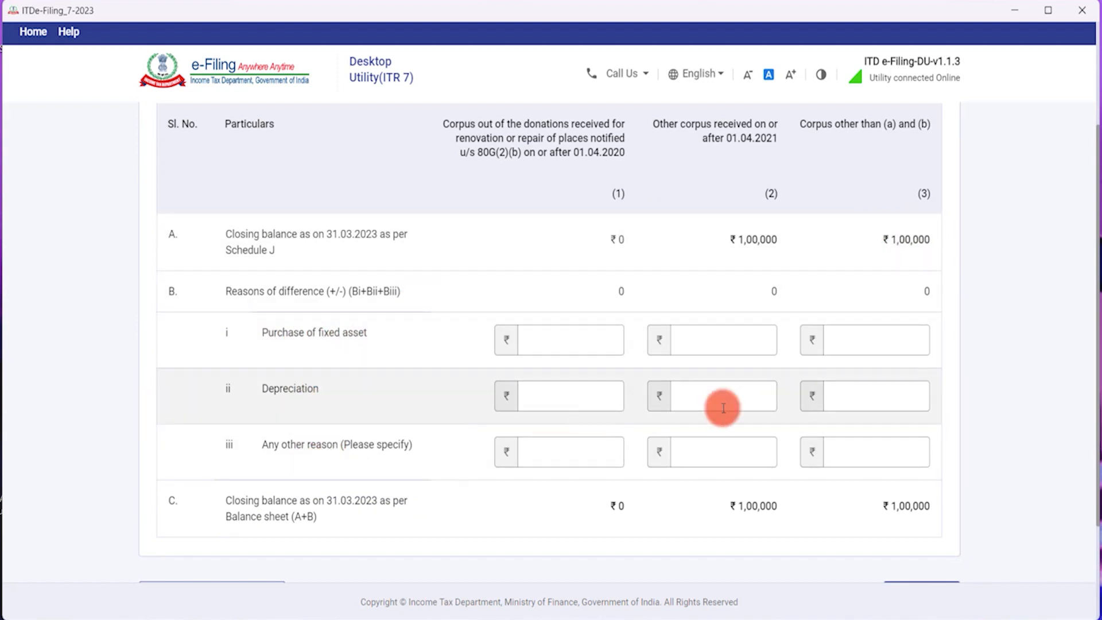
Leave column 3 for fixed asset purchase, depreciation and other reasons empty and confirm Schedule R.
click(894, 343)
click(894, 396)
click(897, 450)
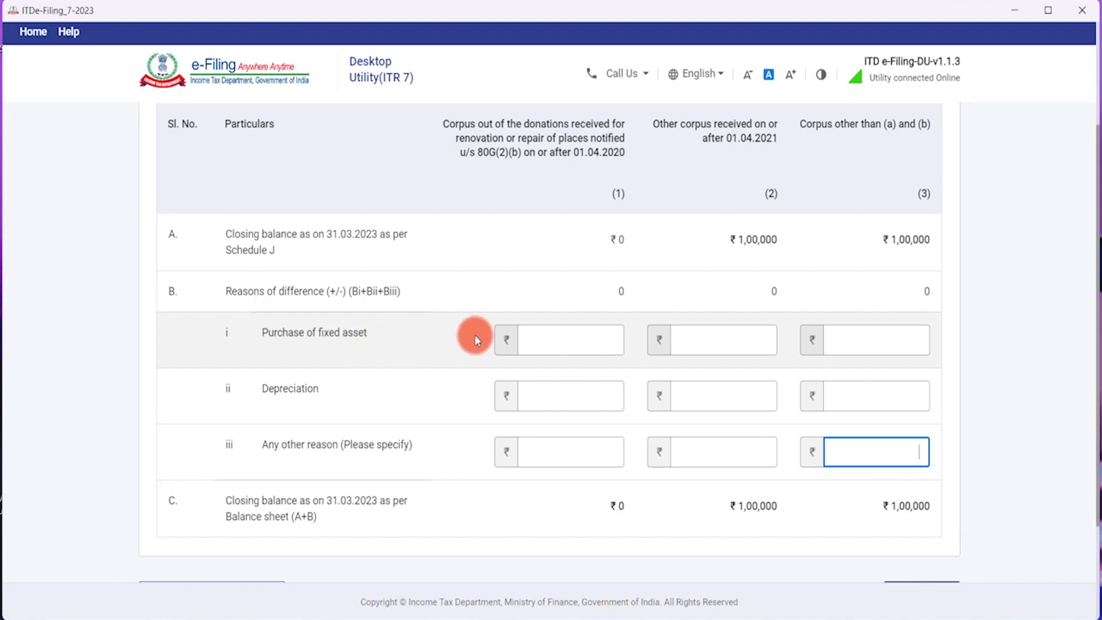
scroll(468, 336, down, 2)
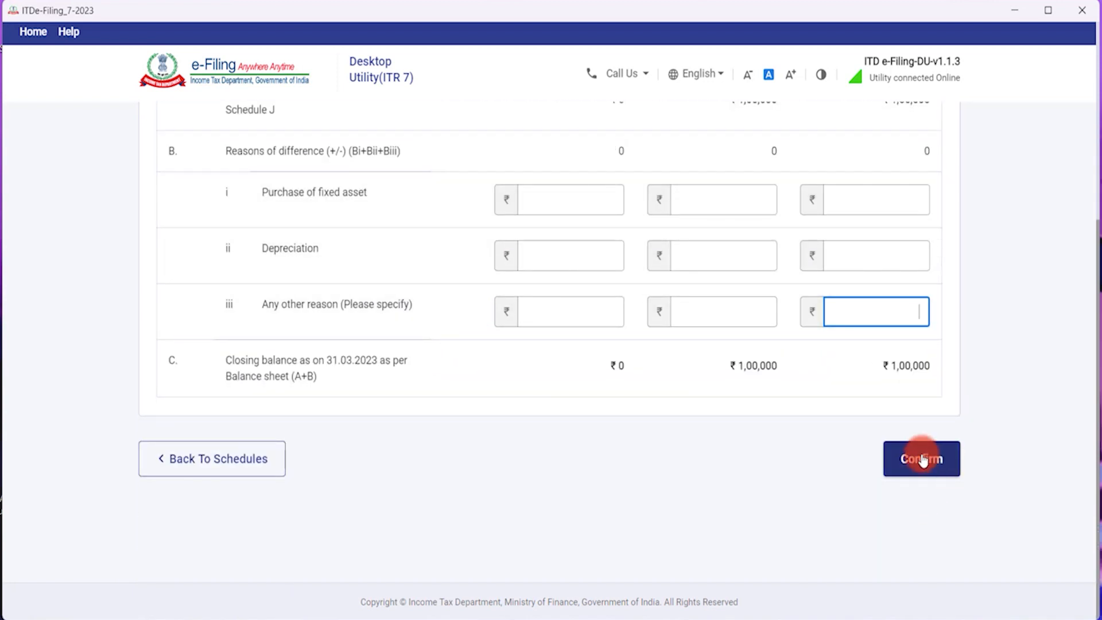
click(922, 459)
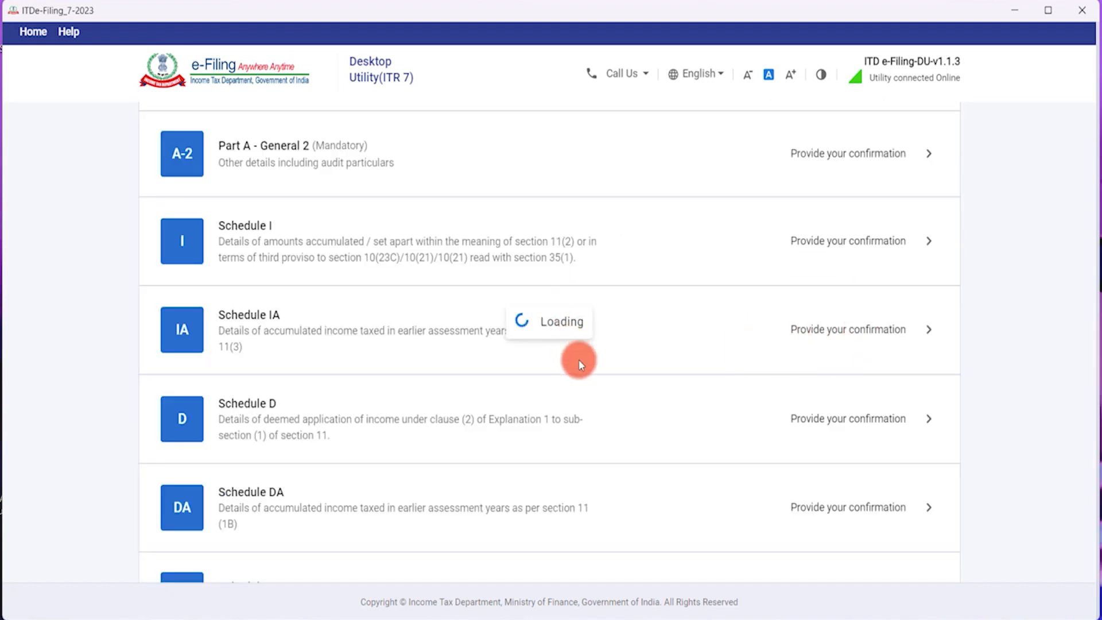
Find Schedule VC in the Schedules Summary and open its voluntary contributions form.
scroll(580, 365, down, 15)
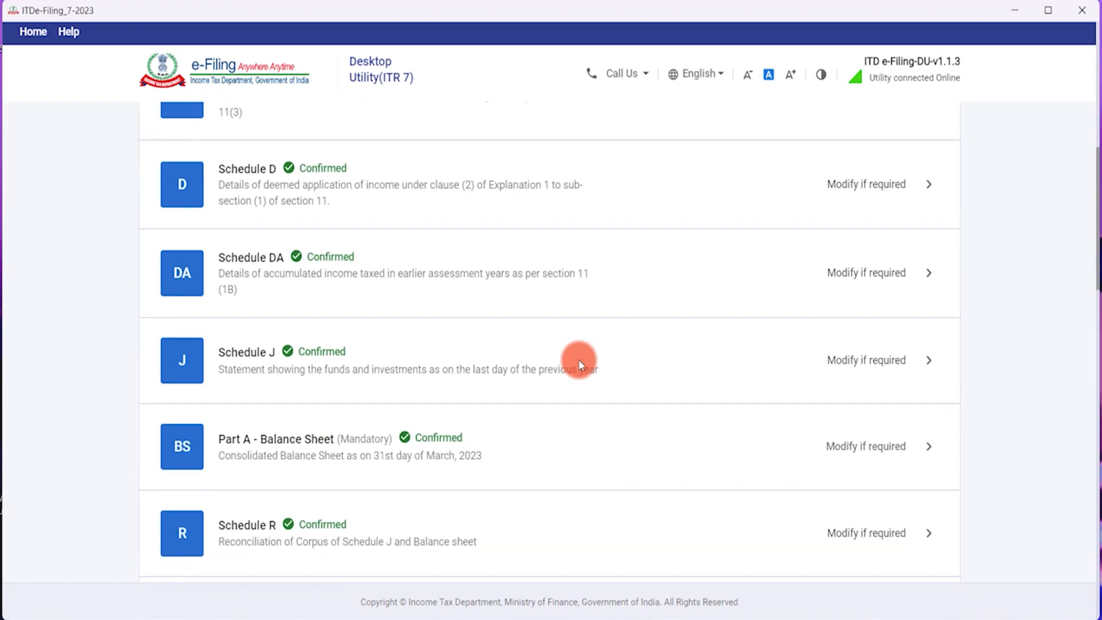
scroll(580, 365, up, 1)
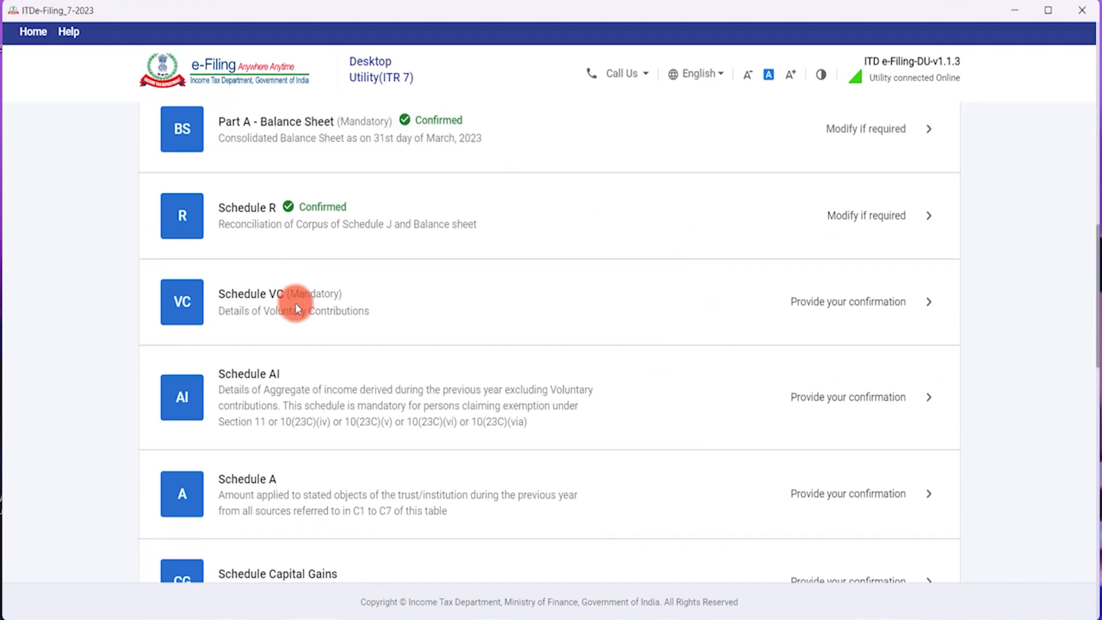
scroll(831, 461, up, 3)
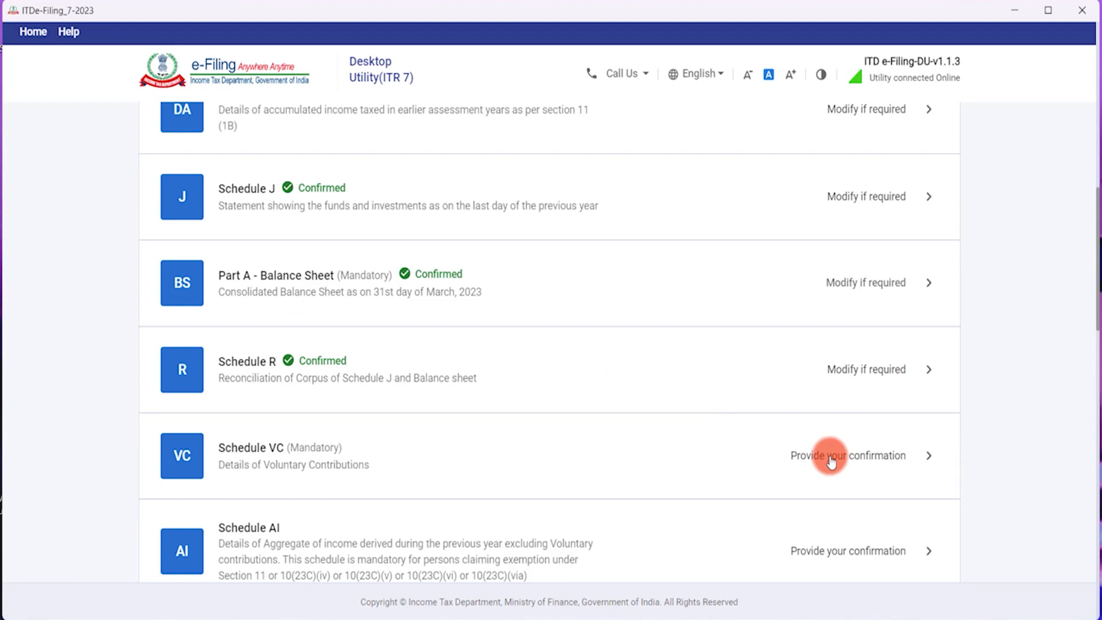
click(832, 457)
scroll(435, 425, down, 1)
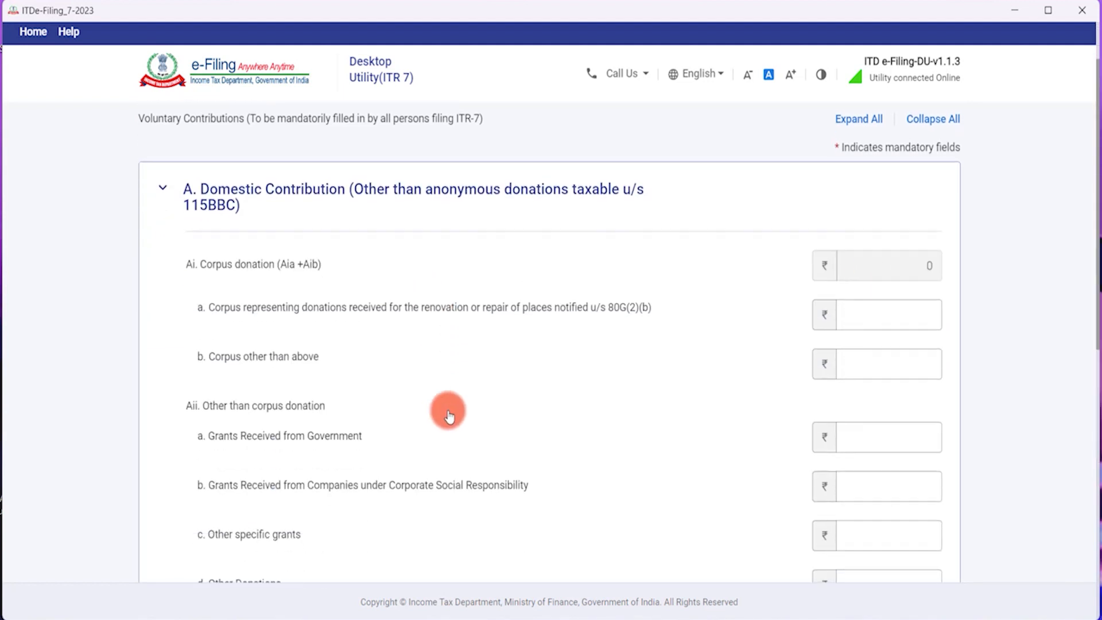
click(895, 315)
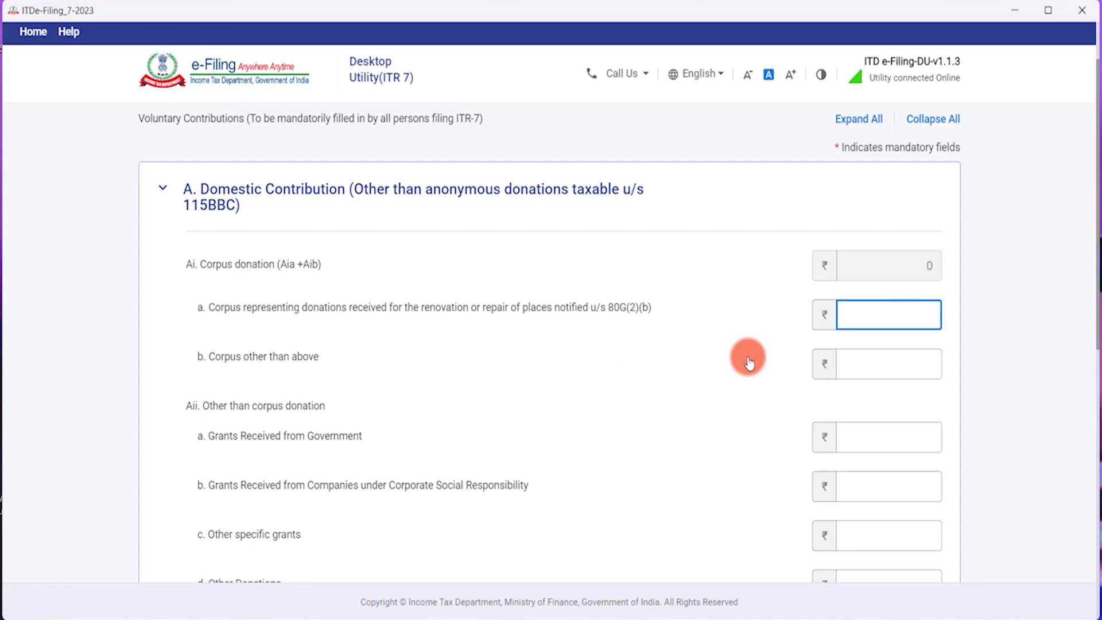
text(0)
key(Tab)
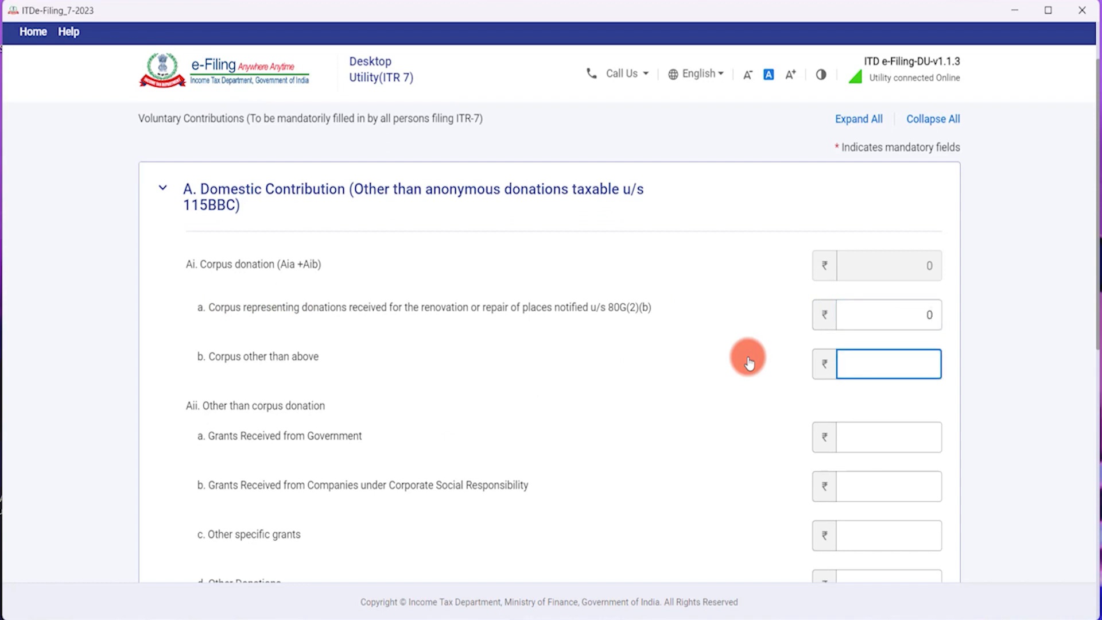
text(20)
key(BackSpace)
key(BackSpace)
text(50000)
key(Tab)
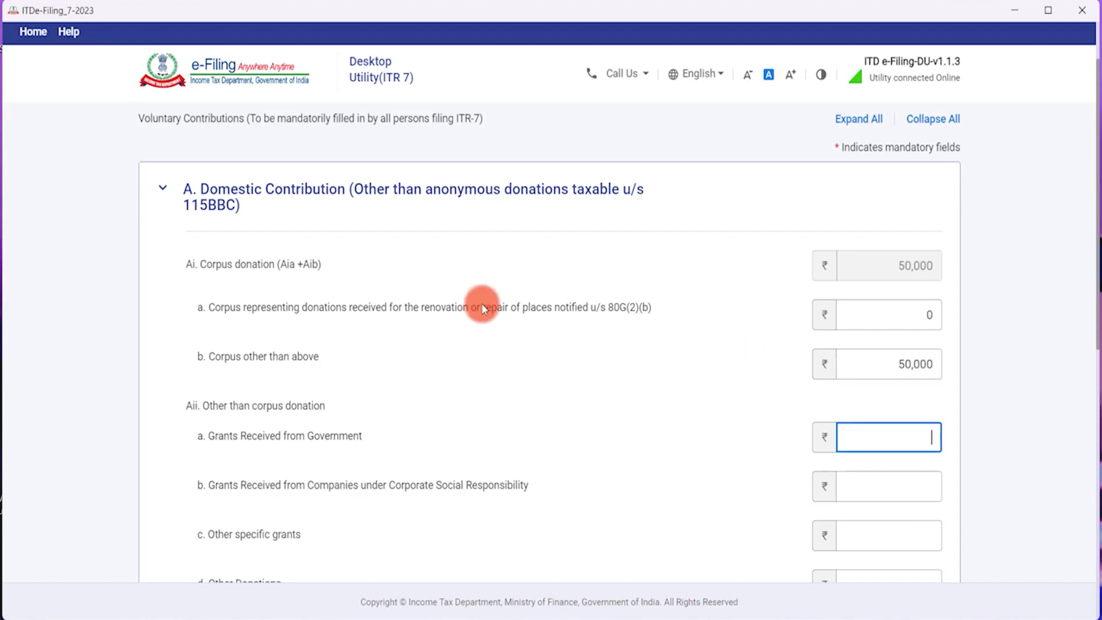
scroll(345, 379, down, 1)
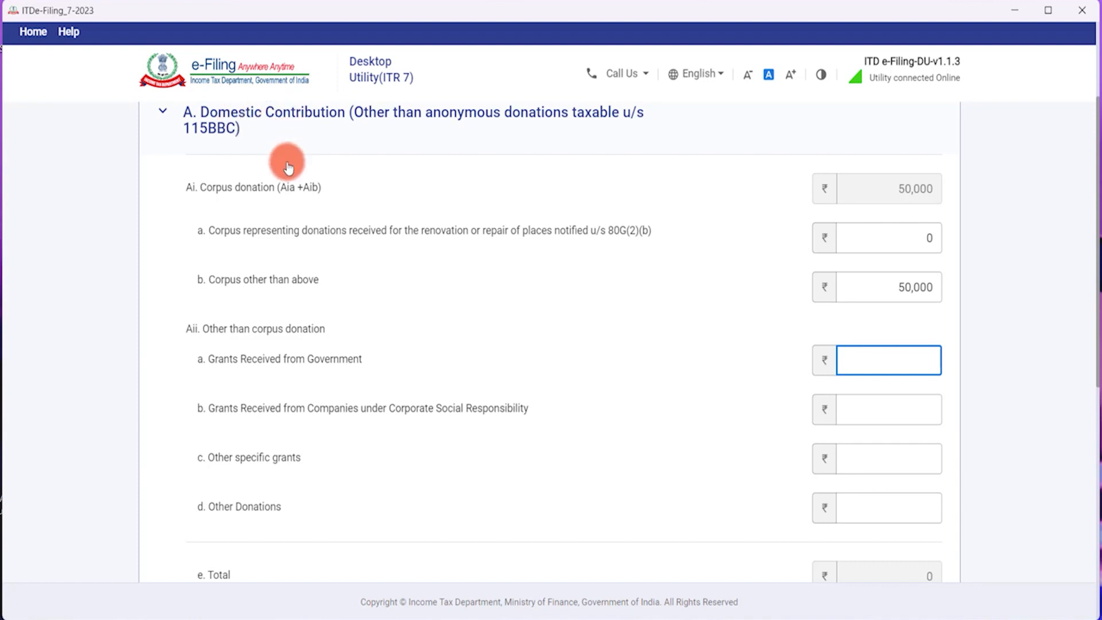
scroll(286, 157, down, 5)
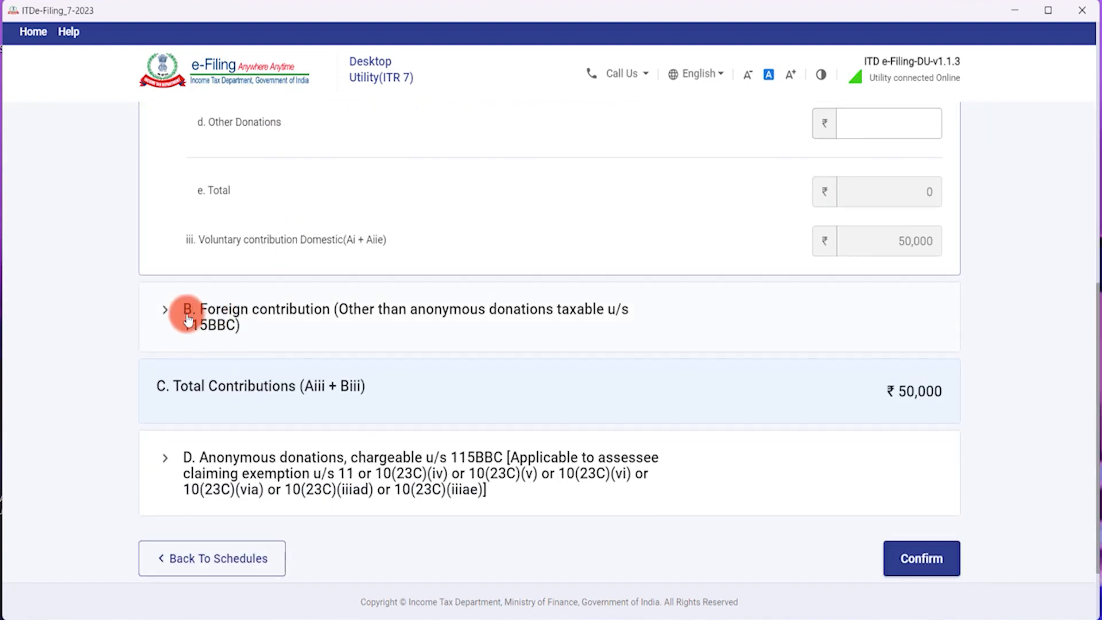
scroll(316, 328, up, 5)
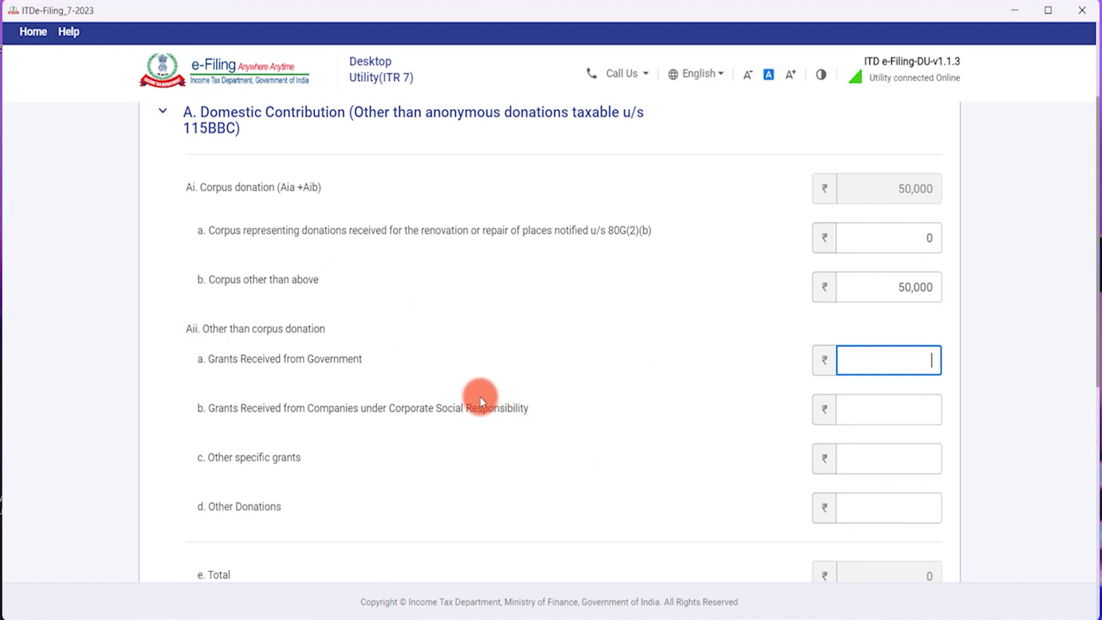
Enter Government grants 0, CSR grants 1,00,000, other specific grants 0 and other donations 5,00,000.
text(0)
key(Tab)
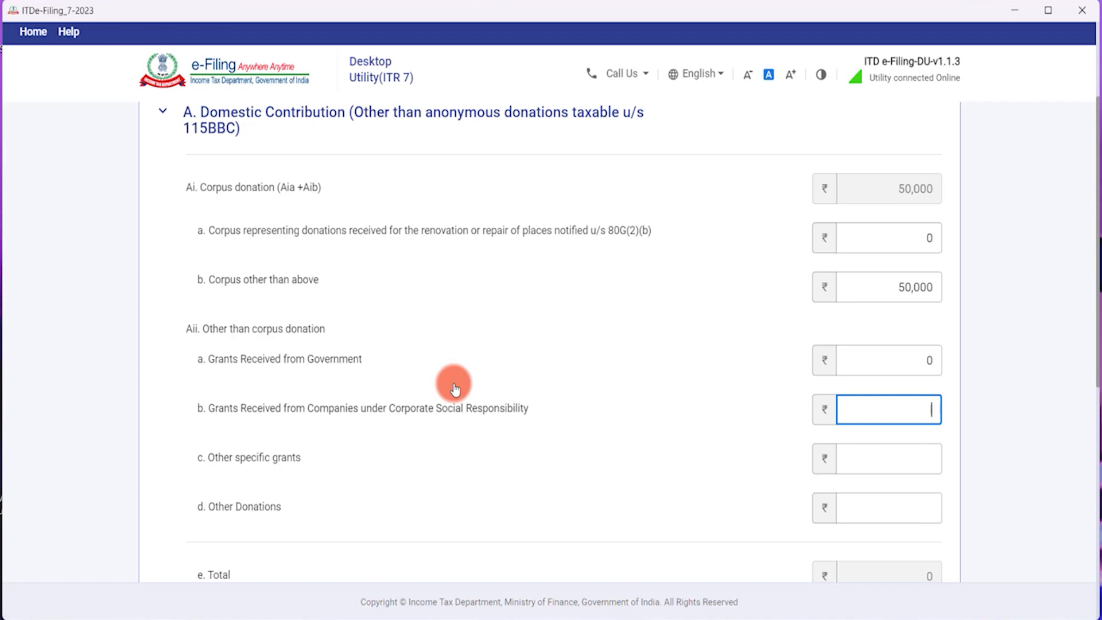
text(100000)
key(Tab)
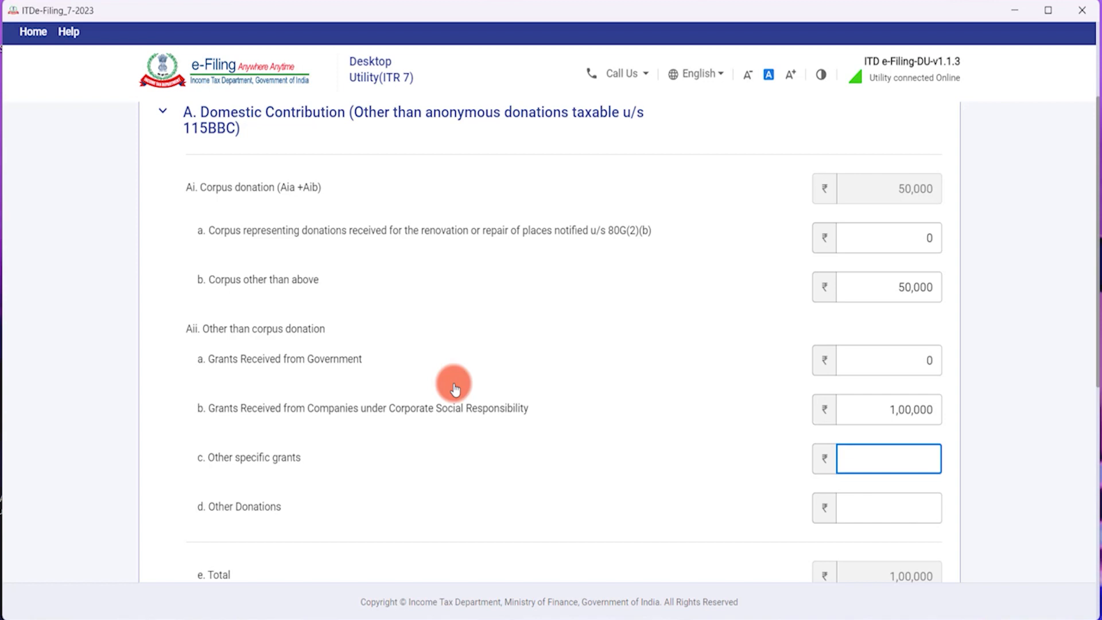
text(0)
key(Tab)
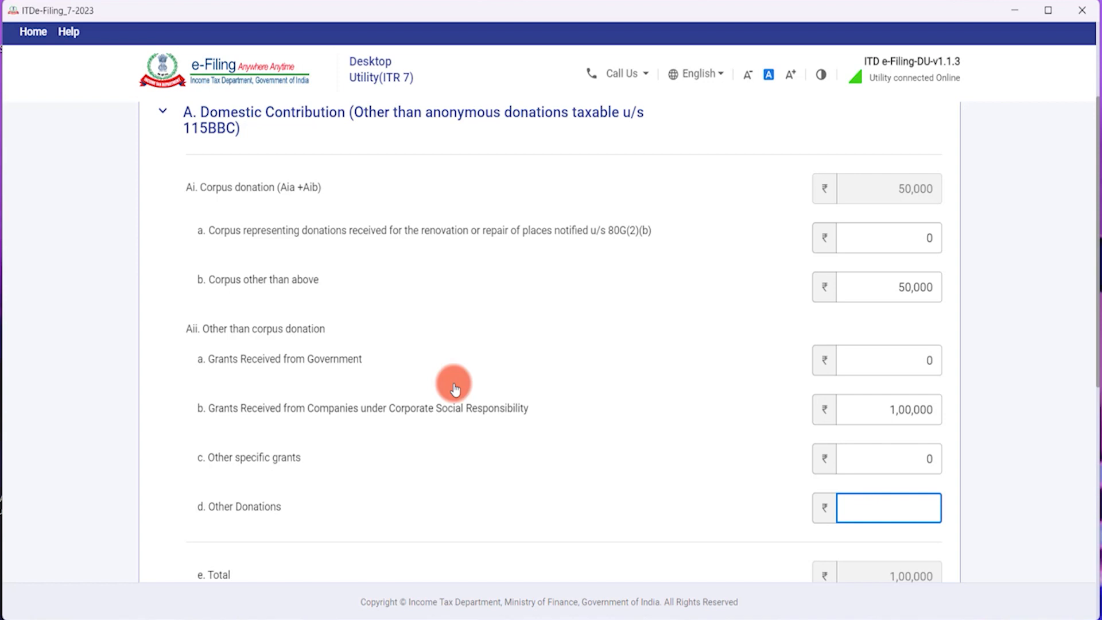
text(5,00,00)
text(0)
key(Tab)
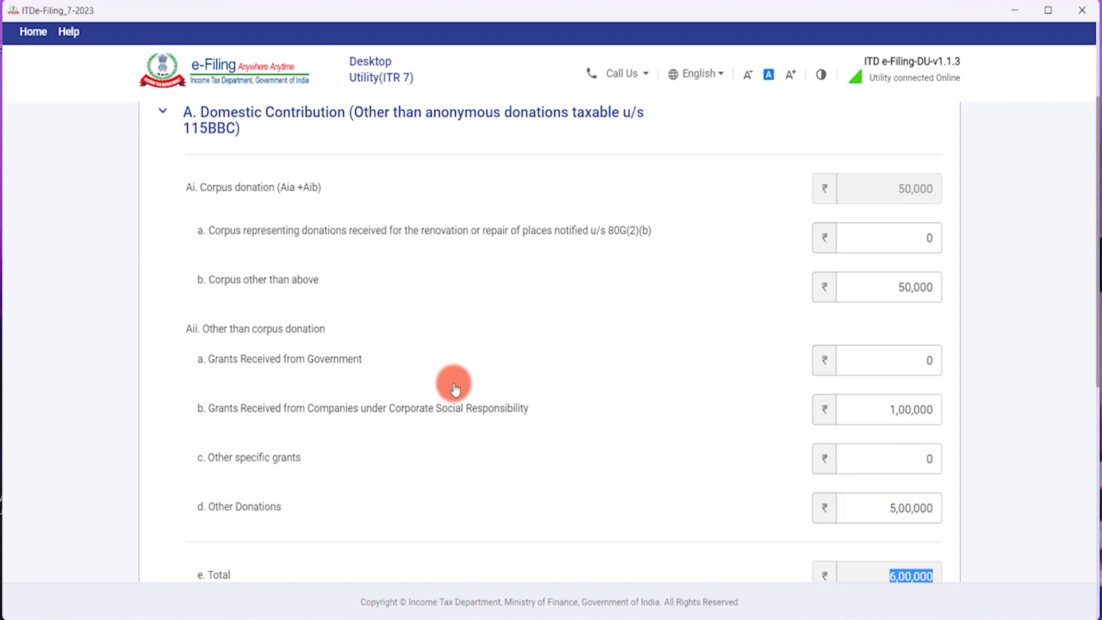
scroll(476, 437, down, 1)
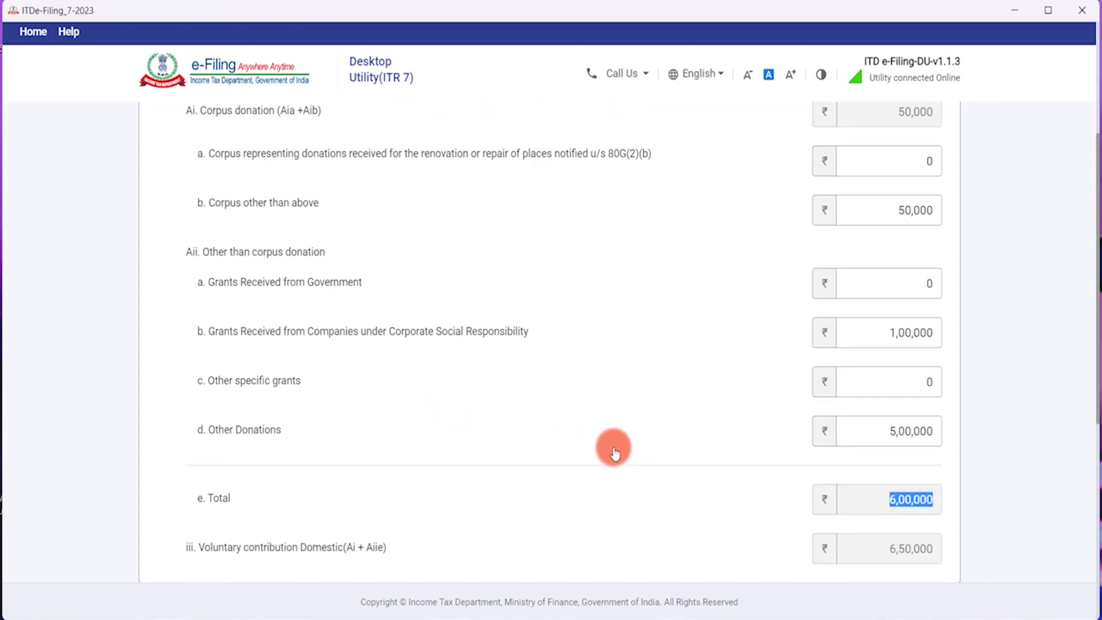
scroll(616, 448, down, 1)
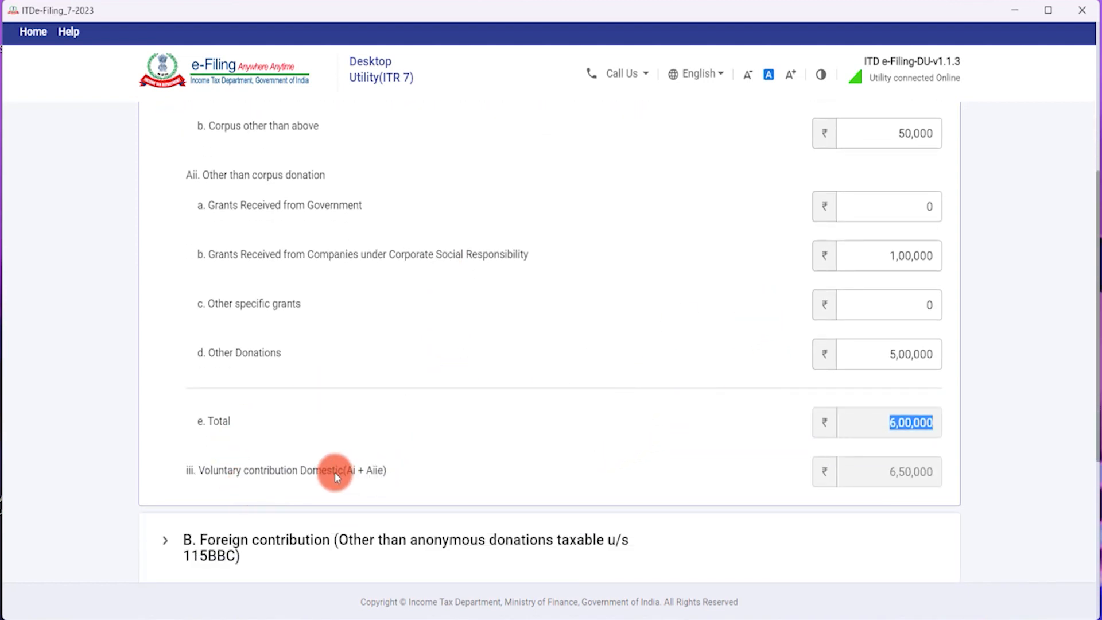
scroll(477, 456, up, 2)
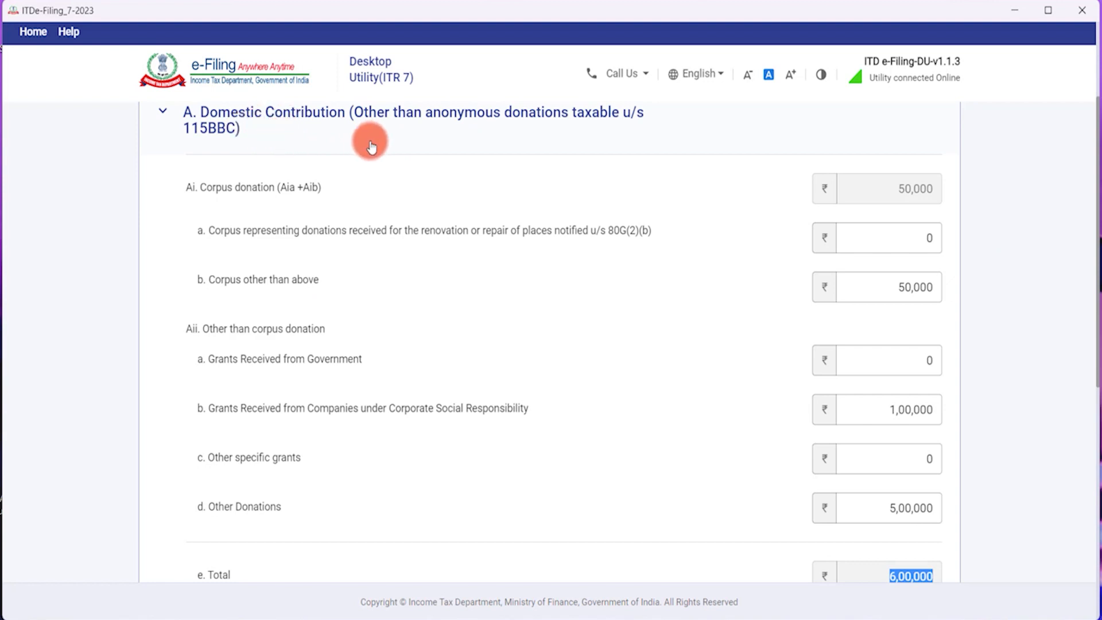
scroll(626, 291, down, 1)
scroll(626, 294, down, 3)
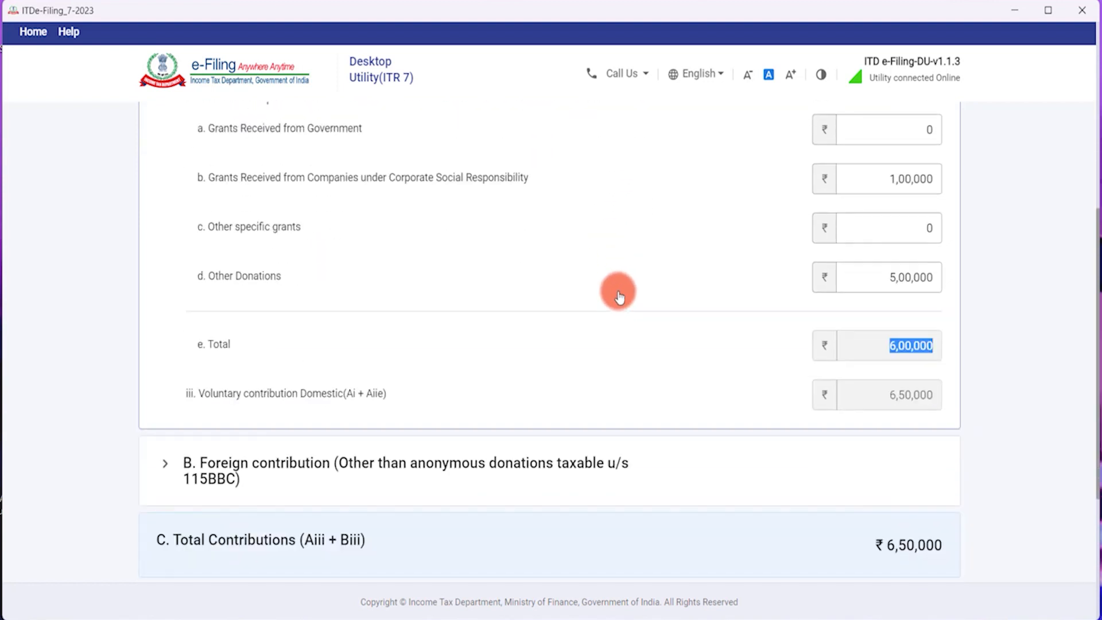
click(888, 395)
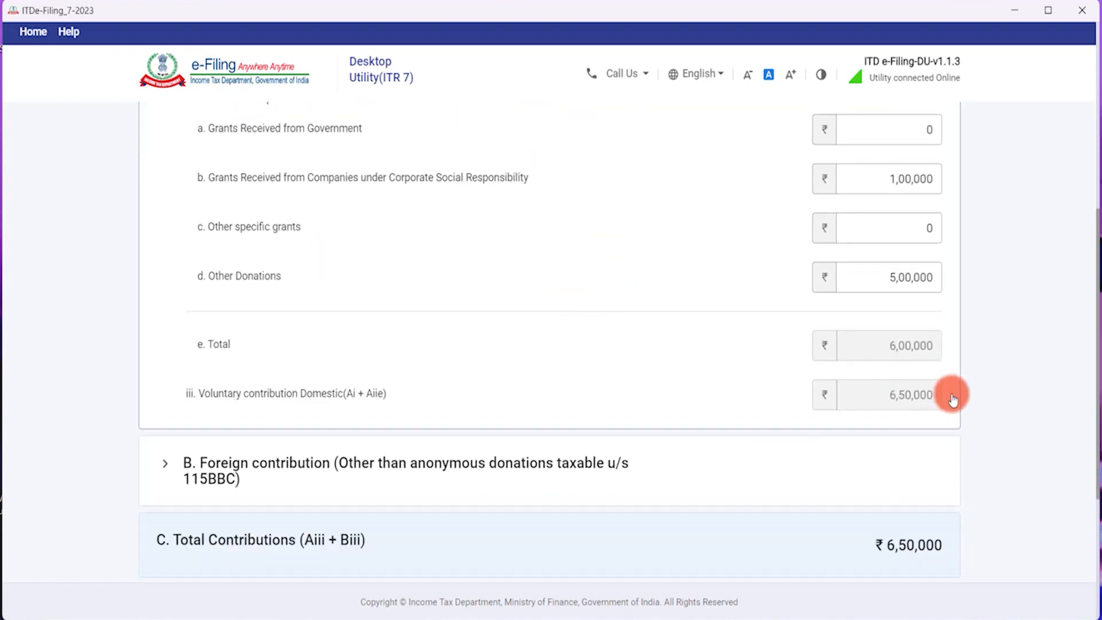
Expand the B. Foreign contribution section of Schedule VC.
scroll(817, 404, up, 1)
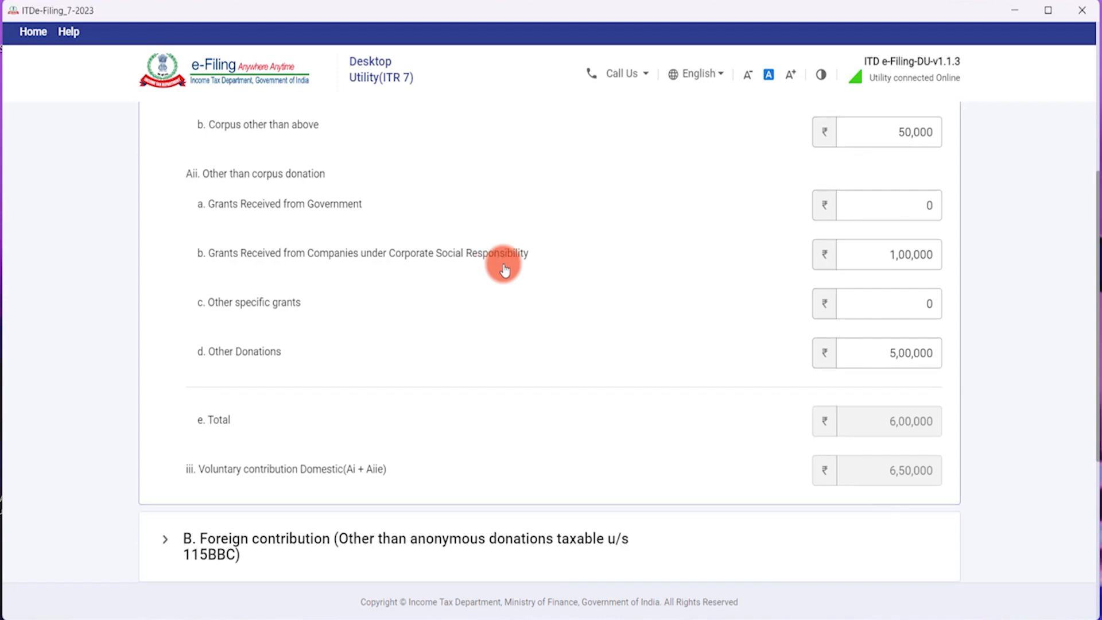
scroll(504, 270, down, 4)
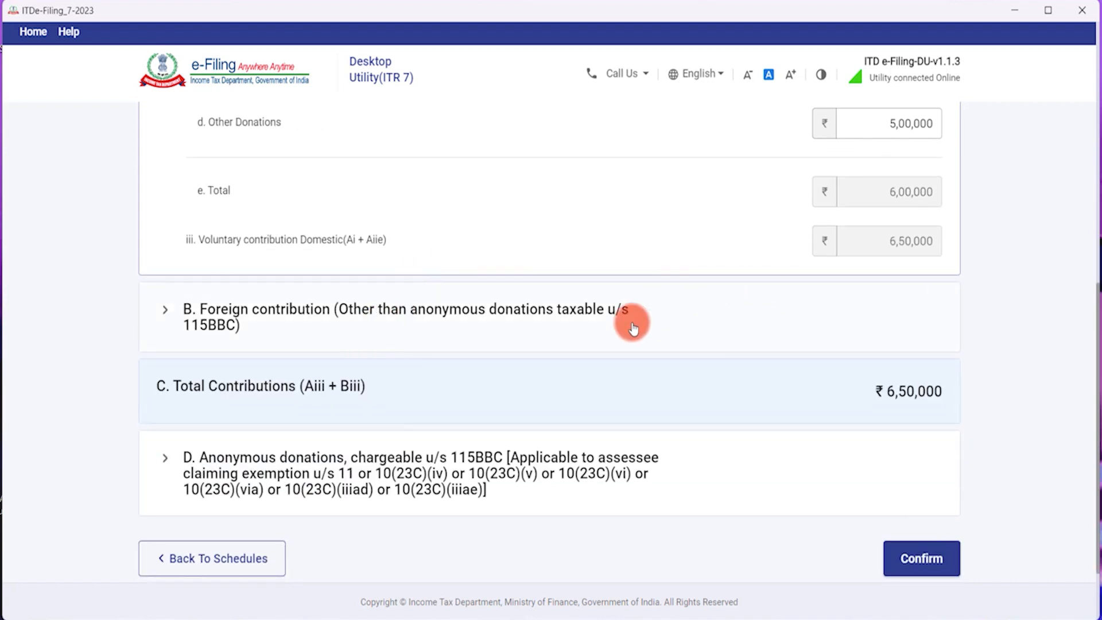
click(522, 322)
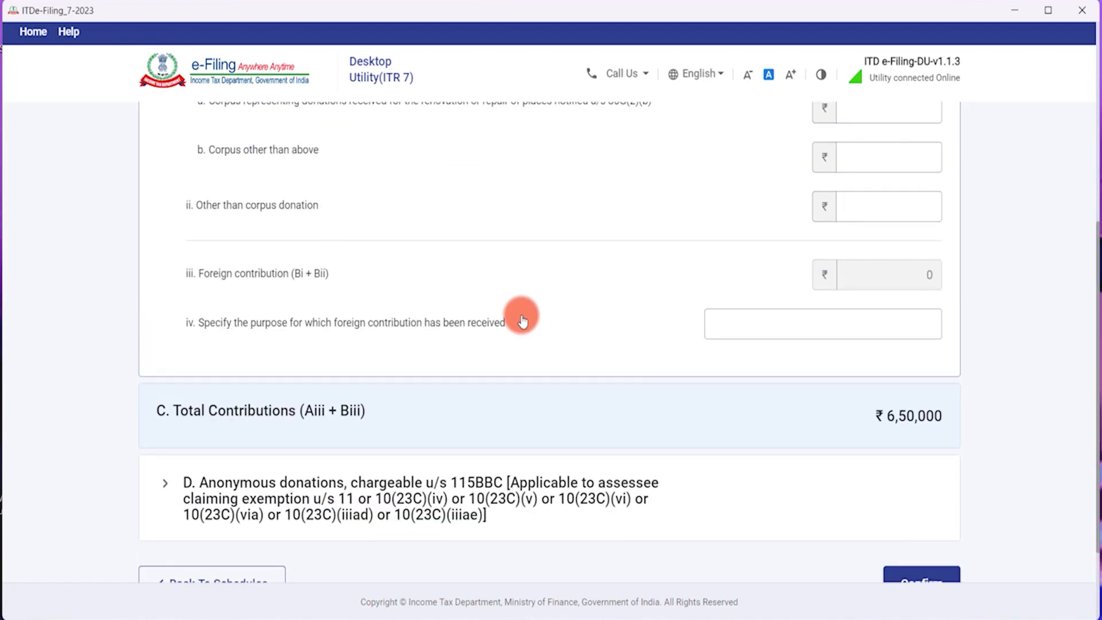
scroll(525, 314, down, 1)
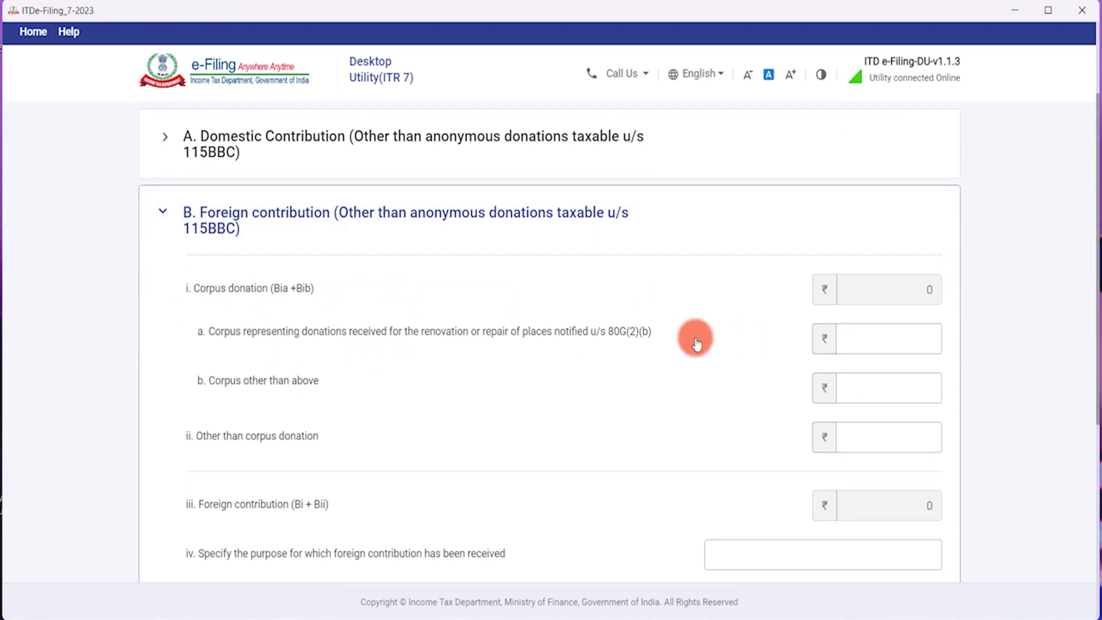
Enter 0 for both foreign corpus amounts and 5,00,000 as non-corpus foreign contribution.
click(847, 348)
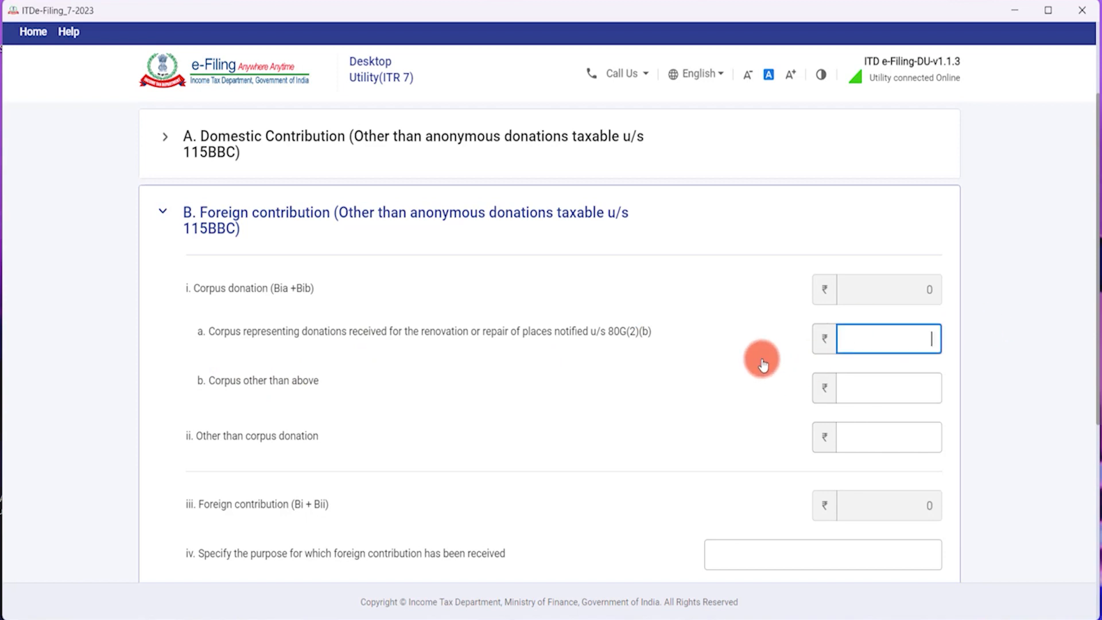
text(0)
key(Tab)
text(0)
key(Tab)
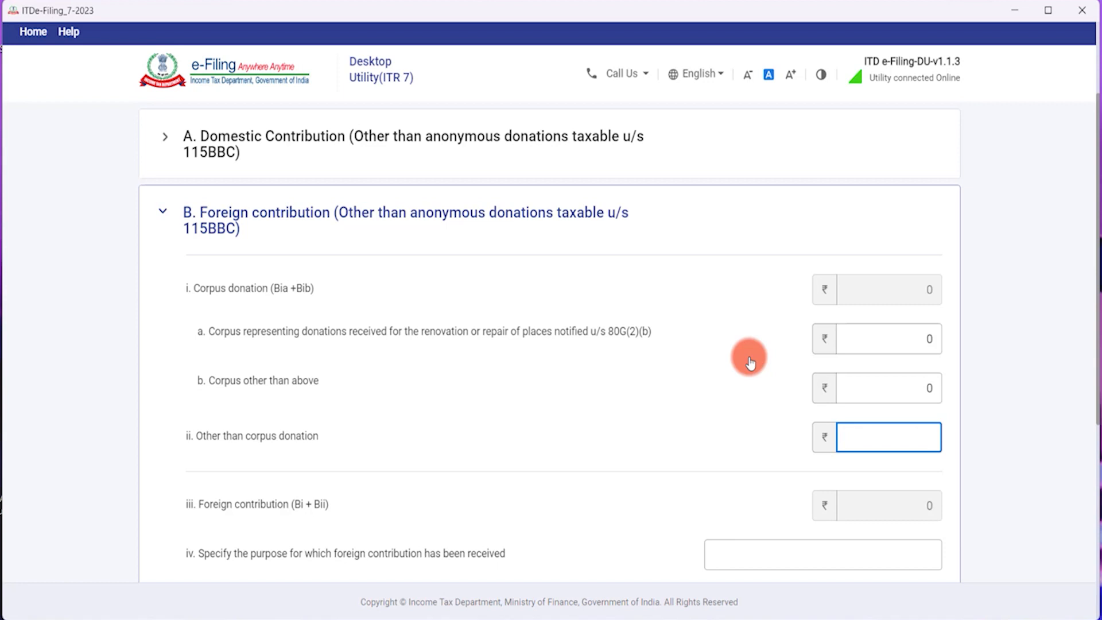
scroll(425, 414, down, 2)
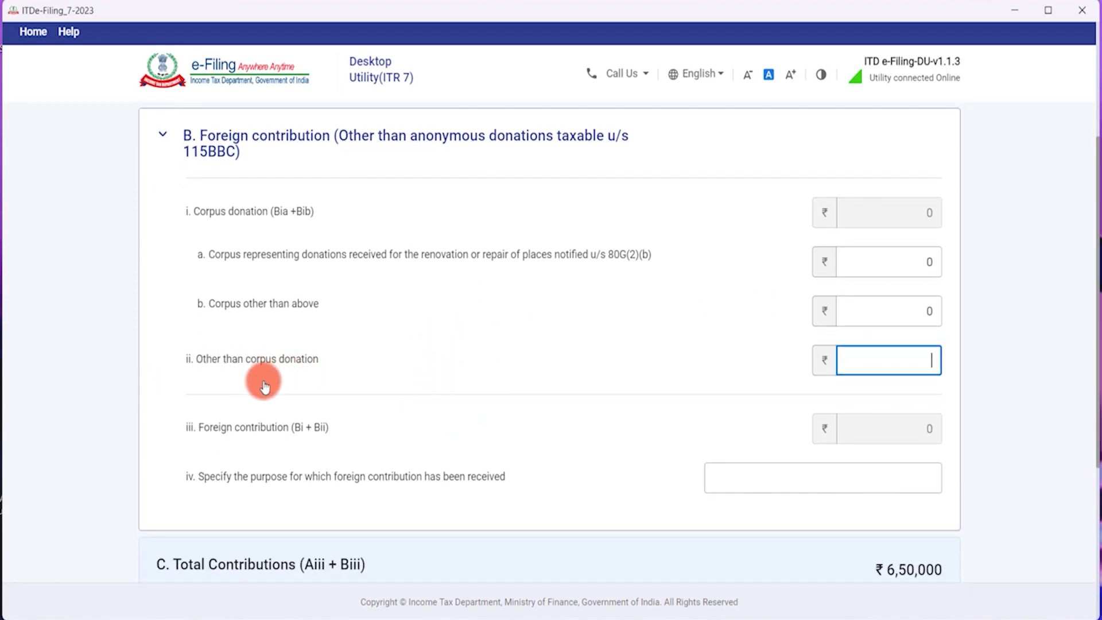
text(500000)
key(Tab)
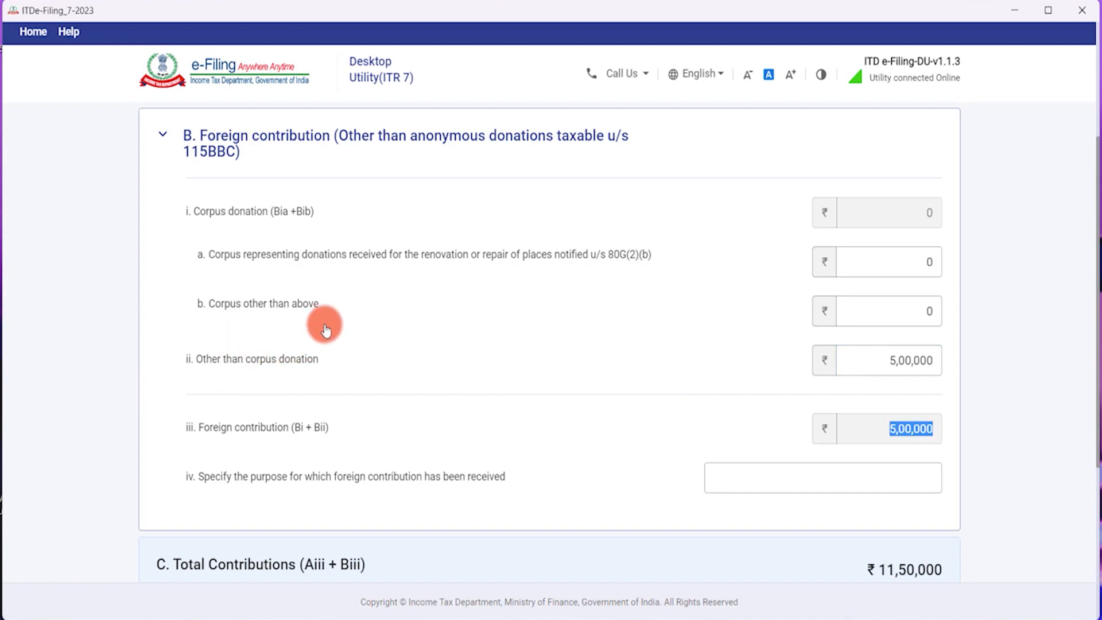
scroll(367, 356, down, 3)
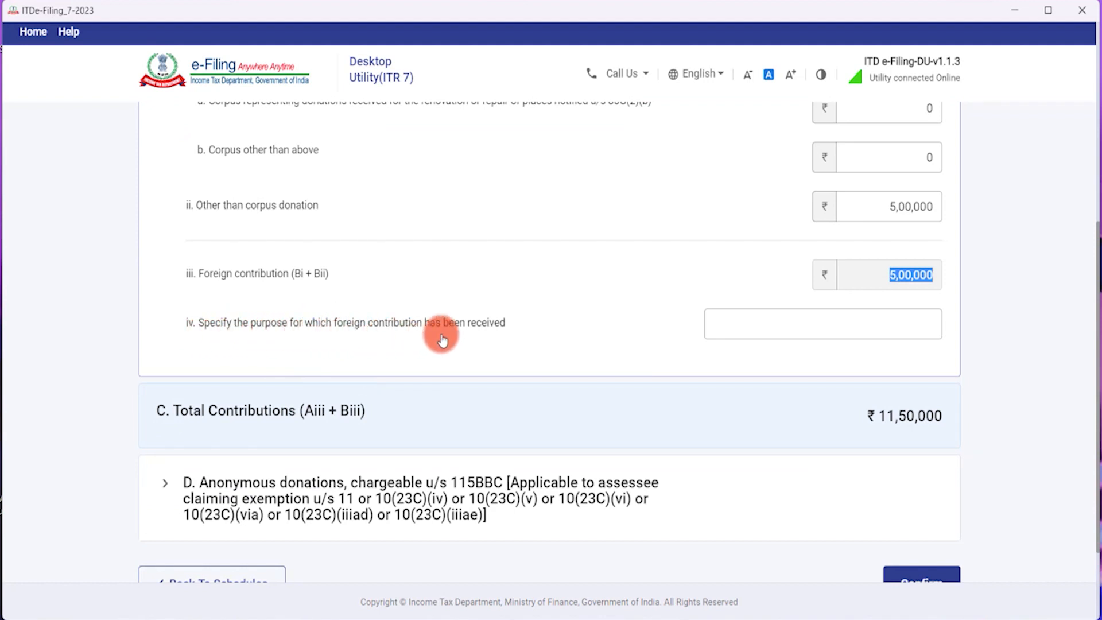
scroll(490, 329, up, 3)
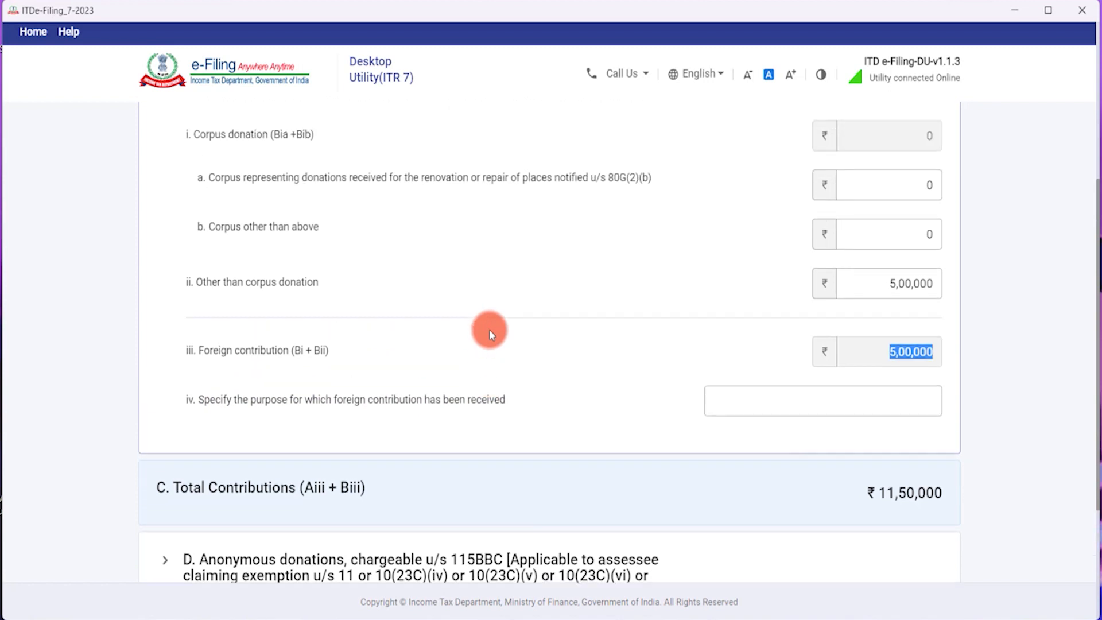
scroll(553, 303, up, 1)
Enter 'CHARITABLE PURPOSES' as the purpose of the foreign contribution.
click(716, 472)
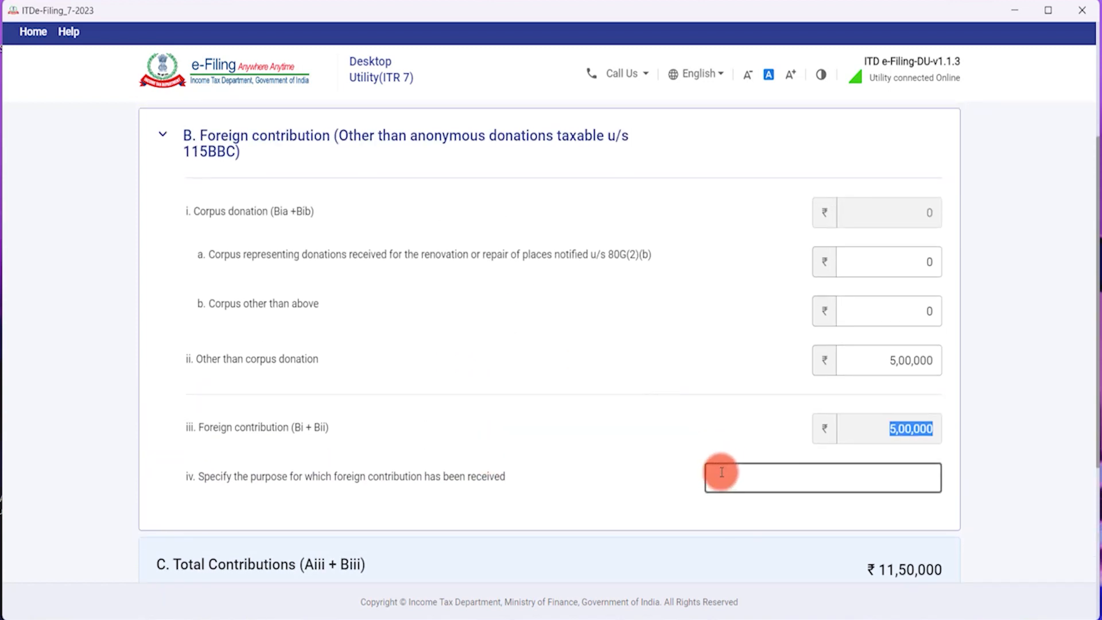
click(758, 481)
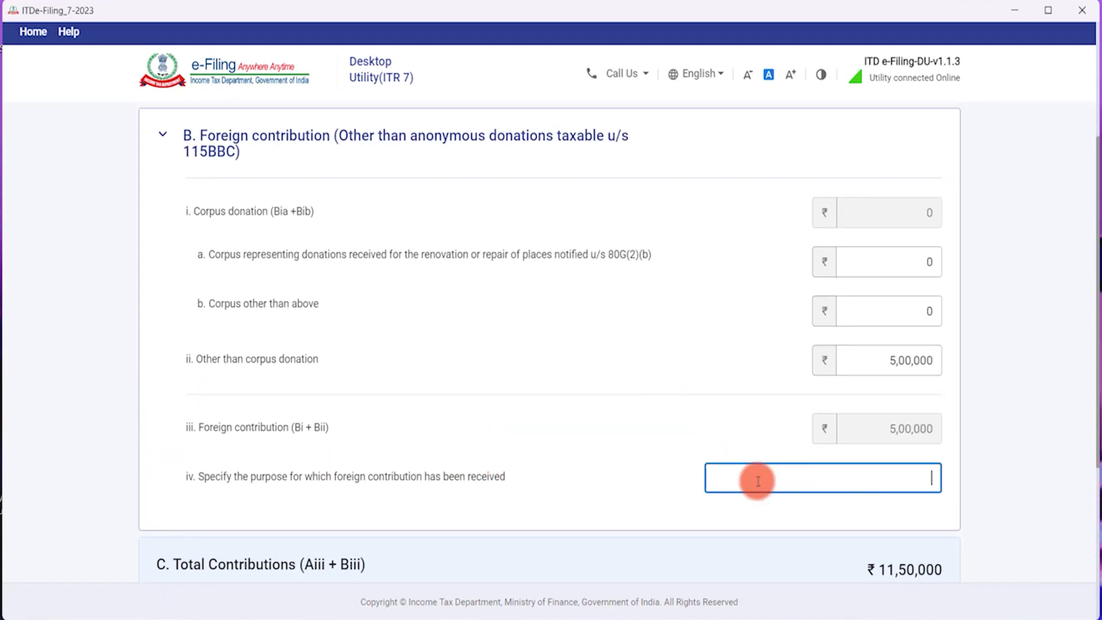
text(CHARITABLE PURPOSES)
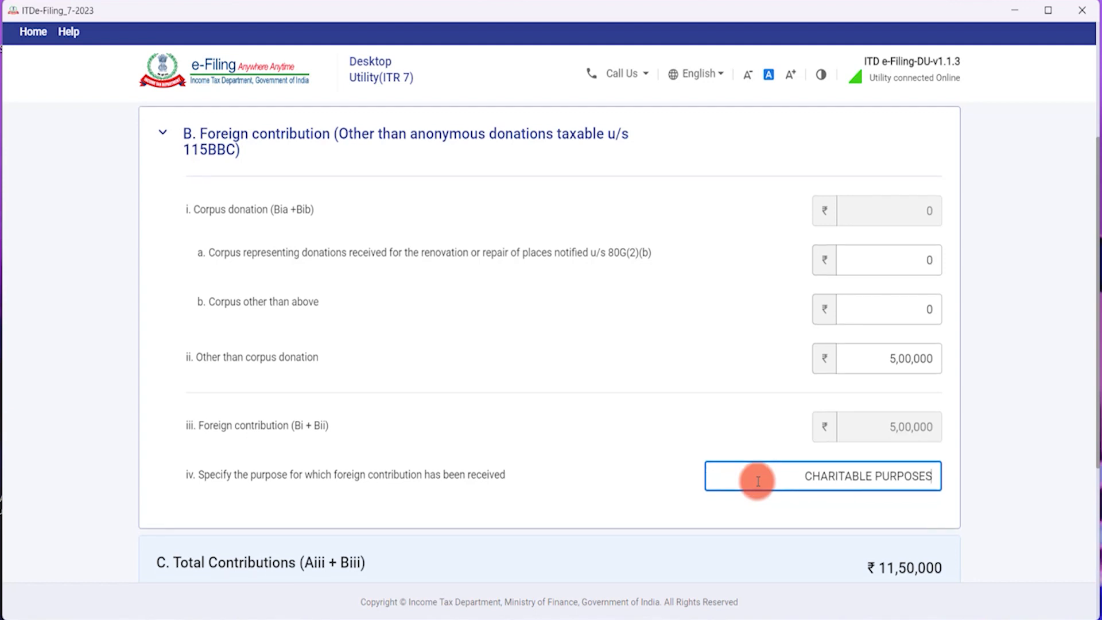
scroll(758, 481, down, 3)
scroll(645, 419, down, 2)
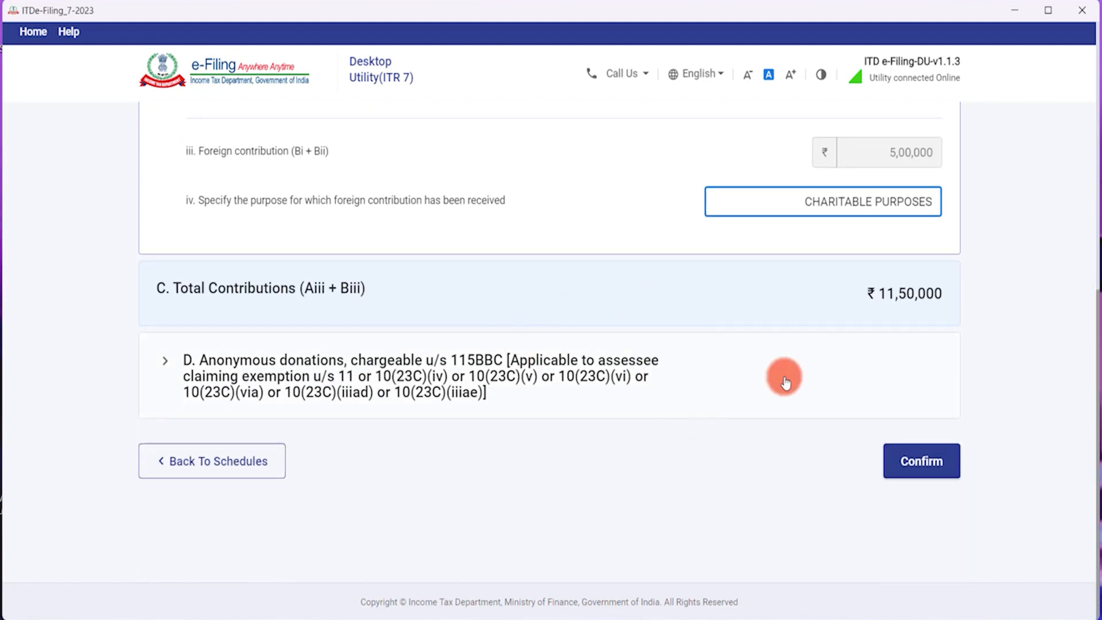
Enter 0 as aggregate anonymous donations received and confirm Schedule VC.
click(554, 379)
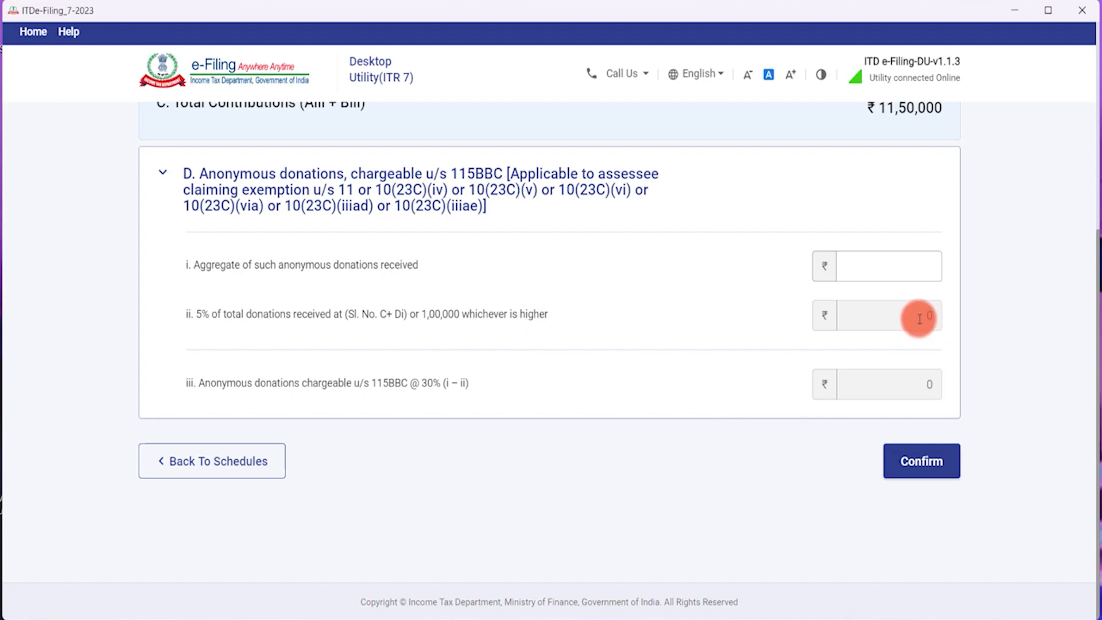
click(910, 265)
text(0)
click(914, 458)
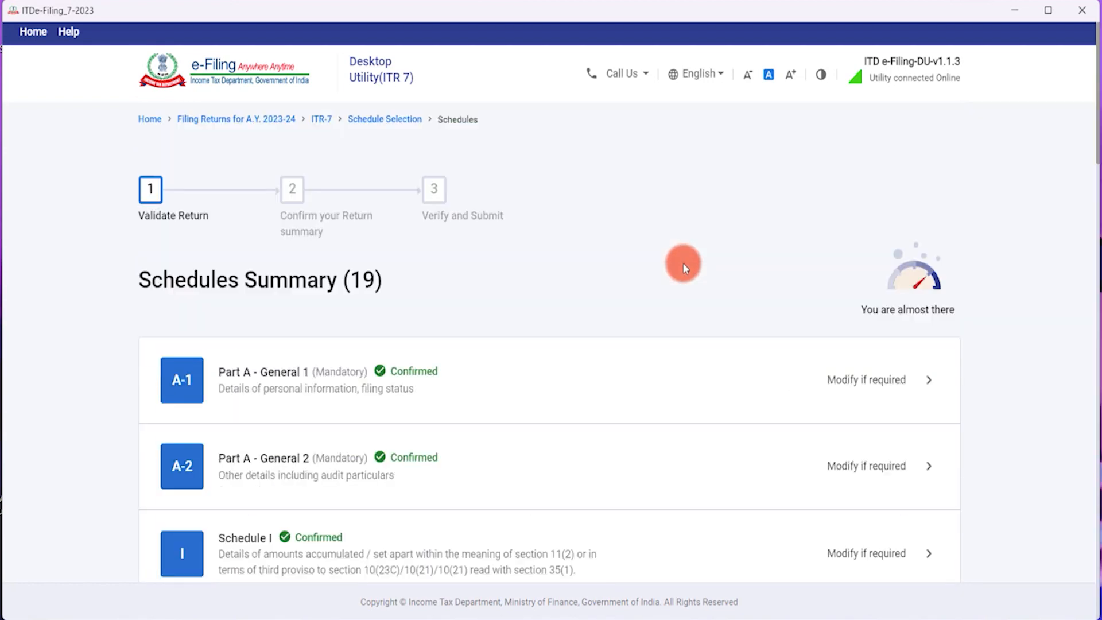
Open Schedule AI from its 'Provide your confirmation' link in the Schedules Summary.
scroll(683, 263, down, 8)
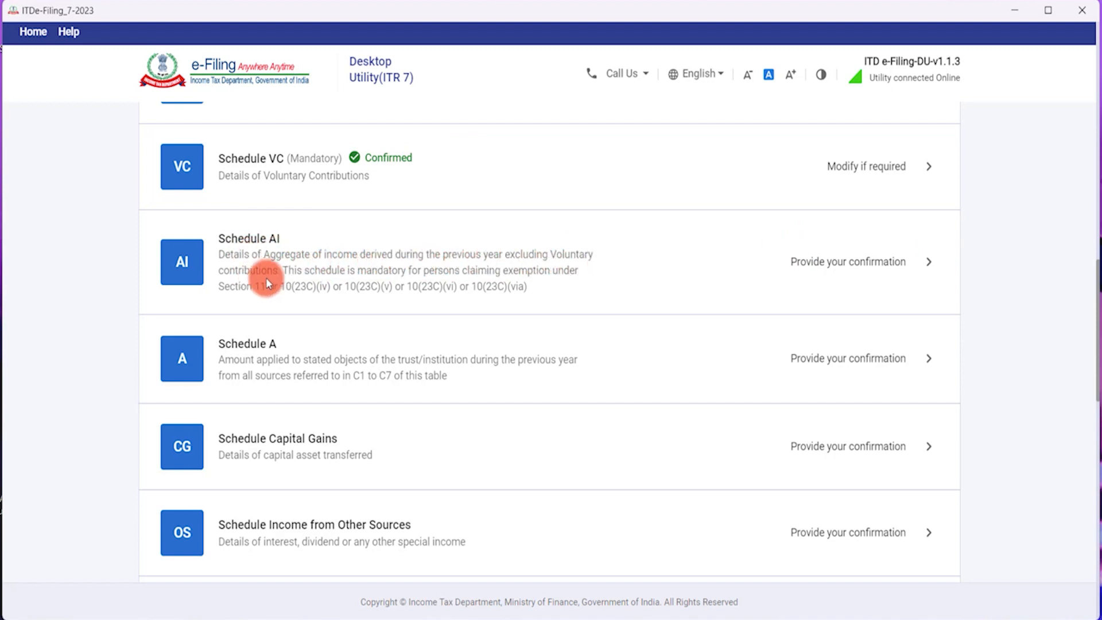
click(890, 258)
scroll(557, 294, down, 3)
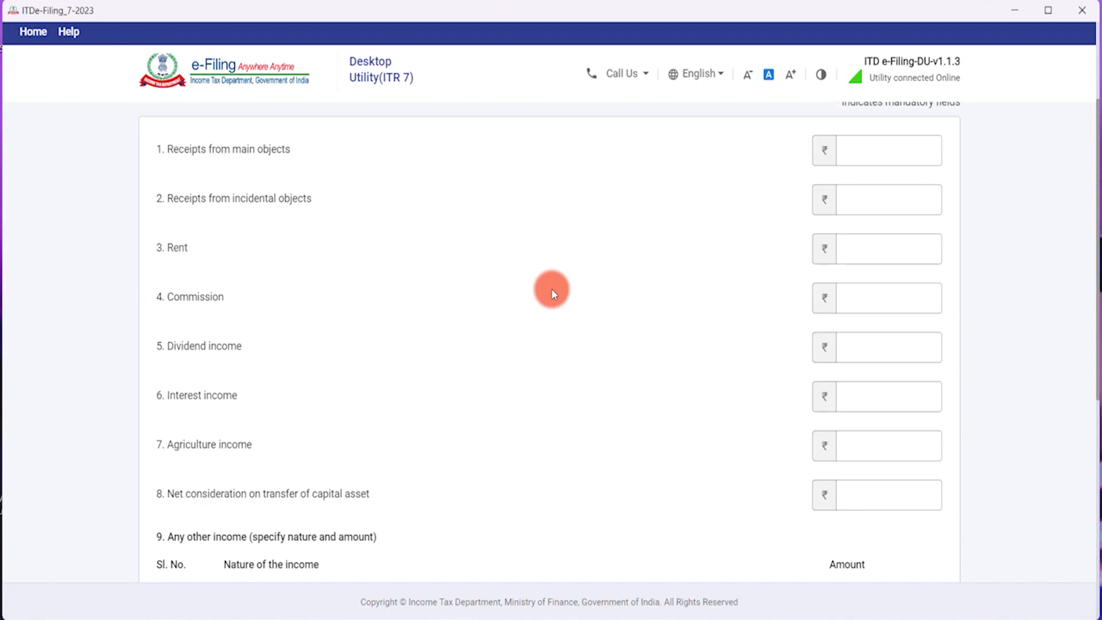
scroll(547, 288, up, 2)
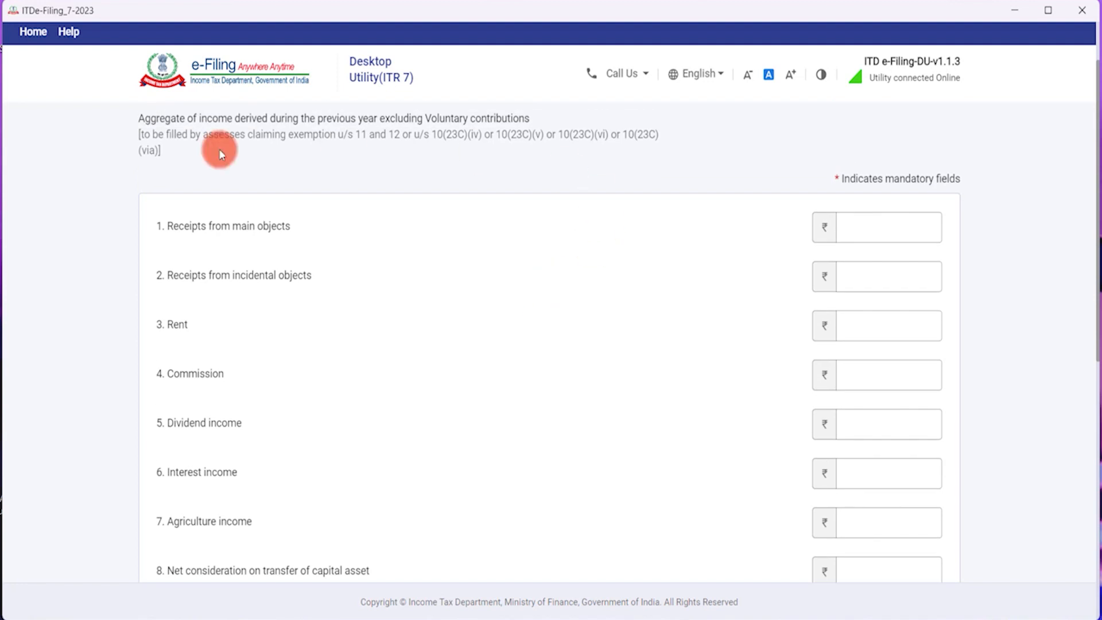
scroll(201, 178, up, 2)
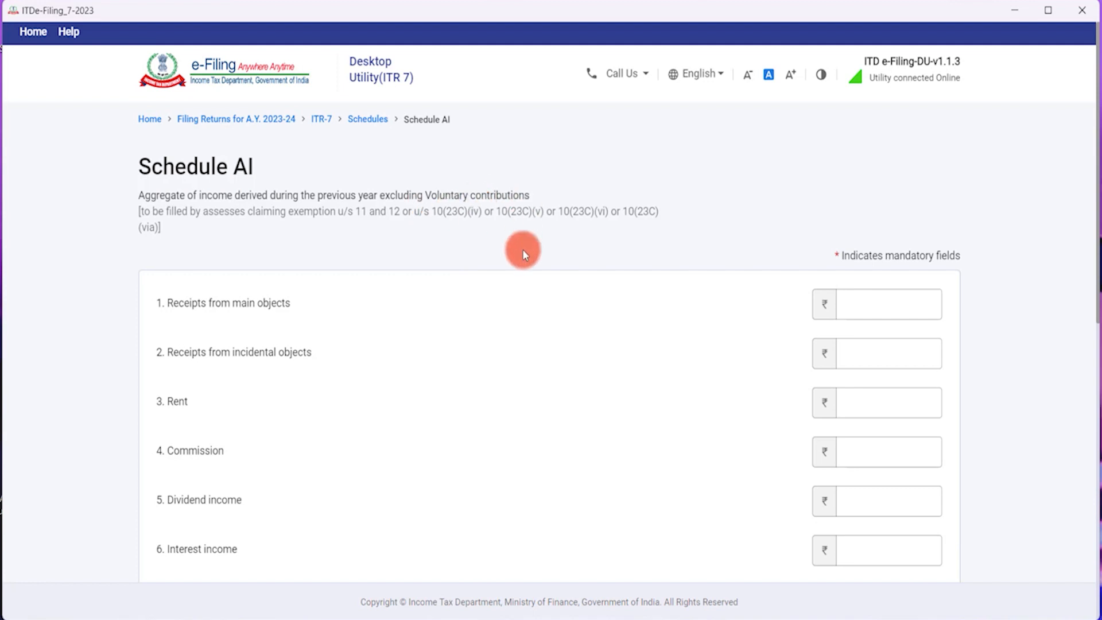
scroll(522, 249, down, 2)
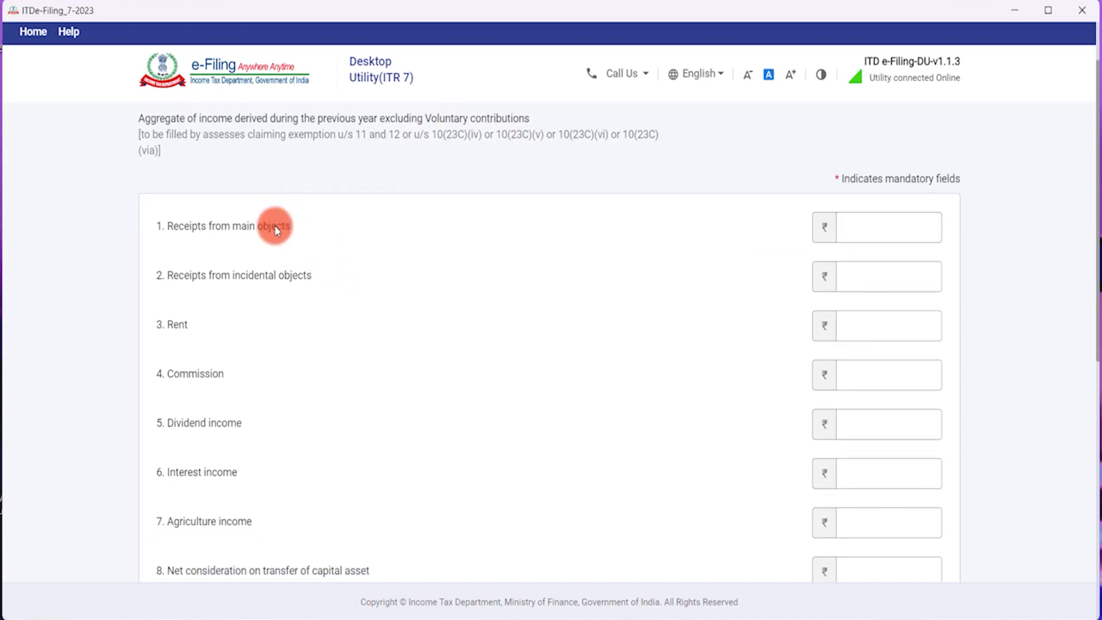
scroll(250, 378, down, 4)
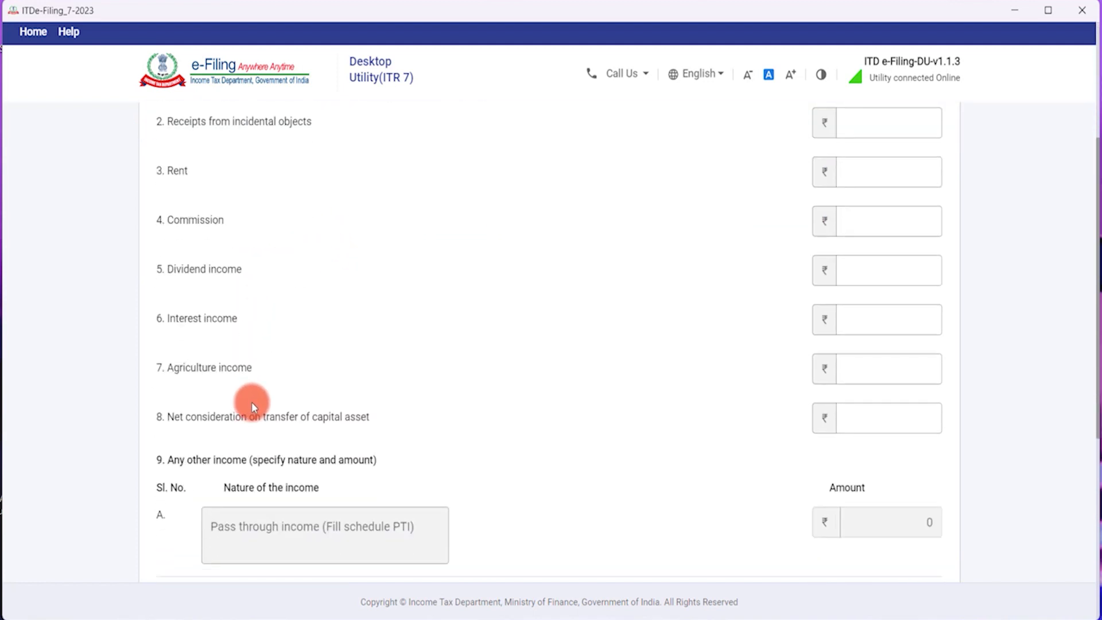
scroll(252, 401, up, 4)
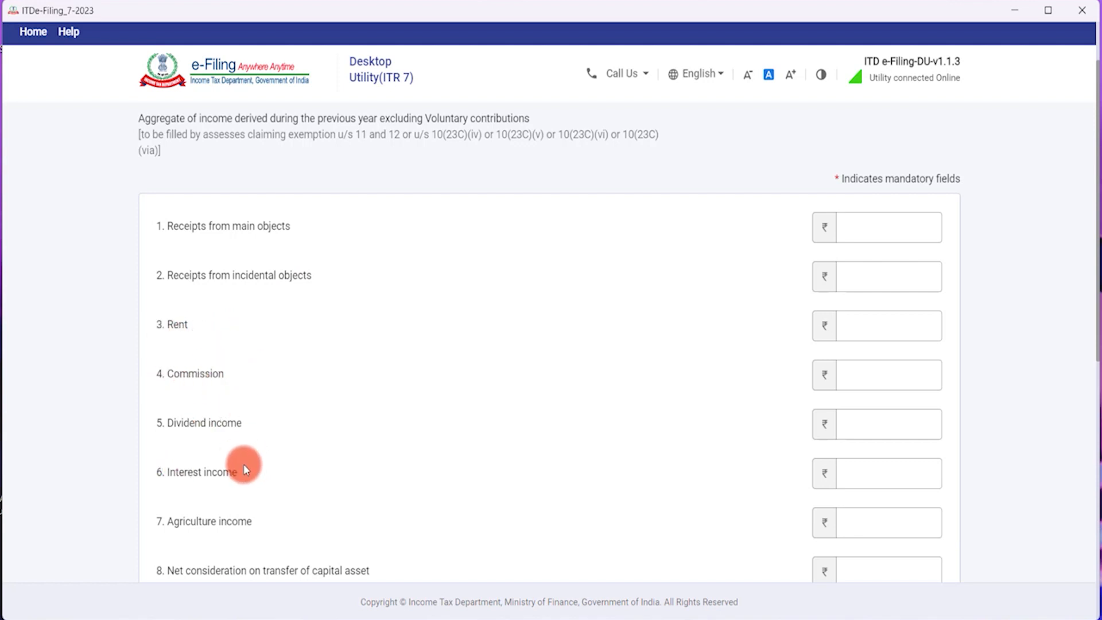
scroll(240, 487, down, 2)
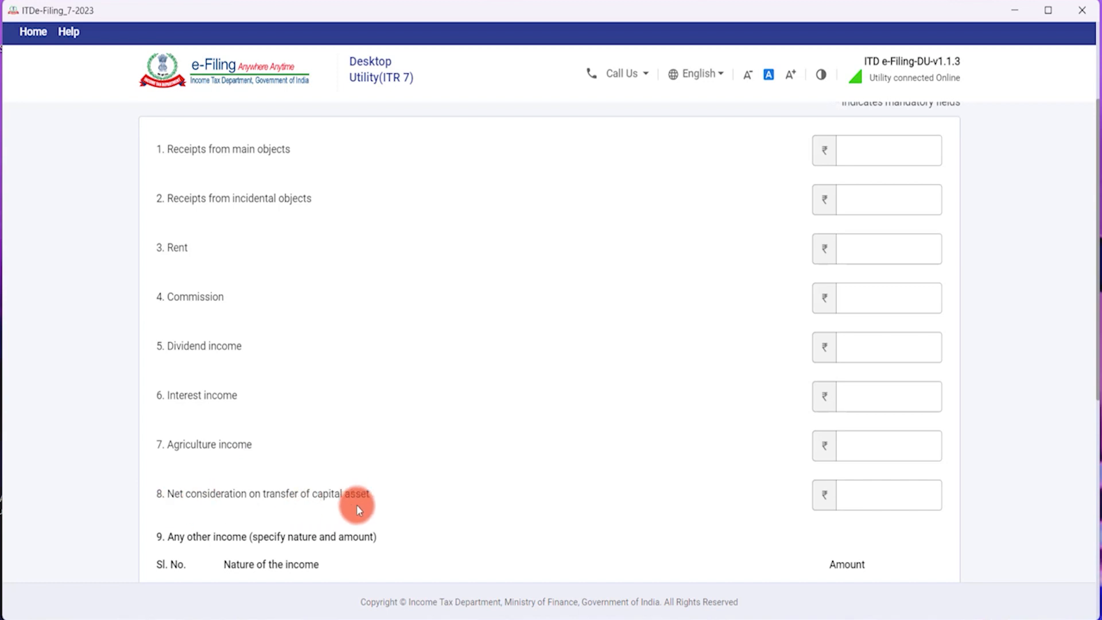
scroll(409, 447, up, 2)
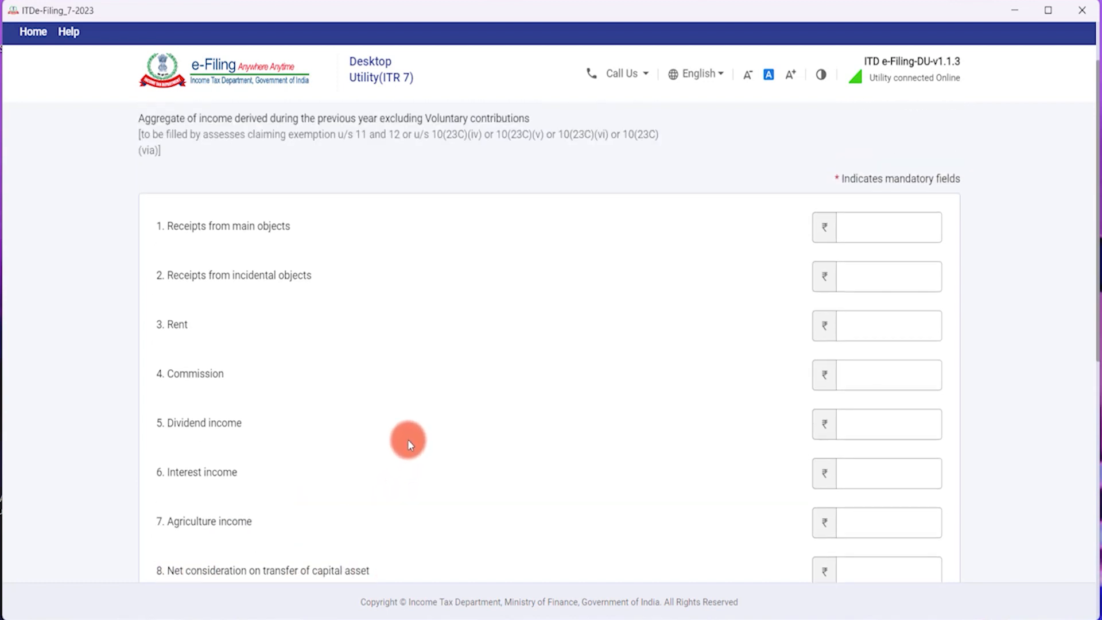
scroll(408, 446, up, 2)
click(866, 310)
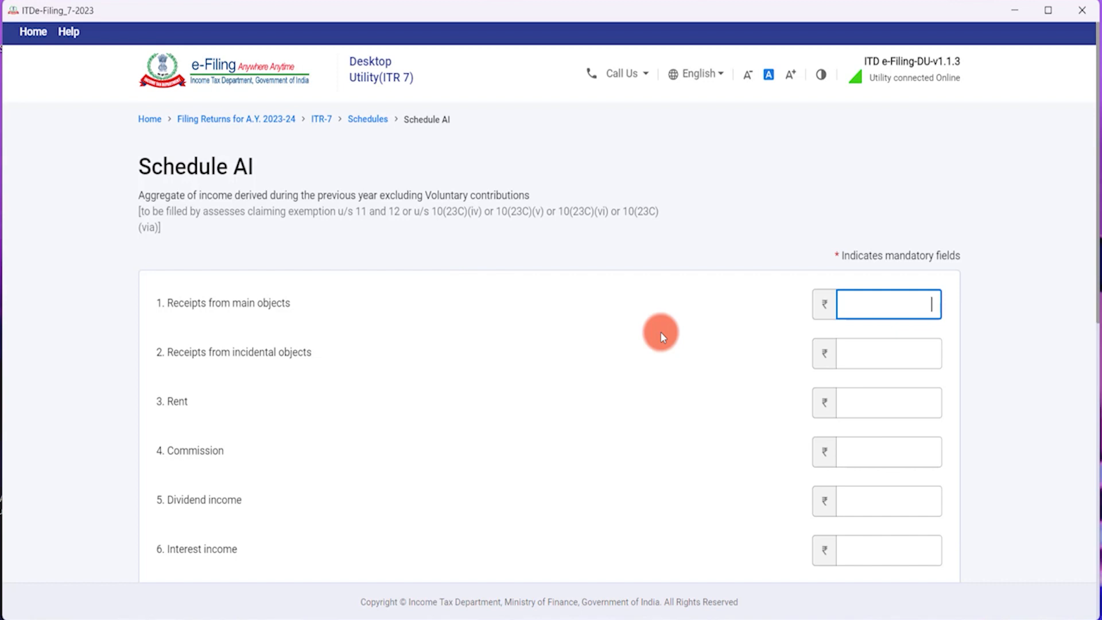
Enter 5,00,000 main-object receipts, 1,00,000 incidental receipts and 50,000 rent in Schedule AI.
text(500000)
key(Tab)
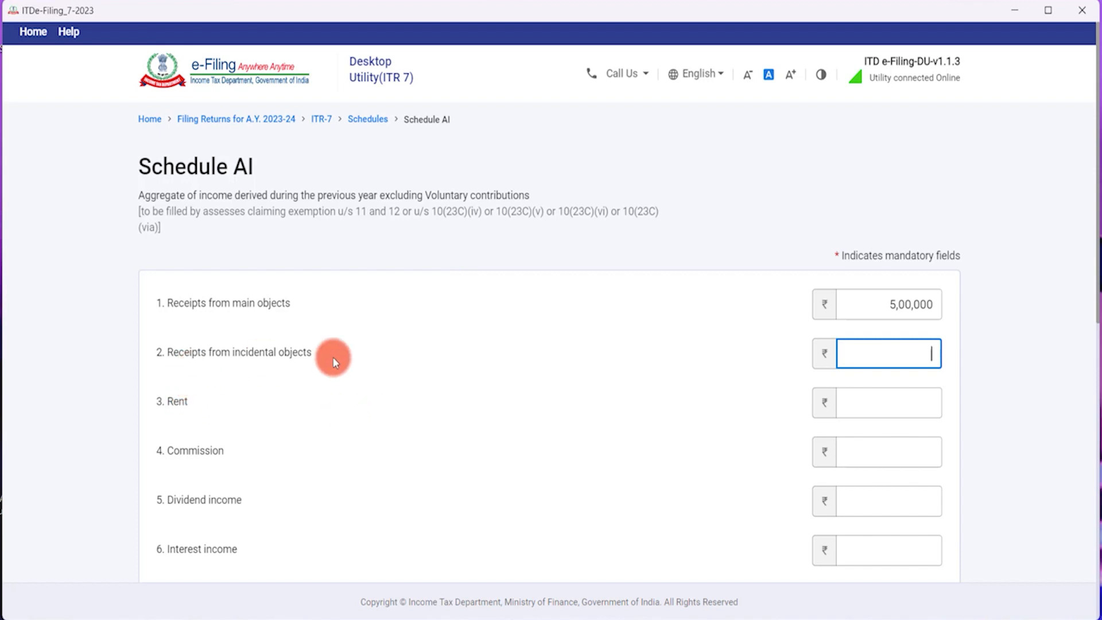
text(100000)
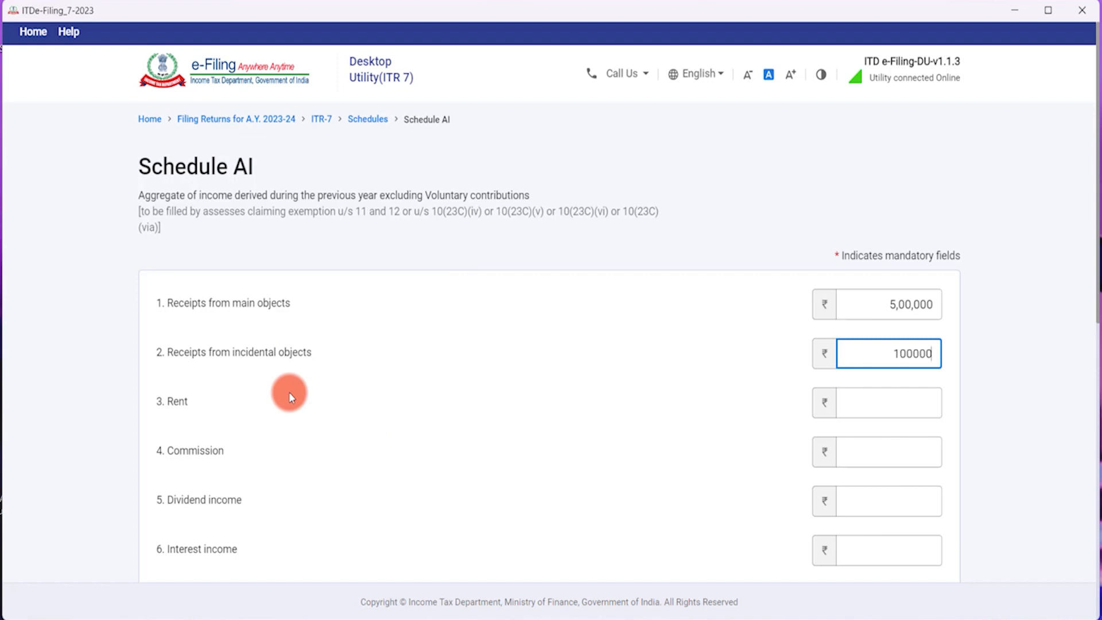
key(Tab)
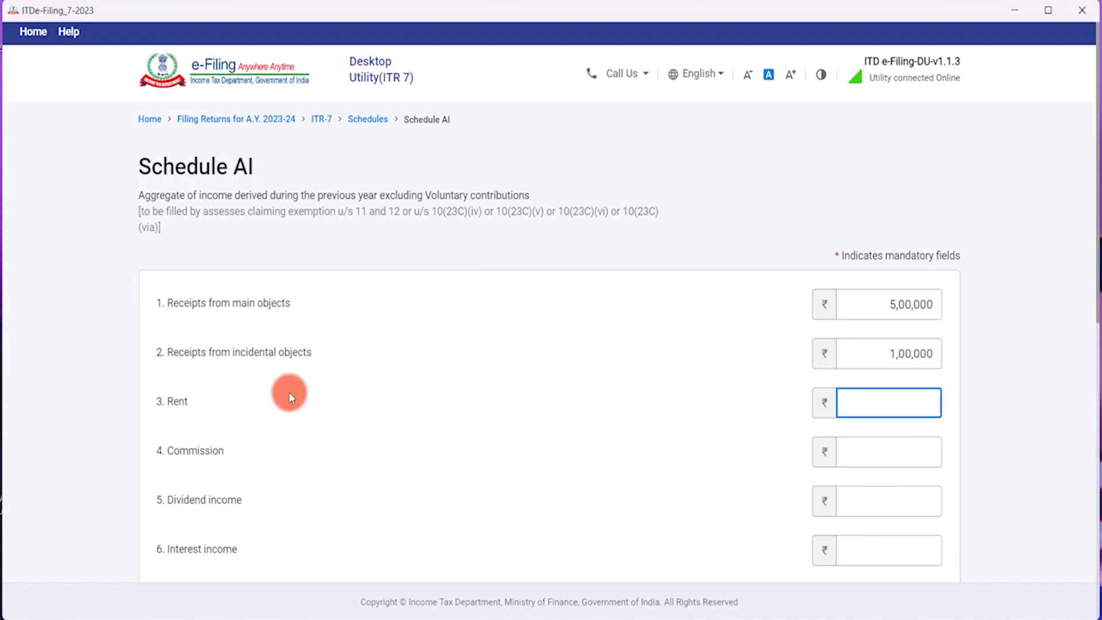
scroll(289, 392, down, 3)
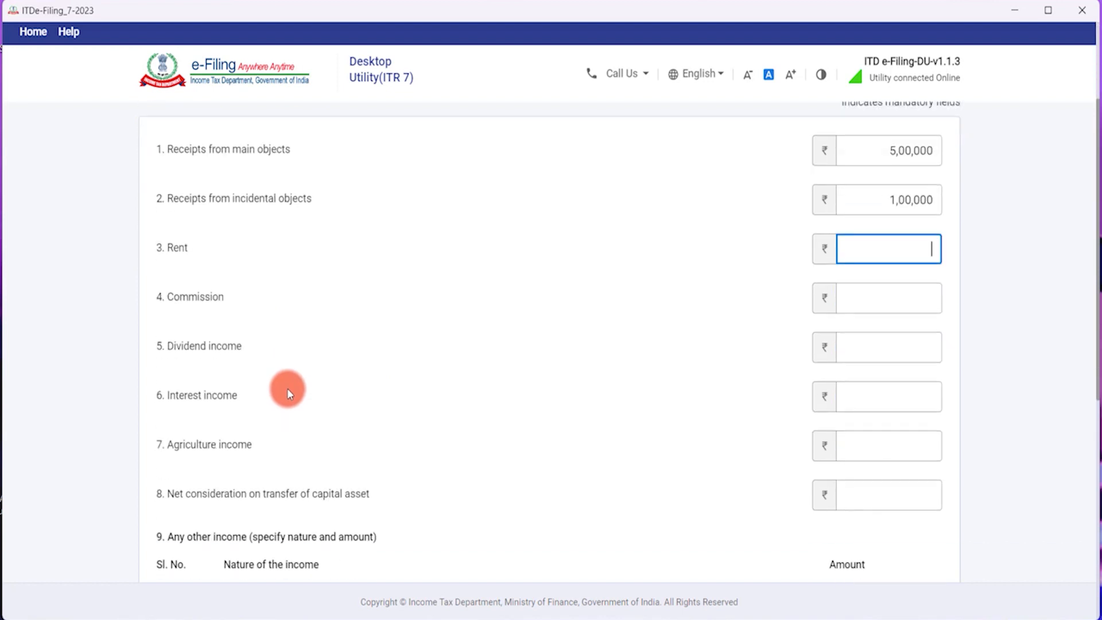
click(167, 251)
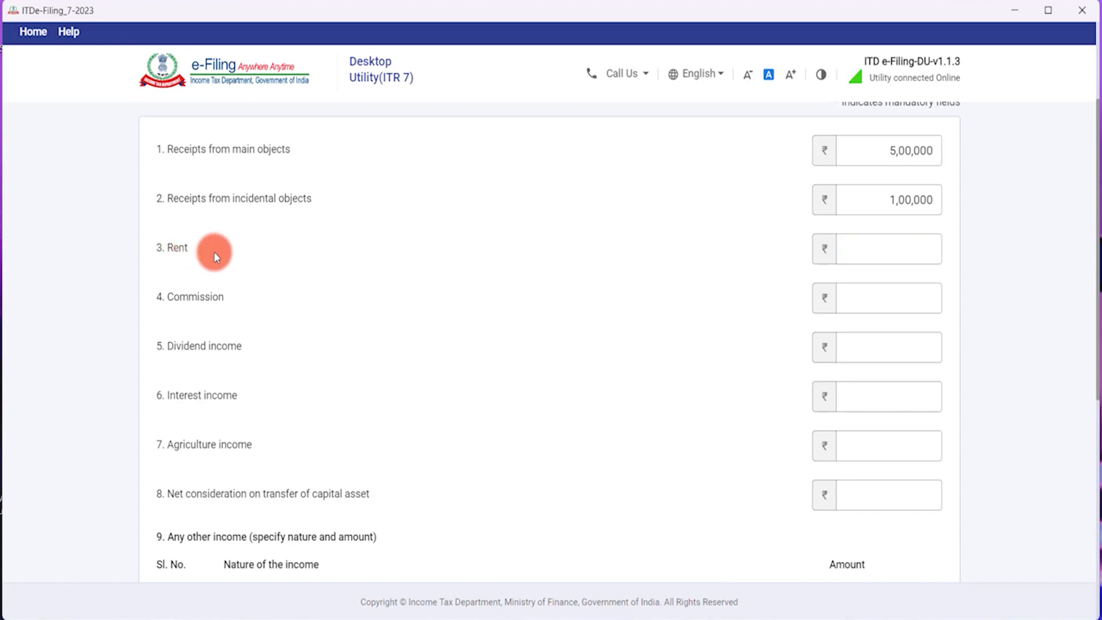
click(856, 247)
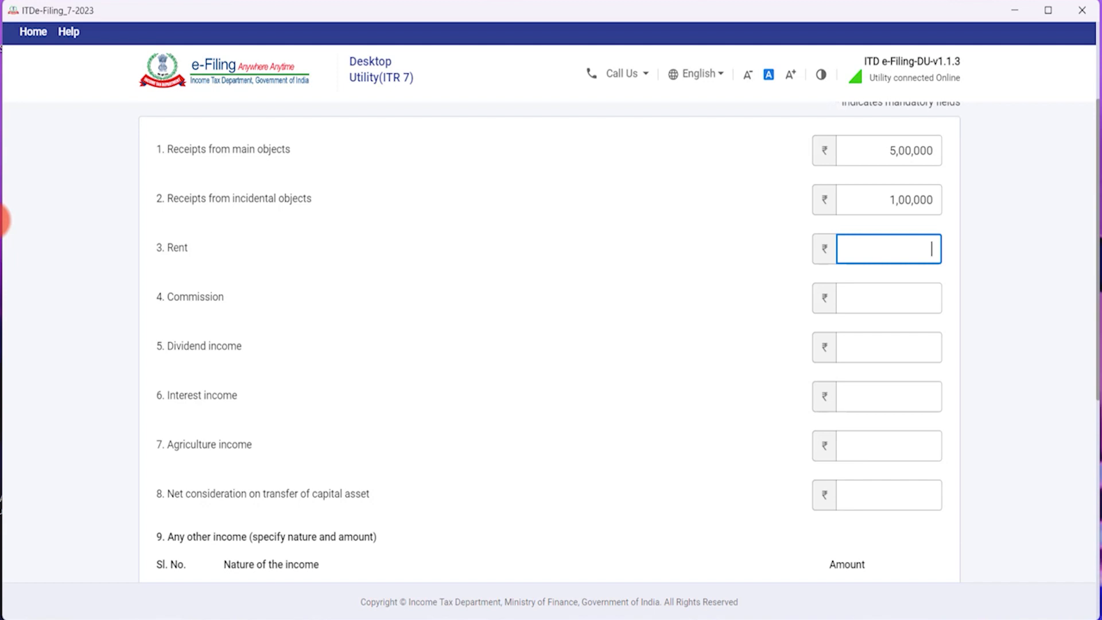
text(50000)
key(Tab)
Enter 0 for commission and dividend, 1,00,000 interest, and 0 agricultural income.
text(0)
key(Tab)
text(0)
key(Tab)
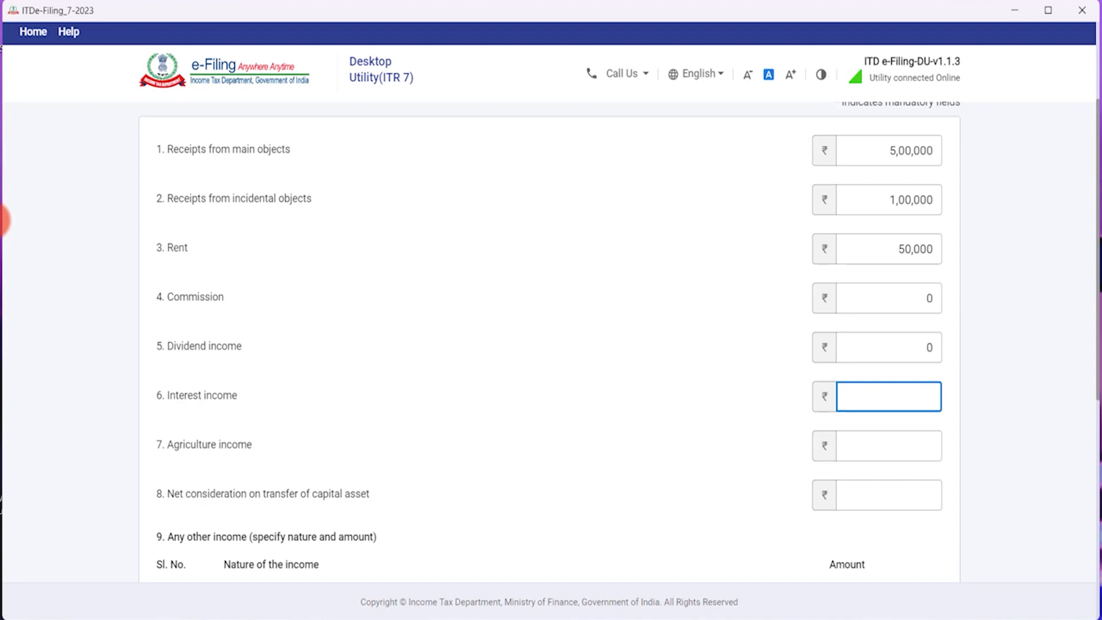
text(1,00,000)
key(Tab)
text(0)
key(Tab)
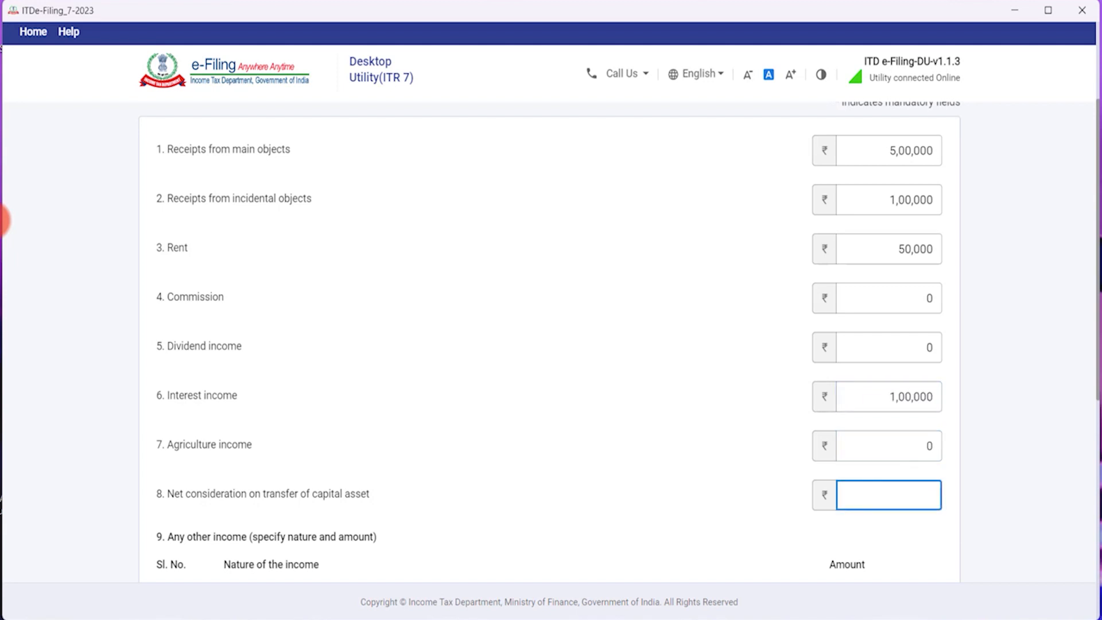
Enter 0 as the net consideration on capital asset transfer.
scroll(241, 405, down, 1)
scroll(254, 433, down, 1)
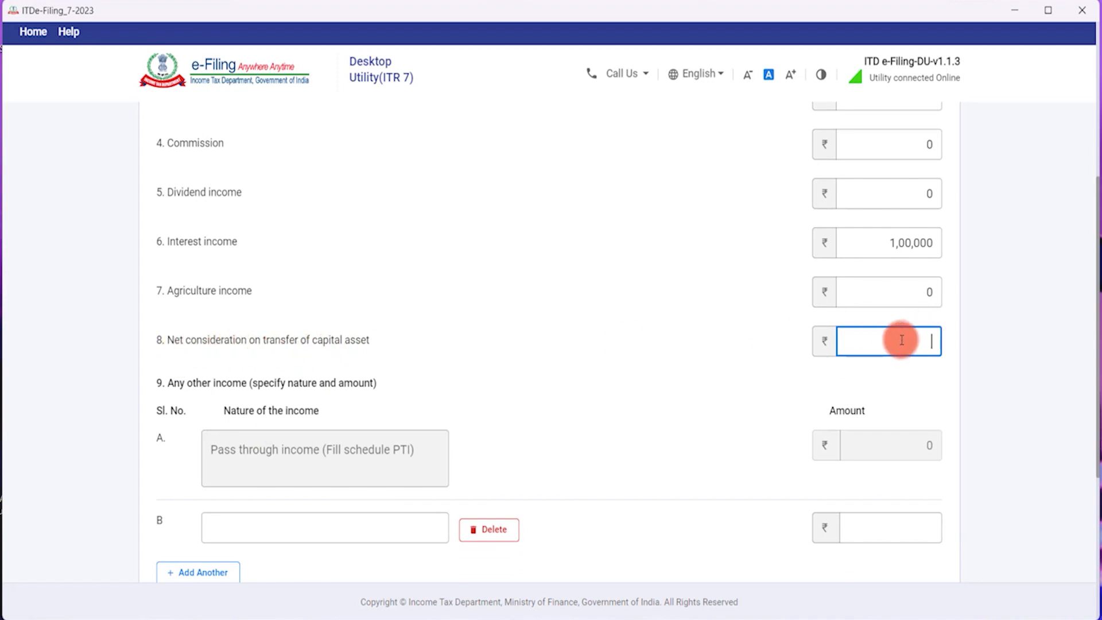
text(0)
key(Tab)
Confirm Schedule AI with its 7,50,000 total.
scroll(736, 372, down, 1)
scroll(740, 396, down, 3)
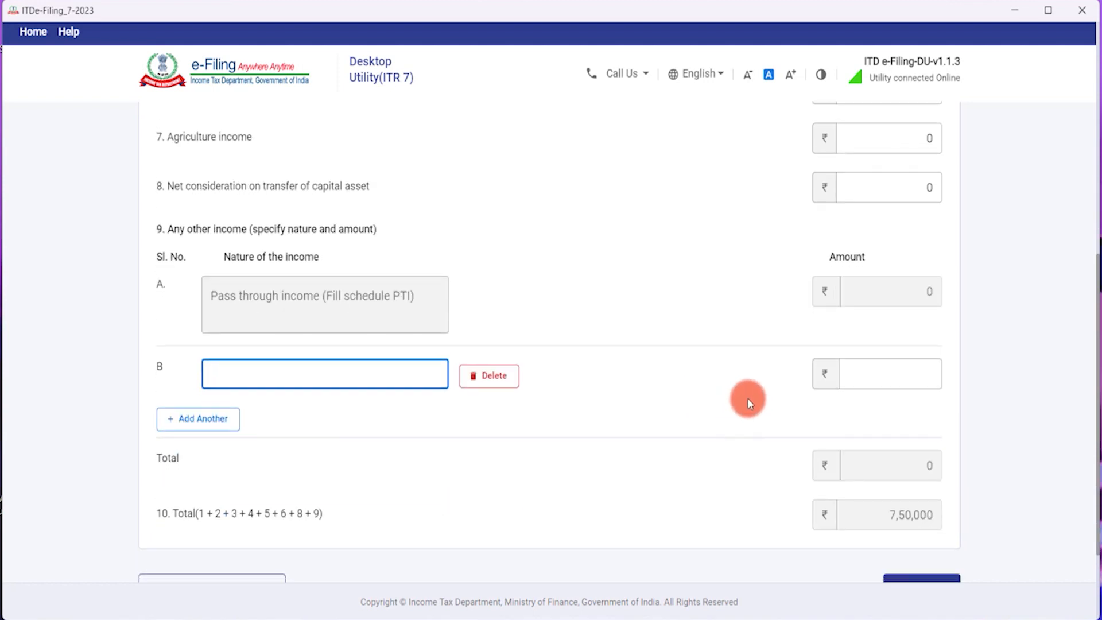
scroll(264, 233, up, 7)
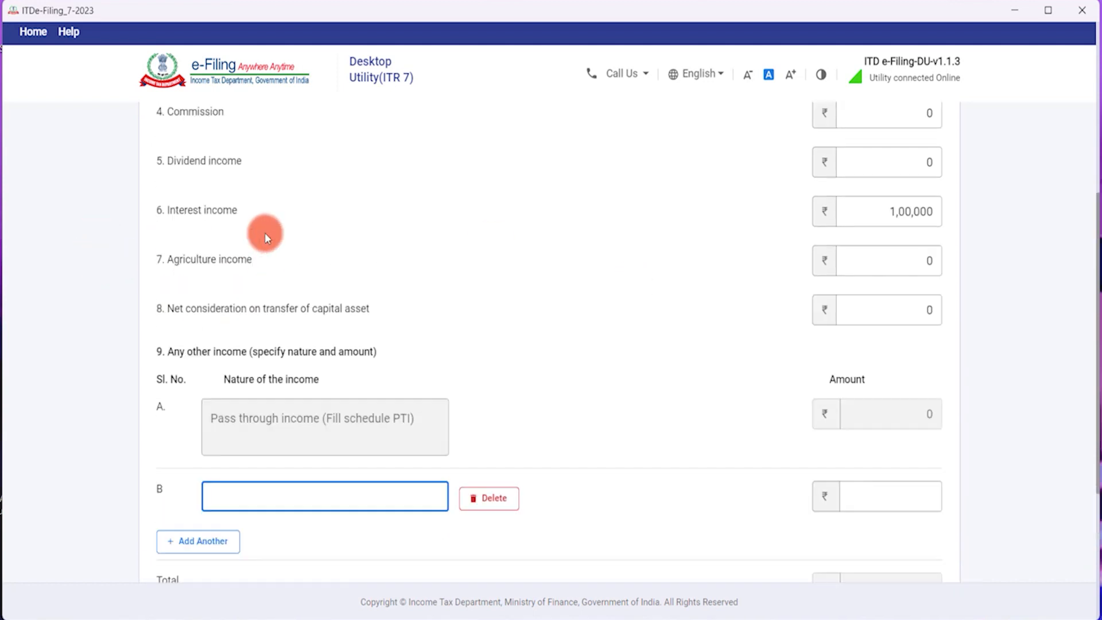
scroll(253, 281, up, 2)
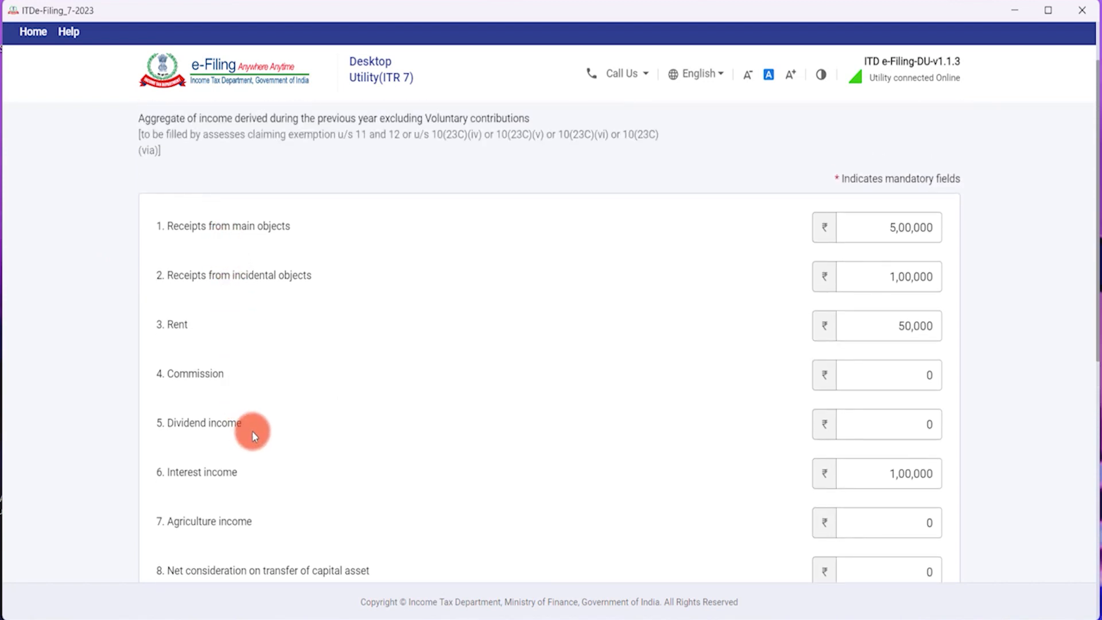
scroll(253, 487, down, 9)
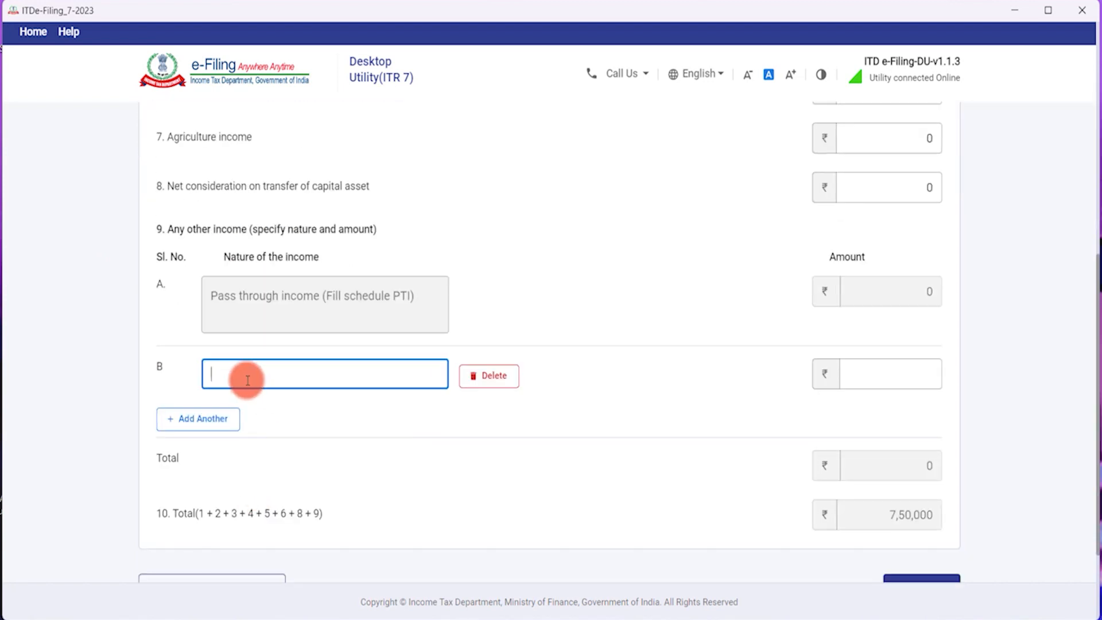
click(937, 372)
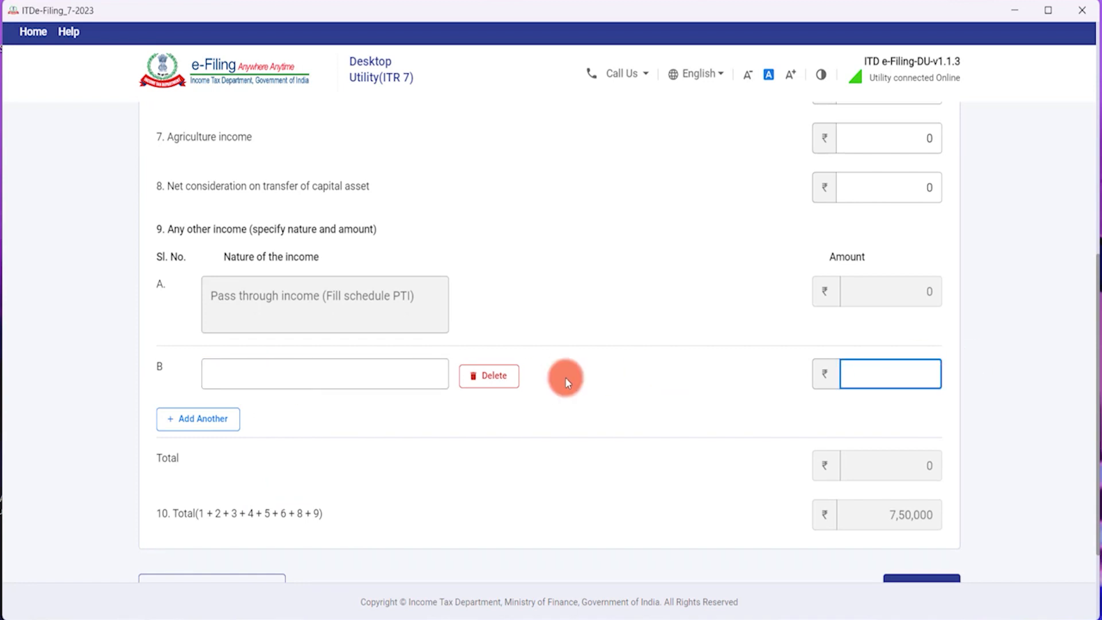
scroll(560, 424, down, 2)
scroll(559, 425, down, 2)
click(919, 466)
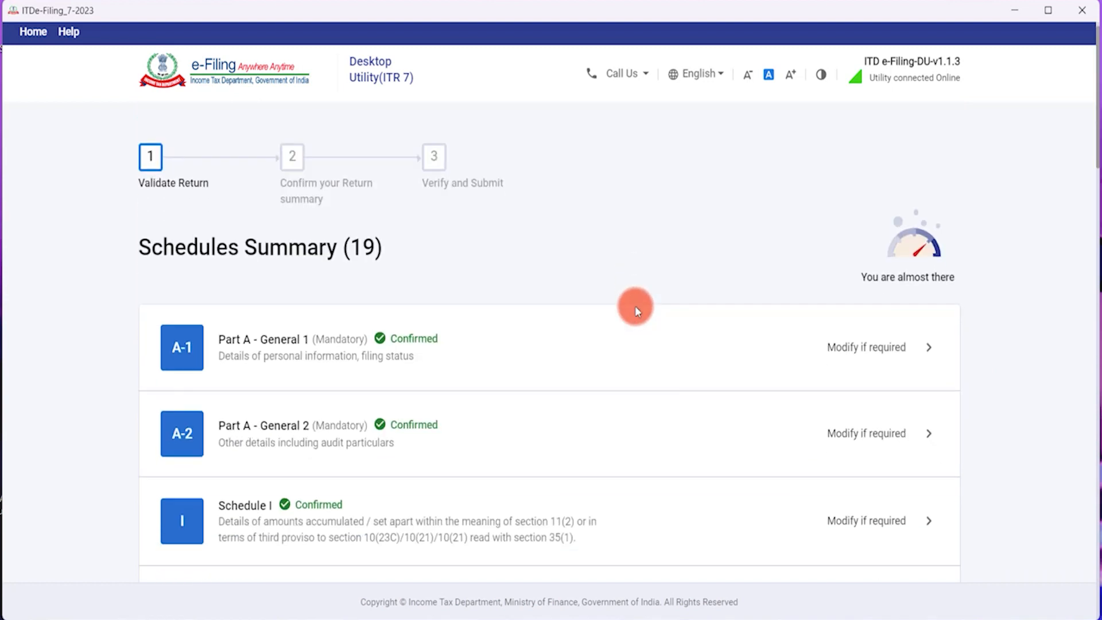
Scroll the Schedules Summary past the confirmed Schedule AI down to Schedule A.
scroll(636, 310, down, 10)
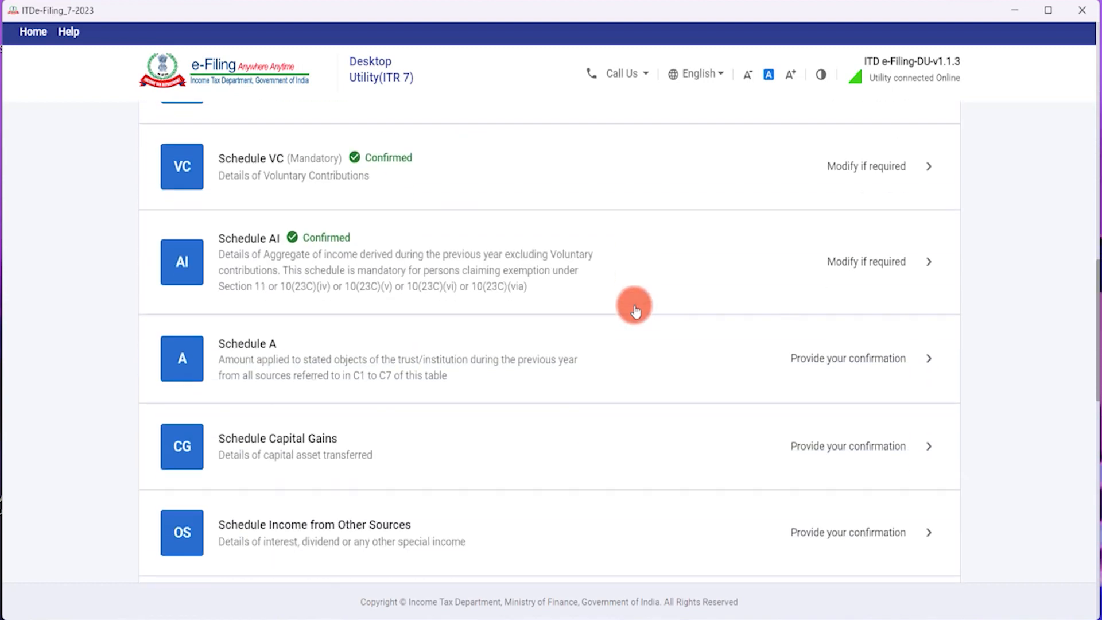
scroll(636, 311, down, 1)
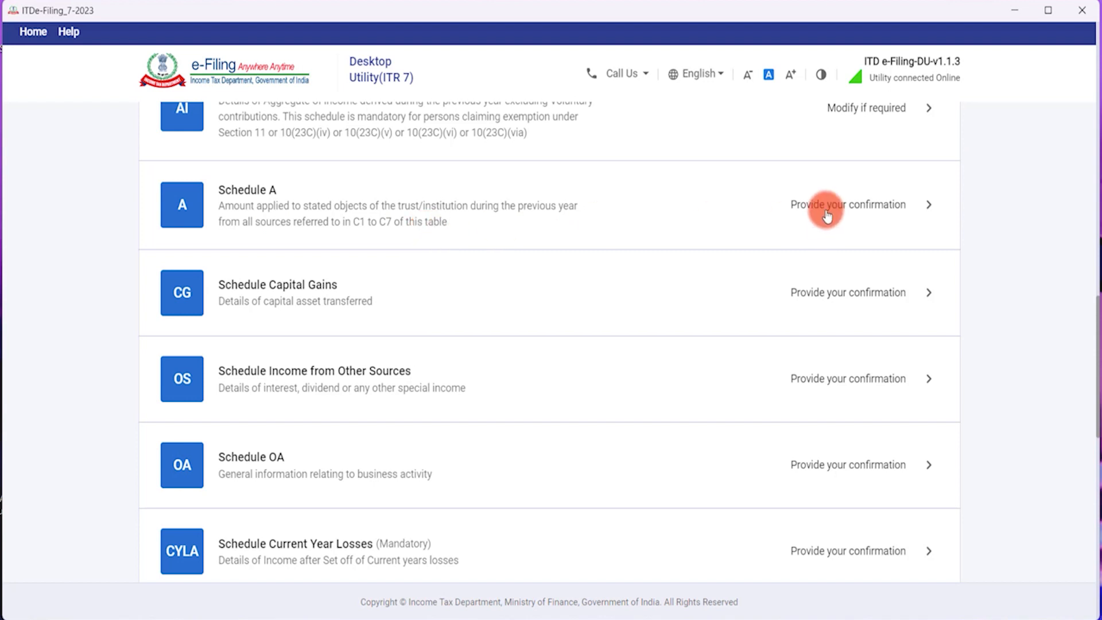
click(467, 242)
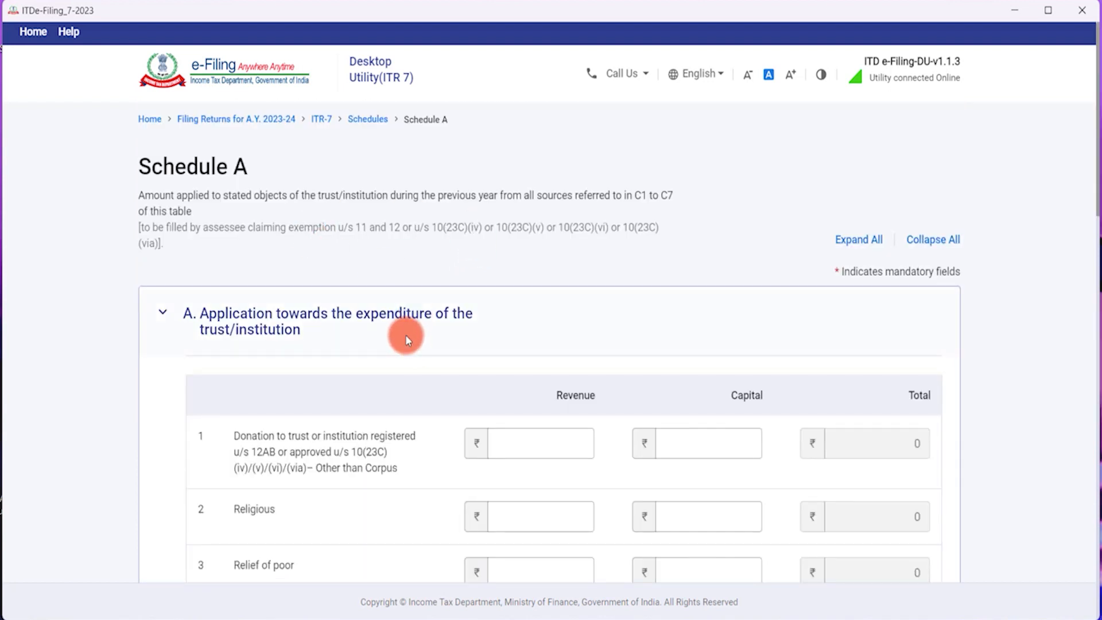
scroll(402, 342, down, 3)
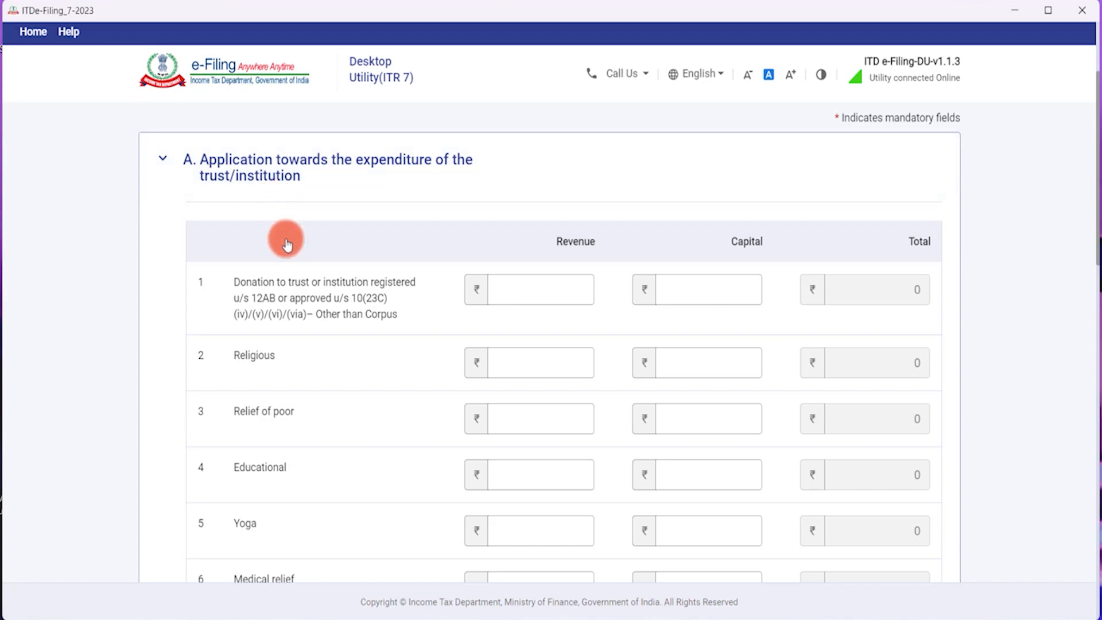
scroll(287, 319, down, 1)
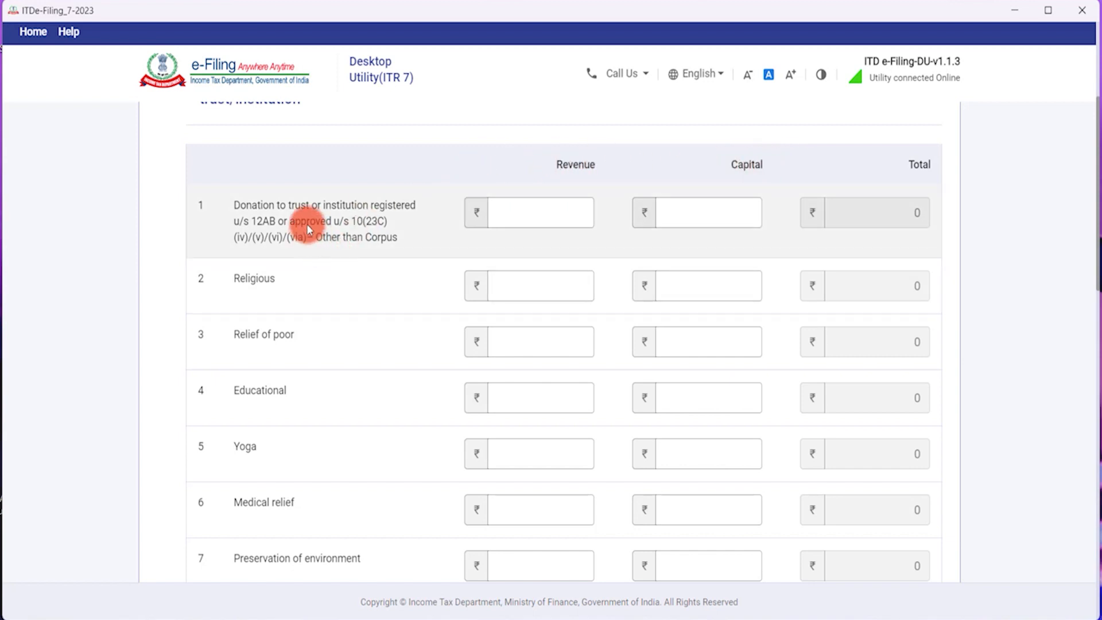
scroll(315, 436, down, 3)
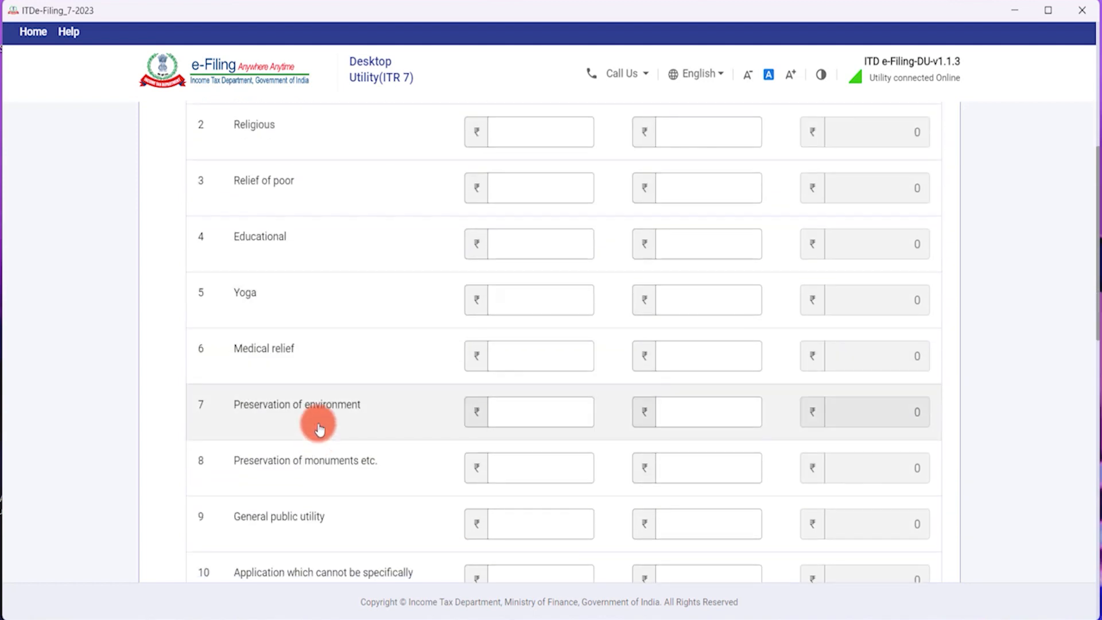
scroll(323, 435, down, 3)
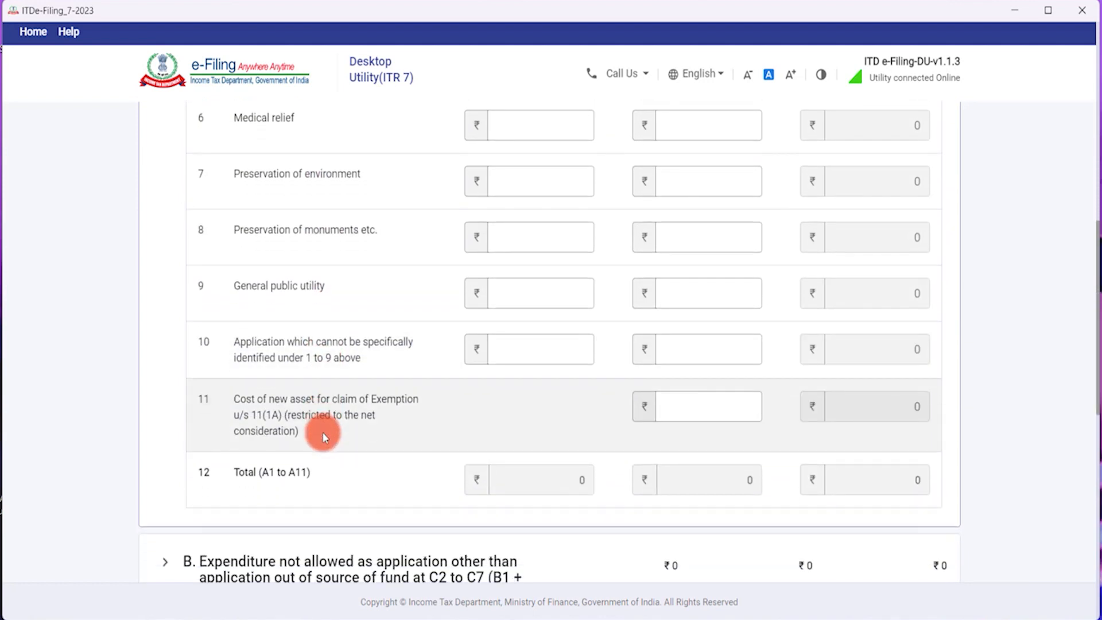
scroll(322, 431, up, 7)
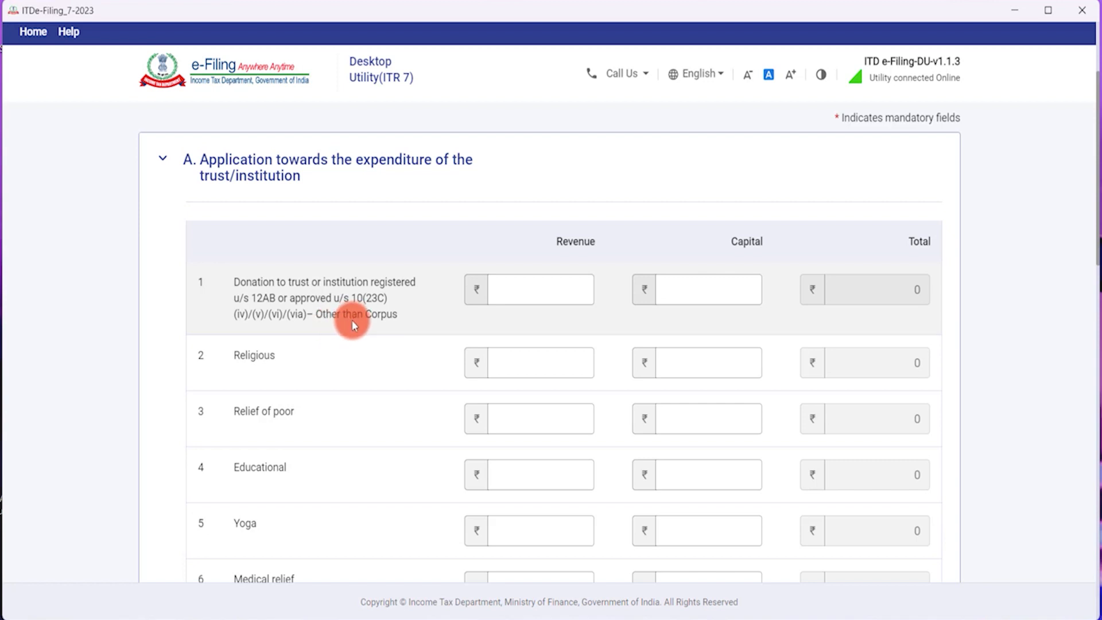
click(537, 289)
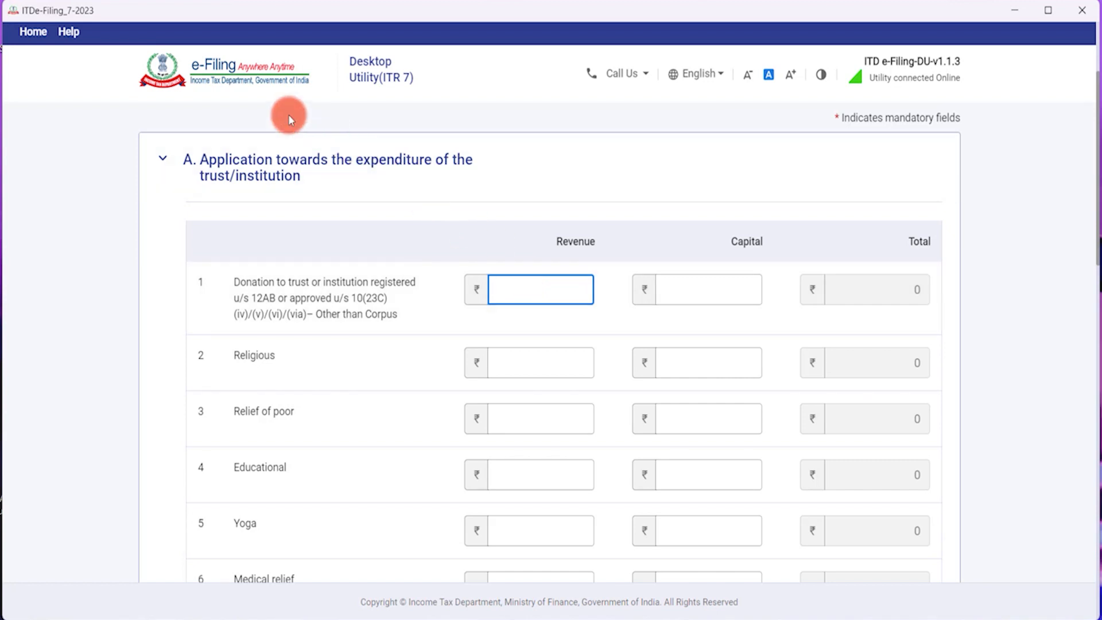
Record 2,00,000 revenue and 0 capital for donations to registered trusts in row 1.
text(200000)
key(Tab)
text(0)
key(Tab)
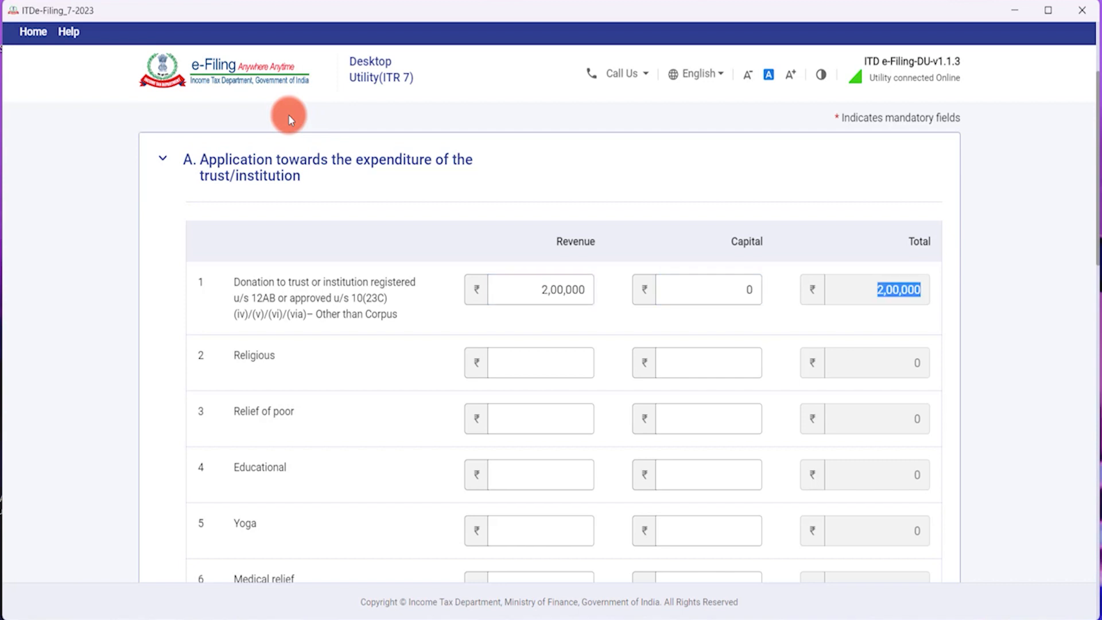
Enter 0 as the Religious revenue amount.
click(532, 357)
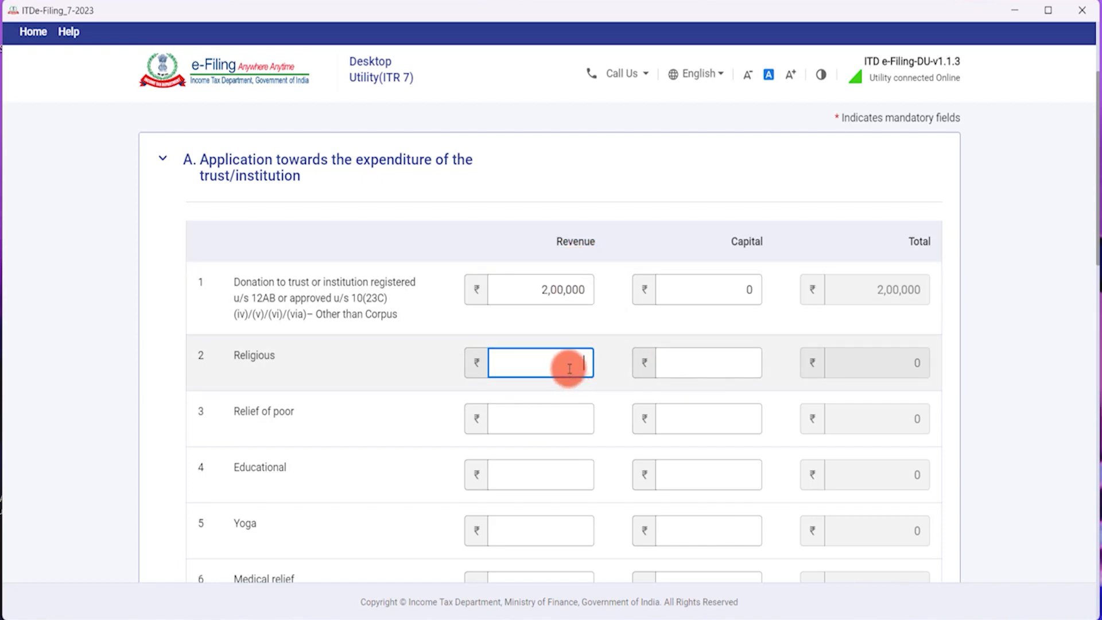
scroll(561, 372, down, 1)
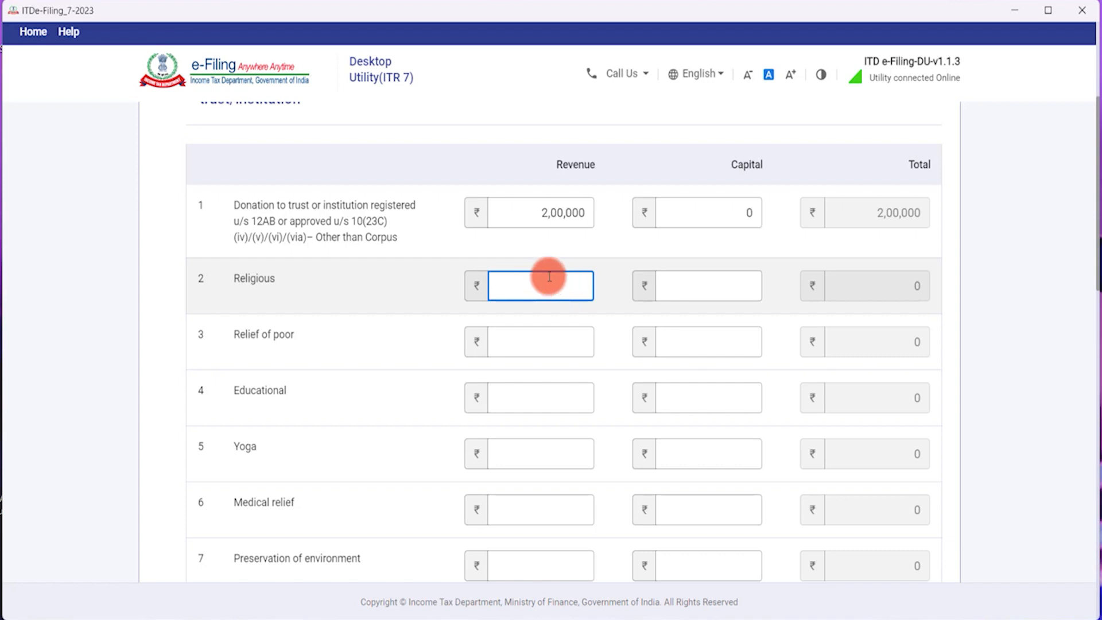
click(689, 281)
click(573, 283)
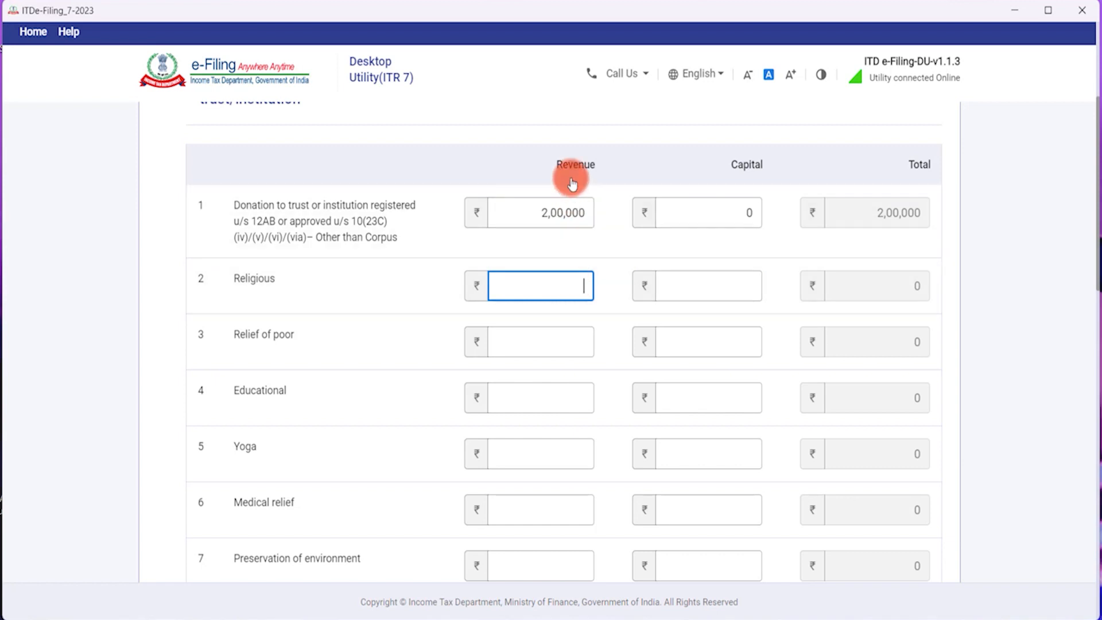
text(0)
key(Tab)
key(Tab)
click(542, 344)
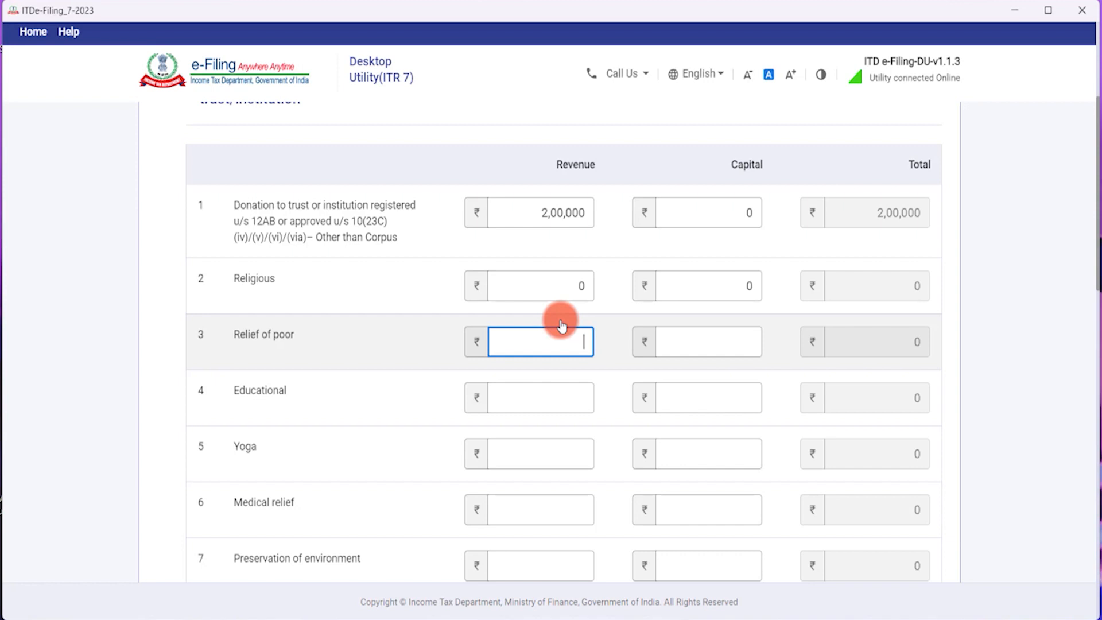
Enter 3,00,000 for Relief of poor and 5,72,500 revenue with 0 capital for Educational.
click(551, 395)
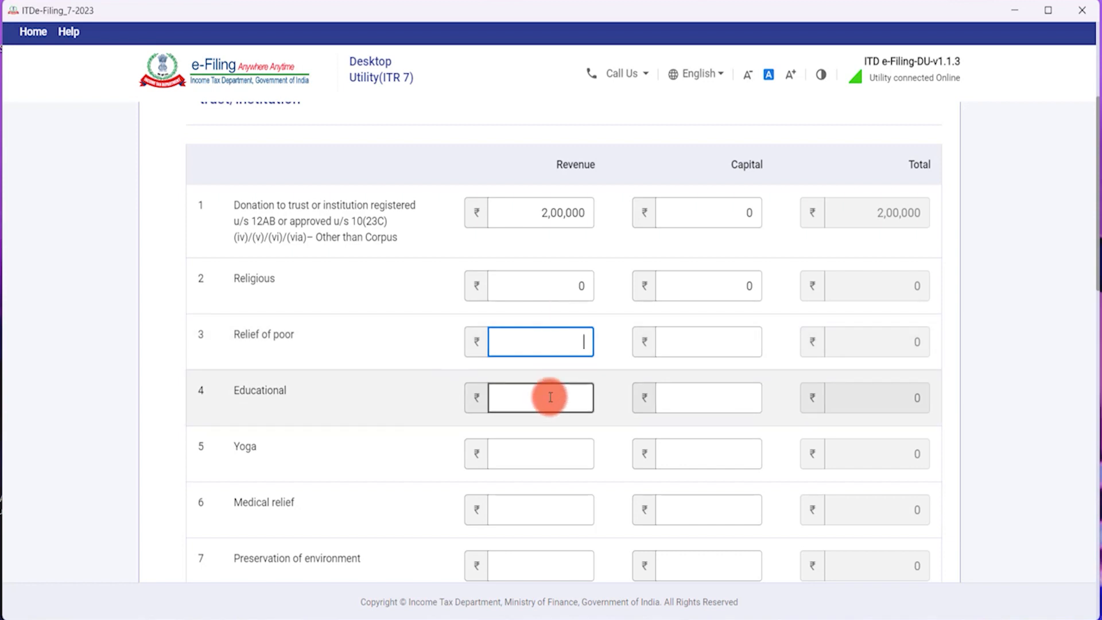
click(560, 346)
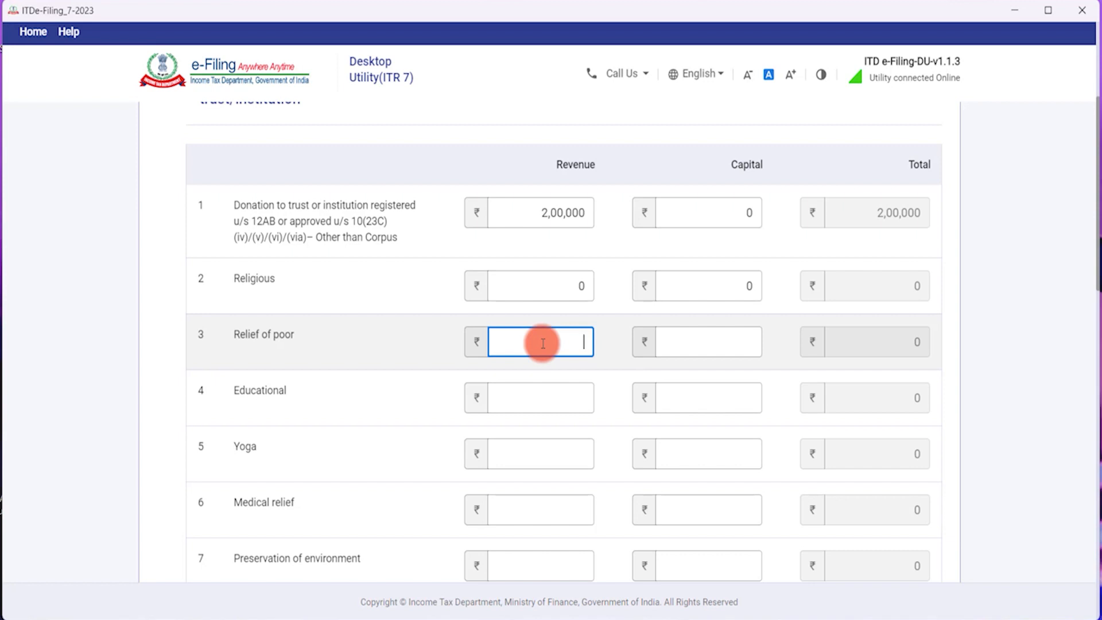
text(3,00,00)
text(0)
scroll(544, 344, down, 1)
click(543, 322)
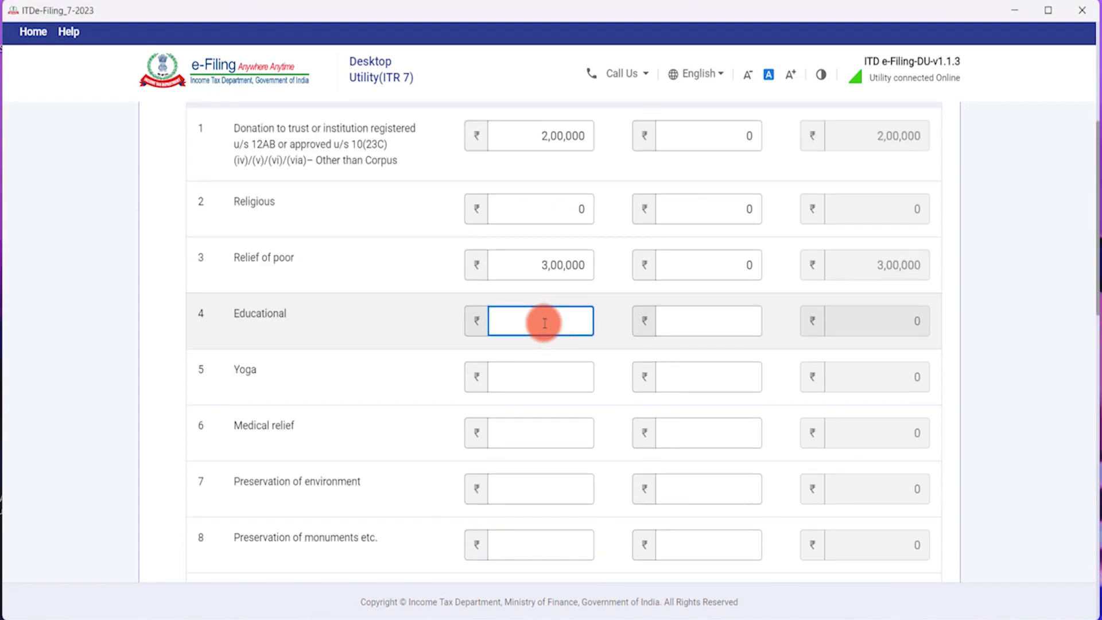
text(572500)
key(Tab)
text(0)
key(Tab)
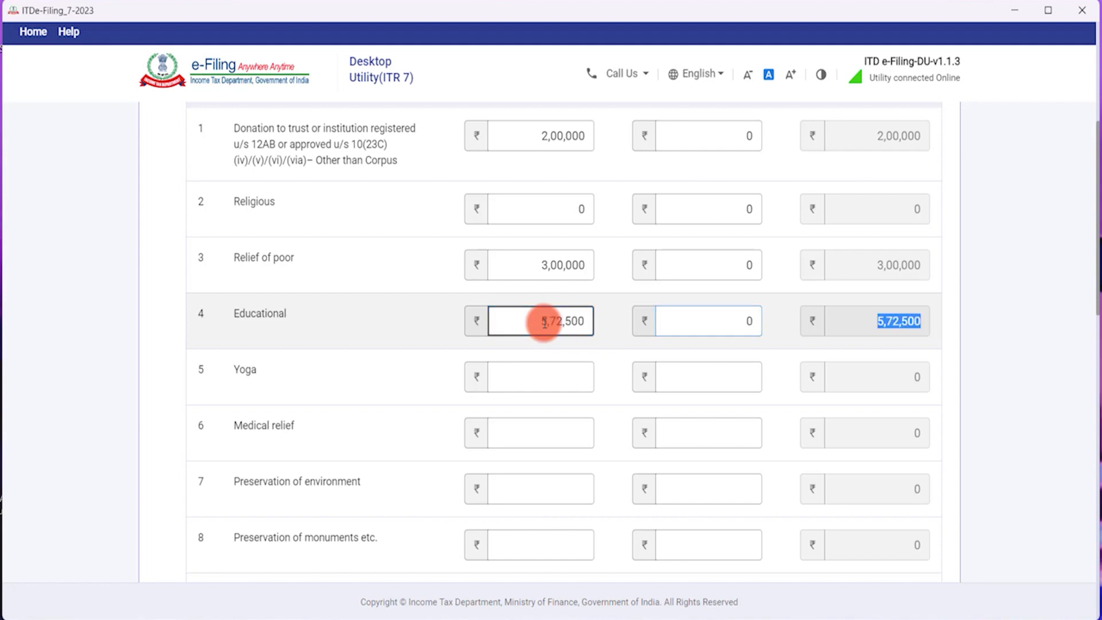
Enter 0 revenue and capital for Yoga, Medical relief, Preservation of environment and monuments rows.
click(584, 365)
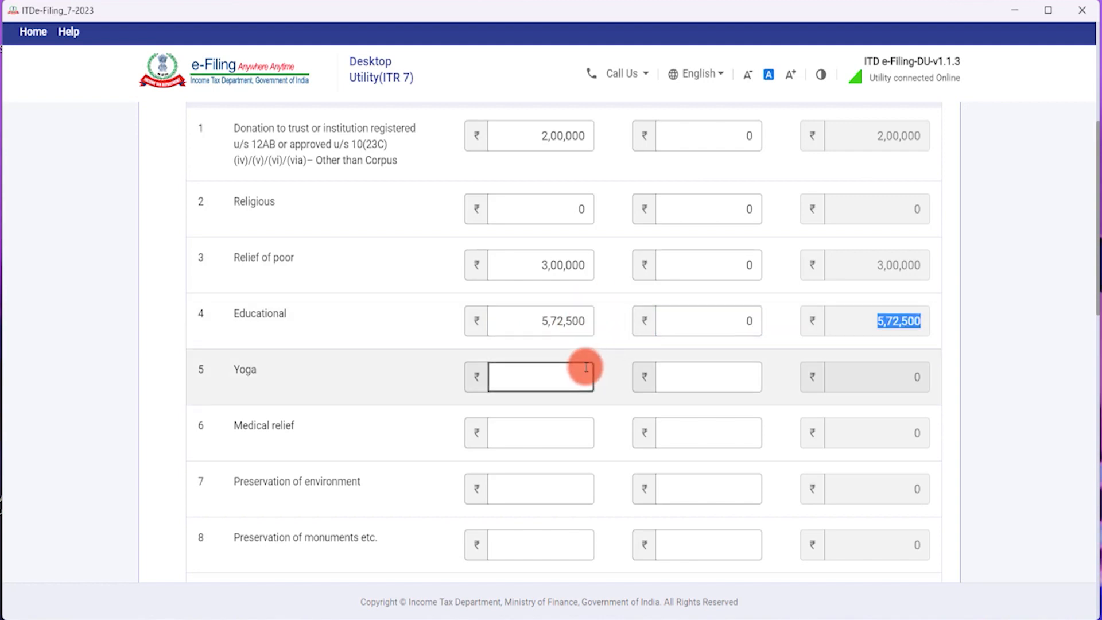
scroll(584, 364, down, 1)
click(583, 347)
click(564, 301)
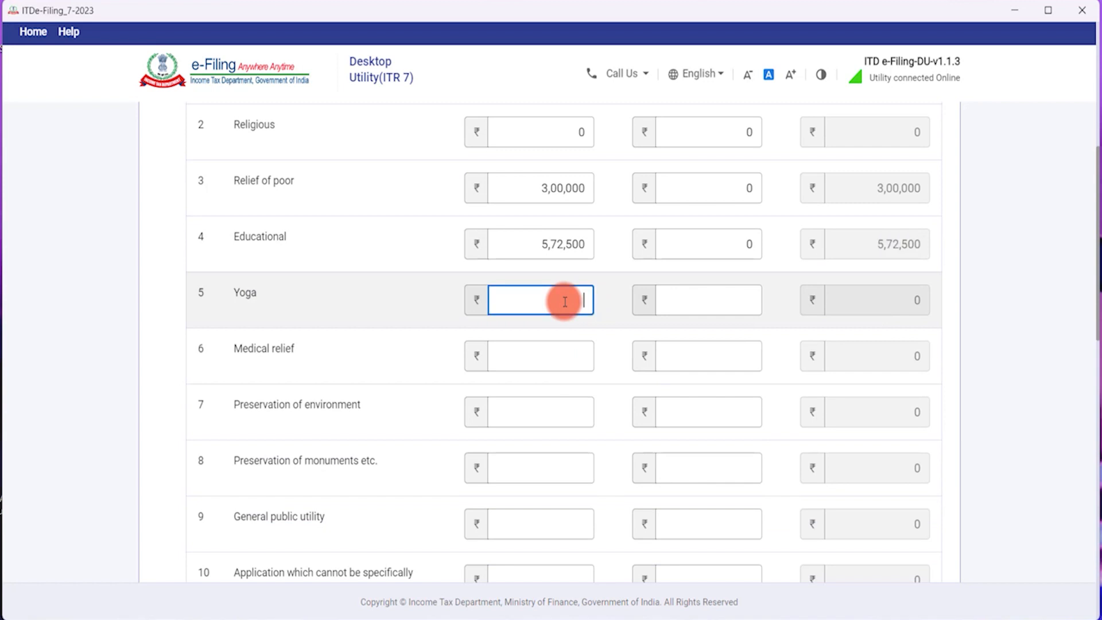
text(0)
key(Tab)
text(0)
key(Tab)
key(Tab)
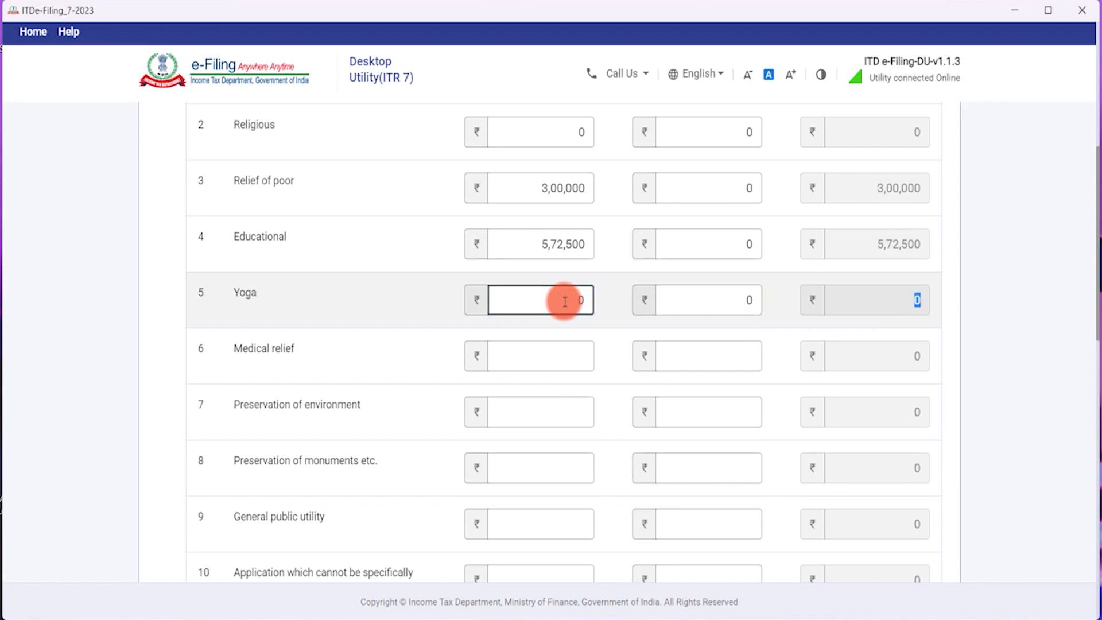
text(0)
key(Tab)
key(Tab)
key(Tab)
text(0)
key(Tab)
text(0)
key(Tab)
key(Tab)
text(0)
key(Tab)
text(0)
key(Tab)
key(Tab)
text(0)
key(Tab)
text(0)
key(Tab)
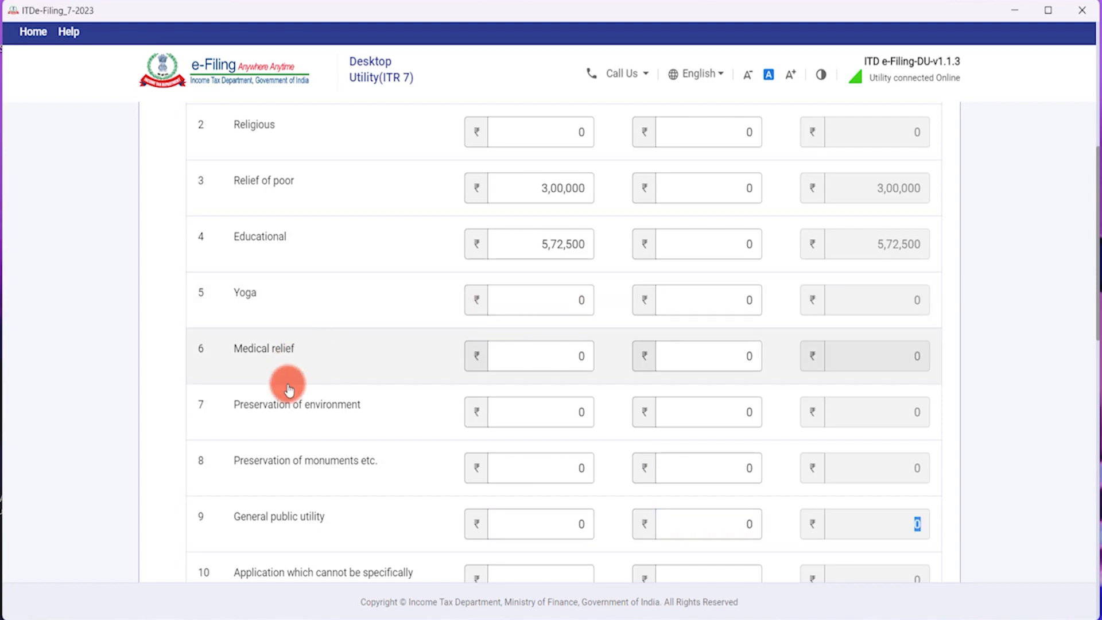
Check the 5,72,500 Educational amount, then enter 0 for rows 10 and 11.
scroll(333, 353, down, 4)
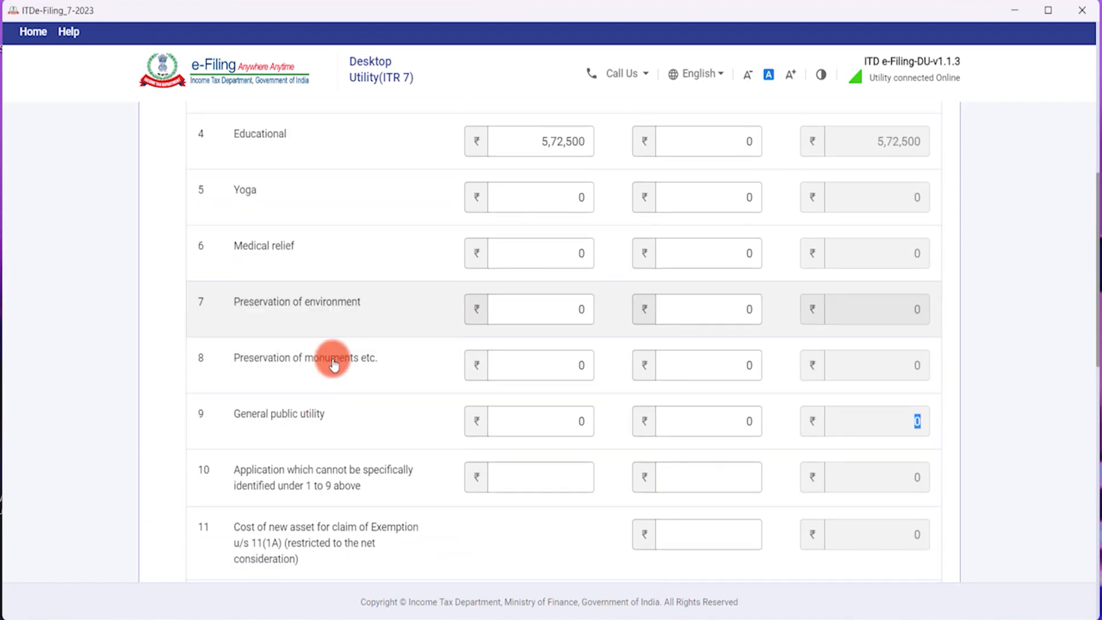
scroll(342, 339, up, 5)
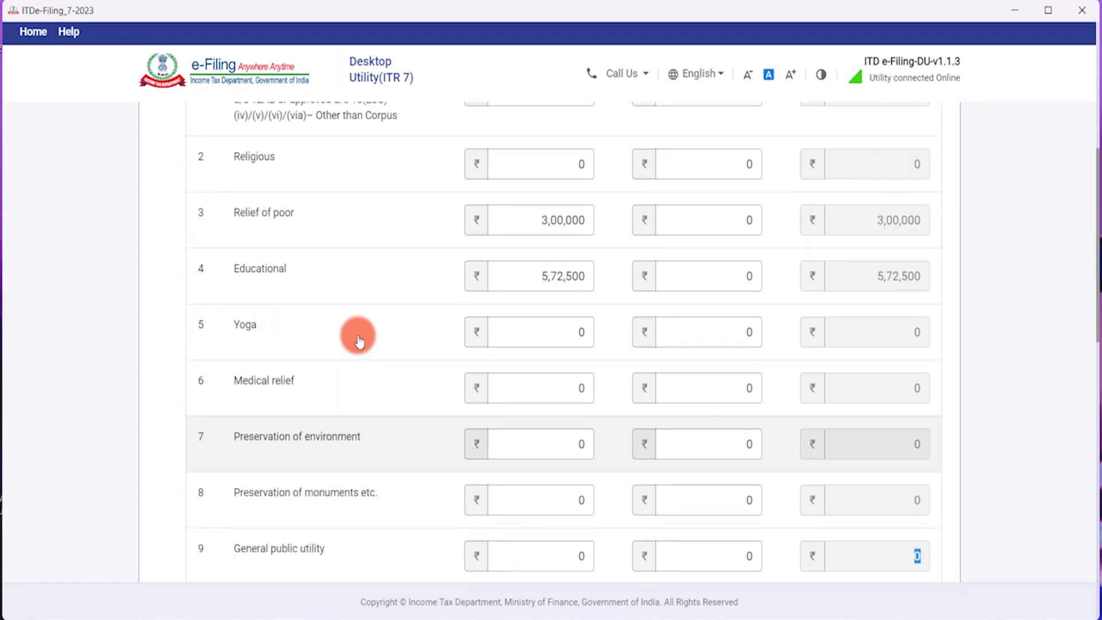
scroll(487, 322, up, 1)
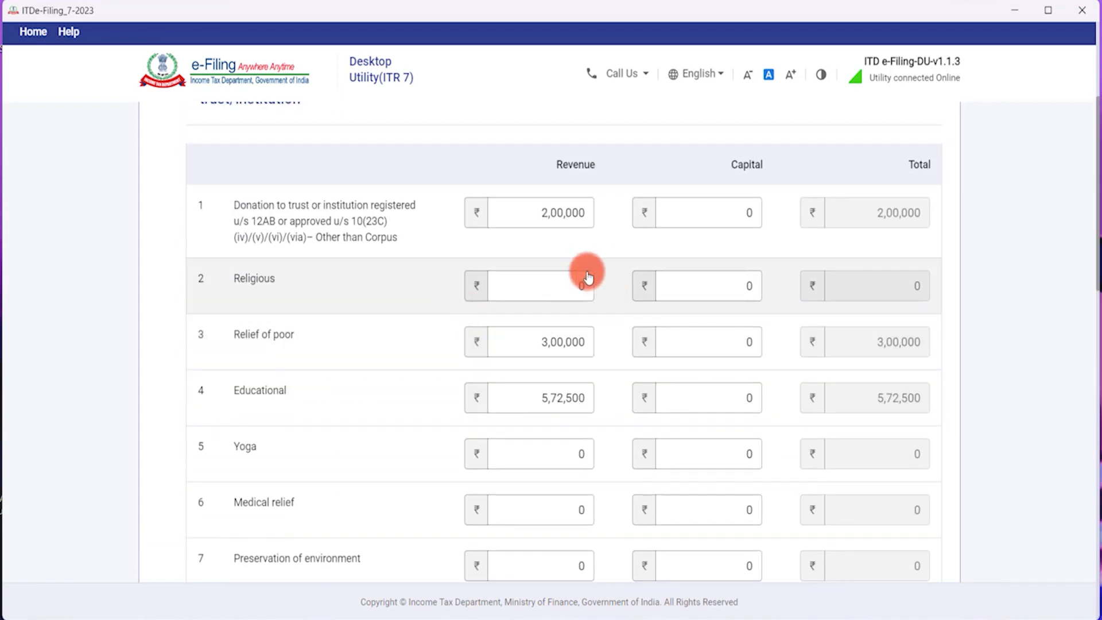
click(542, 398)
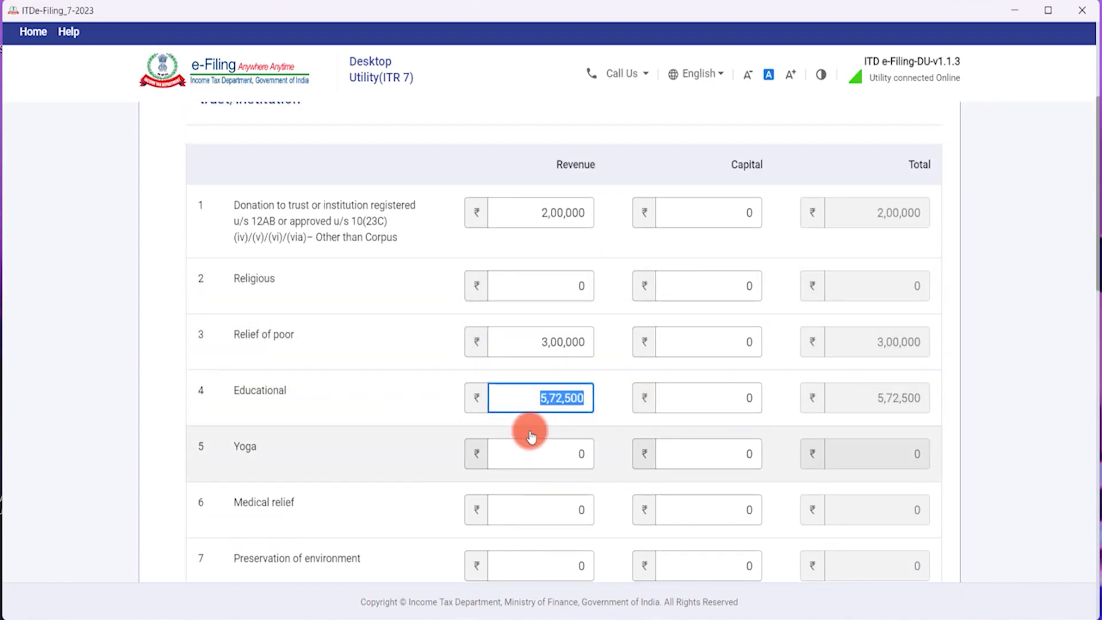
scroll(526, 434, down, 4)
click(537, 430)
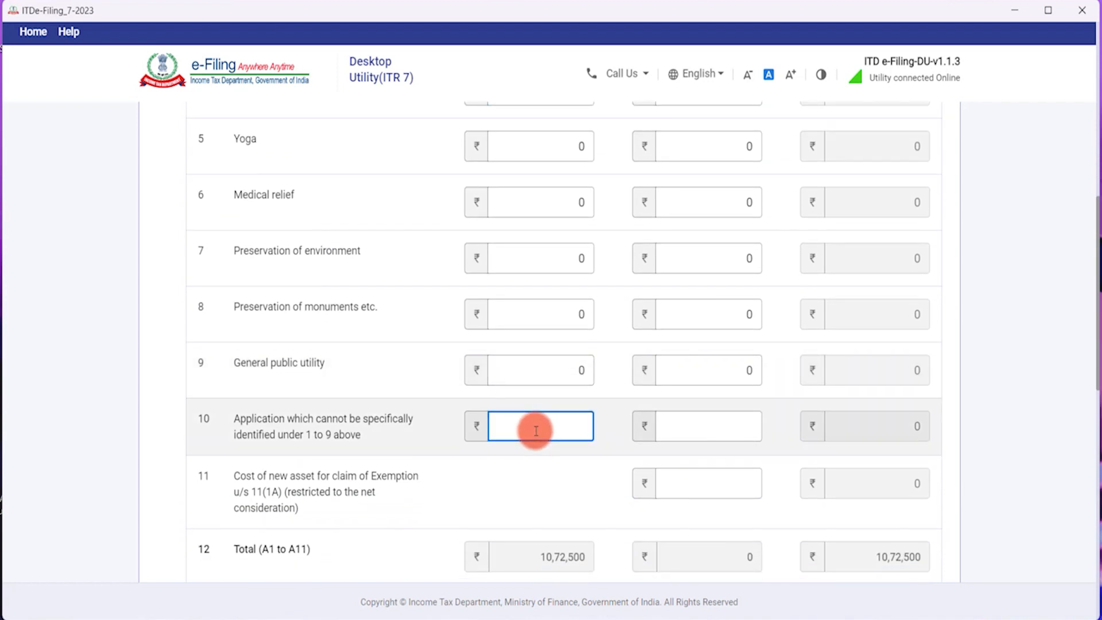
text(0)
key(Tab)
text(0)
key(Tab)
key(Tab)
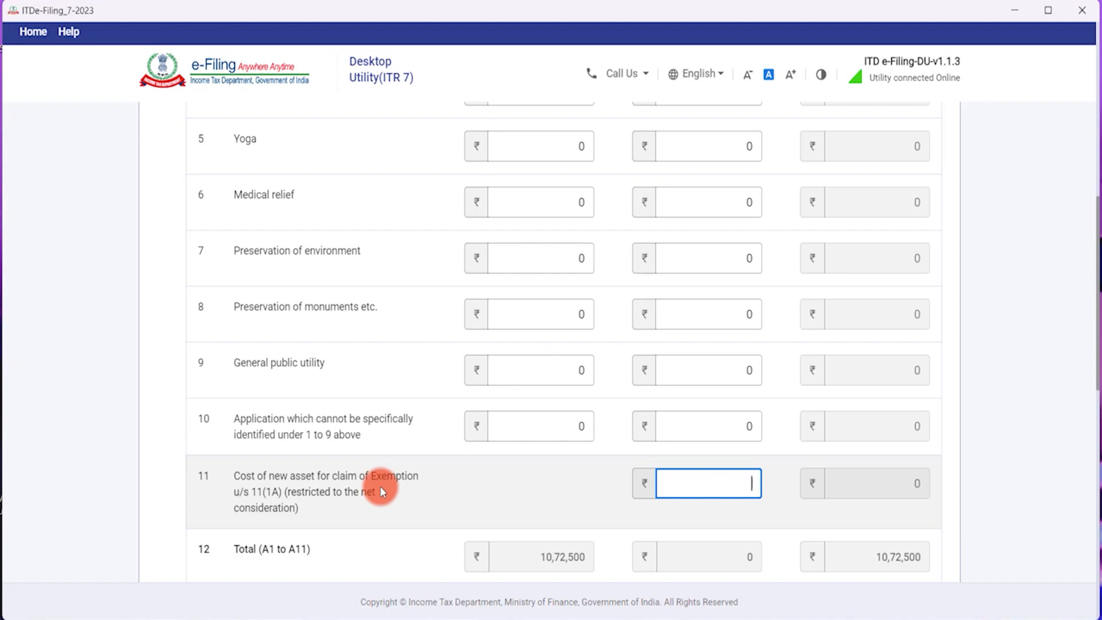
text(0)
key(Tab)
Confirm Schedule A and return to the schedules list.
scroll(354, 487, down, 3)
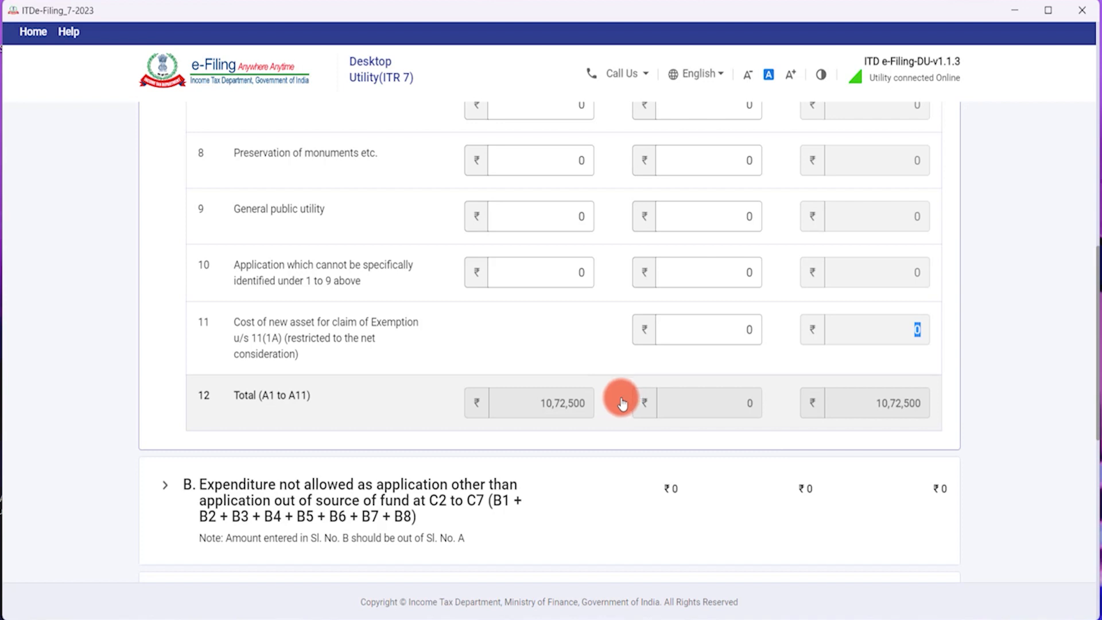
scroll(642, 391, down, 8)
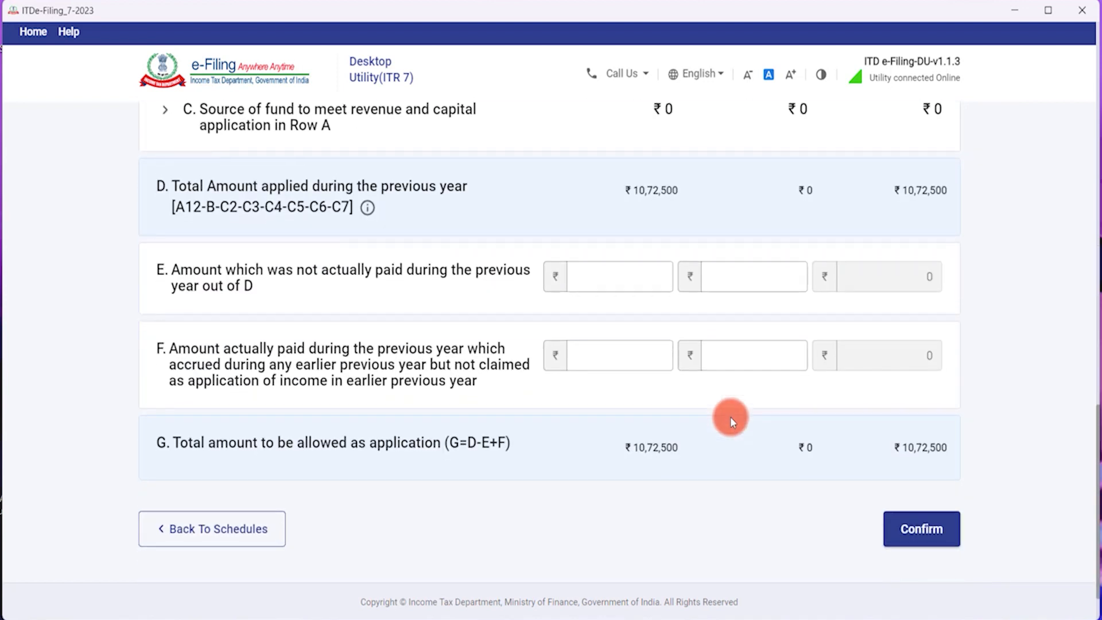
click(913, 481)
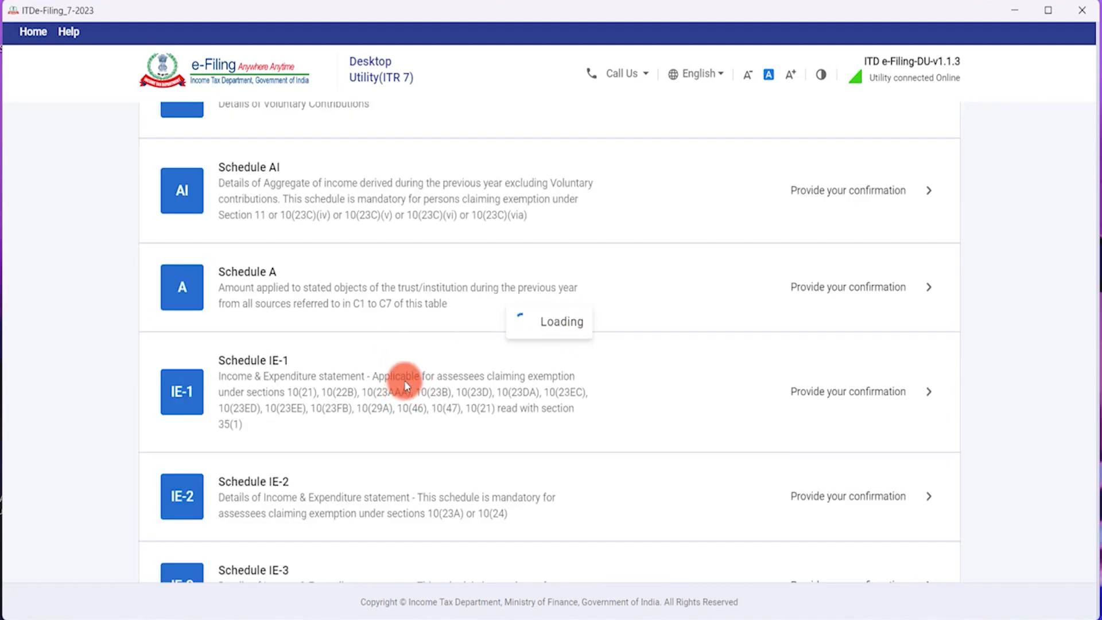
Reopen Schedule VC, expand domestic contributions, and confirm it again.
scroll(368, 390, down, 5)
scroll(368, 391, down, 7)
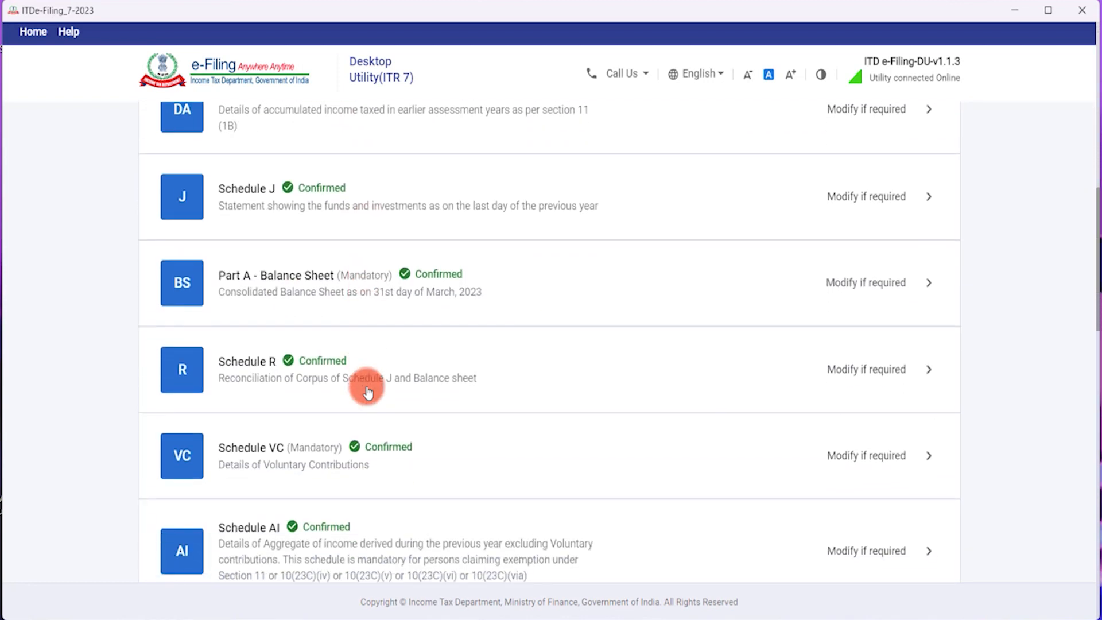
scroll(367, 390, down, 4)
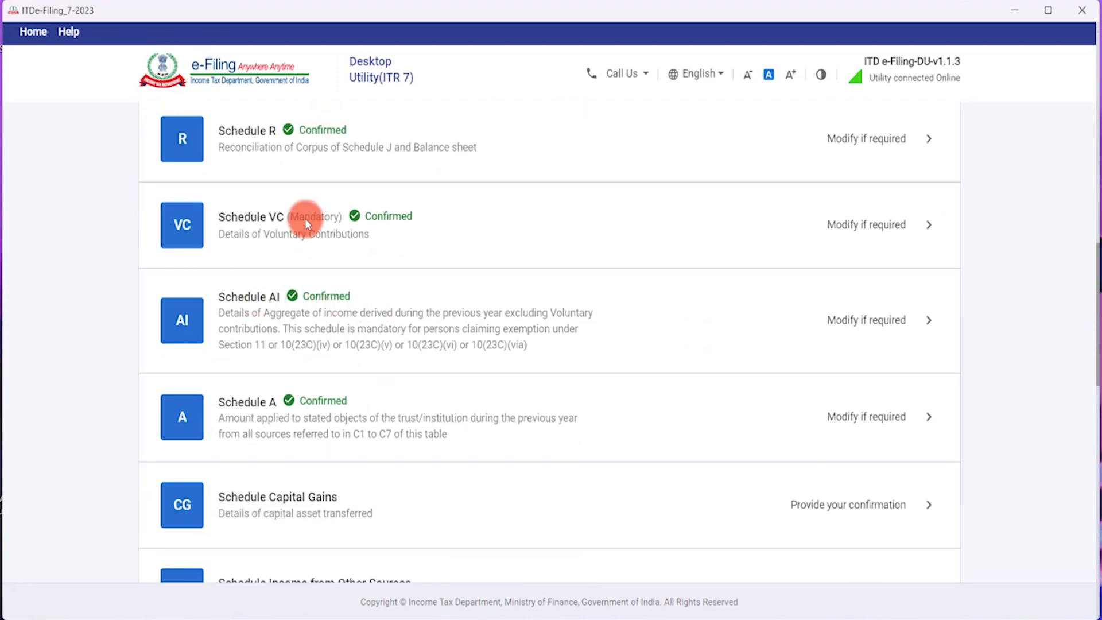
click(305, 227)
click(500, 307)
scroll(499, 359, down, 5)
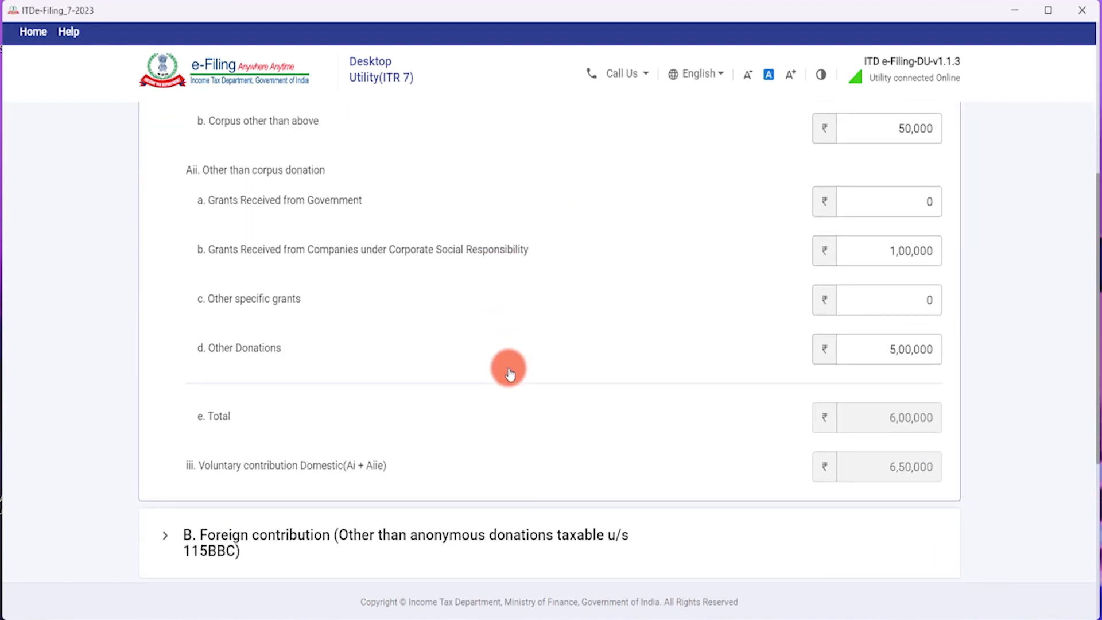
scroll(500, 369, down, 5)
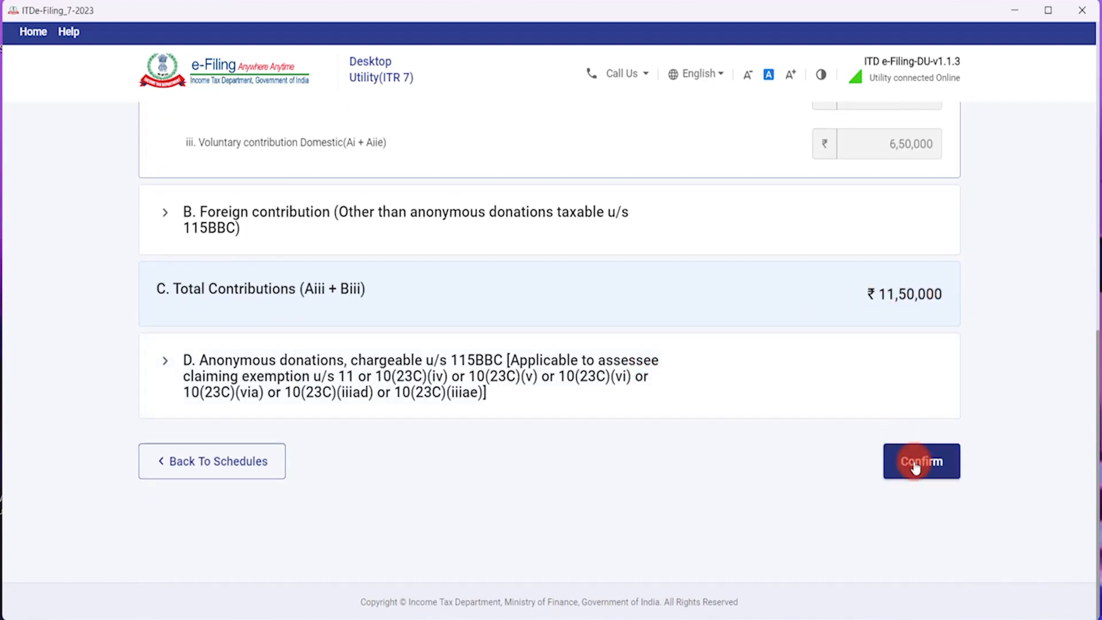
click(916, 460)
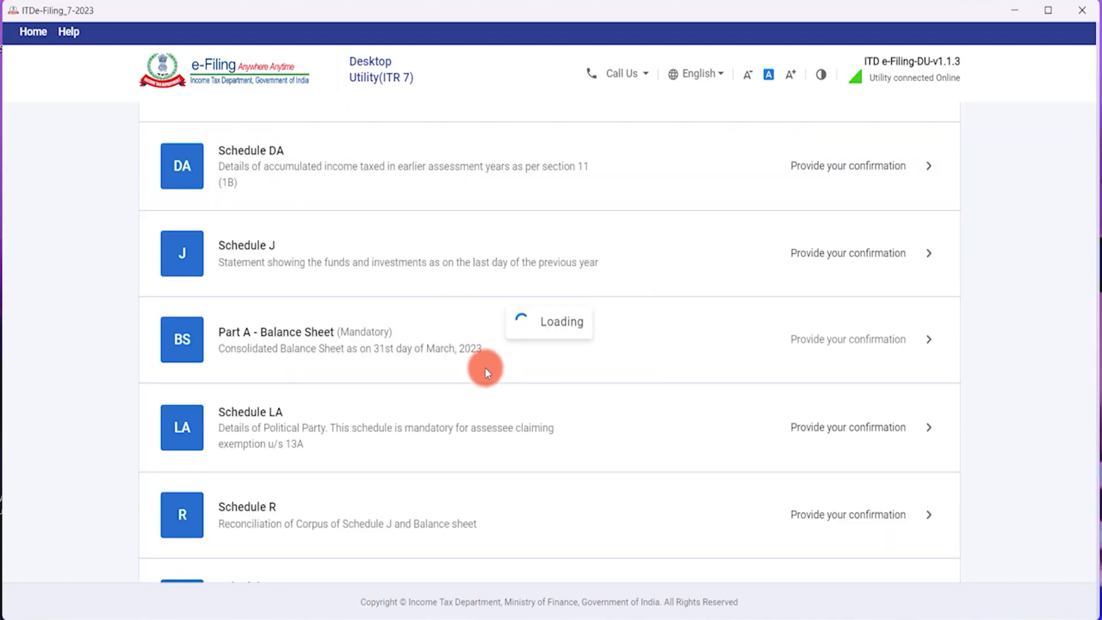
Reopen Schedule AI, review its 7,50,000 total, and confirm it.
scroll(486, 371, down, 9)
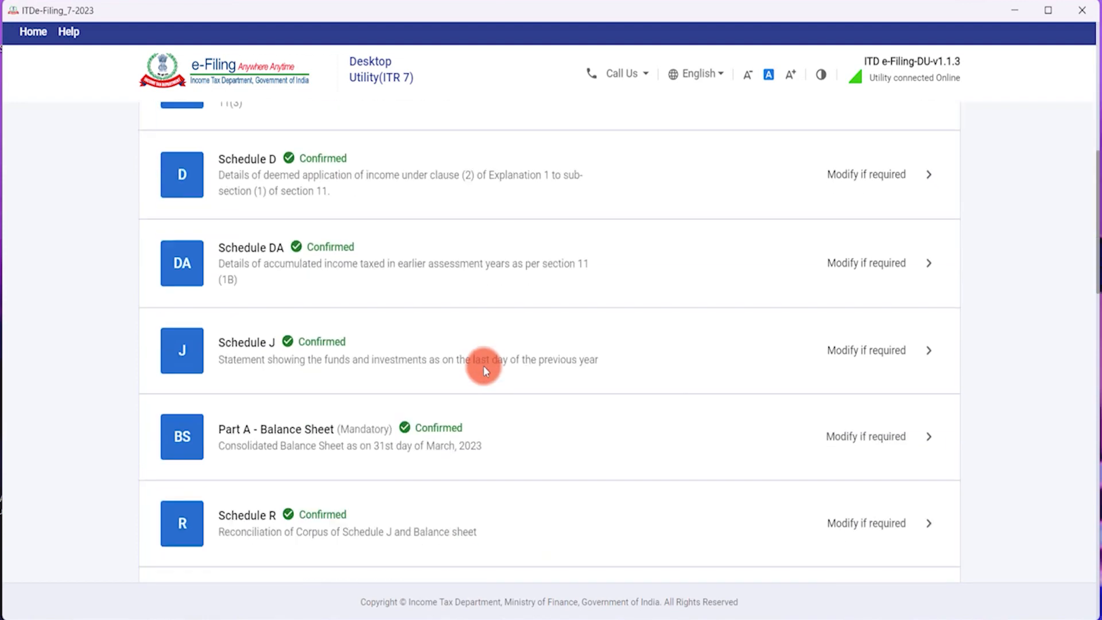
scroll(484, 372, down, 5)
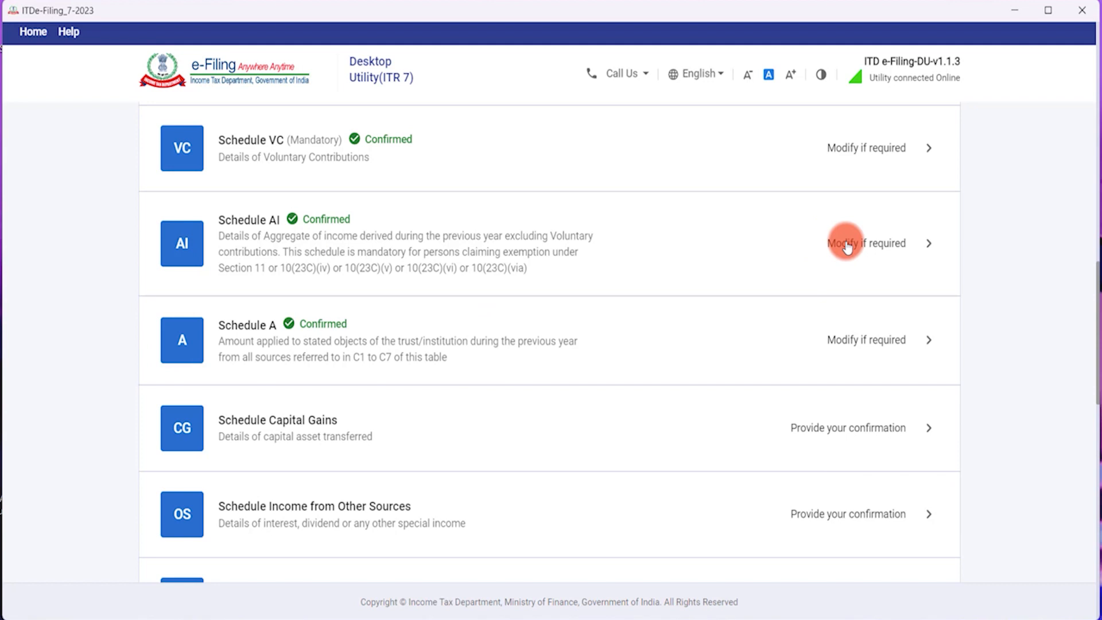
click(844, 243)
scroll(544, 326, down, 9)
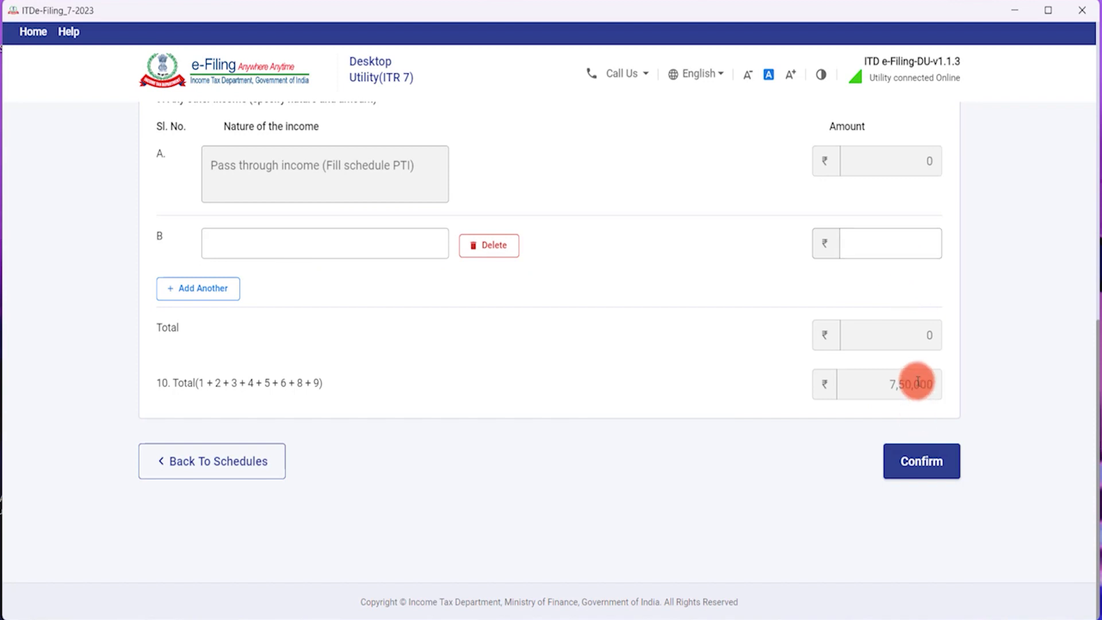
click(935, 471)
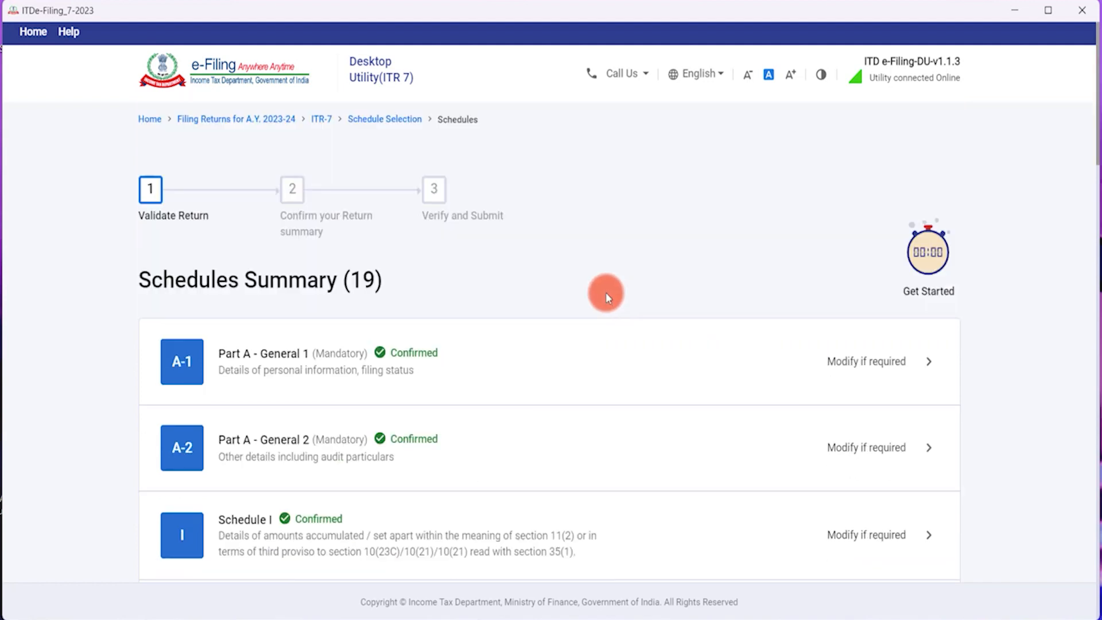
Reopen Schedule VC and confirm its 11,50,000 total contributions.
scroll(607, 295, down, 8)
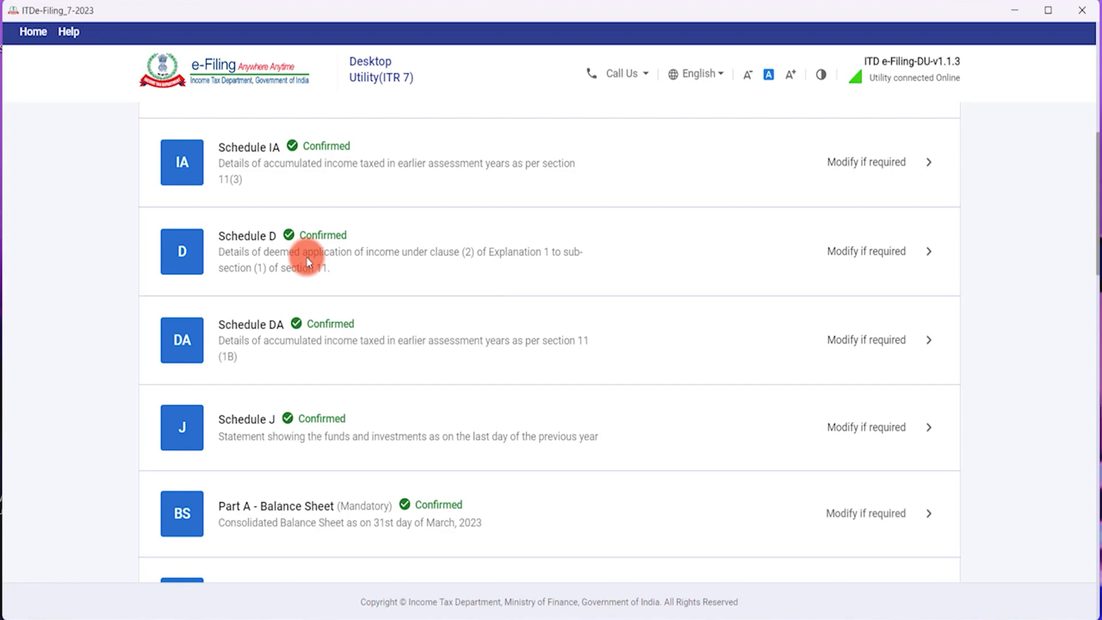
scroll(307, 259, down, 3)
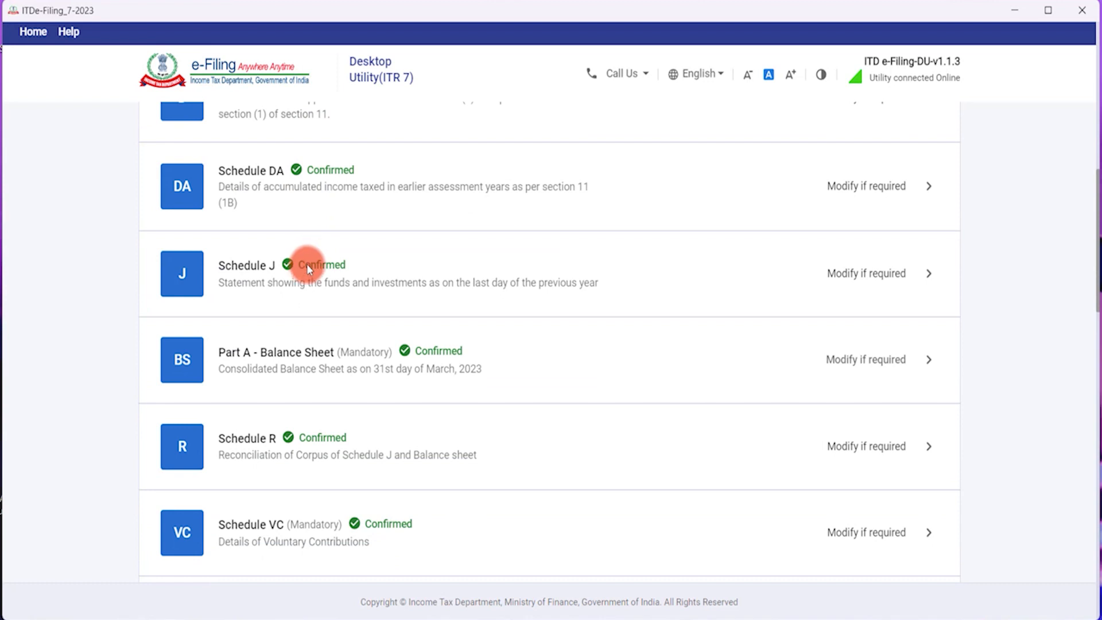
scroll(346, 445, down, 3)
scroll(349, 452, down, 3)
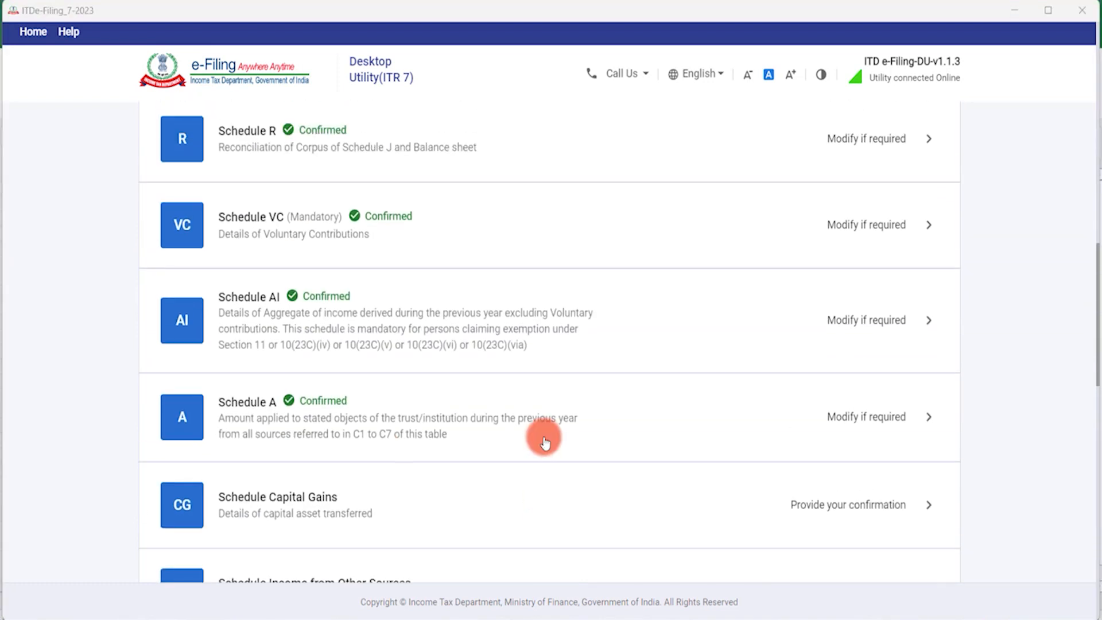
scroll(391, 305, up, 2)
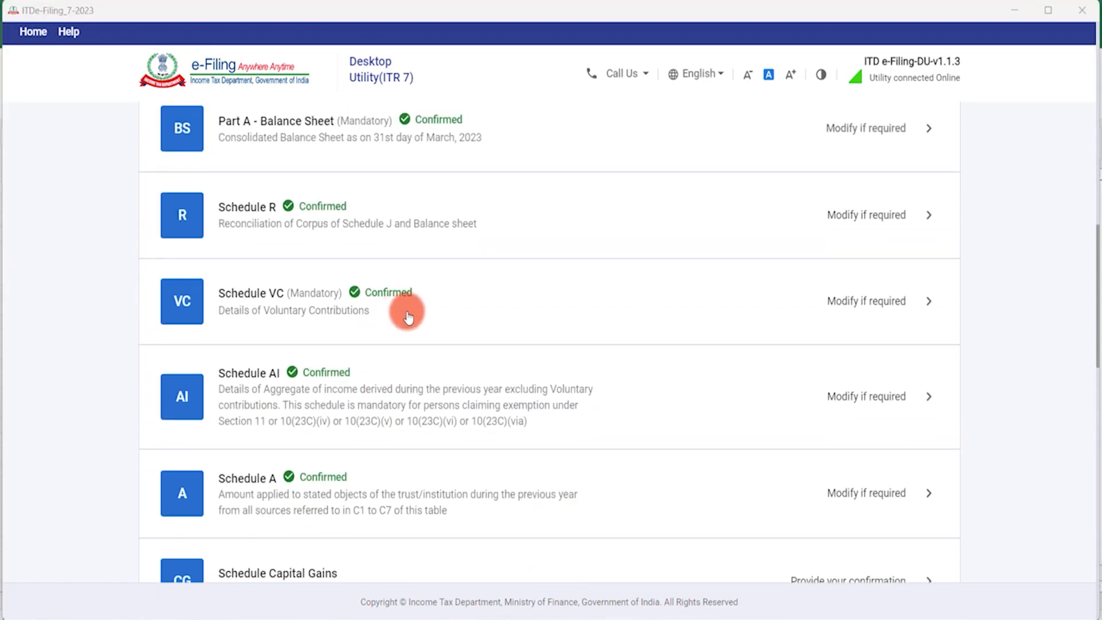
click(507, 298)
scroll(689, 373, down, 10)
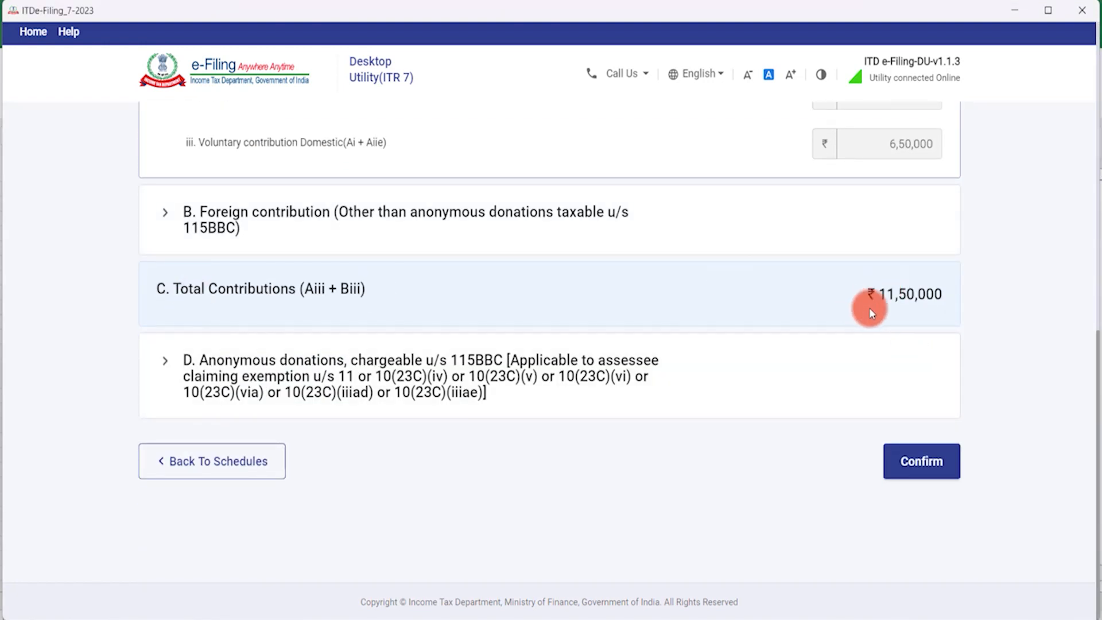
click(927, 462)
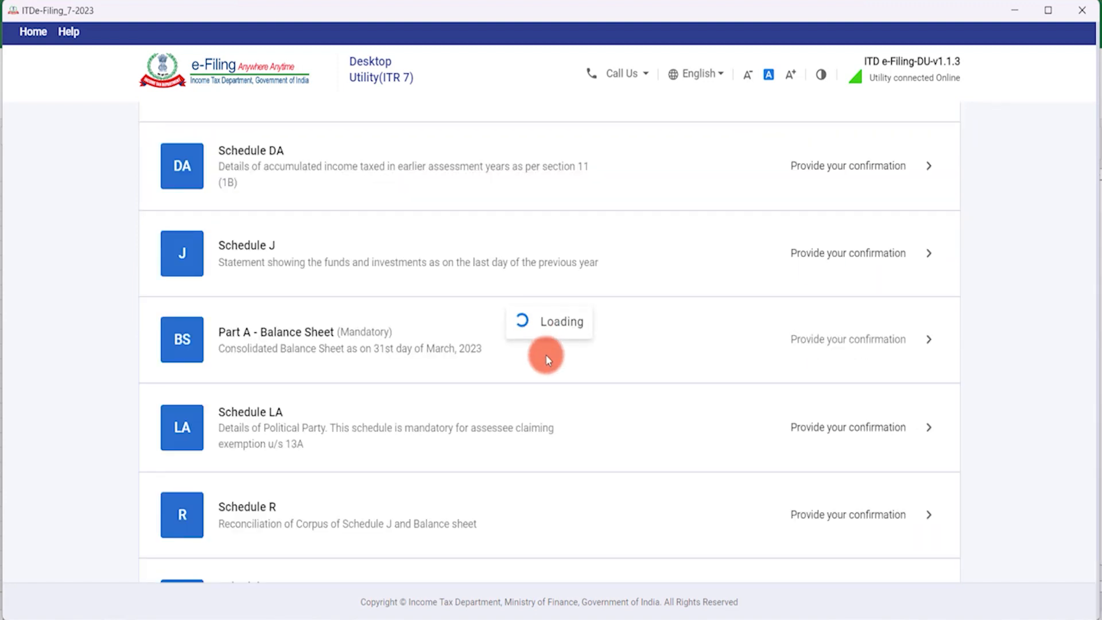
Open Schedule AI again and confirm it once more.
scroll(547, 351, down, 12)
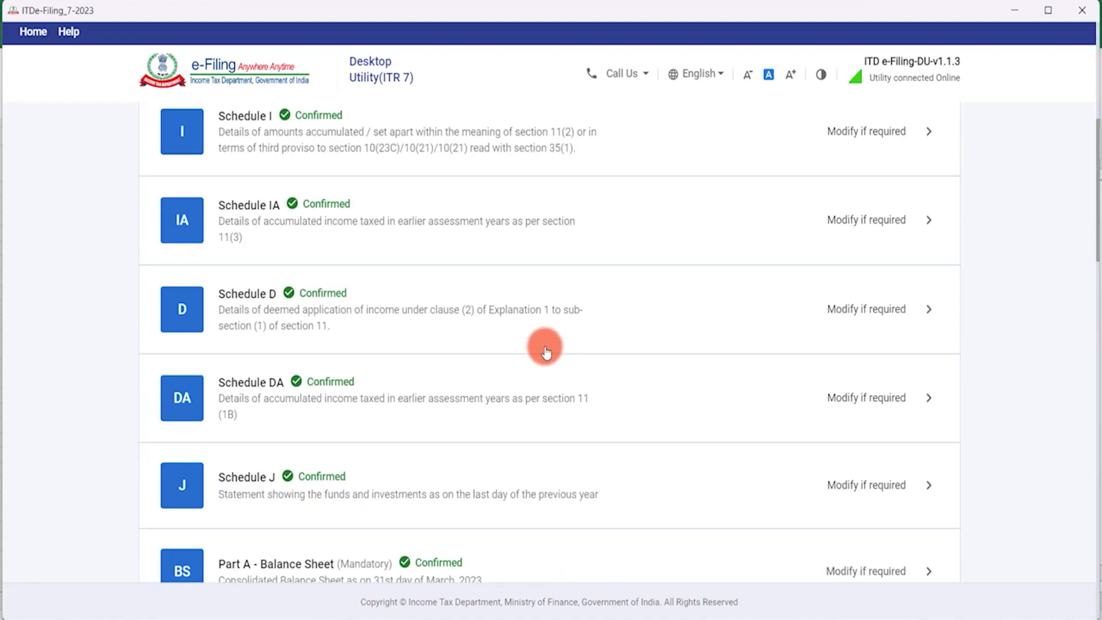
scroll(546, 352, down, 4)
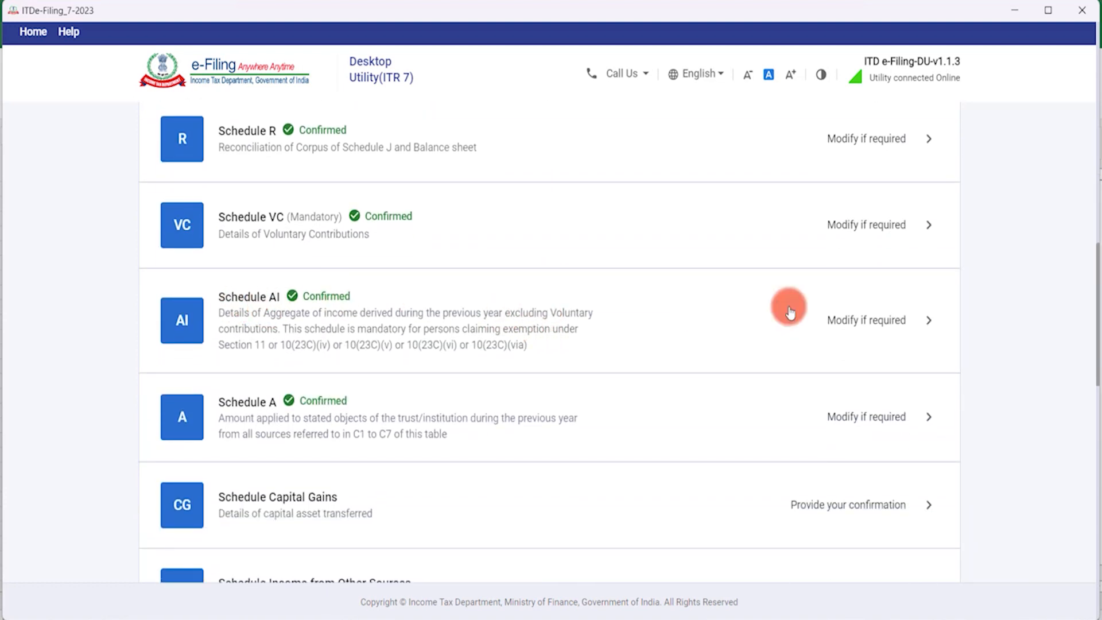
click(879, 319)
scroll(787, 375, down, 7)
scroll(786, 375, down, 3)
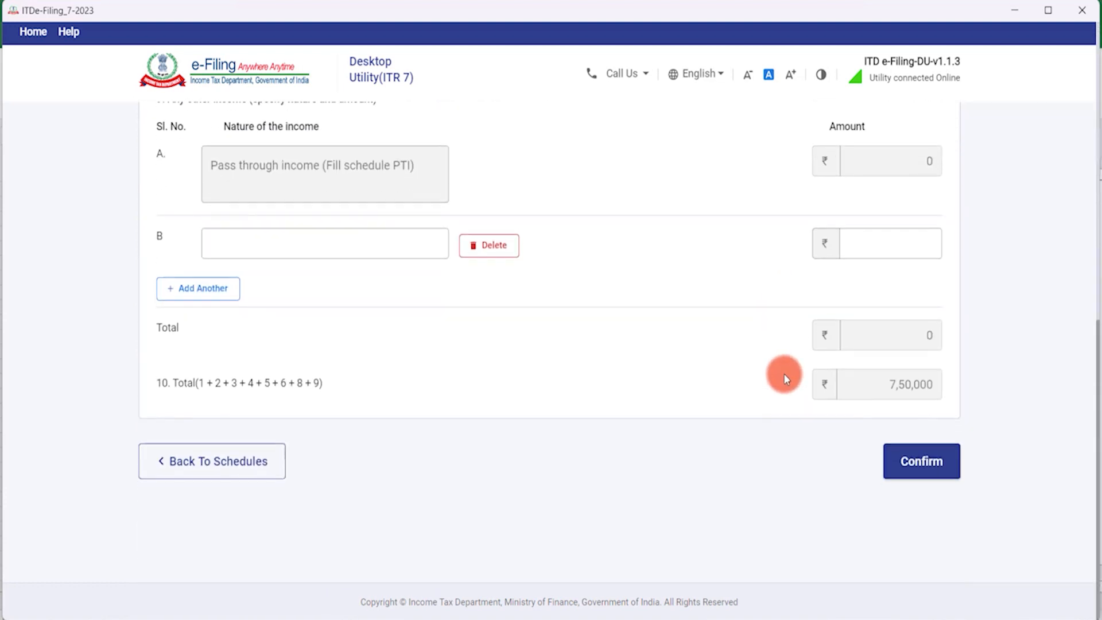
click(832, 241)
click(926, 470)
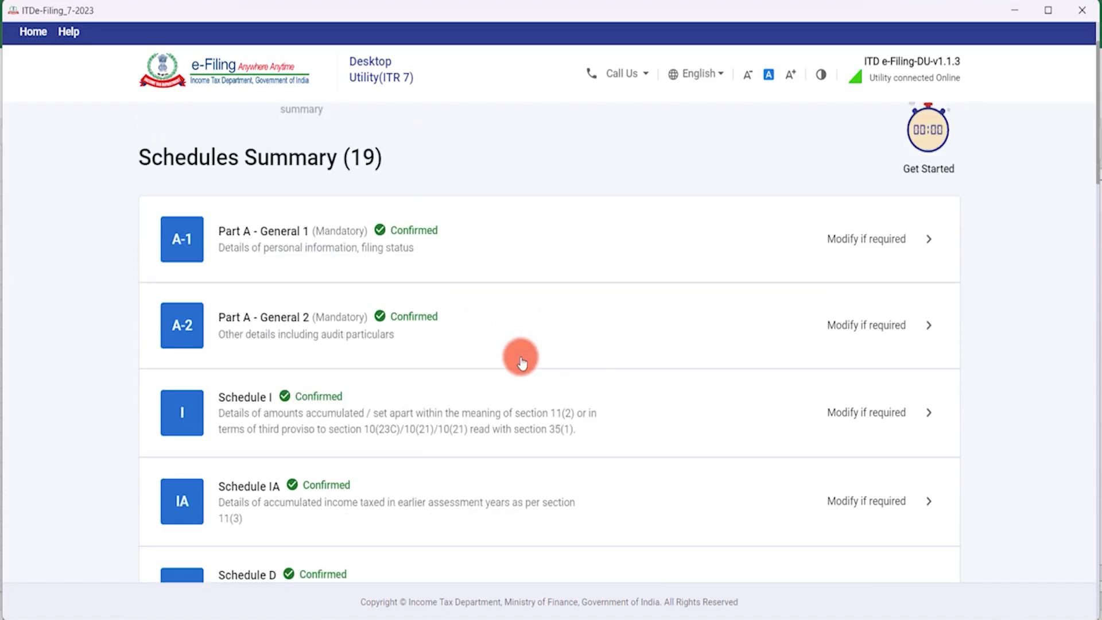
scroll(521, 362, down, 8)
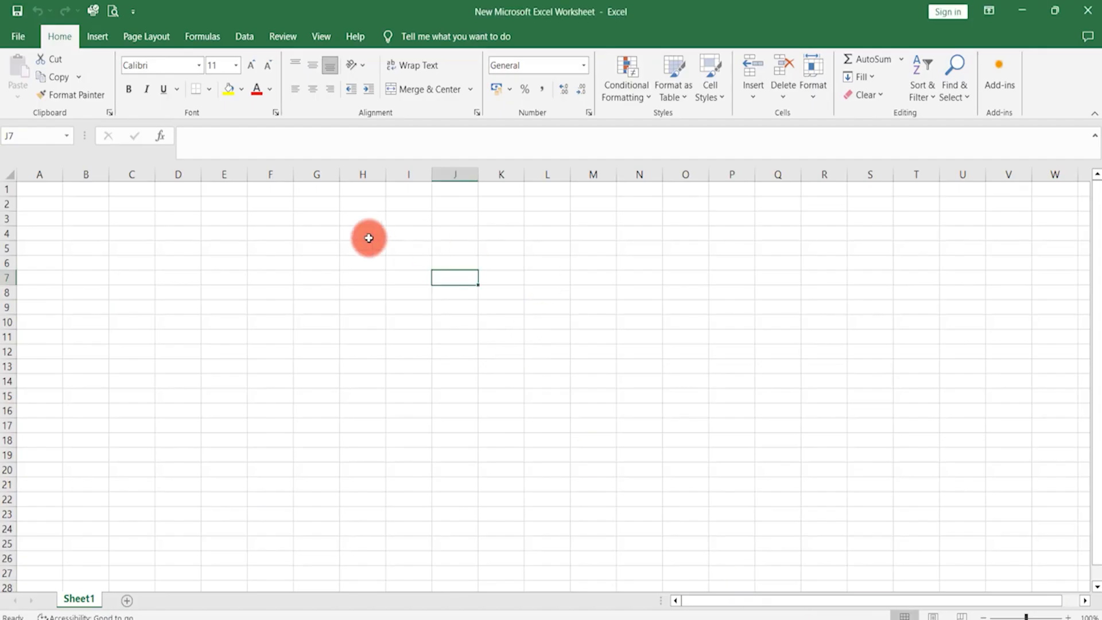
Enter 1900000 in J7 and 50000 in J8, both formatted with comma separators.
key(F2)
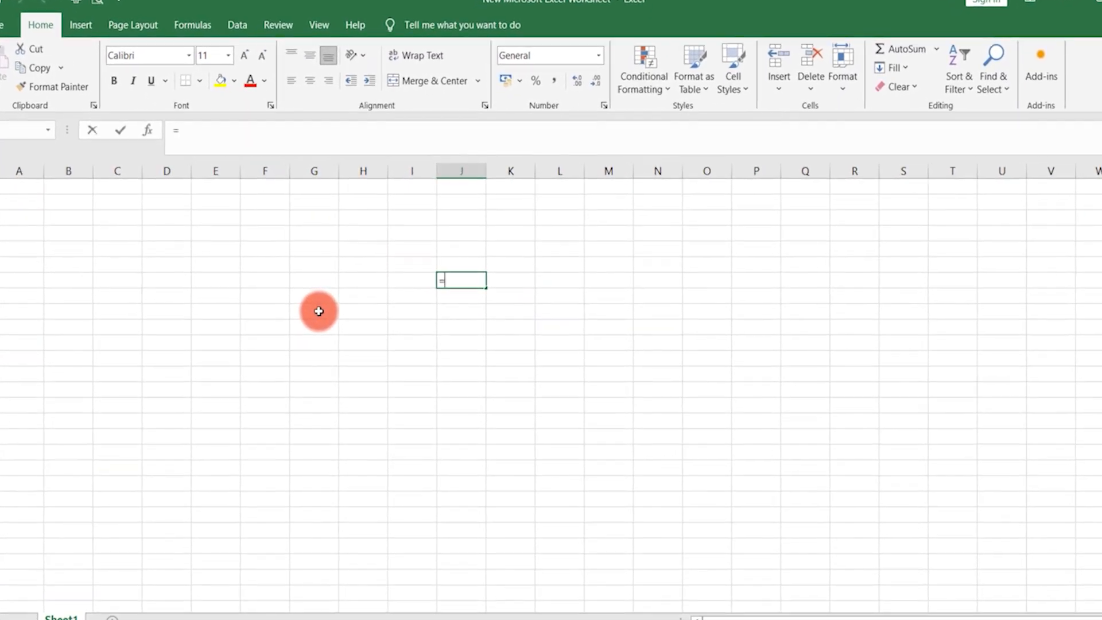
text(=190000)
text(0)
key(Return)
key(Up)
key(alt+h)
key(k)
key(Down)
key(F2)
text(50000)
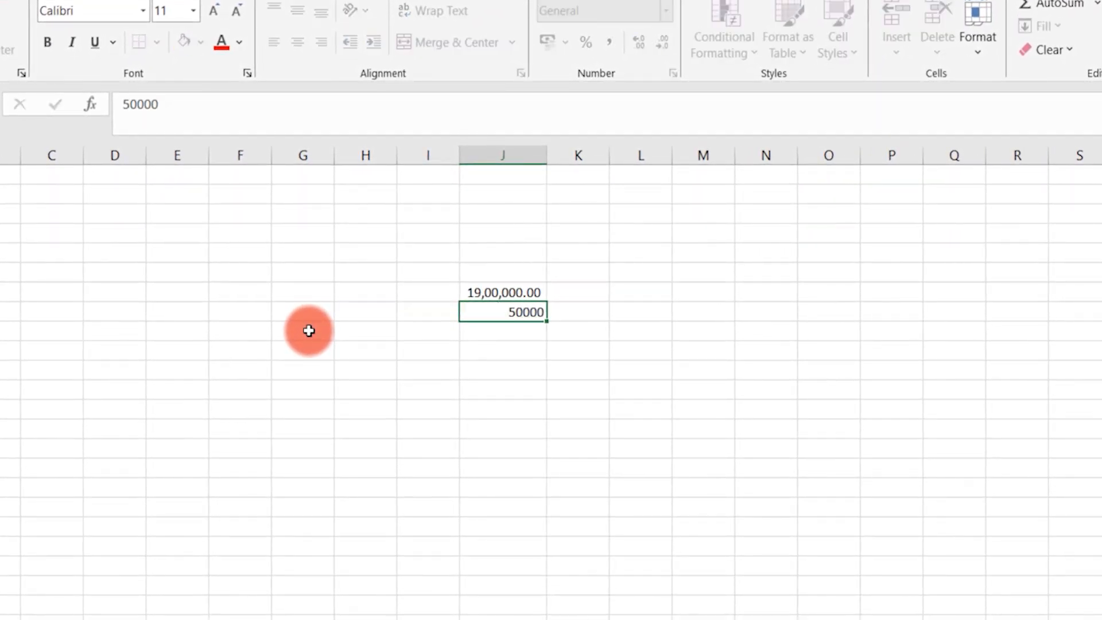
key(Return)
key(Up)
key(alt+h)
key(k)
Calculate J7 minus J8 in cell J10.
key(Down)
key(Down)
text(=)
key(Up)
key(Up)
key(Up)
text(-)
key(Up)
key(Up)
key(Return)
key(Up)
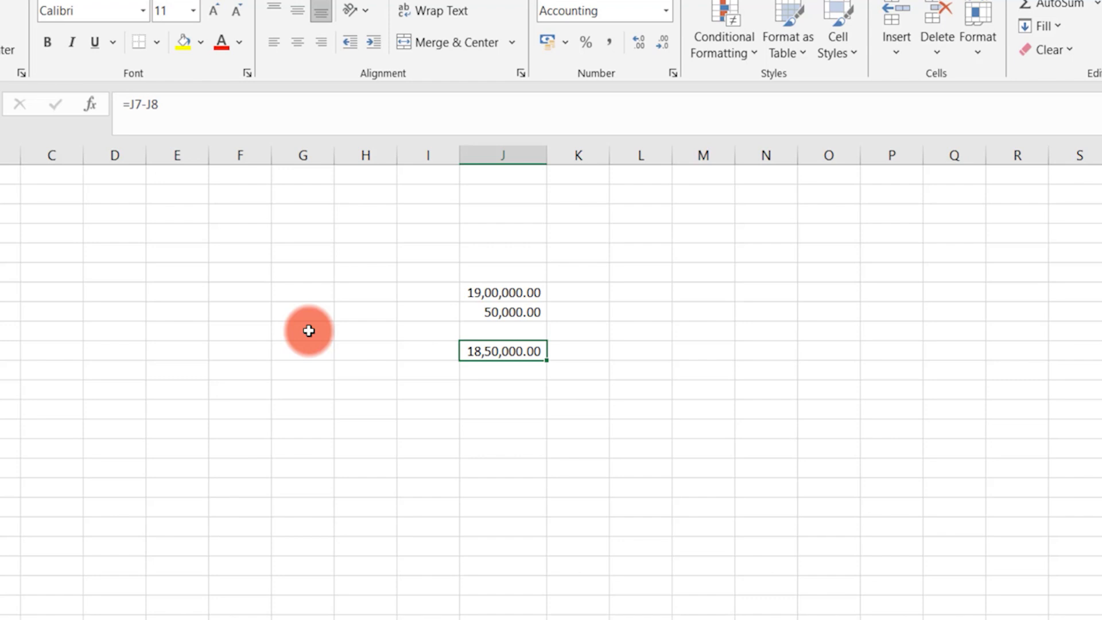
Calculate 85% of the J10 result in cell J11.
key(Down)
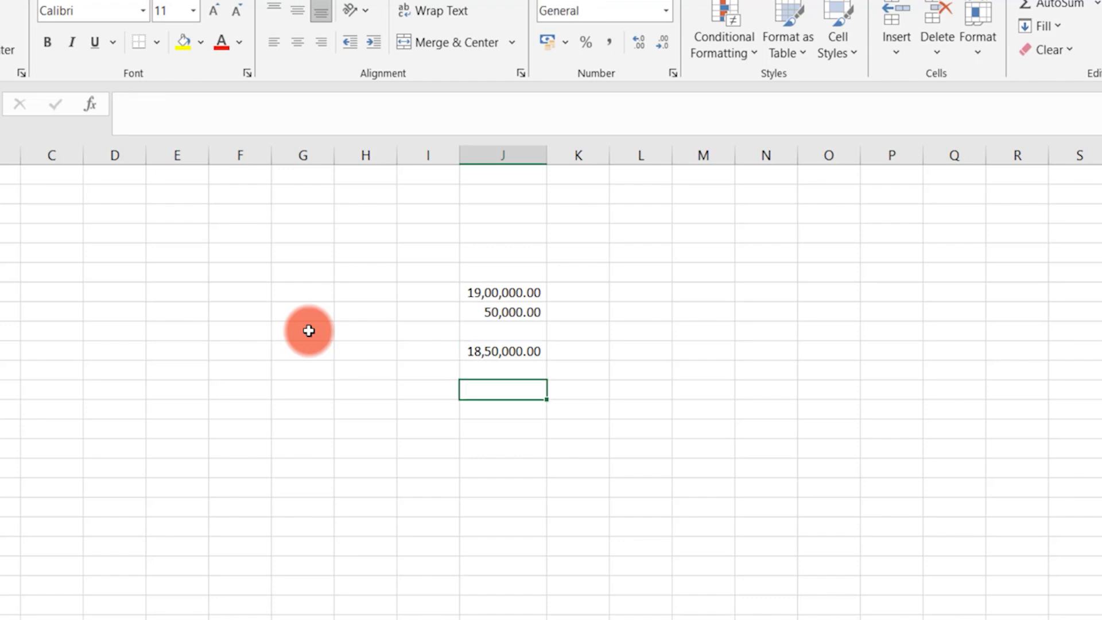
text(=)
key(Up)
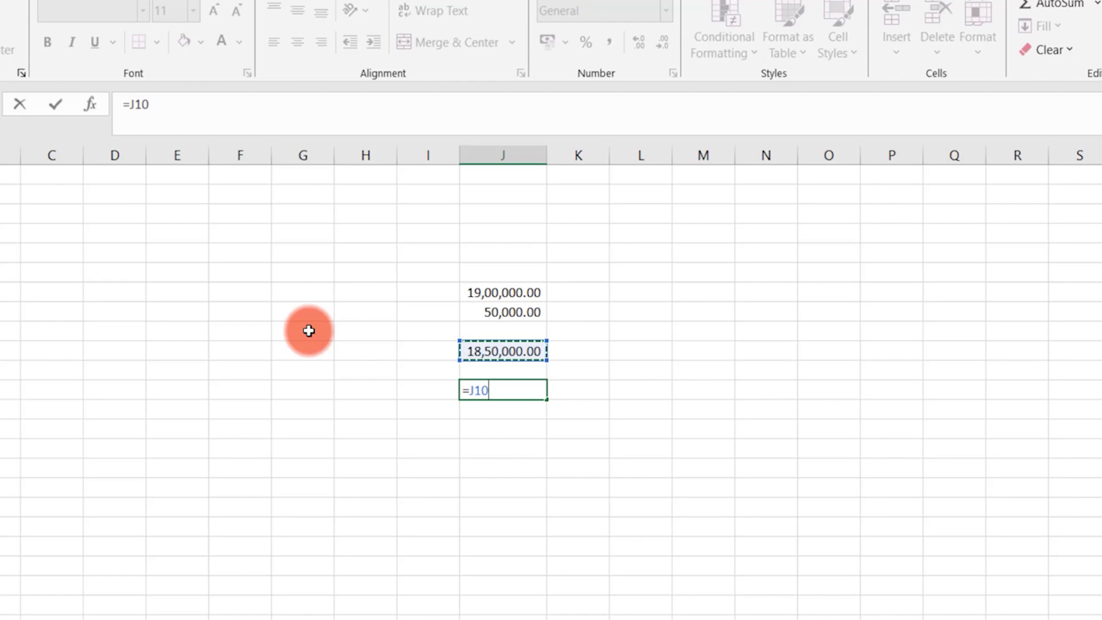
text(*85%)
key(Return)
key(Up)
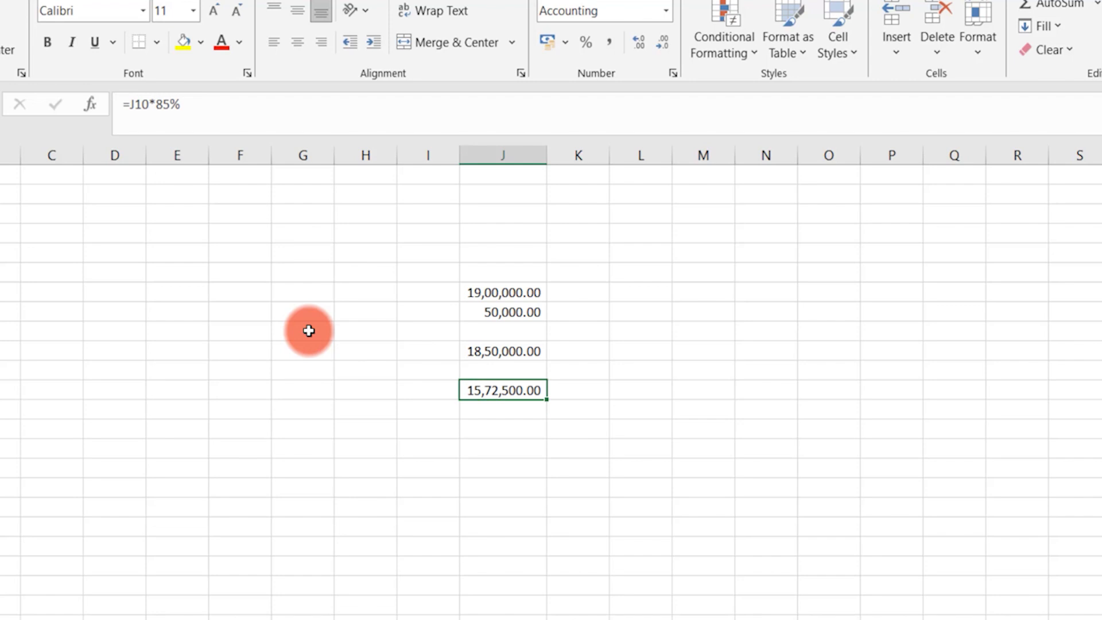
key(Left)
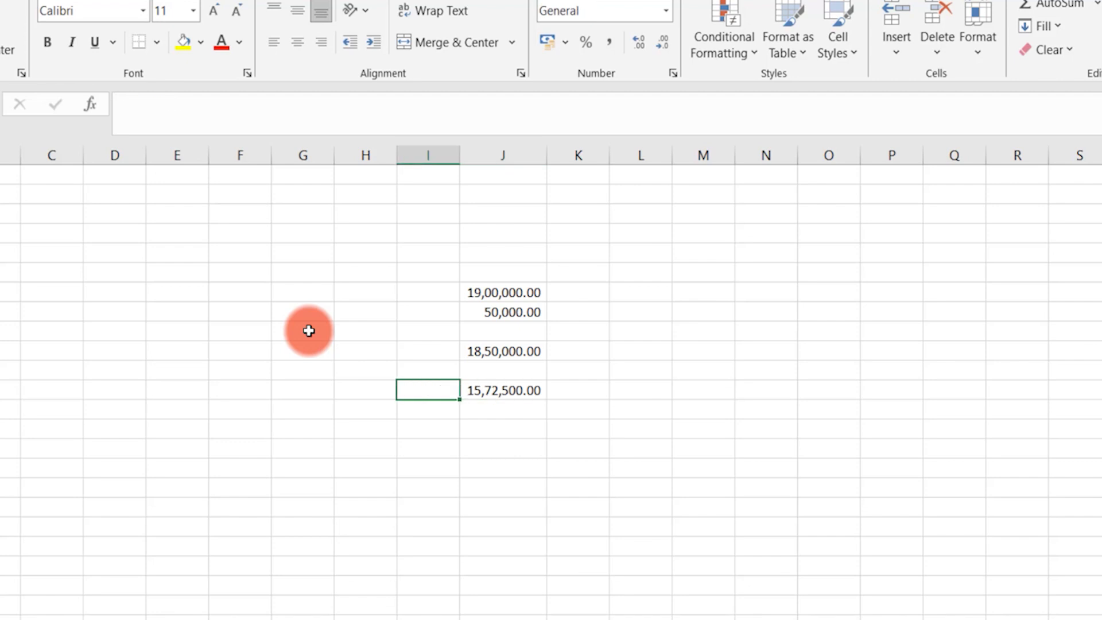
key(shift+Right)
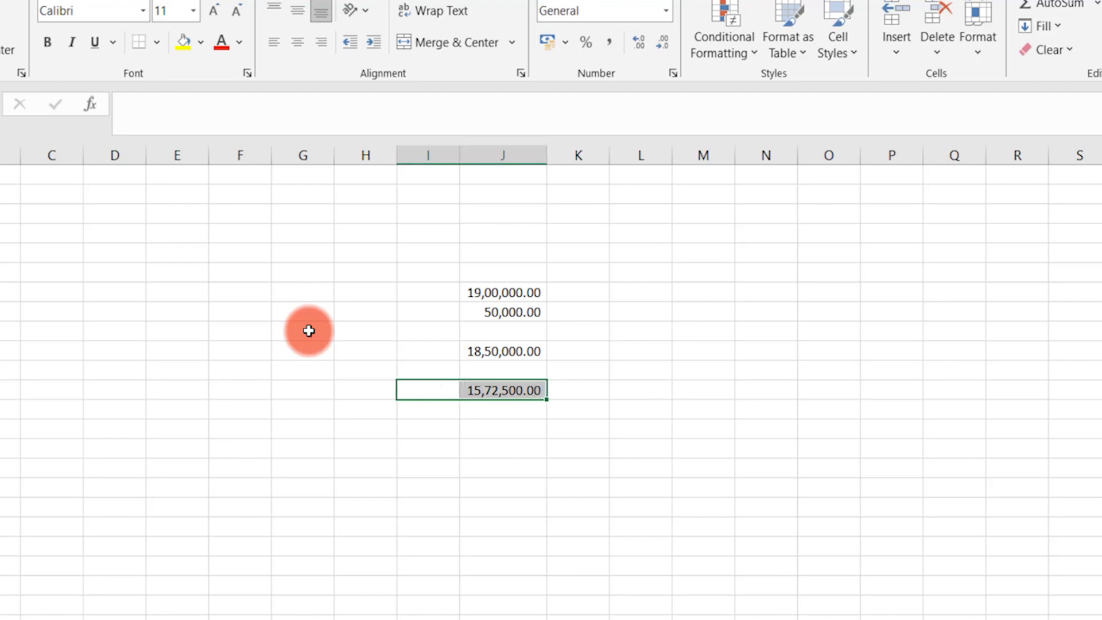
key(Right)
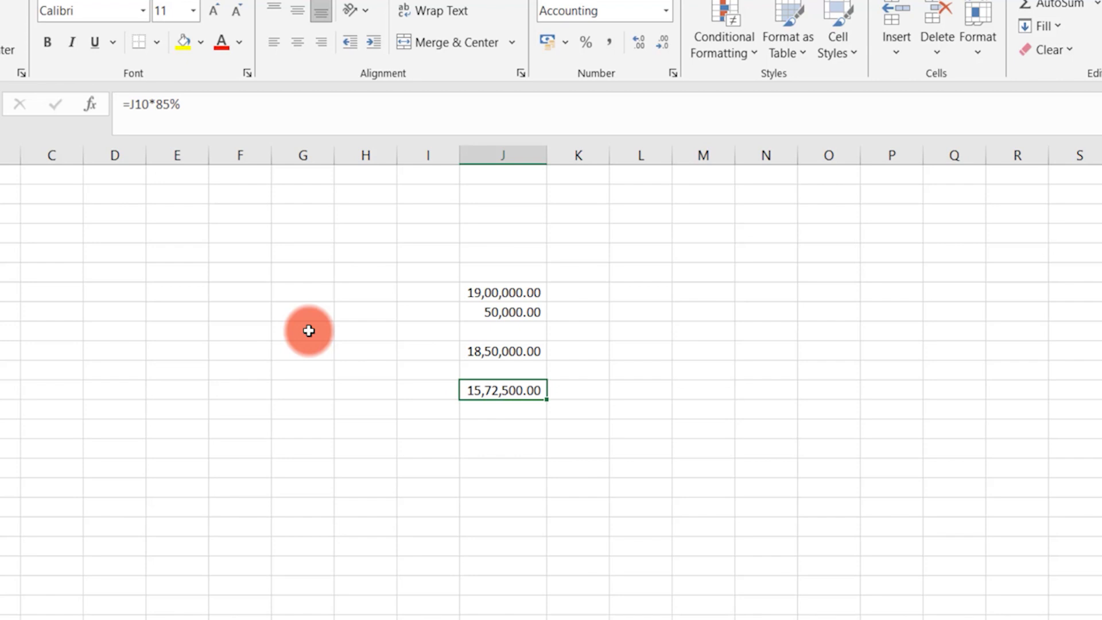
Add rows labelled 11(2) and 11(1), each with a 100000 amount.
key(Down)
key(Down)
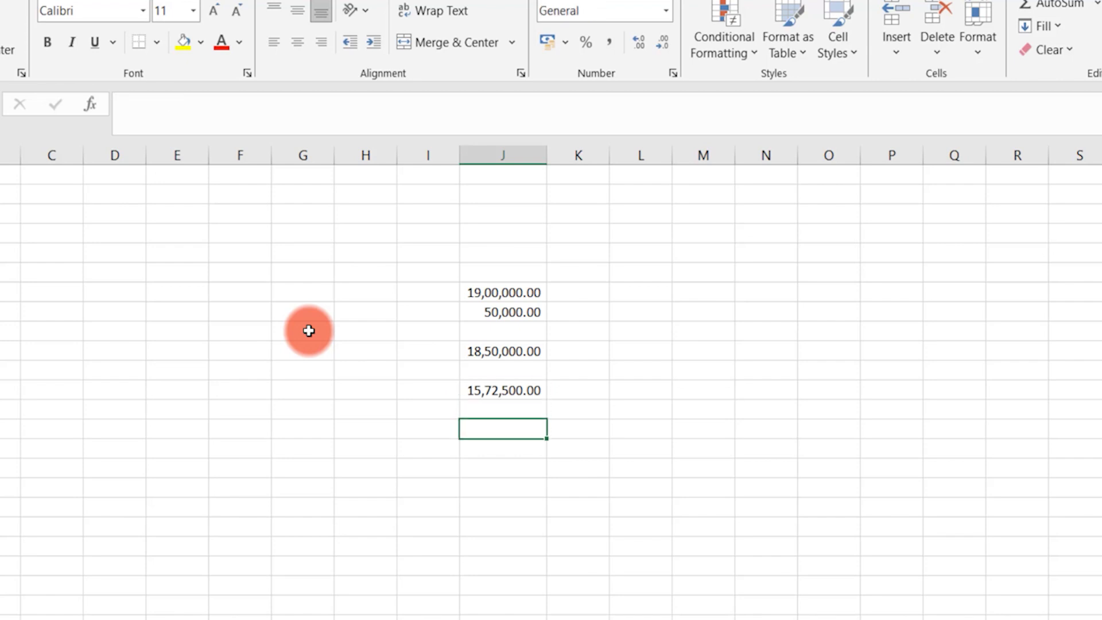
key(Left)
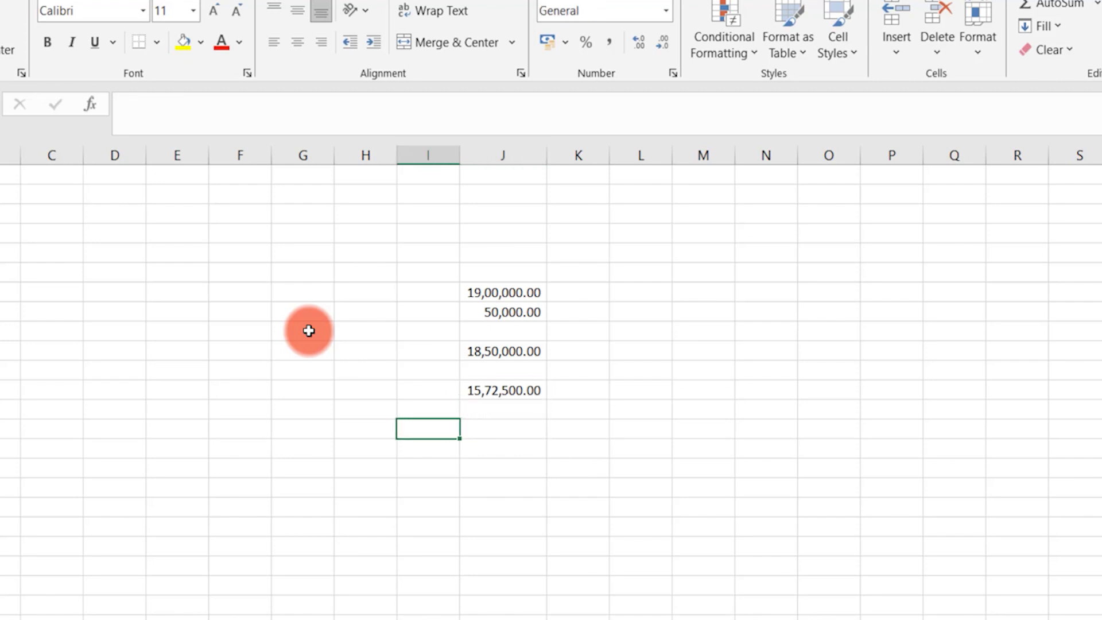
text(11(2))
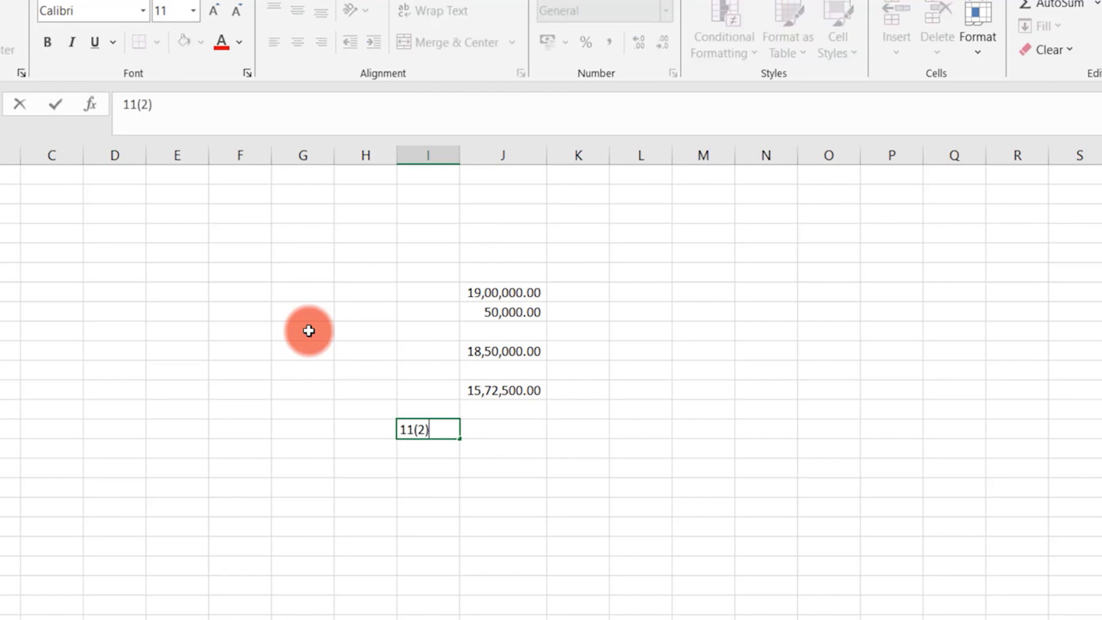
key(Tab)
text(100000)
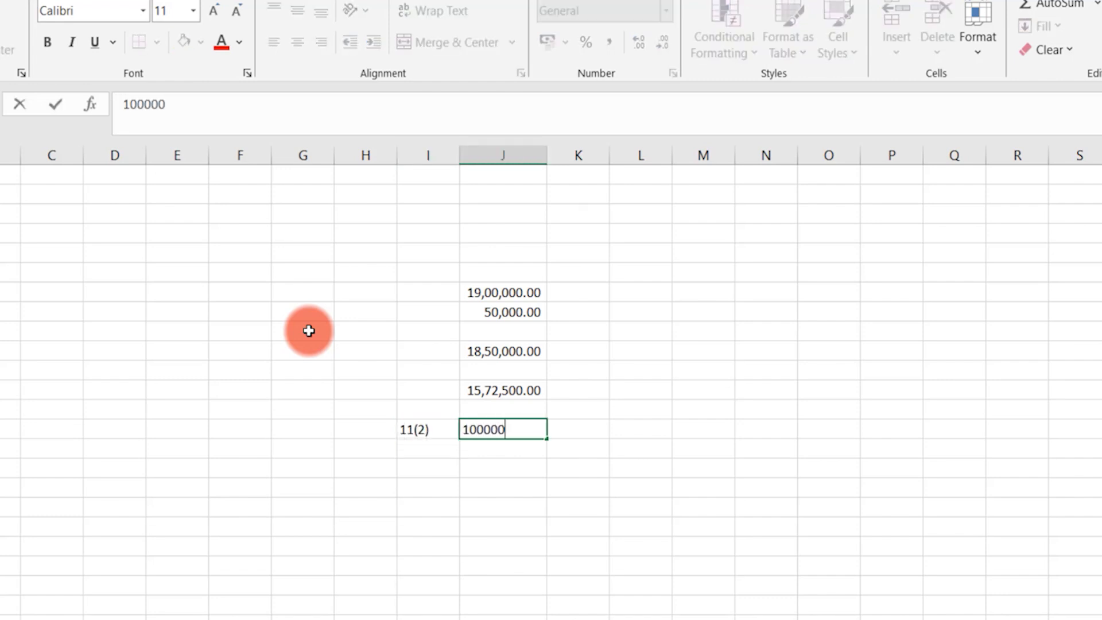
key(Return)
key(Left)
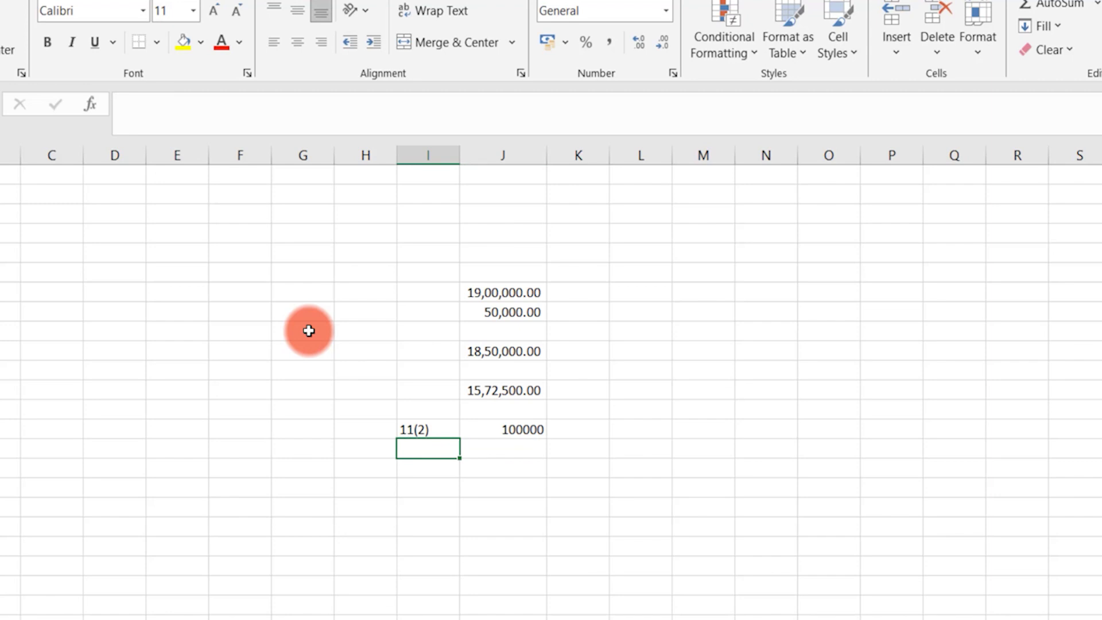
text(11(1))
key(Return)
key(Up)
key(Right)
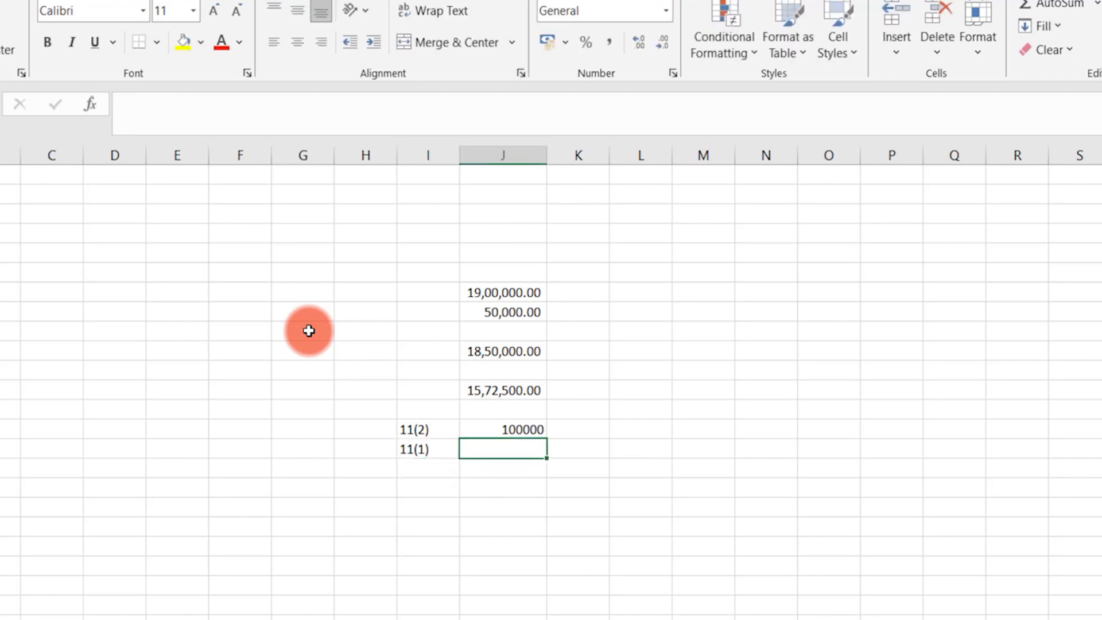
text(100000)
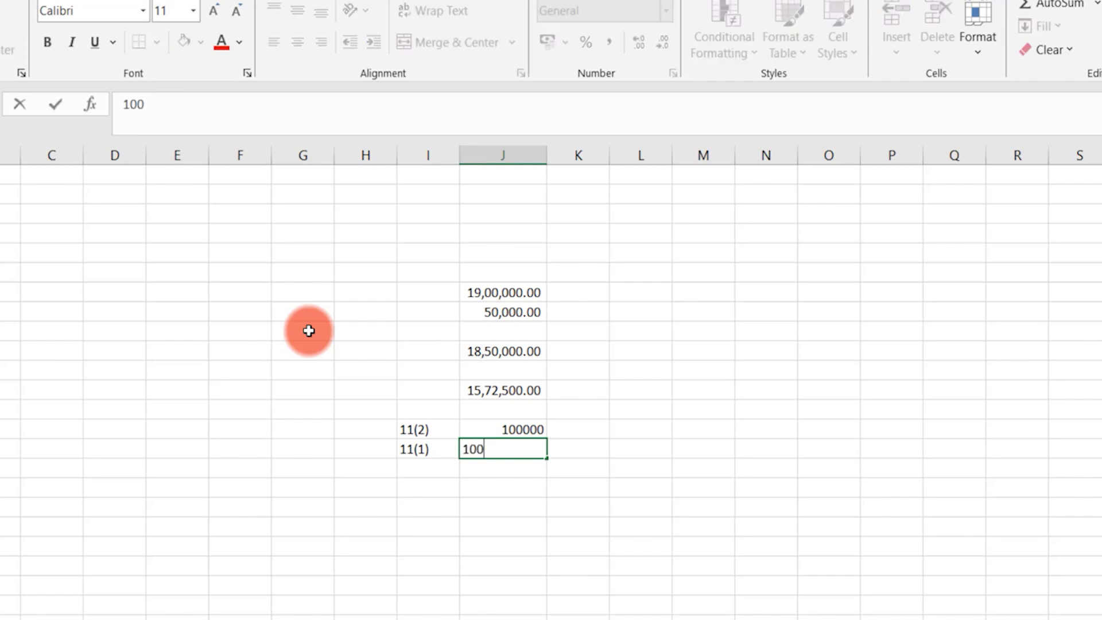
key(Return)
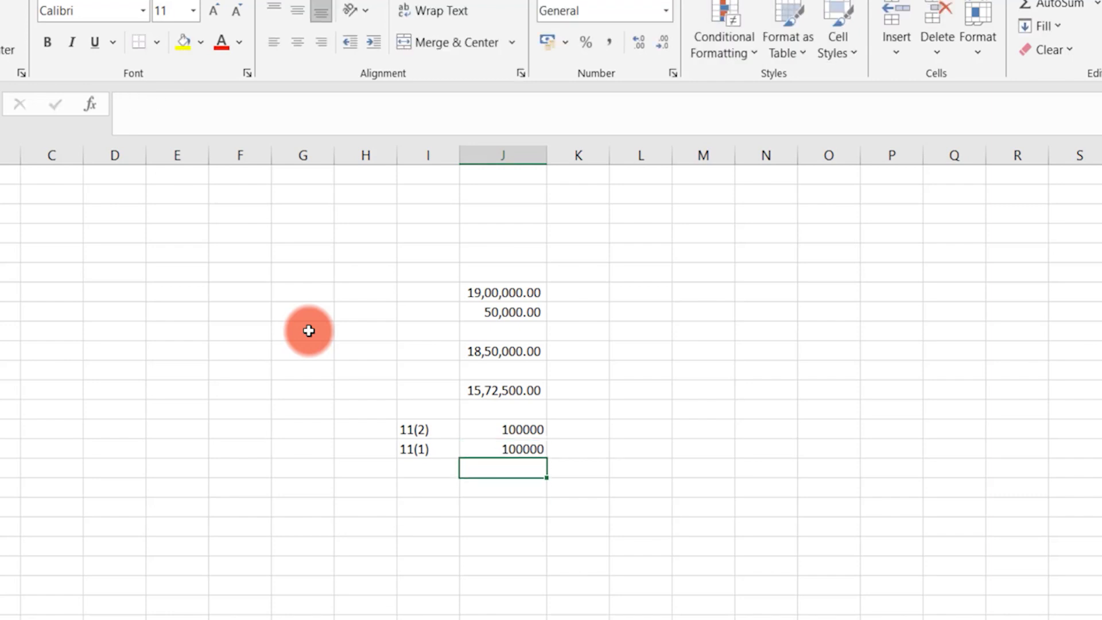
Enter a formula deducting both 100000 amounts from 15,72,500.00, giving 13,72,500.00, then check its inputs.
key(Up)
key(Up)
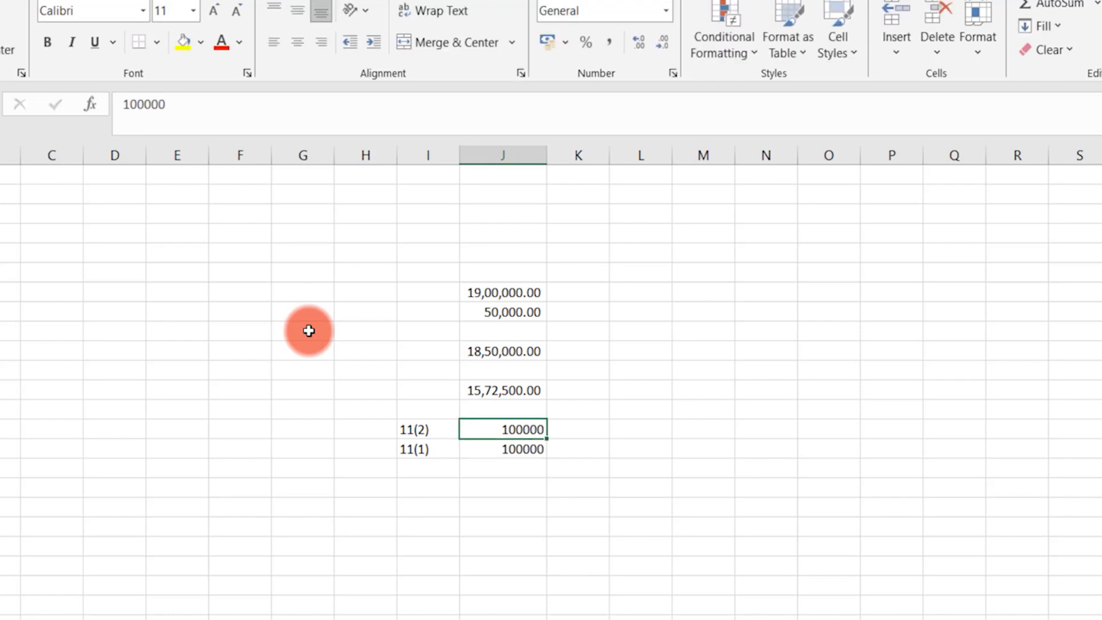
key(Down)
key(Down)
text(=)
key(Up)
key(Up)
key(Up)
key(Up)
key(Up)
text(-)
key(Up)
key(Up)
key(Up)
text(-)
key(Up)
key(Up)
key(ctrl+Return)
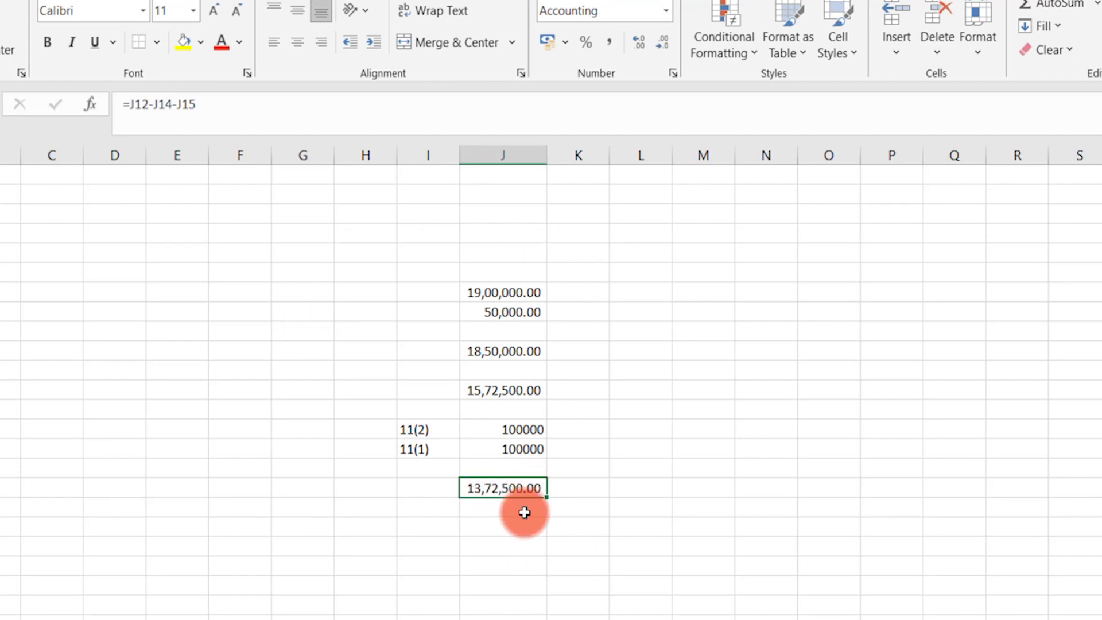
click(514, 453)
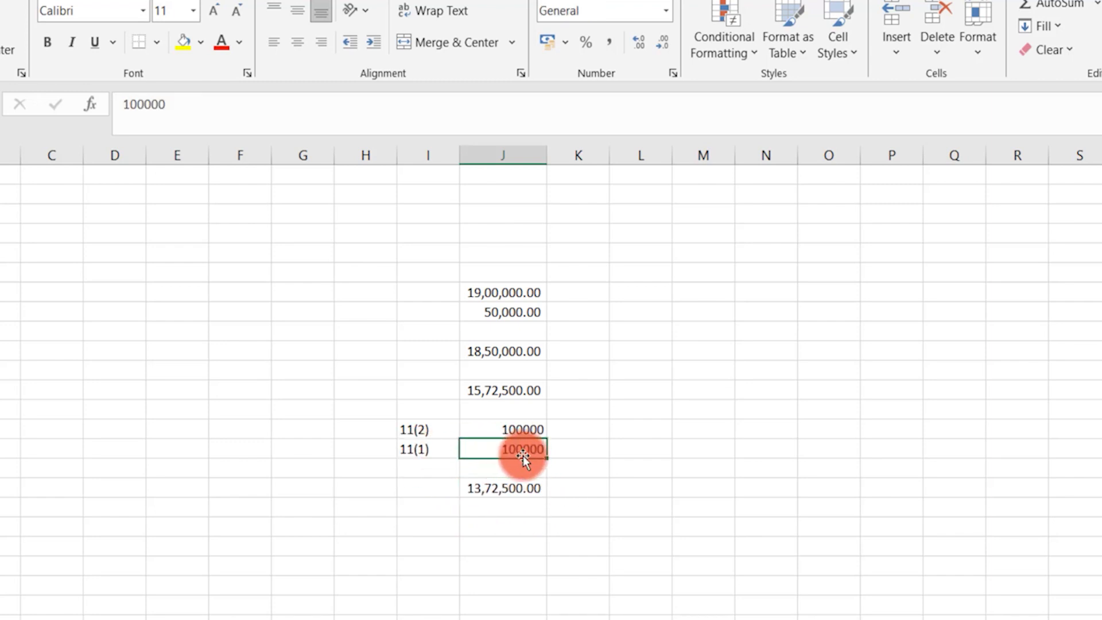
click(419, 429)
click(535, 429)
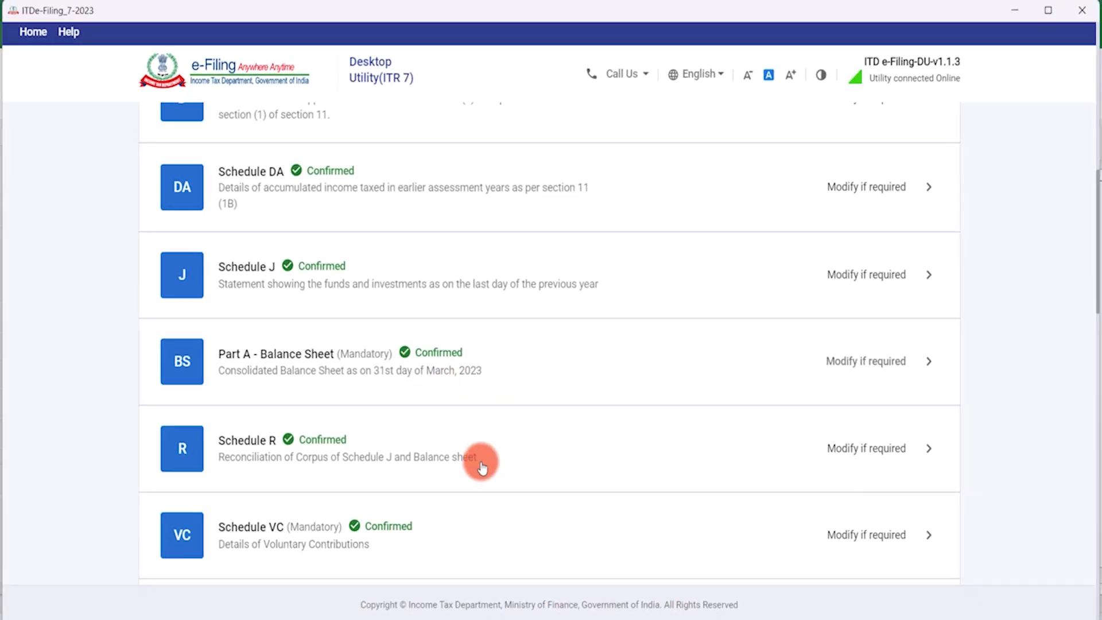
Open Schedule A and change the Educational amount from 5,72,500 to 7,72,500.
scroll(480, 454, down, 5)
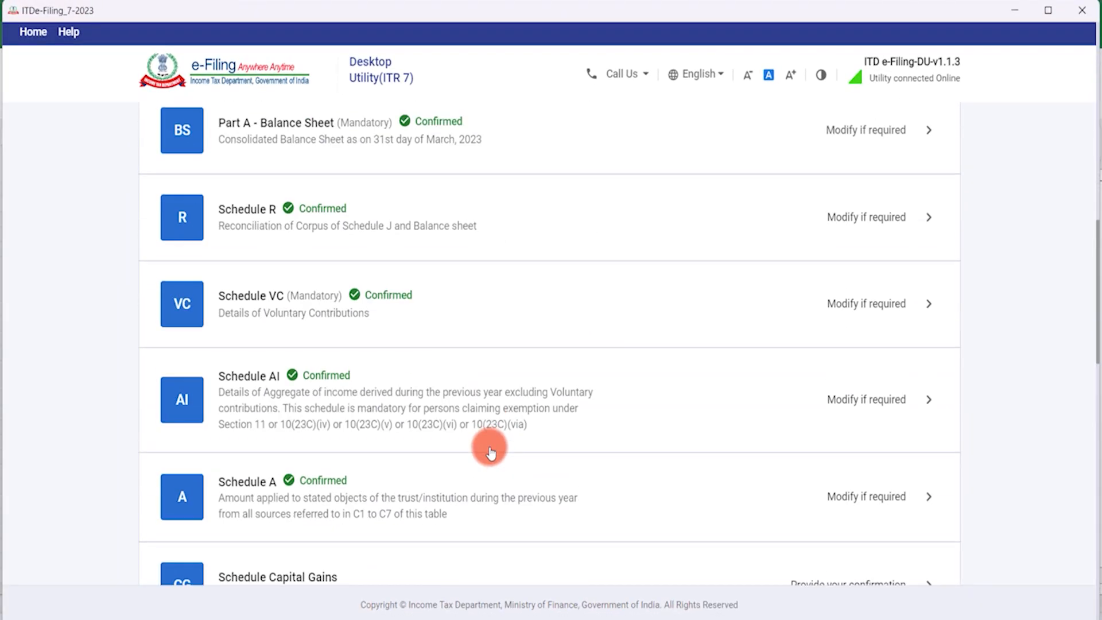
scroll(491, 448, down, 3)
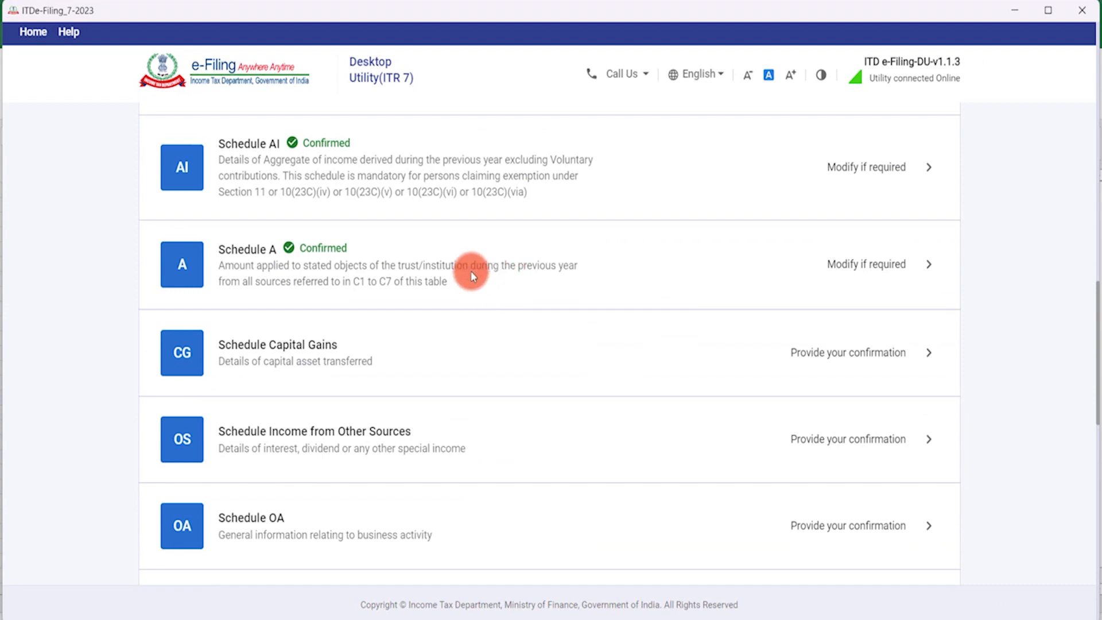
click(839, 270)
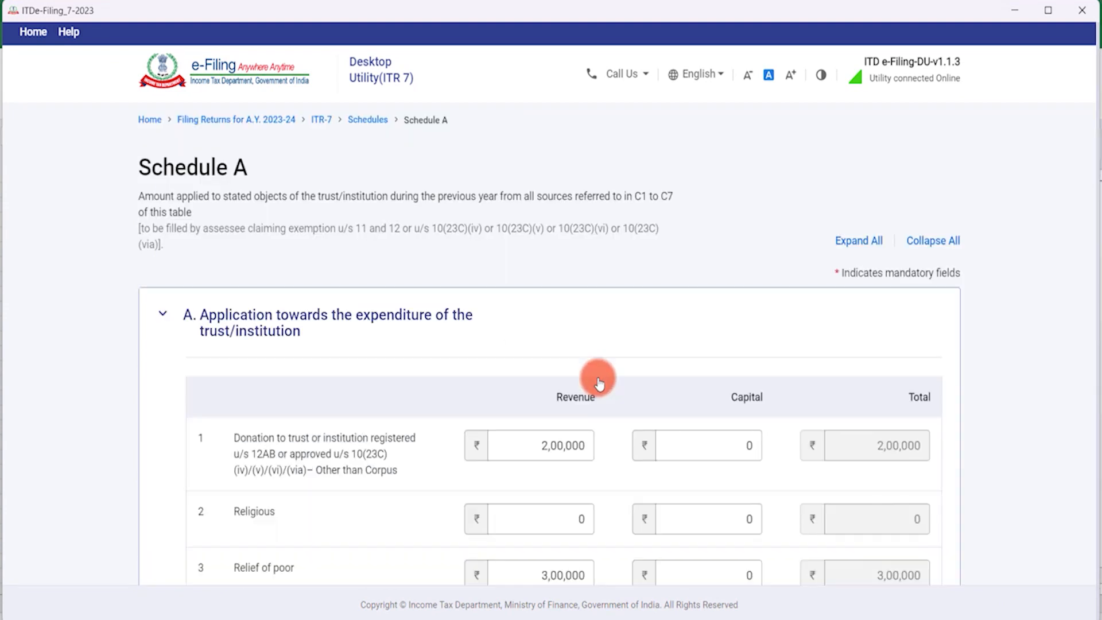
scroll(597, 379, down, 9)
scroll(584, 305, up, 3)
click(546, 195)
click(527, 245)
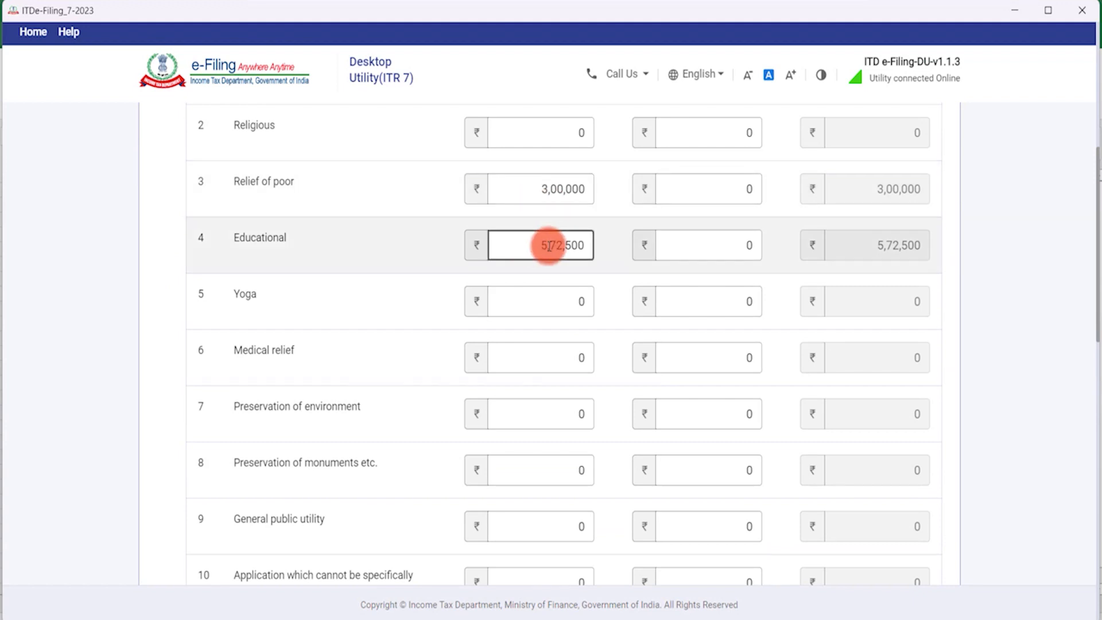
key(BackSpace)
text(7)
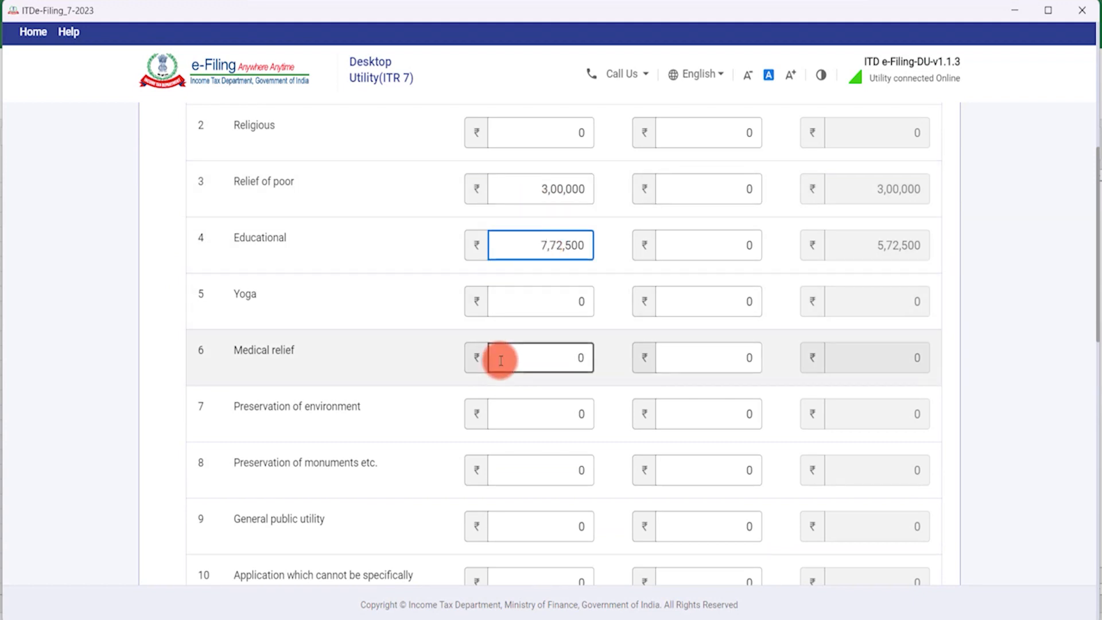
click(463, 365)
Correct the Educational amount to 8,72,500 and confirm Schedule A.
scroll(475, 369, down, 9)
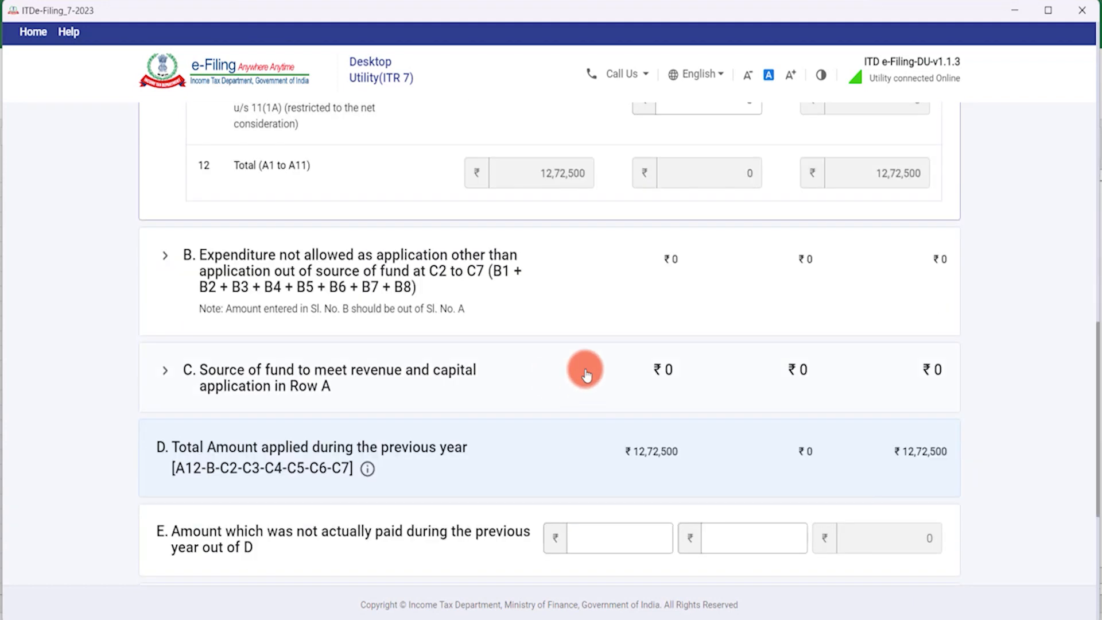
scroll(581, 254, up, 8)
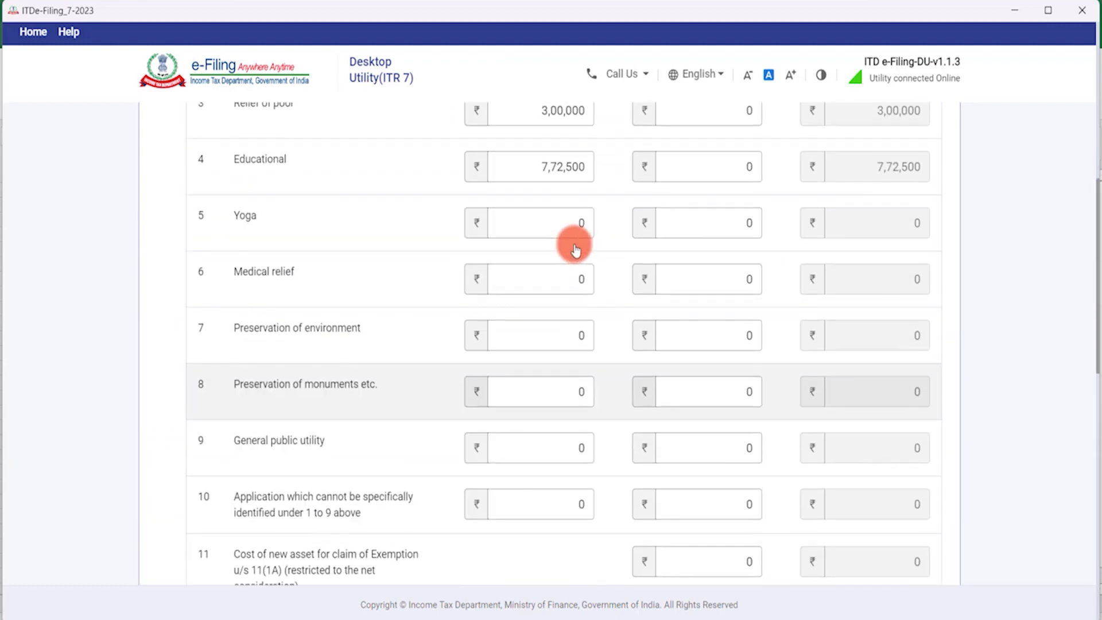
click(545, 168)
key(BackSpace)
text(8)
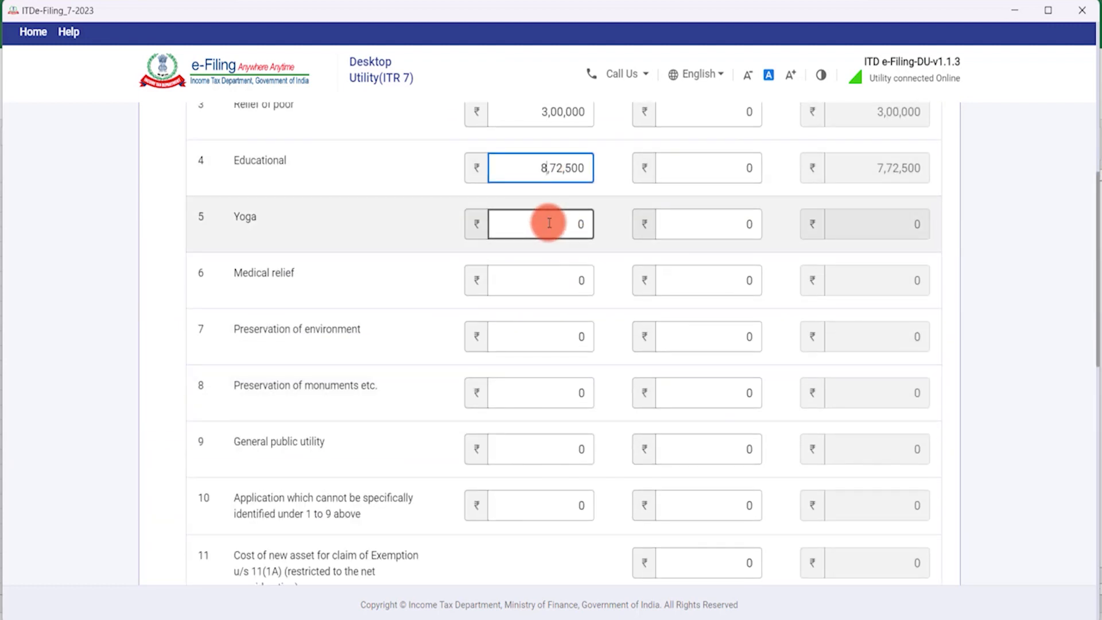
scroll(563, 327, down, 6)
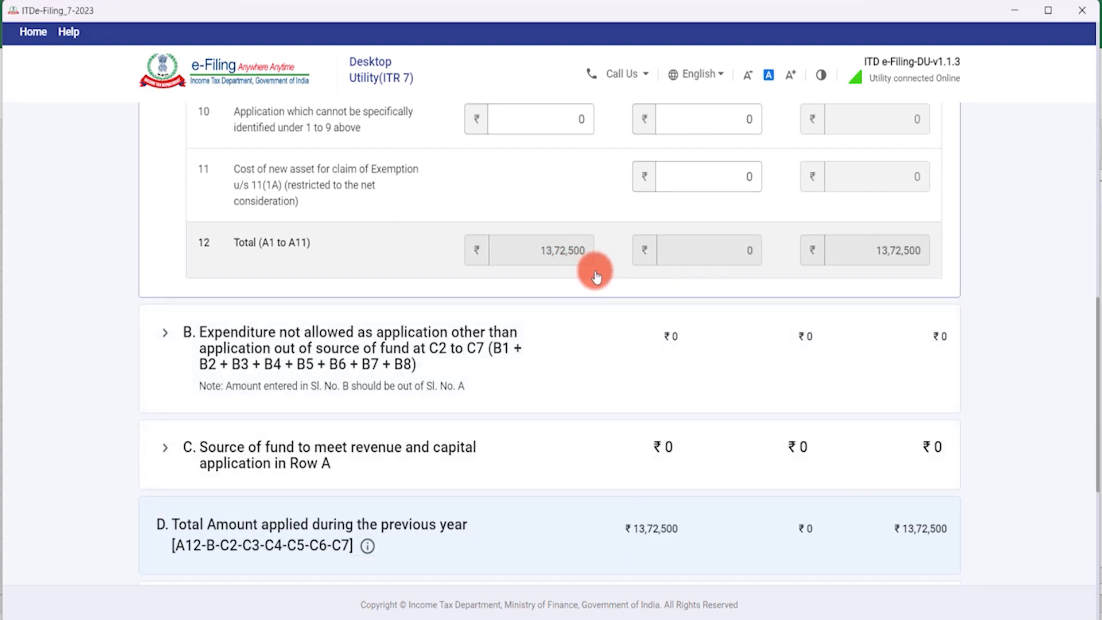
scroll(827, 347, down, 5)
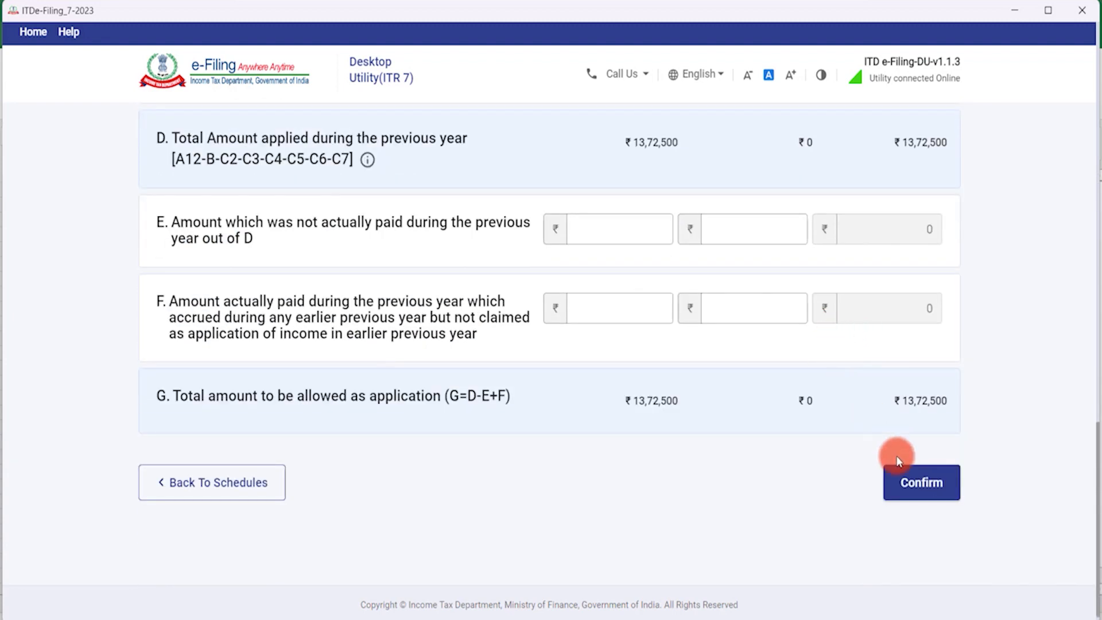
click(942, 470)
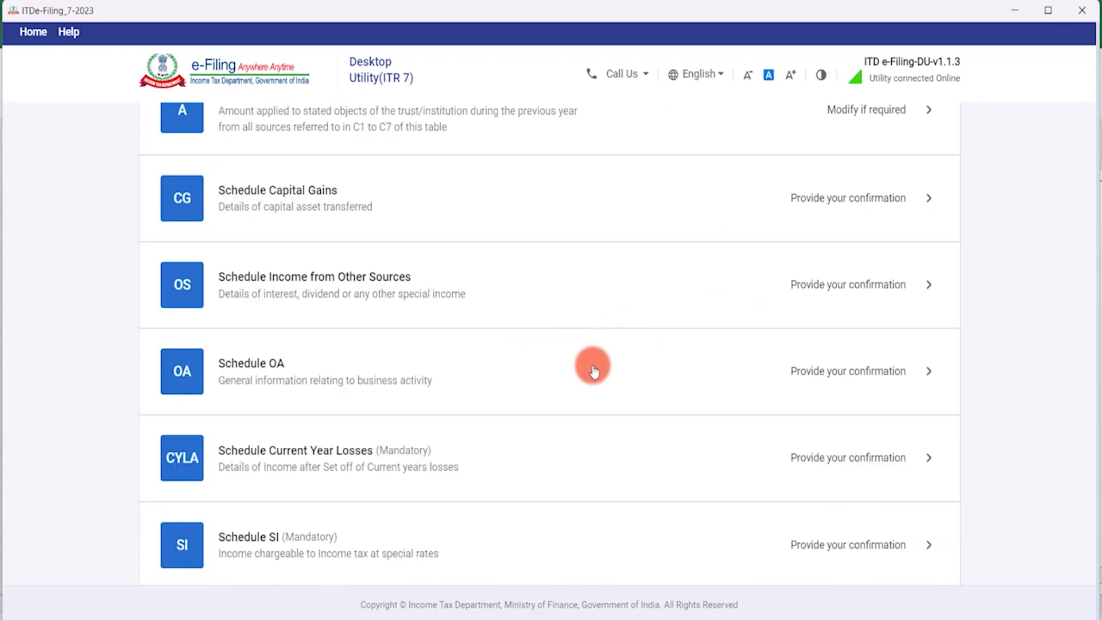
In Schedule Capital Gains, choose sale of assets other than the listed items and continue.
scroll(595, 372, down, 15)
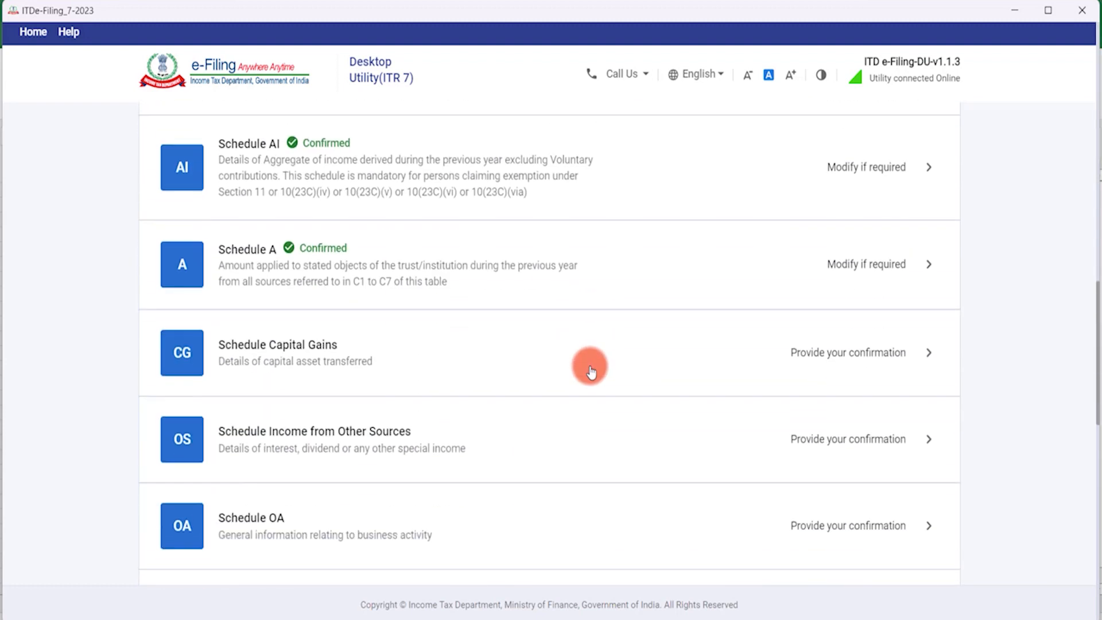
scroll(591, 372, down, 1)
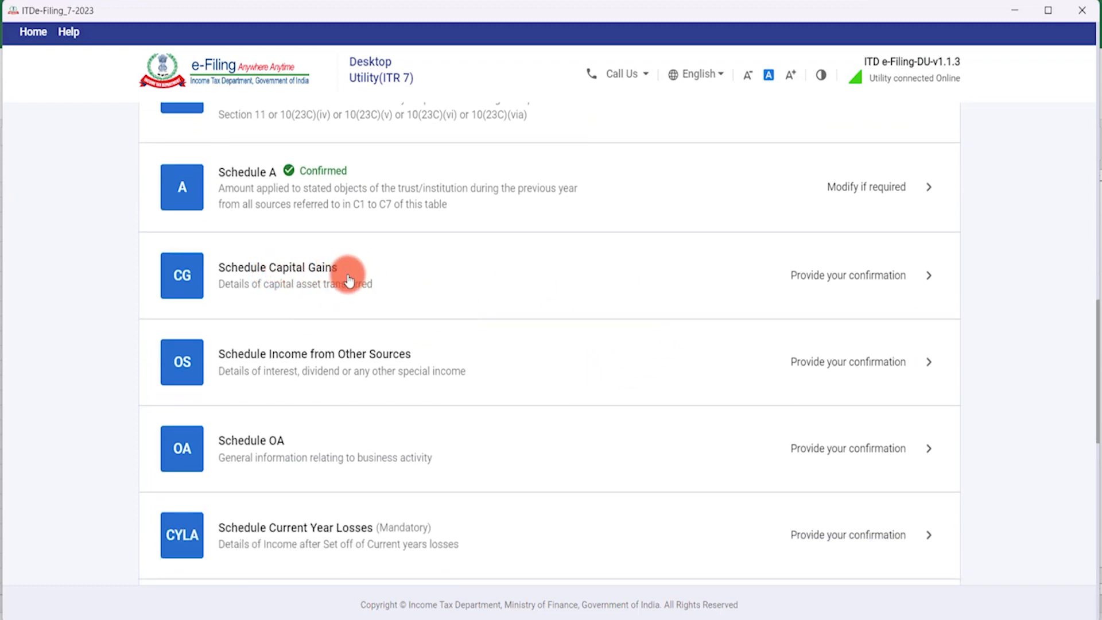
click(776, 270)
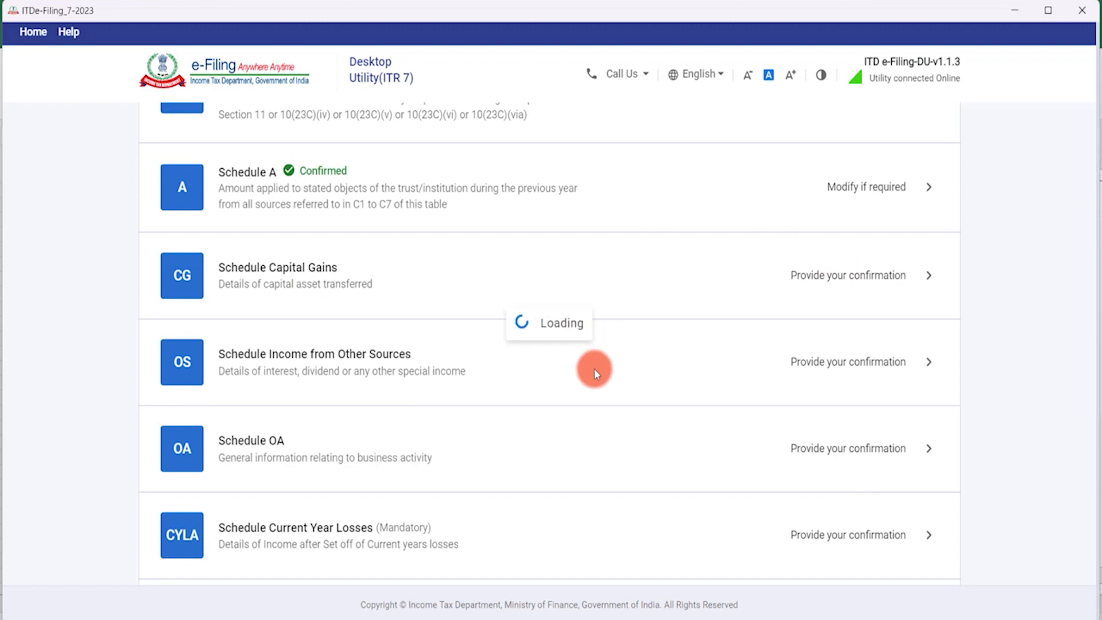
scroll(470, 309, down, 3)
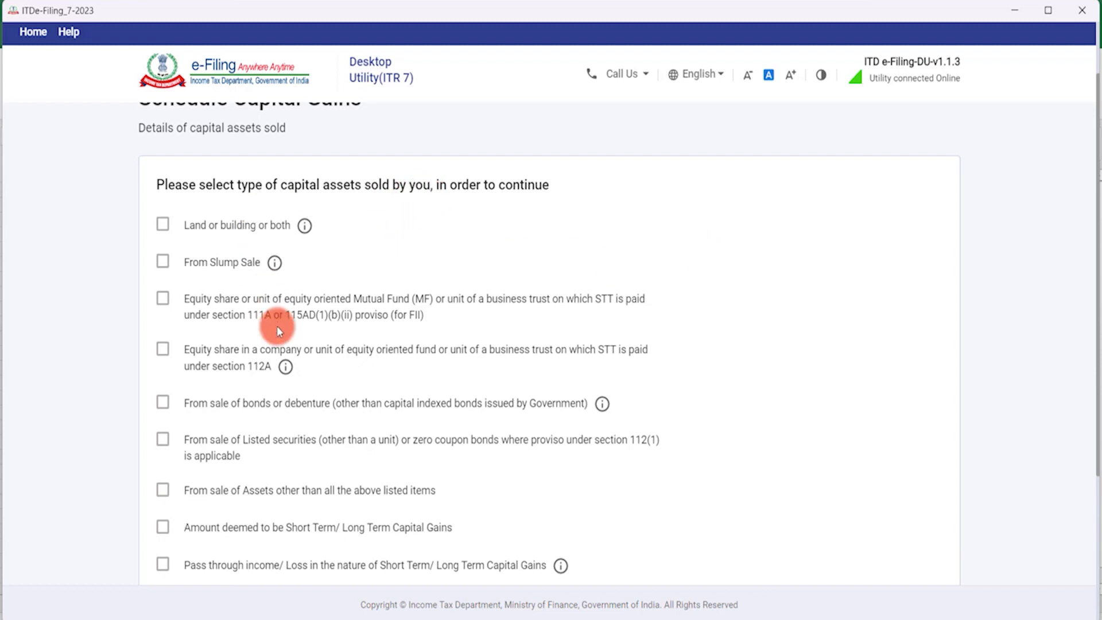
scroll(304, 225, down, 3)
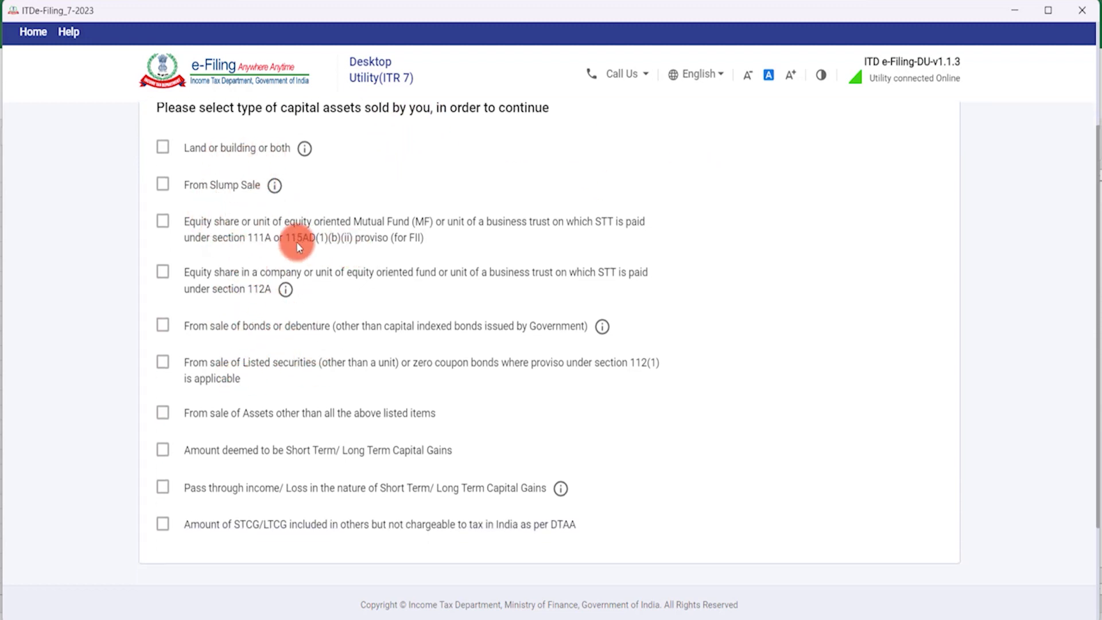
scroll(310, 419, down, 5)
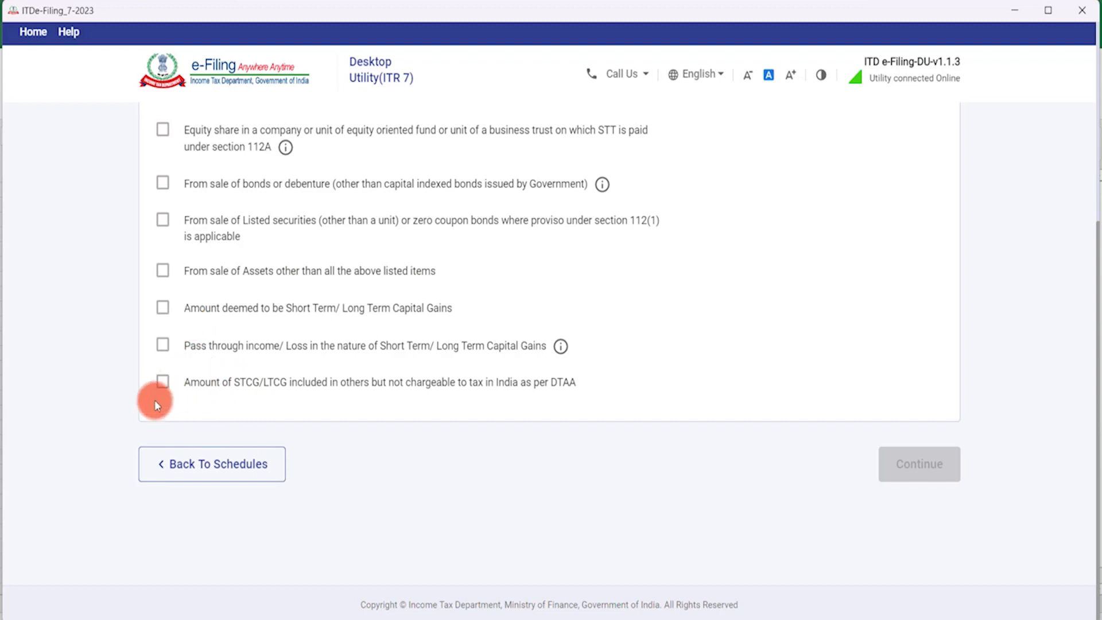
scroll(300, 285, up, 5)
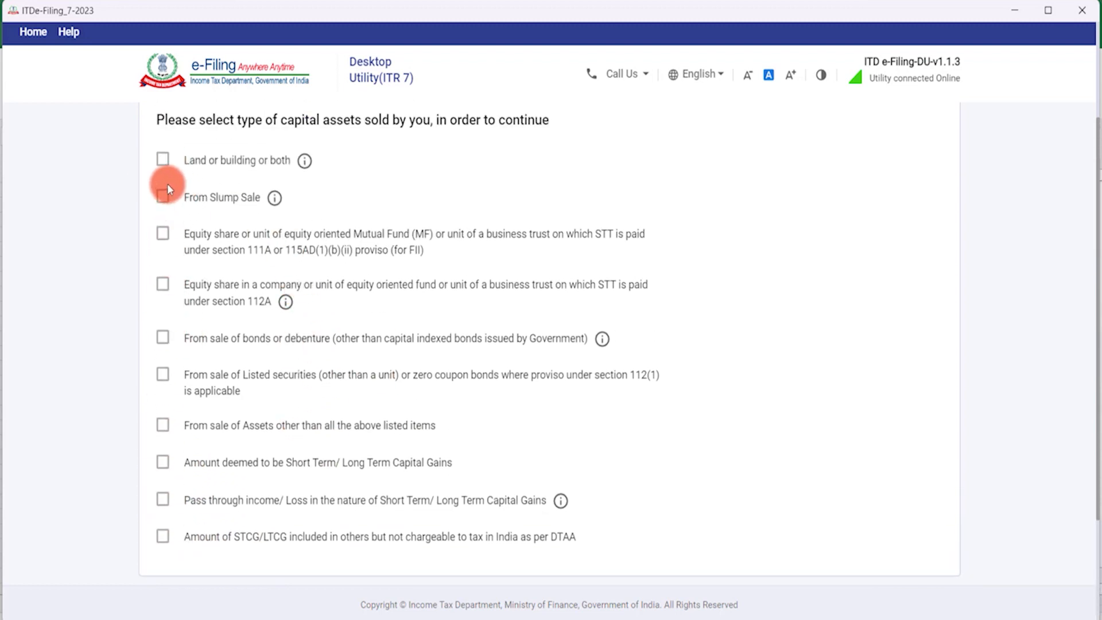
scroll(439, 484, down, 5)
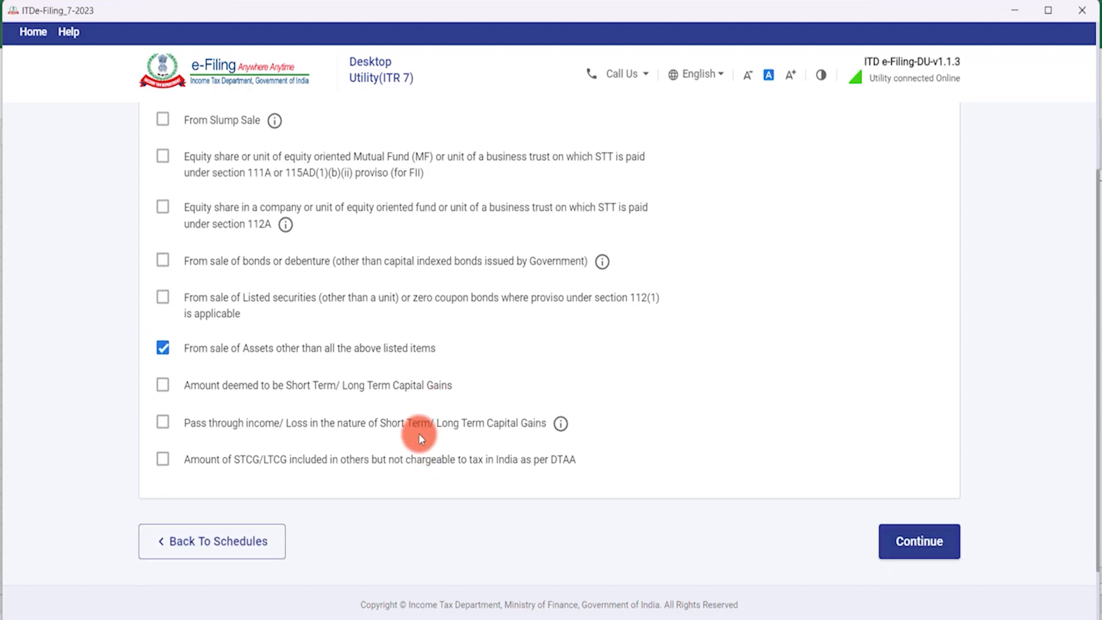
click(916, 470)
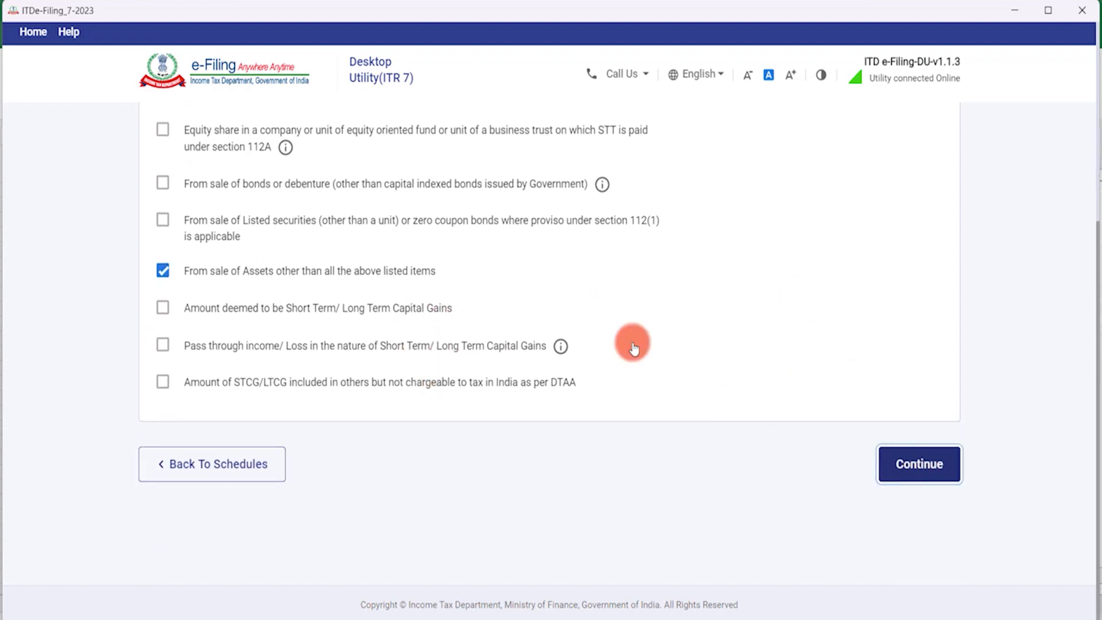
scroll(666, 339, down, 3)
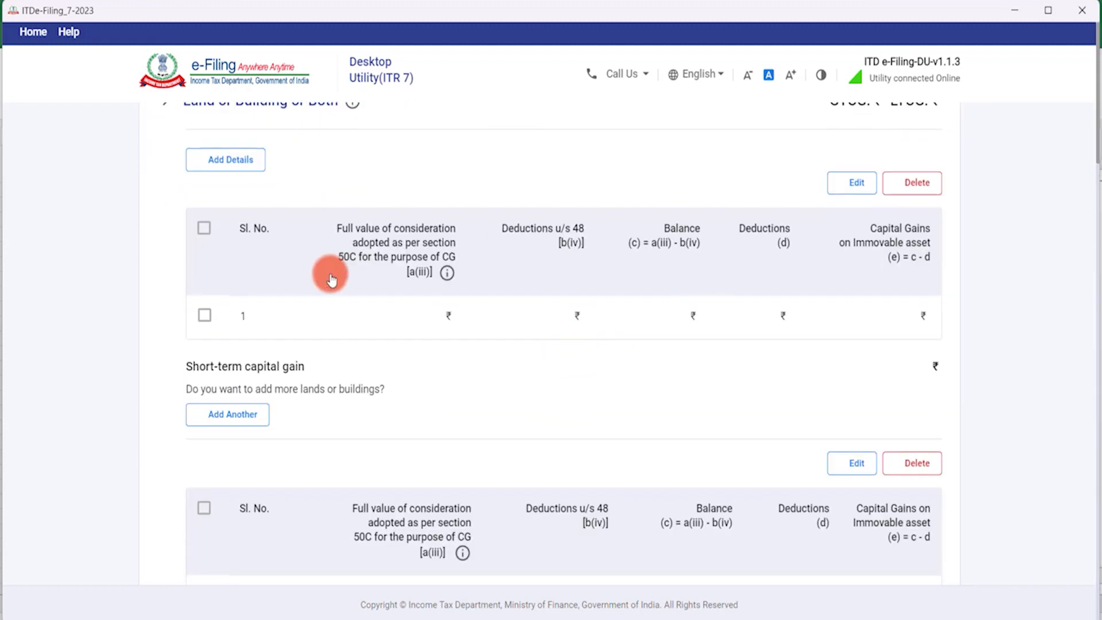
scroll(356, 278, up, 3)
Scroll down the capital gains page to the sale-of-other-assets section.
scroll(327, 278, down, 4)
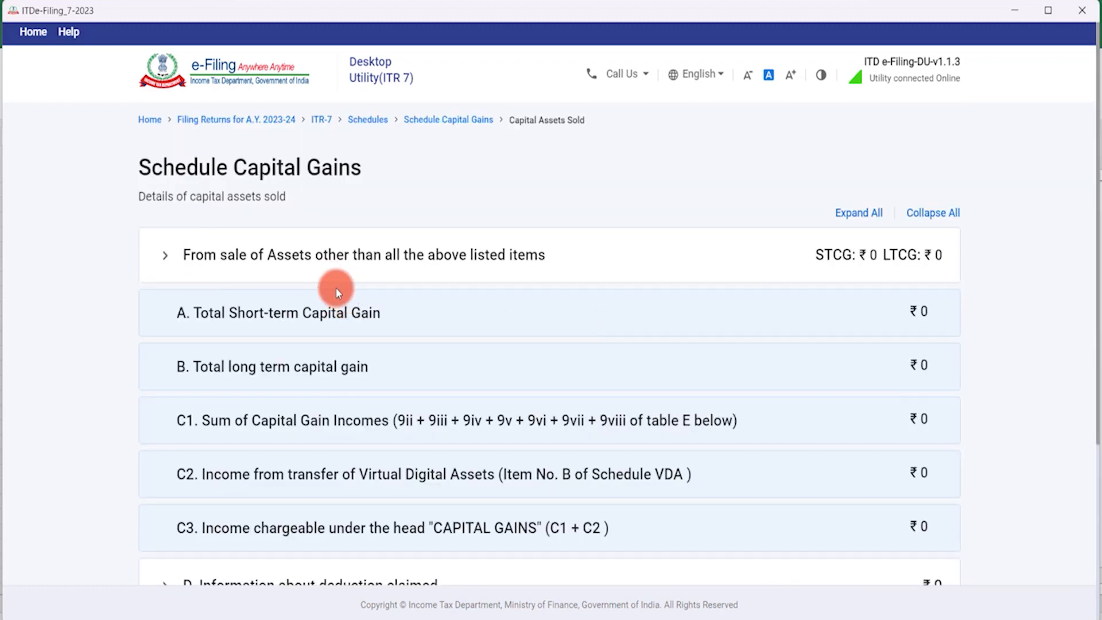
scroll(321, 298, down, 1)
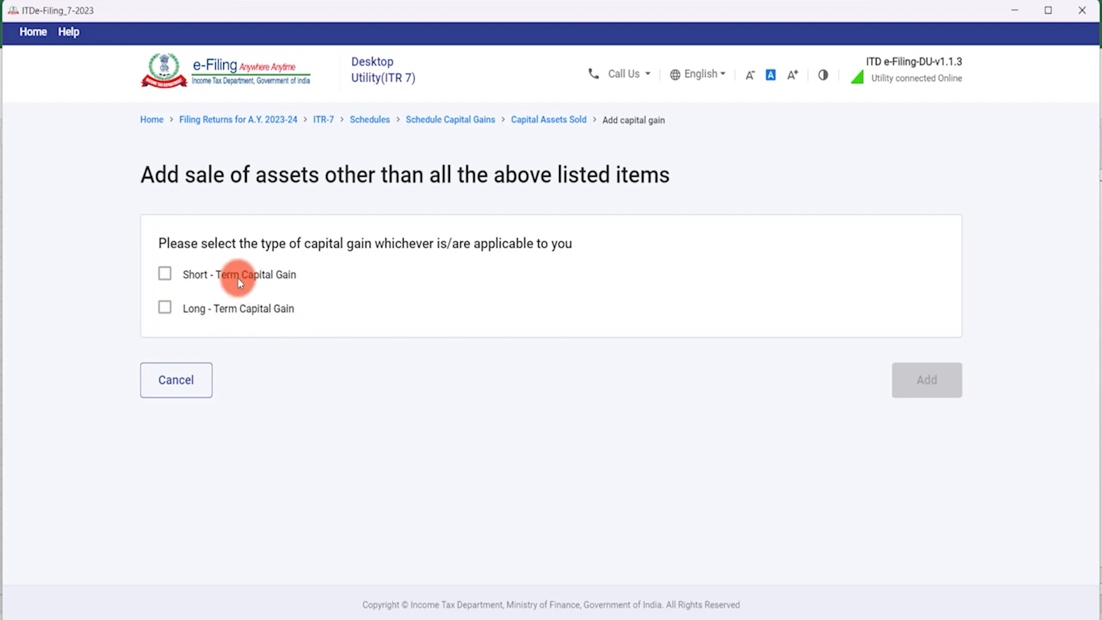
Mark the gain as short-term and enter 0 for consideration, fair market value and a(ii).
click(165, 275)
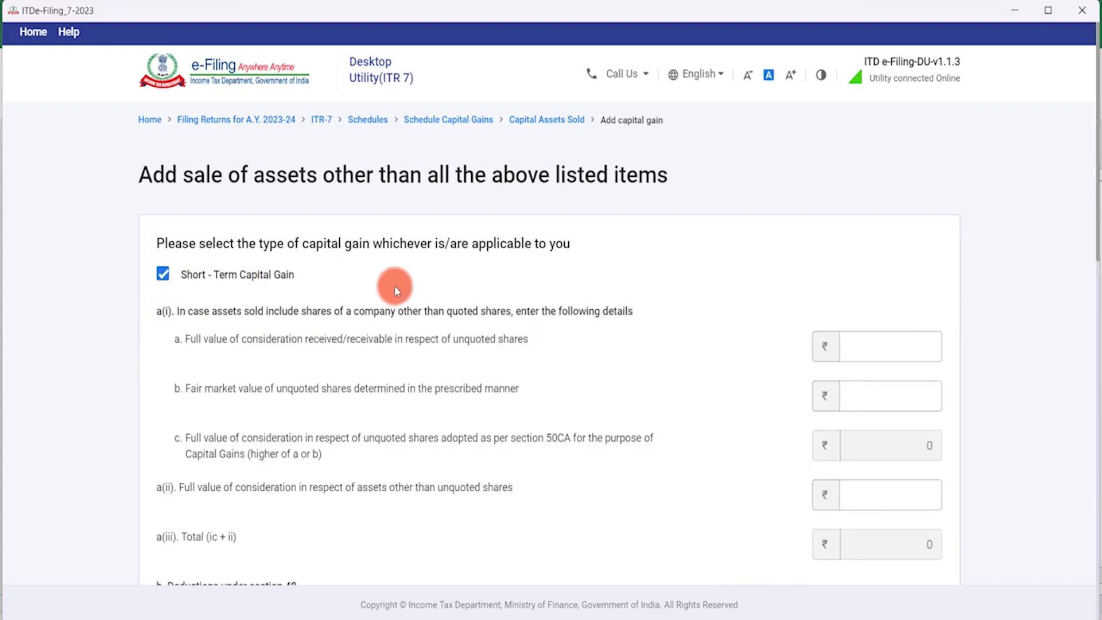
scroll(622, 274, down, 1)
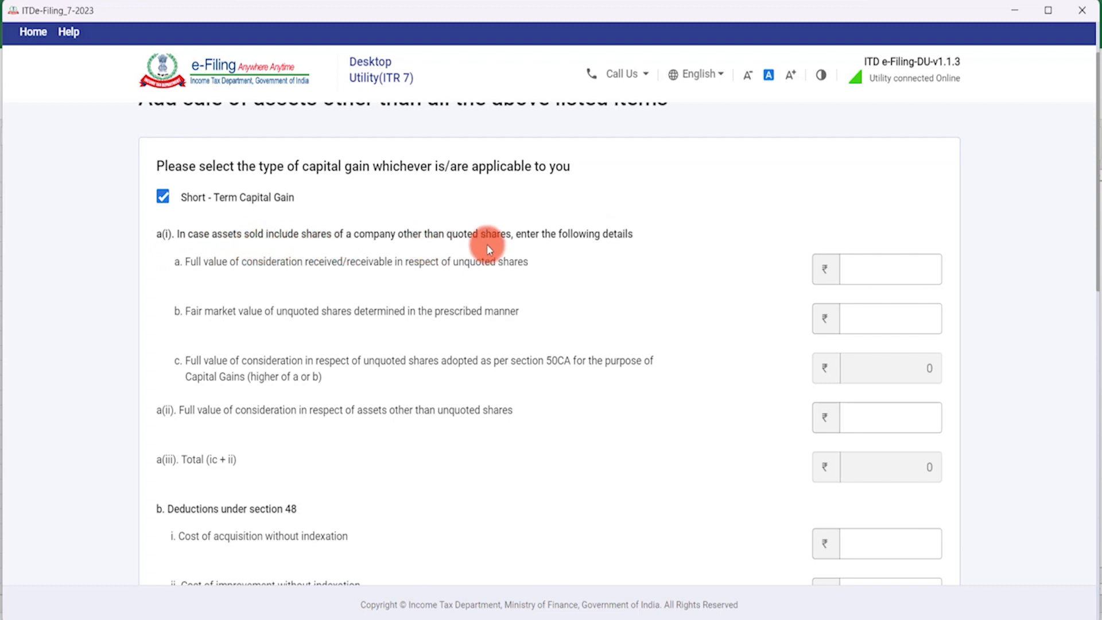
click(887, 270)
text(0)
key(Tab)
text(0)
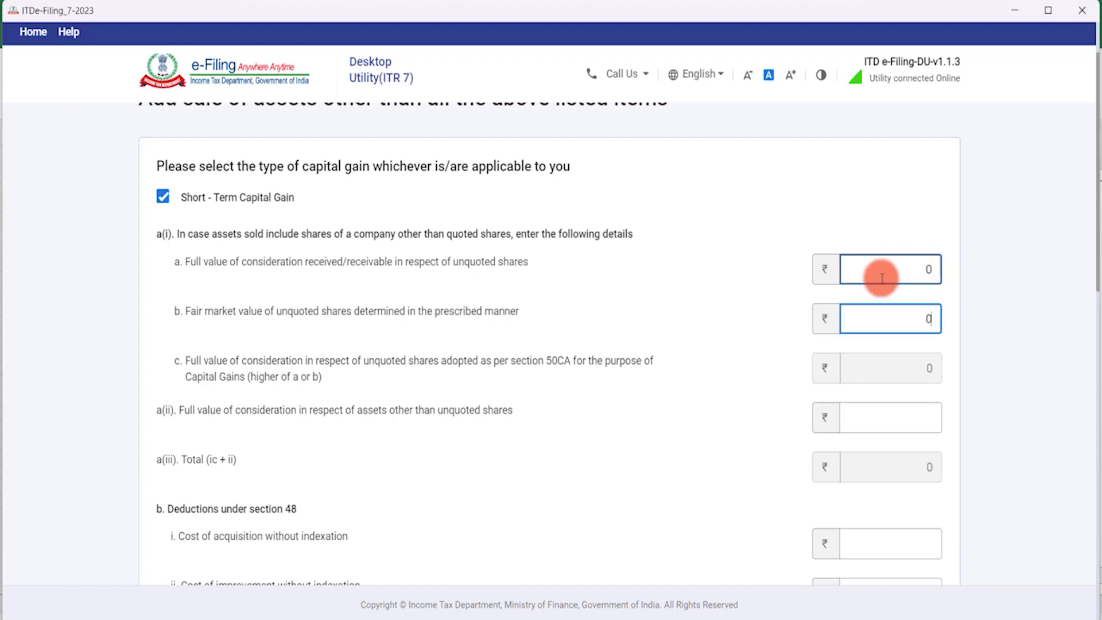
key(Tab)
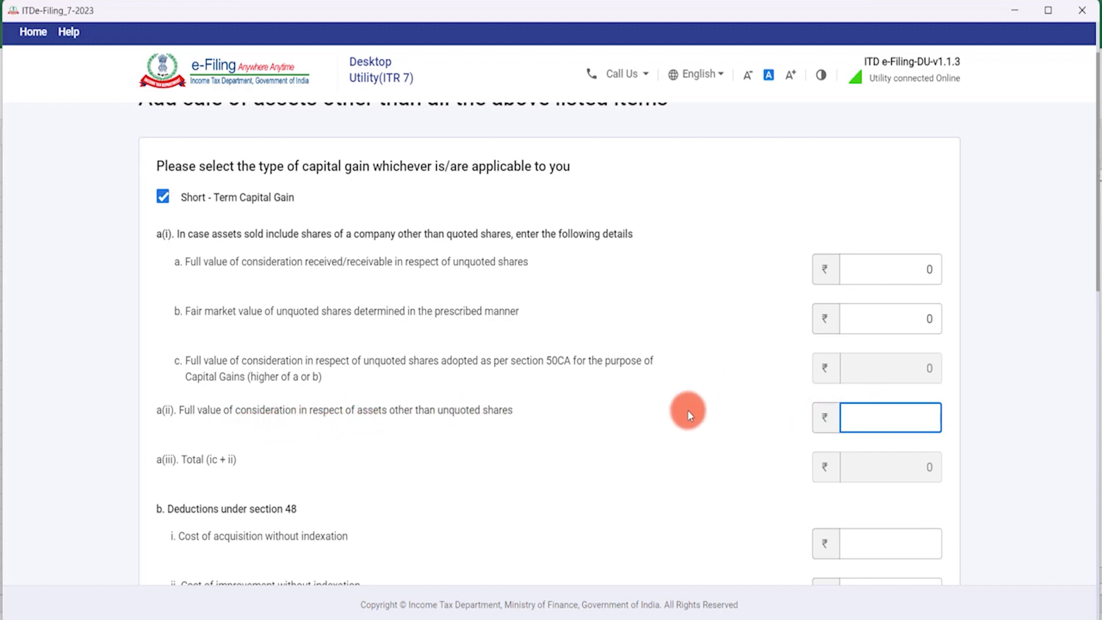
scroll(660, 412, down, 1)
scroll(637, 411, down, 1)
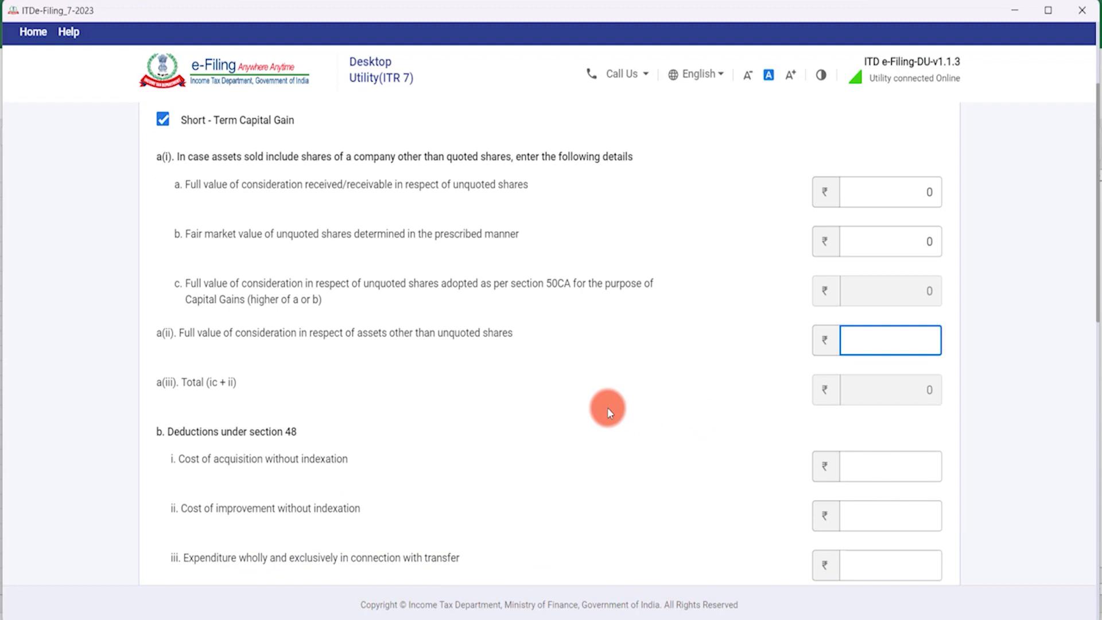
text(0)
key(Tab)
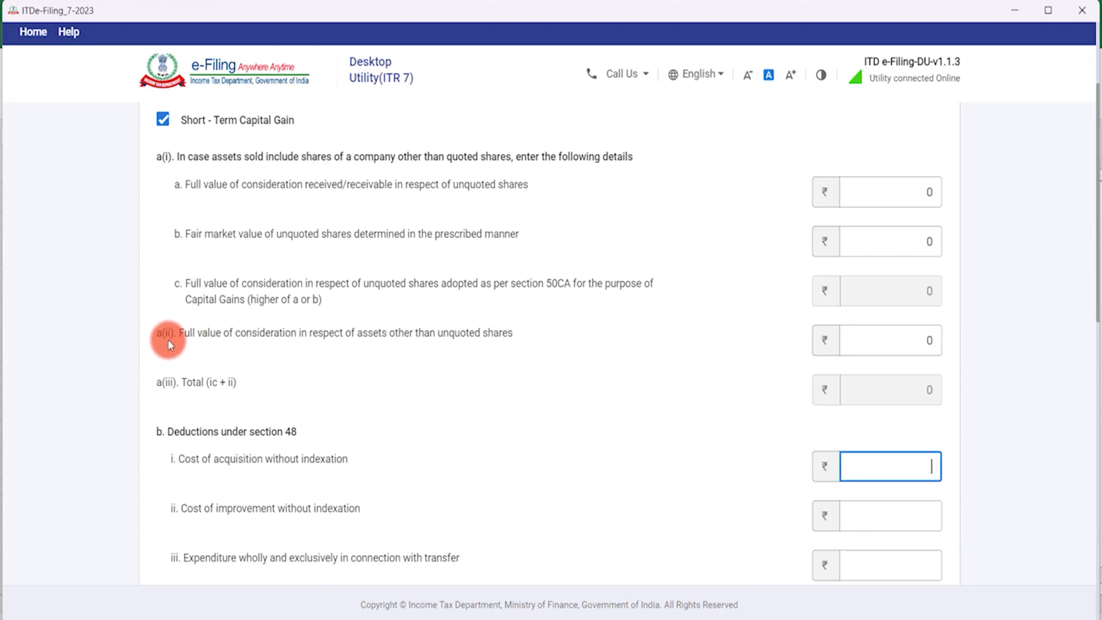
Fill zeros through cost of acquisition, transfer expenditure and deductions d–f, then add the entry.
scroll(260, 343, down, 3)
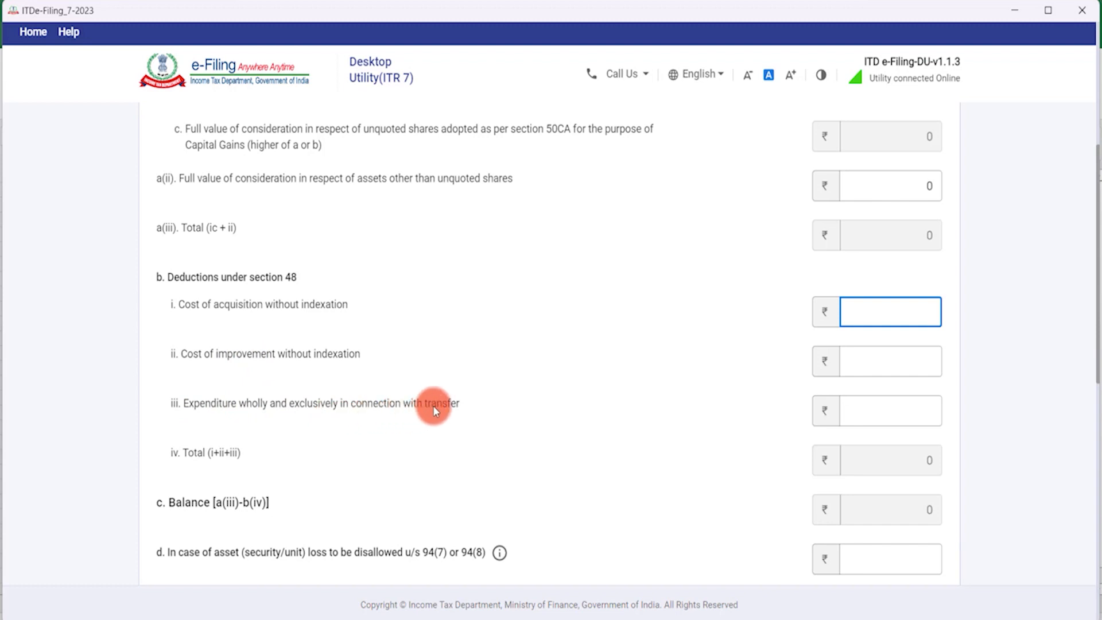
click(861, 411)
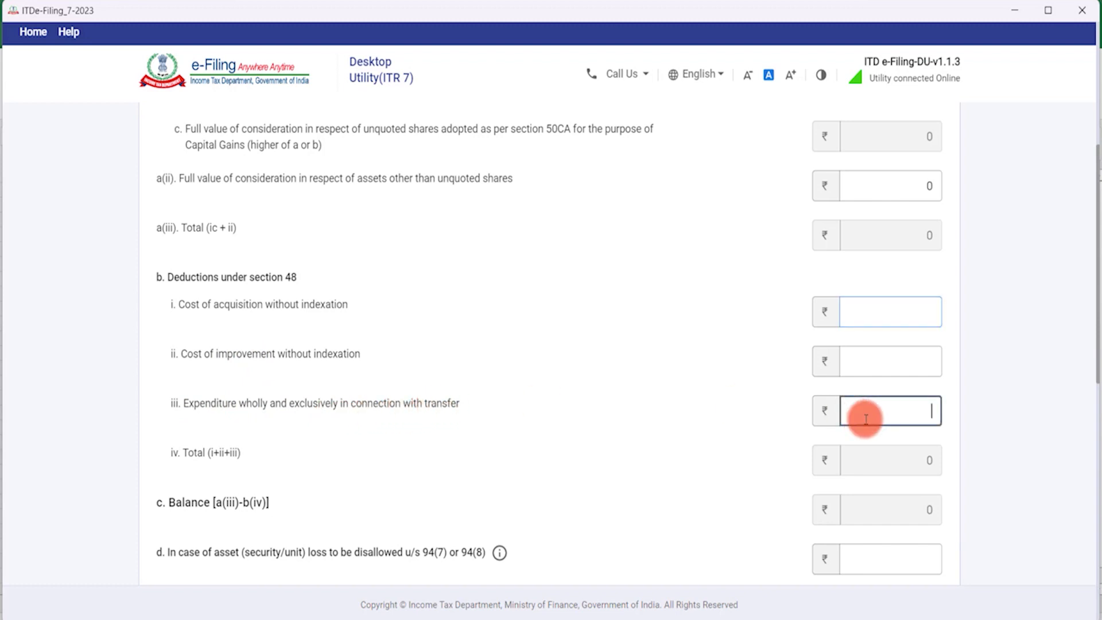
click(908, 307)
key(Tab)
key(Tab)
key(Tab)
scroll(714, 376, down, 4)
click(910, 336)
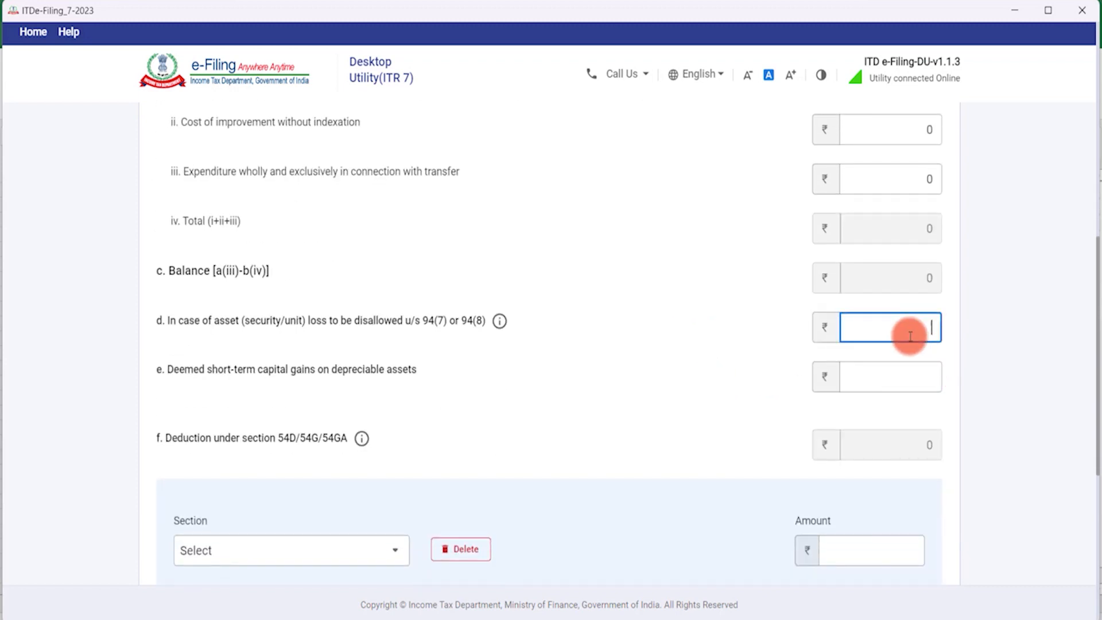
key(Tab)
key(Tab)
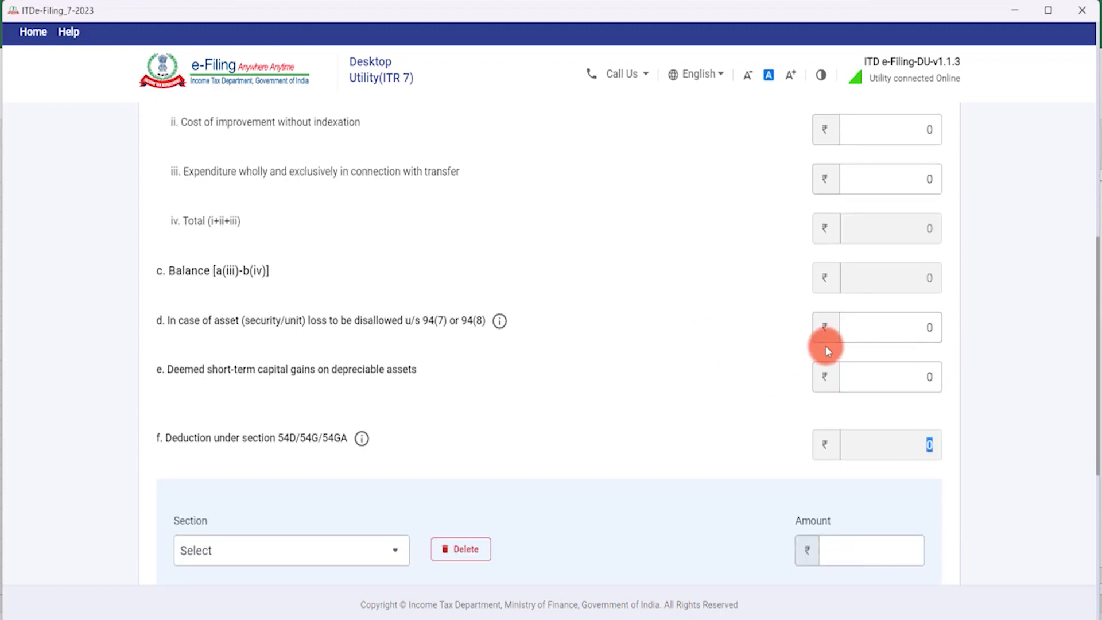
scroll(478, 260, down, 2)
scroll(478, 261, up, 10)
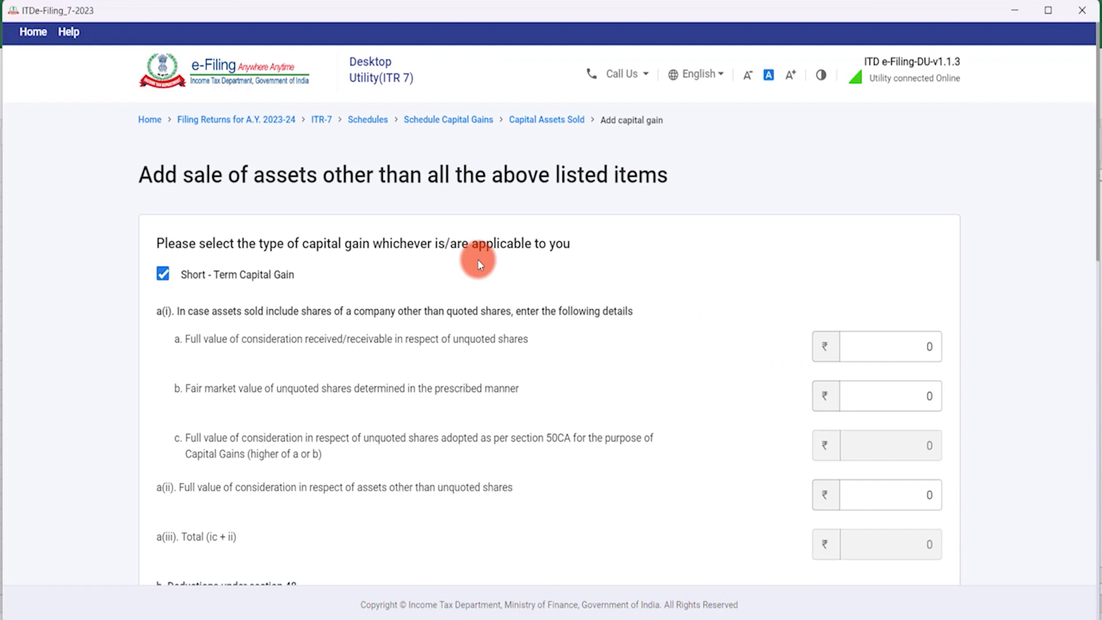
scroll(479, 263, down, 3)
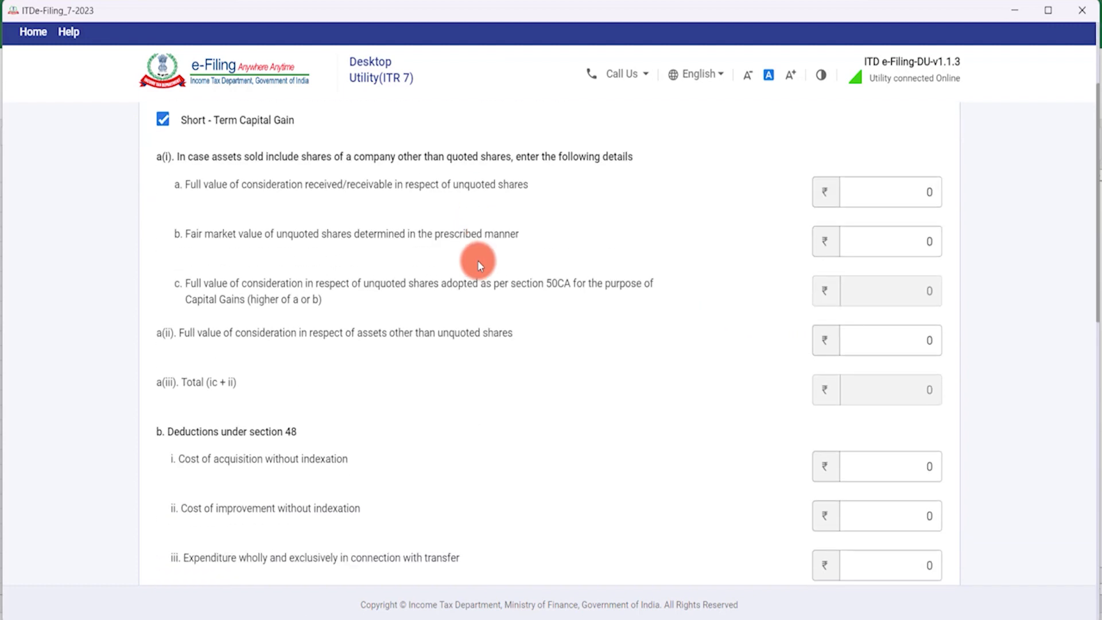
scroll(477, 267, down, 7)
scroll(474, 274, down, 5)
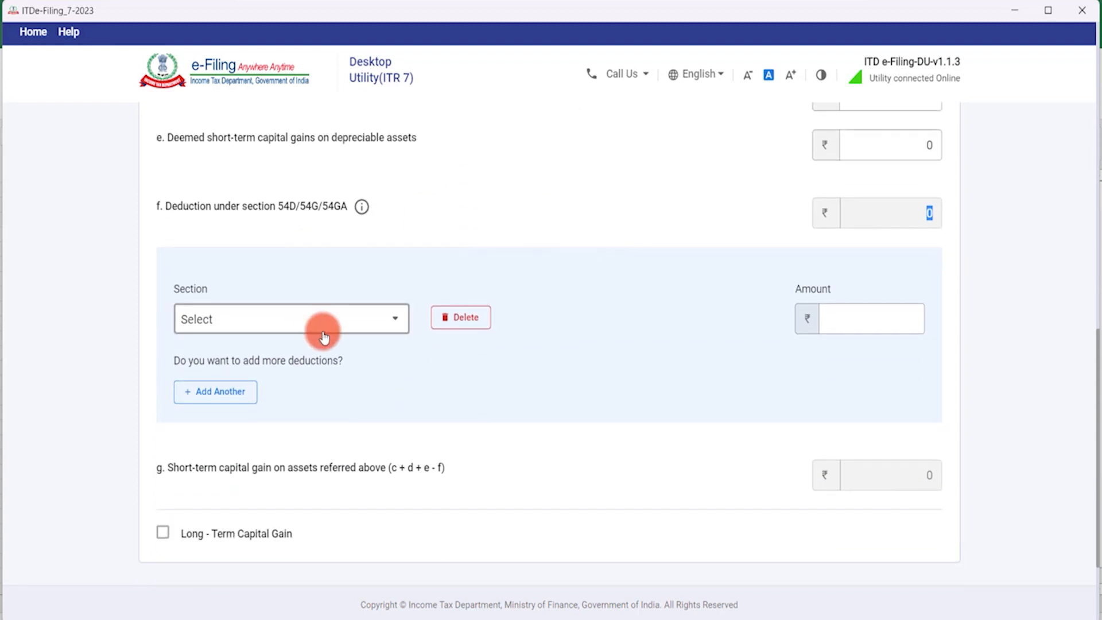
scroll(357, 427, down, 1)
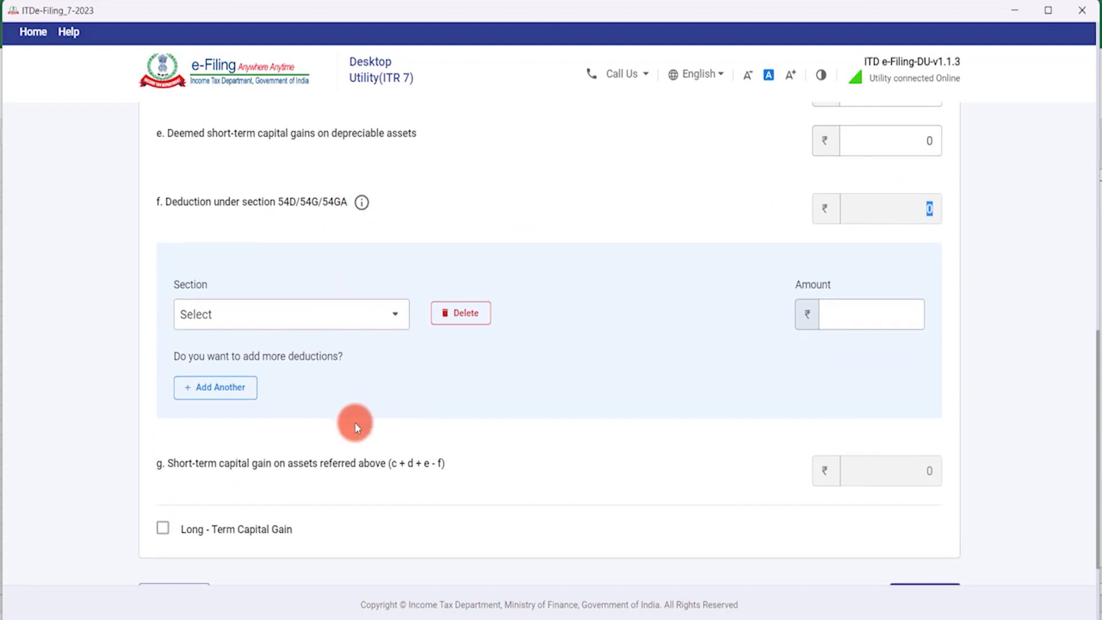
scroll(355, 422, down, 3)
click(913, 470)
Confirm Schedule Capital Gains with all totals at ₹0.
scroll(550, 384, down, 5)
scroll(550, 388, down, 20)
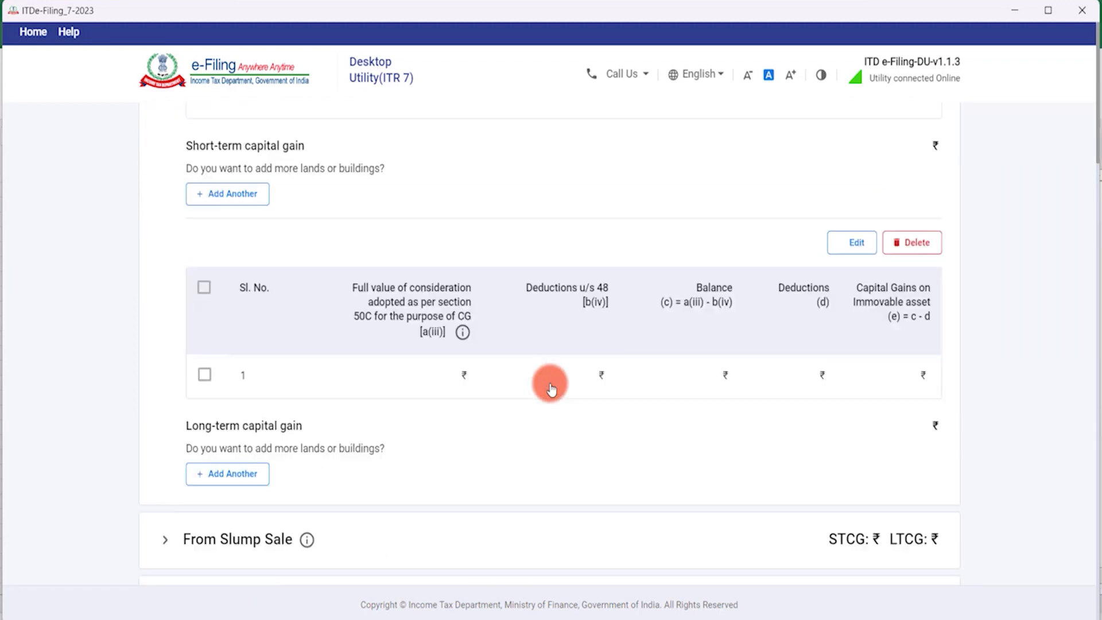
scroll(550, 388, down, 7)
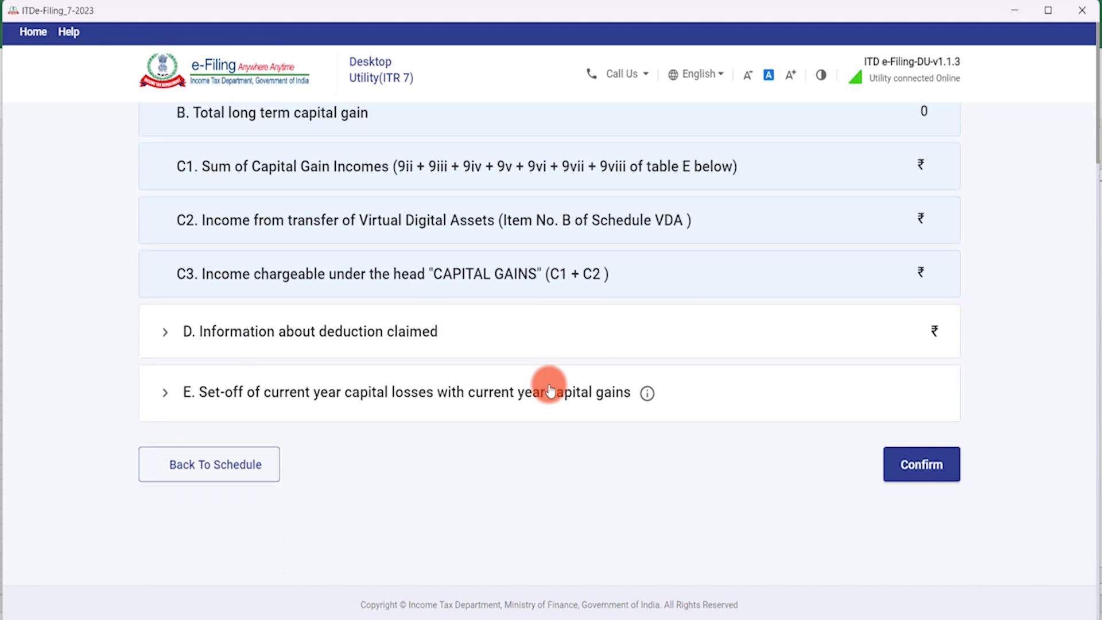
click(246, 460)
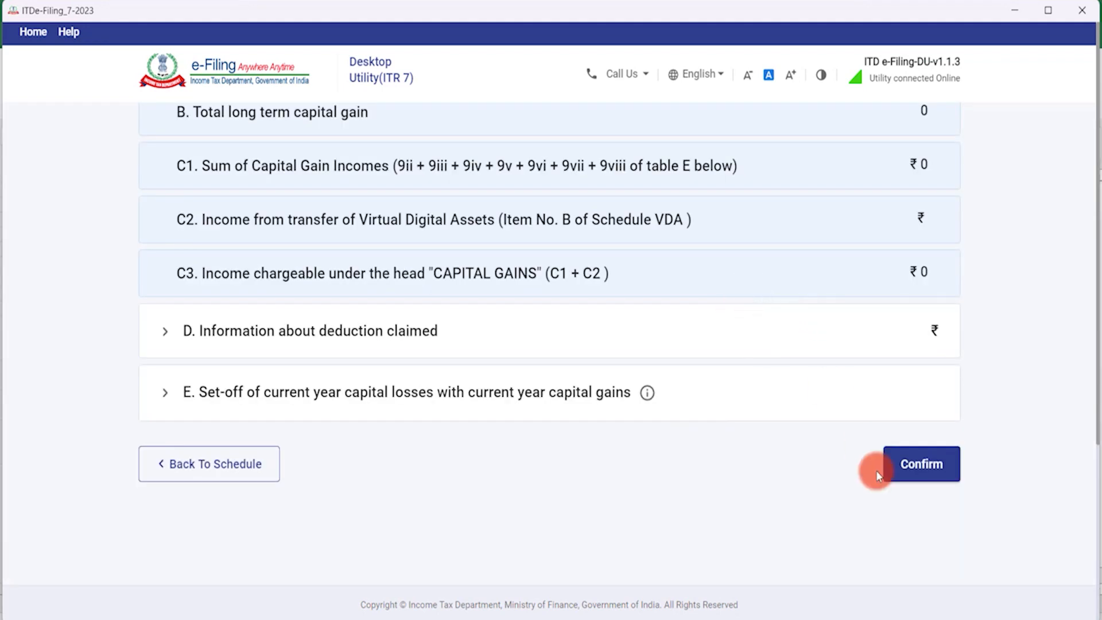
click(918, 462)
scroll(781, 376, down, 7)
click(907, 463)
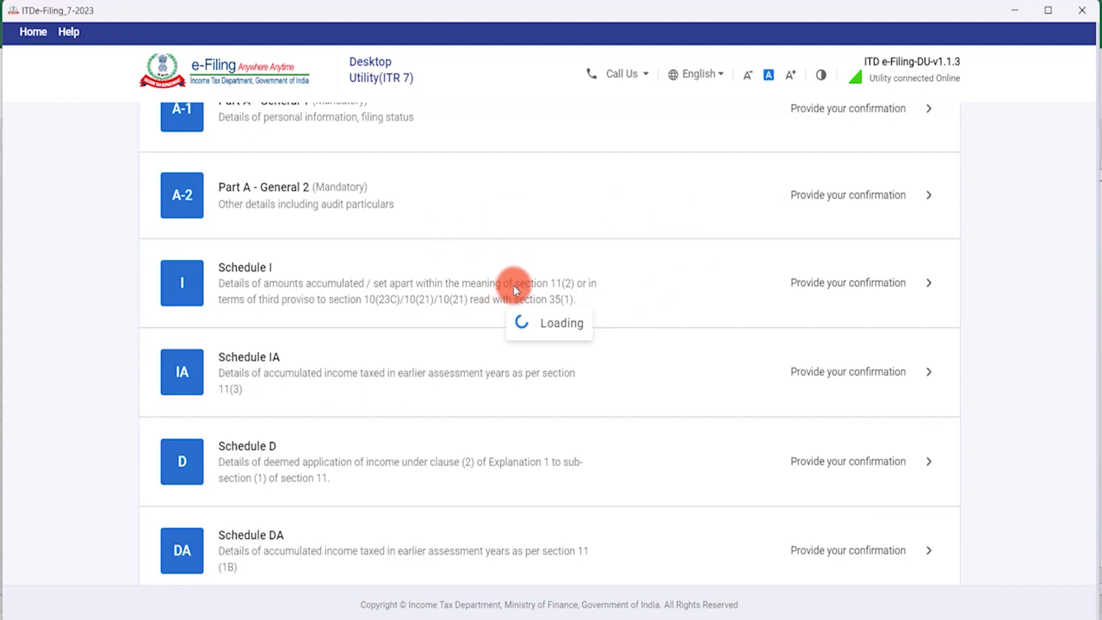
Open Schedule Income from Other Sources and review the ₹76,08,820 income figures.
scroll(494, 312, down, 10)
scroll(497, 315, down, 10)
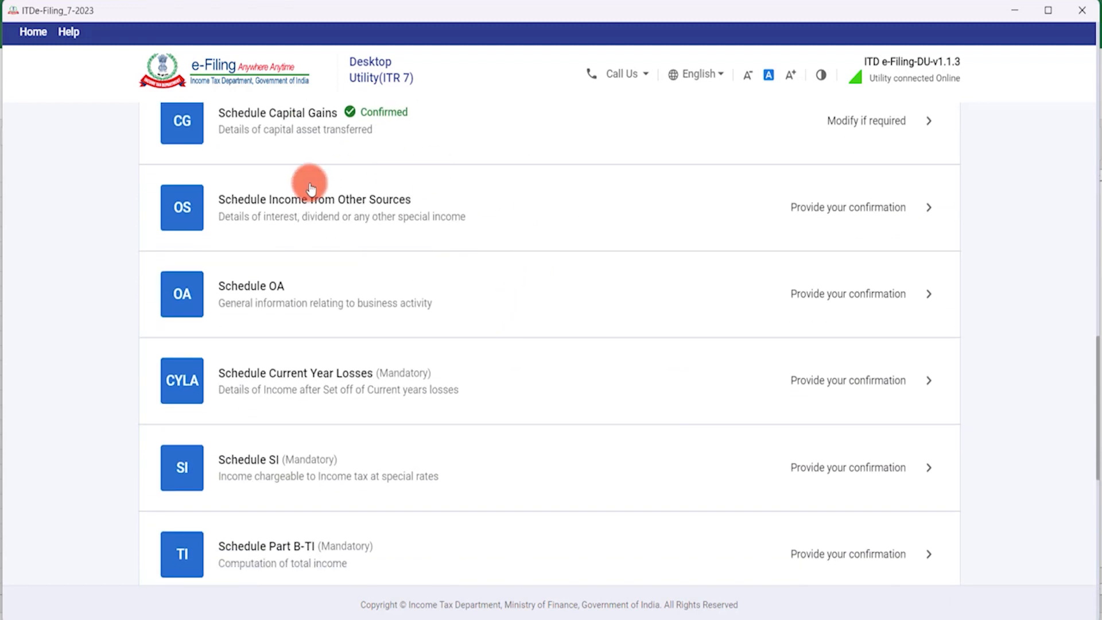
click(815, 215)
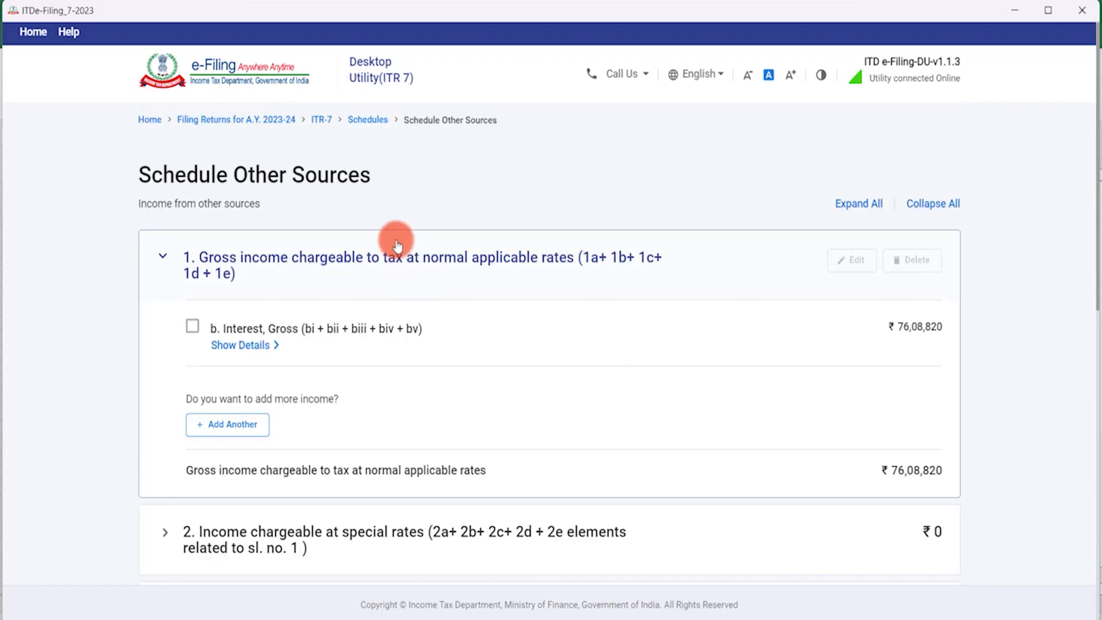
scroll(352, 330, down, 5)
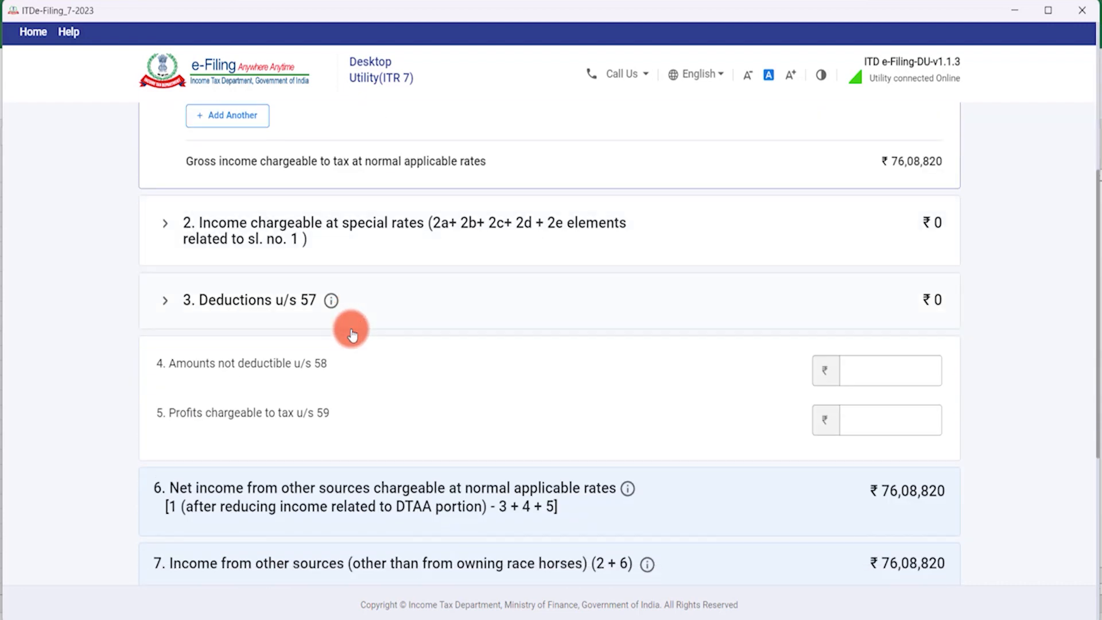
scroll(352, 334, down, 5)
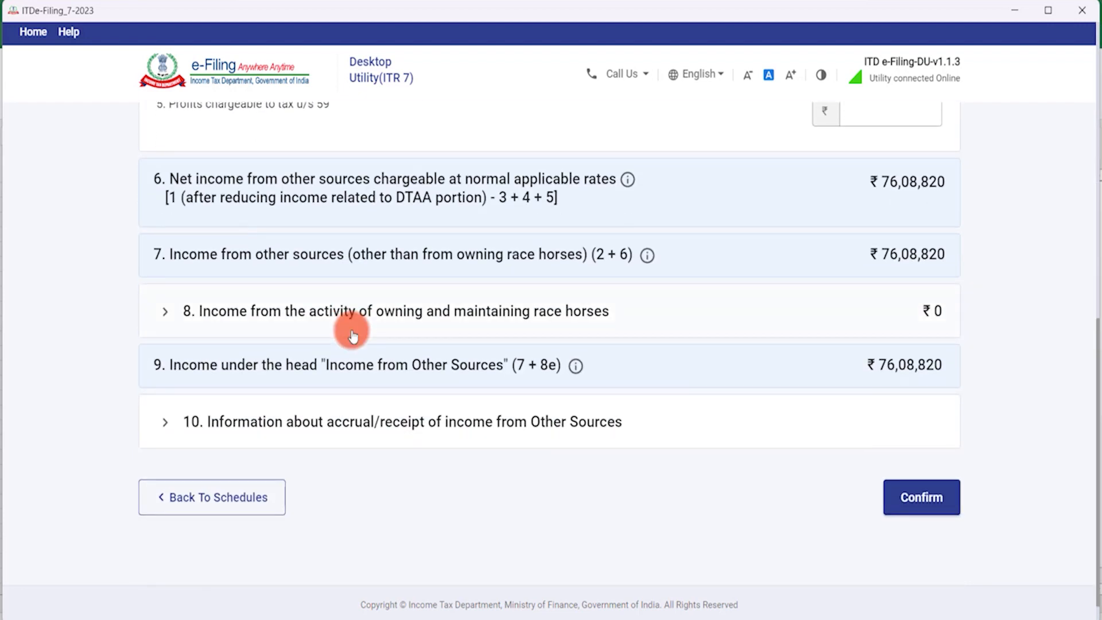
scroll(353, 334, down, 1)
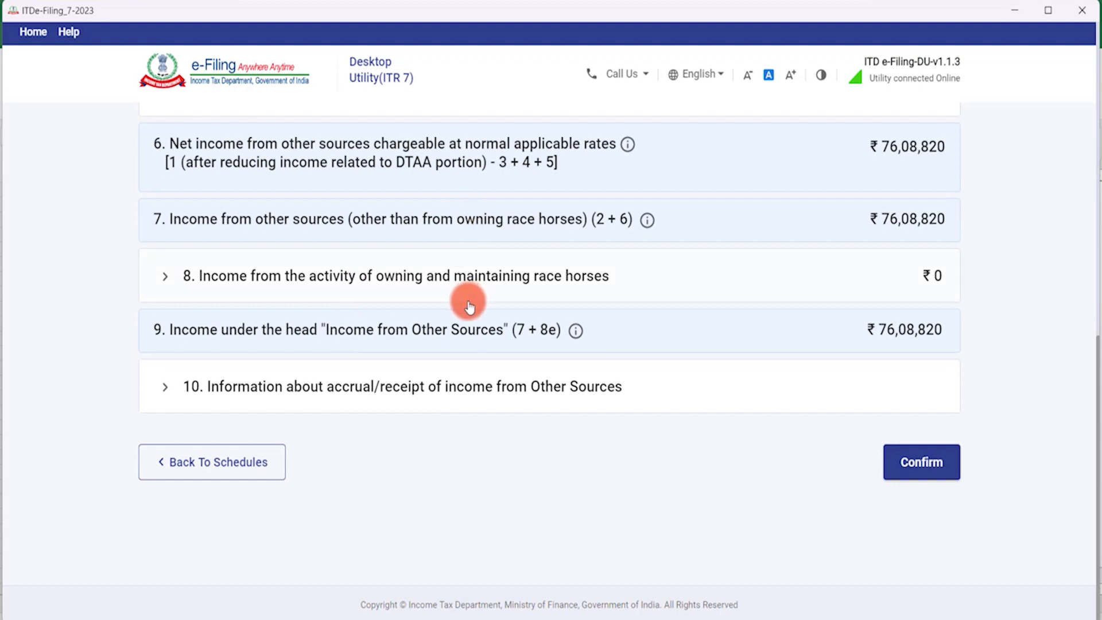
scroll(466, 297, up, 4)
scroll(465, 295, down, 4)
Confirm the Other Sources schedule and scroll down the schedules list.
click(928, 478)
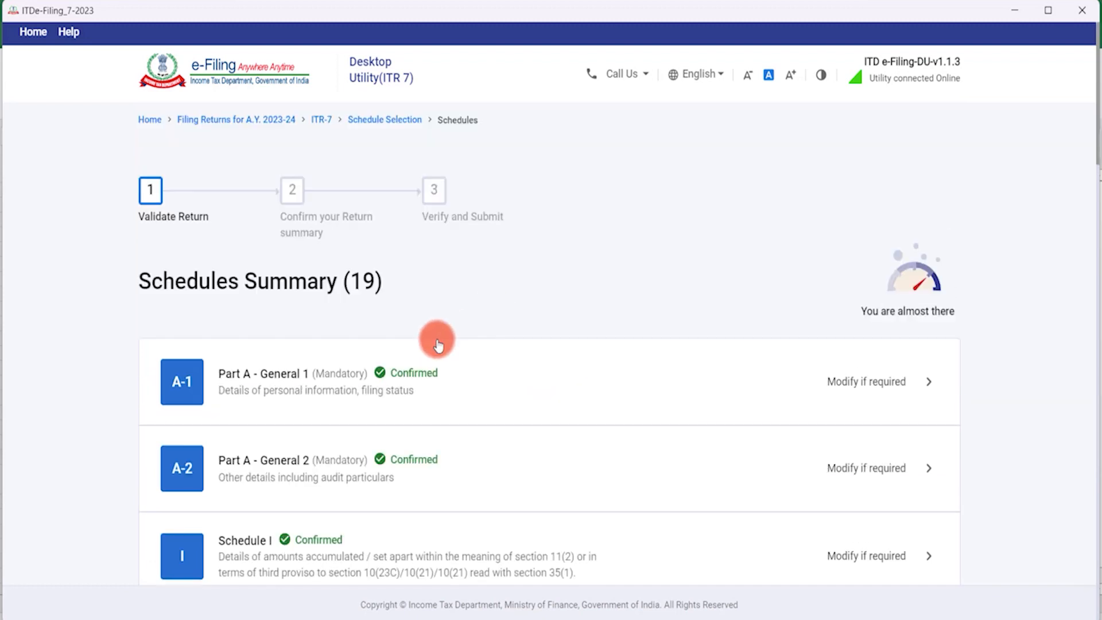
scroll(433, 345, down, 12)
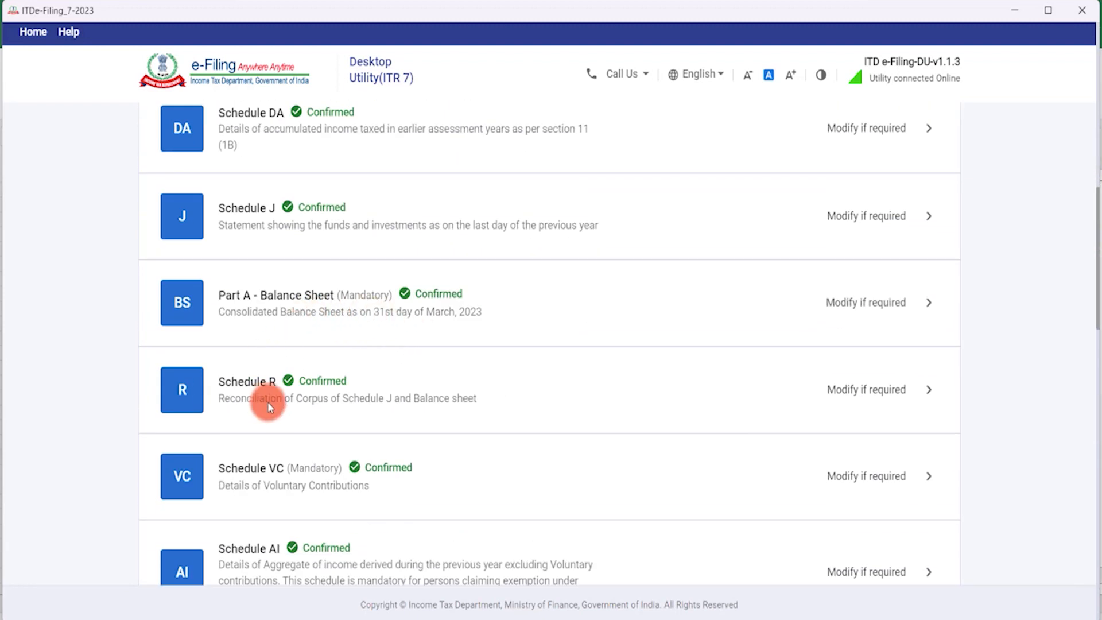
scroll(268, 402, down, 1)
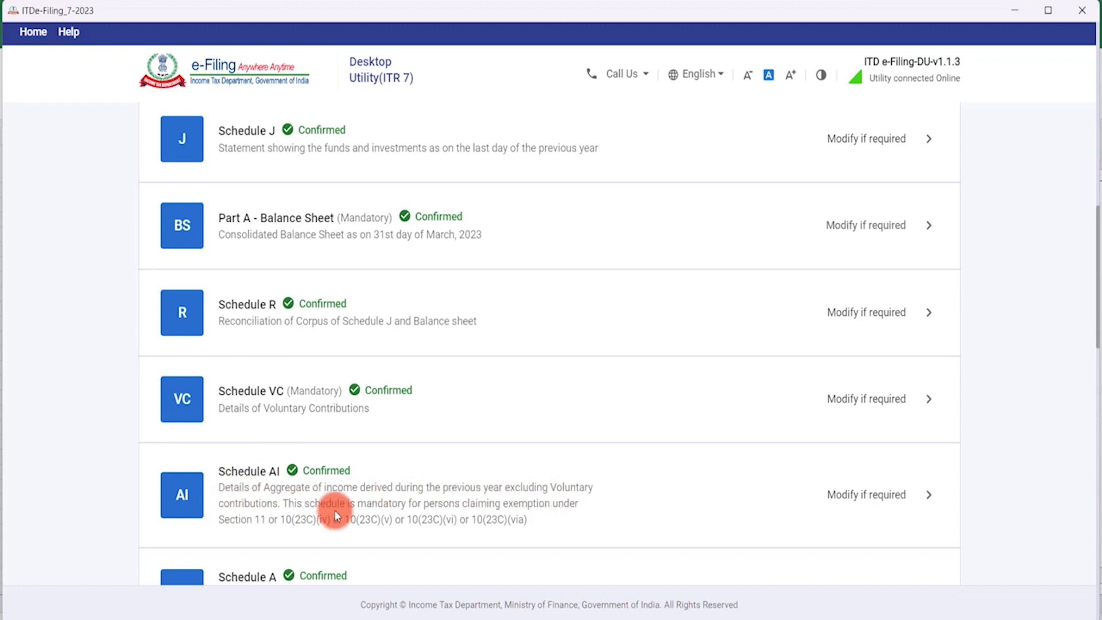
scroll(339, 506, down, 9)
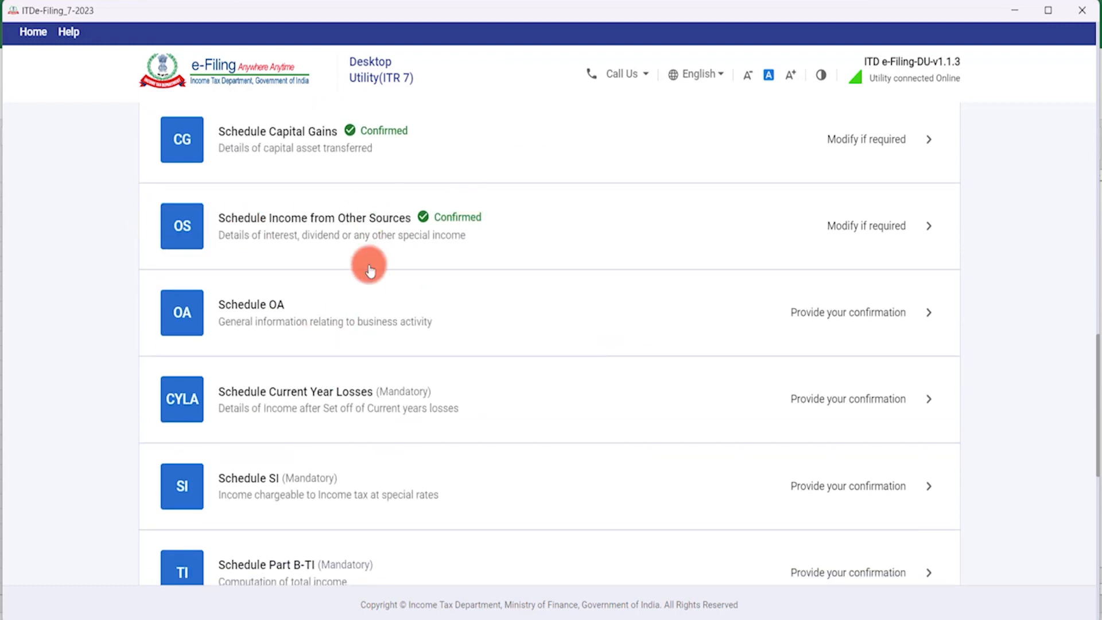
scroll(390, 327, down, 1)
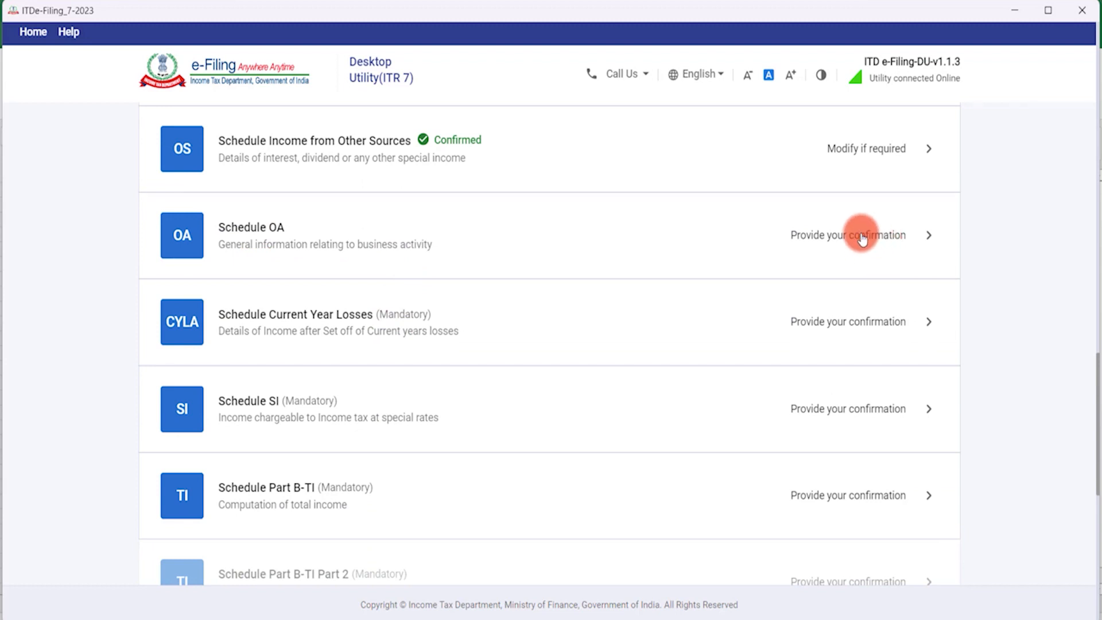
Open Schedule OA and scroll through its business-activity questions.
click(861, 238)
scroll(458, 331, down, 1)
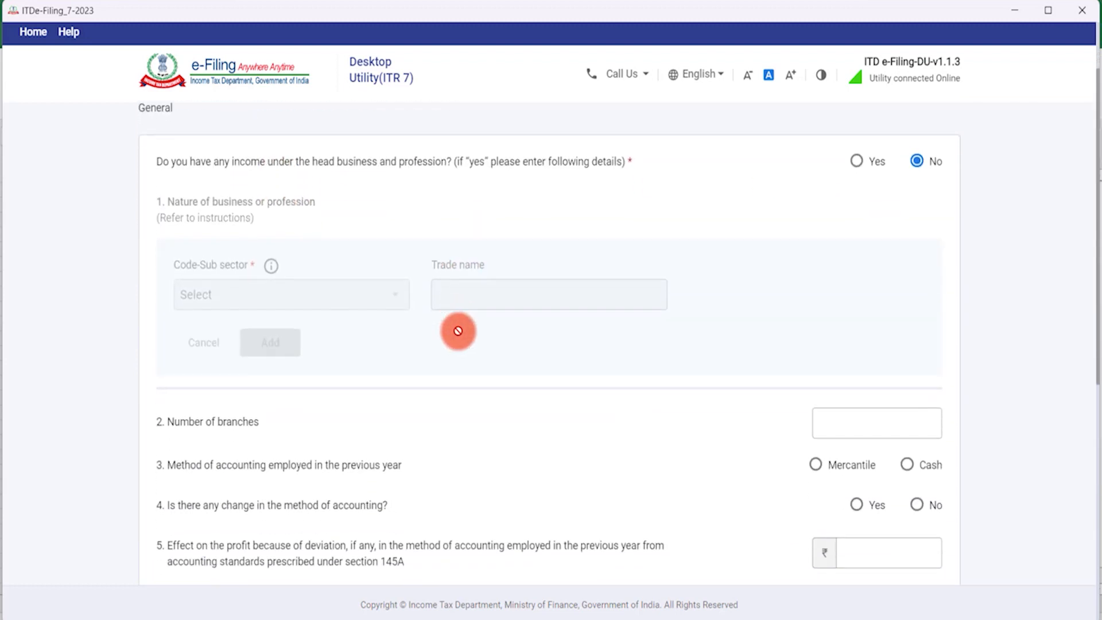
scroll(457, 331, down, 3)
scroll(456, 331, down, 1)
scroll(454, 328, up, 5)
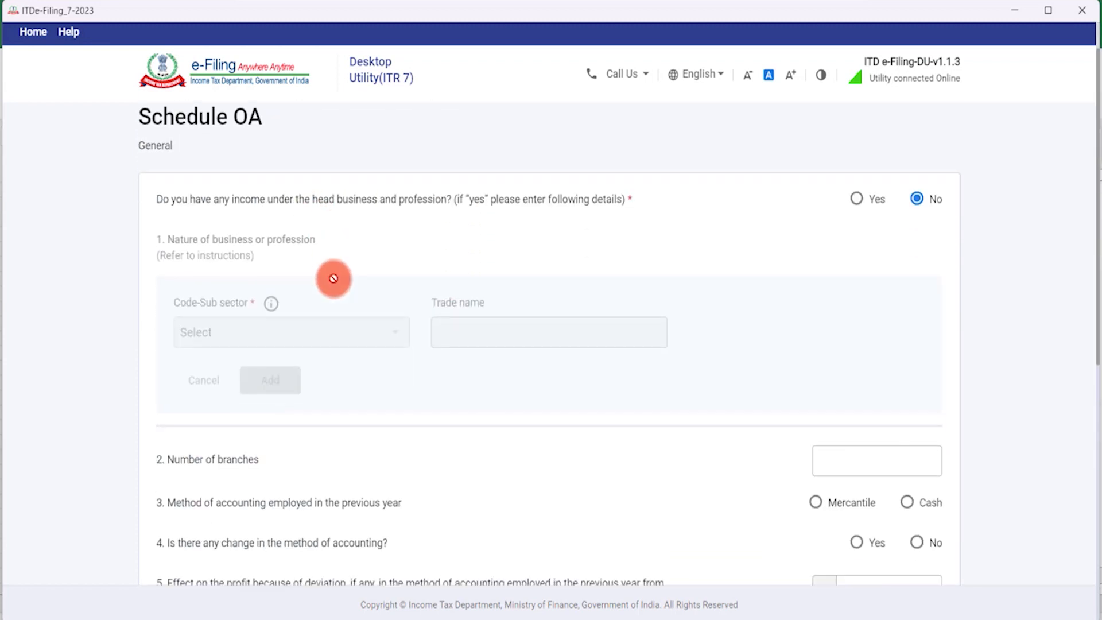
scroll(334, 280, down, 3)
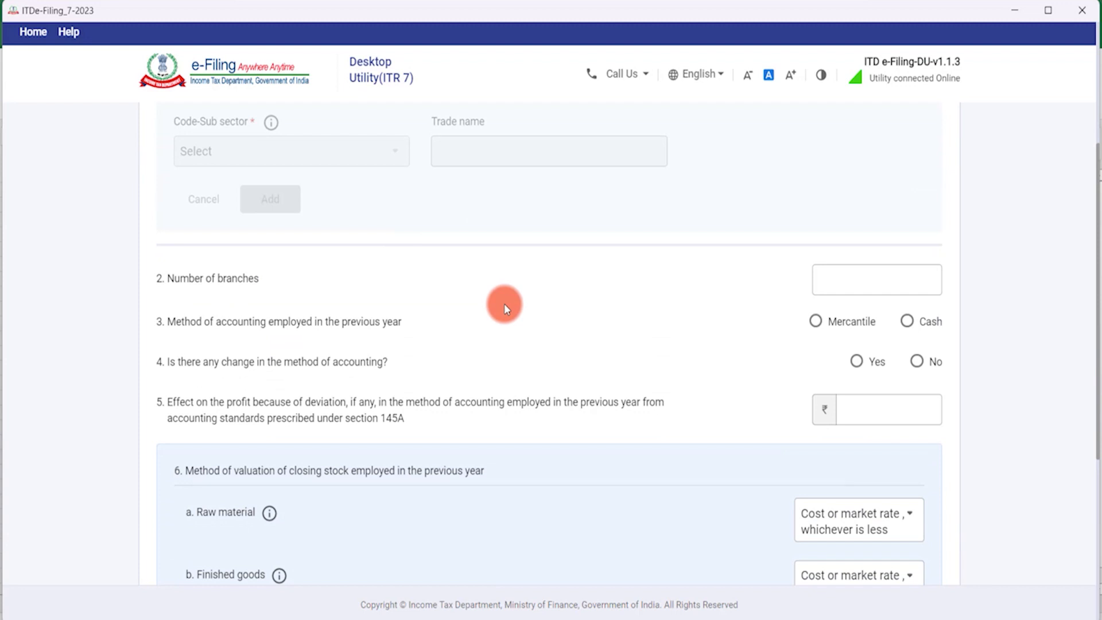
scroll(501, 300, up, 3)
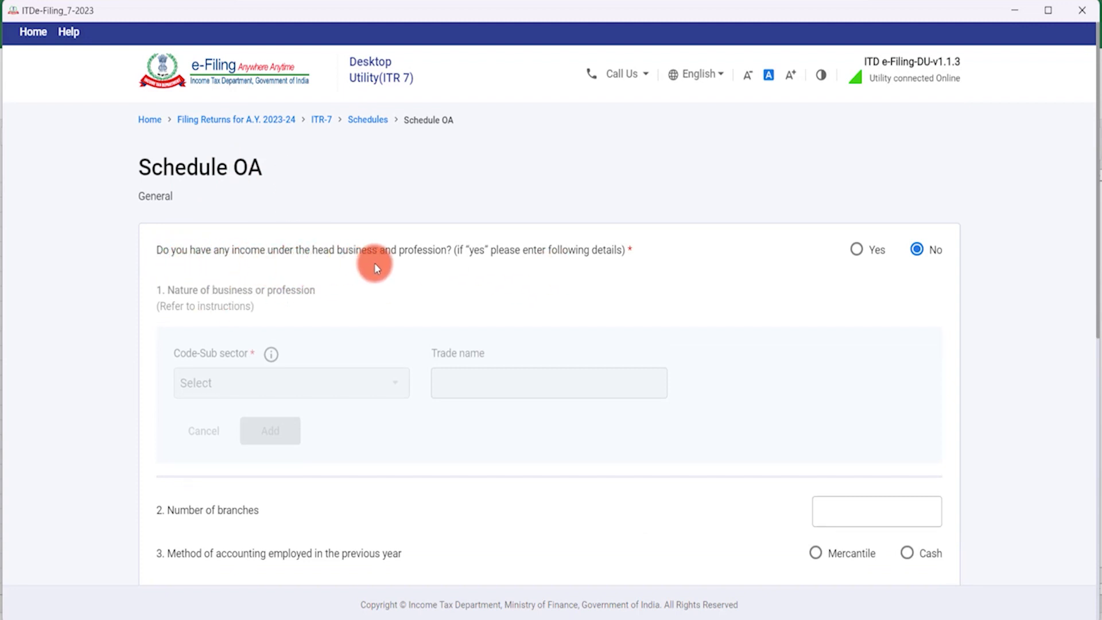
scroll(247, 305, down, 1)
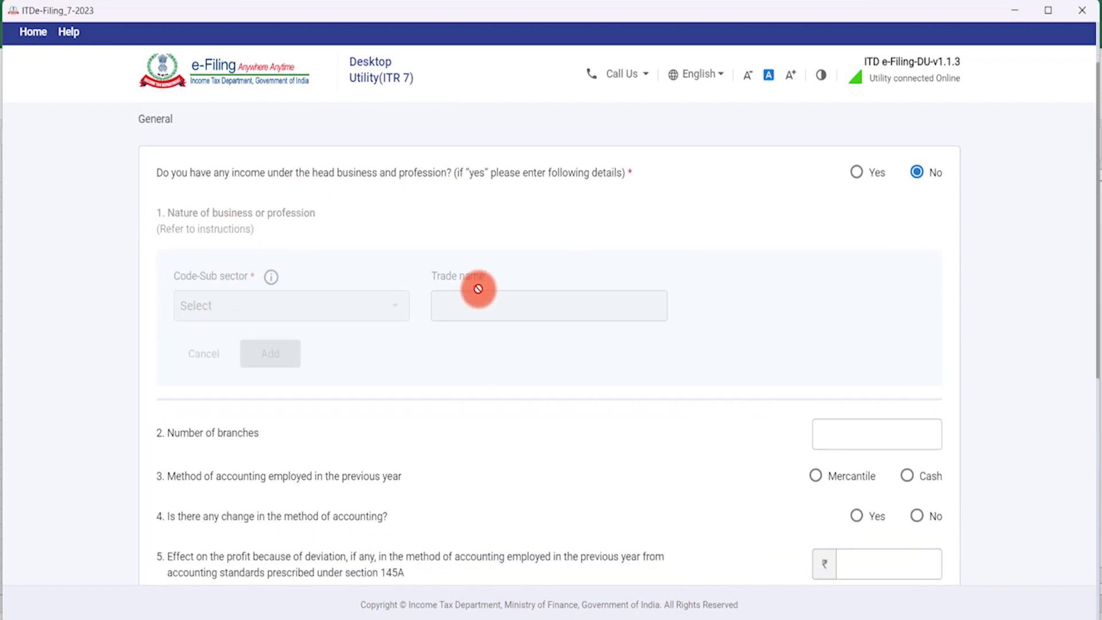
scroll(518, 291, down, 2)
Select the number of branches field and review the remaining OA fields.
click(879, 286)
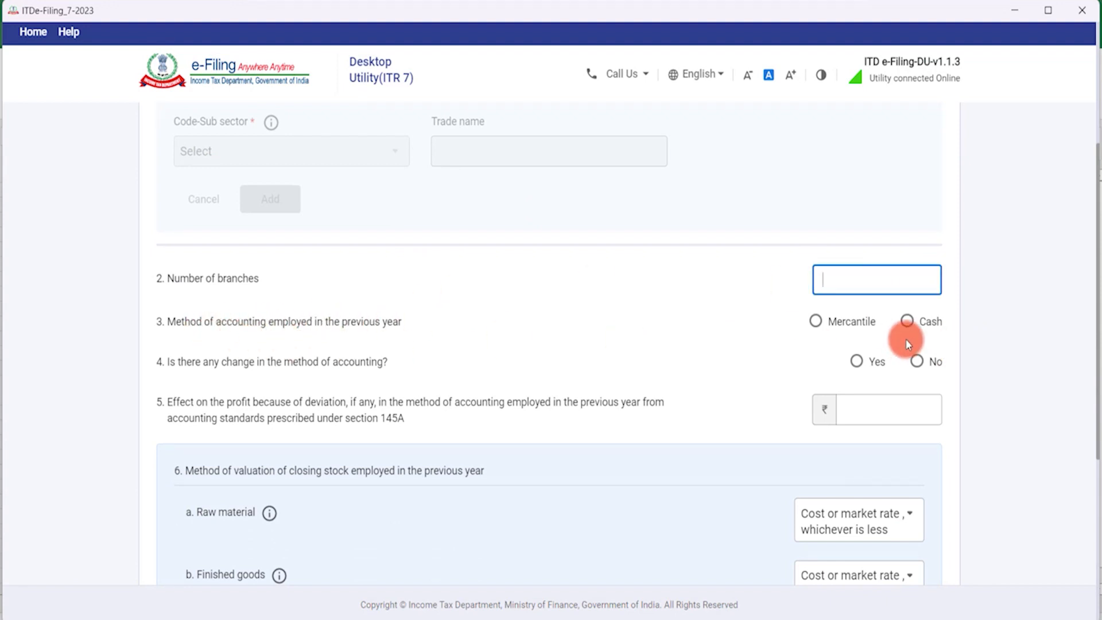
scroll(590, 307, down, 2)
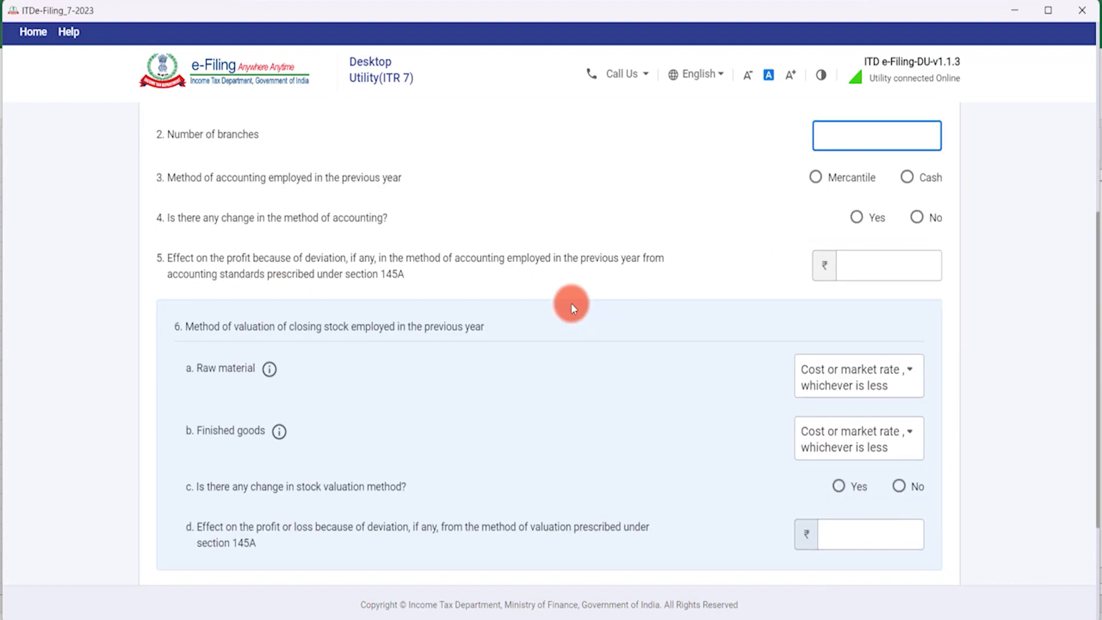
scroll(348, 274, down, 2)
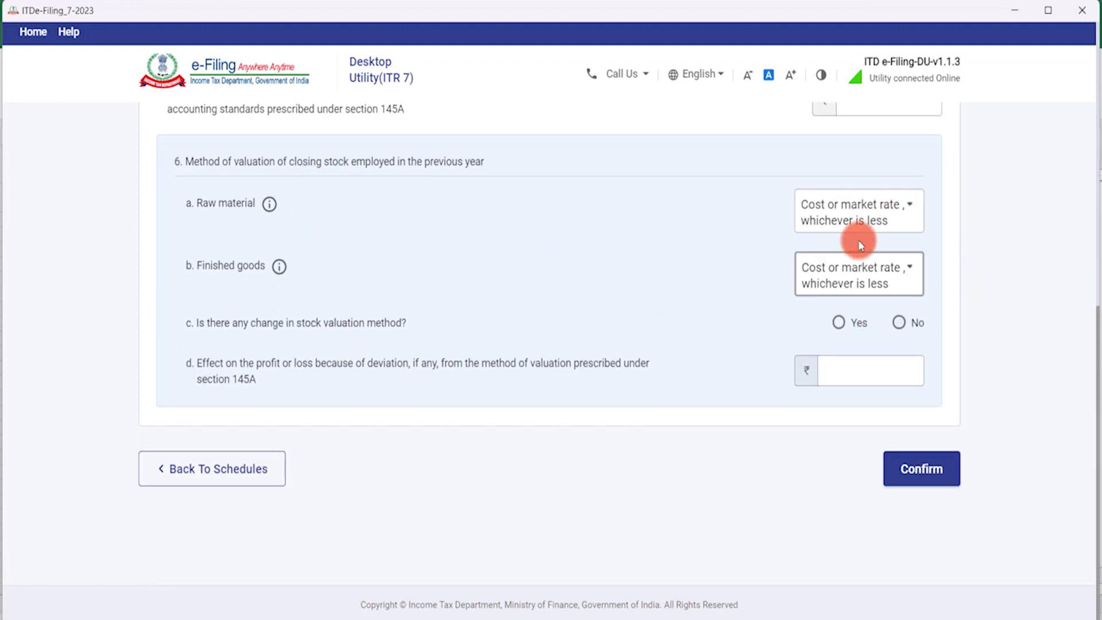
scroll(784, 360, up, 4)
scroll(839, 408, down, 4)
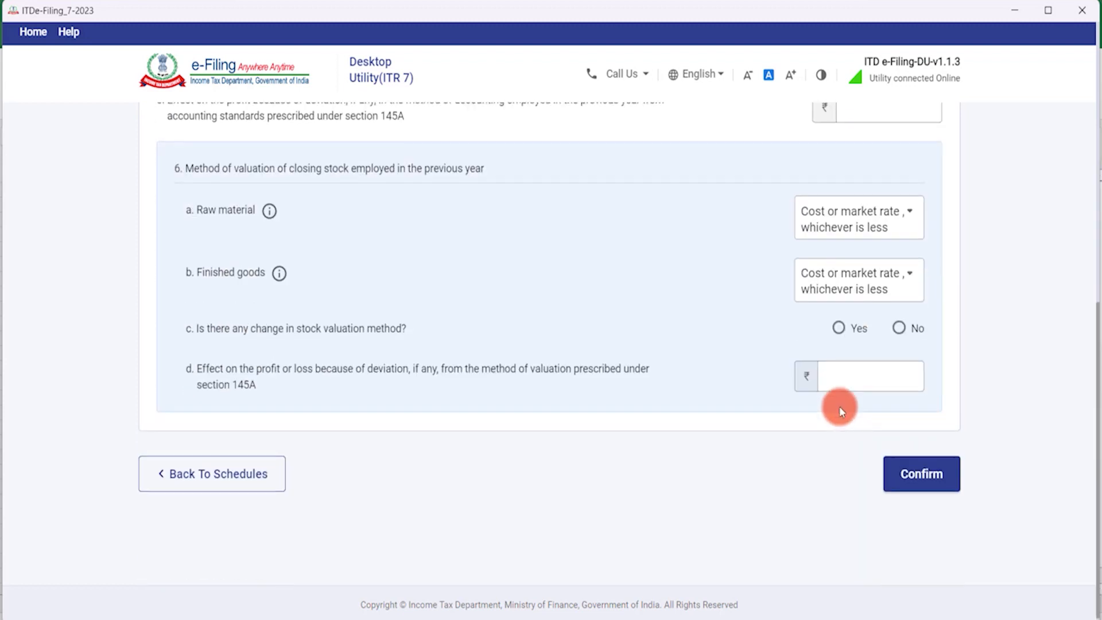
Return to the Schedules Summary and reopen the Schedule OA form.
click(275, 464)
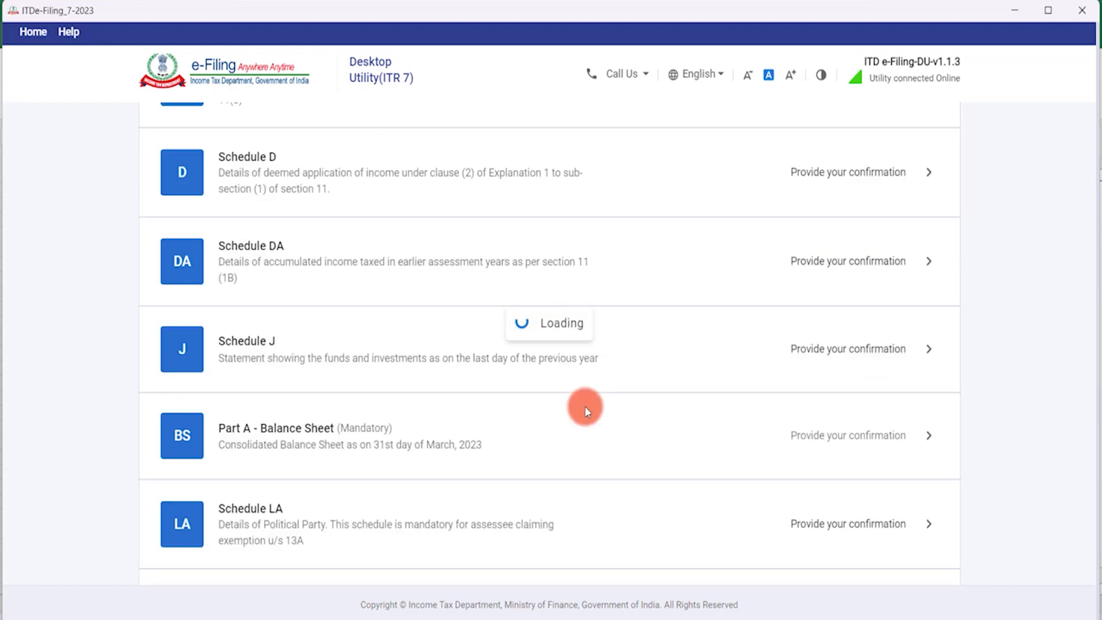
scroll(570, 394, down, 20)
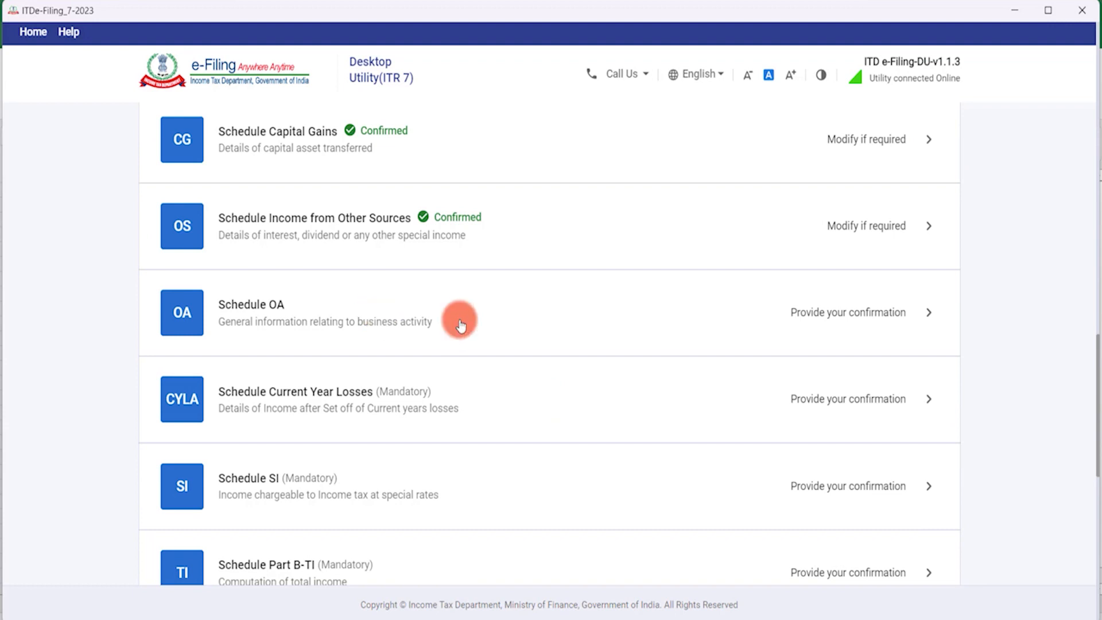
click(450, 312)
scroll(714, 391, down, 5)
scroll(804, 419, down, 1)
Confirm Schedule OA without adding any business details.
click(893, 453)
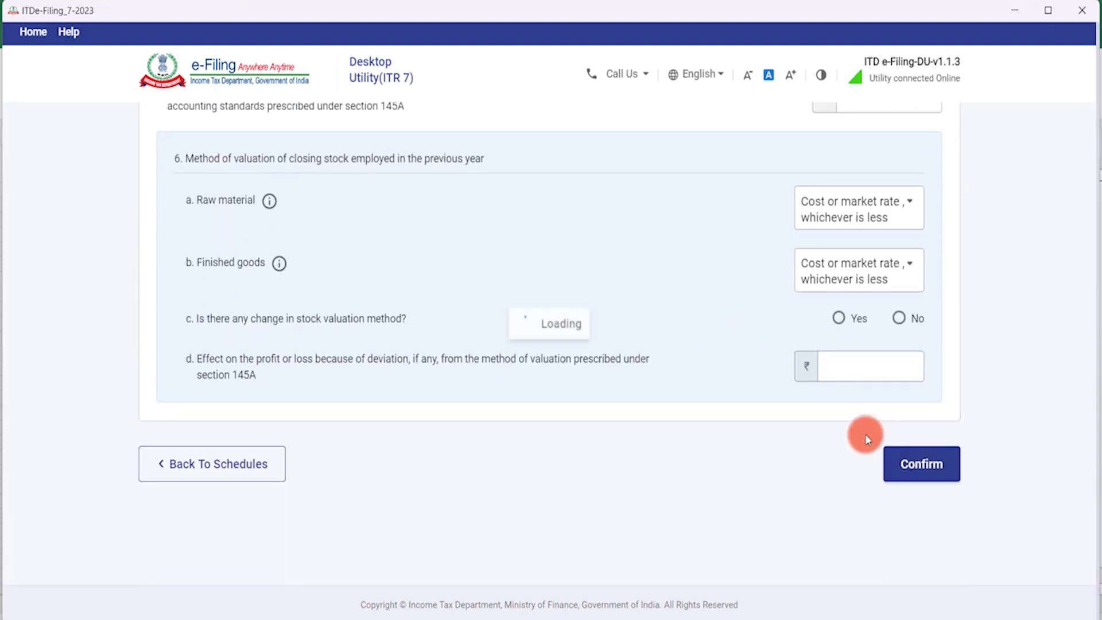
scroll(566, 425, down, 13)
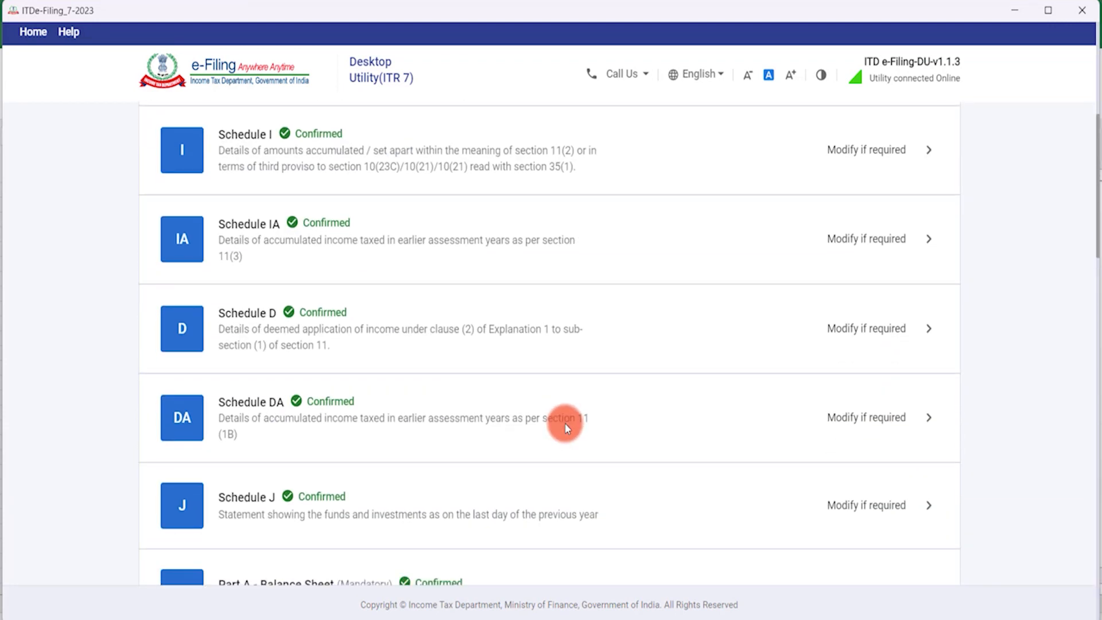
scroll(565, 425, up, 2)
scroll(566, 423, down, 9)
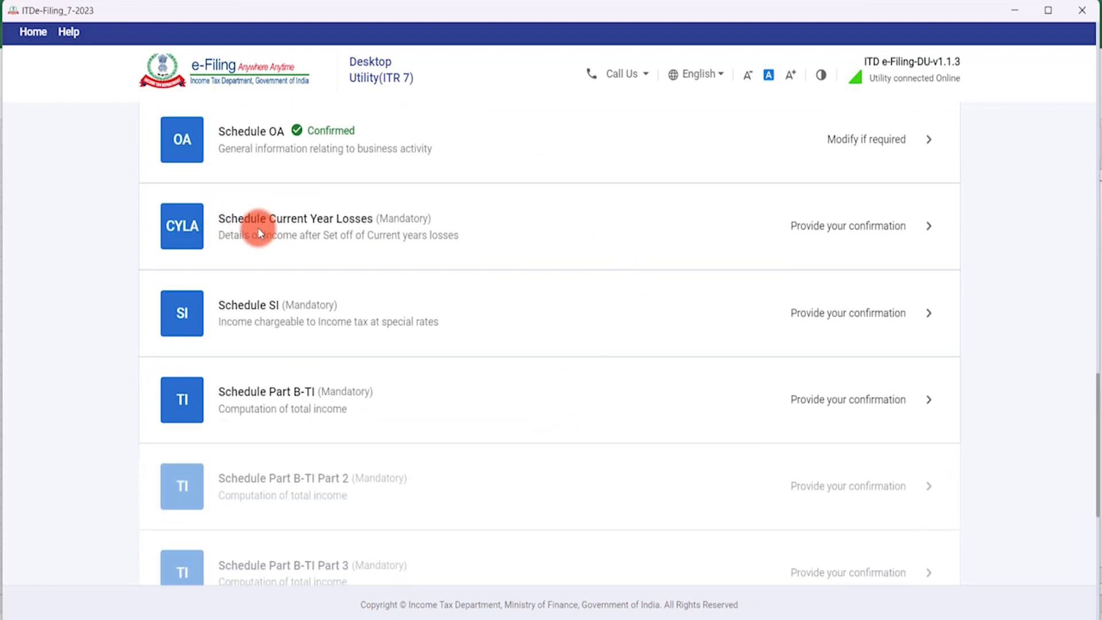
Review Schedule CYLA's ₹76,08,820 other-sources income with ₹0 losses set off, then confirm it.
click(399, 233)
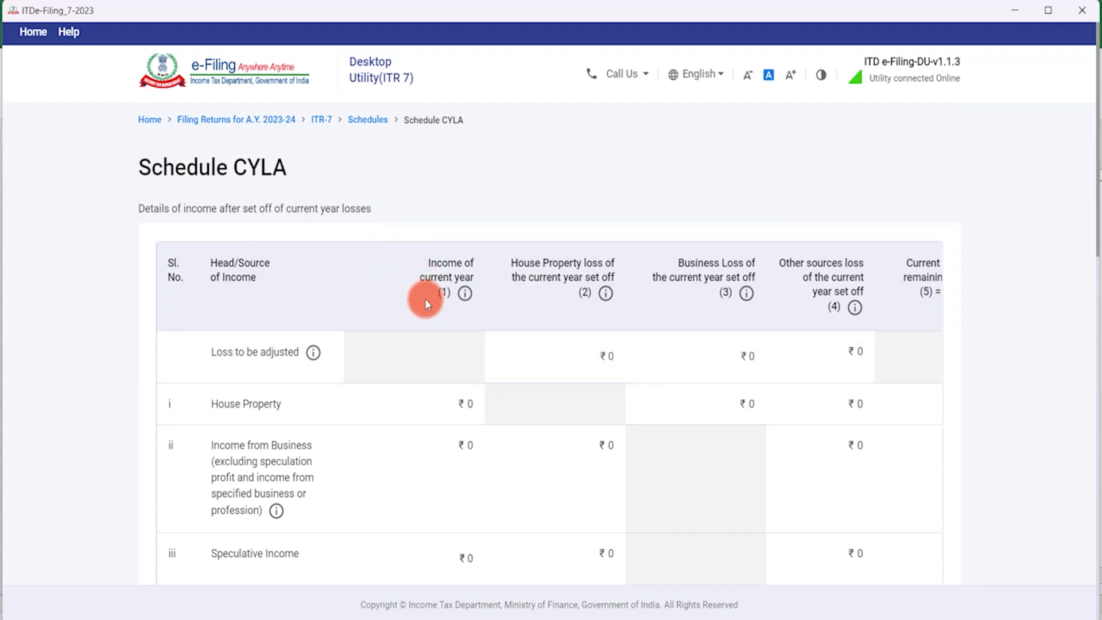
scroll(425, 299, down, 15)
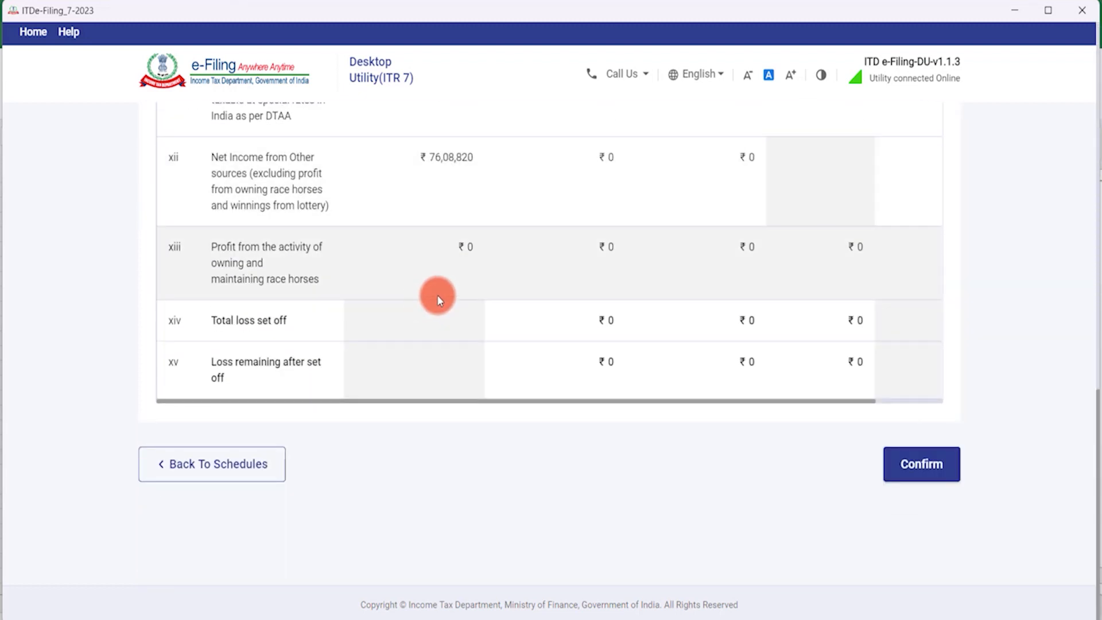
scroll(501, 264, up, 15)
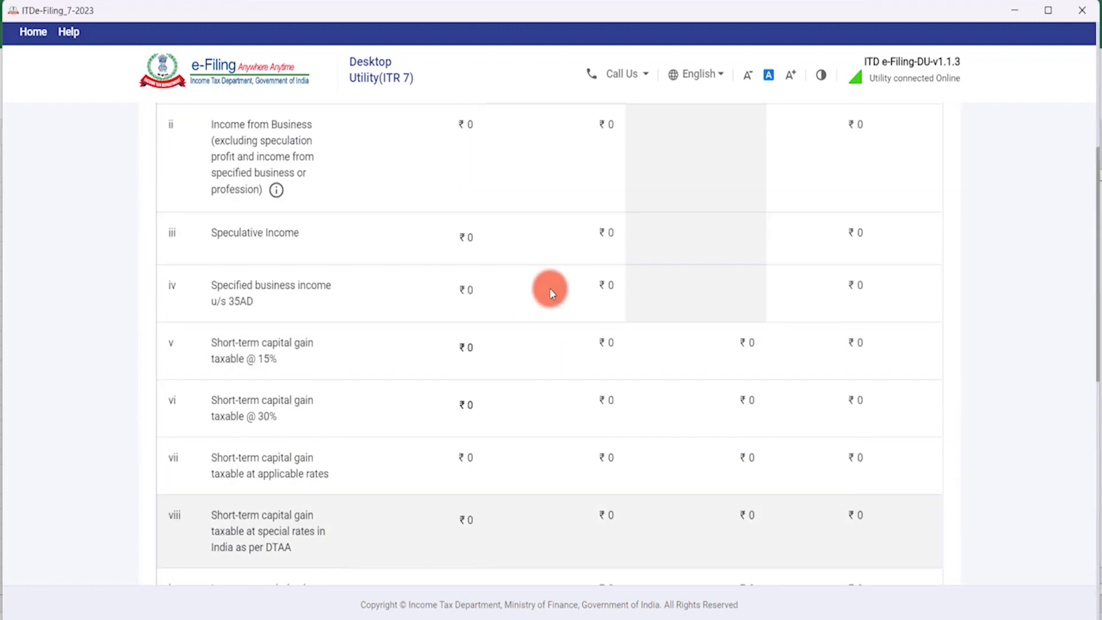
scroll(550, 288, up, 2)
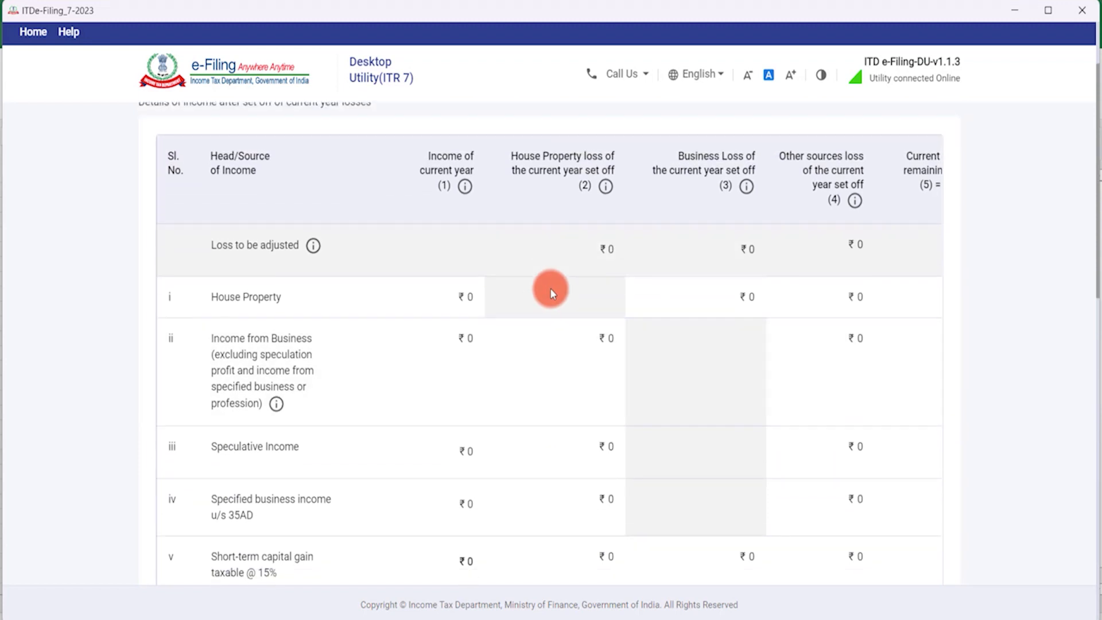
scroll(568, 293, down, 7)
scroll(577, 298, down, 5)
click(917, 472)
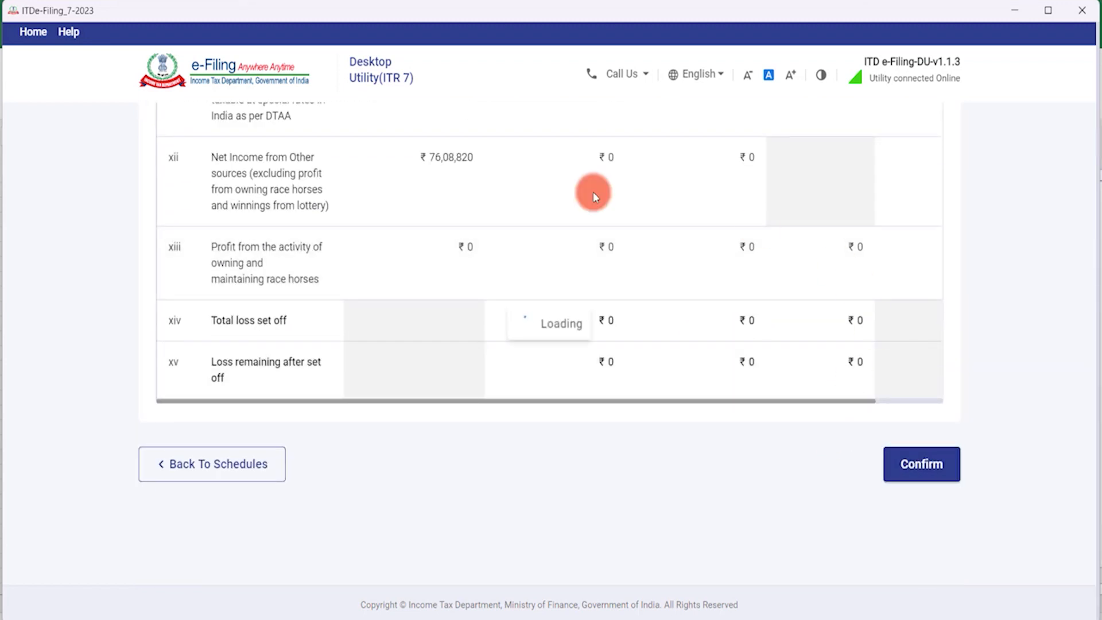
Review Schedule SI's ₹0 special-rate income rows, confirm it, and check the summary.
scroll(600, 413, down, 20)
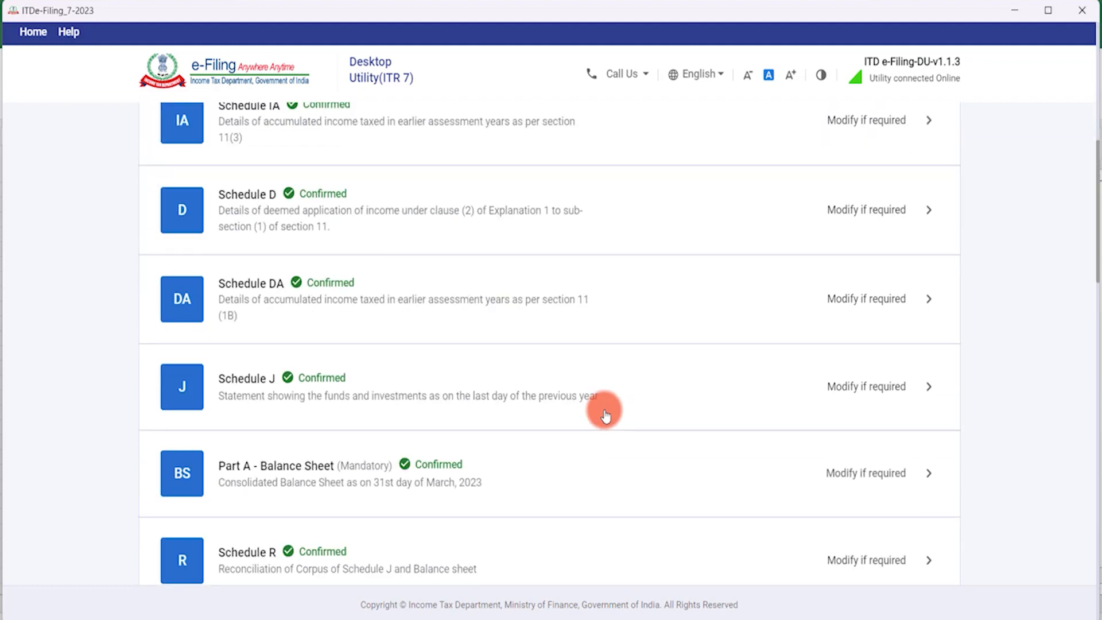
scroll(606, 413, down, 12)
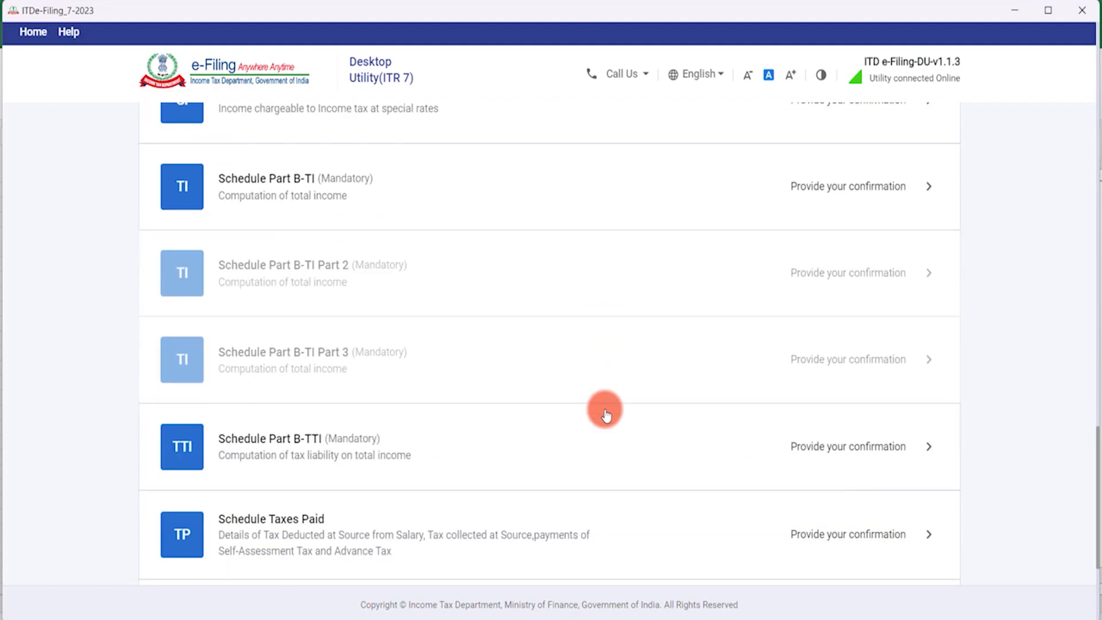
scroll(606, 413, up, 6)
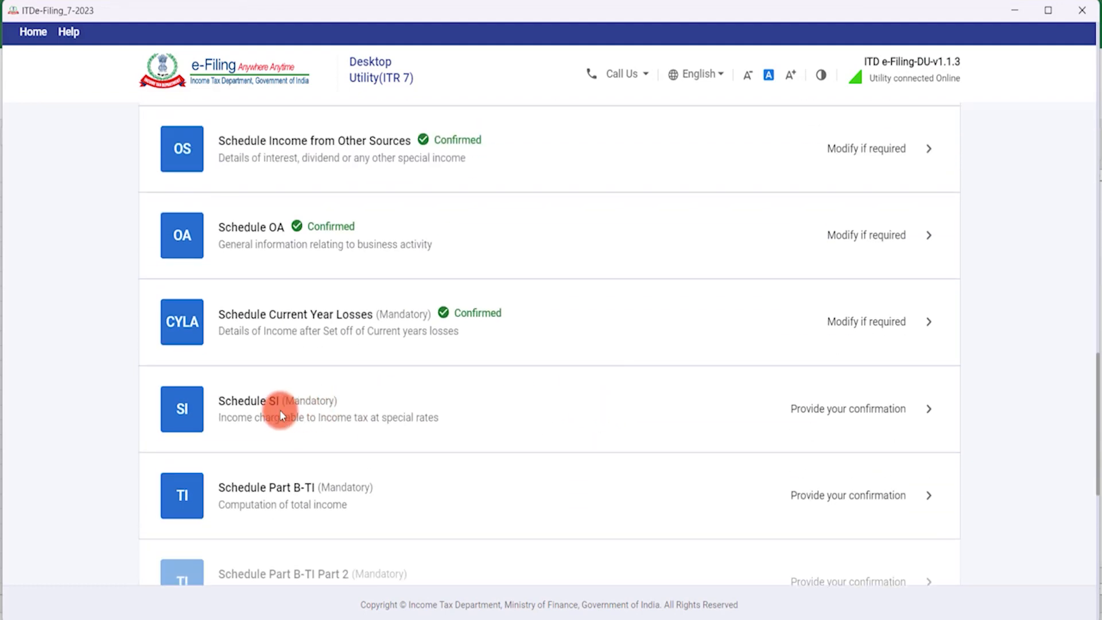
click(482, 405)
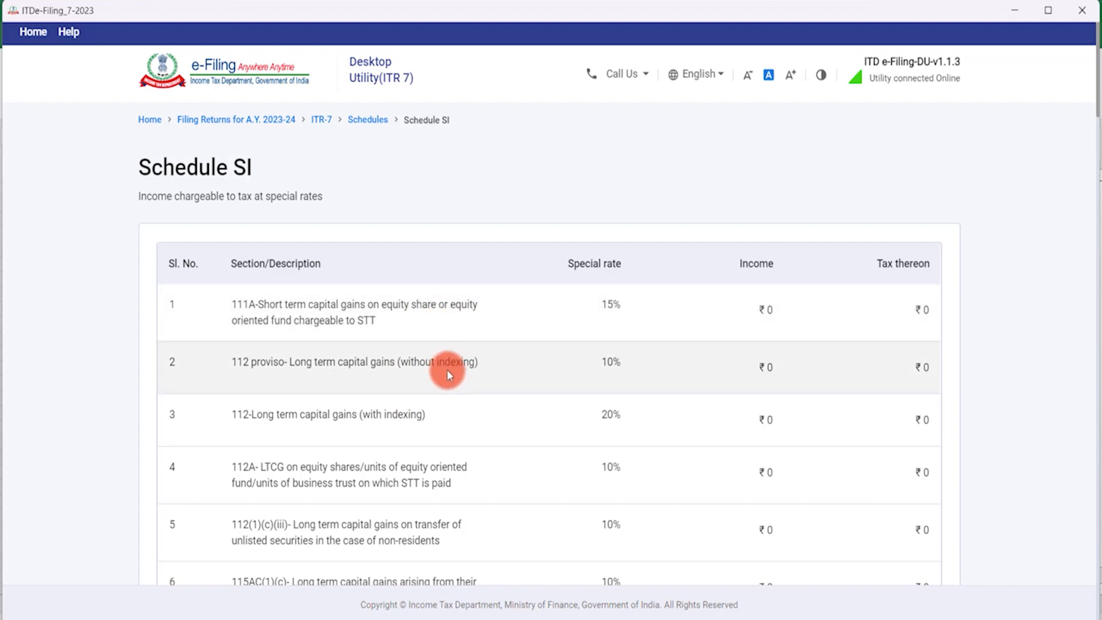
scroll(447, 370, down, 1)
scroll(447, 370, down, 1)
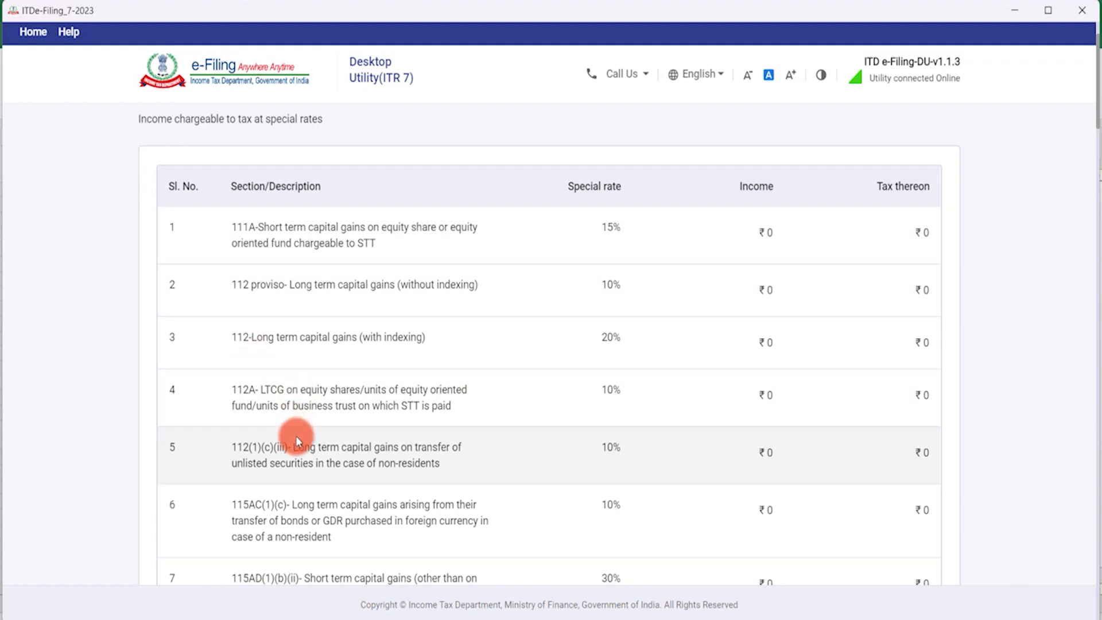
scroll(296, 442, down, 7)
scroll(295, 436, down, 20)
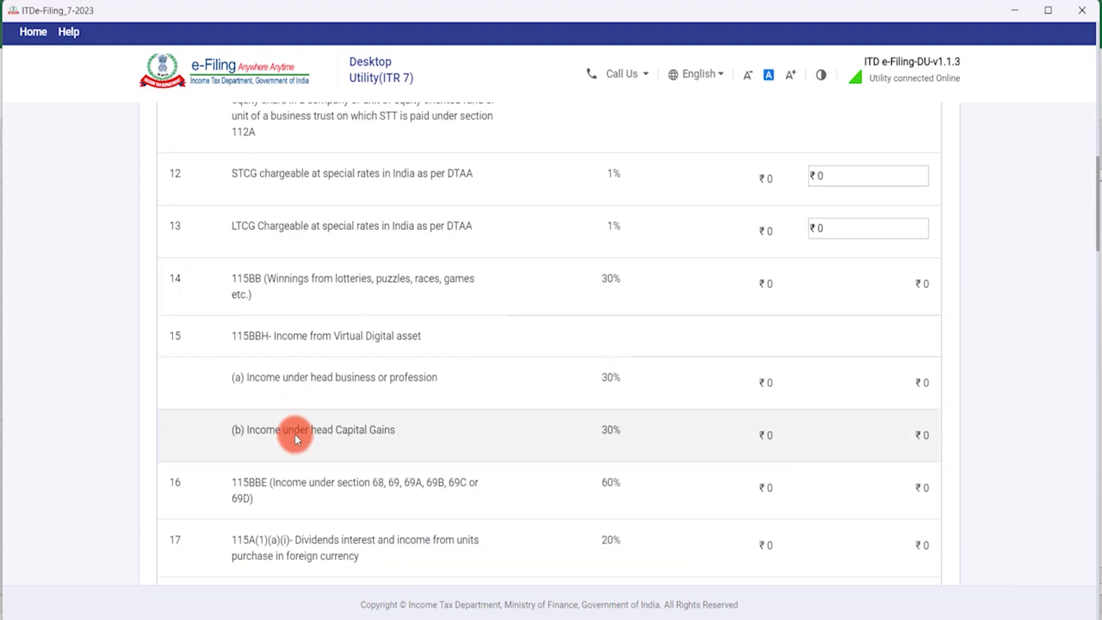
scroll(295, 433, down, 20)
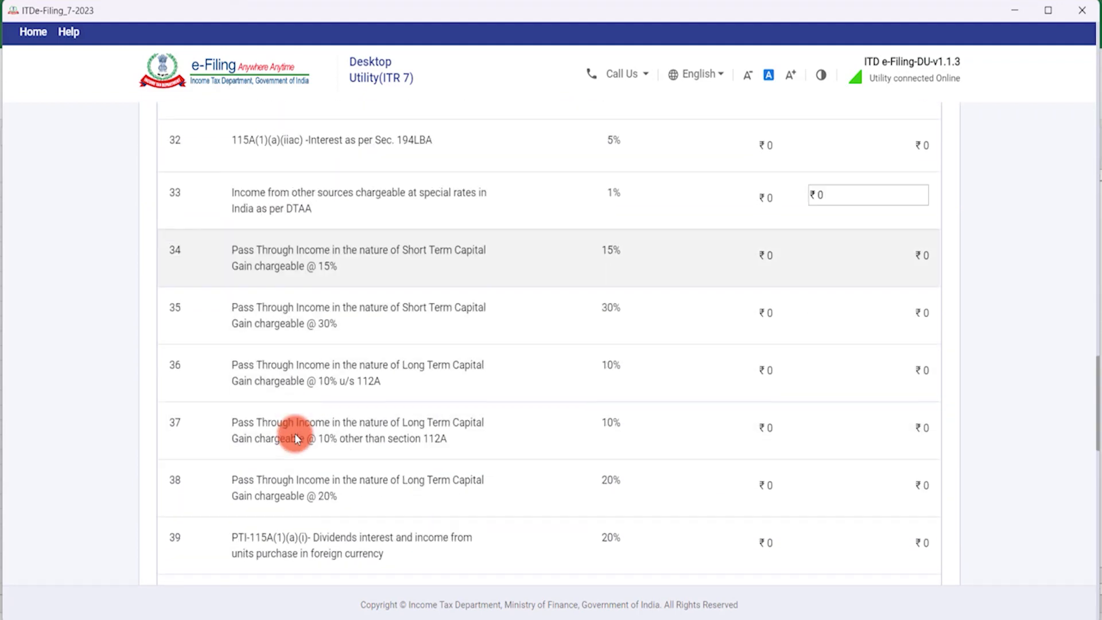
scroll(294, 433, down, 19)
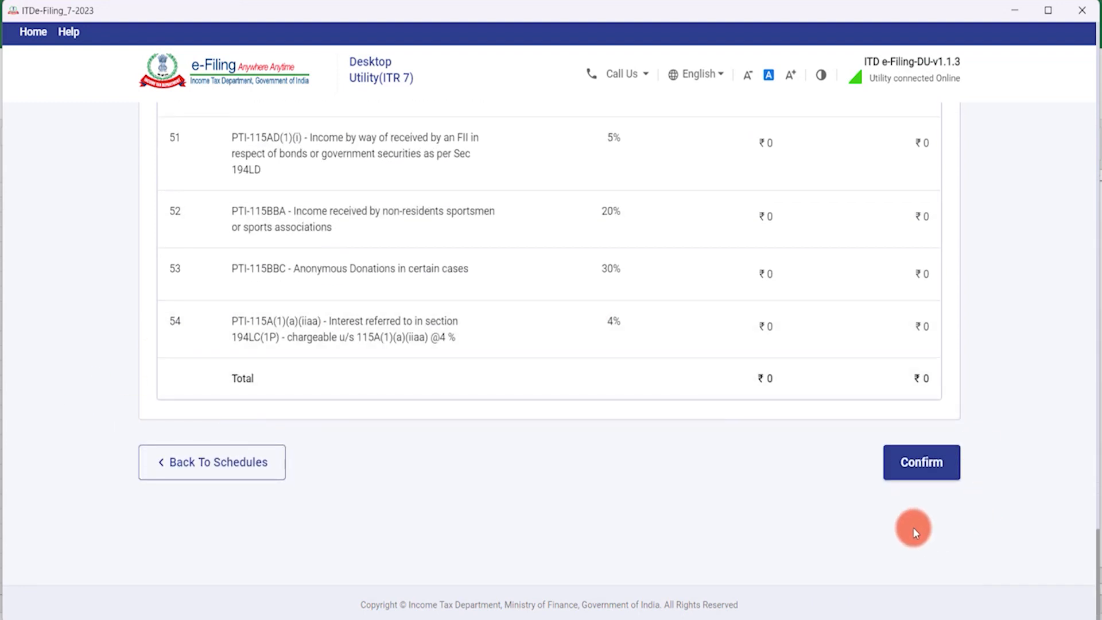
click(911, 468)
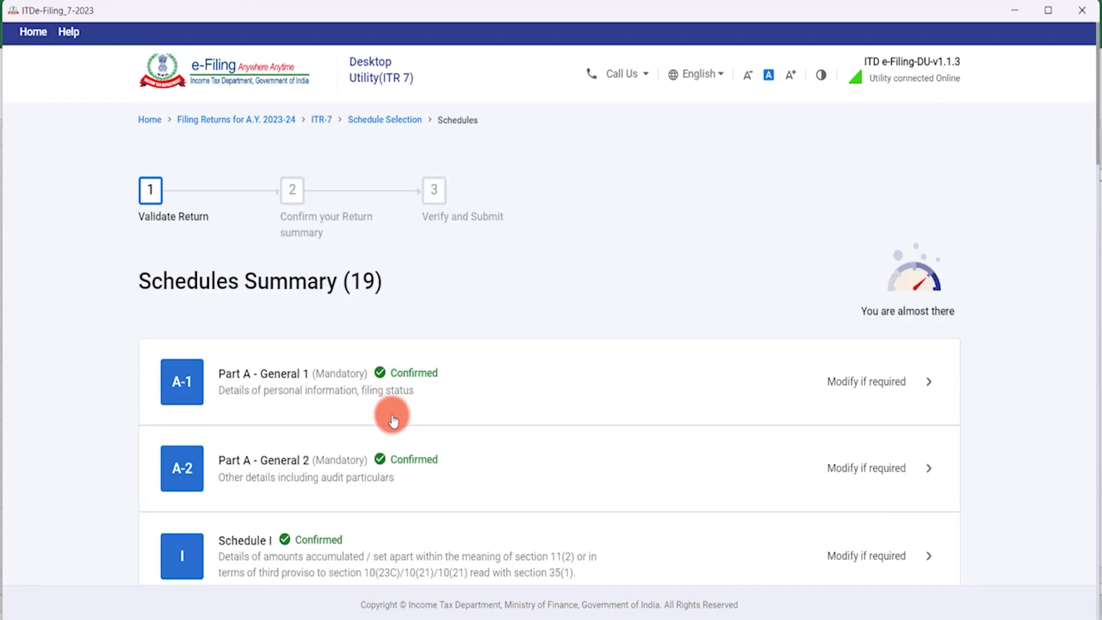
scroll(393, 421, down, 20)
scroll(390, 423, down, 5)
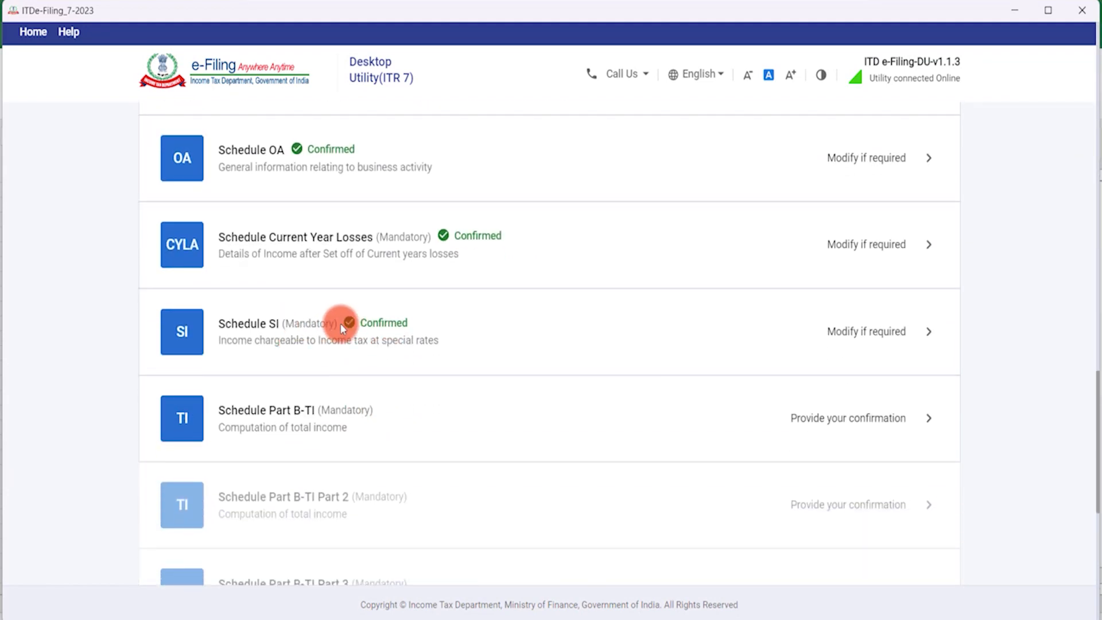
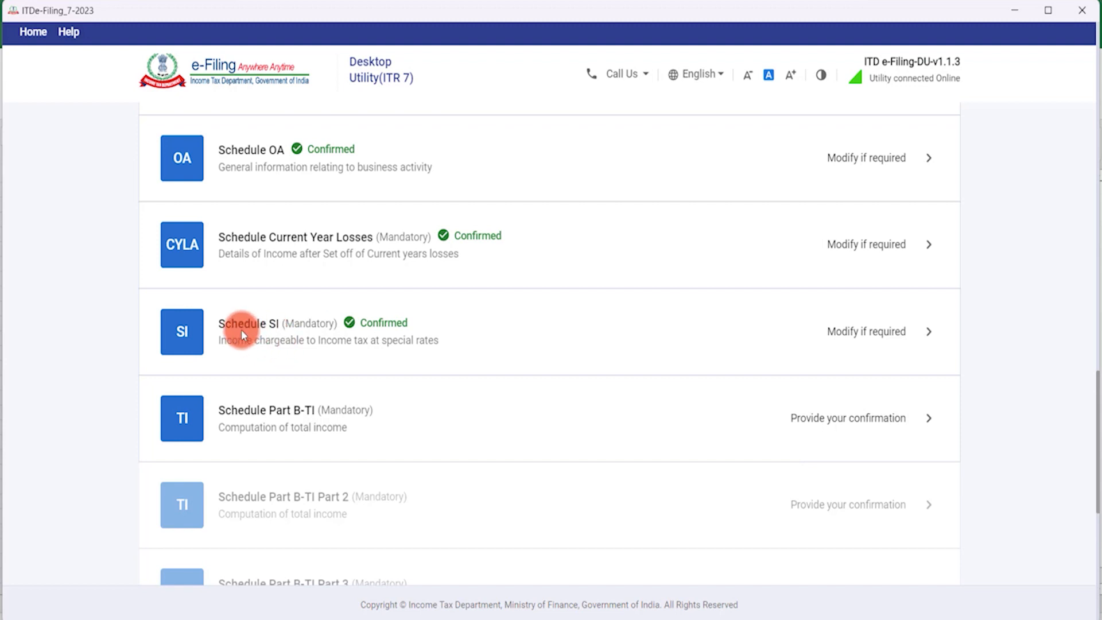
Scroll through Schedule SI's special-rate income rows and confirm the schedule.
click(375, 335)
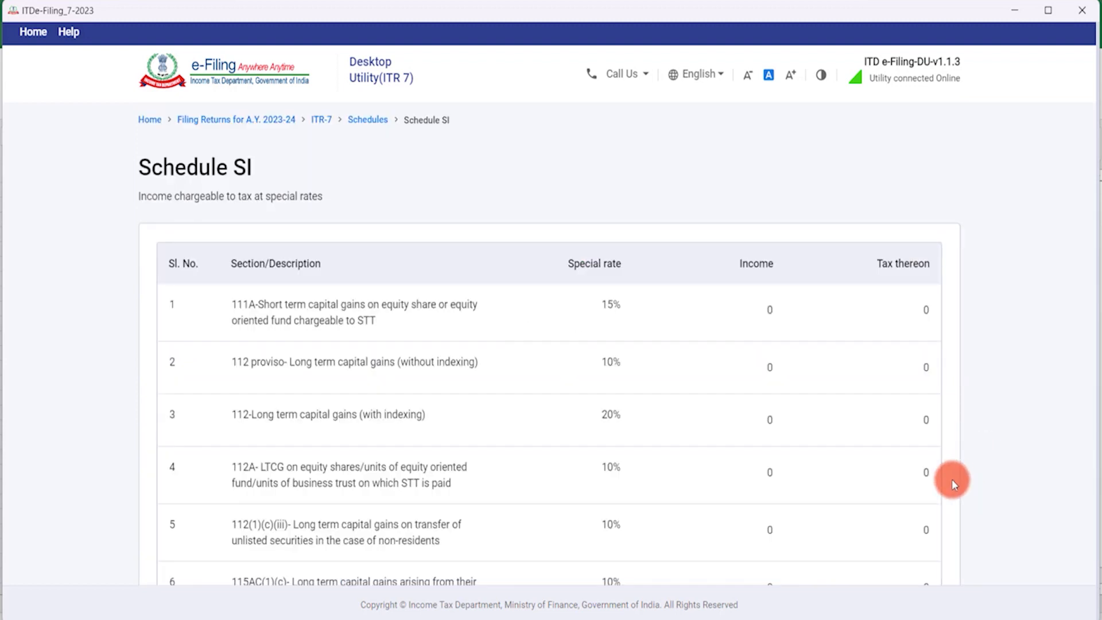
scroll(897, 481, down, 2)
scroll(897, 482, down, 20)
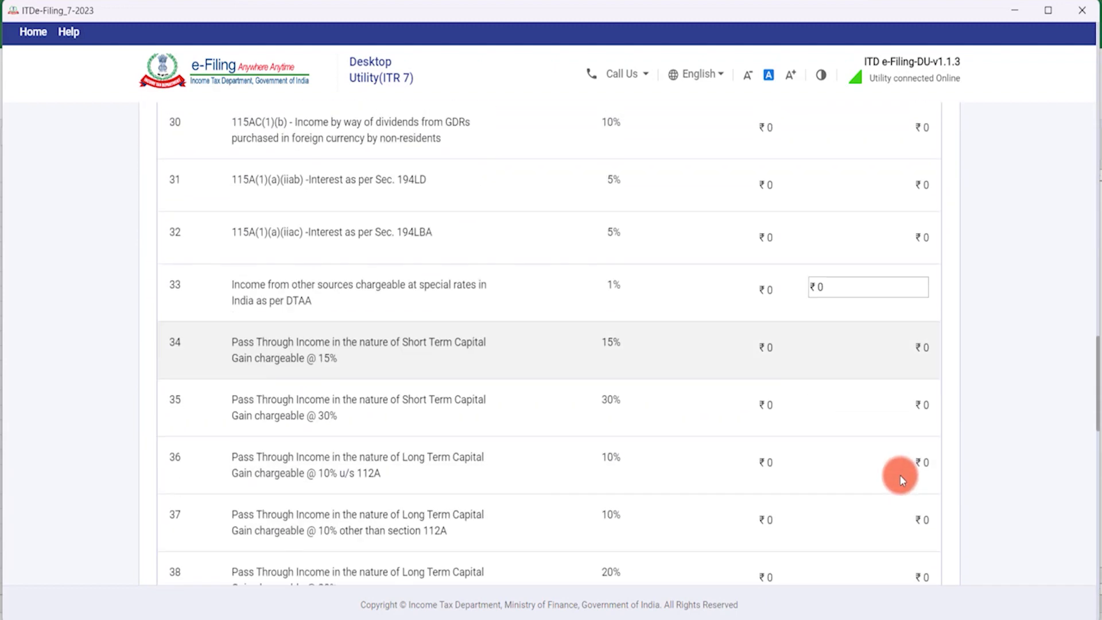
scroll(901, 473, down, 13)
click(923, 532)
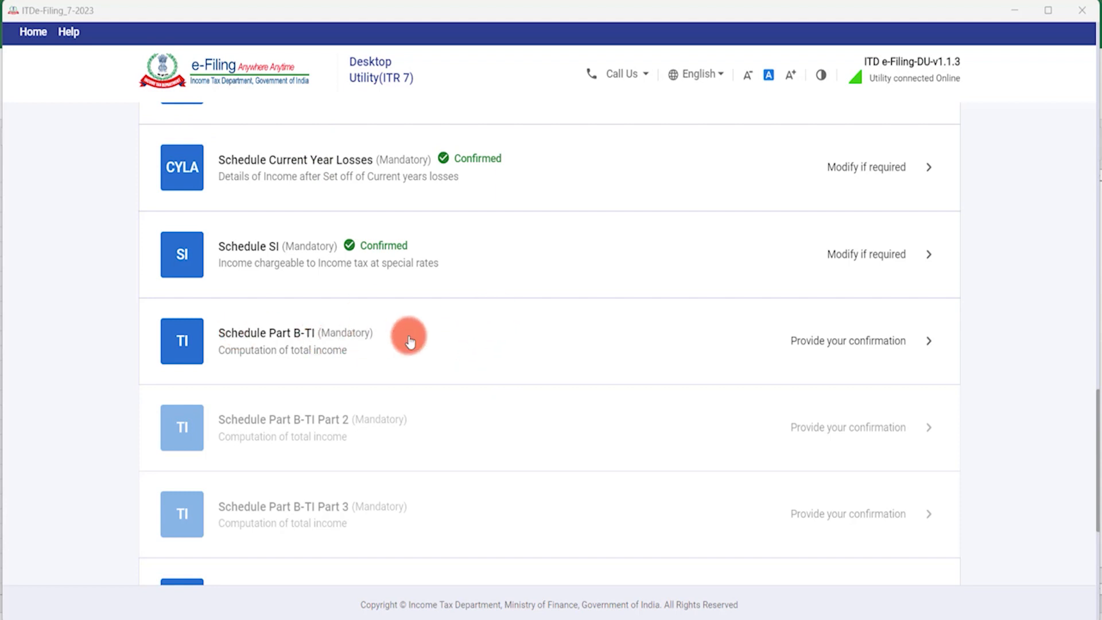
click(631, 310)
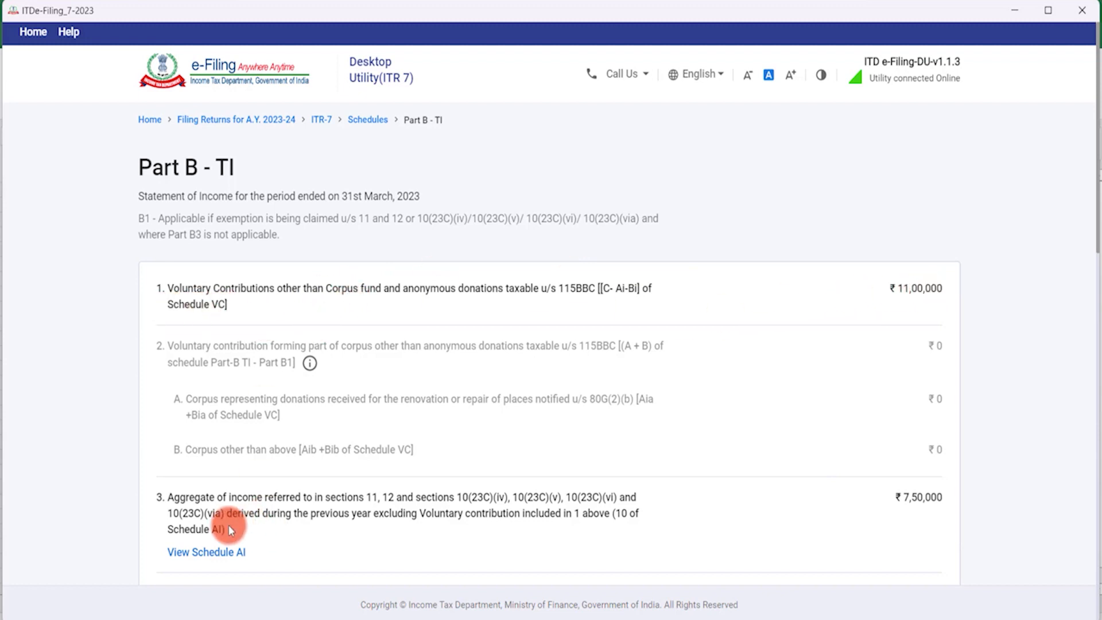
scroll(341, 533, down, 5)
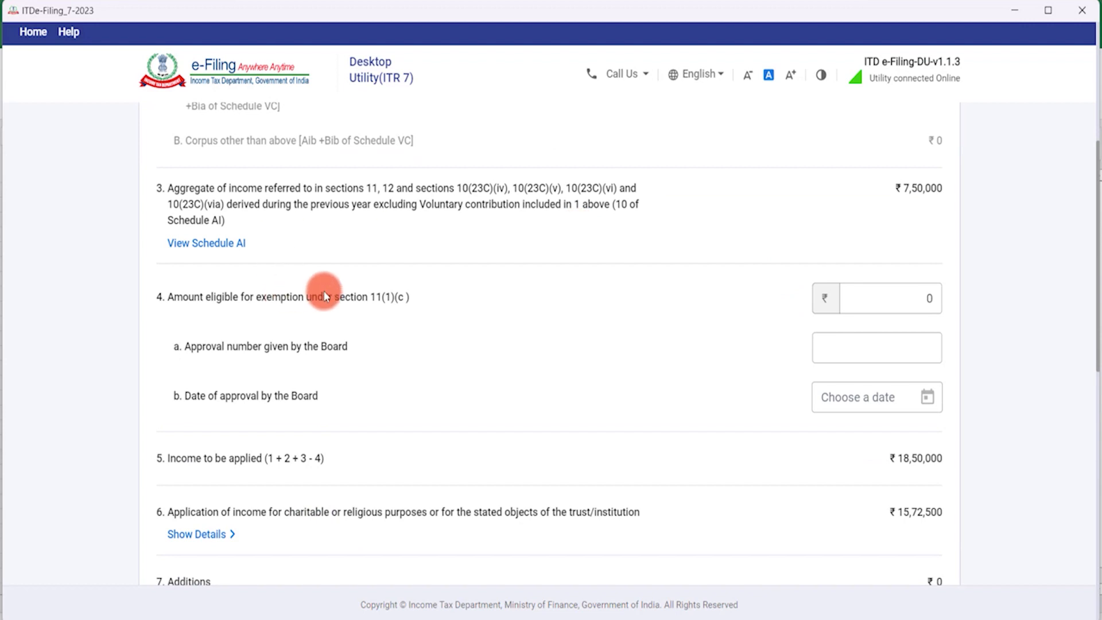
scroll(400, 282, down, 6)
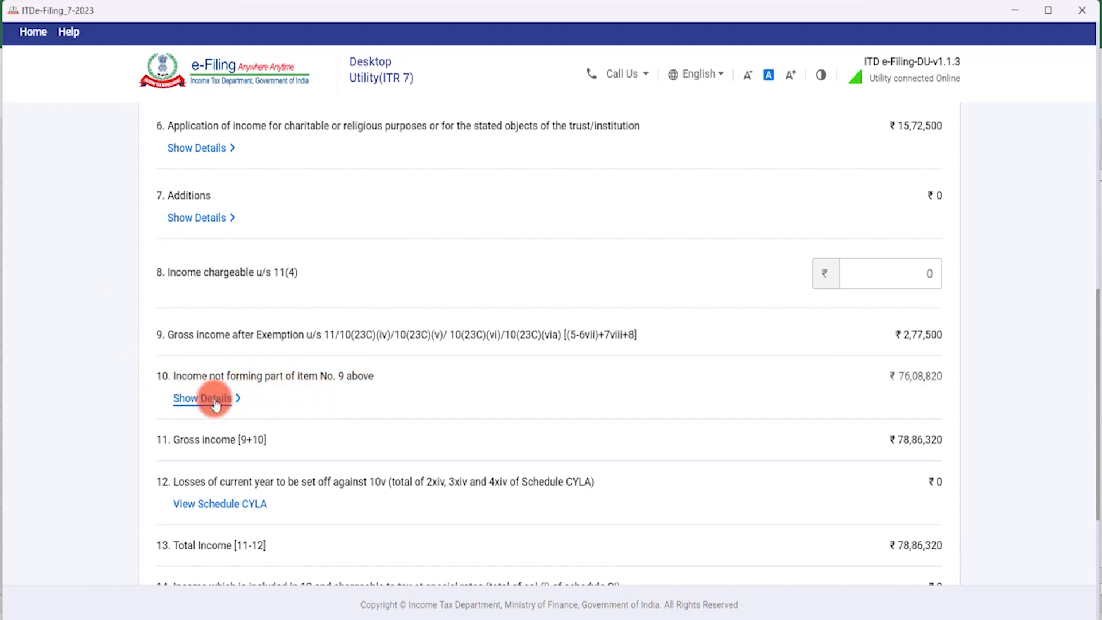
scroll(867, 390, down, 5)
click(218, 476)
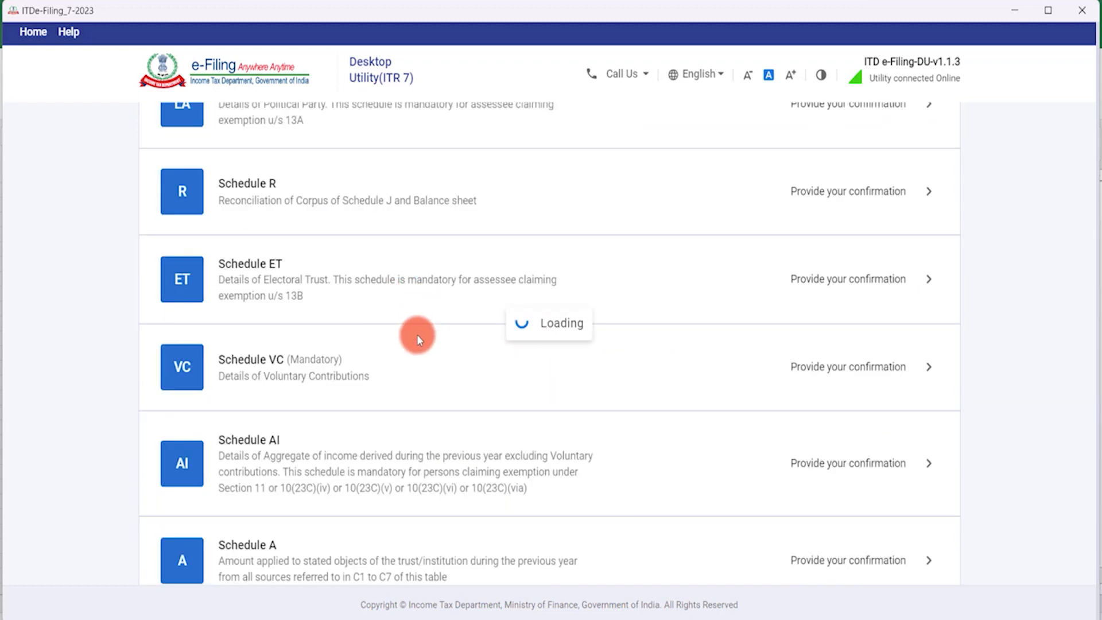
Open Schedule Income from Other Sources and expand the gross interest income breakdown.
scroll(385, 350, down, 15)
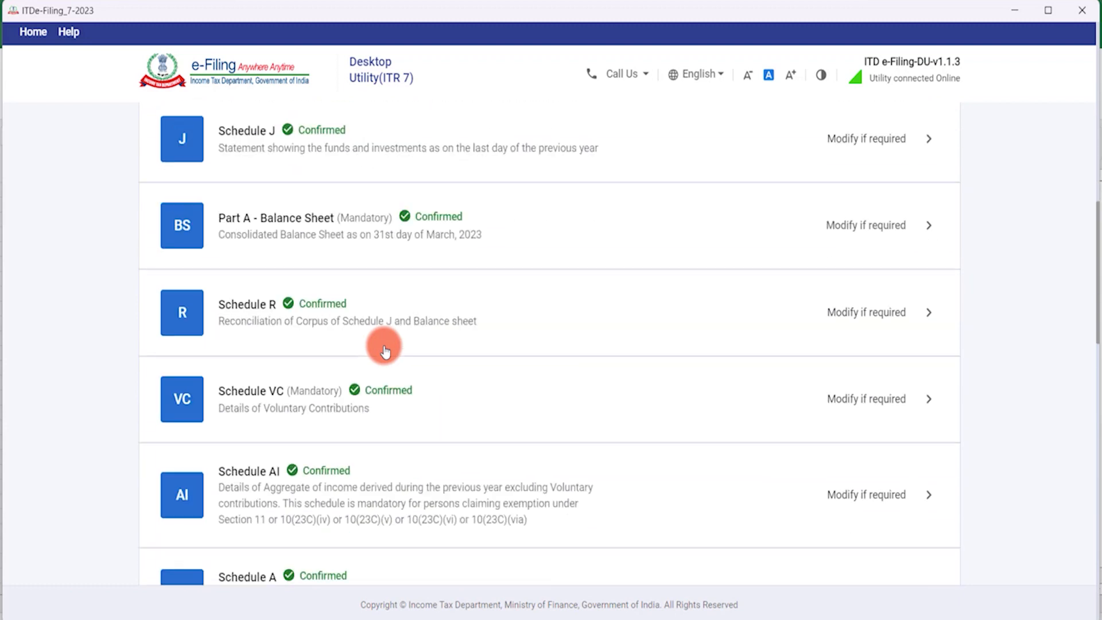
scroll(384, 346, down, 7)
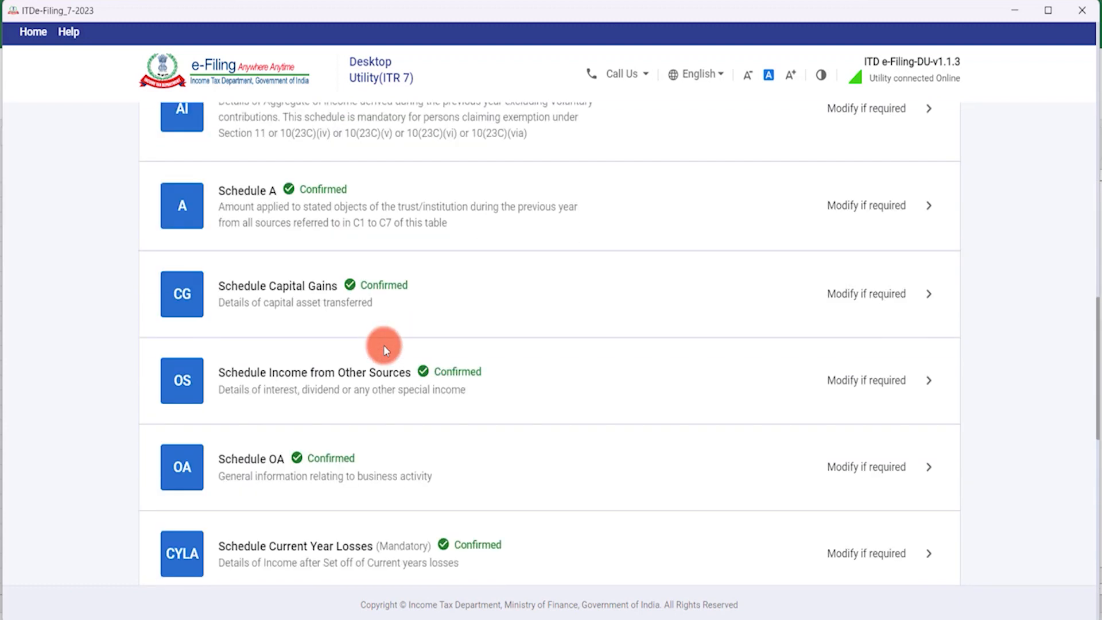
click(384, 237)
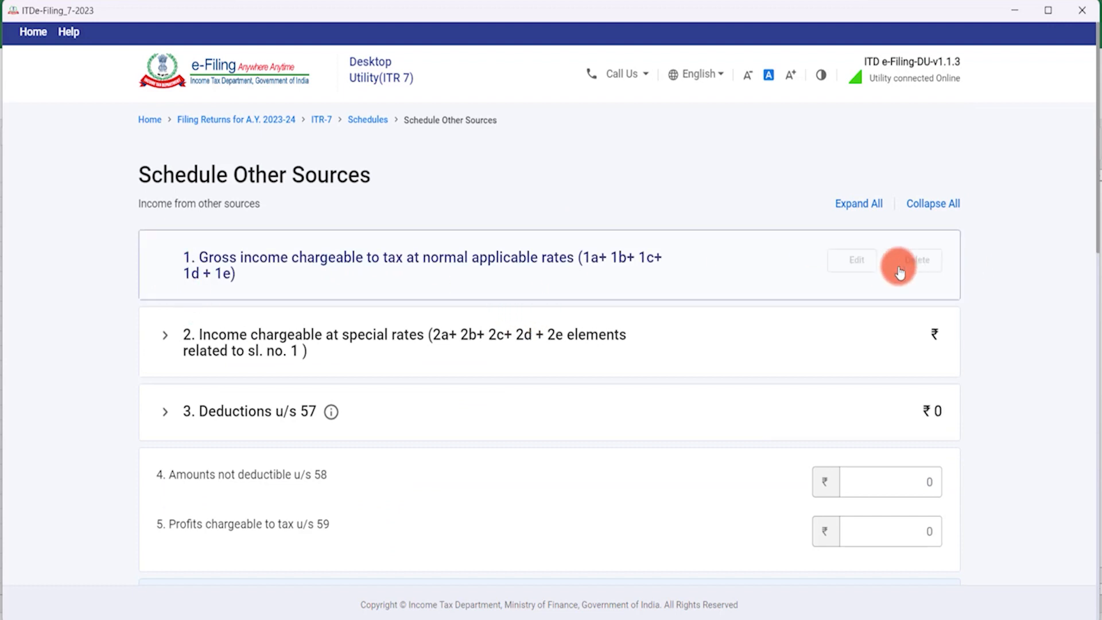
click(883, 264)
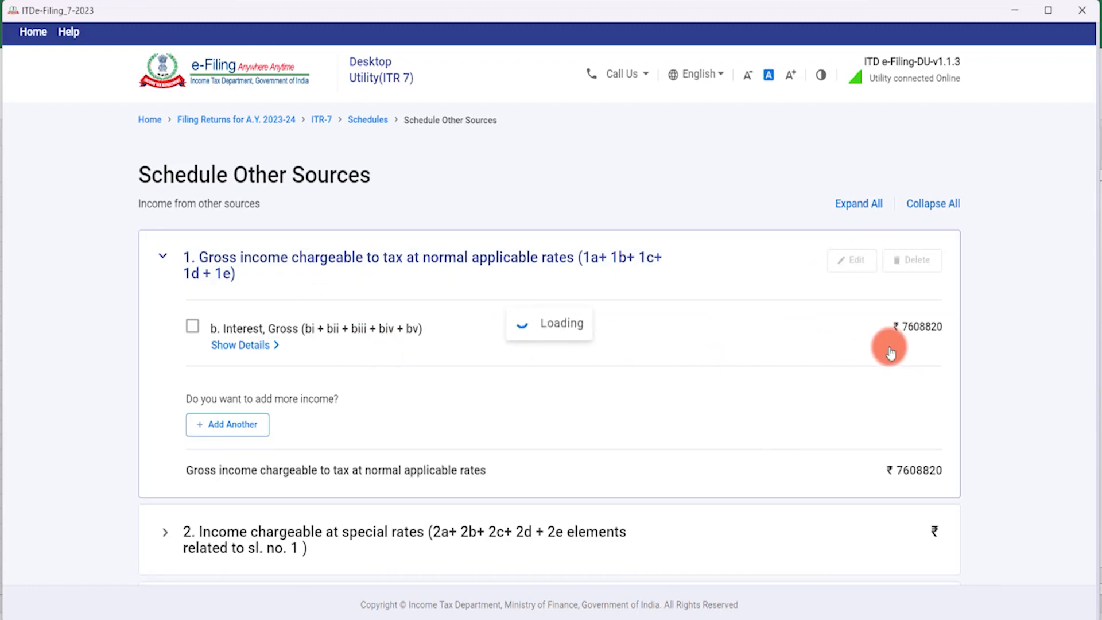
click(267, 352)
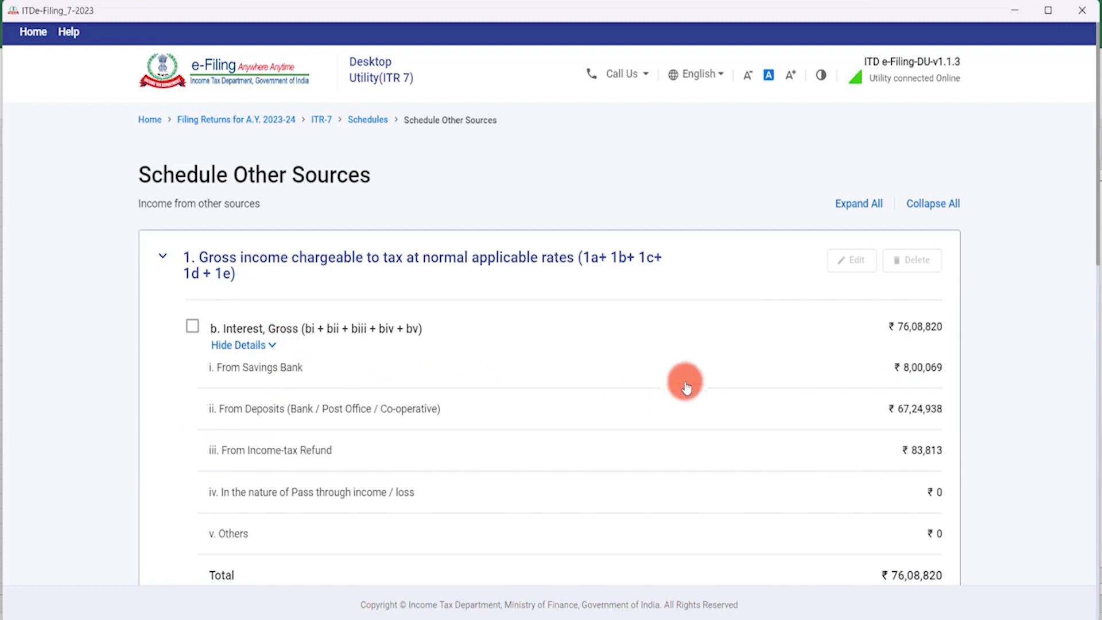
scroll(695, 380, down, 3)
scroll(924, 212, up, 1)
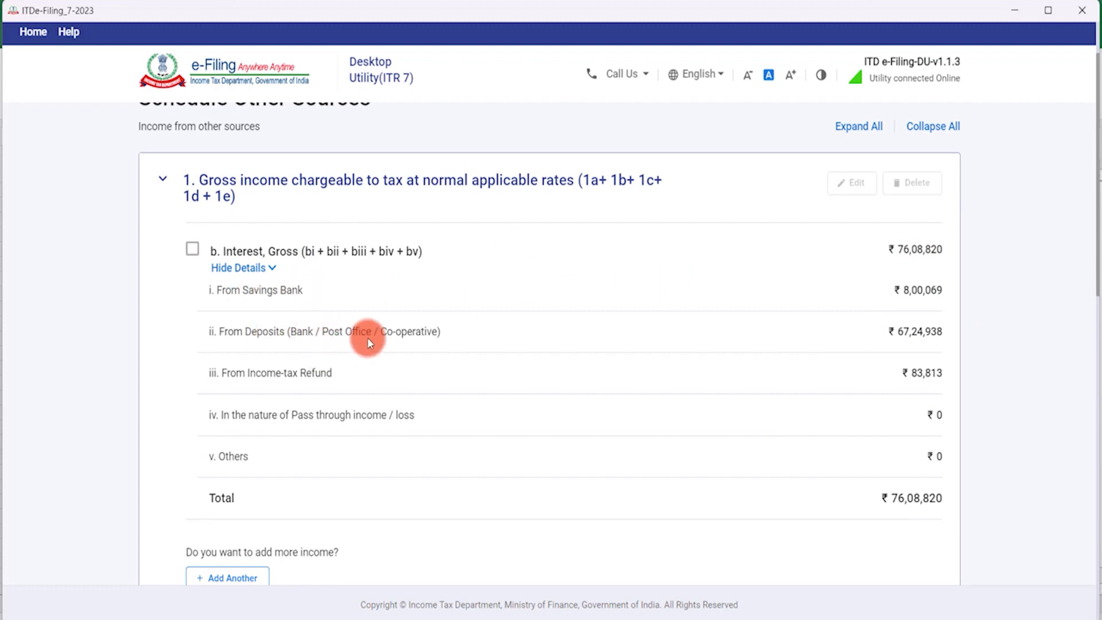
Delete the ₹76,08,820 gross interest entry and confirm the schedule.
click(192, 252)
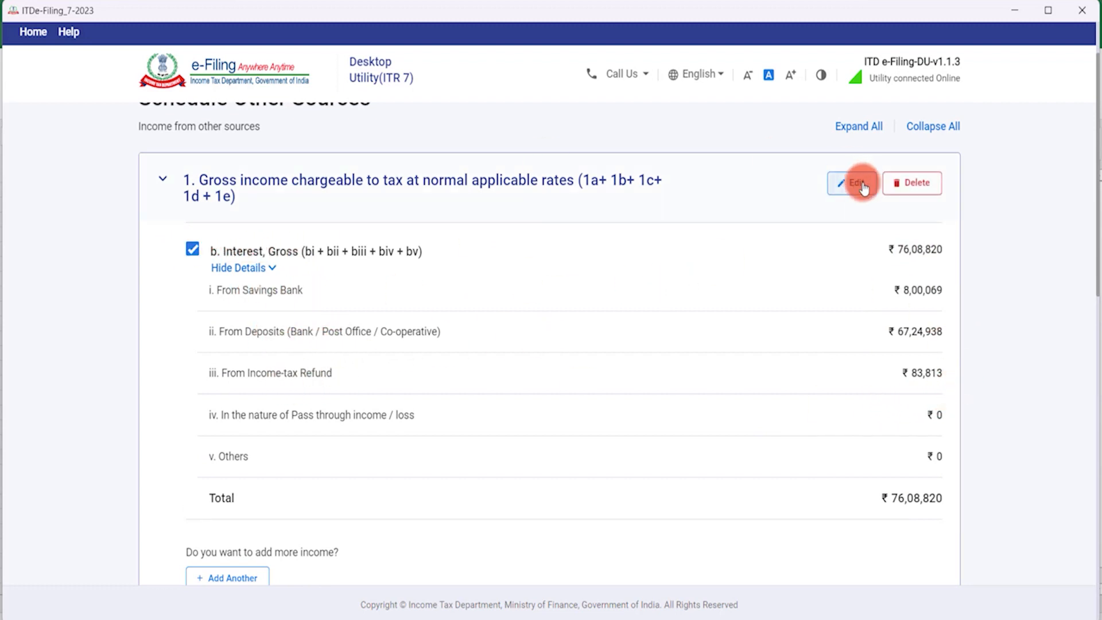
click(913, 193)
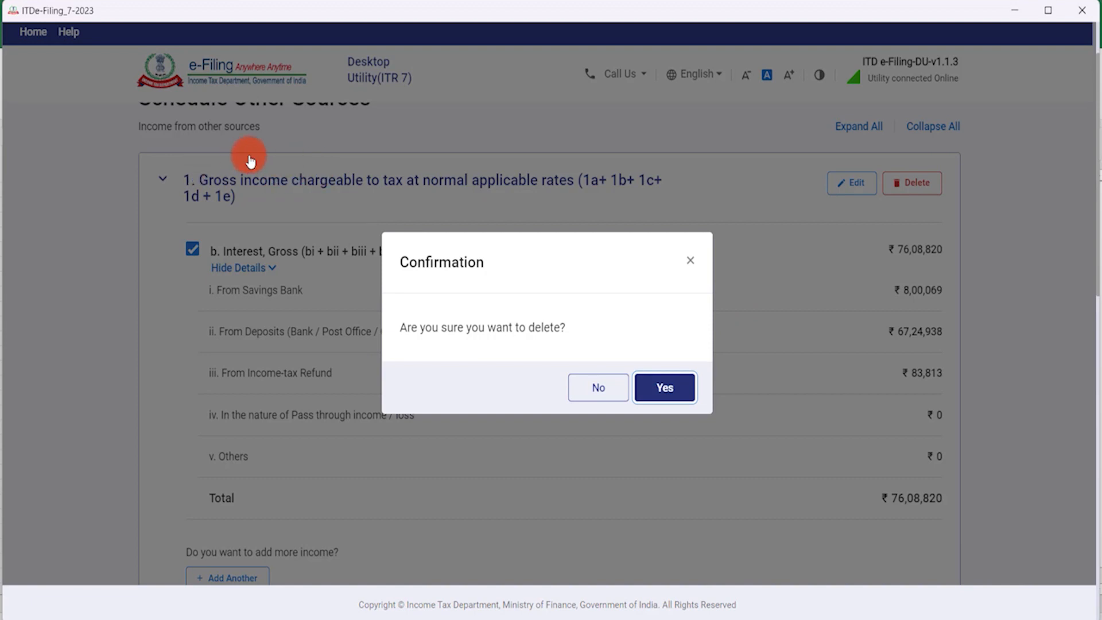
click(658, 396)
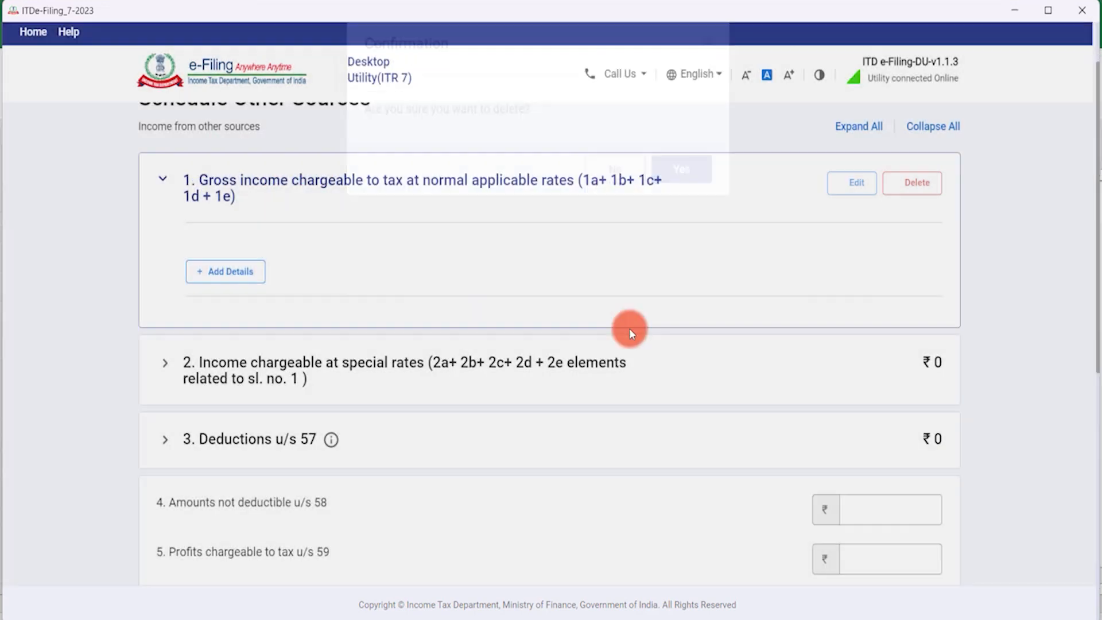
scroll(459, 371, down, 8)
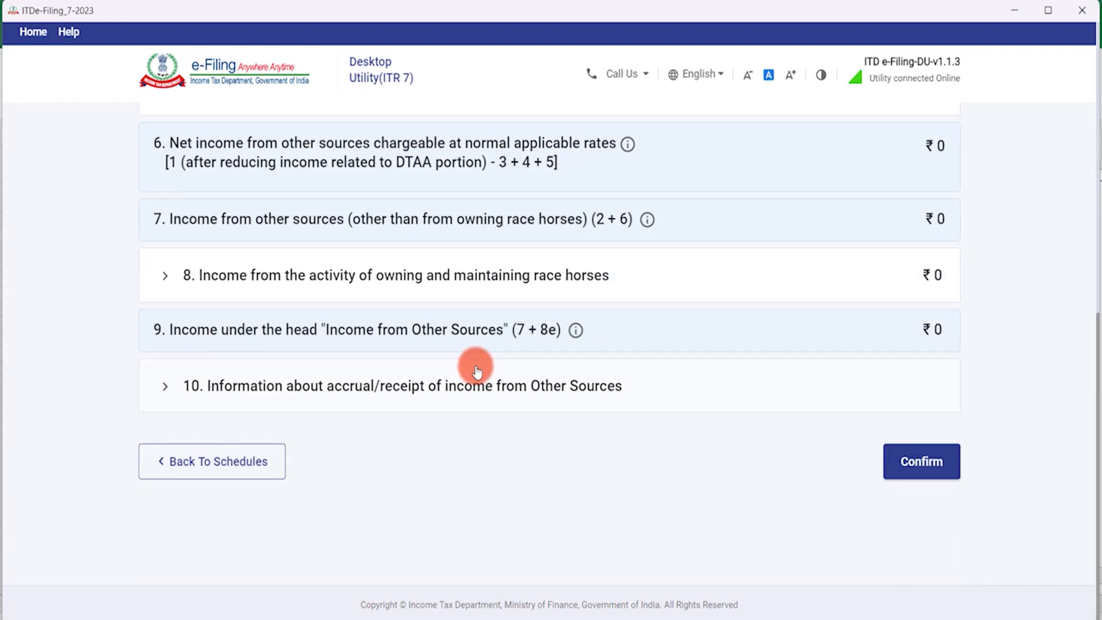
click(900, 464)
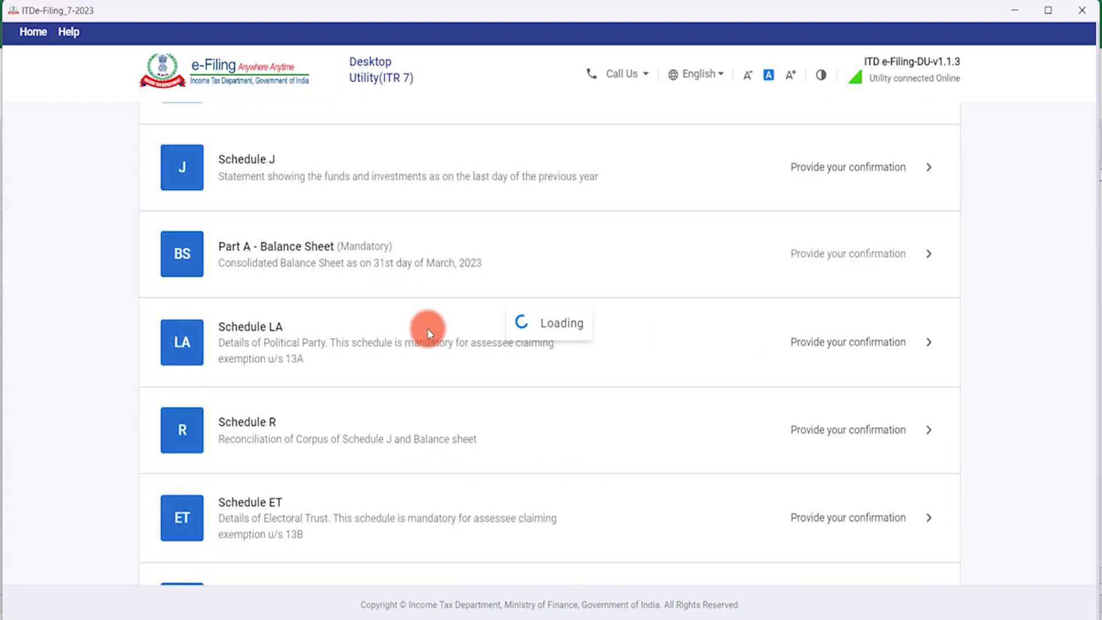
Recheck Schedule AI's income figures totalling ₹7,50,000 and confirm it again.
scroll(443, 345, down, 10)
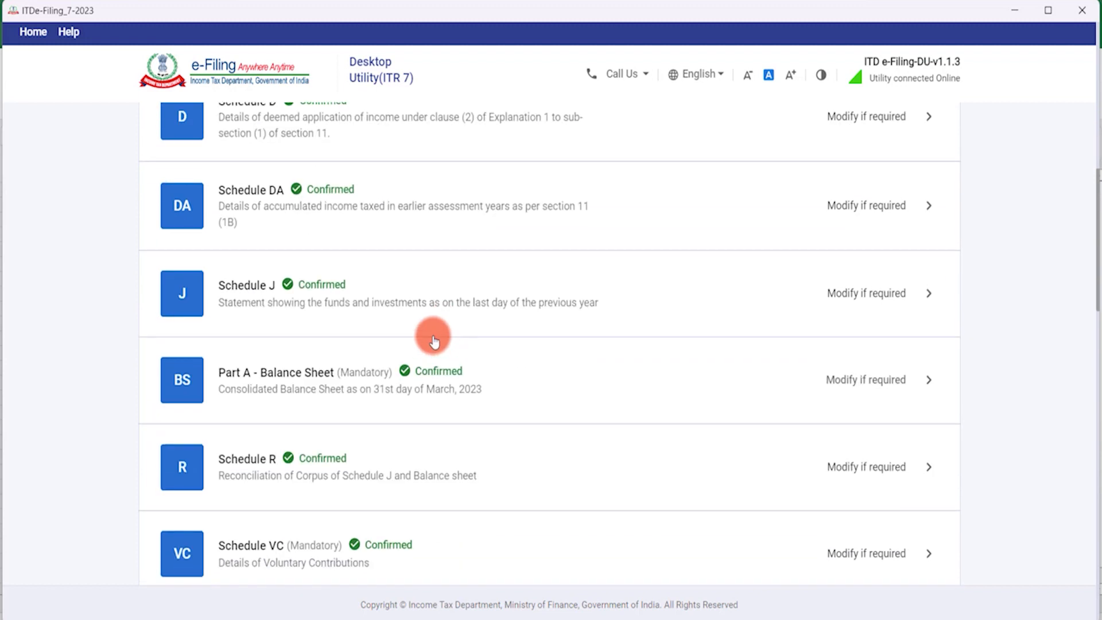
scroll(440, 351, down, 4)
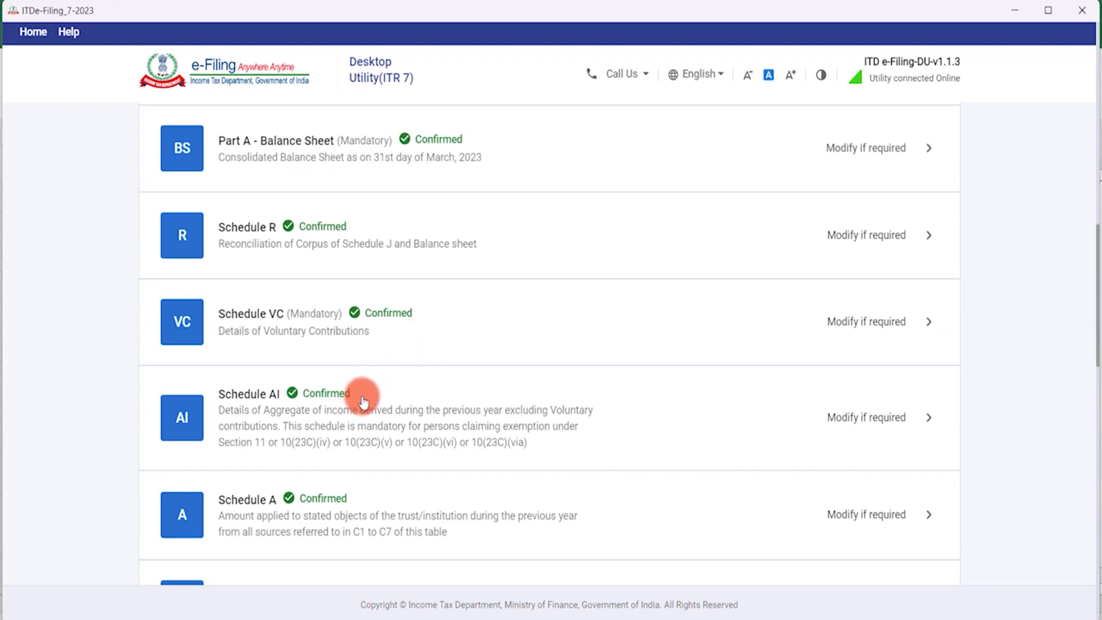
click(416, 399)
scroll(396, 391, down, 5)
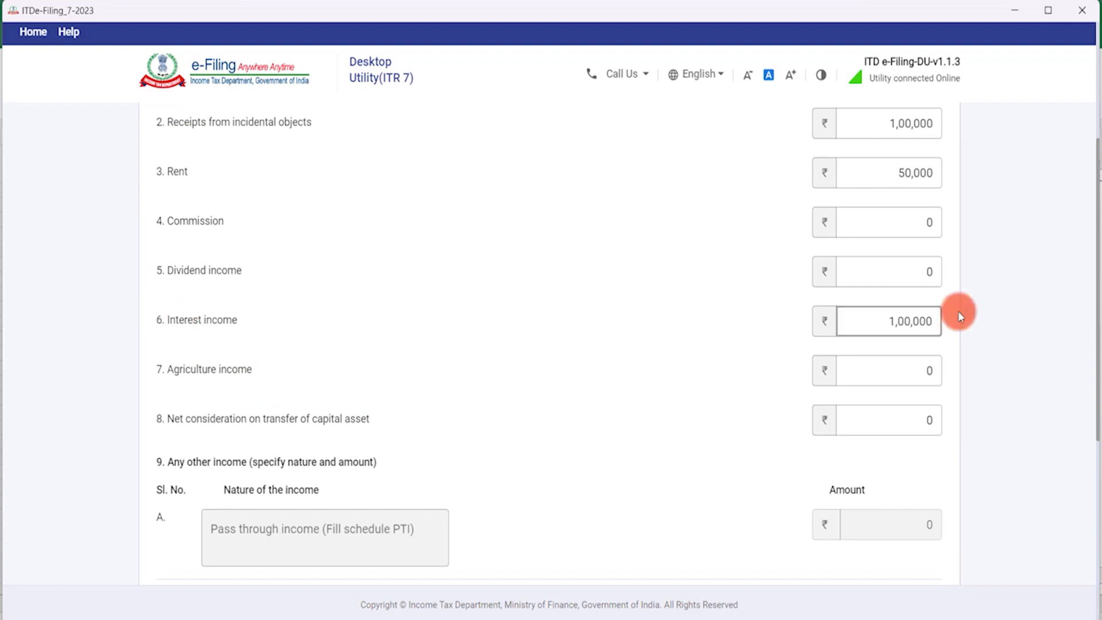
scroll(729, 324, up, 3)
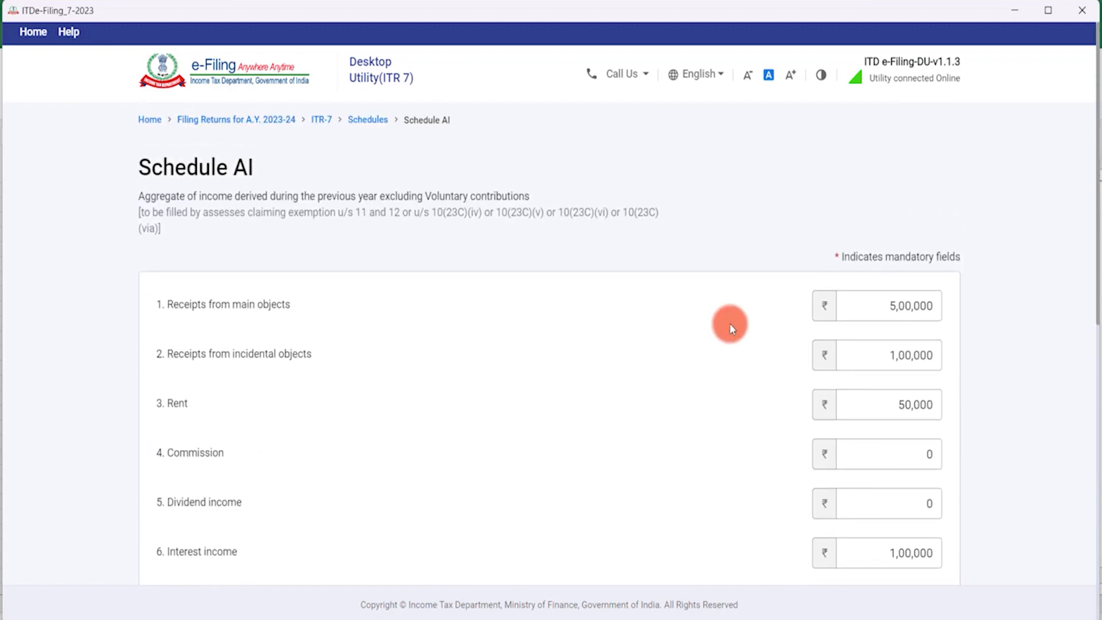
scroll(731, 325, down, 9)
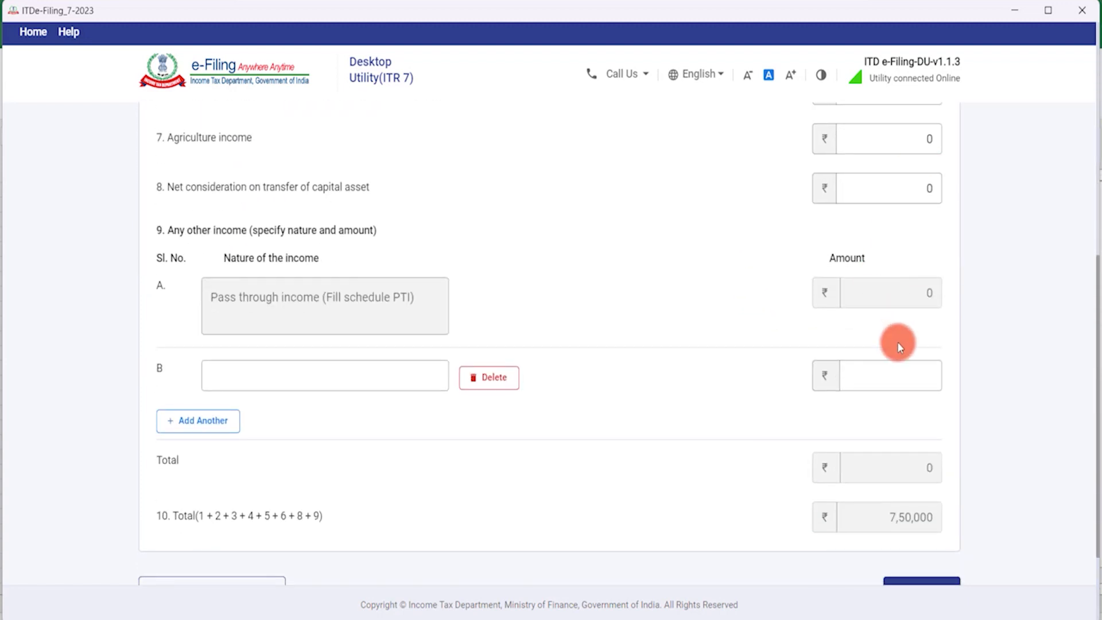
scroll(901, 342, down, 3)
click(916, 460)
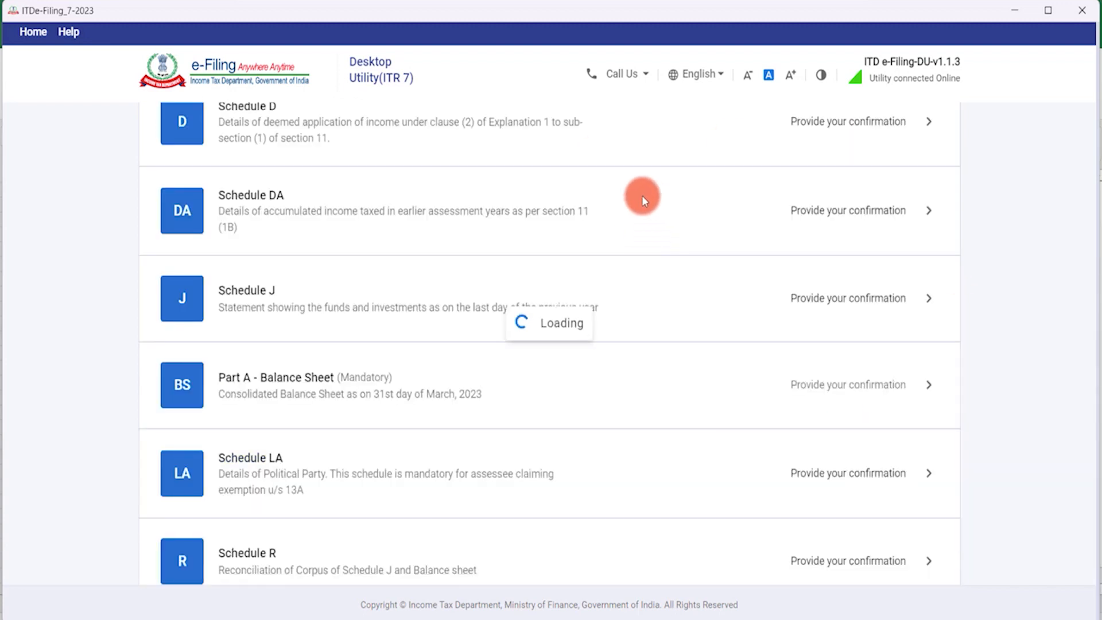
scroll(542, 304, down, 6)
scroll(543, 309, down, 5)
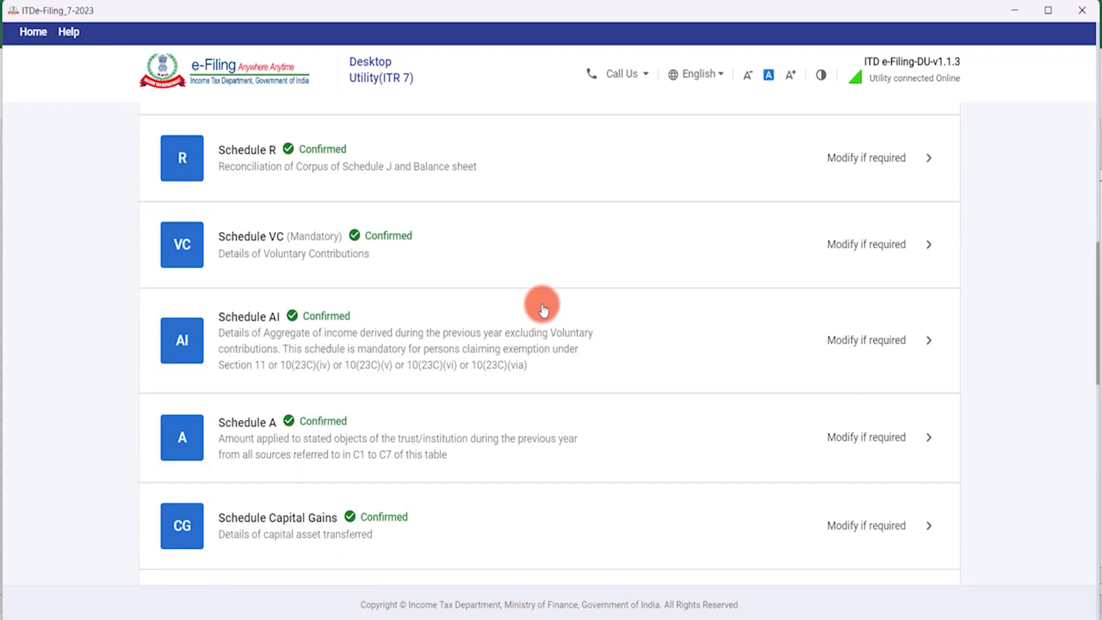
scroll(542, 309, down, 4)
scroll(543, 309, down, 5)
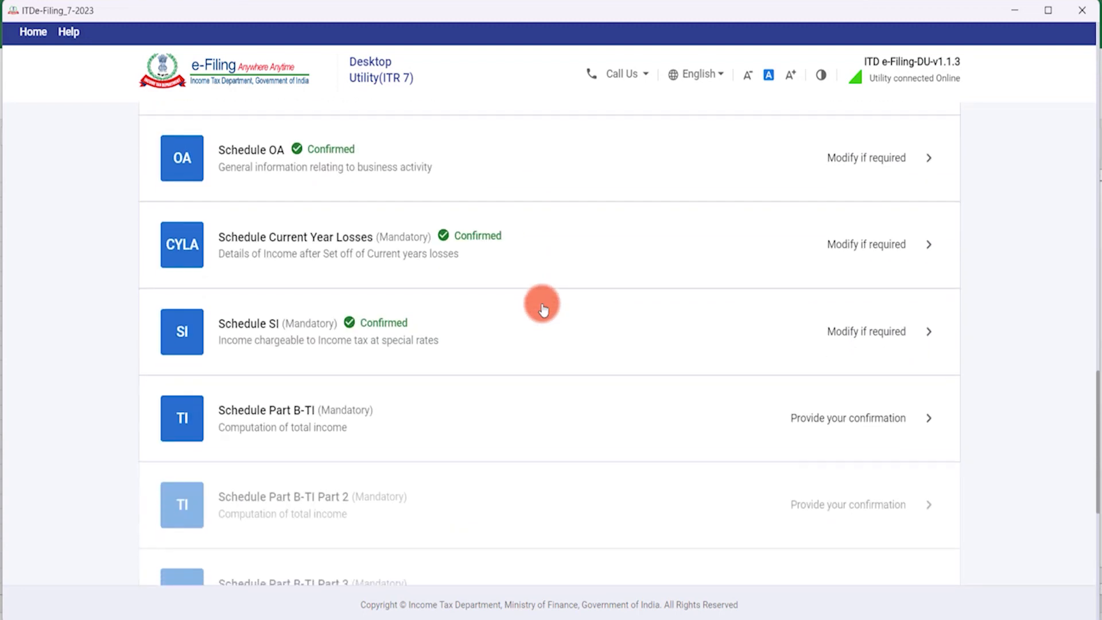
click(715, 305)
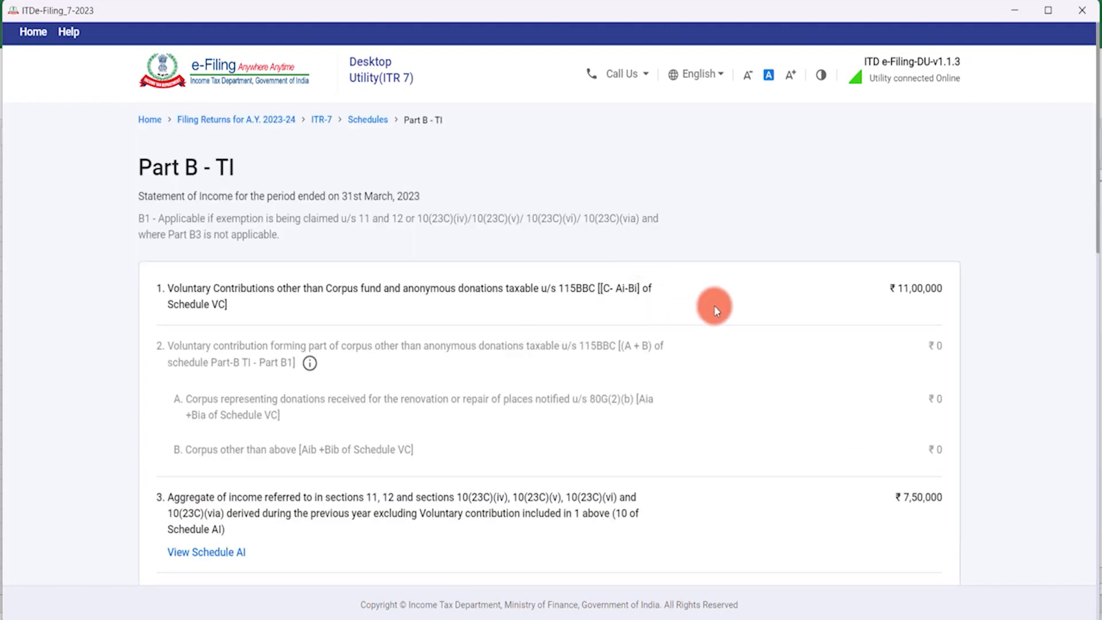
scroll(714, 306, down, 10)
scroll(714, 305, down, 7)
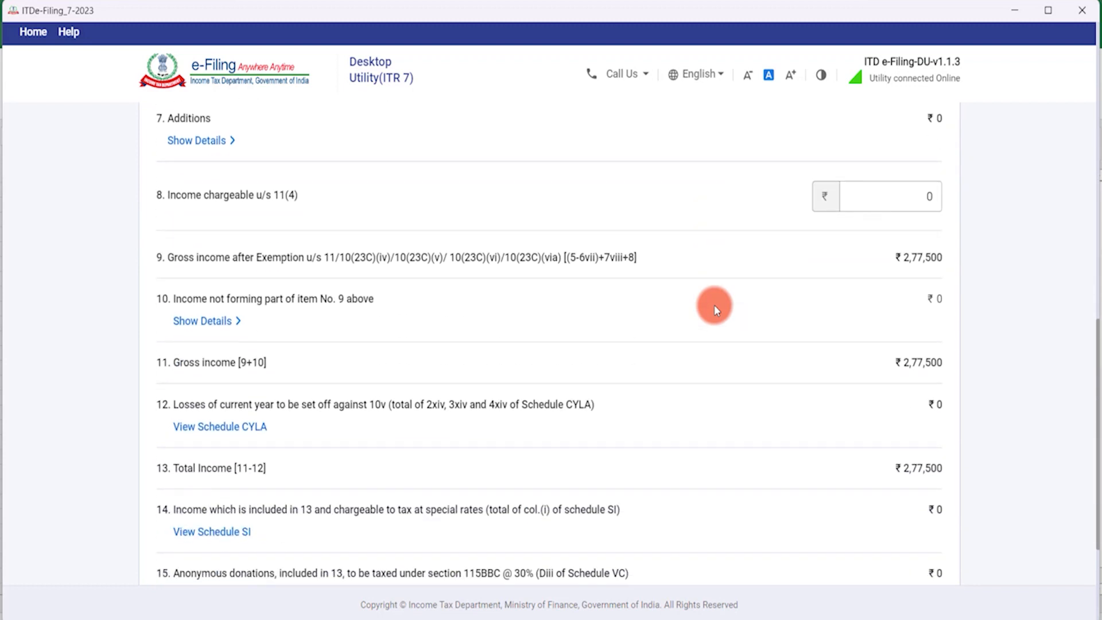
scroll(715, 302, up, 12)
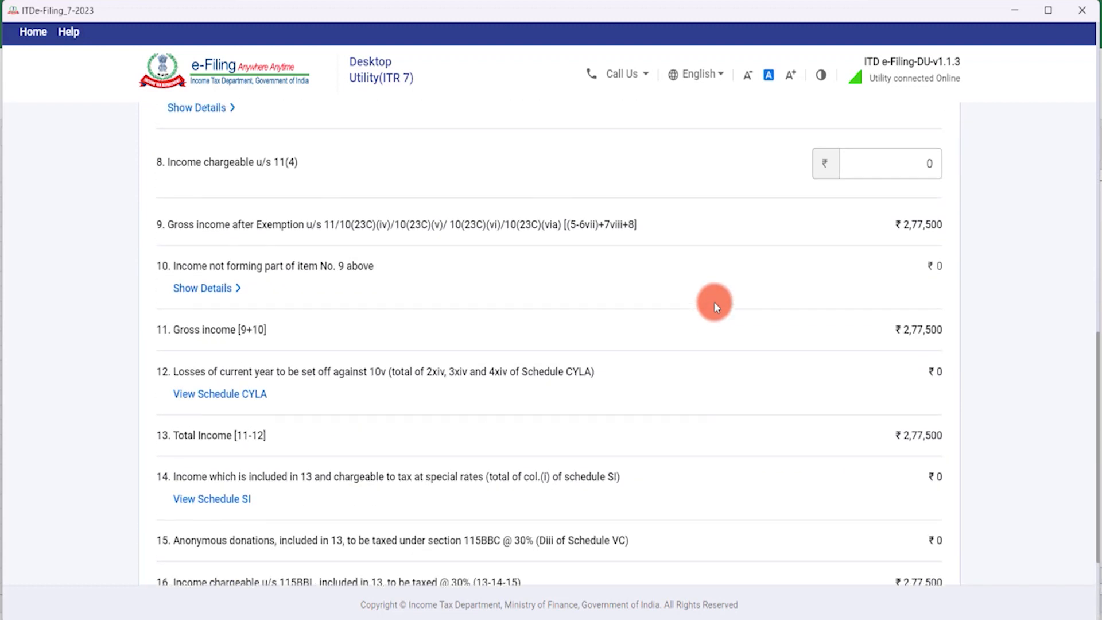
scroll(715, 298, up, 3)
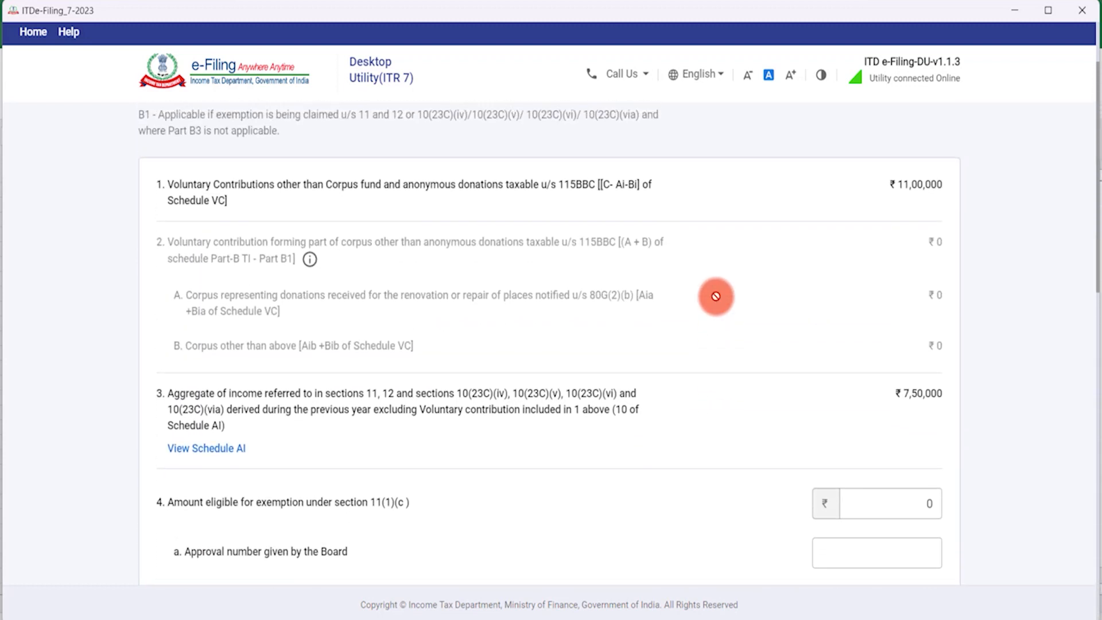
scroll(779, 284, down, 6)
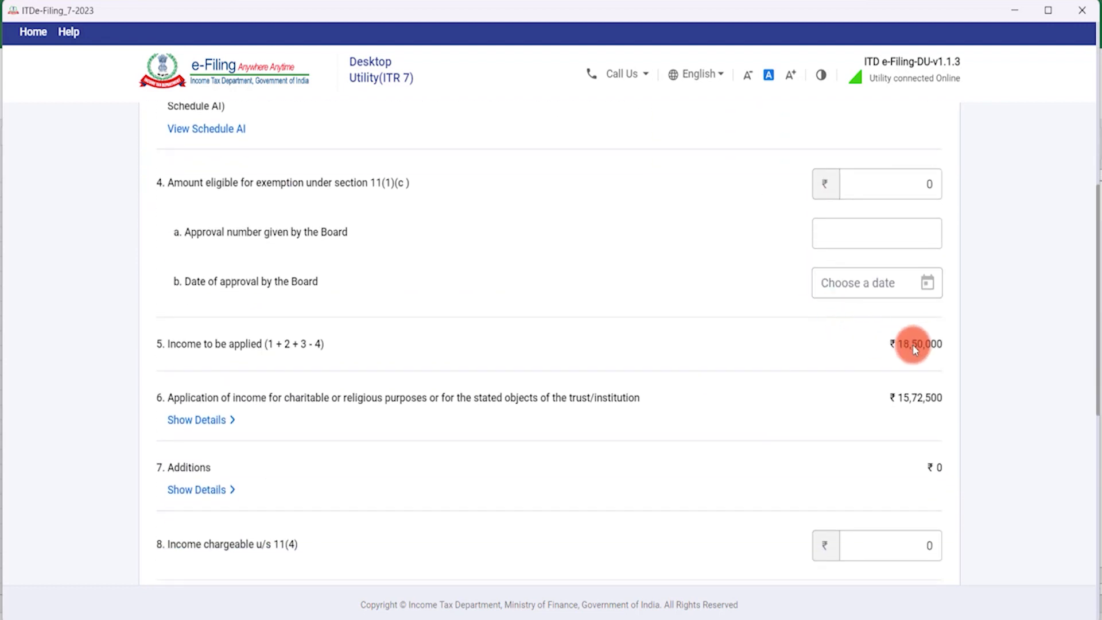
scroll(686, 381, down, 1)
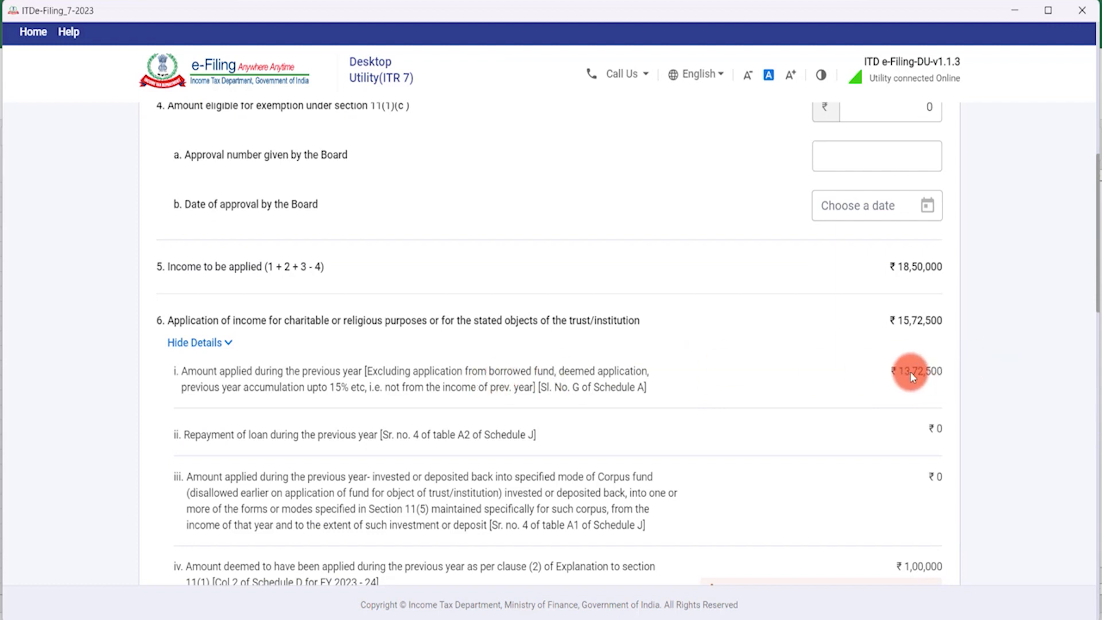
scroll(902, 371, down, 3)
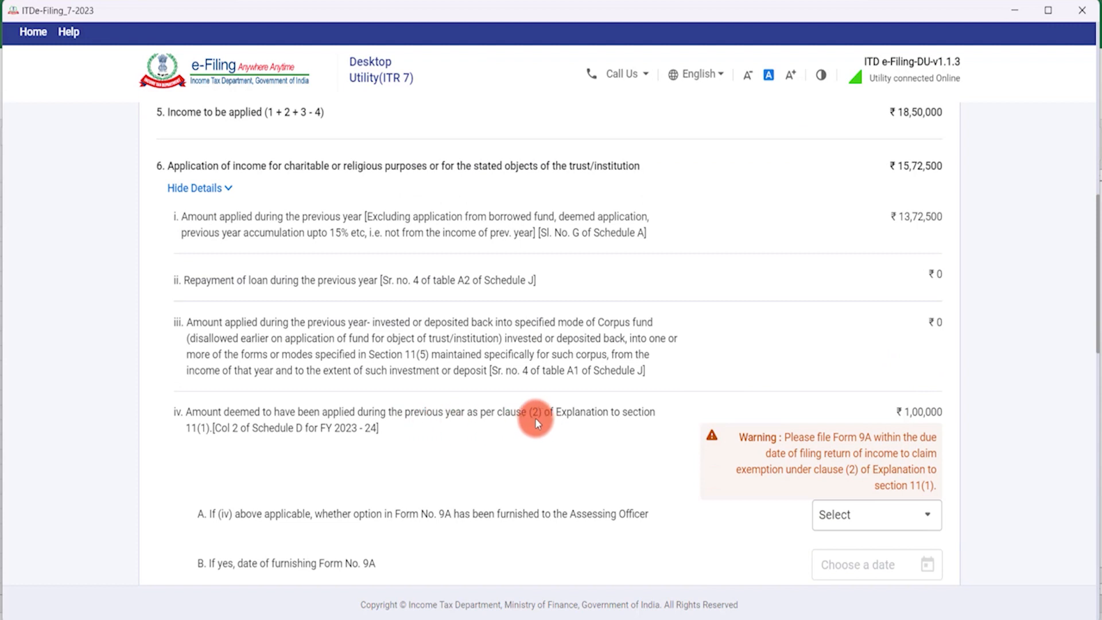
scroll(437, 423, down, 6)
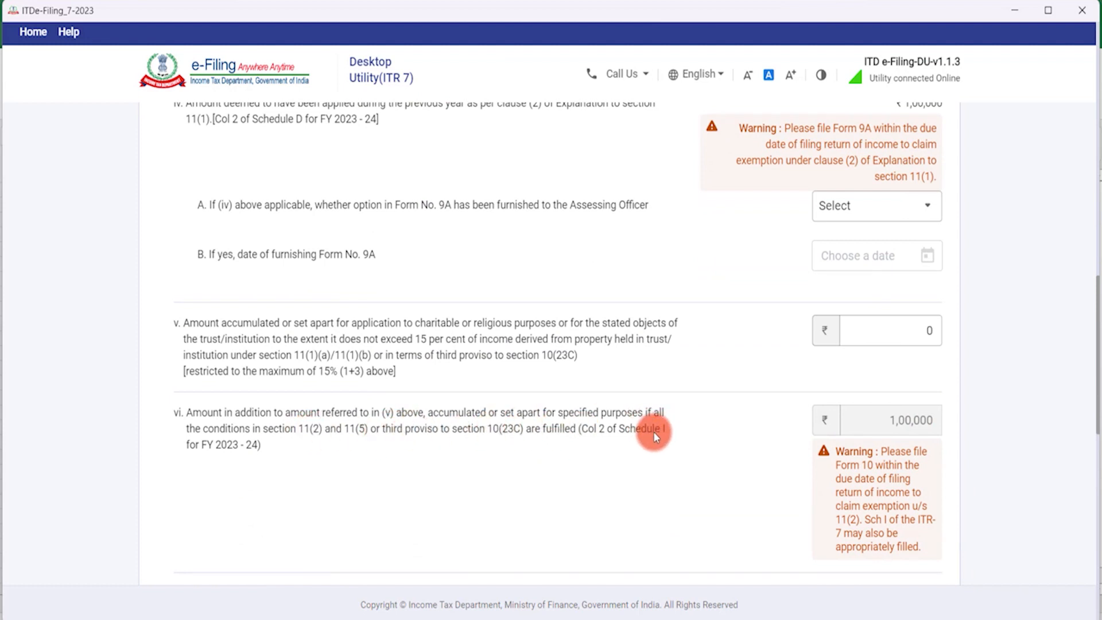
scroll(655, 431, up, 3)
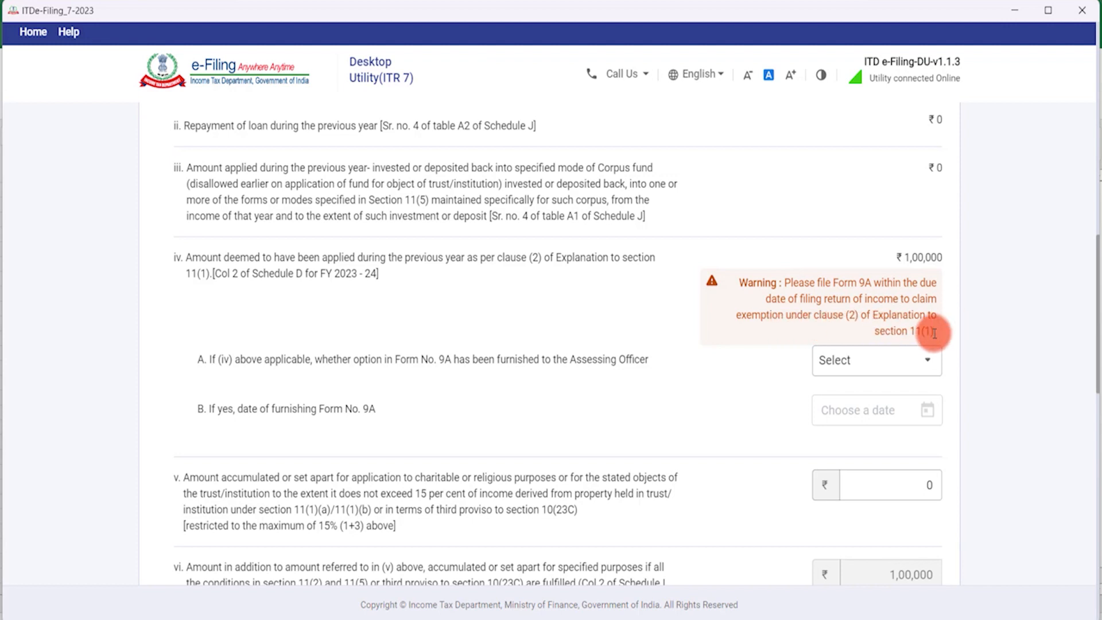
scroll(913, 330, down, 5)
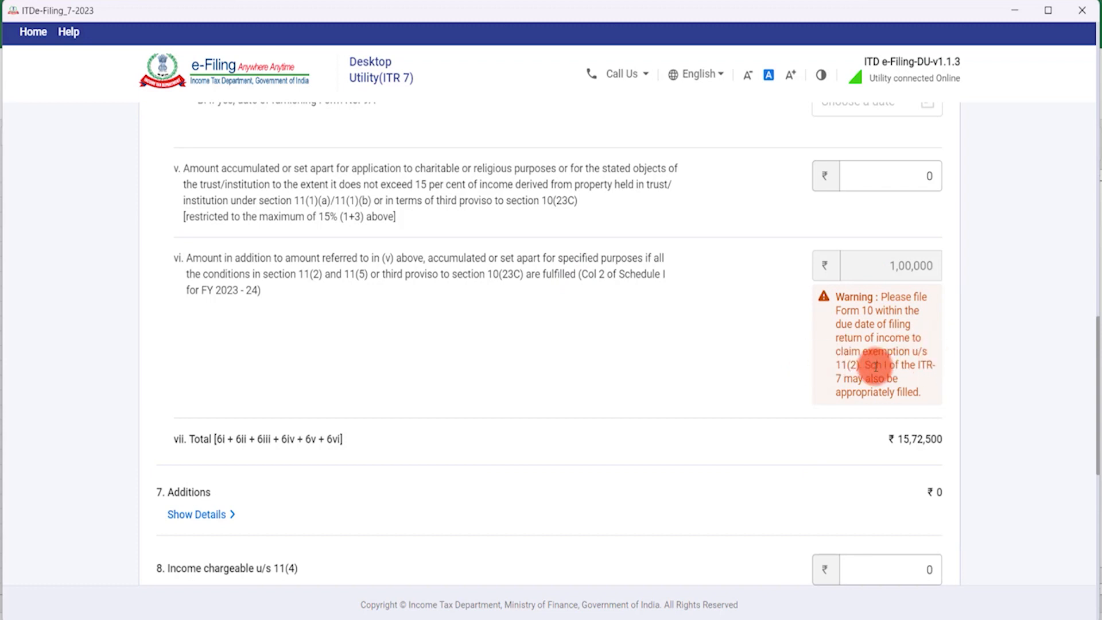
scroll(903, 350, up, 5)
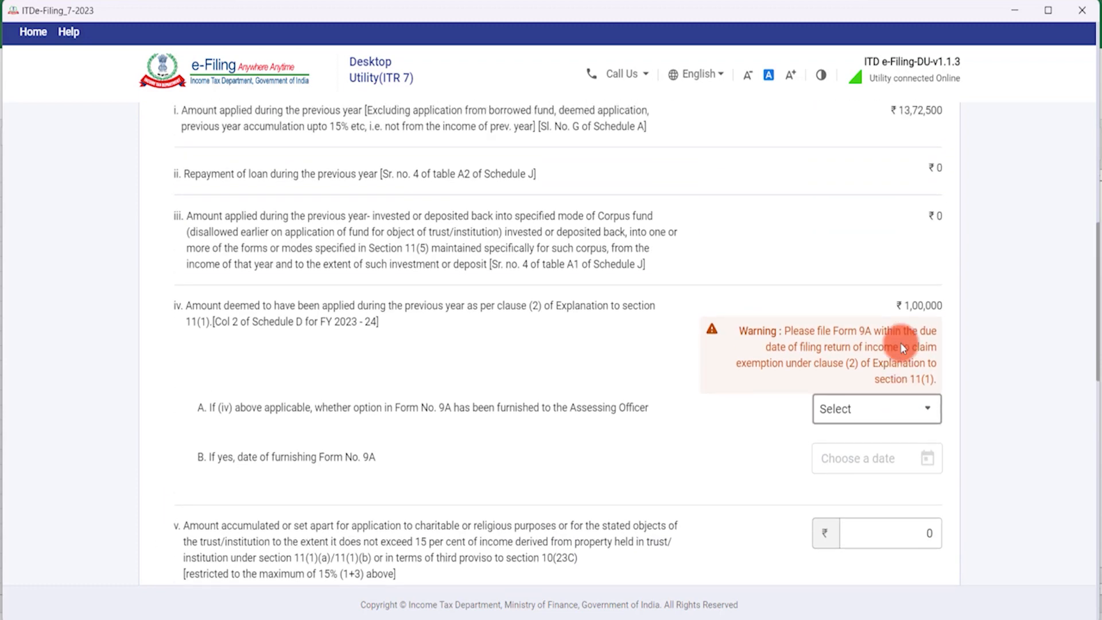
scroll(850, 290, down, 1)
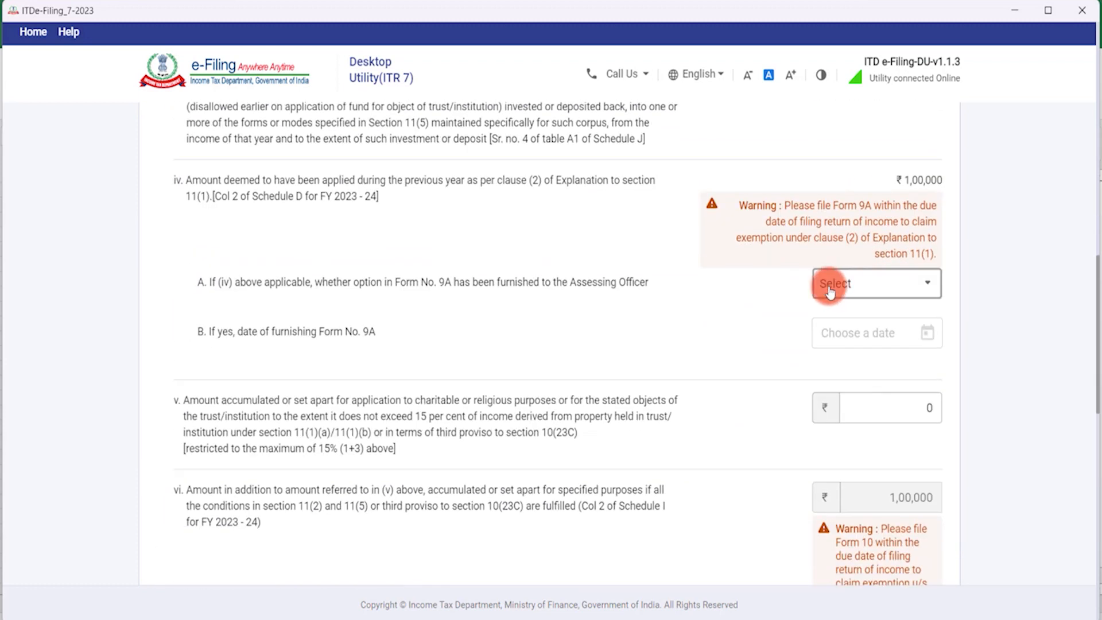
Mark Form 9A as furnished (Yes) with the date 25-Oct-2023.
click(888, 294)
click(877, 345)
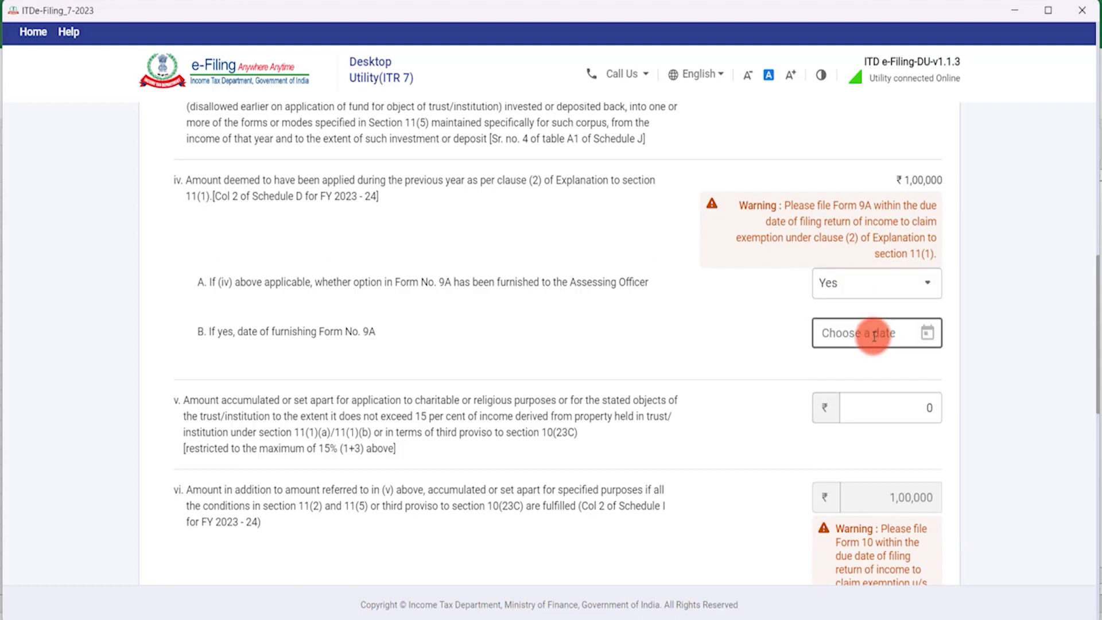
click(874, 336)
click(892, 108)
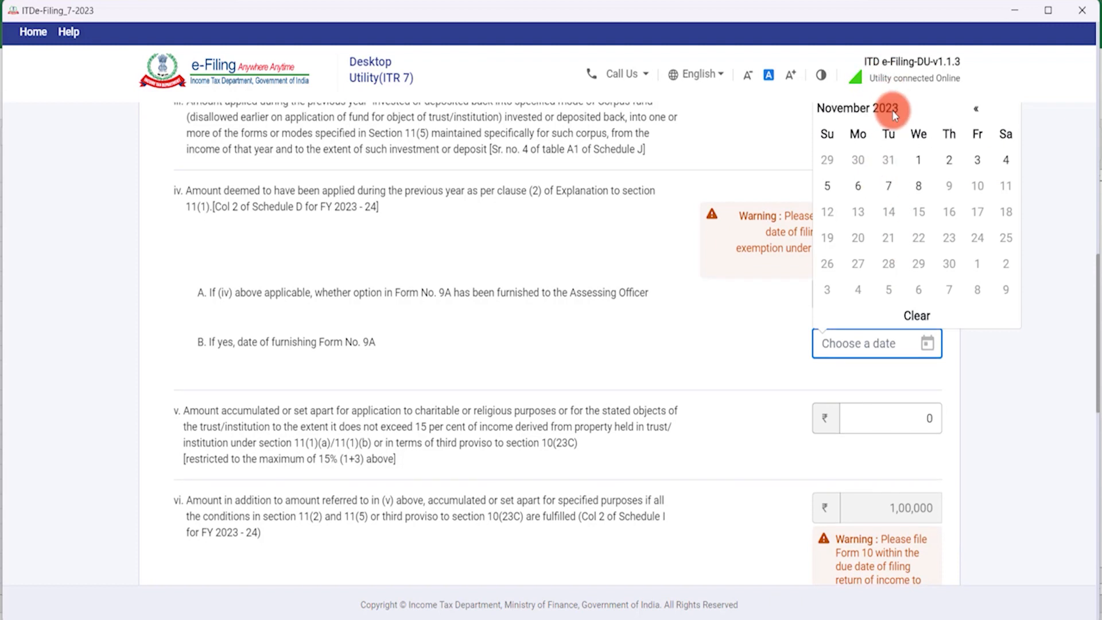
click(890, 173)
click(917, 287)
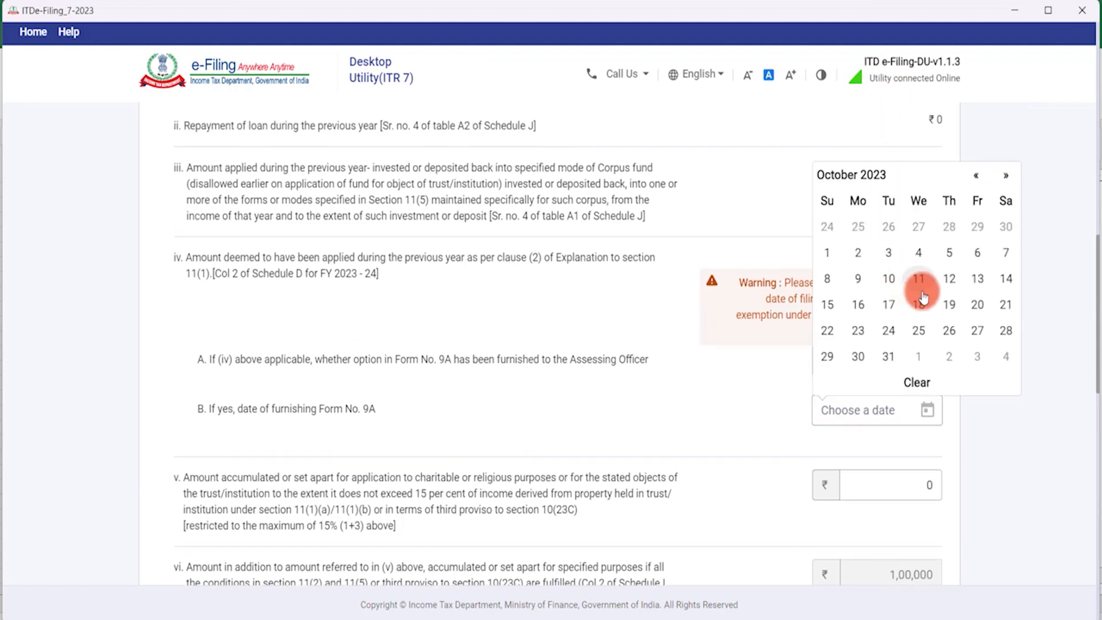
click(926, 333)
Review the item v accumulated amount and the remaining form, leaving it unchanged for now.
scroll(808, 377, down, 3)
click(886, 331)
click(352, 355)
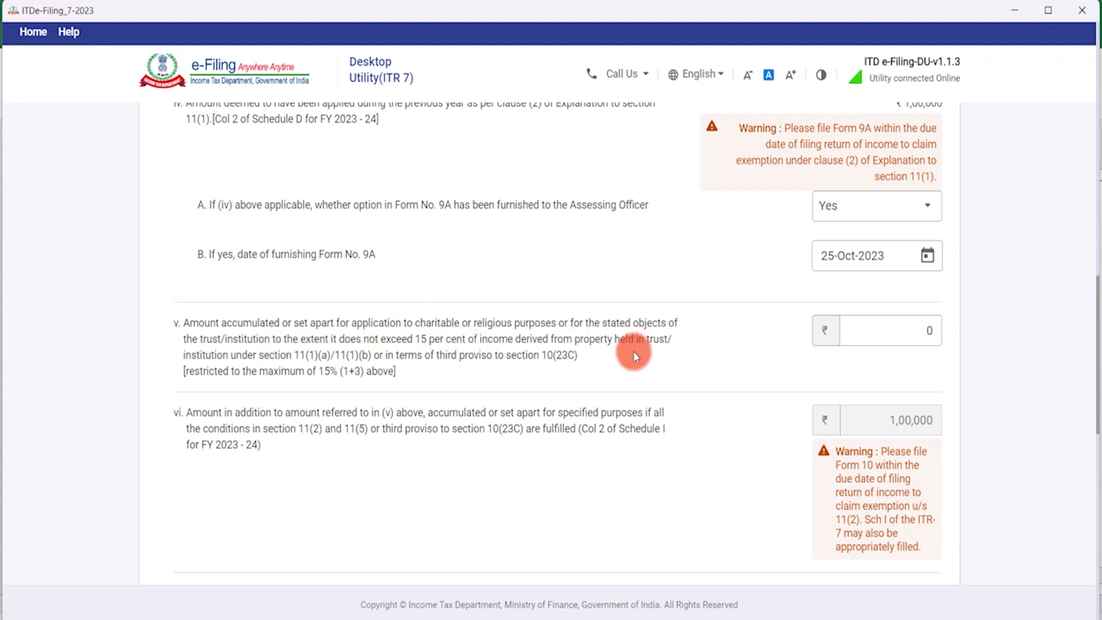
scroll(596, 360, down, 3)
scroll(595, 360, down, 4)
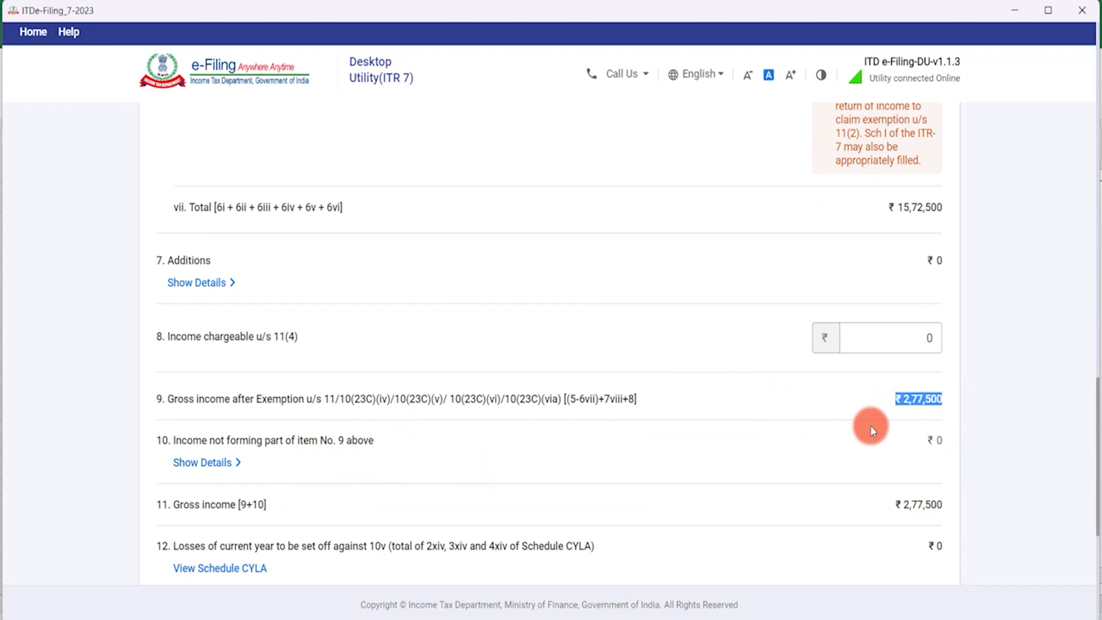
scroll(889, 396, up, 4)
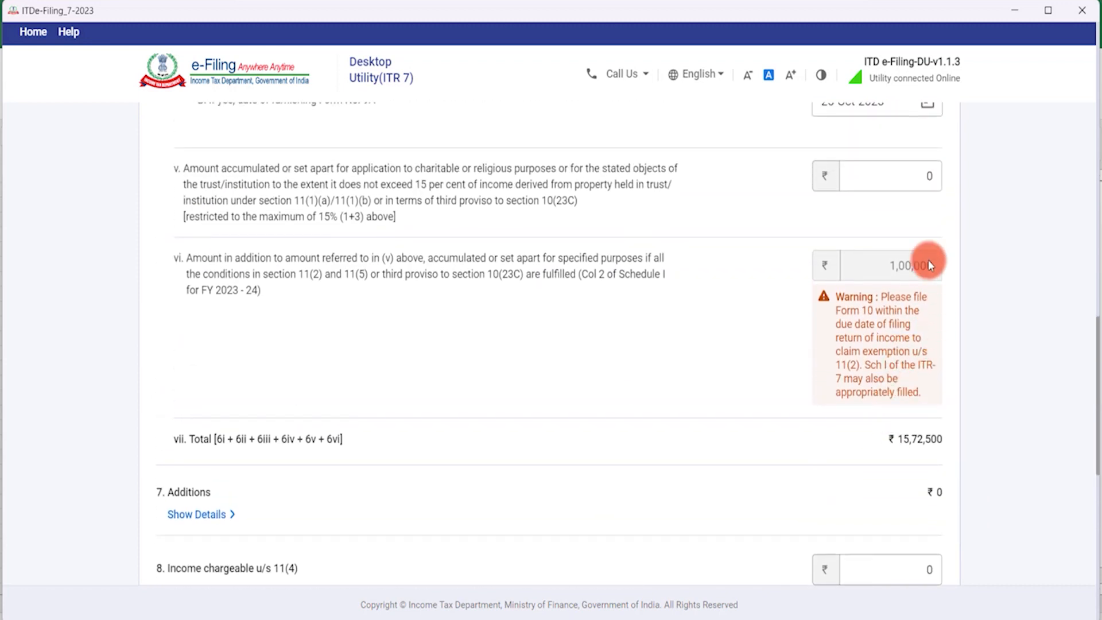
scroll(841, 340, down, 5)
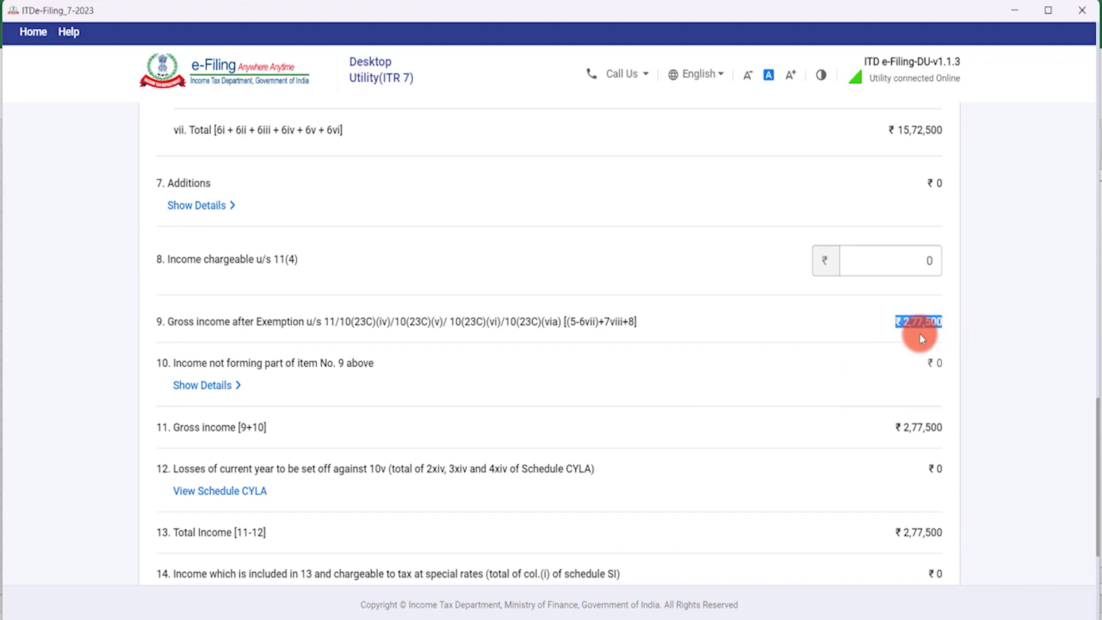
scroll(886, 308, up, 7)
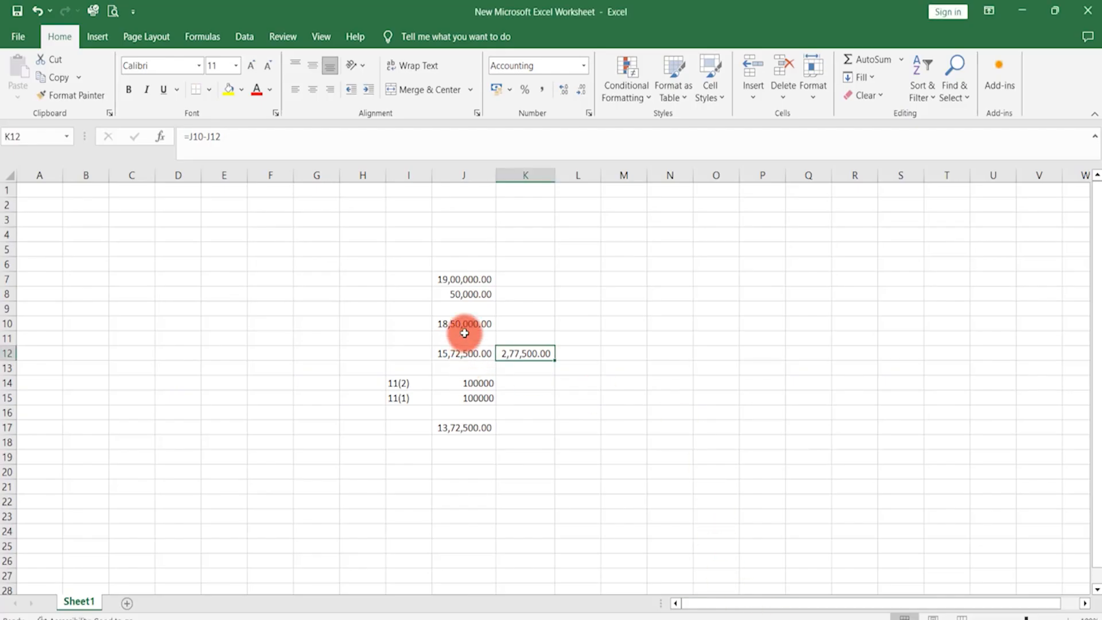
In the Excel sheet, inspect J10's formula and the input values in J7 and J8.
click(464, 323)
key(F2)
key(Escape)
key(Up)
key(Up)
key(F2)
key(Up)
key(Down)
key(Down)
key(Down)
key(Up)
key(Up)
key(Down)
key(Down)
key(Down)
key(Down)
Check J12 (=J10*85%, 15,72,500) and K12 (=J10-J12, 2,77,500).
key(F2)
key(Escape)
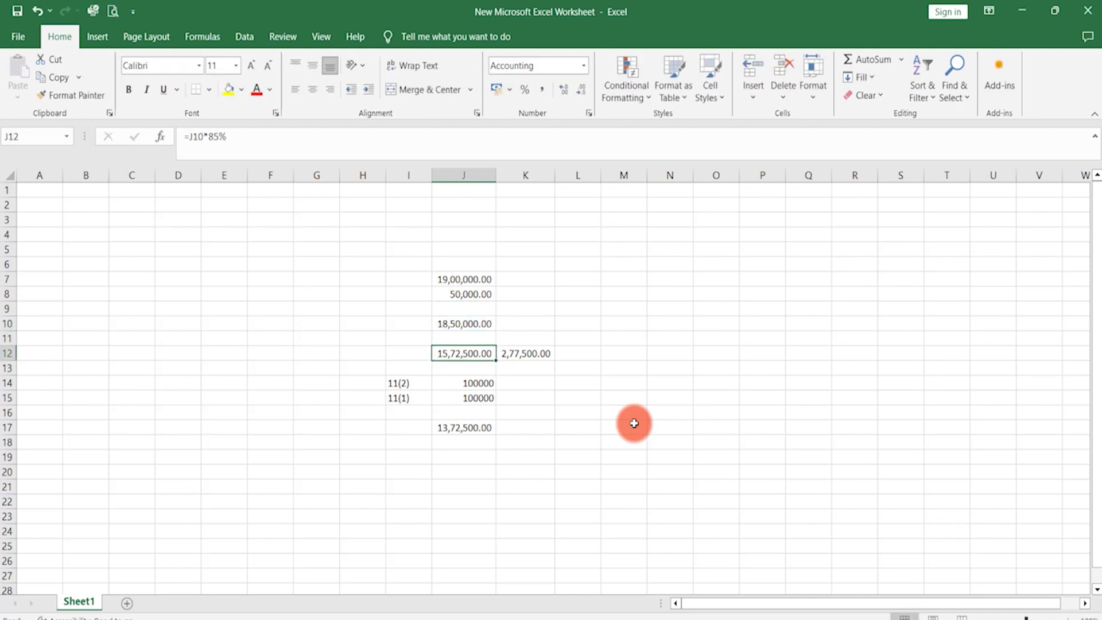
key(F2)
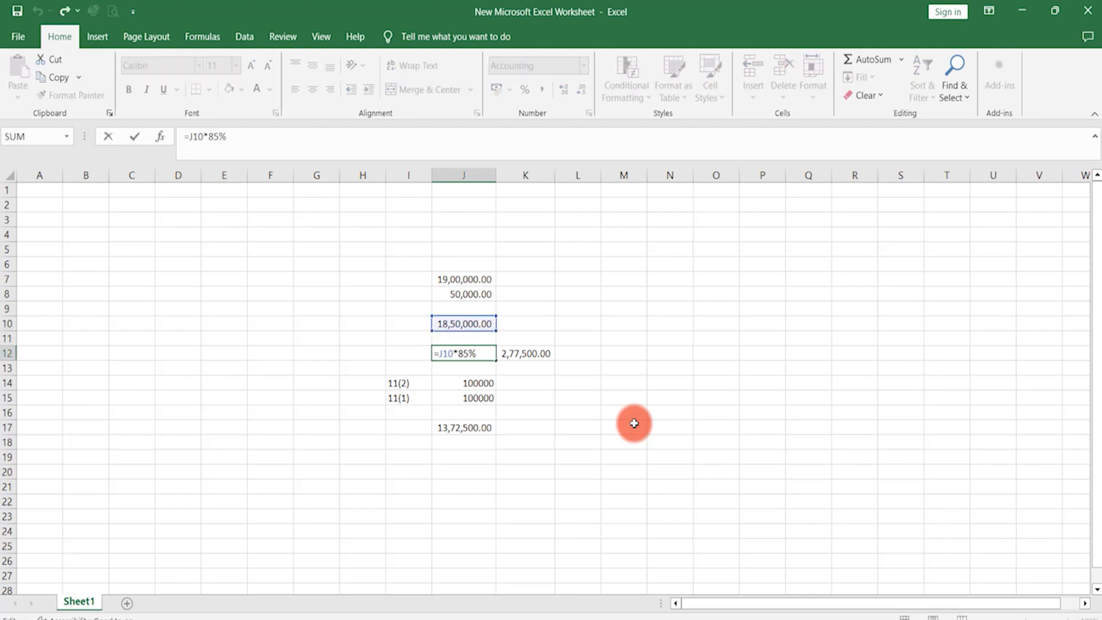
key(Escape)
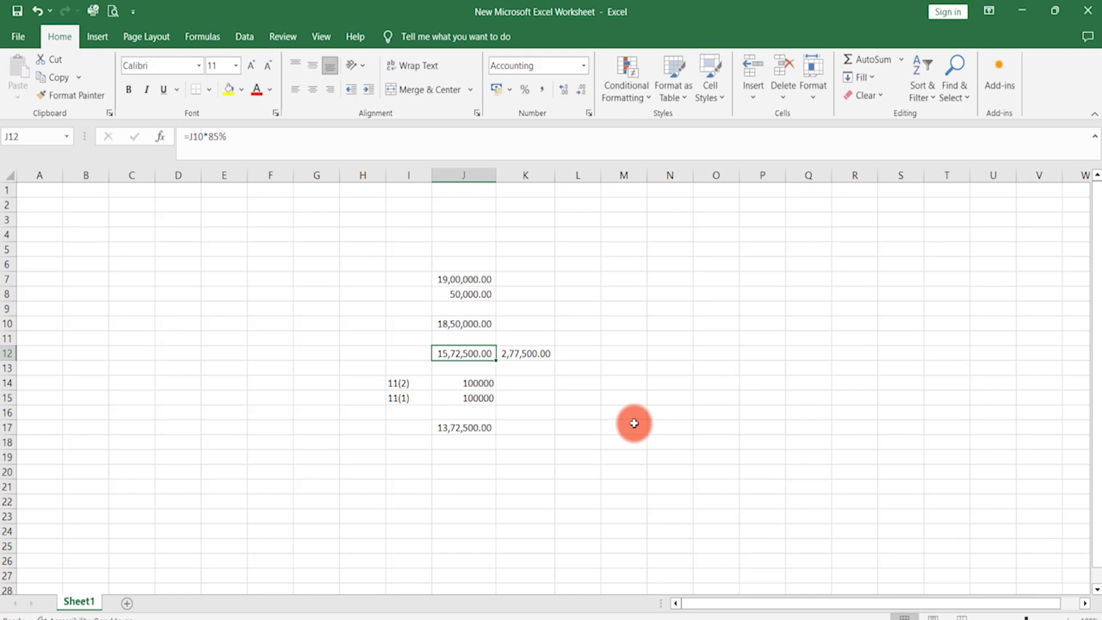
key(Right)
key(F2)
key(Escape)
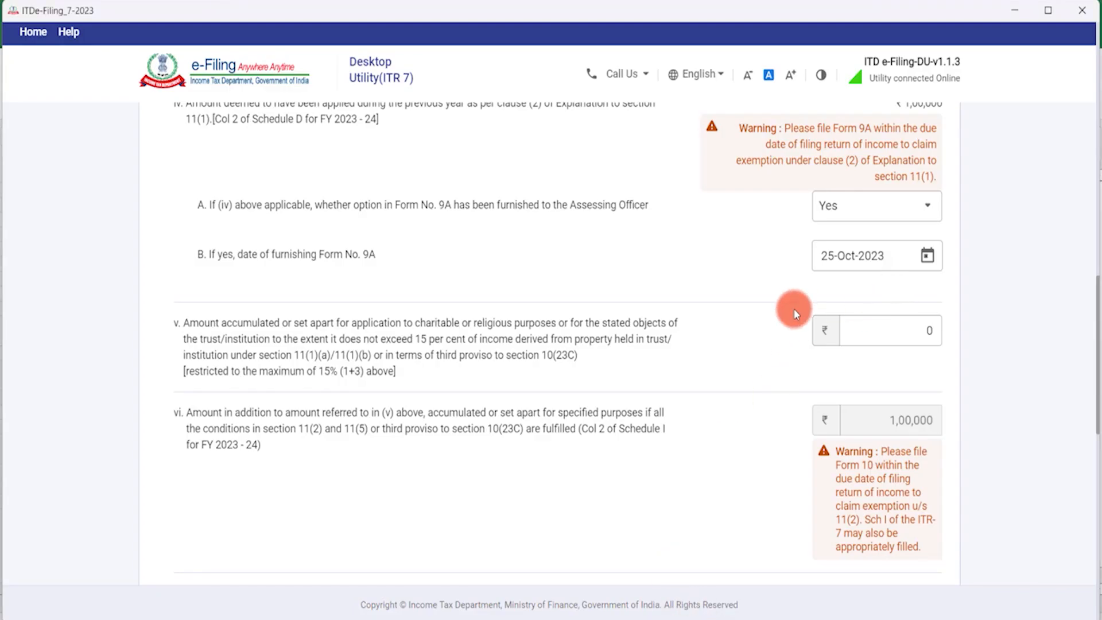
Enter 277500 as the Part B-TI item v accumulated amount and review down to items 10–16.
click(896, 332)
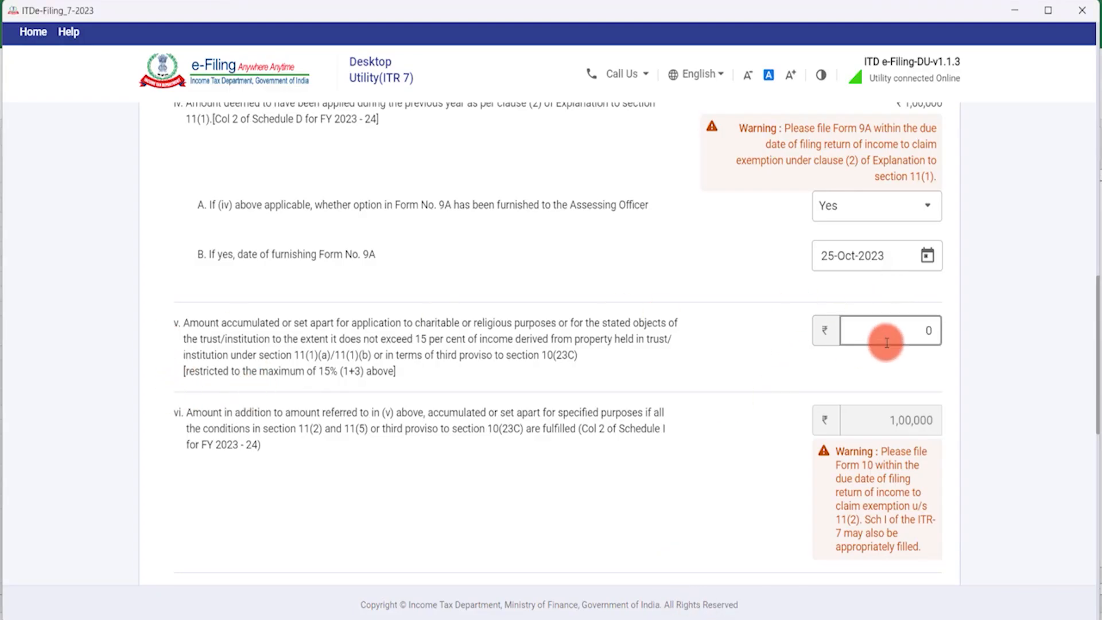
key(BackSpace)
text(277500)
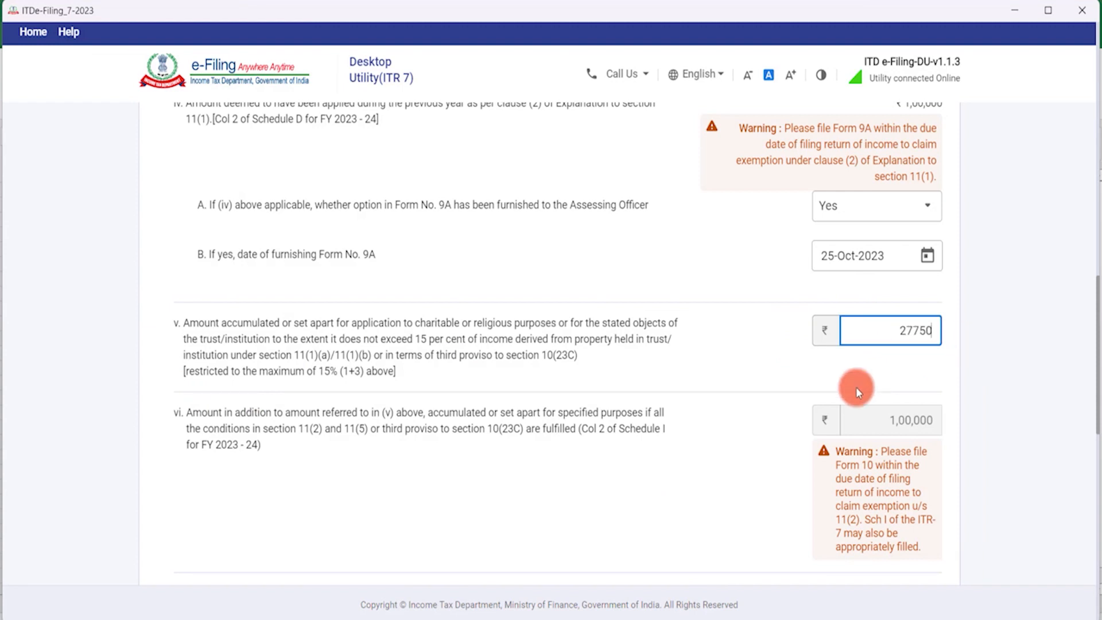
scroll(856, 387, down, 6)
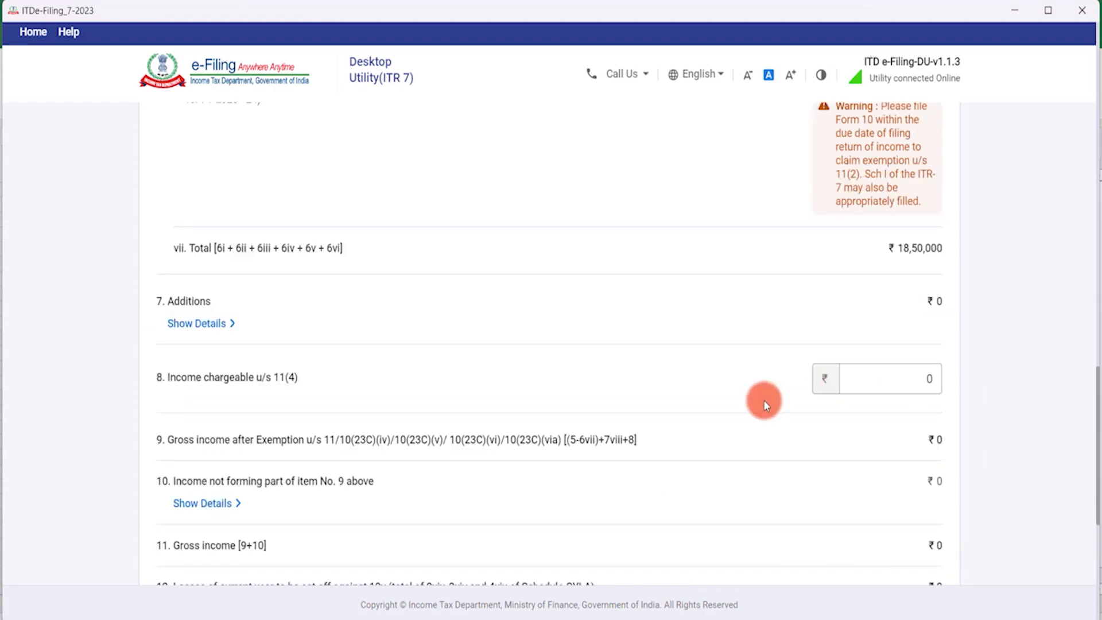
scroll(340, 404, down, 4)
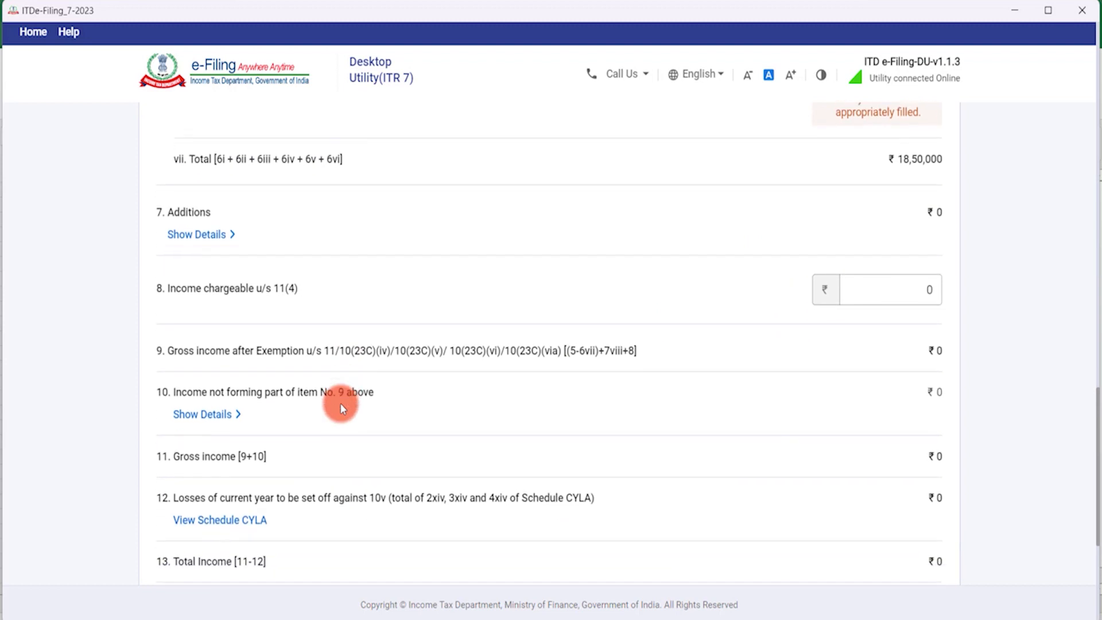
scroll(334, 401, down, 1)
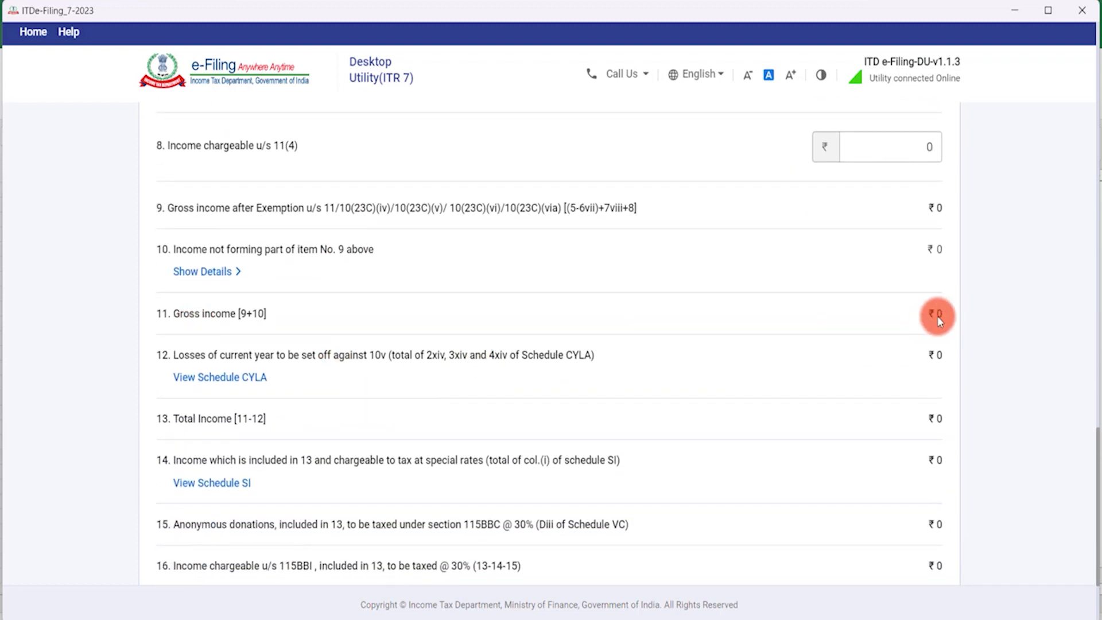
scroll(889, 347, up, 10)
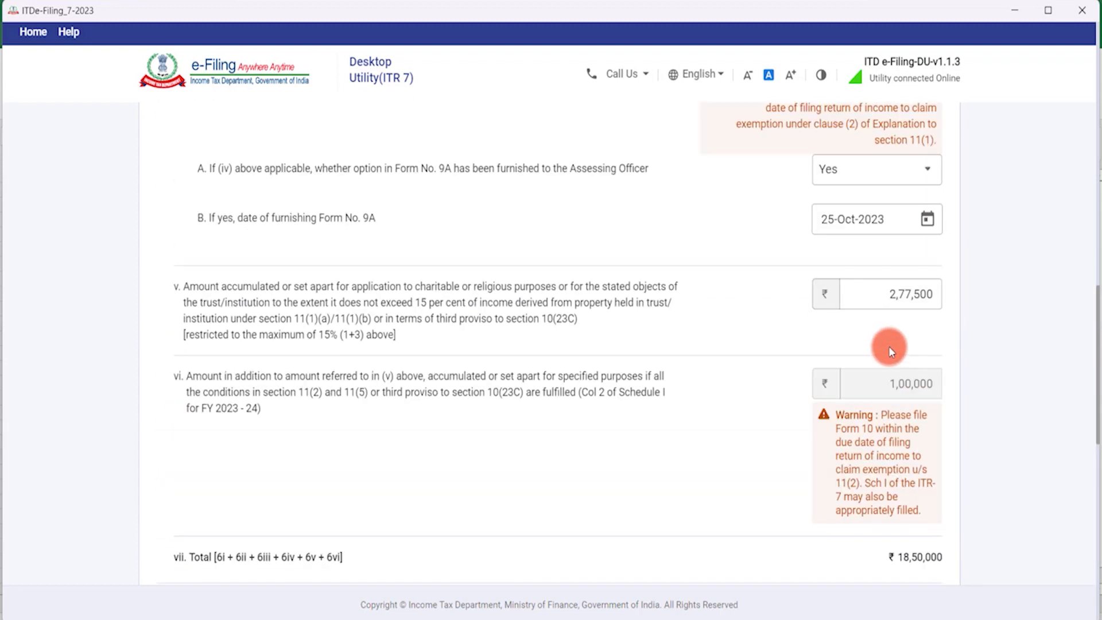
scroll(889, 346, down, 10)
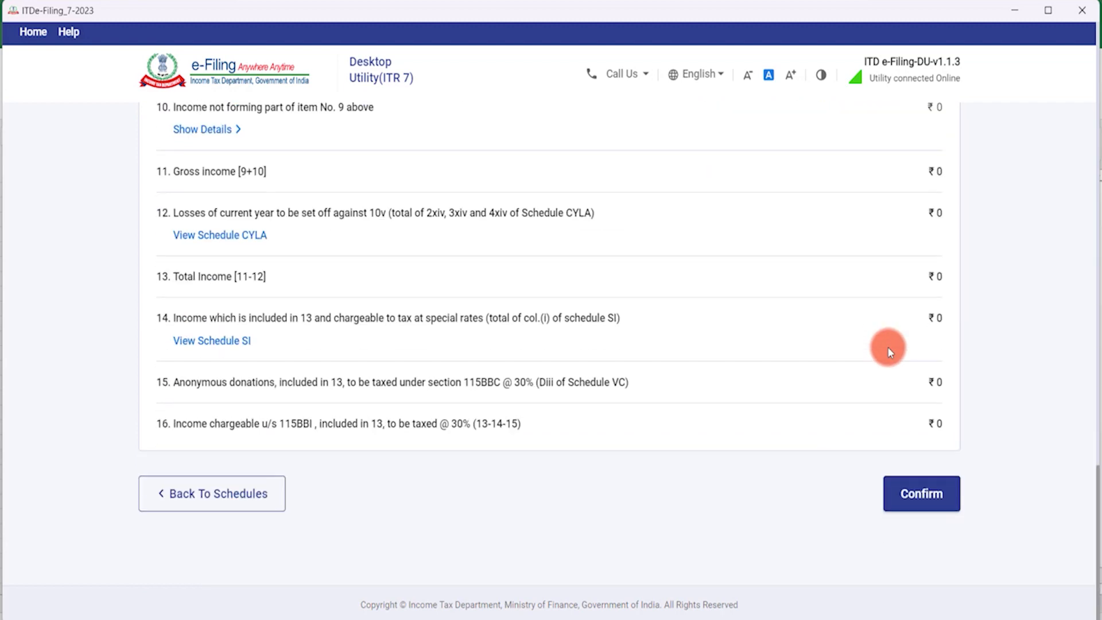
Confirm the Part B-TI total income computation.
click(924, 494)
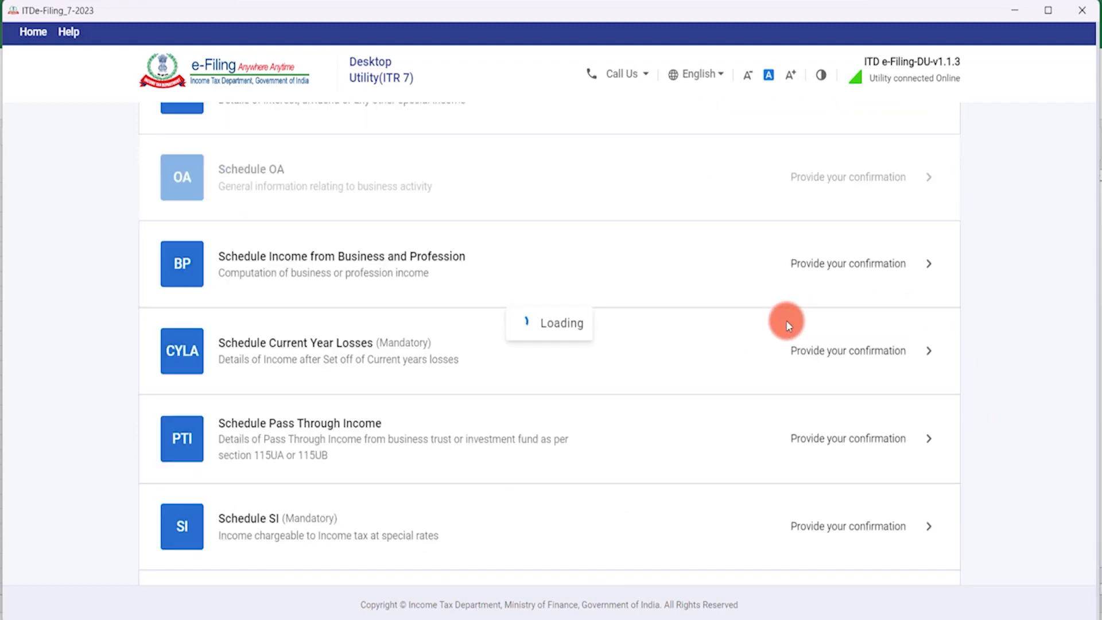
scroll(784, 326, down, 20)
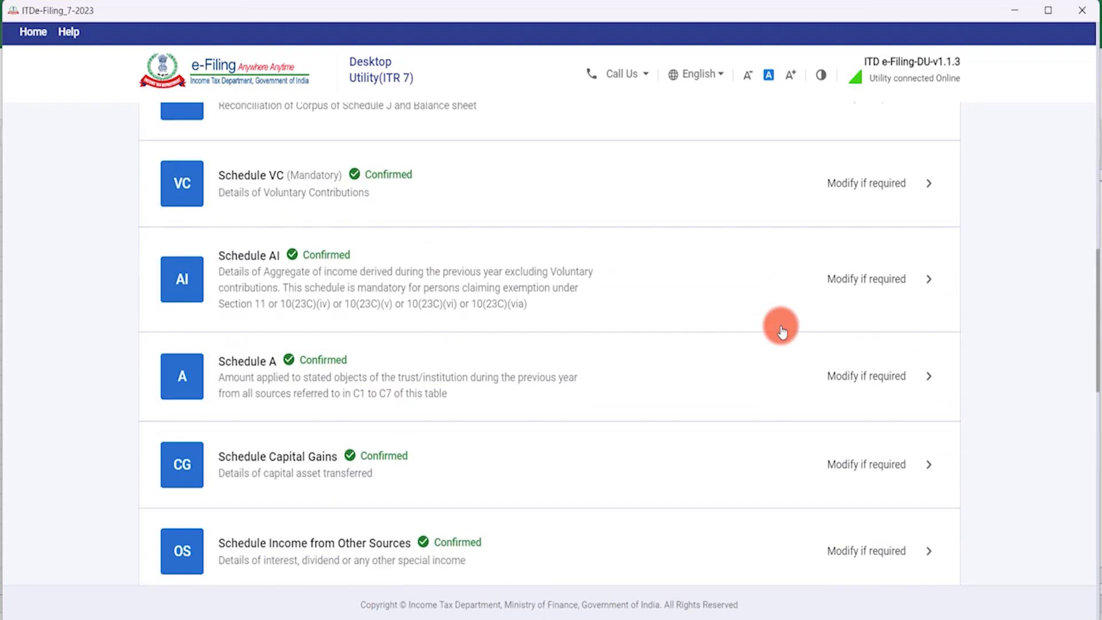
scroll(782, 331, down, 10)
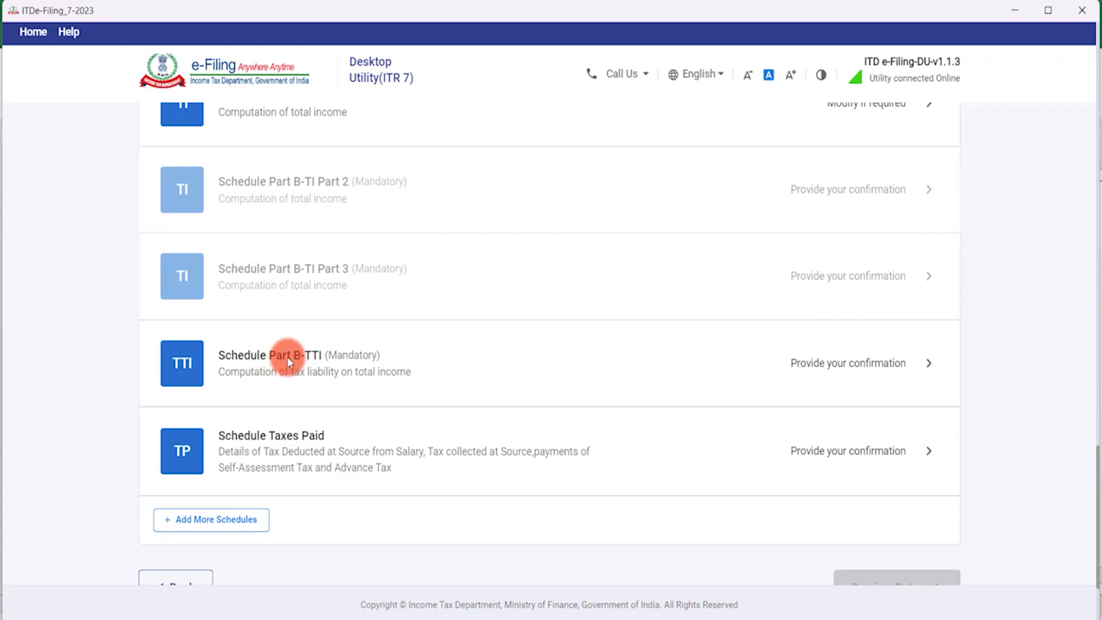
Review Part B-TTI's tax liability, expanding Taxes Paid to show ₹12,50,740 and the refund.
click(369, 369)
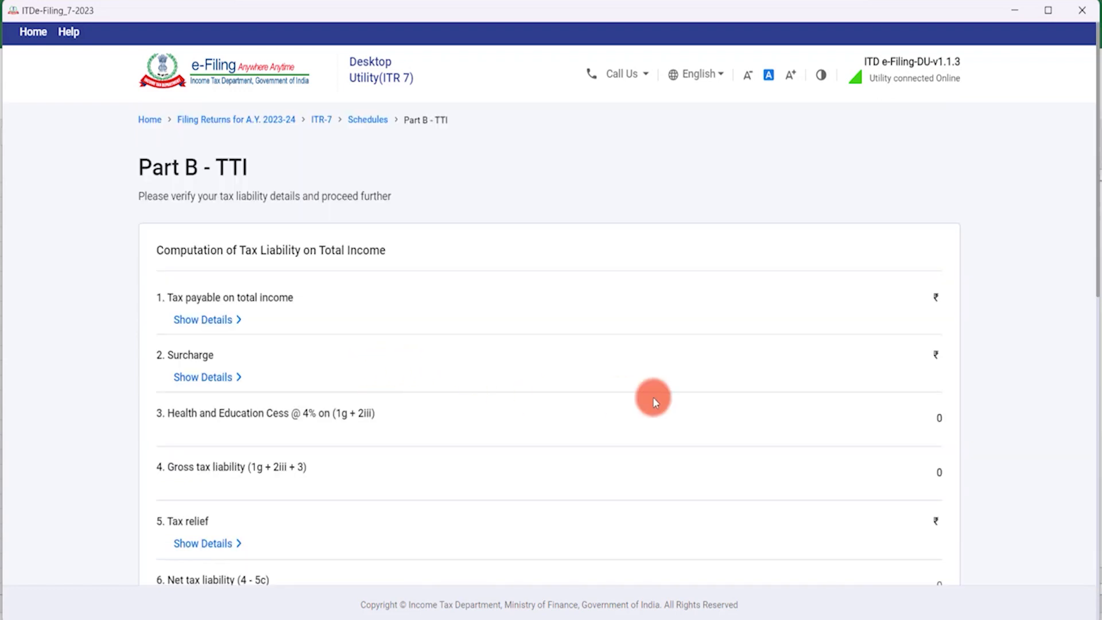
scroll(654, 397, down, 1)
scroll(653, 398, down, 1)
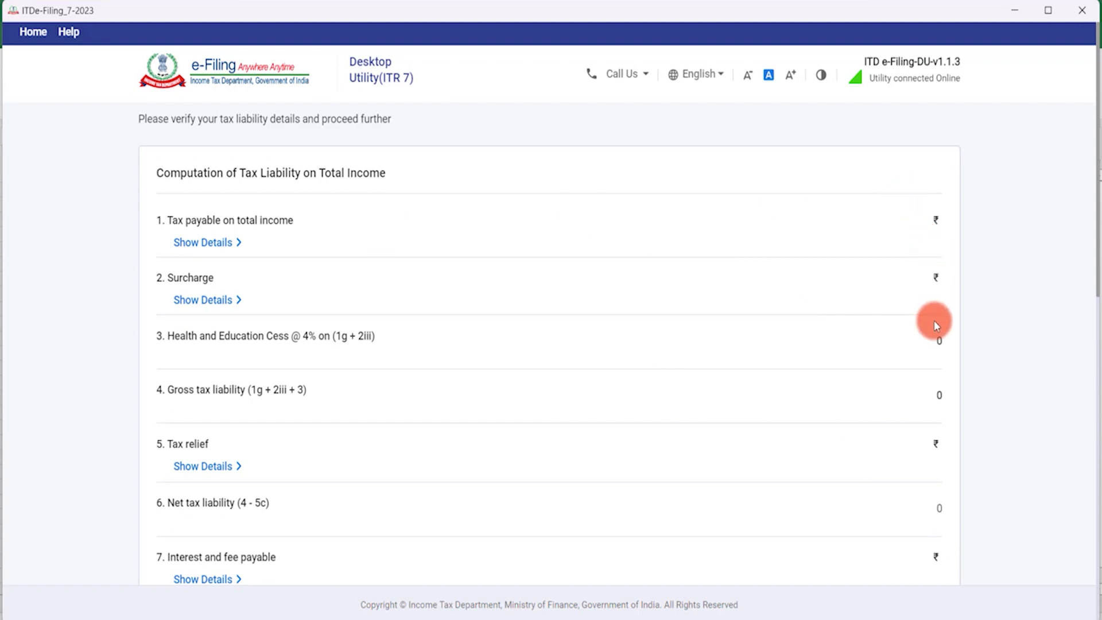
scroll(935, 323, down, 2)
scroll(916, 279, down, 5)
scroll(921, 311, down, 4)
scroll(919, 310, up, 3)
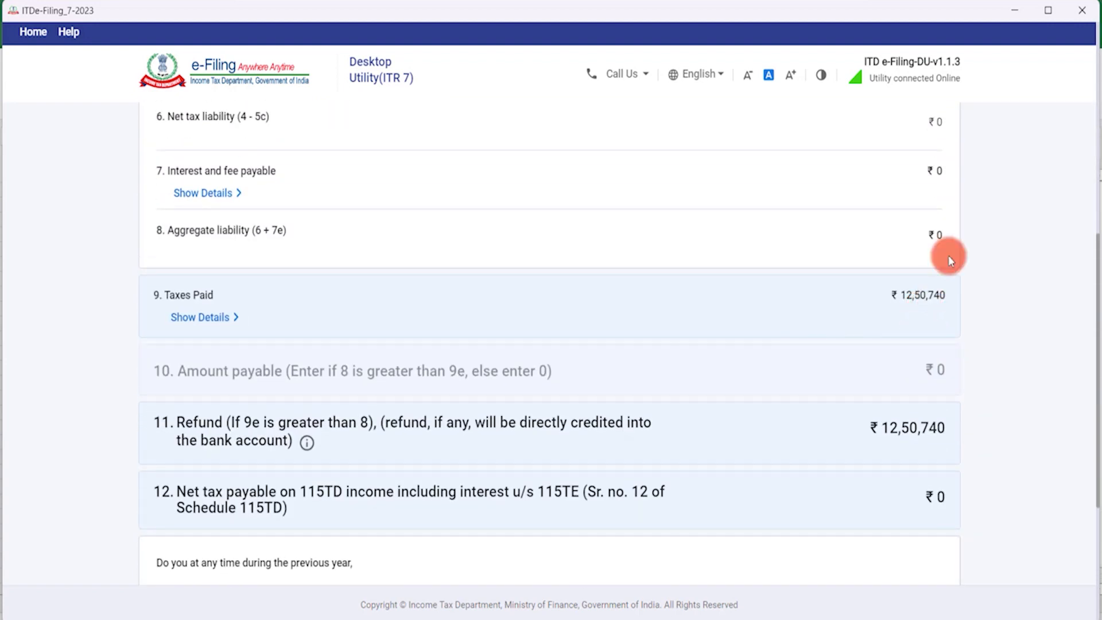
click(208, 317)
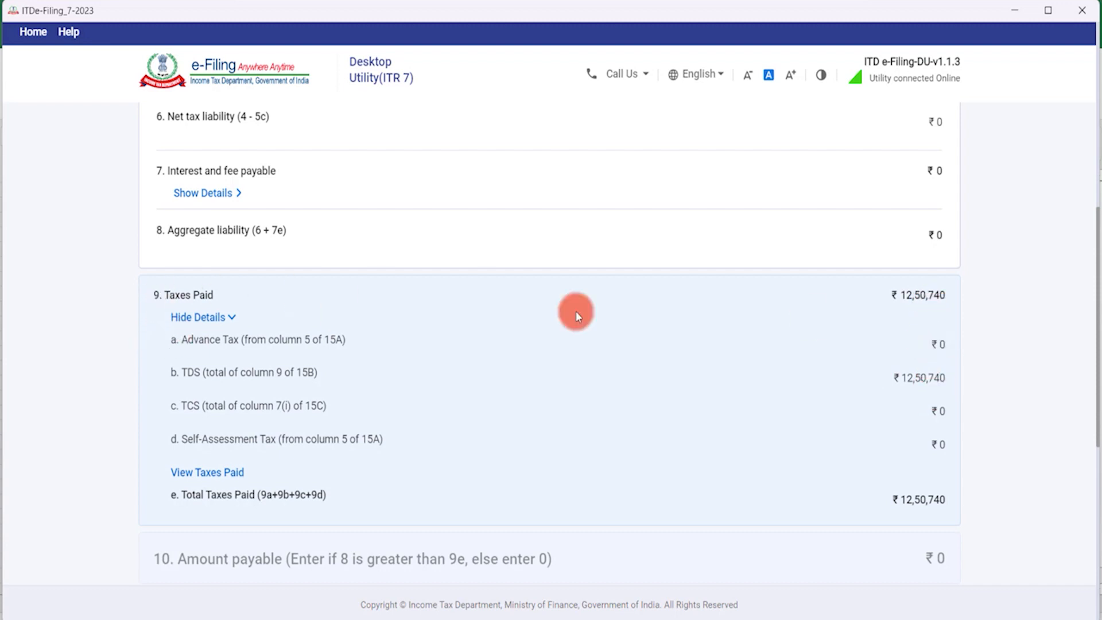
scroll(624, 339, down, 6)
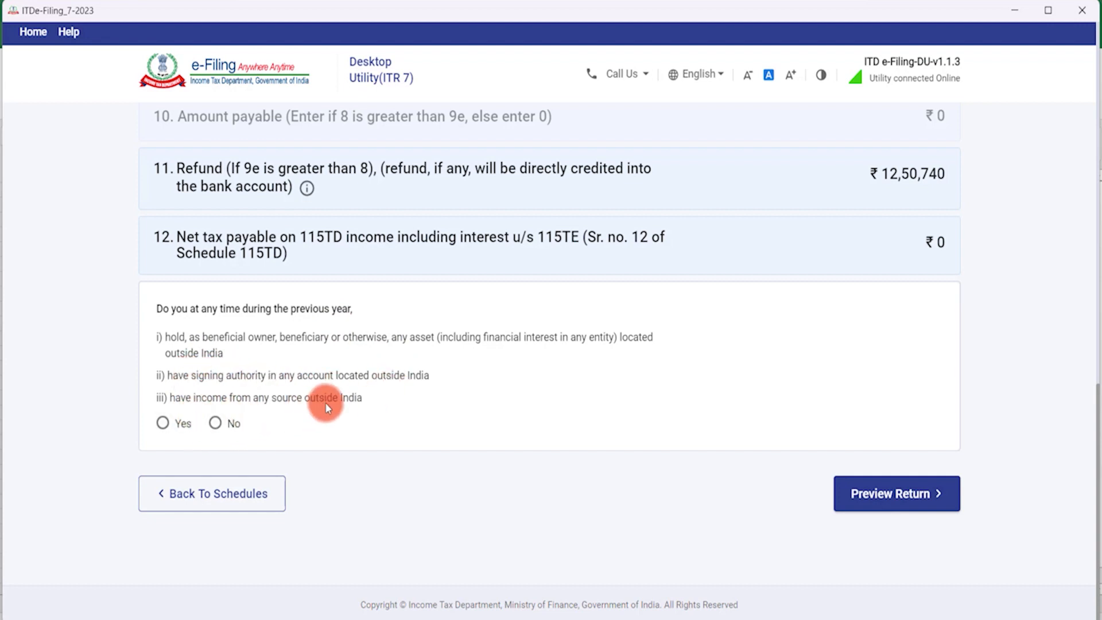
Answer No to foreign assets, then go through the return preview to the declaration page.
click(215, 423)
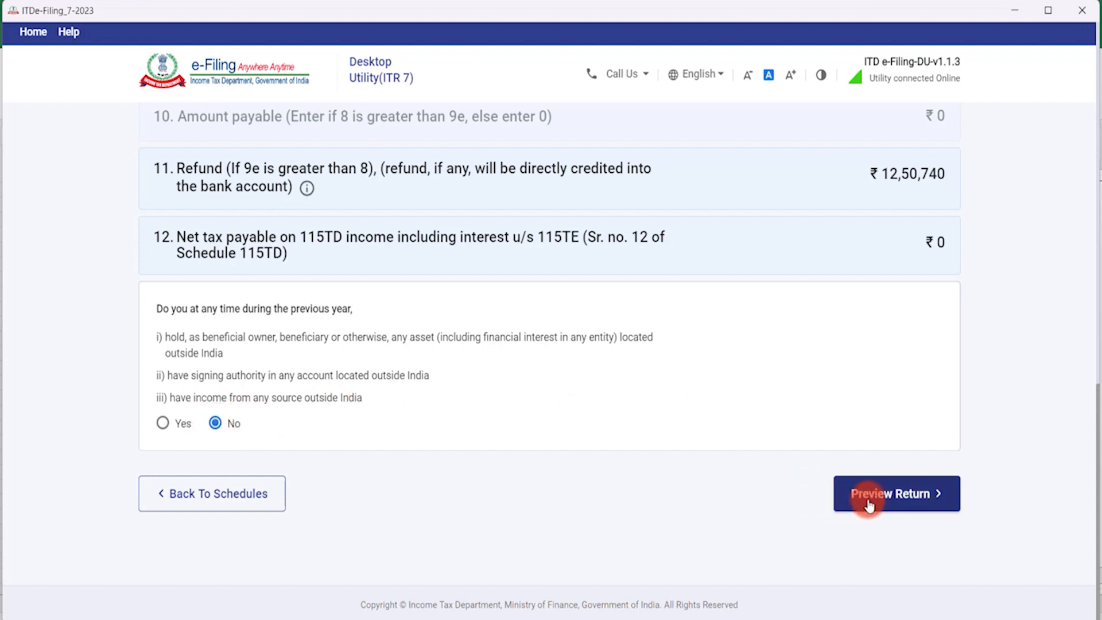
click(886, 492)
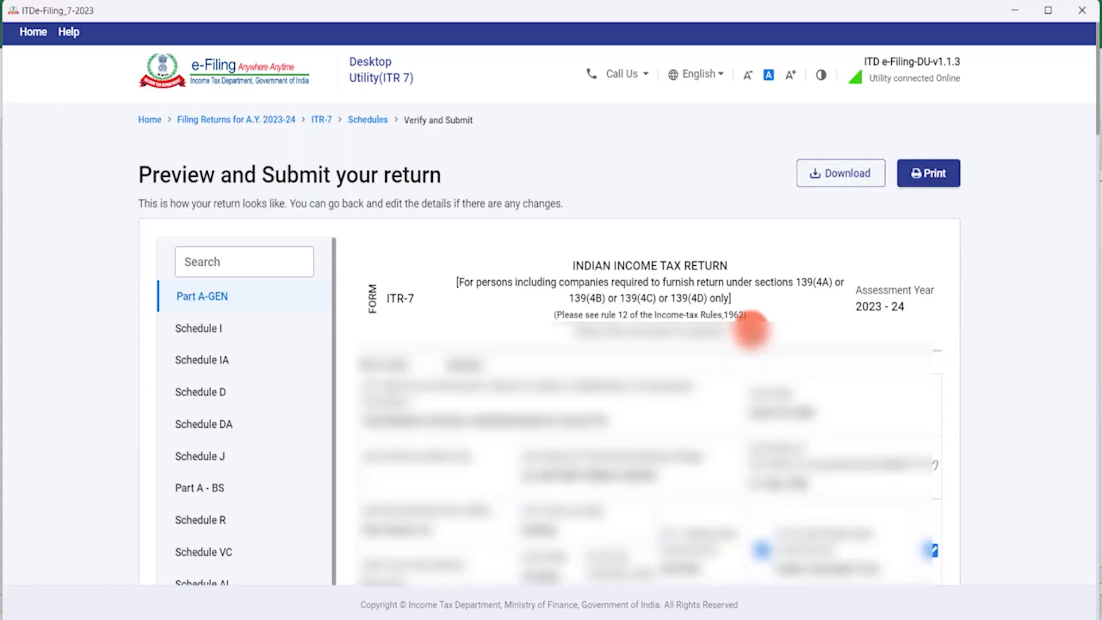
scroll(751, 329, down, 10)
scroll(750, 330, down, 20)
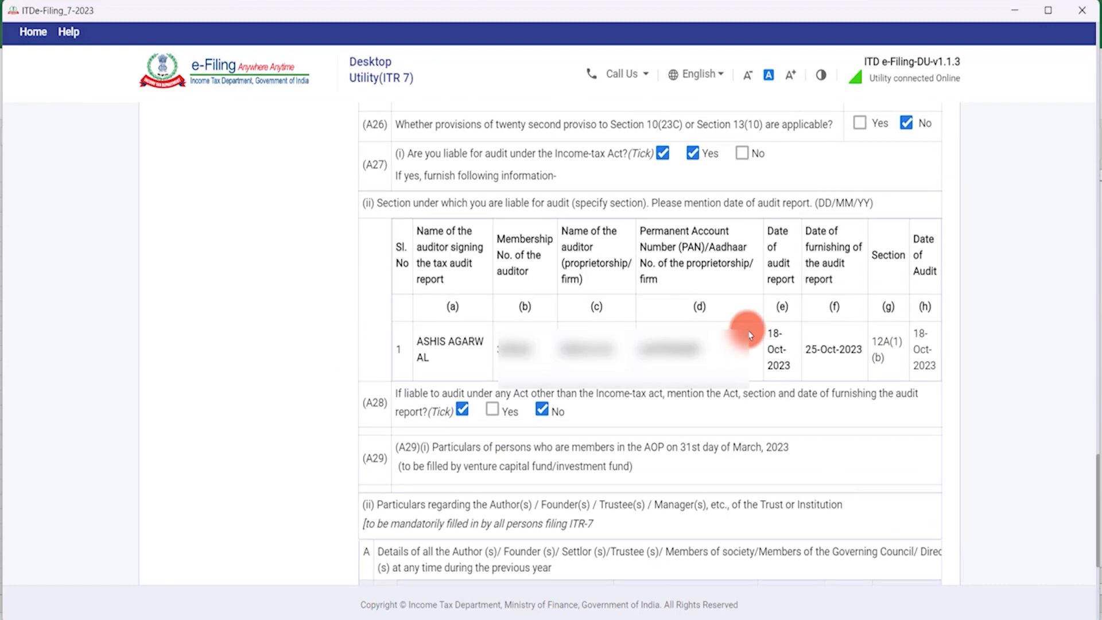
scroll(747, 328, down, 1)
click(912, 511)
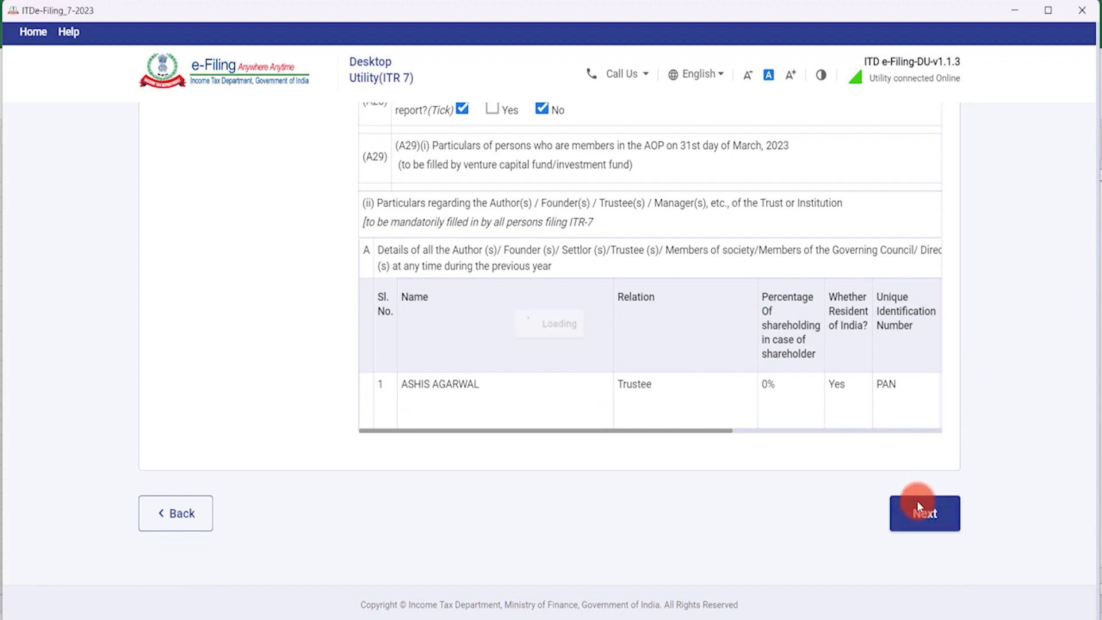
scroll(911, 446, down, 8)
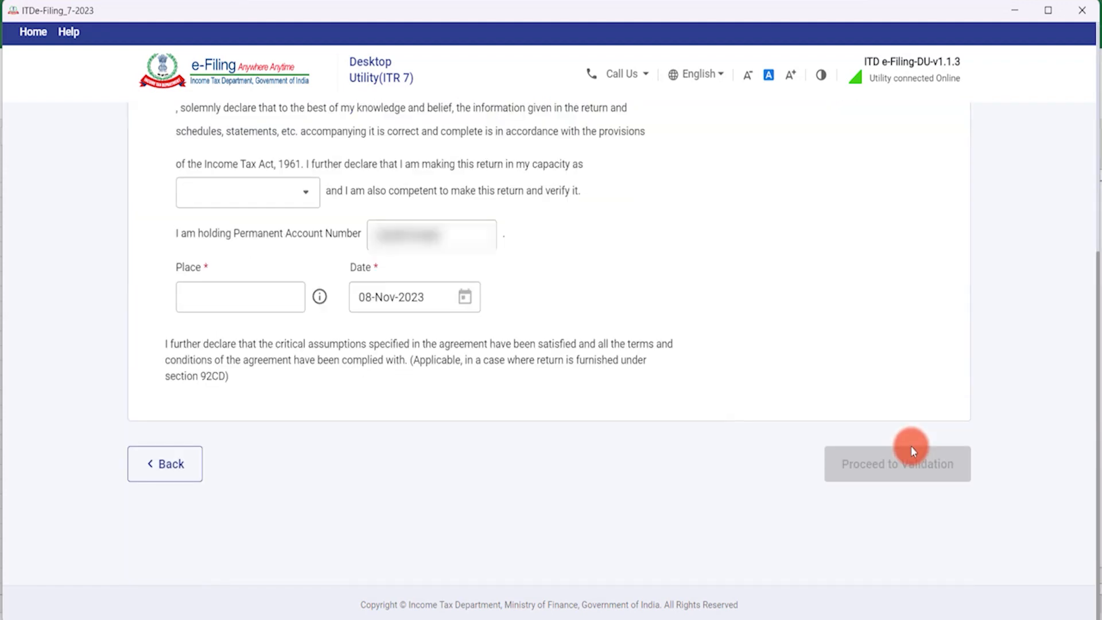
scroll(418, 298, up, 5)
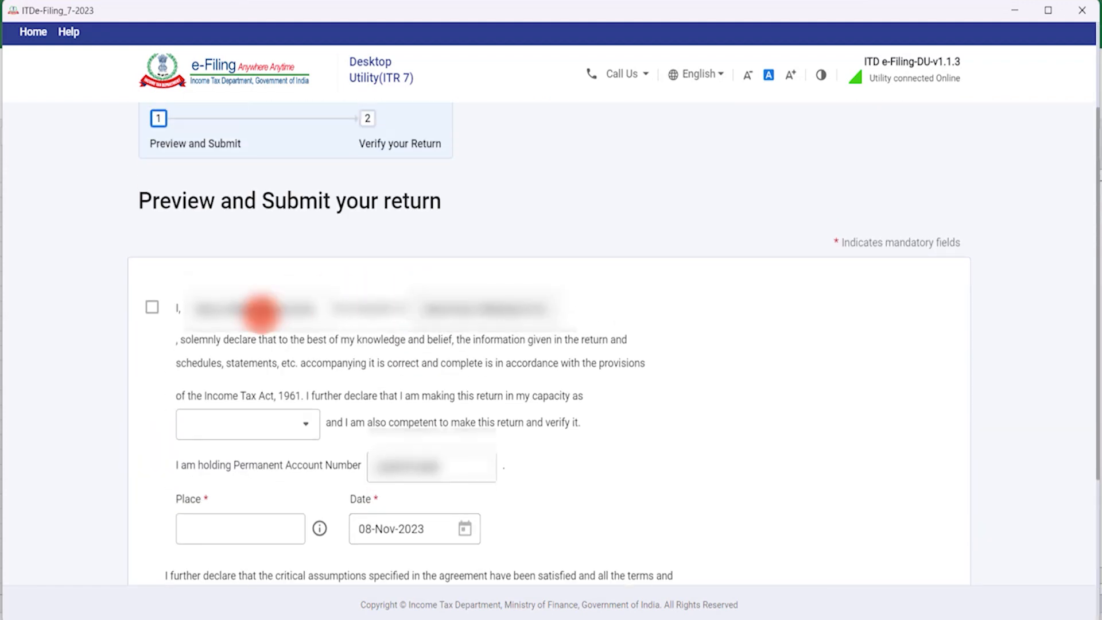
Tick the declaration and select Principal Officer as the signing capacity.
click(153, 306)
scroll(276, 321, down, 5)
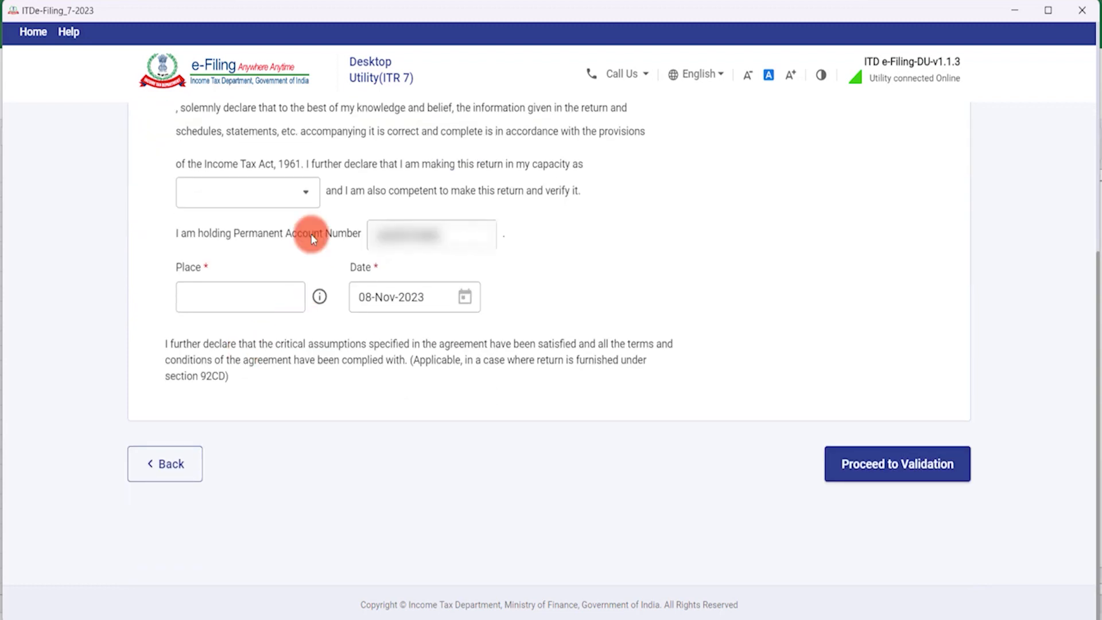
scroll(270, 167, up, 2)
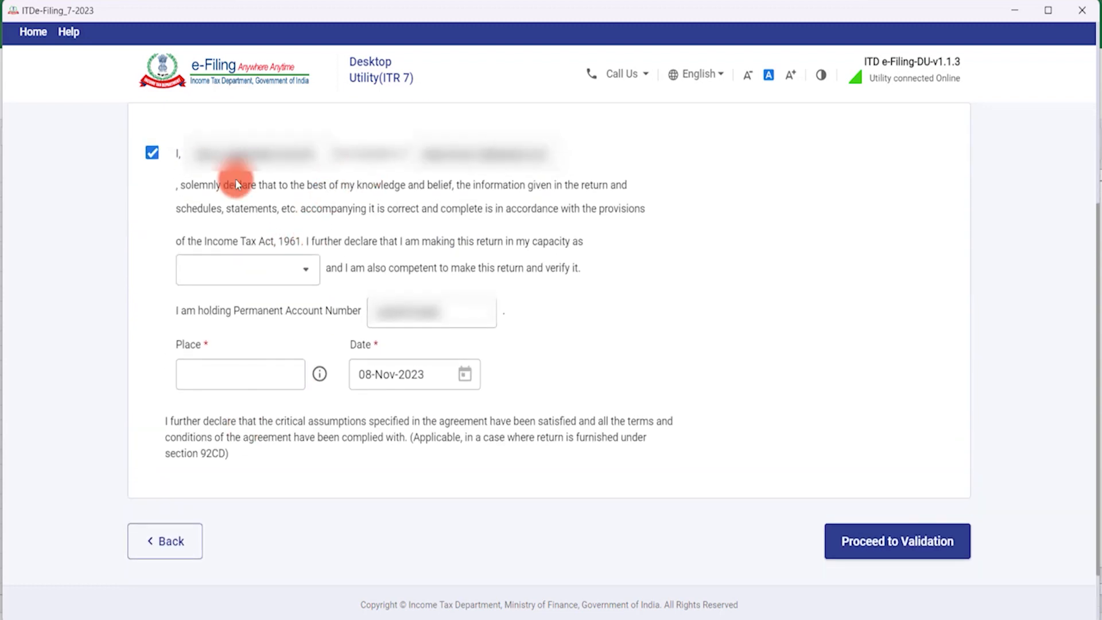
click(291, 268)
scroll(253, 345, down, 2)
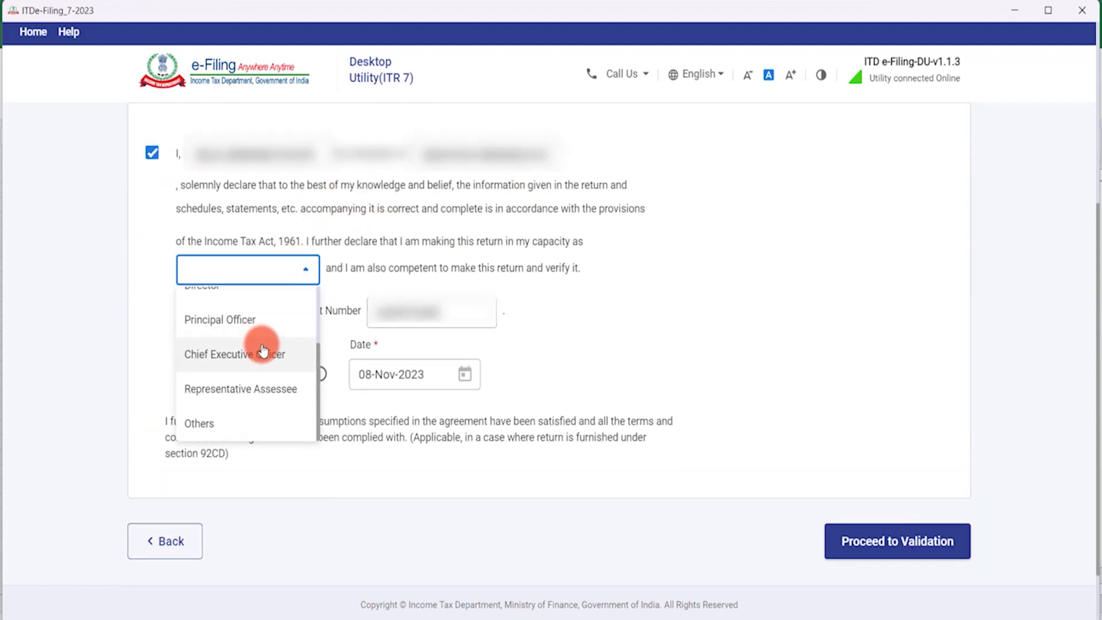
scroll(247, 342, down, 2)
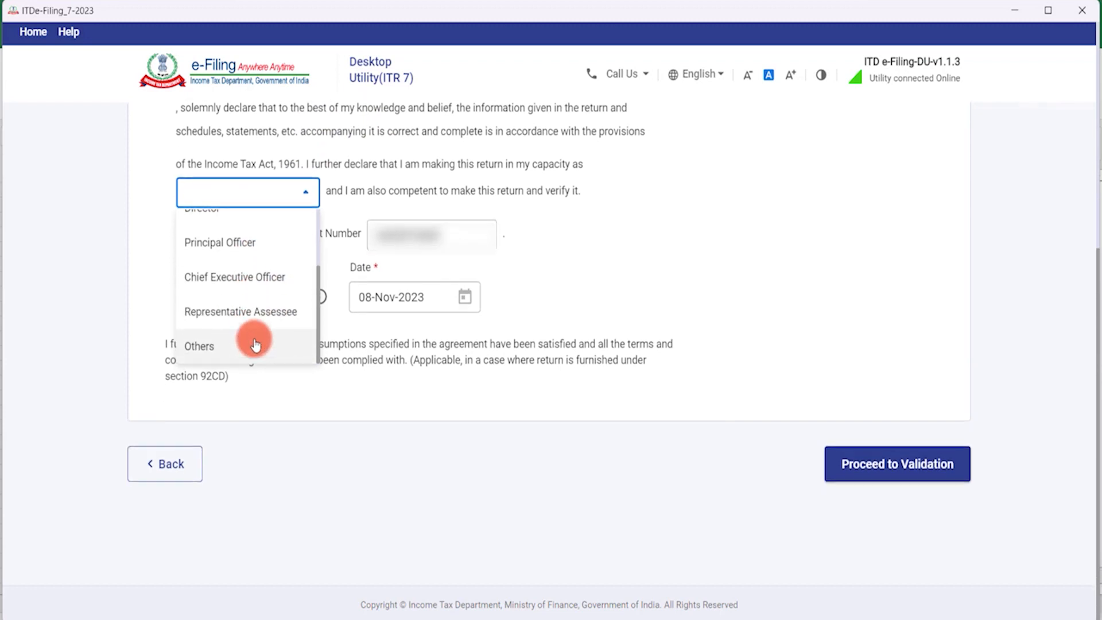
click(247, 257)
click(285, 195)
scroll(230, 308, down, 2)
scroll(253, 276, up, 2)
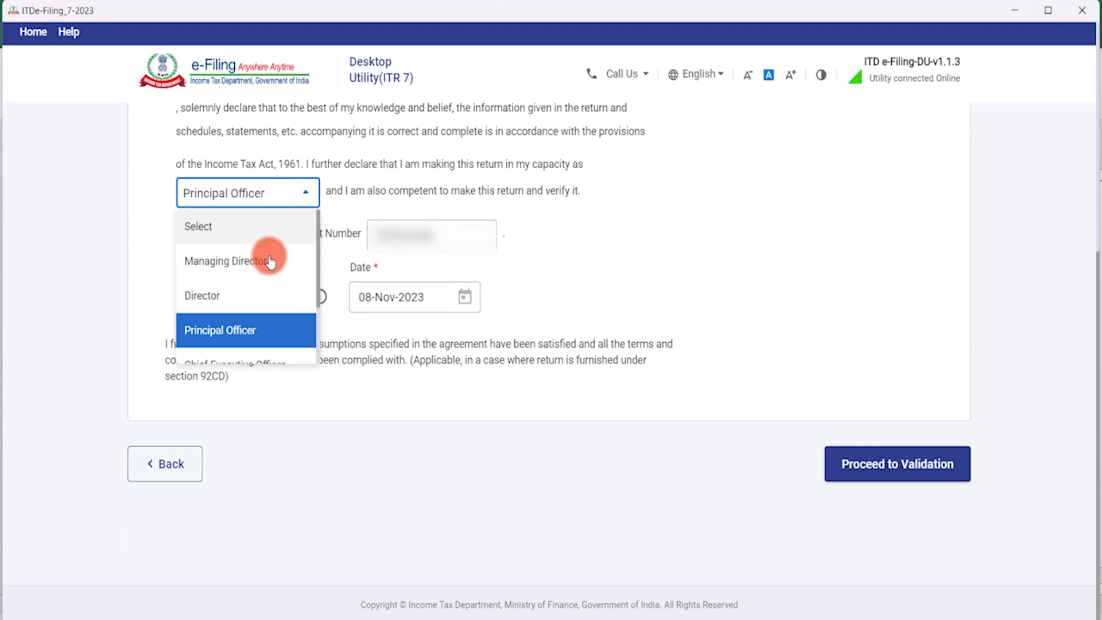
click(253, 325)
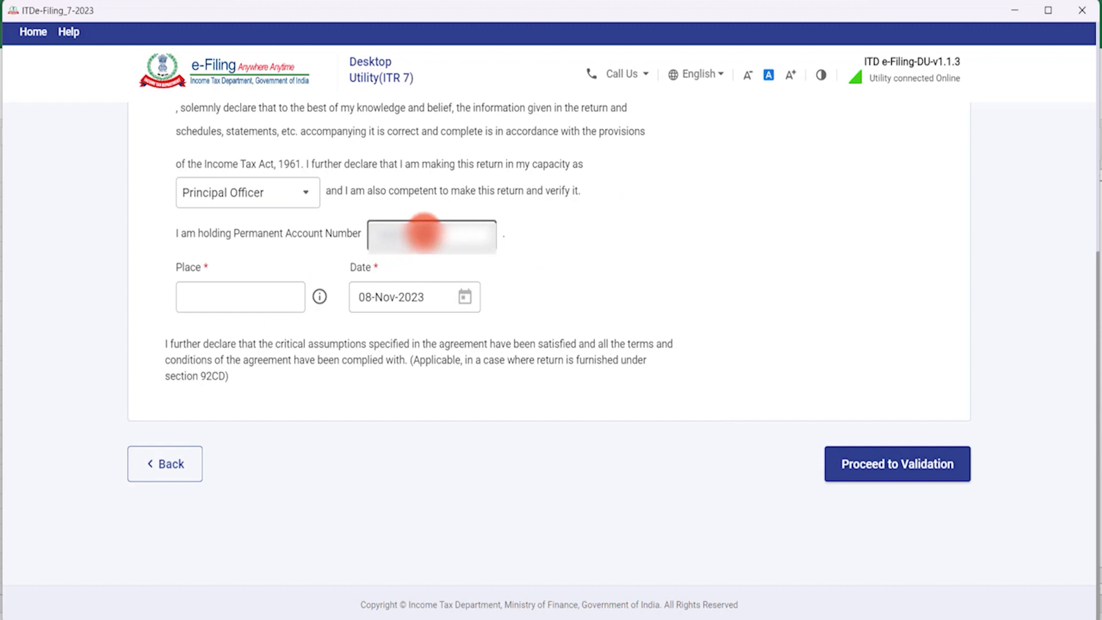
Enter the PAN and place KOLKATA, then validate the return successfully.
click(438, 256)
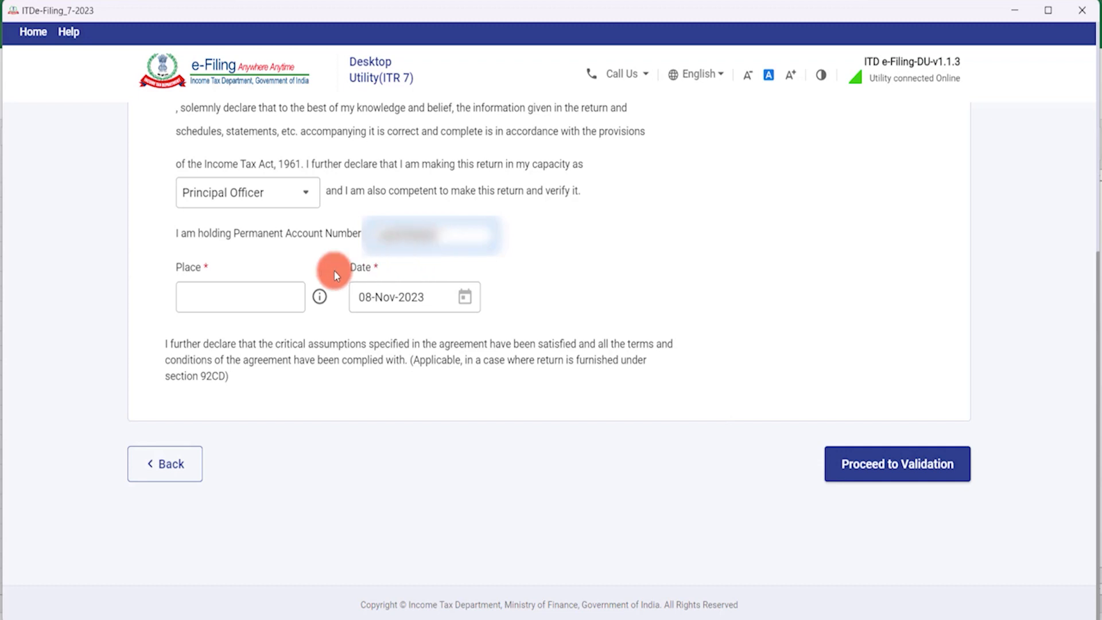
click(225, 301)
text(KOLKATA)
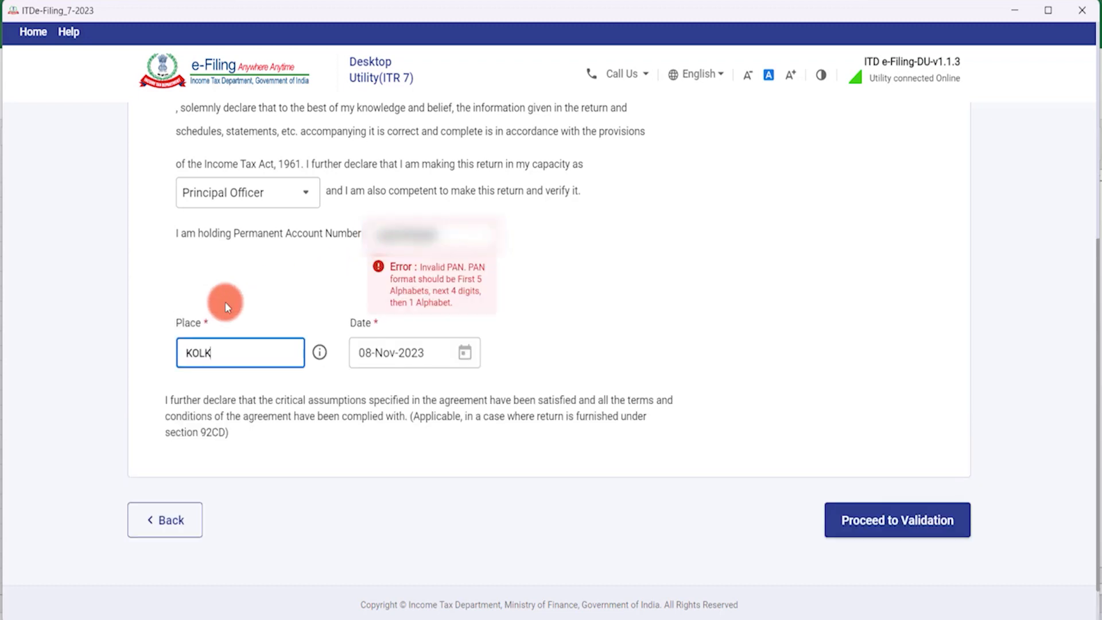
click(355, 276)
key(BackSpace)
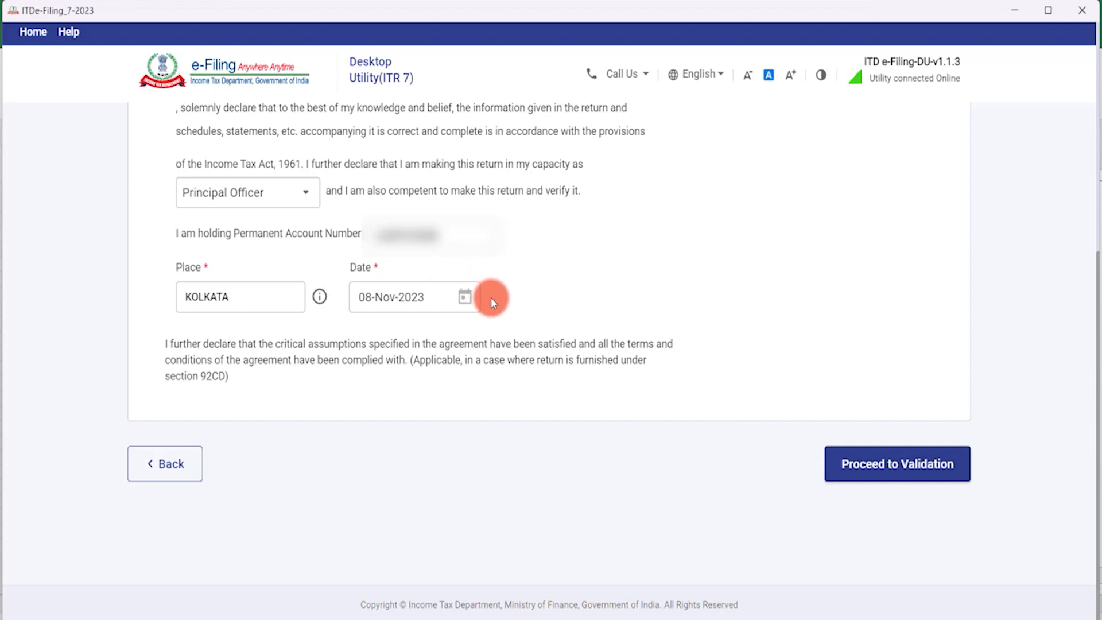
click(893, 468)
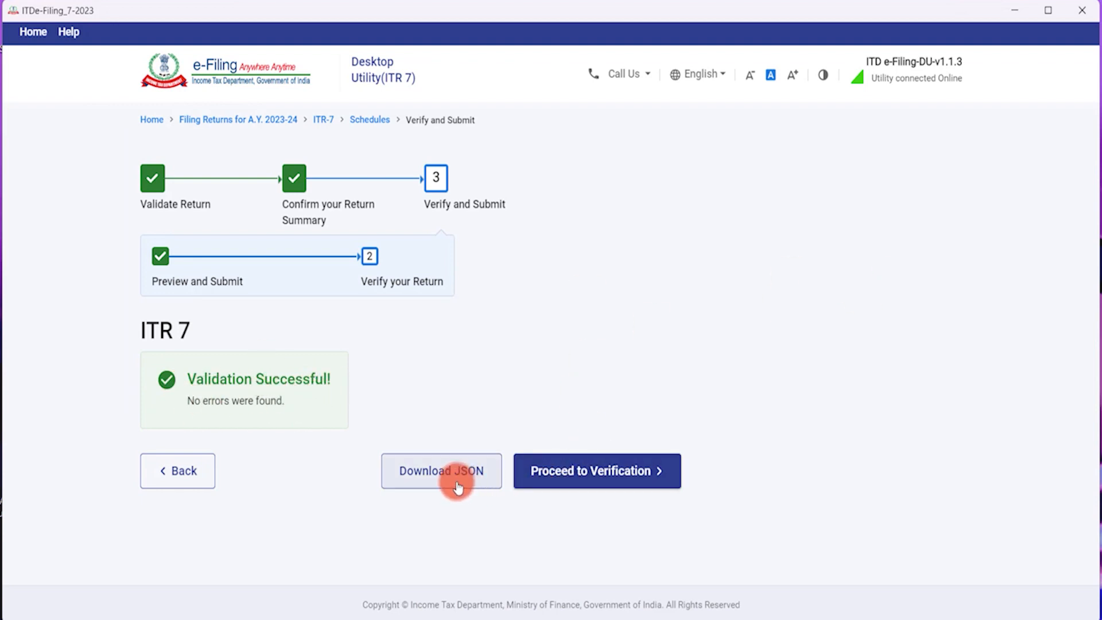
Proceed to verification and start entering the user ID on the e-filing login page.
click(620, 478)
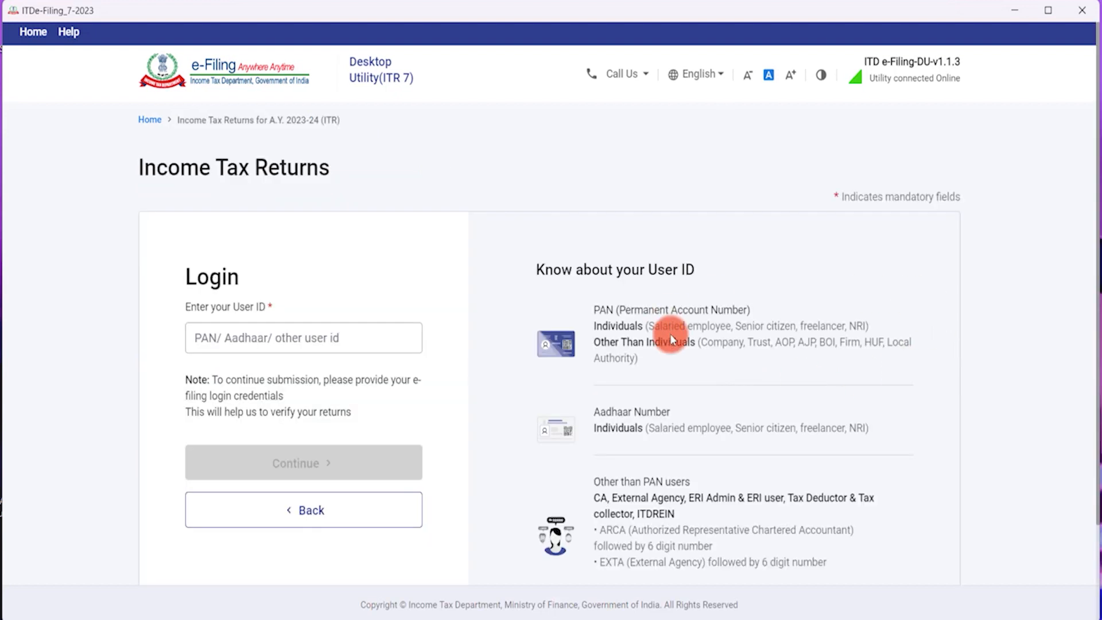
click(296, 338)
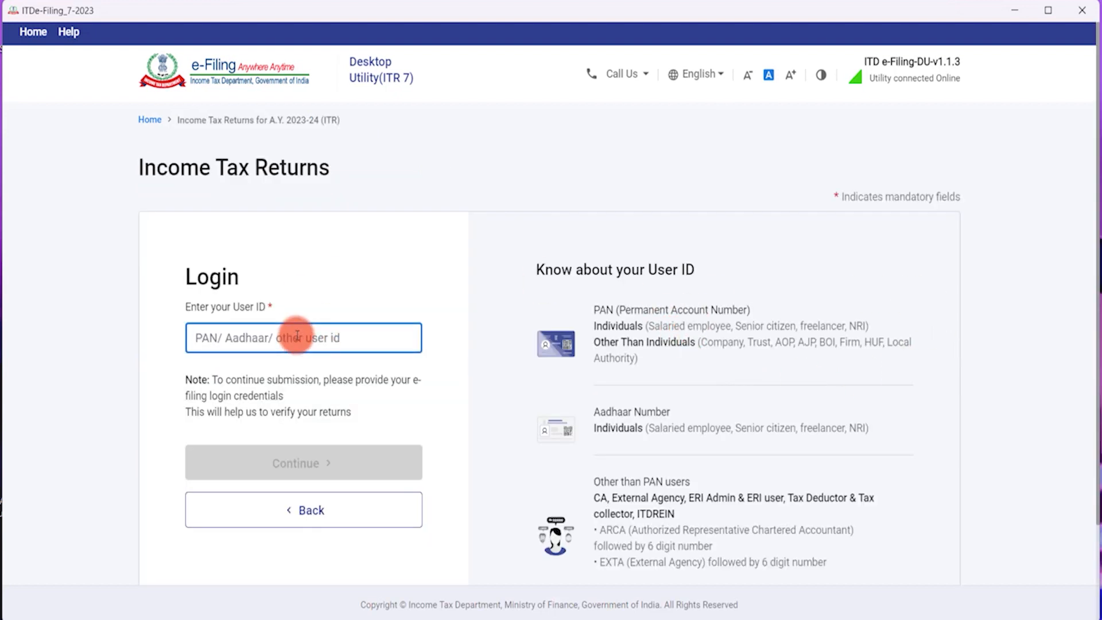